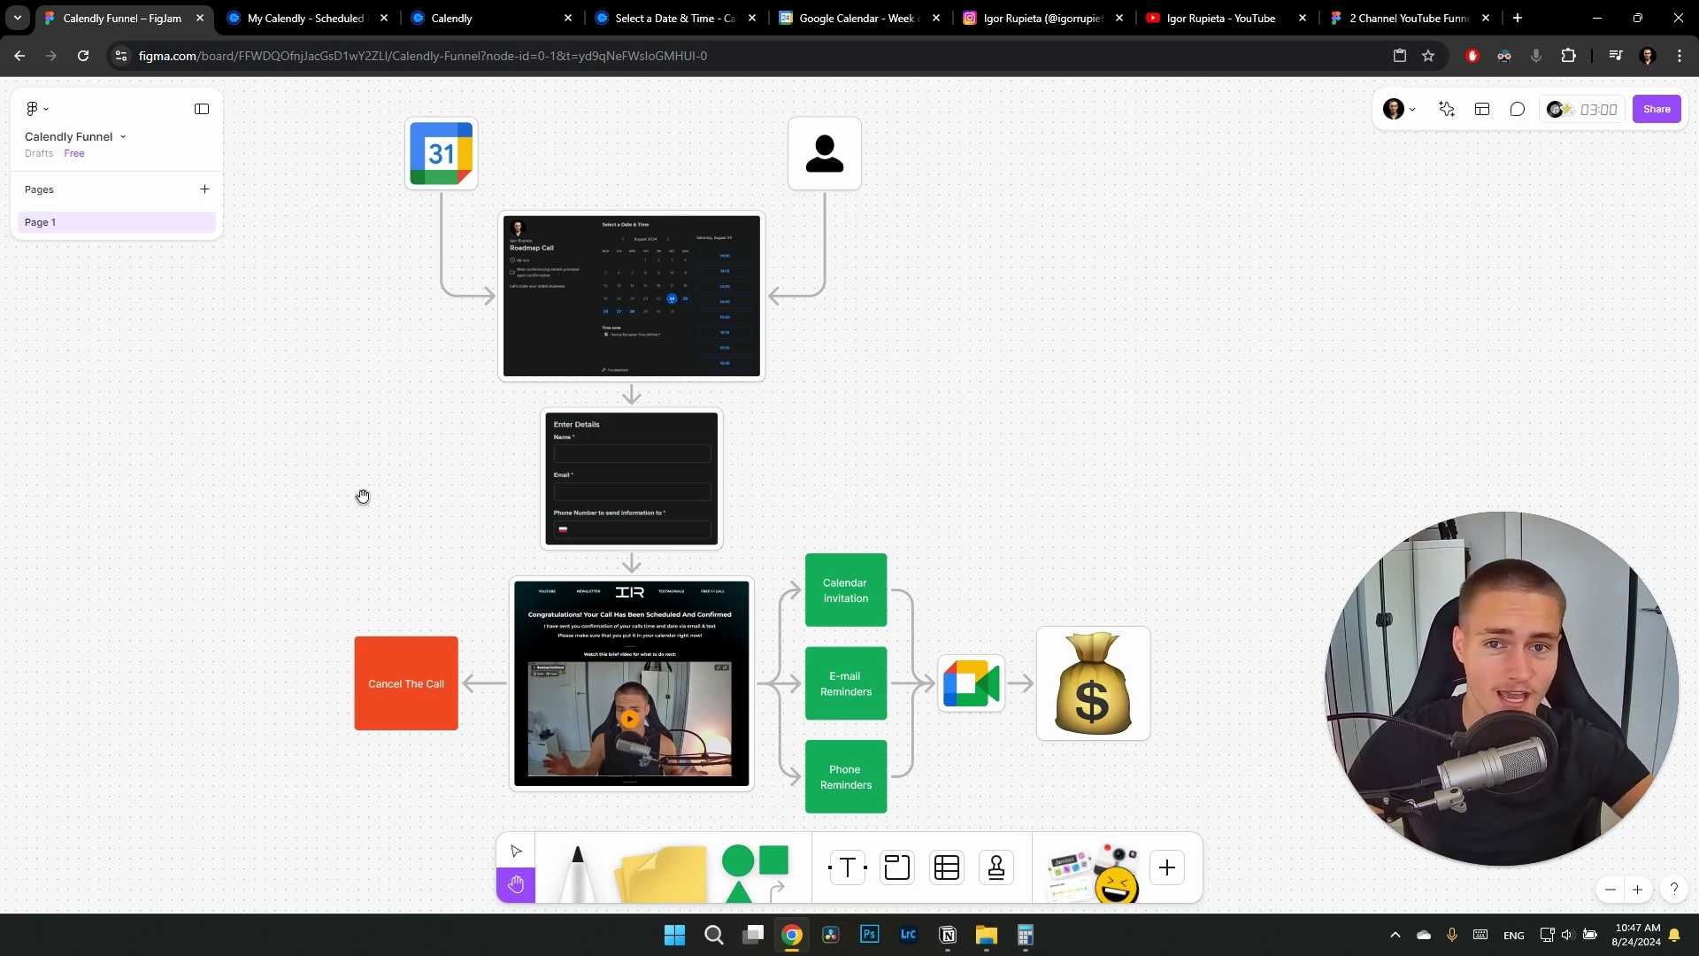
Switch from the funnel board to Calendly and start creating a new One-on-One event type
click(312, 25)
click(469, 21)
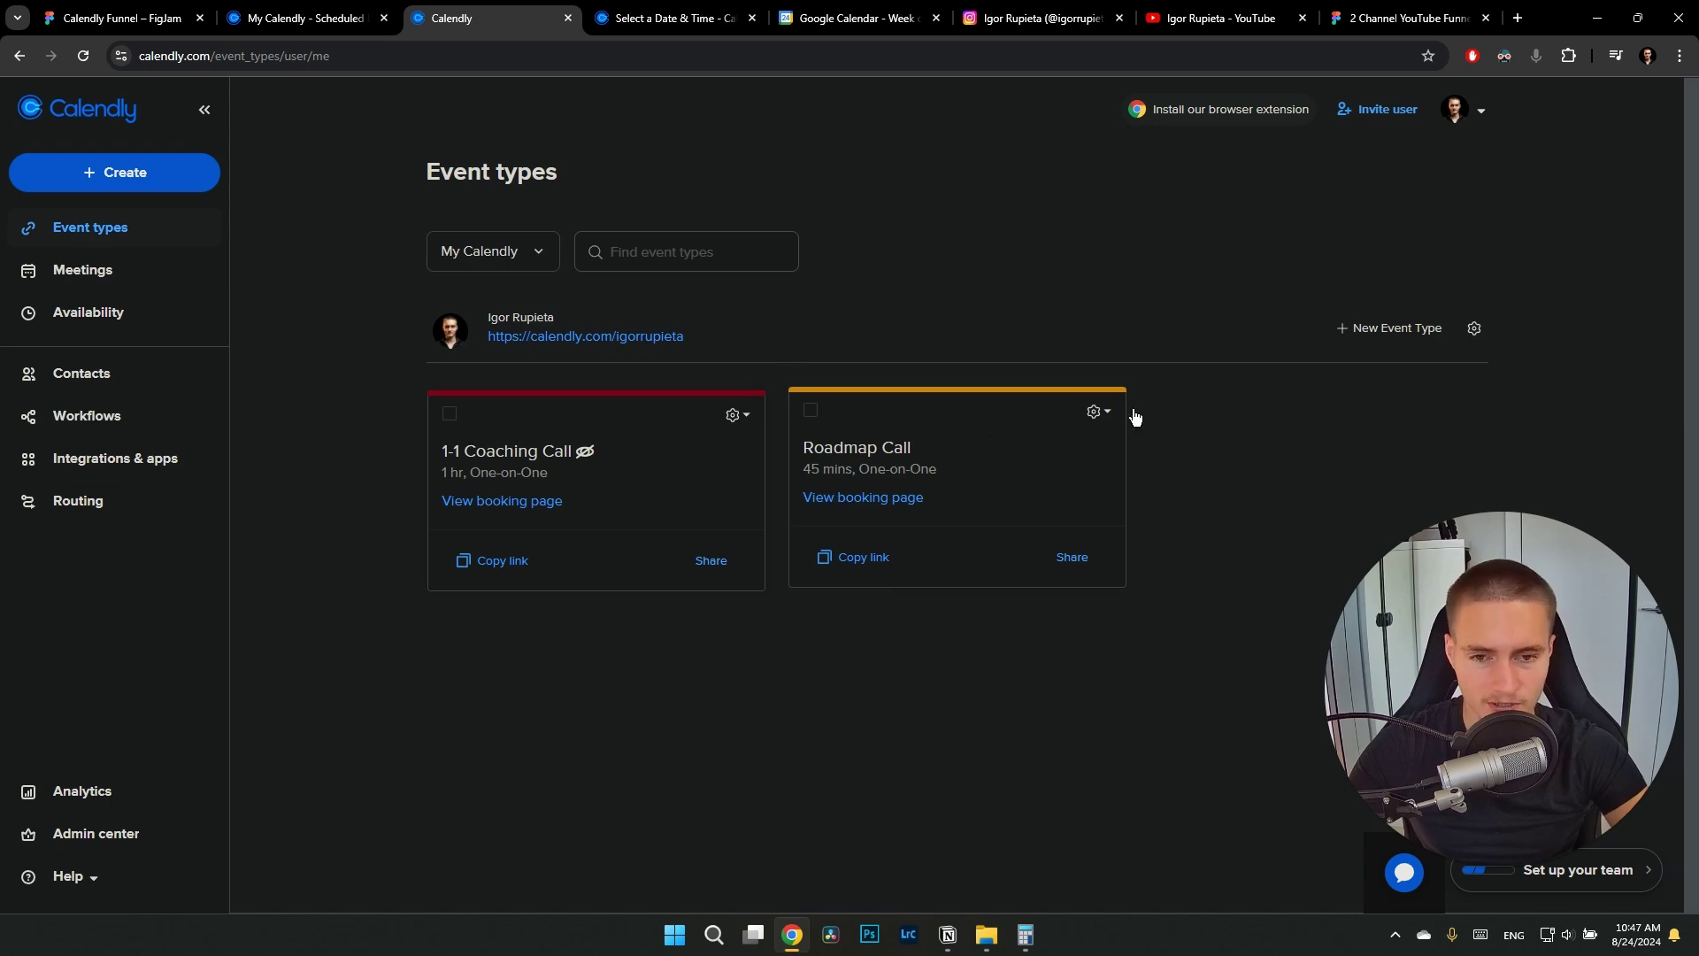
click(1345, 337)
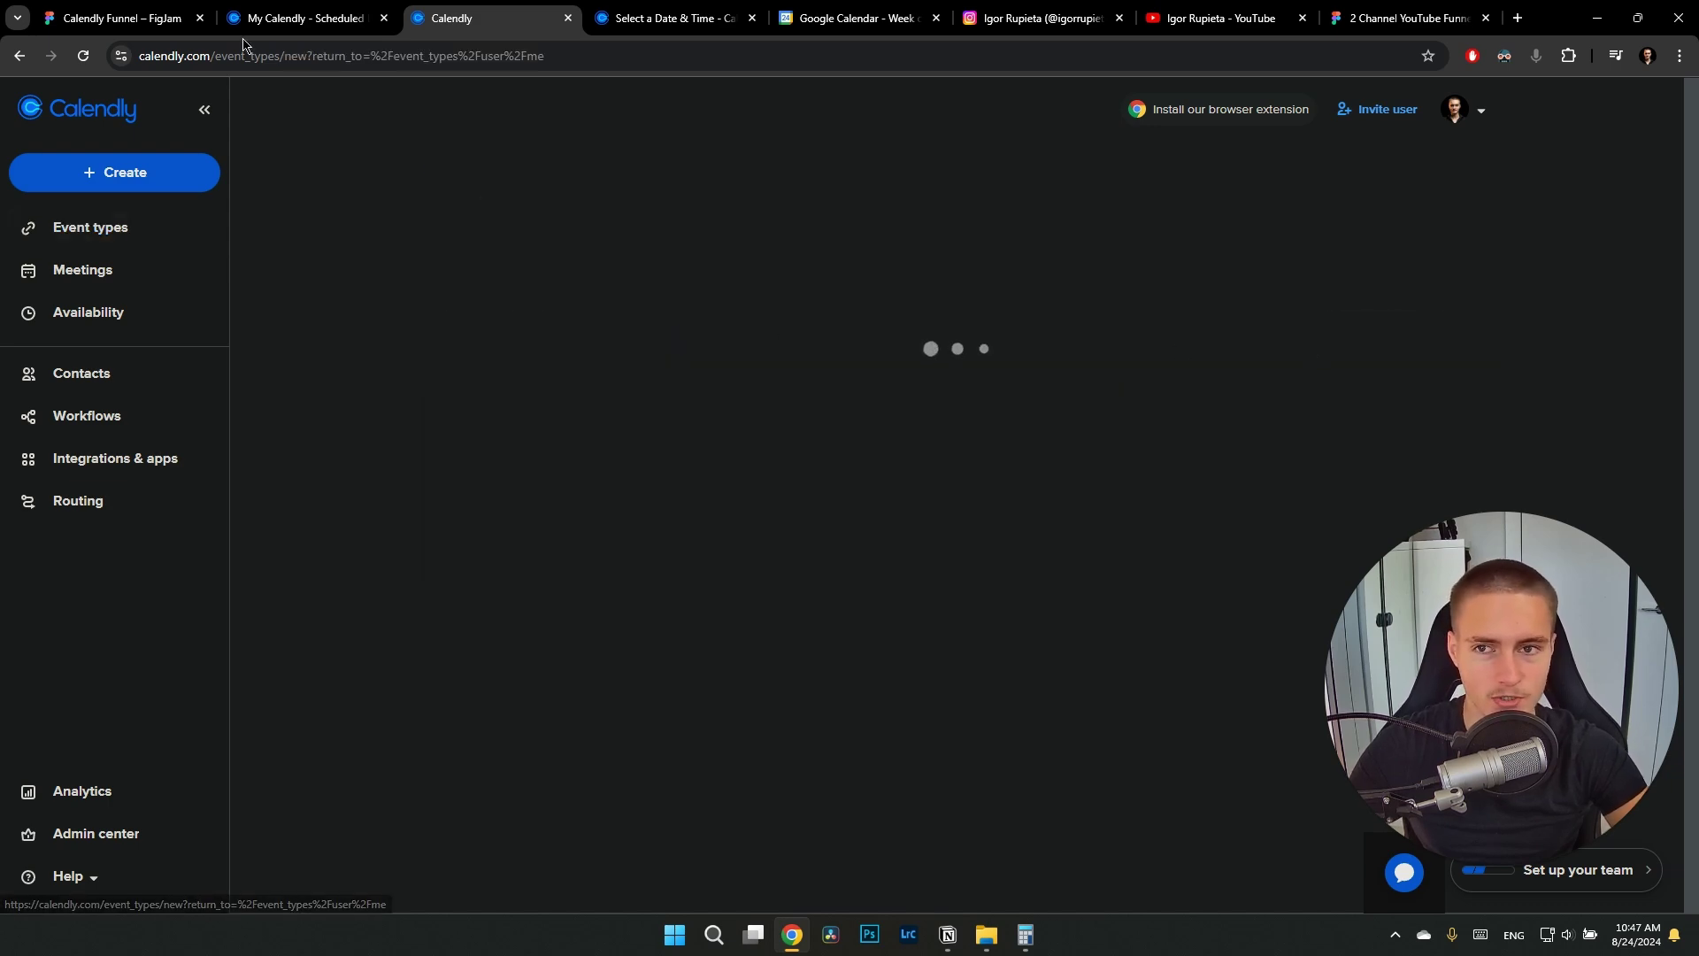
click(124, 18)
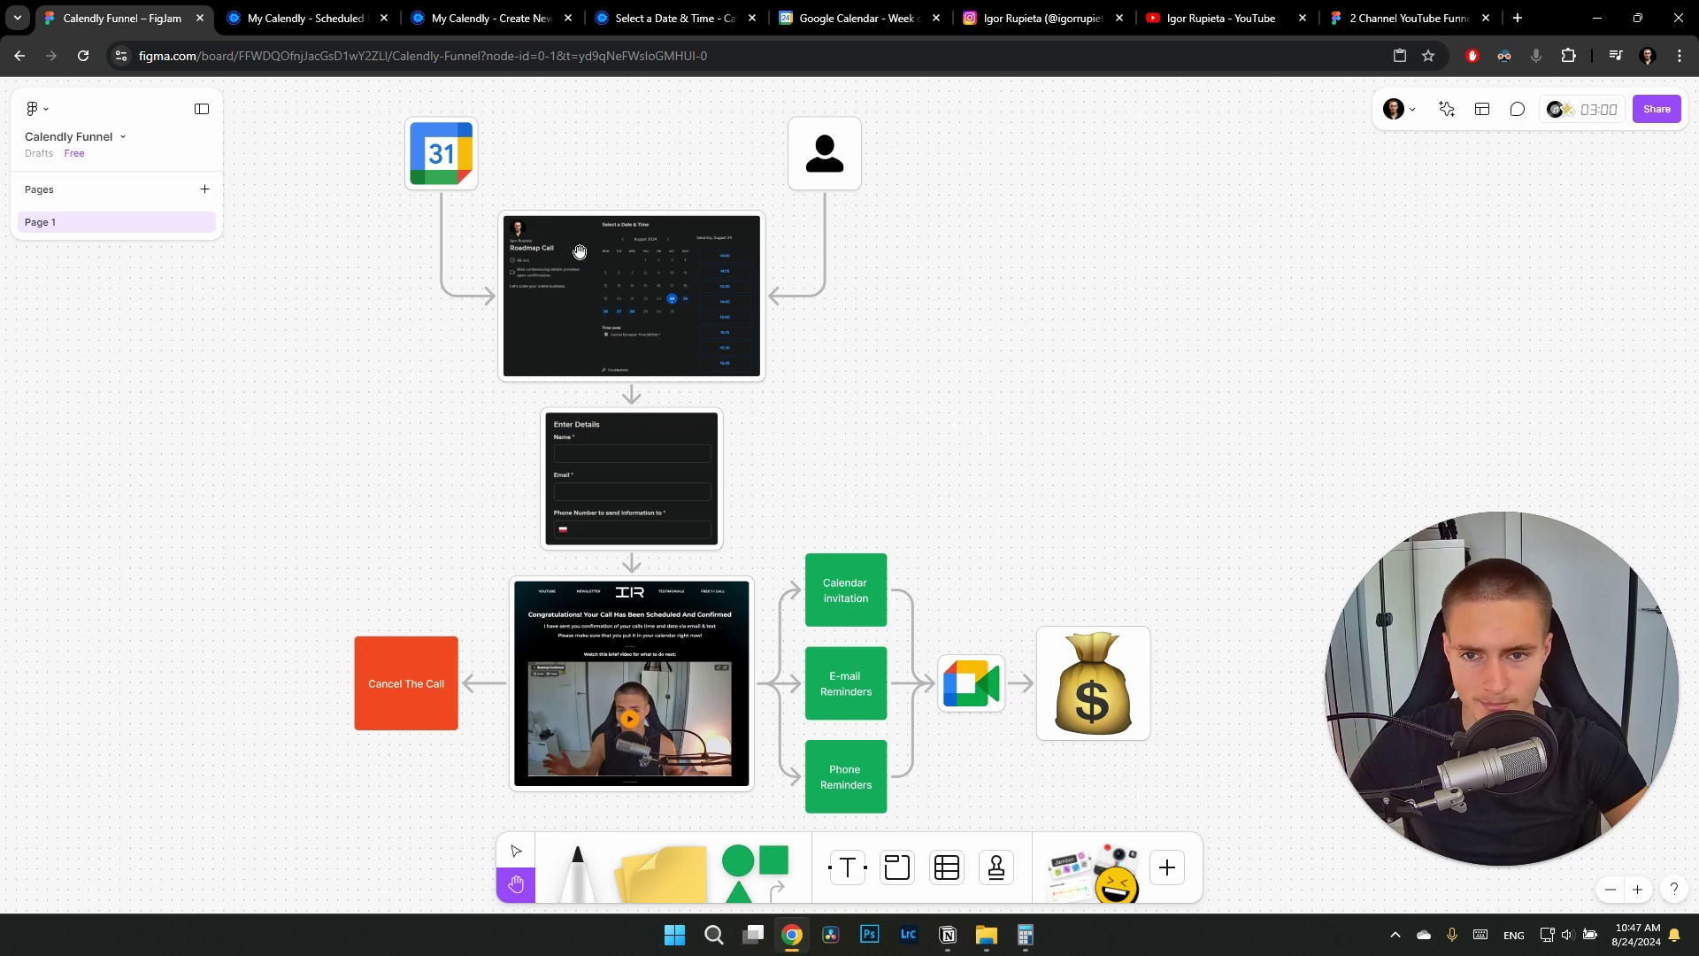
key(ctrl+Tab)
key(ctrl+Tab)
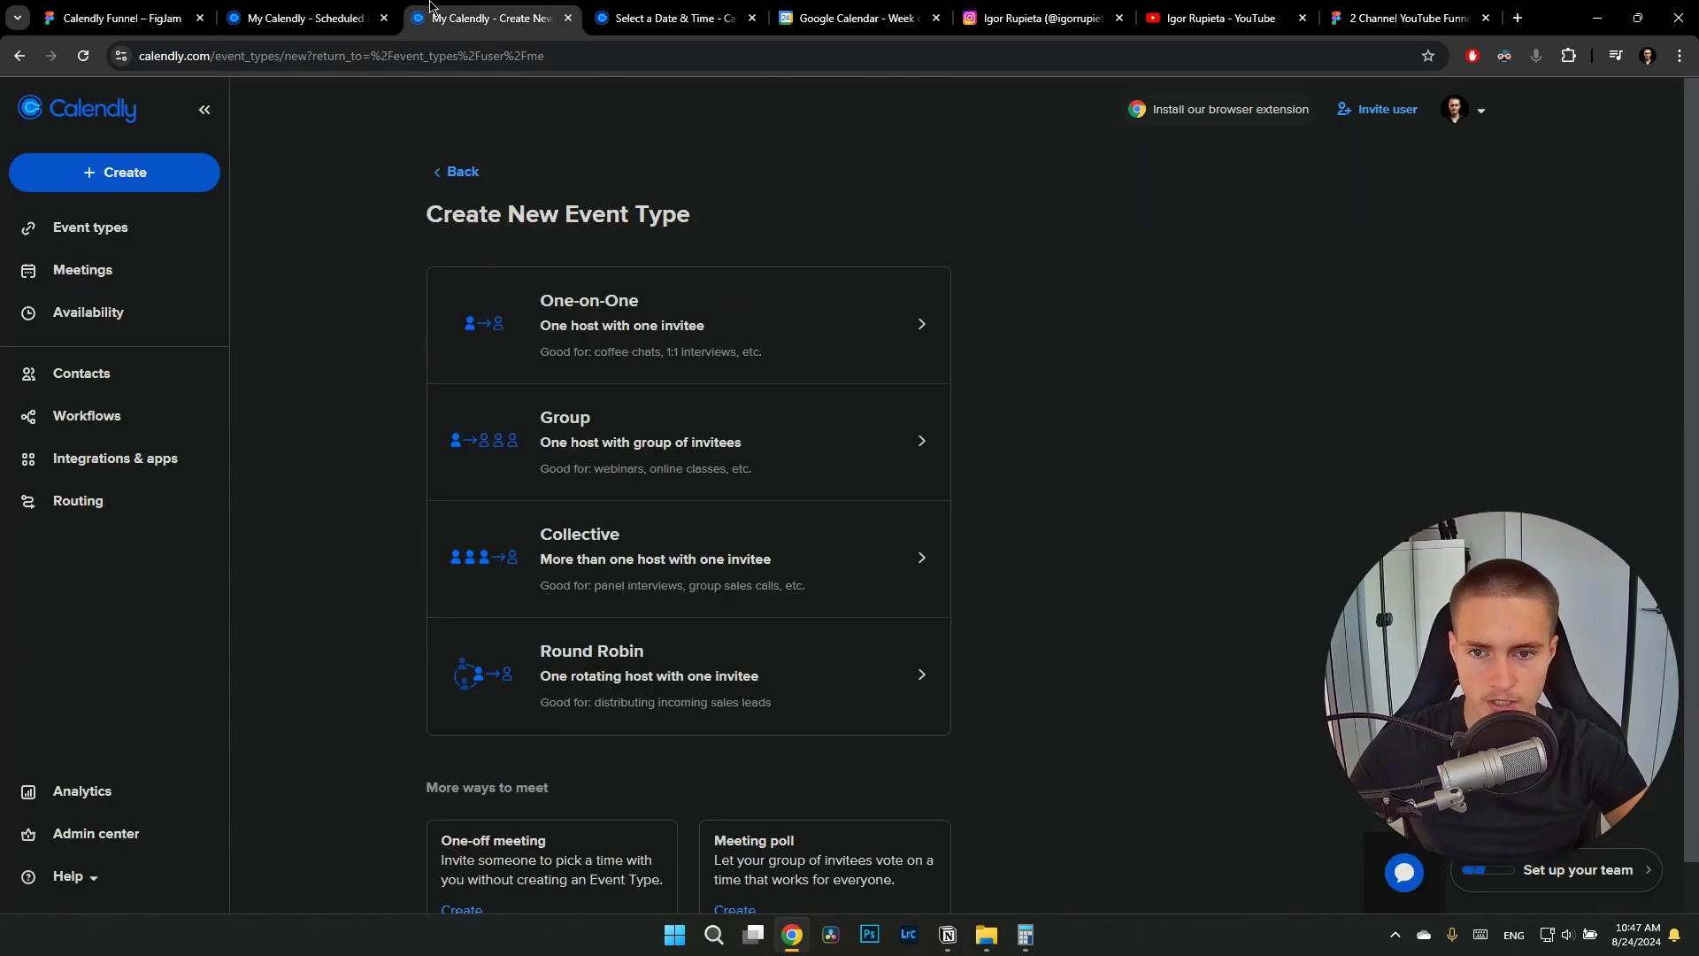
click(695, 326)
click(1016, 434)
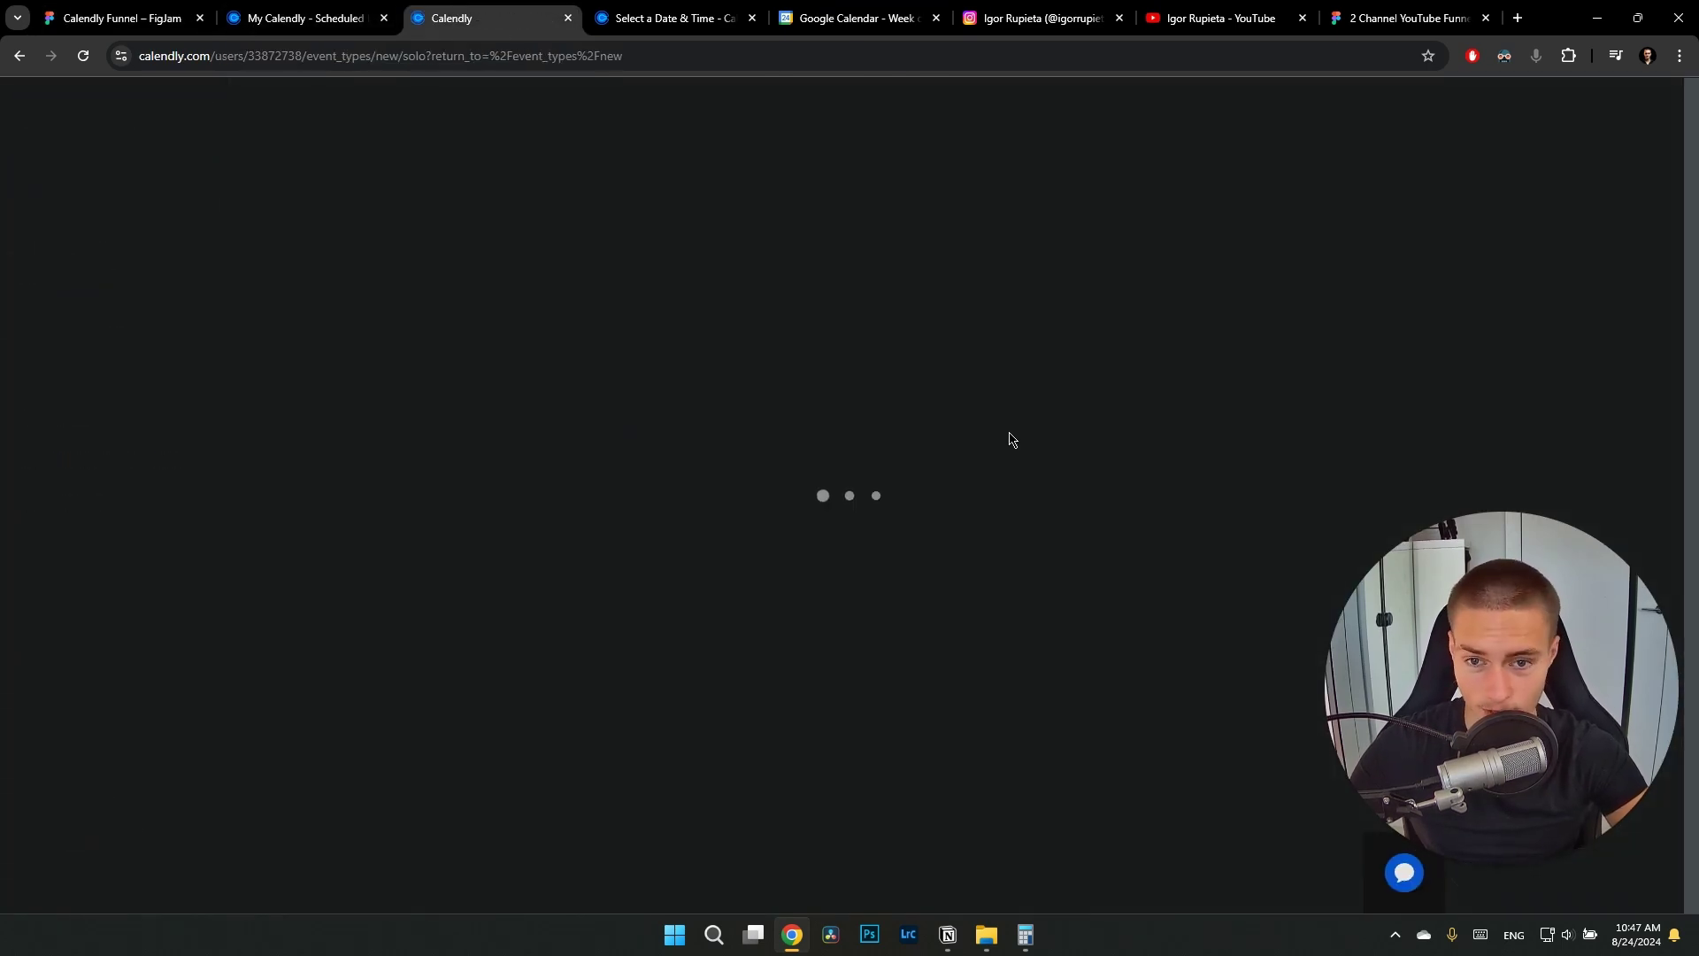
Name the new event type Discovery Call and set its duration to 45 min
click(192, 257)
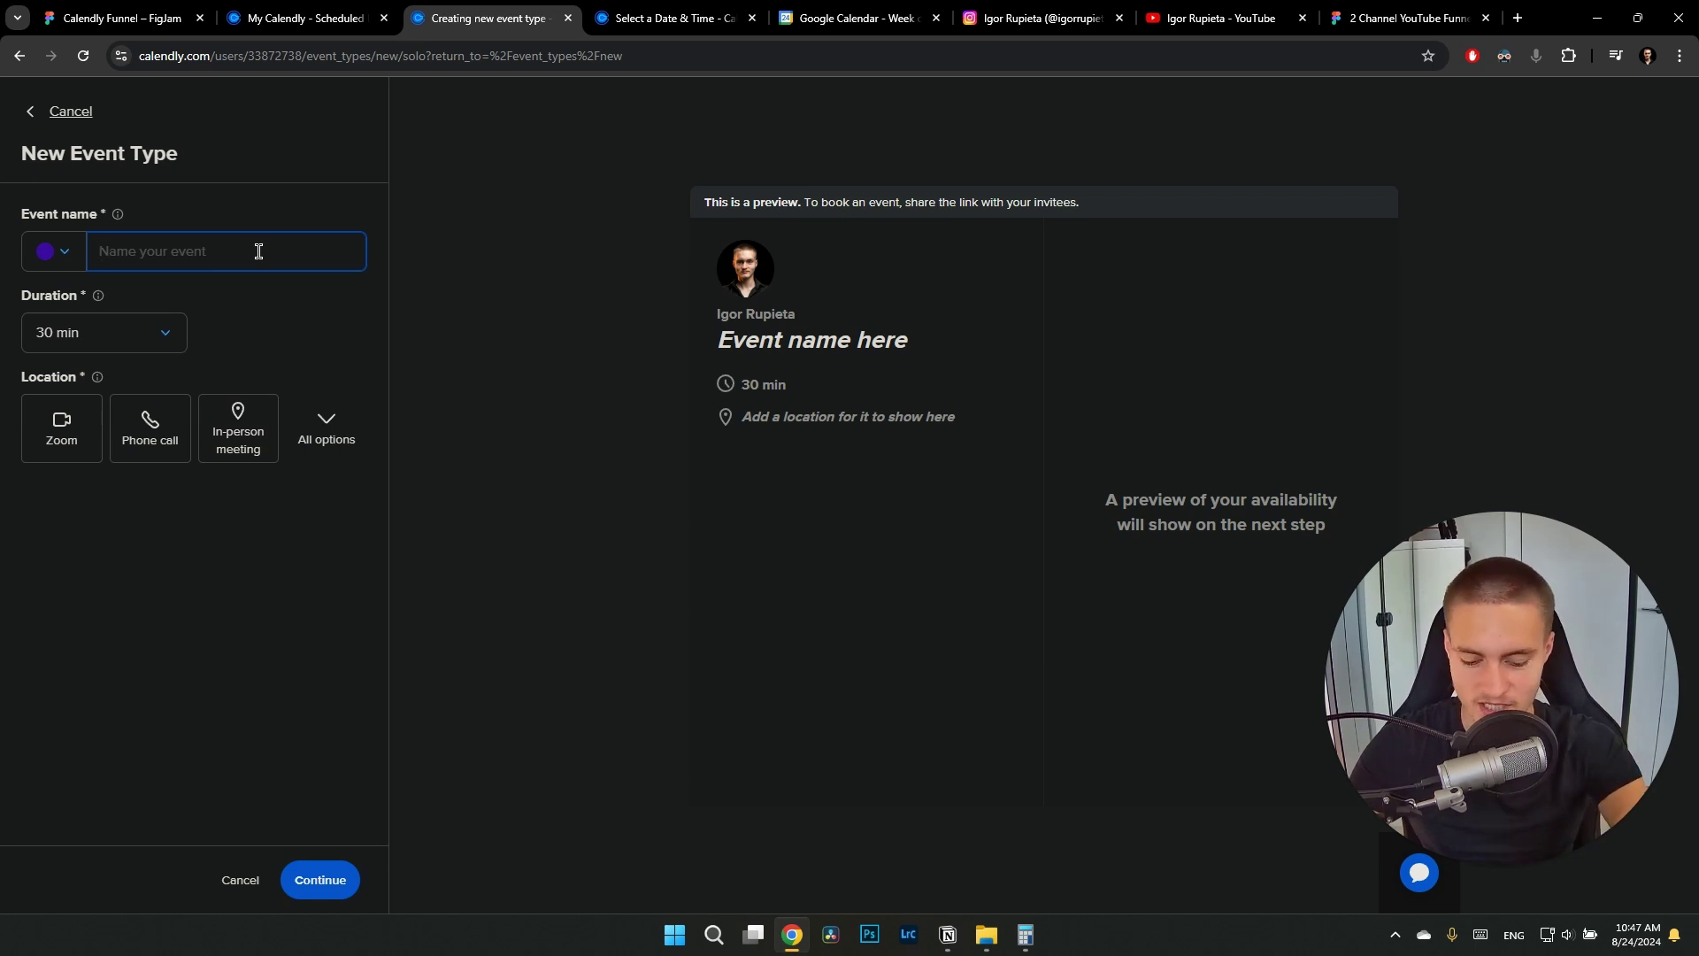
text(Di)
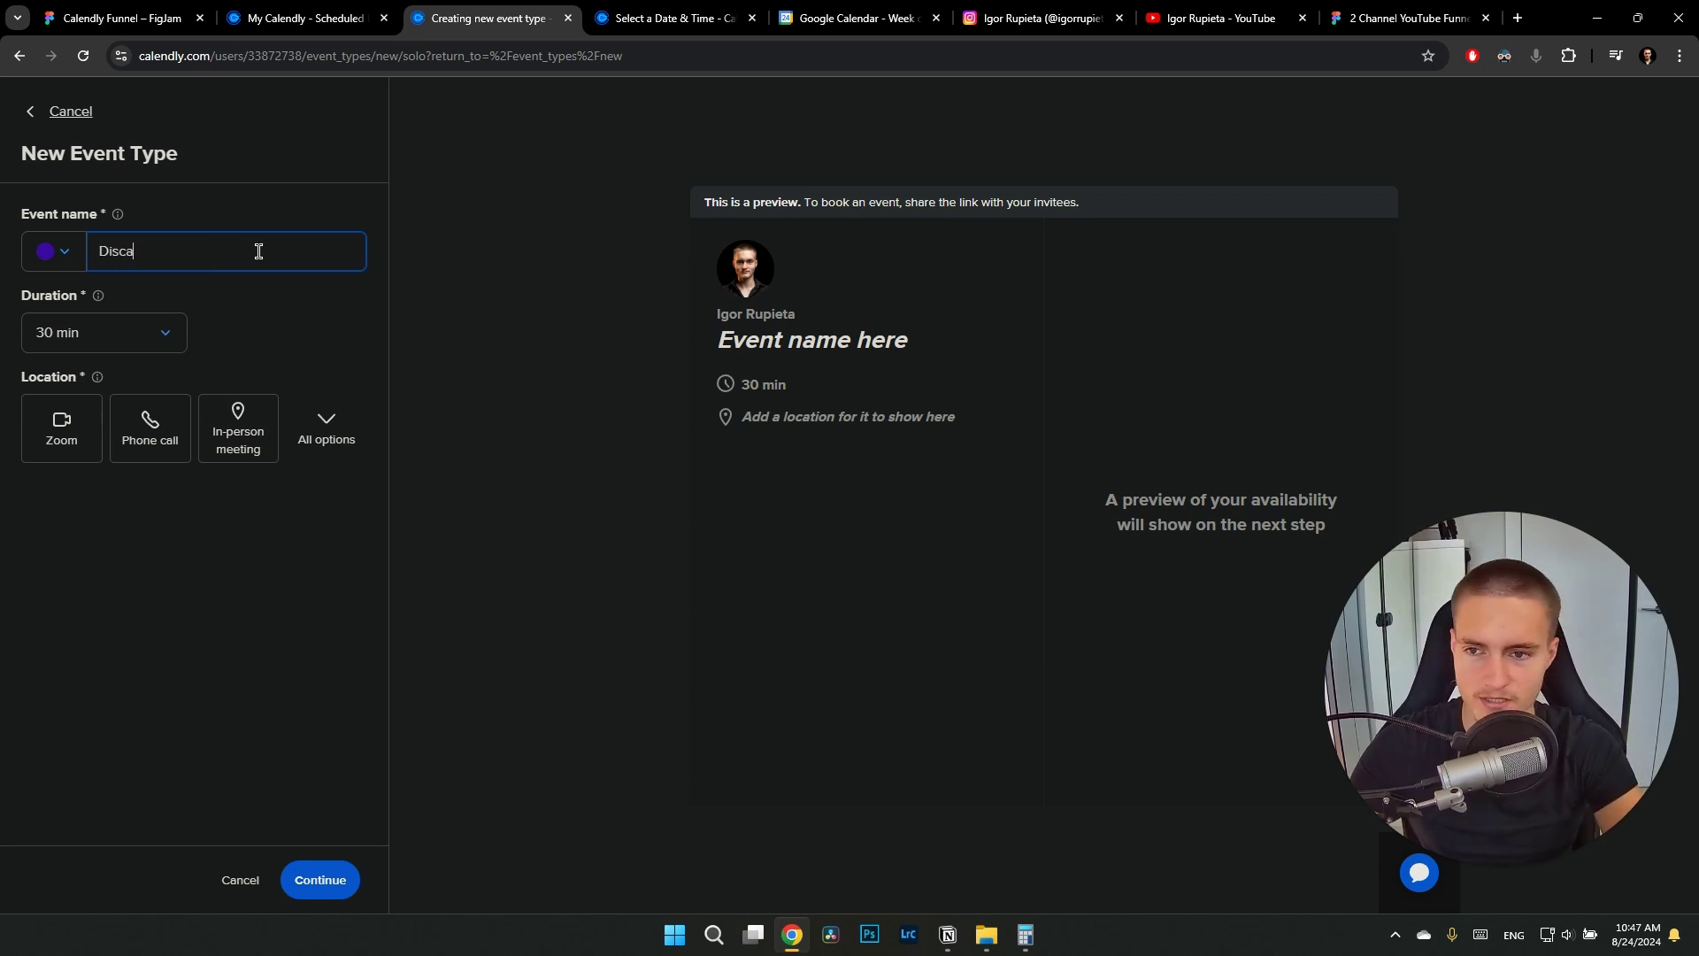
text(scovery Call)
click(146, 341)
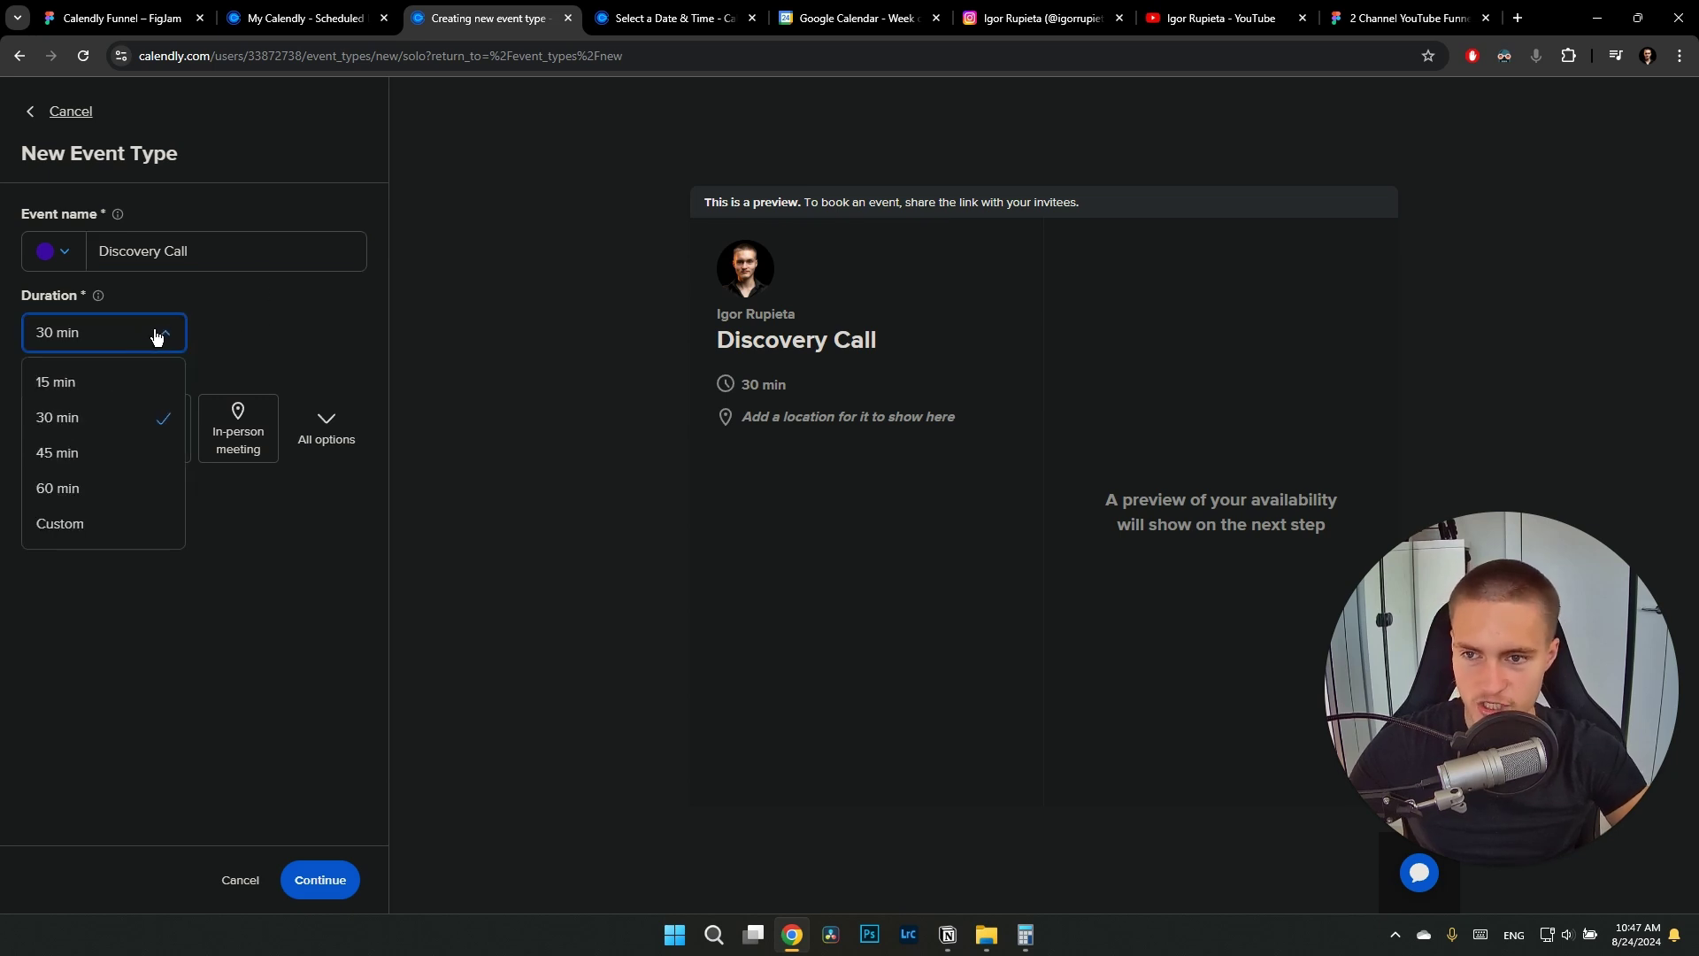
click(61, 454)
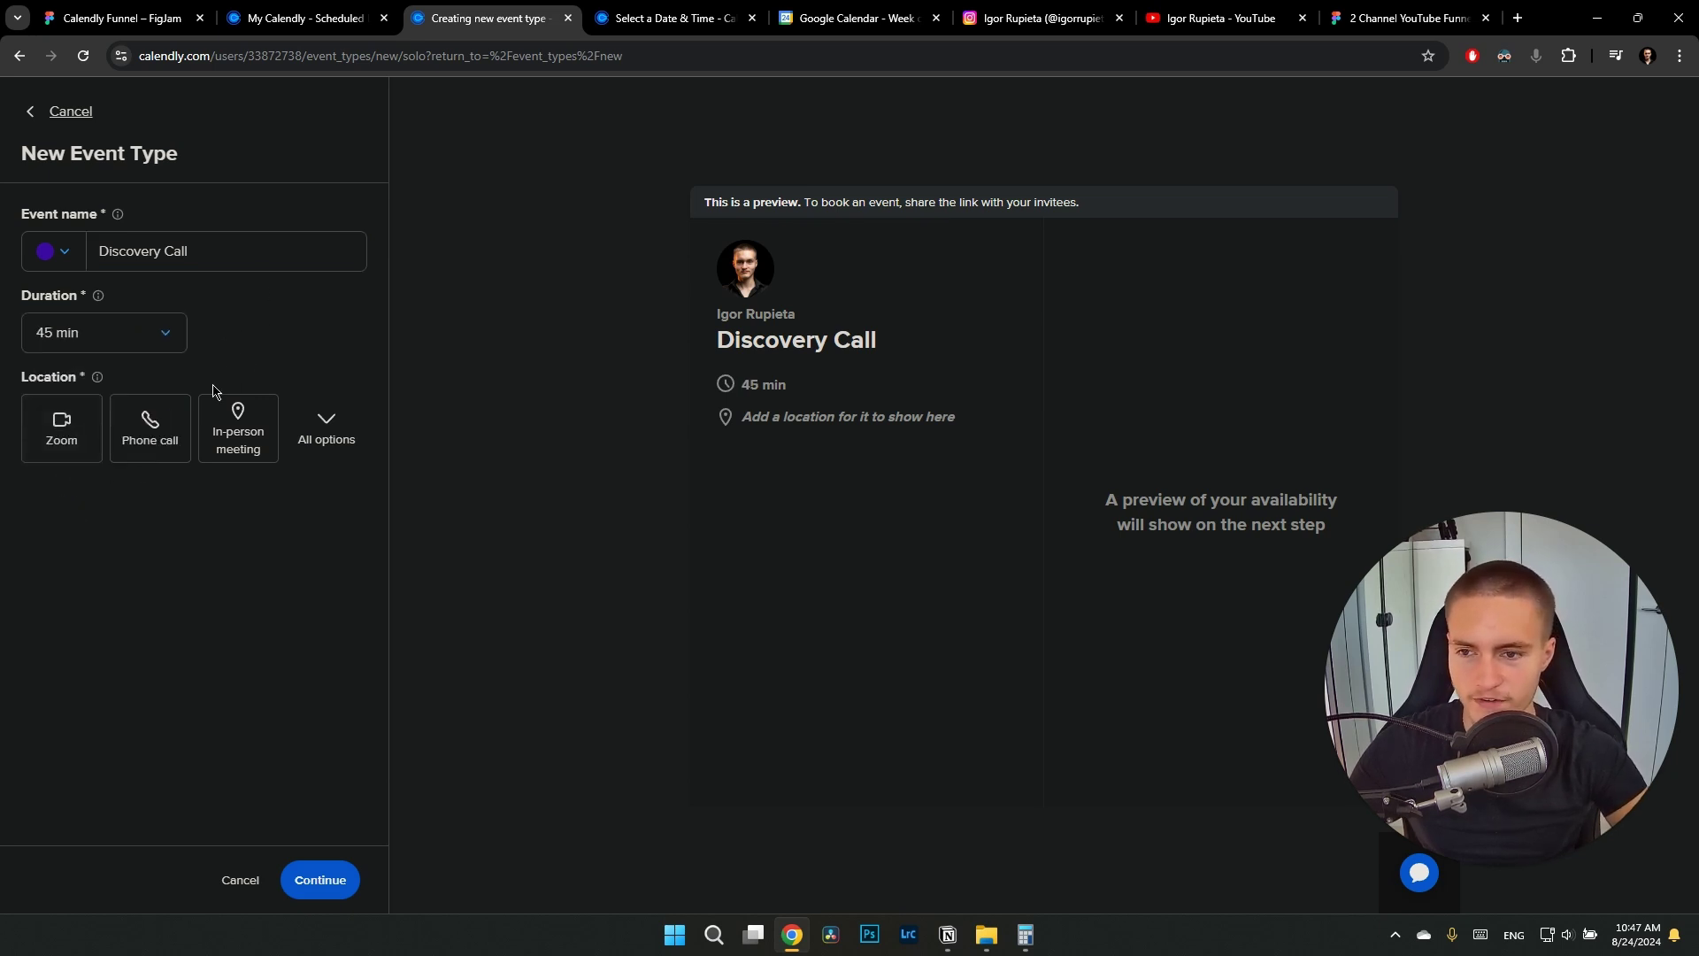
Set Google Meet as the event's location and continue to create the event type
click(326, 421)
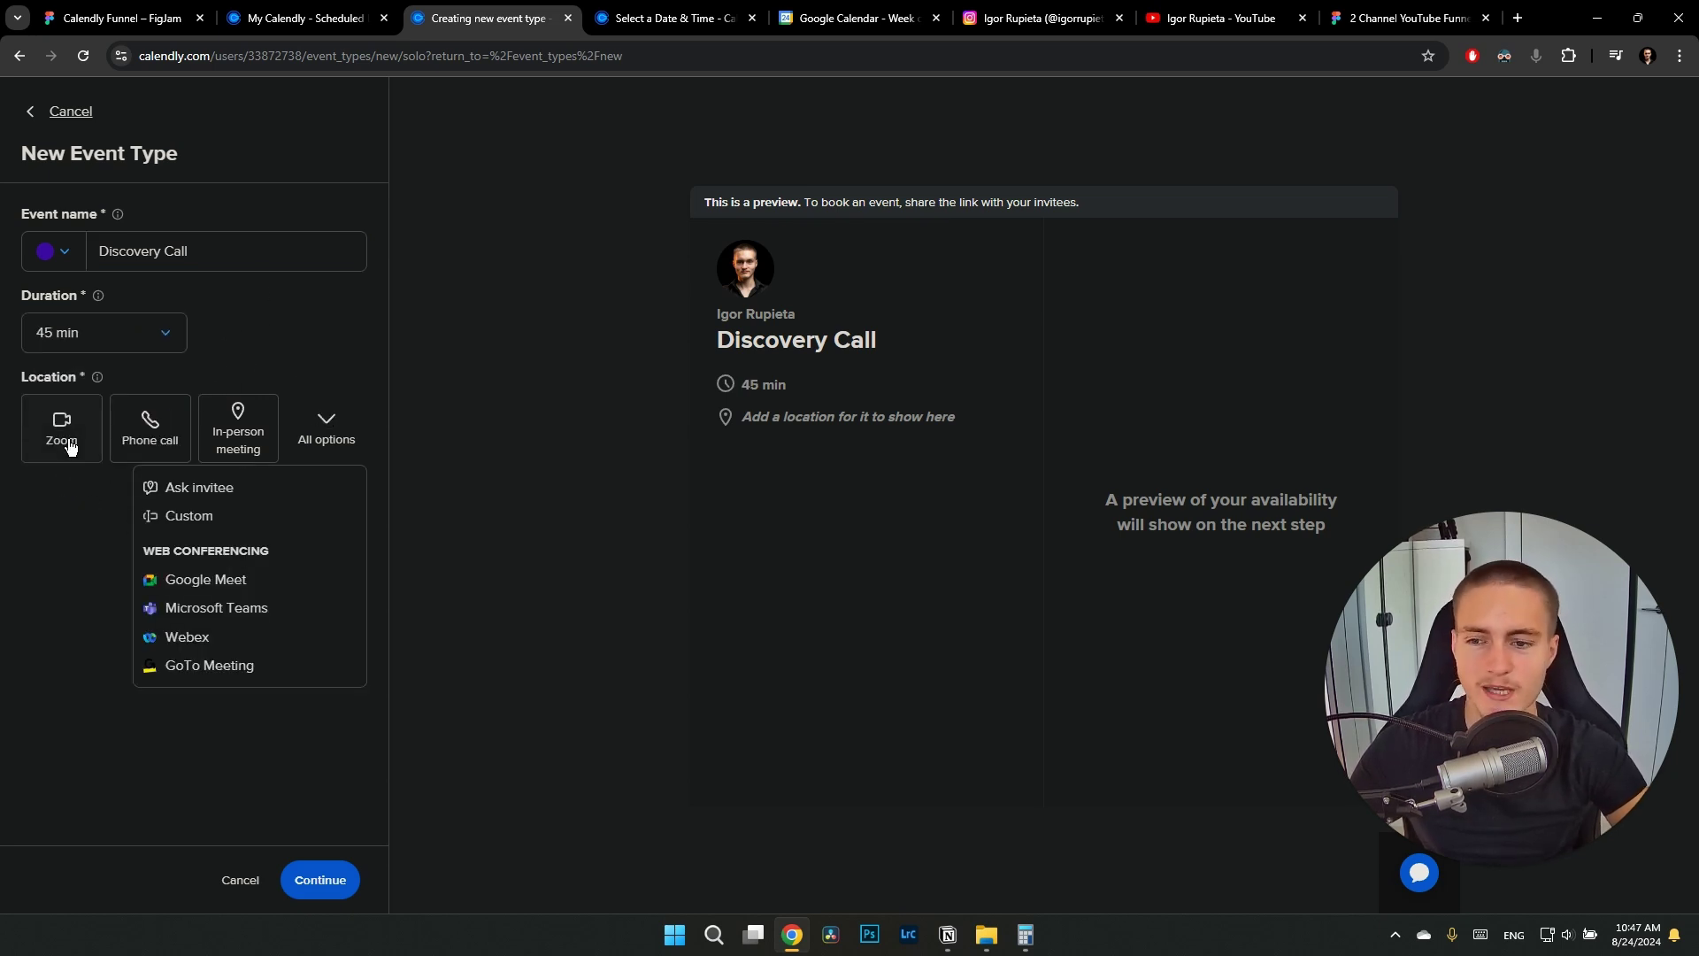
click(189, 580)
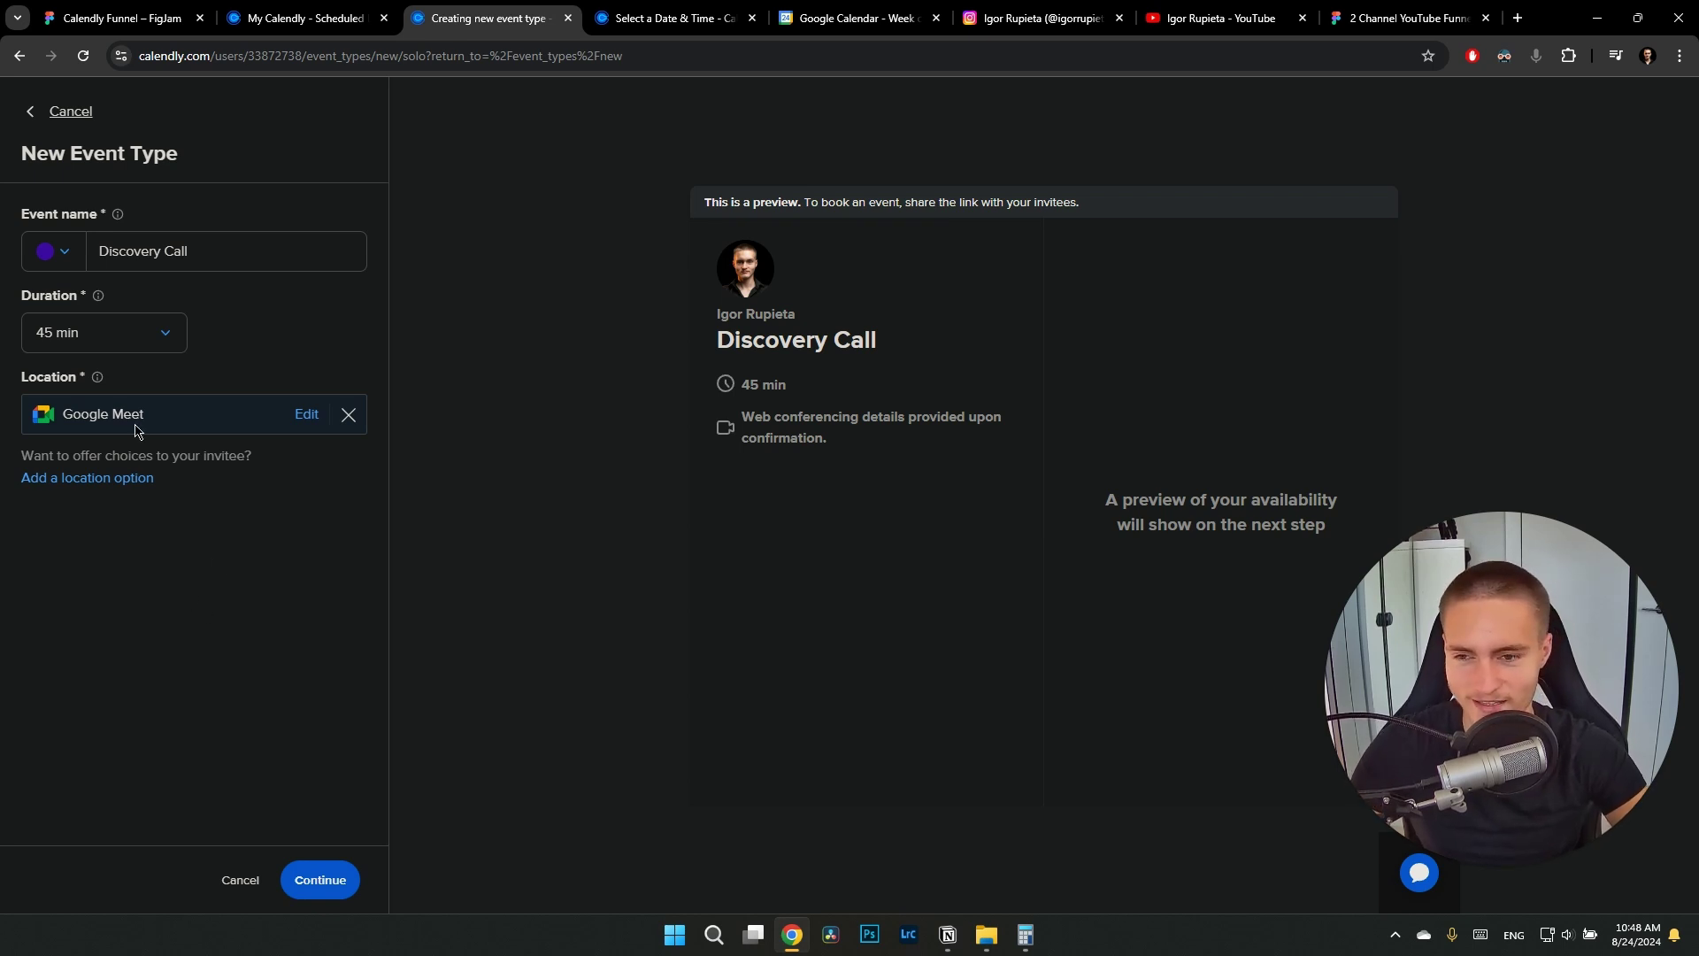
click(314, 872)
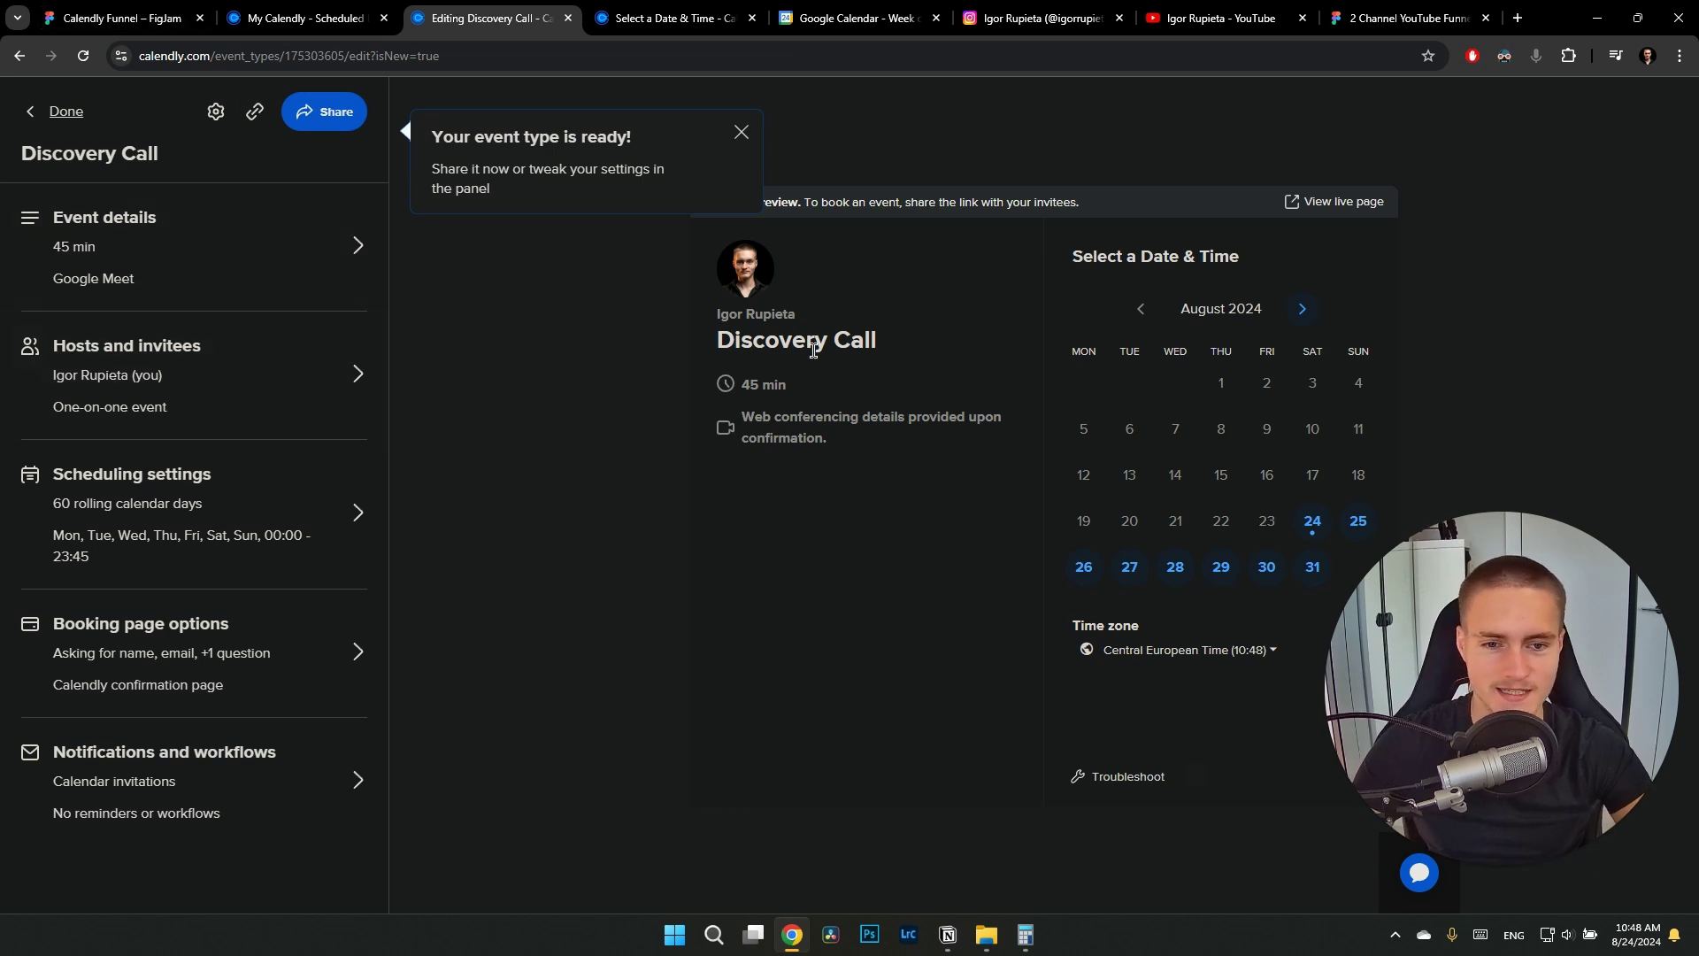
Add the description "Let's scale your coaching/agency business!" to the Discovery Call's event details and save them
click(281, 265)
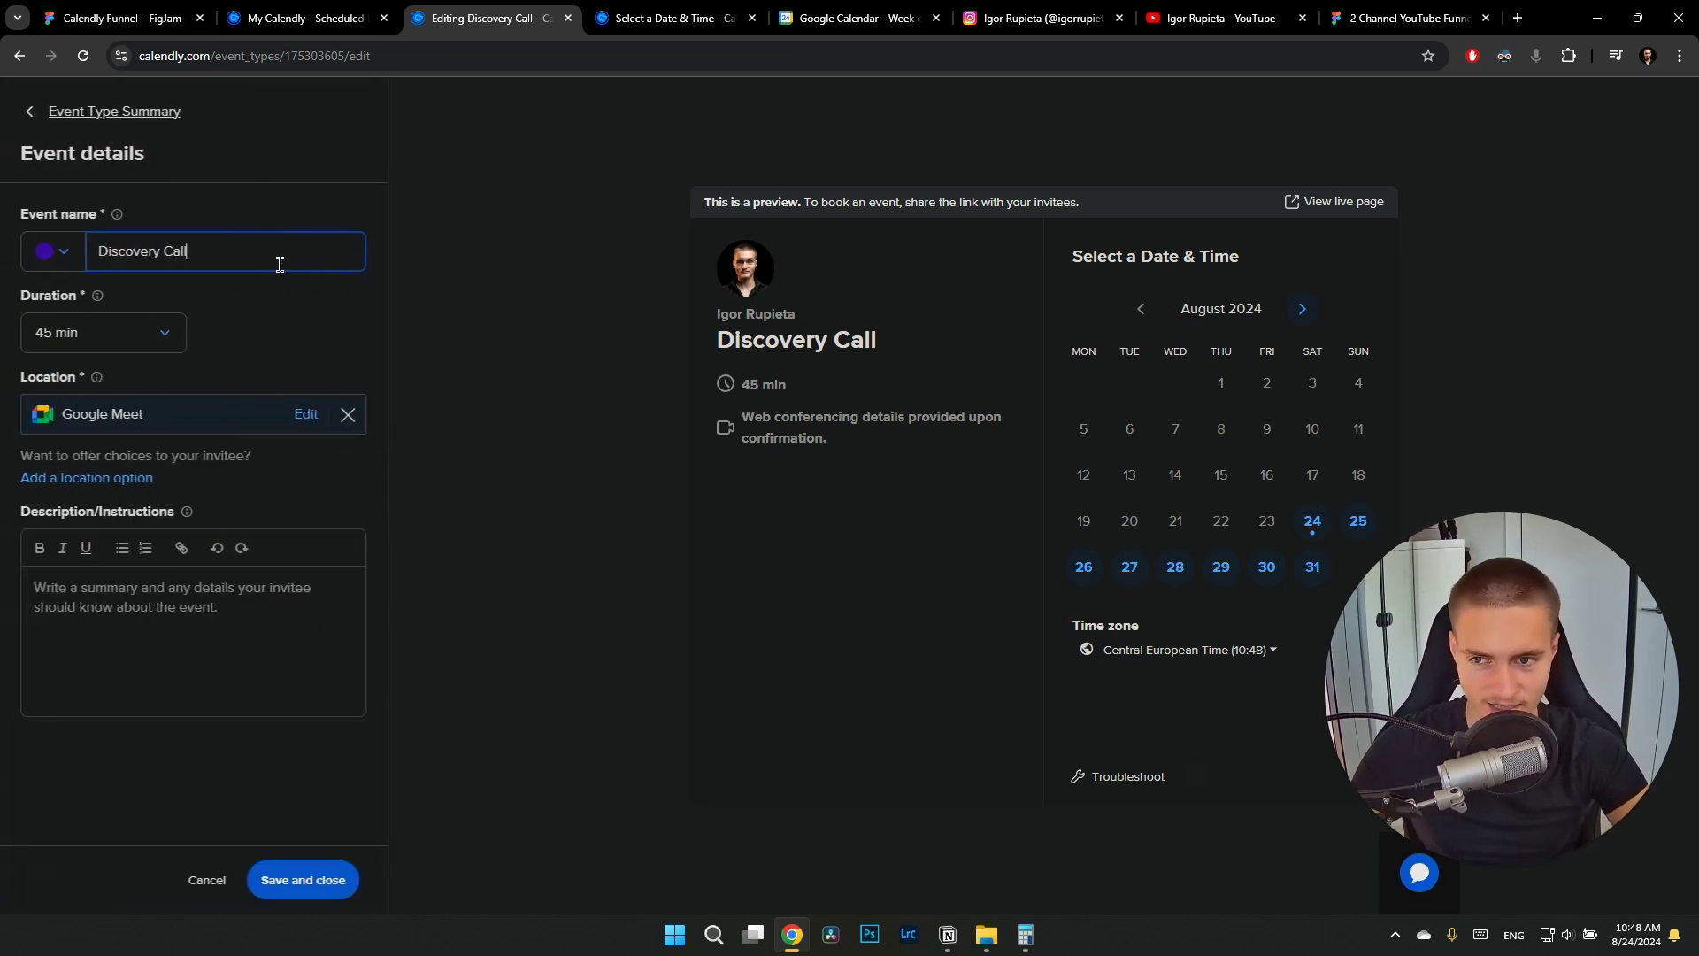
click(151, 626)
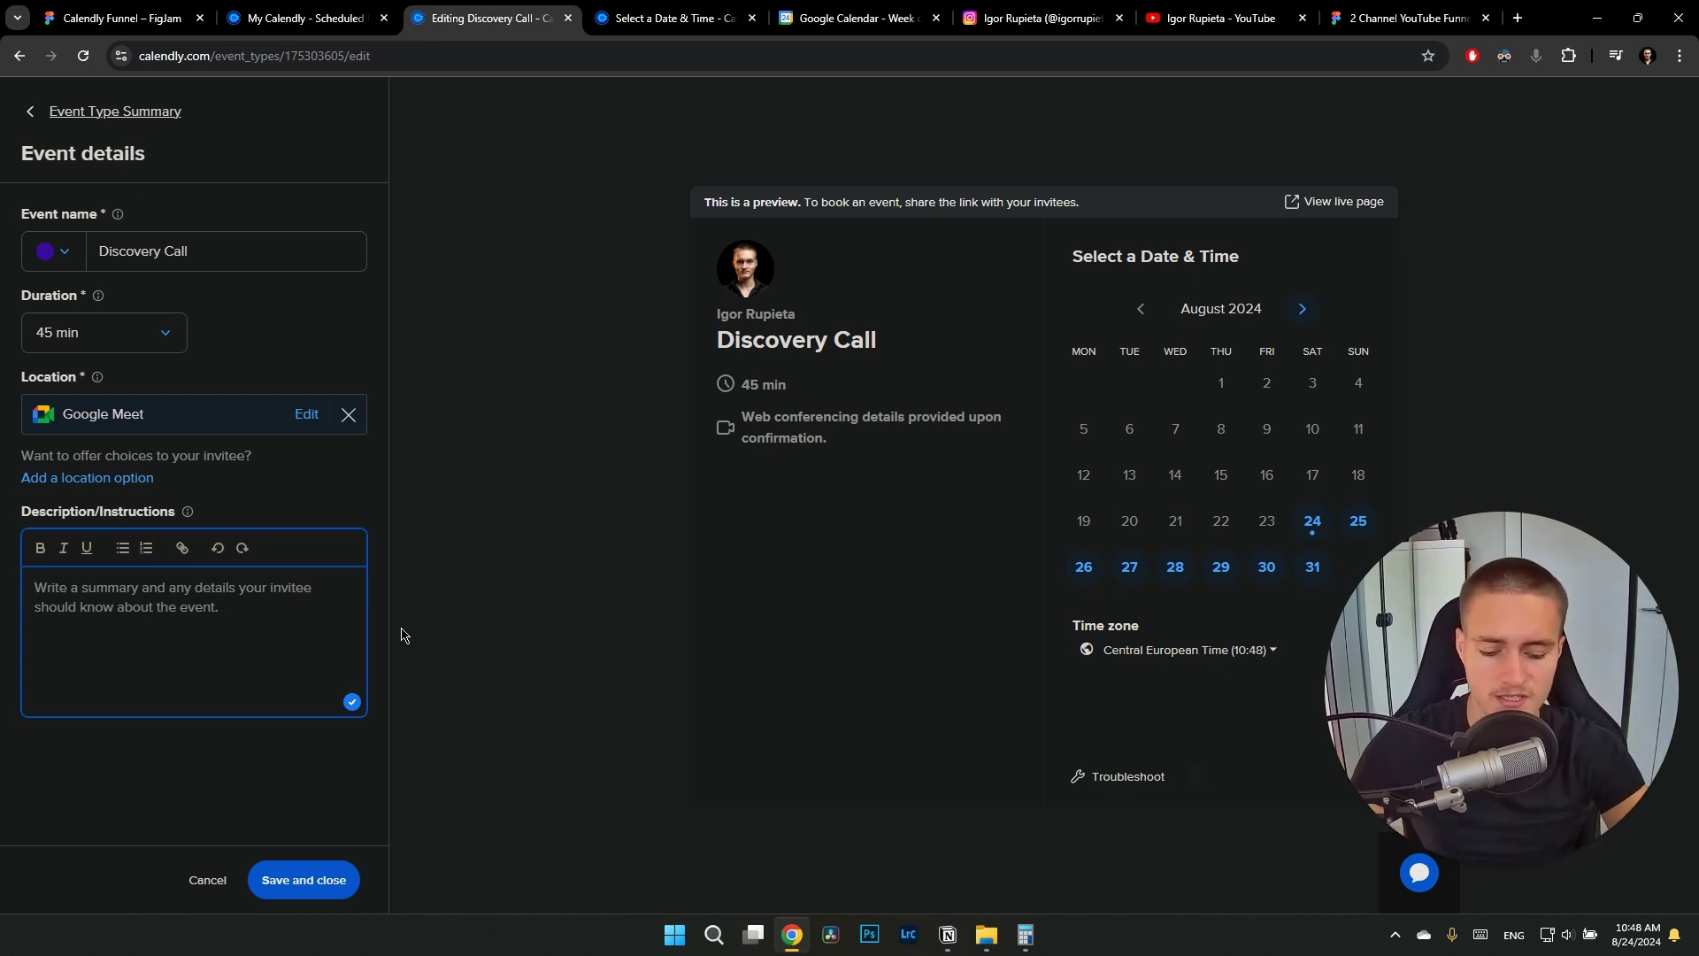
text(Let's go)
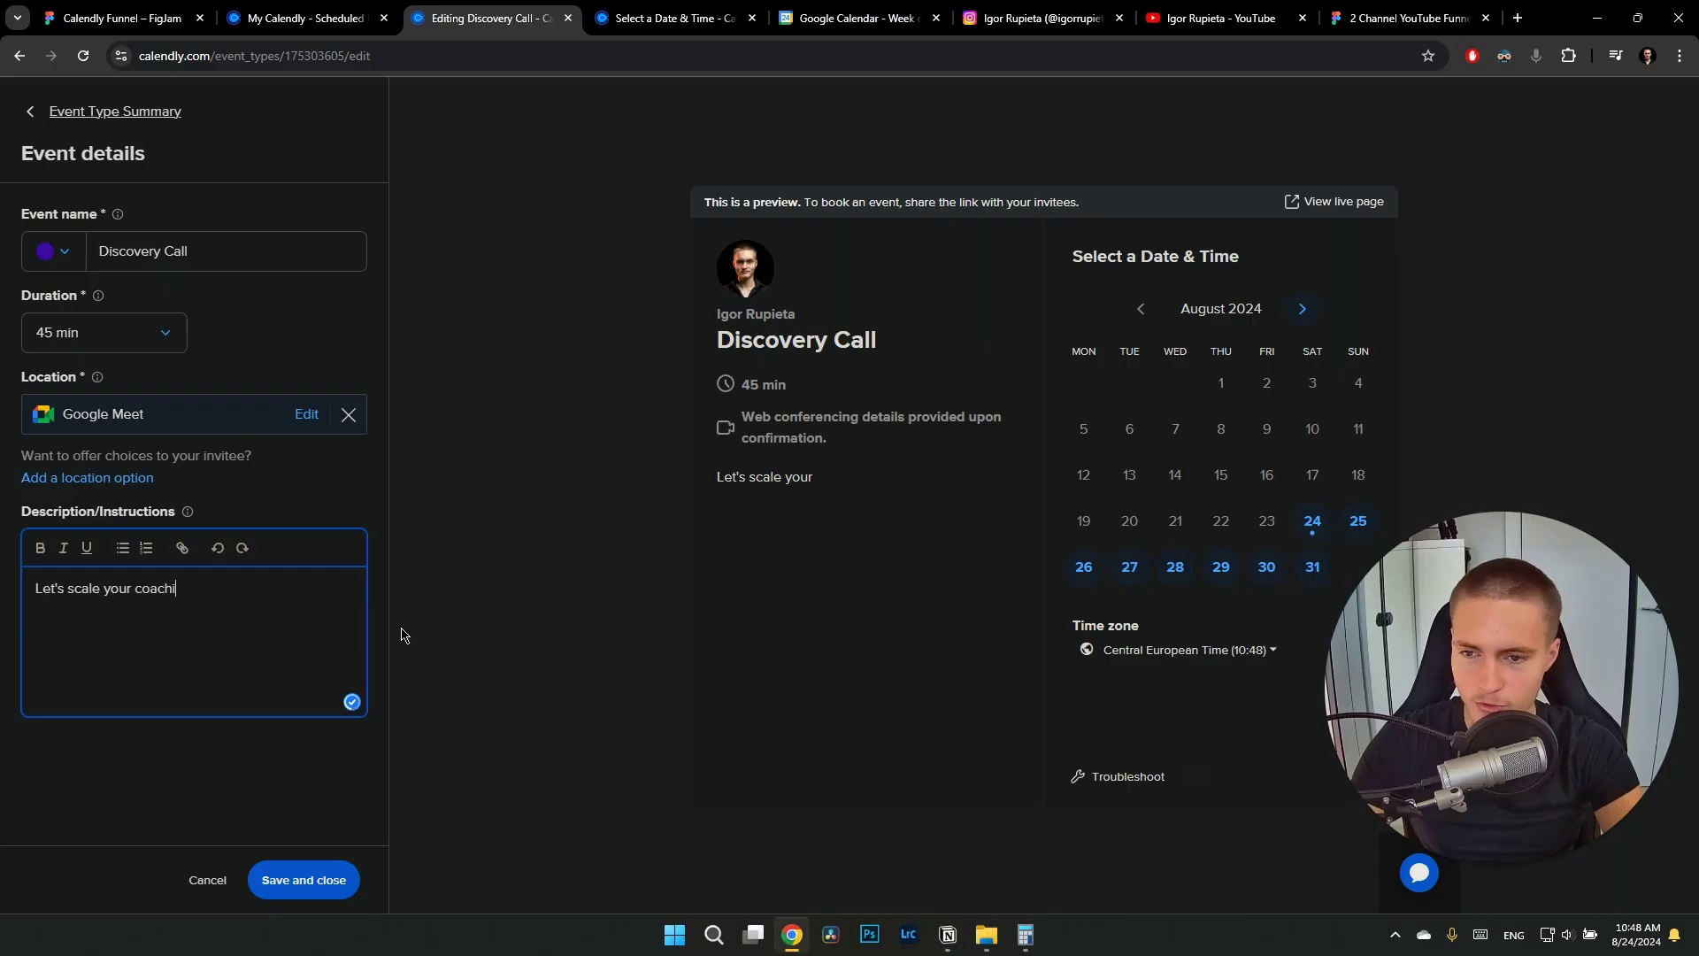
text(ng/agency )
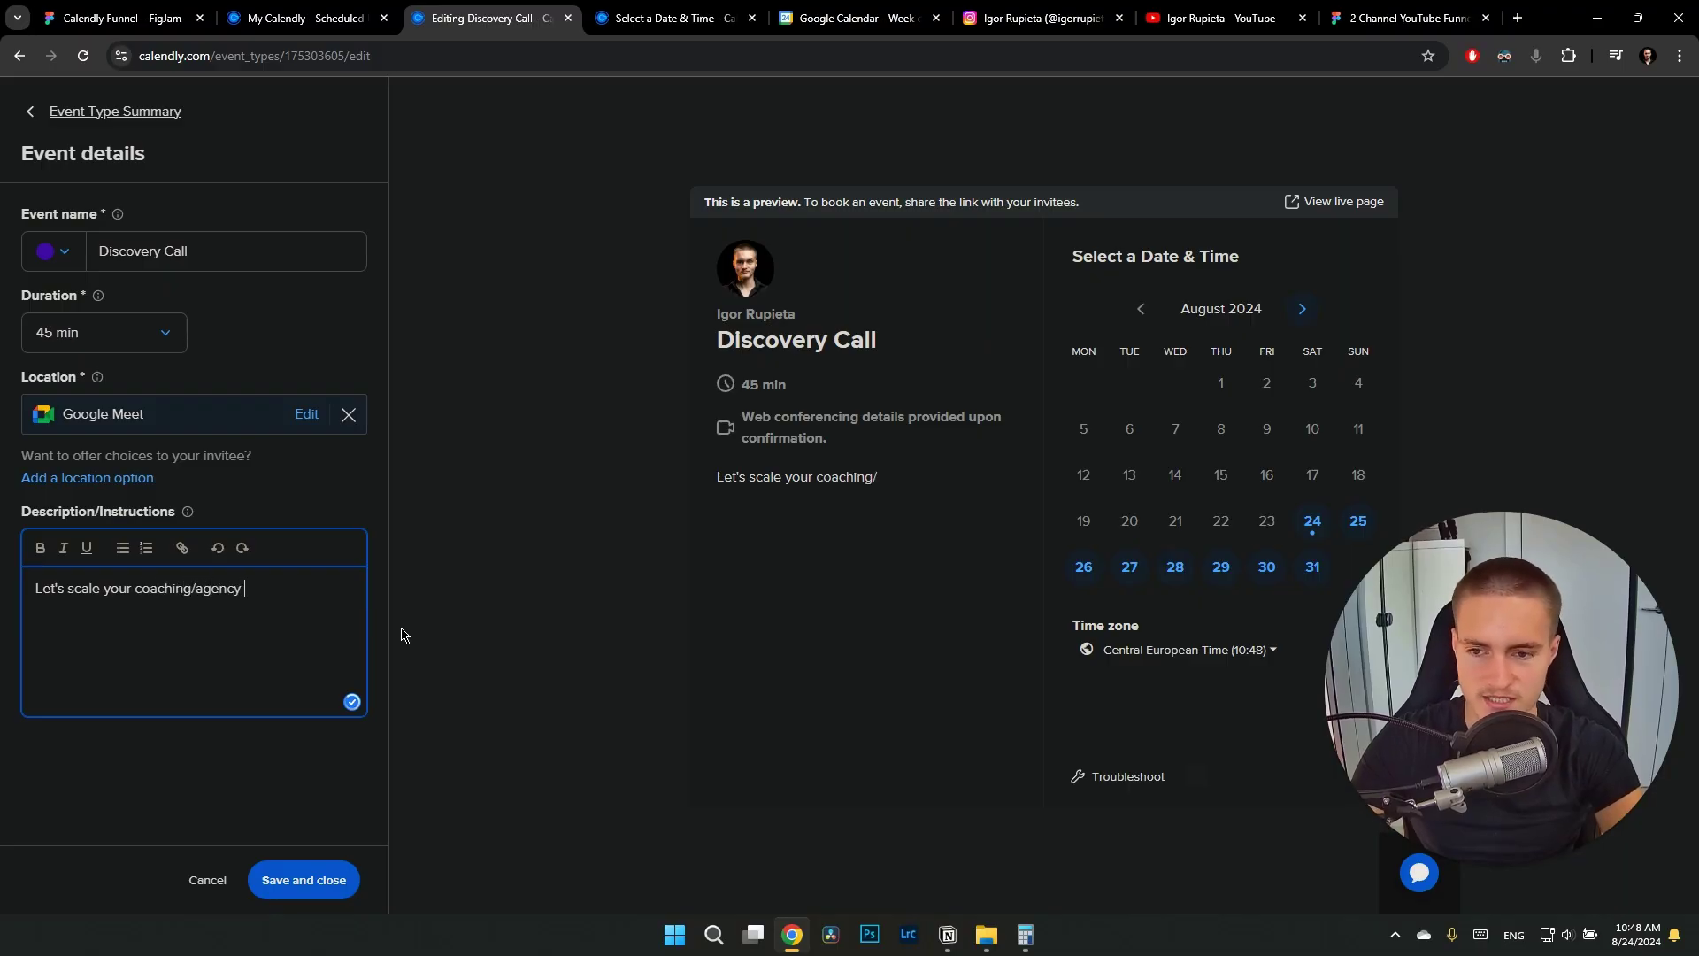
text(business!)
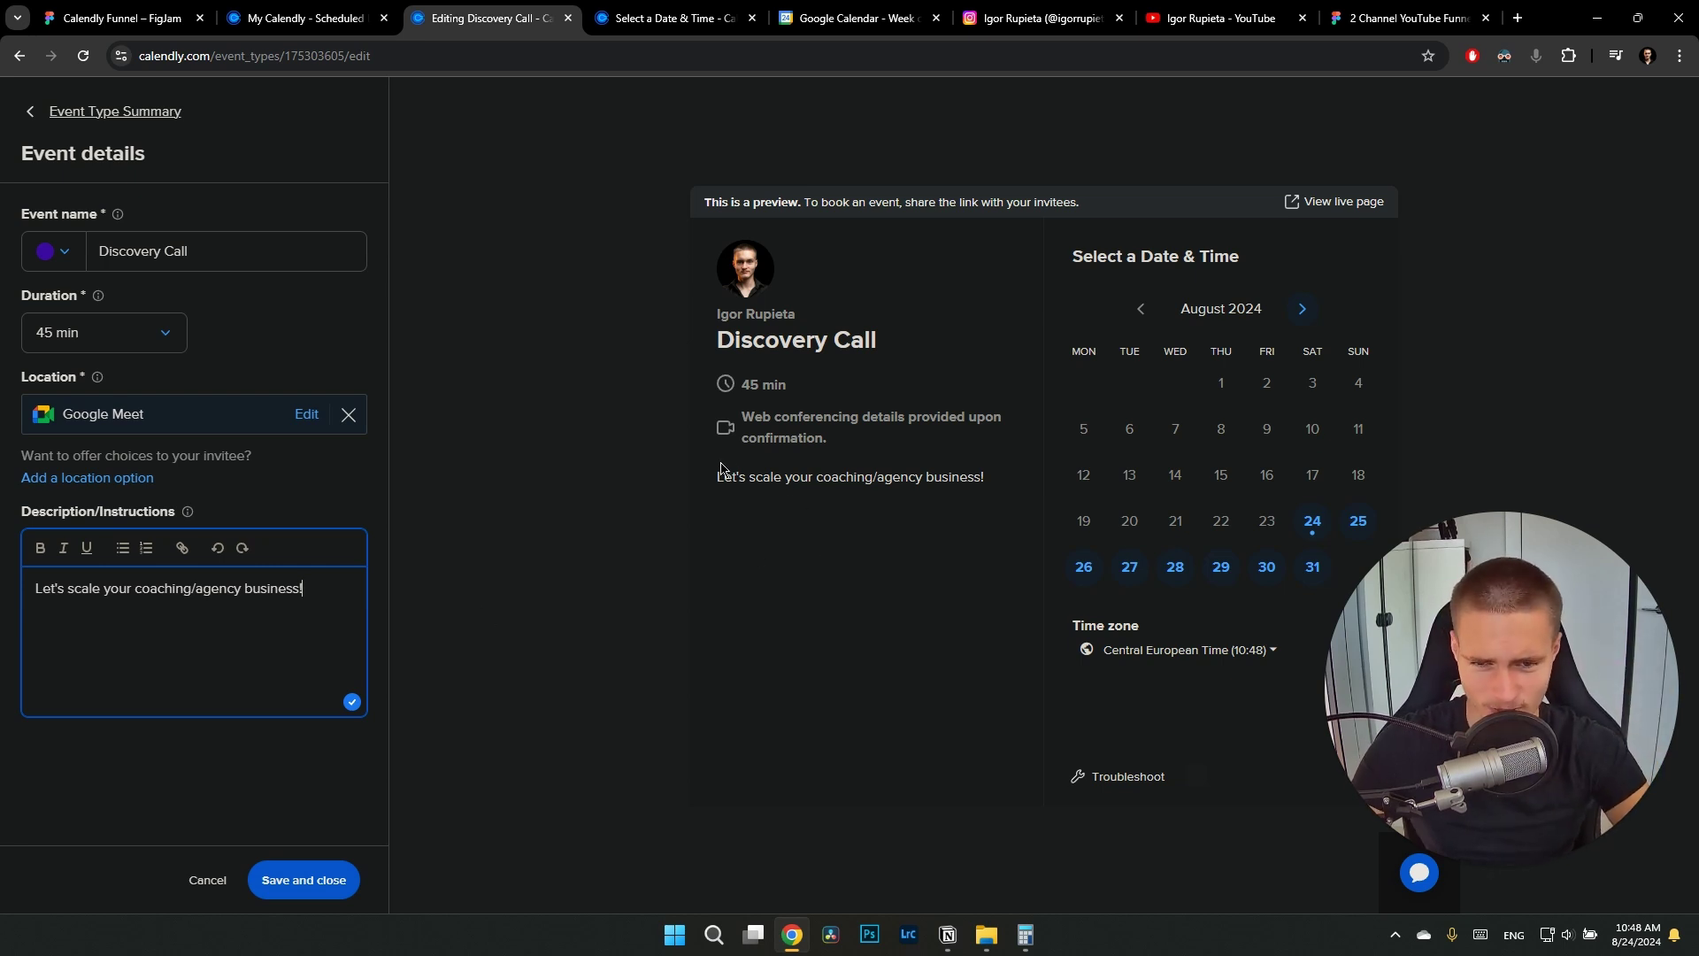
drag(722, 469, 997, 470)
click(932, 567)
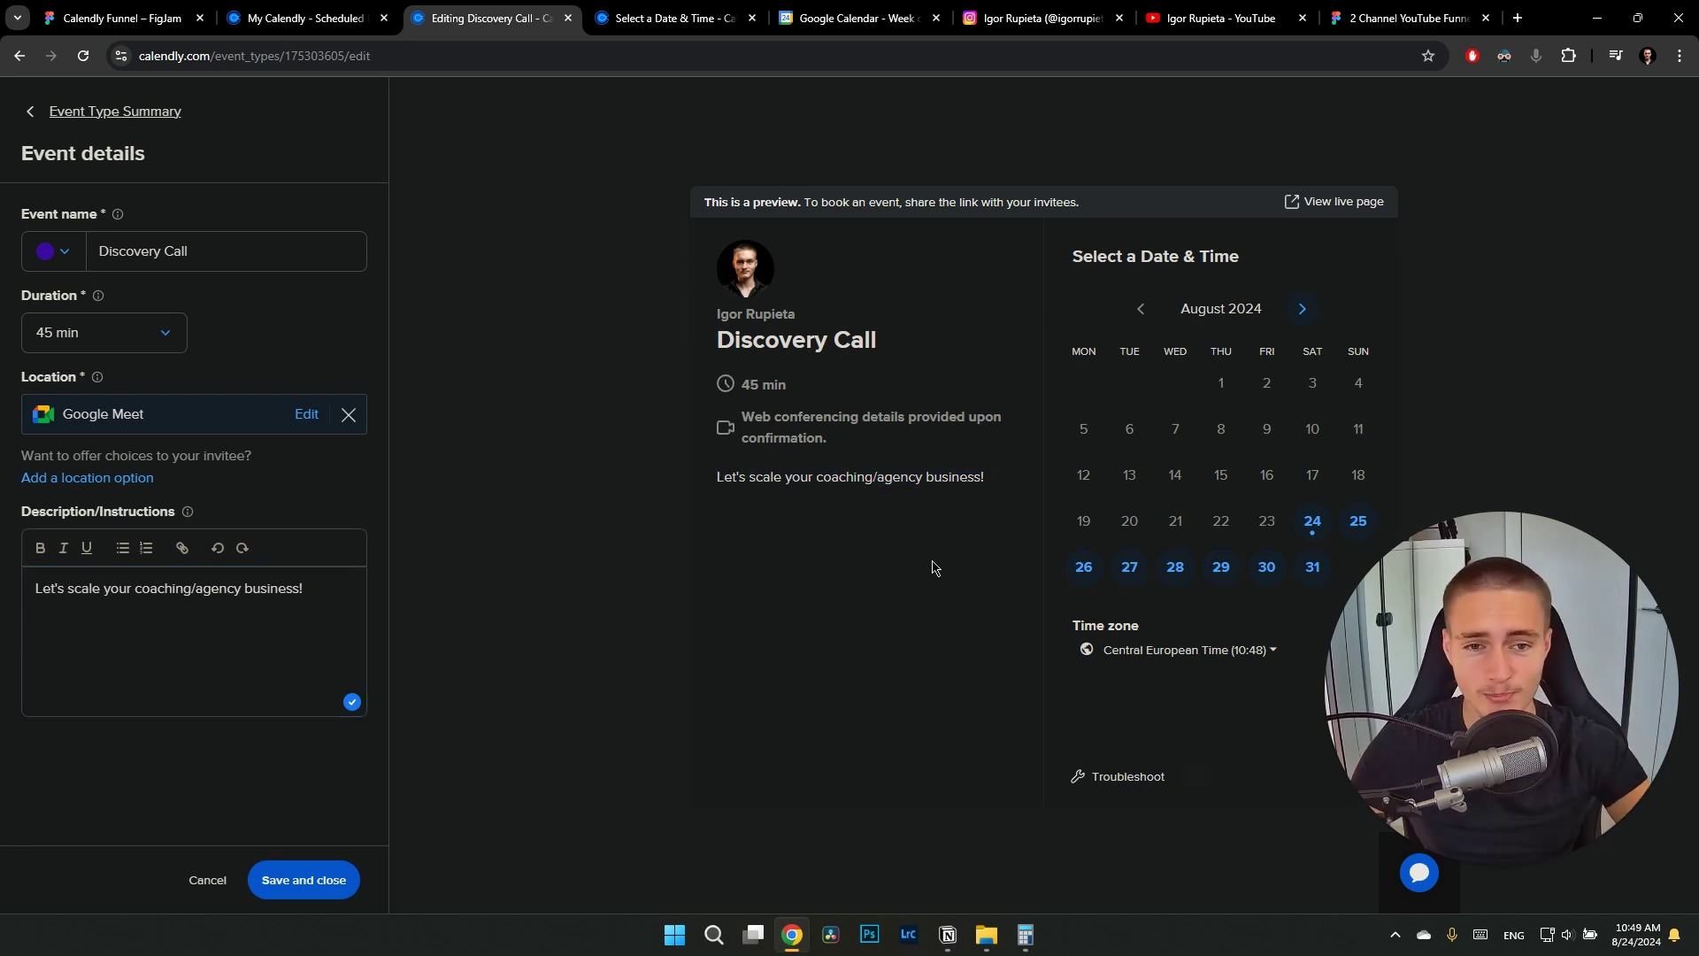
drag(991, 489, 706, 482)
click(652, 622)
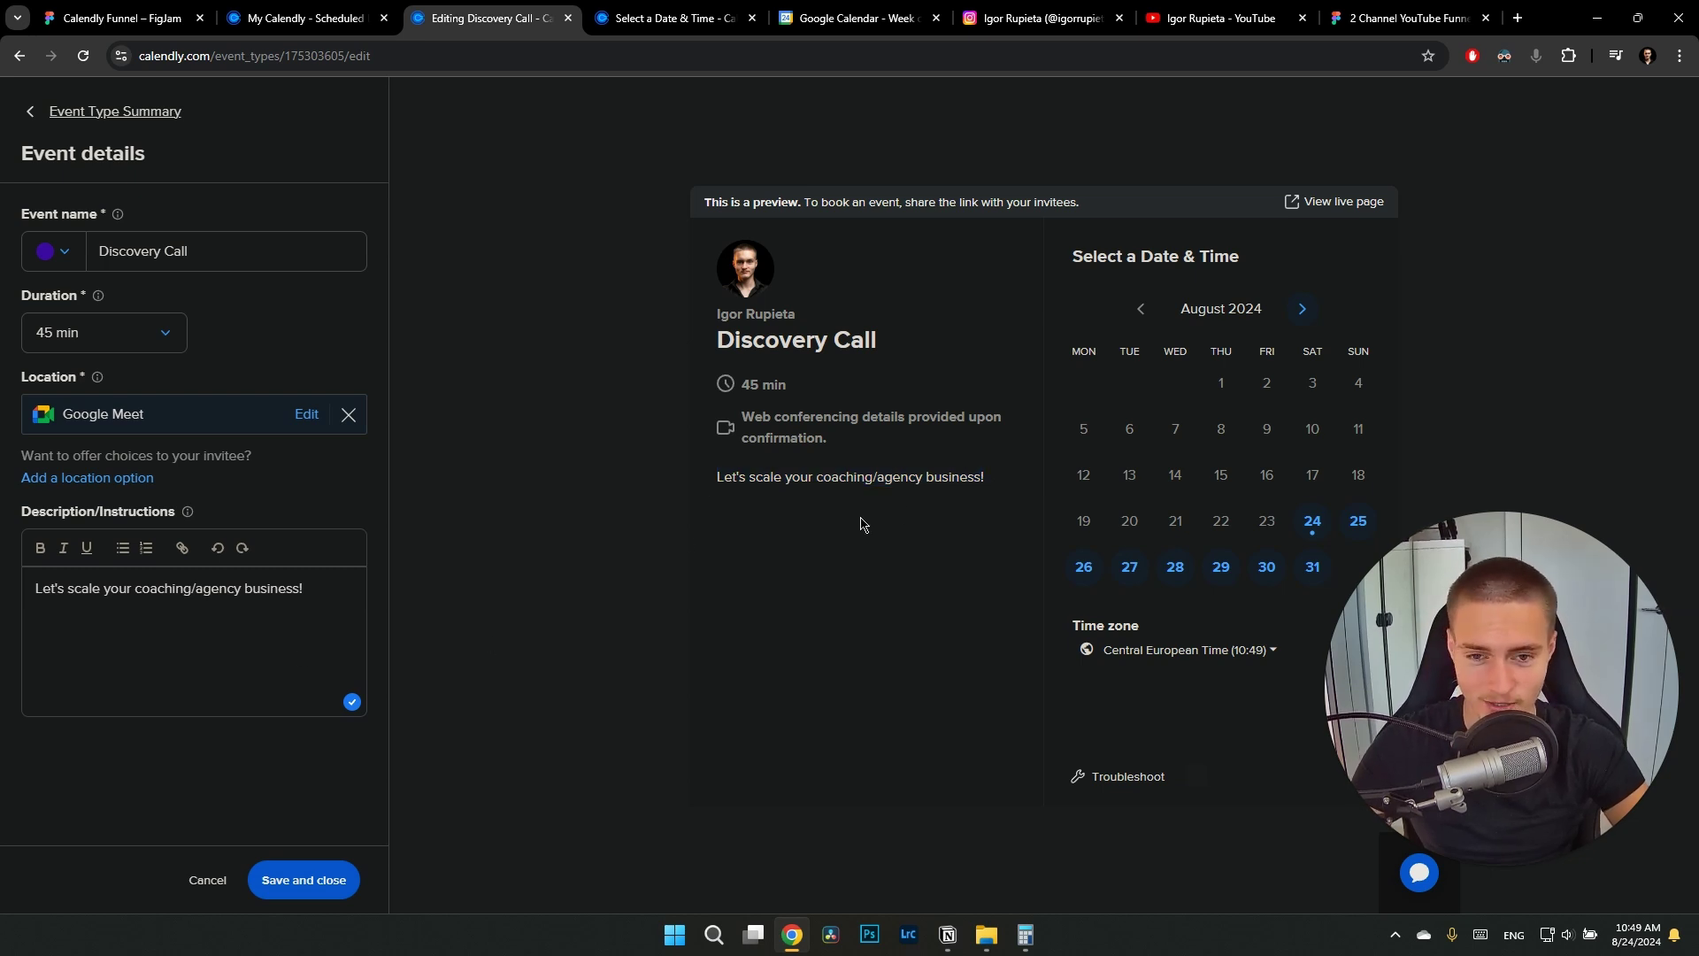
click(306, 876)
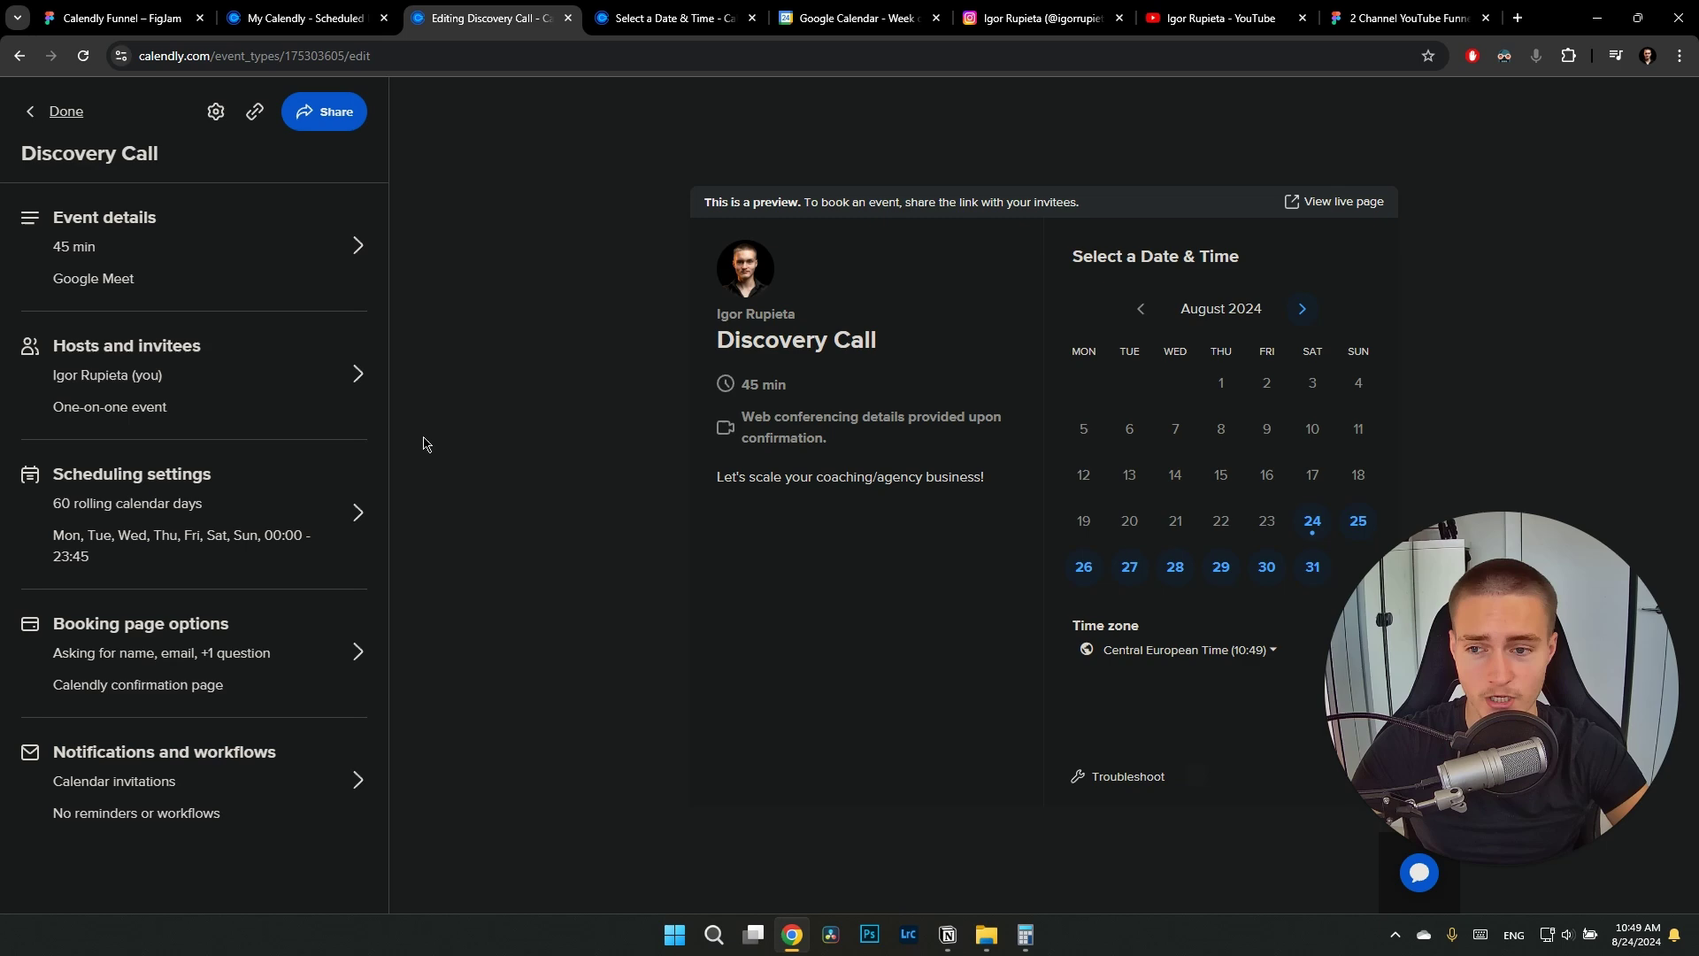
Look over the Discovery Call's scheduling settings, including hours and event limits, and return to the event types list
click(314, 511)
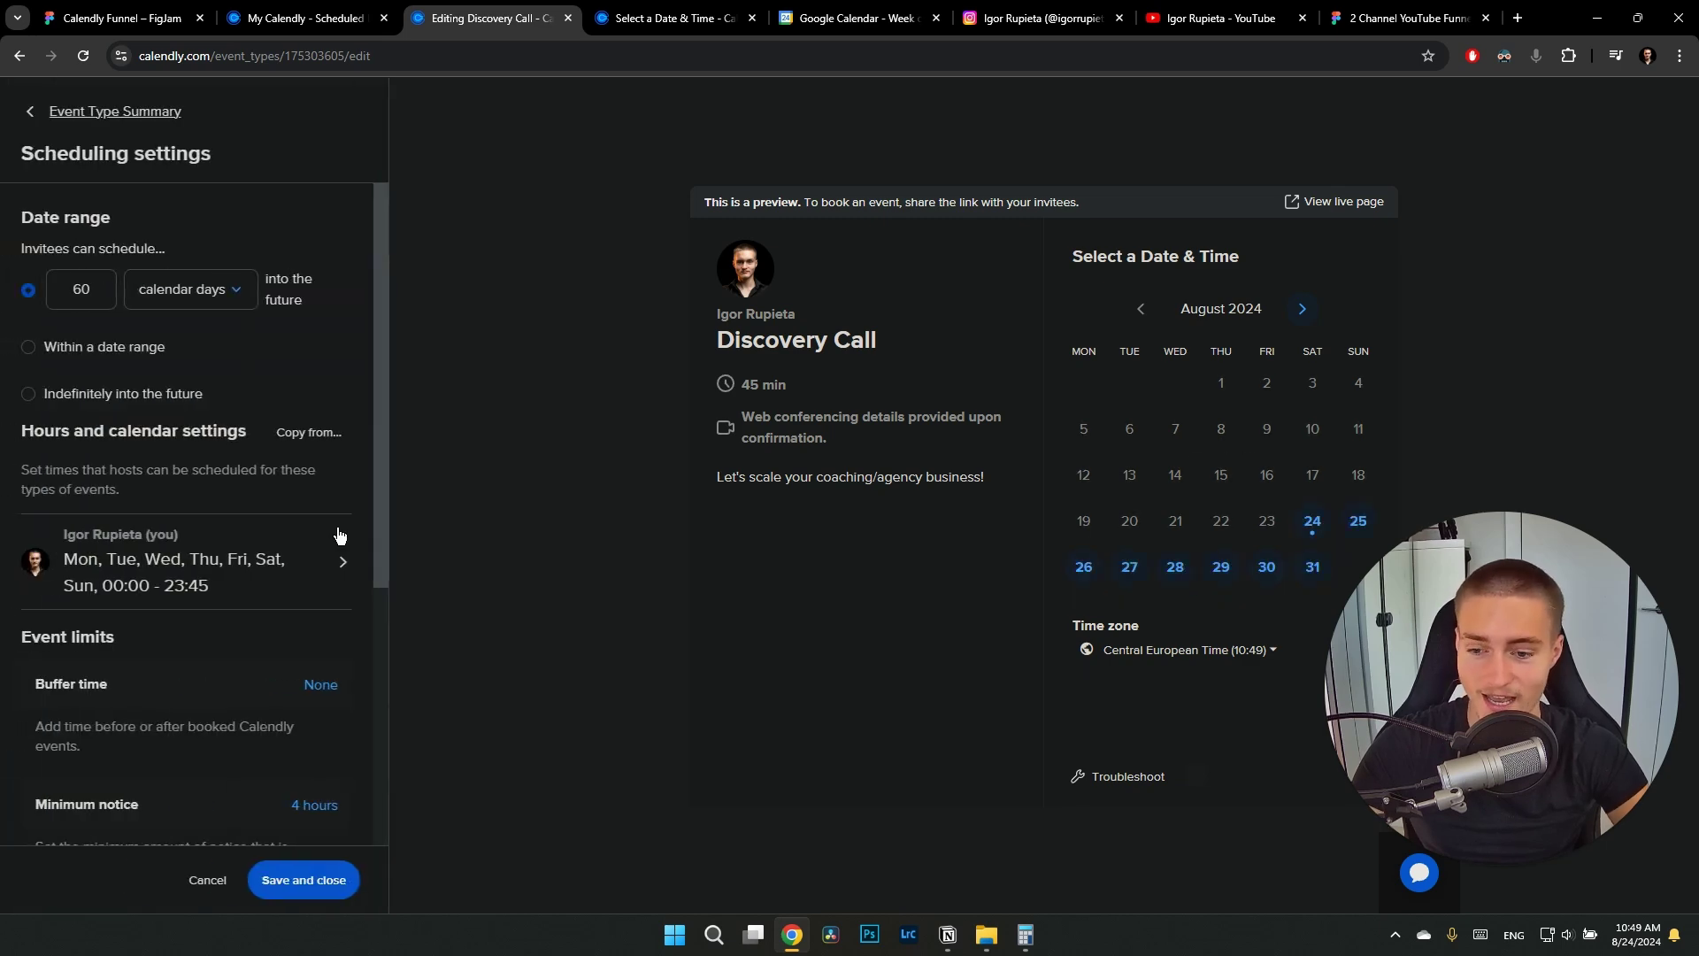
scroll(273, 478, down, 5)
scroll(243, 438, up, 5)
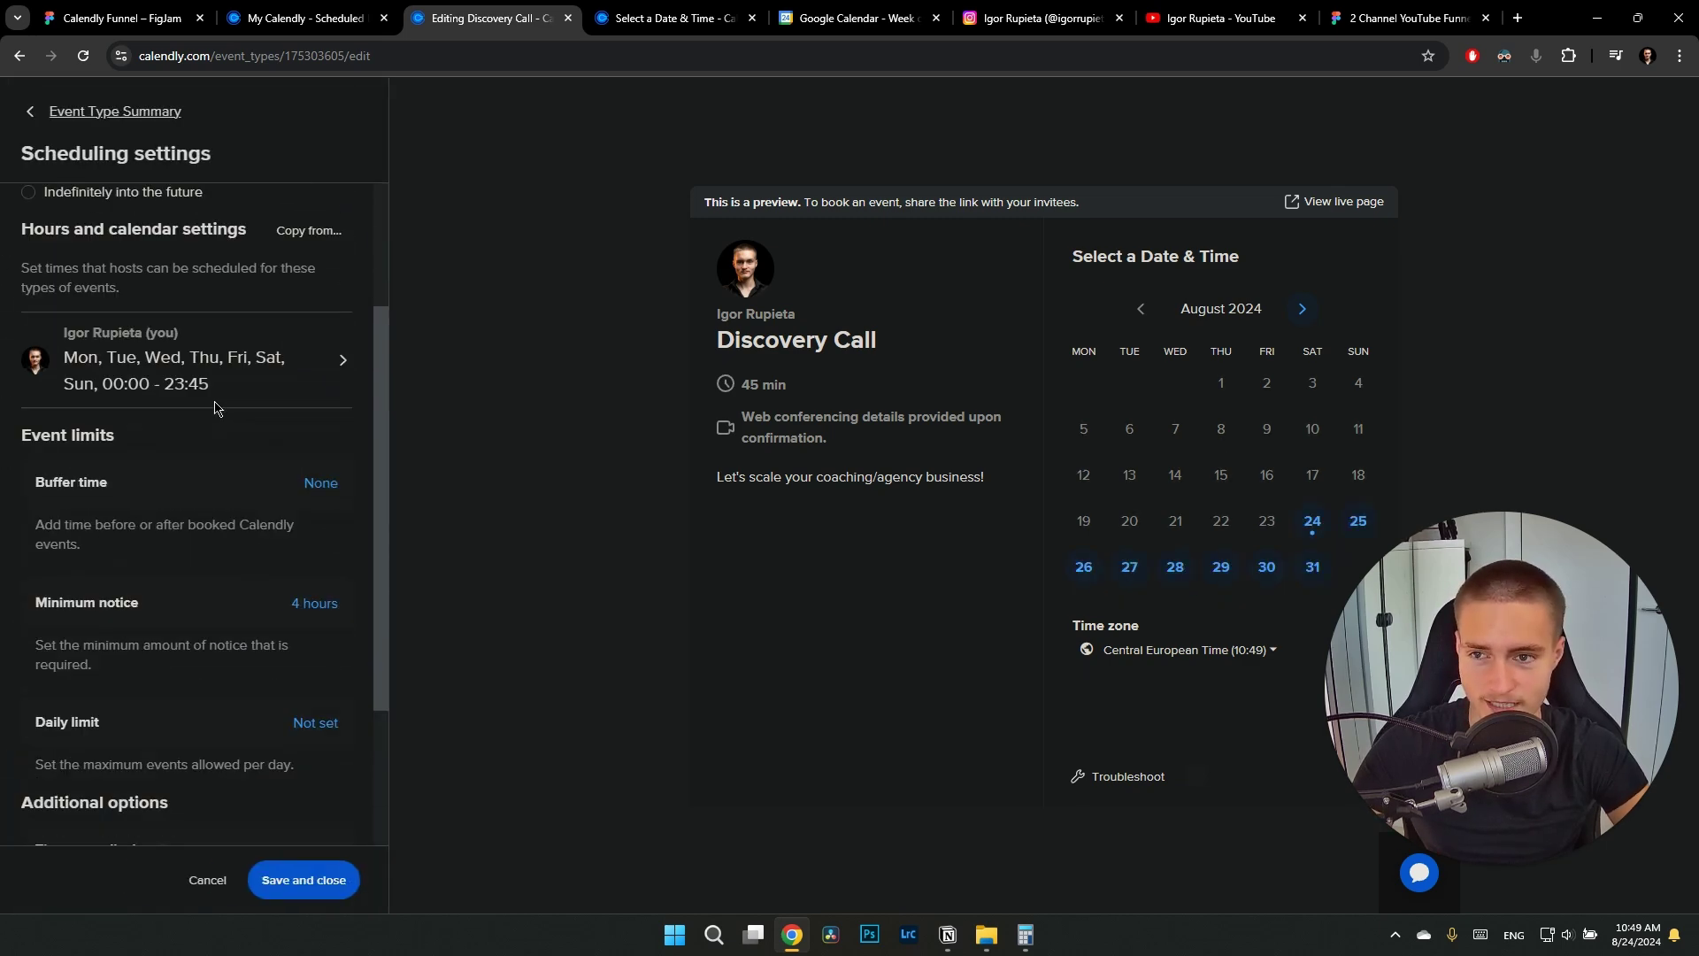
click(39, 107)
click(31, 112)
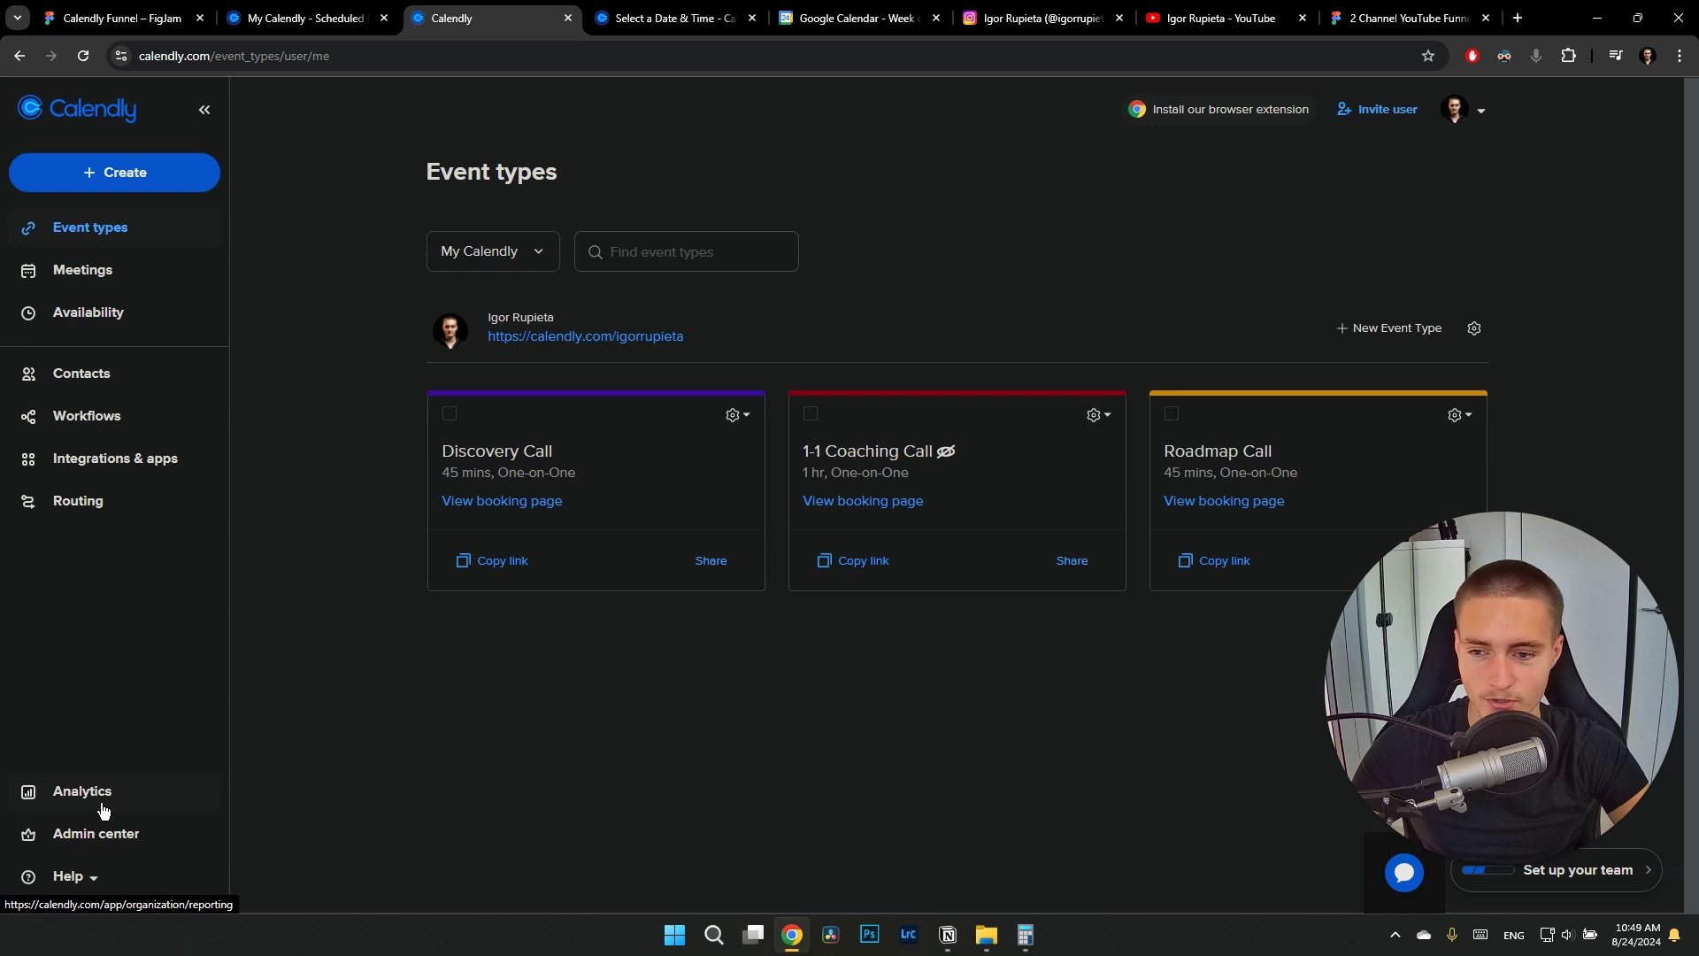
Open the availability schedules and review the weekly hours for every day
click(106, 320)
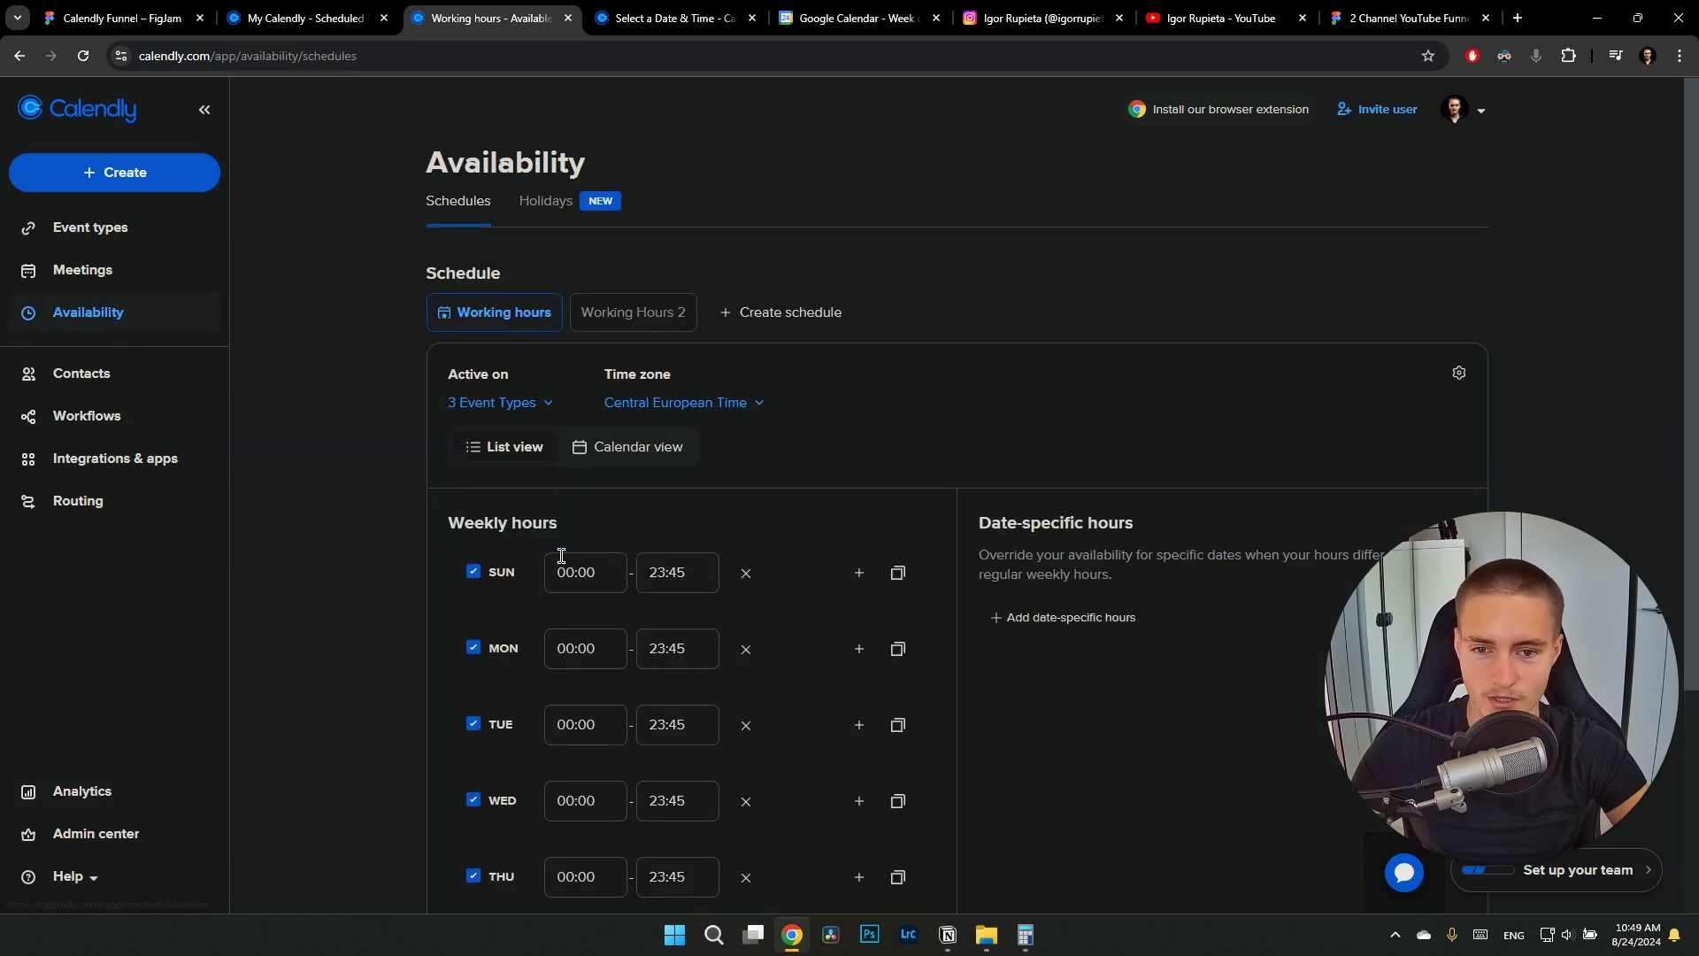
scroll(336, 561, down, 3)
scroll(363, 564, up, 1)
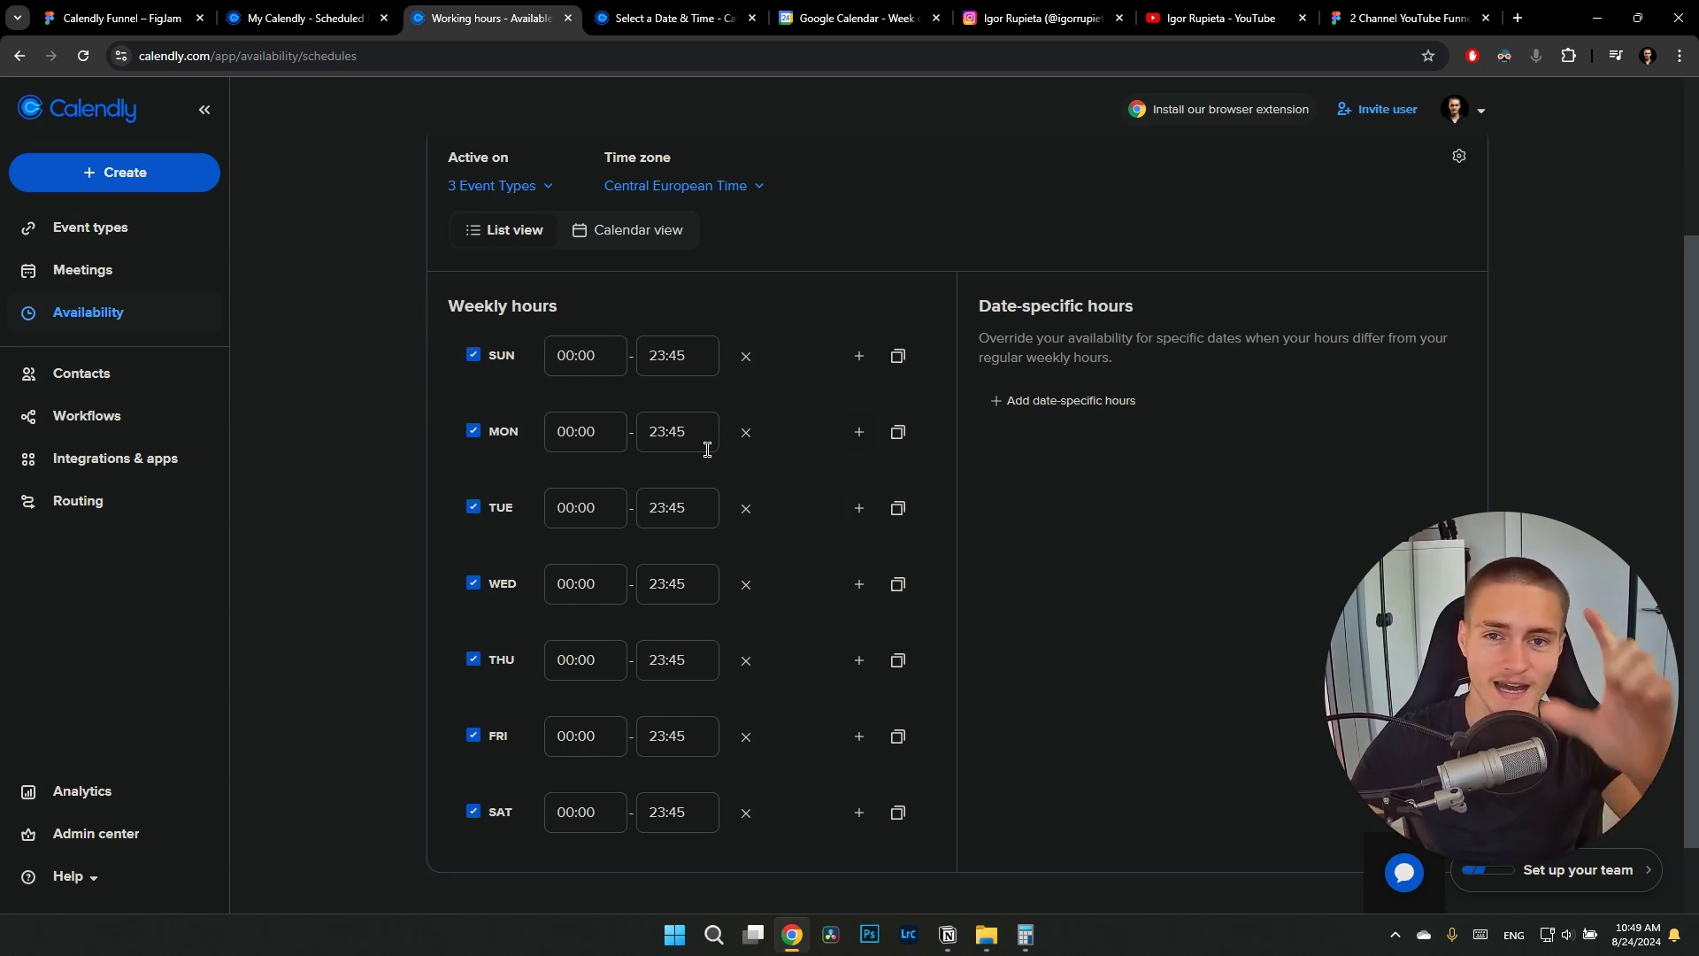
Switch to Google Calendar and examine the time blocks and events planned for the week of 26 August
click(854, 18)
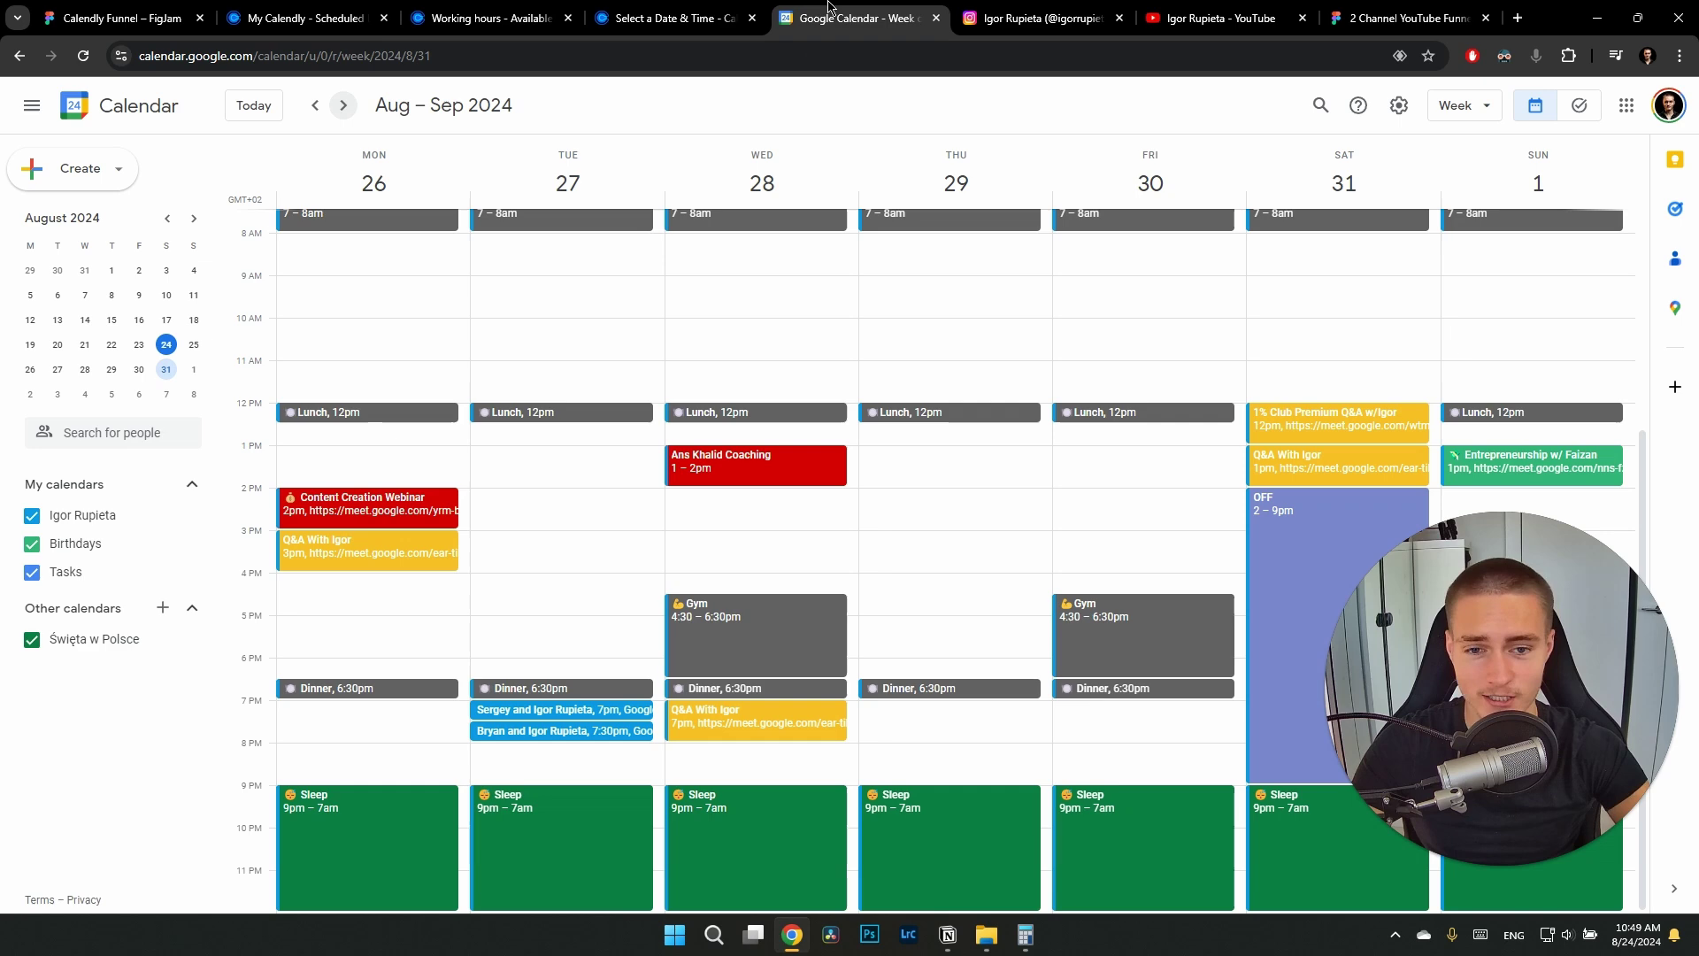
scroll(885, 399, up, 1)
scroll(1083, 469, down, 1)
scroll(1083, 469, up, 2)
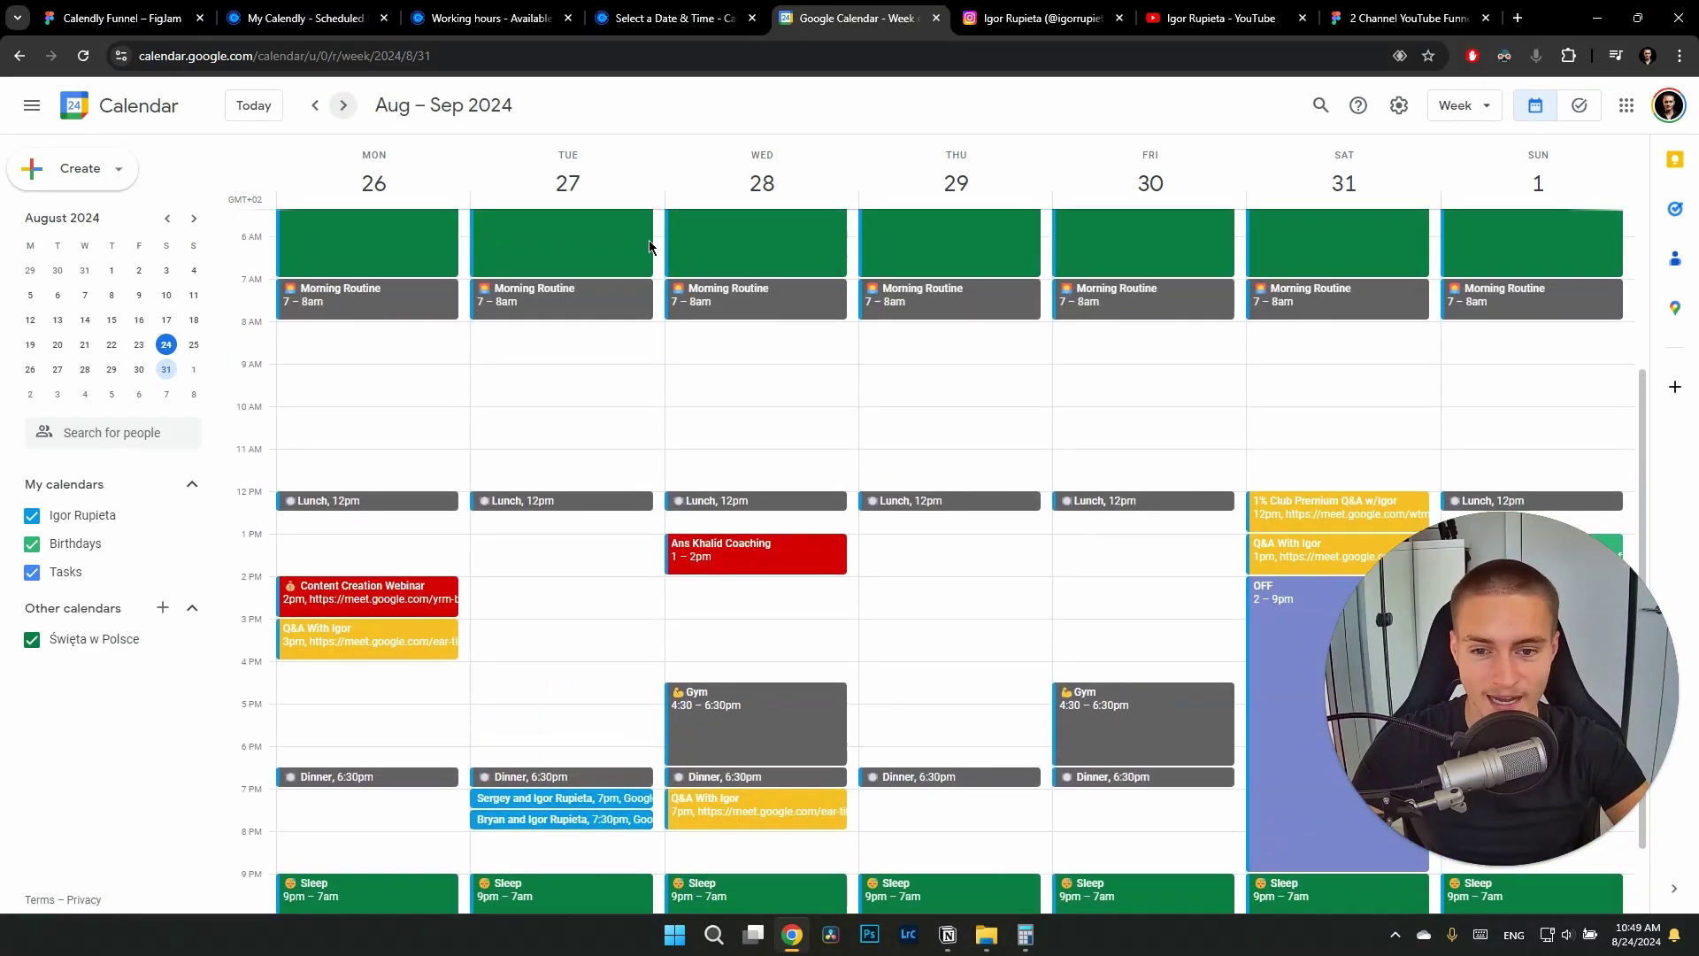
Compare Calendly's weekly hours with the events blocked out in Google Calendar
click(491, 17)
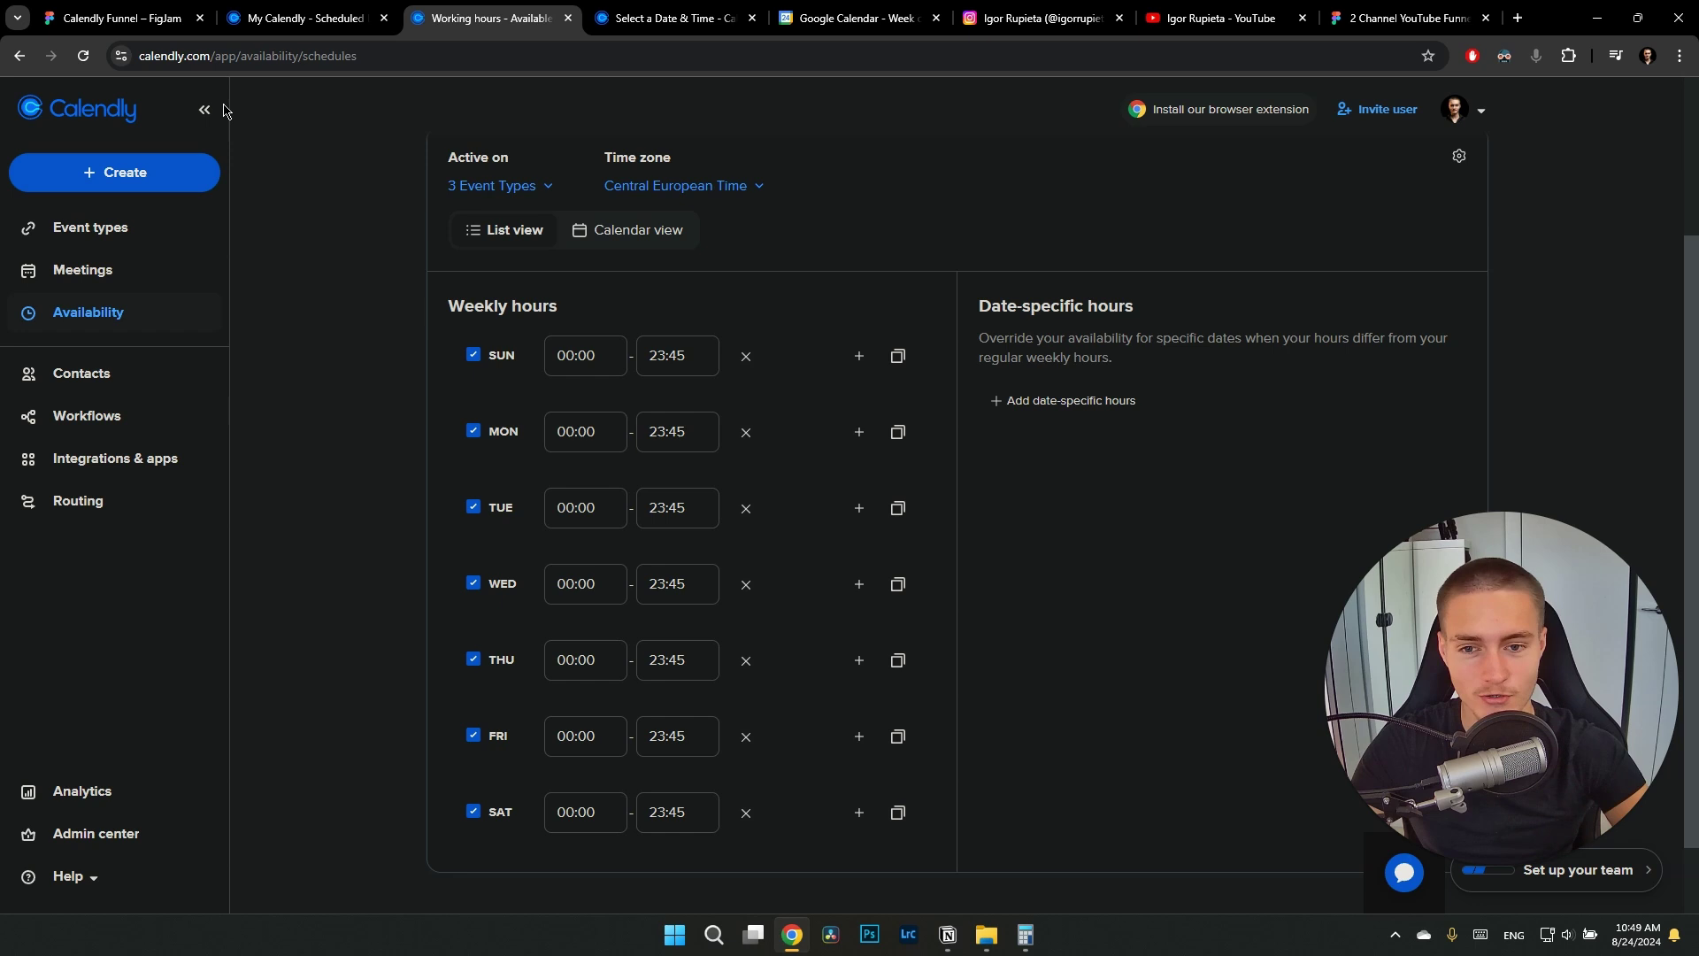
drag(447, 305, 617, 320)
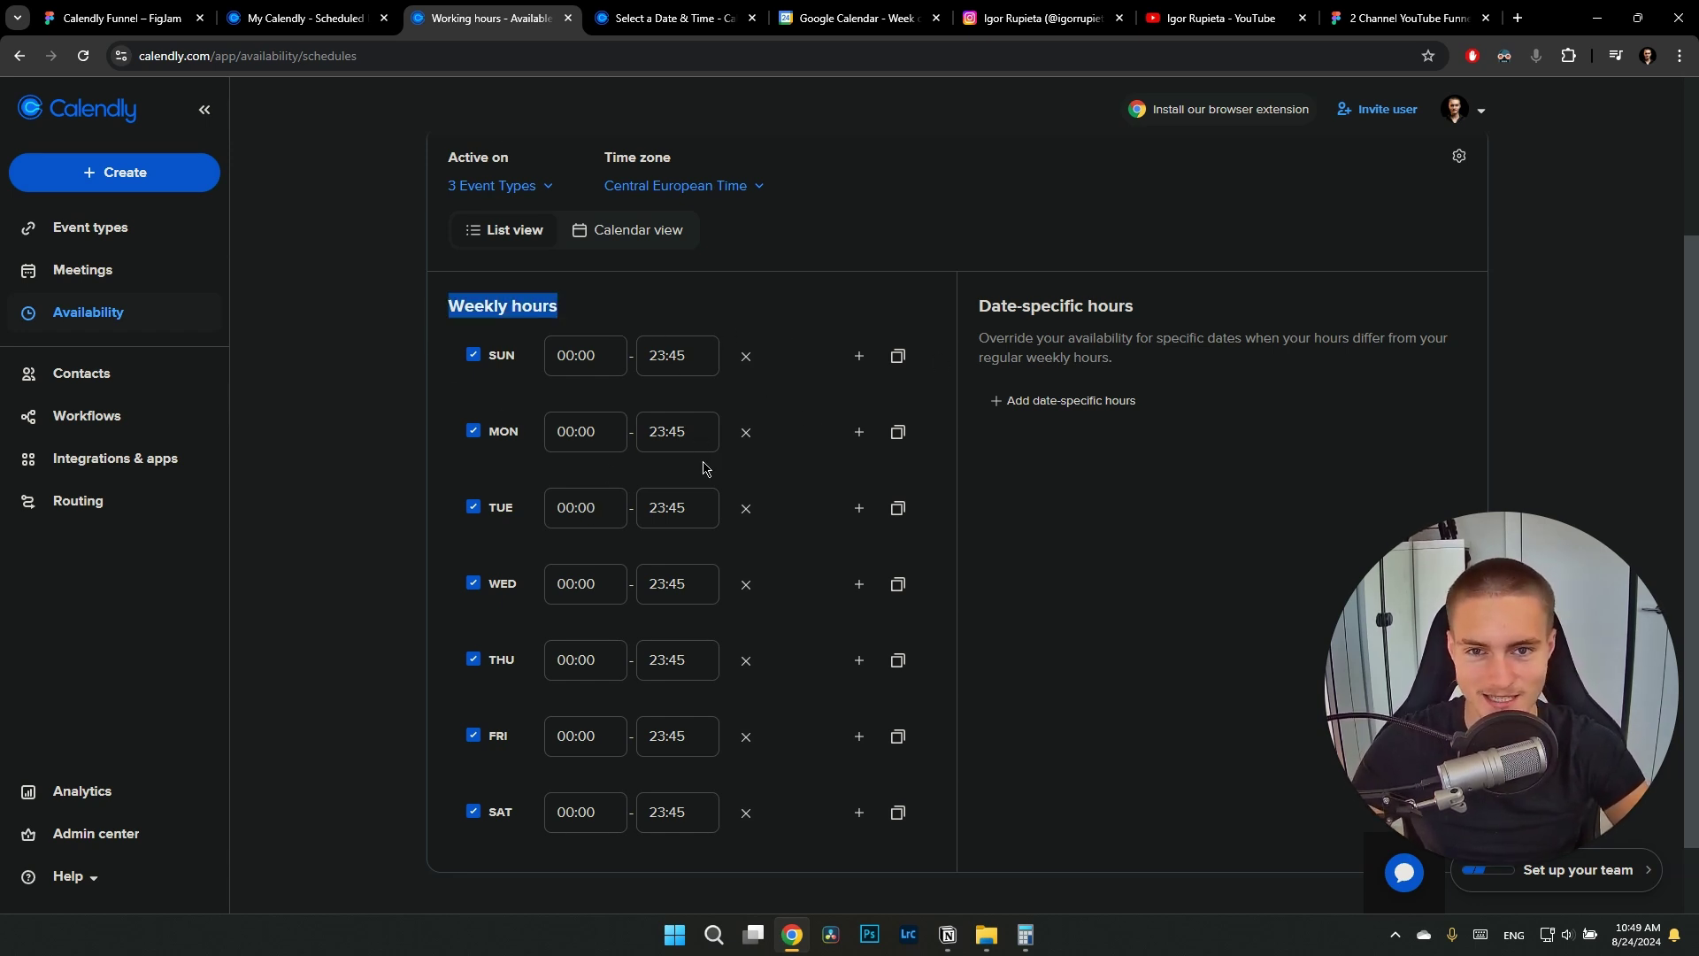
scroll(687, 486, up, 2)
scroll(664, 493, down, 3)
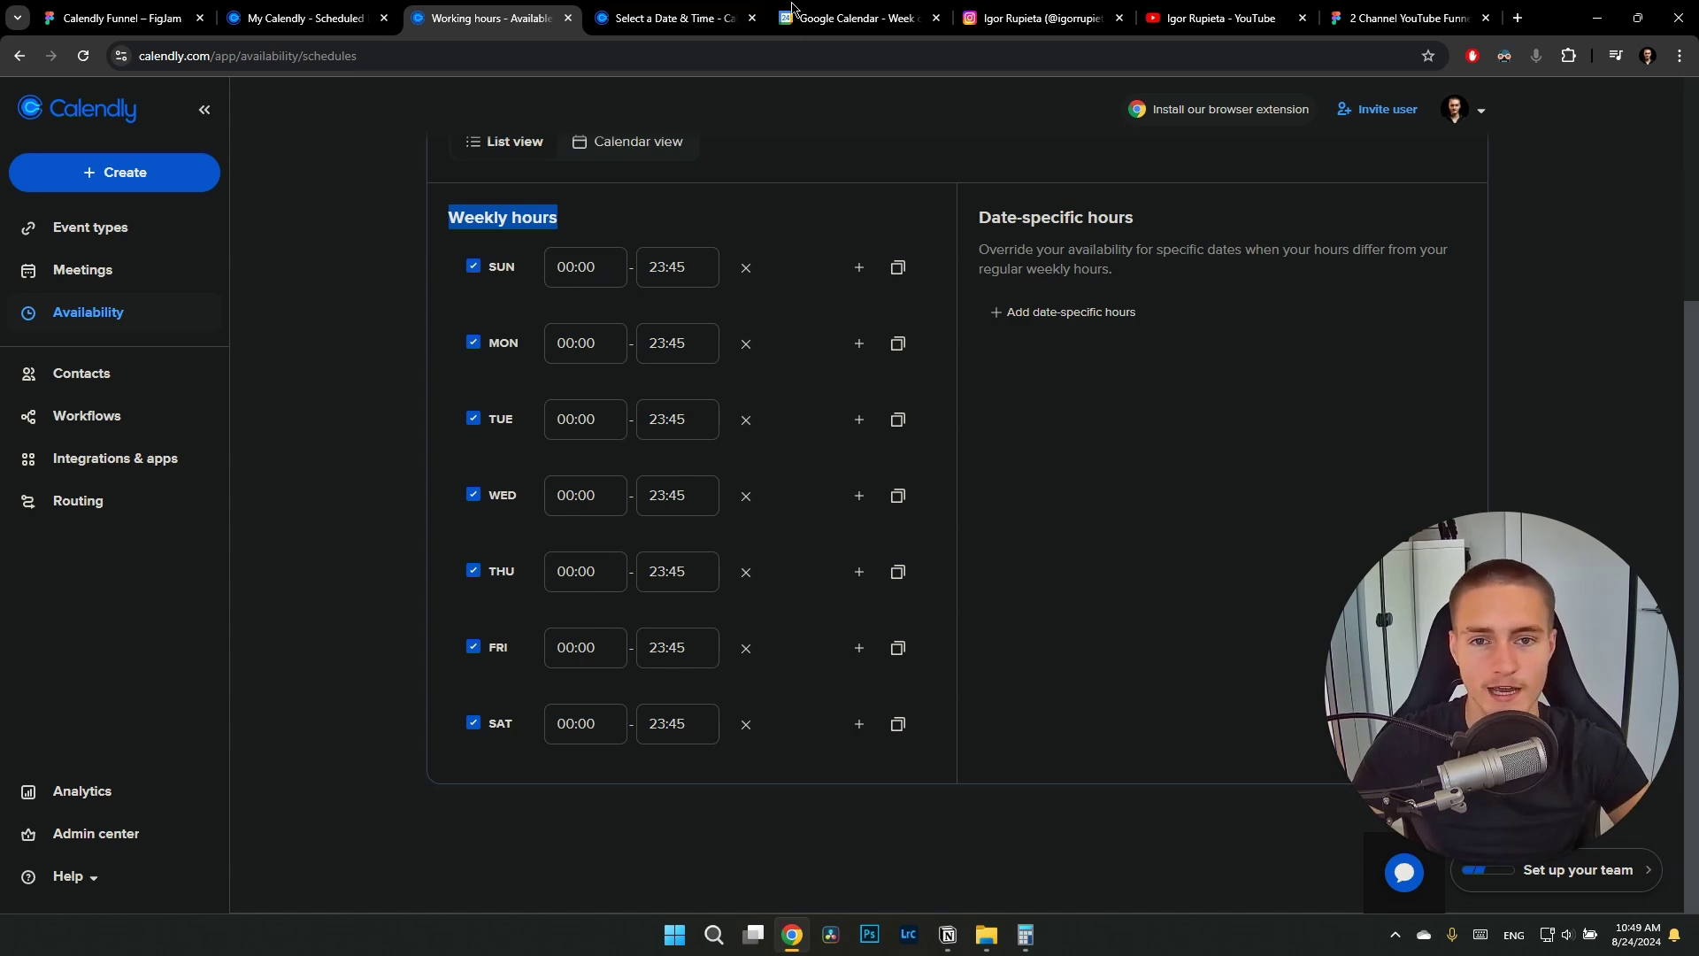
click(853, 17)
scroll(949, 526, down, 1)
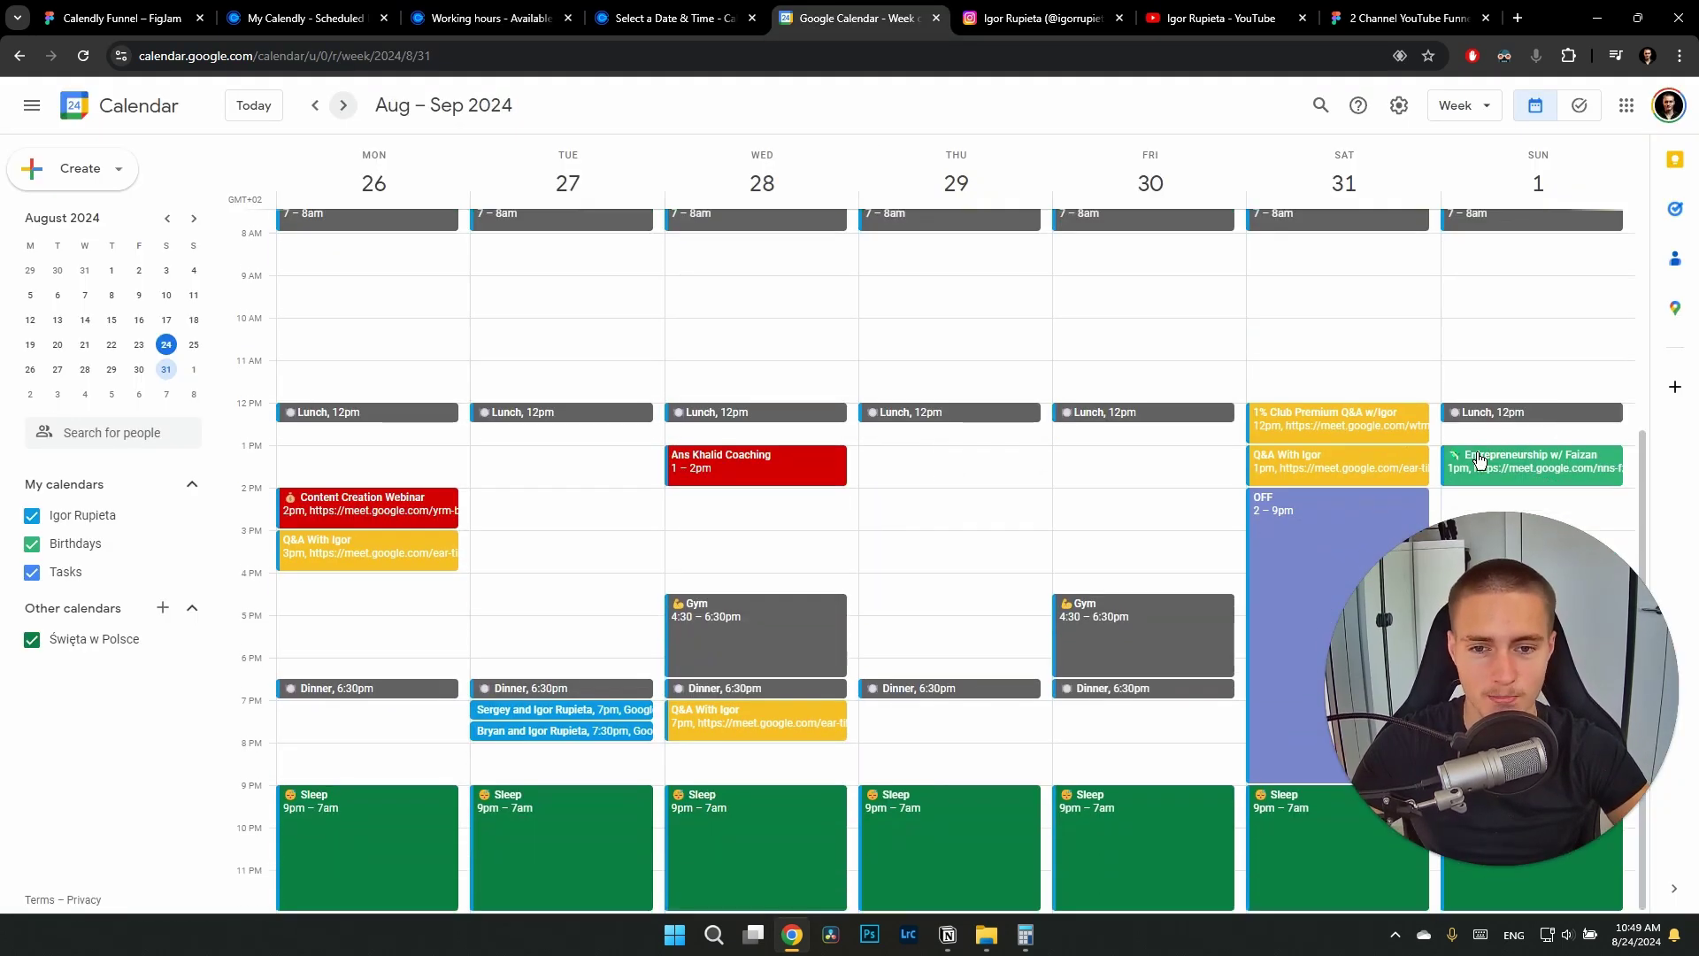
Return to Calendly's availability page and review the Working hours schedule and its date-specific hours option
click(474, 18)
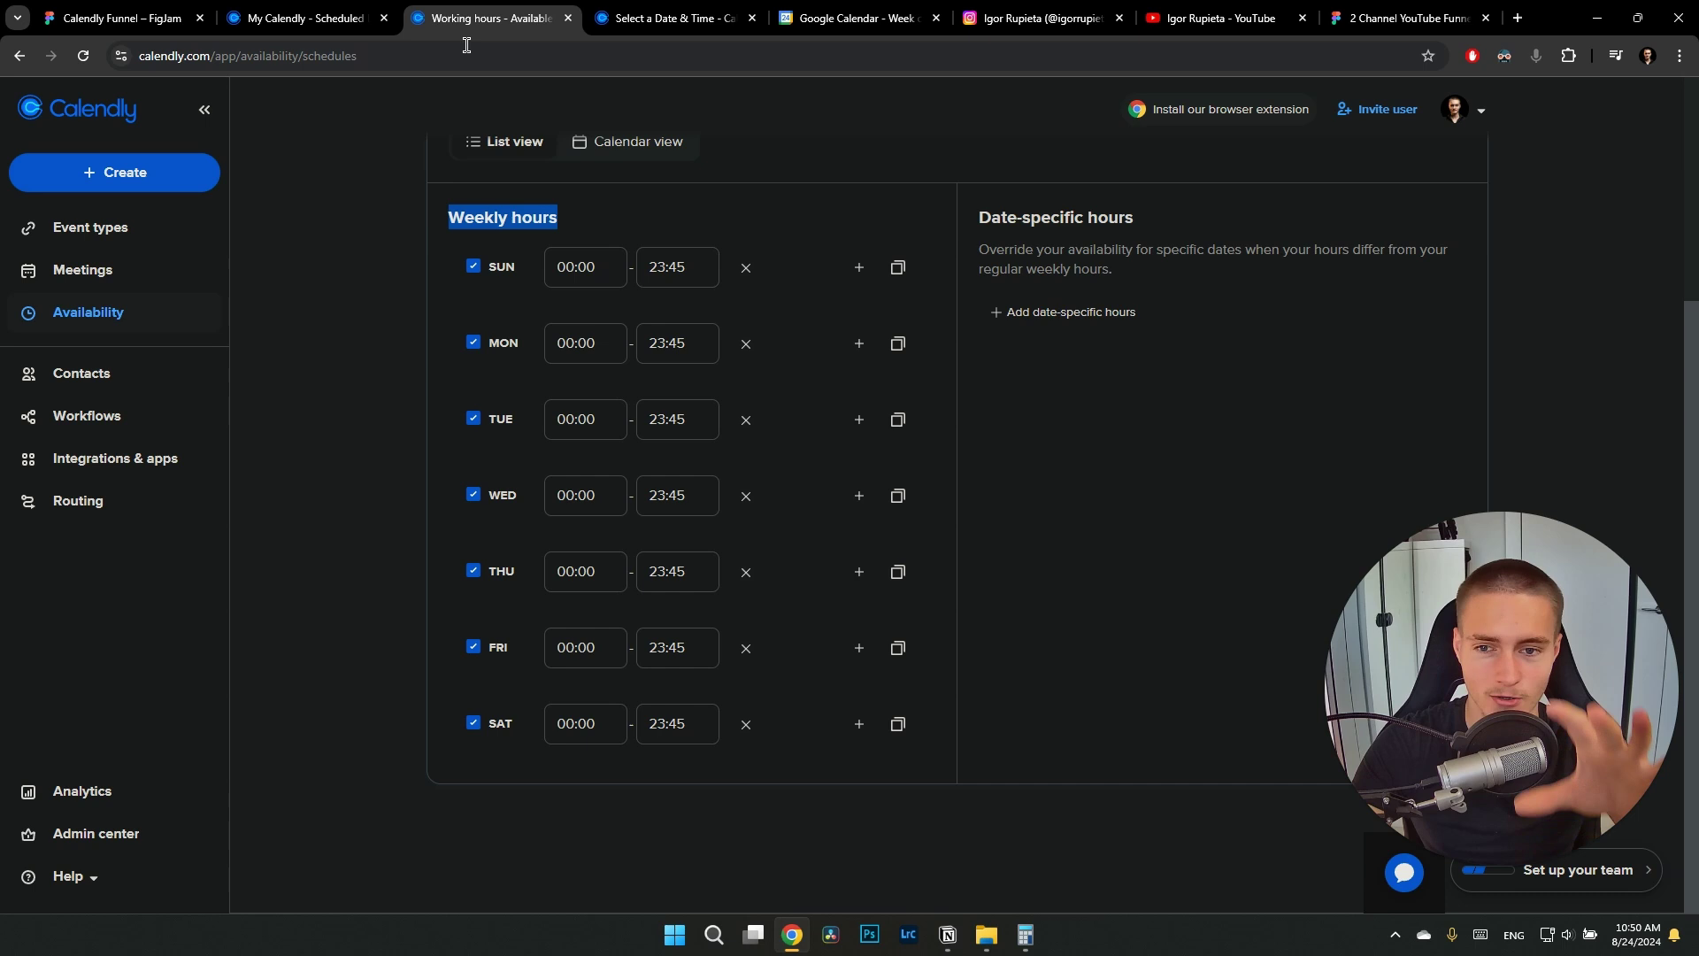
scroll(520, 385, up, 1)
scroll(520, 385, up, 3)
click(327, 451)
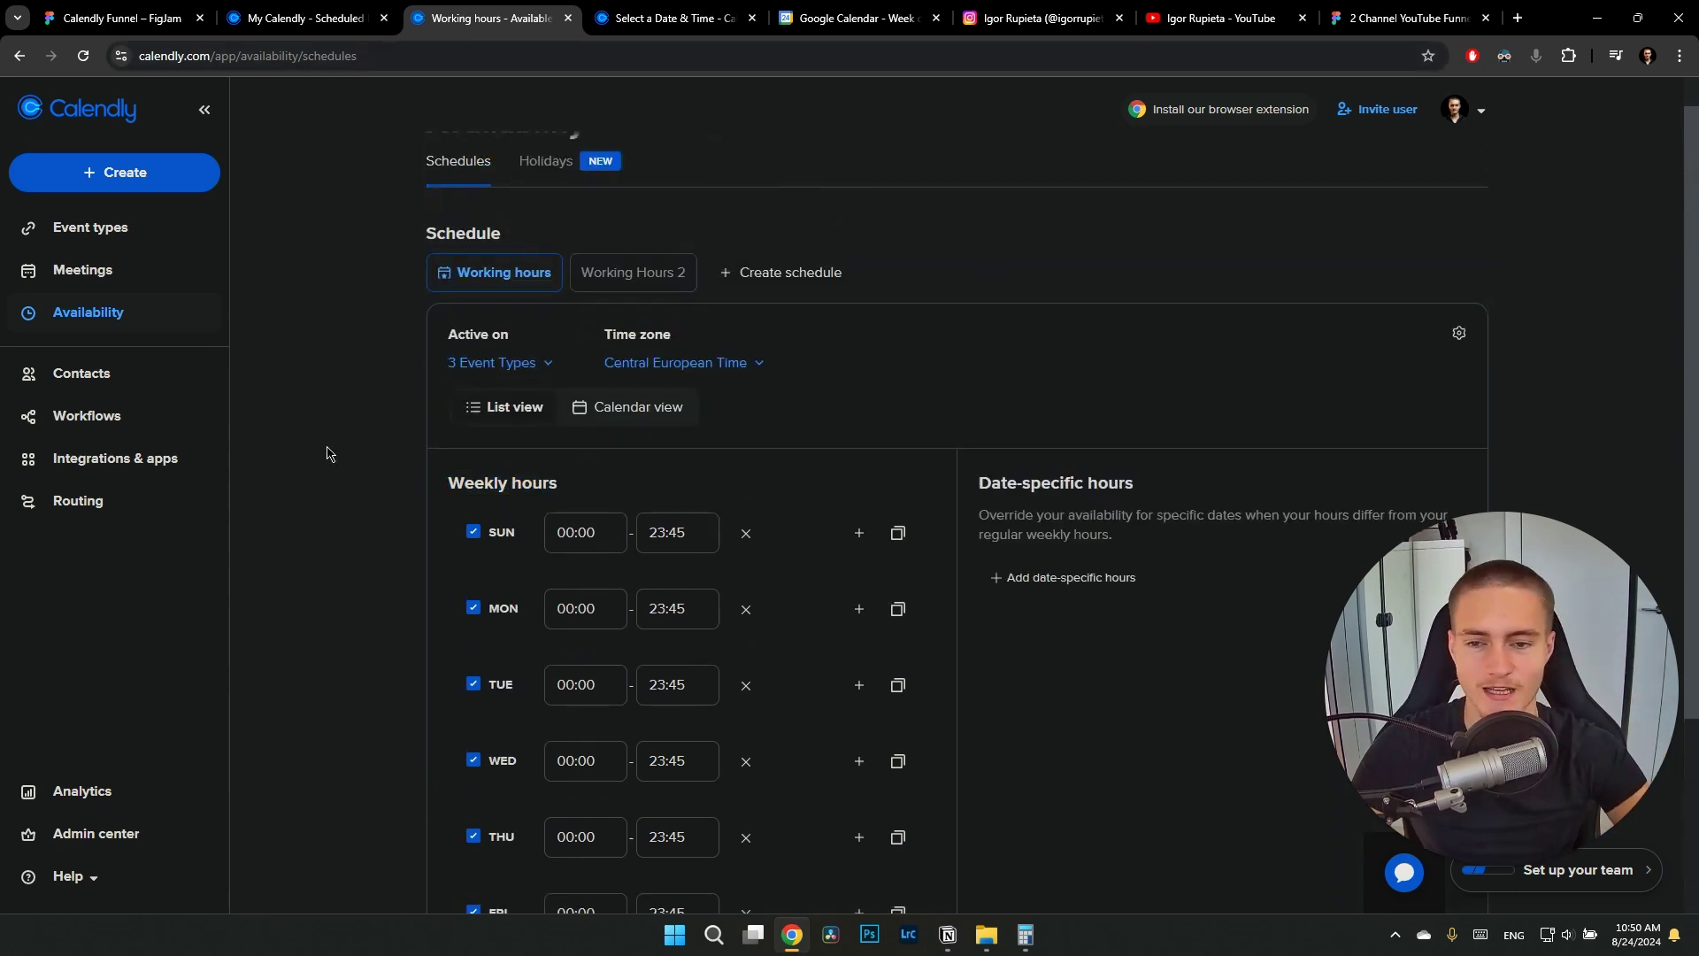
scroll(387, 428, down, 2)
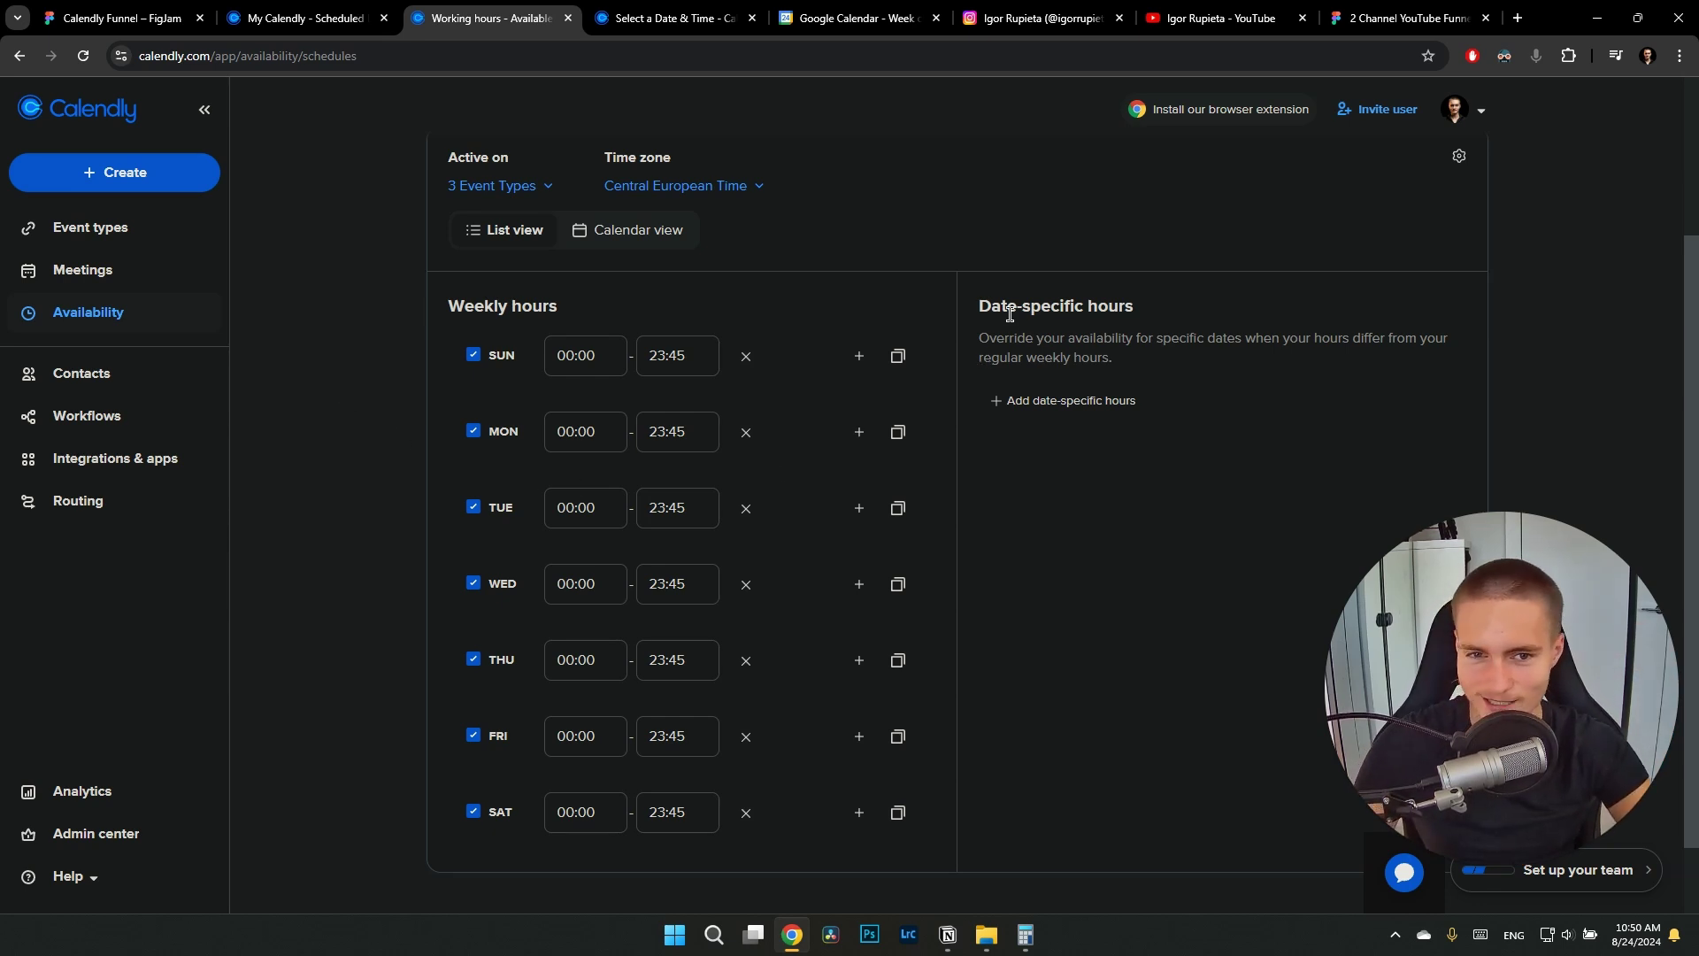
drag(979, 338, 1247, 338)
click(389, 290)
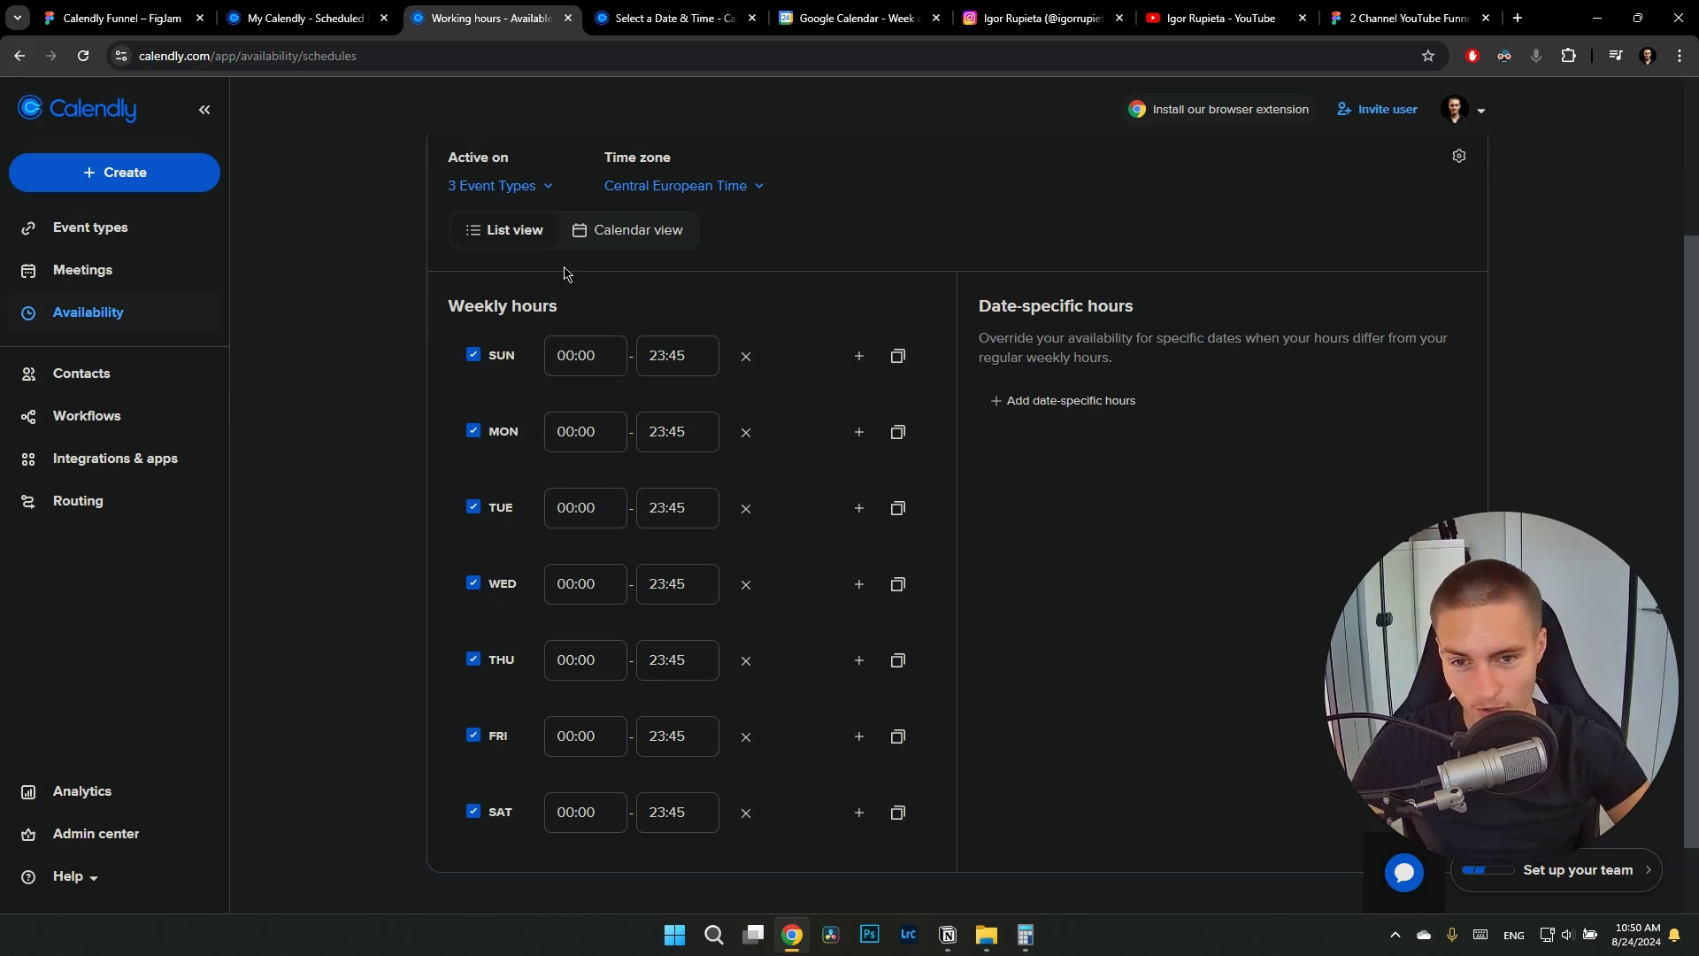
Open the Discovery Call's scheduling settings and limit bookings to 4 calendar days into the future
click(19, 55)
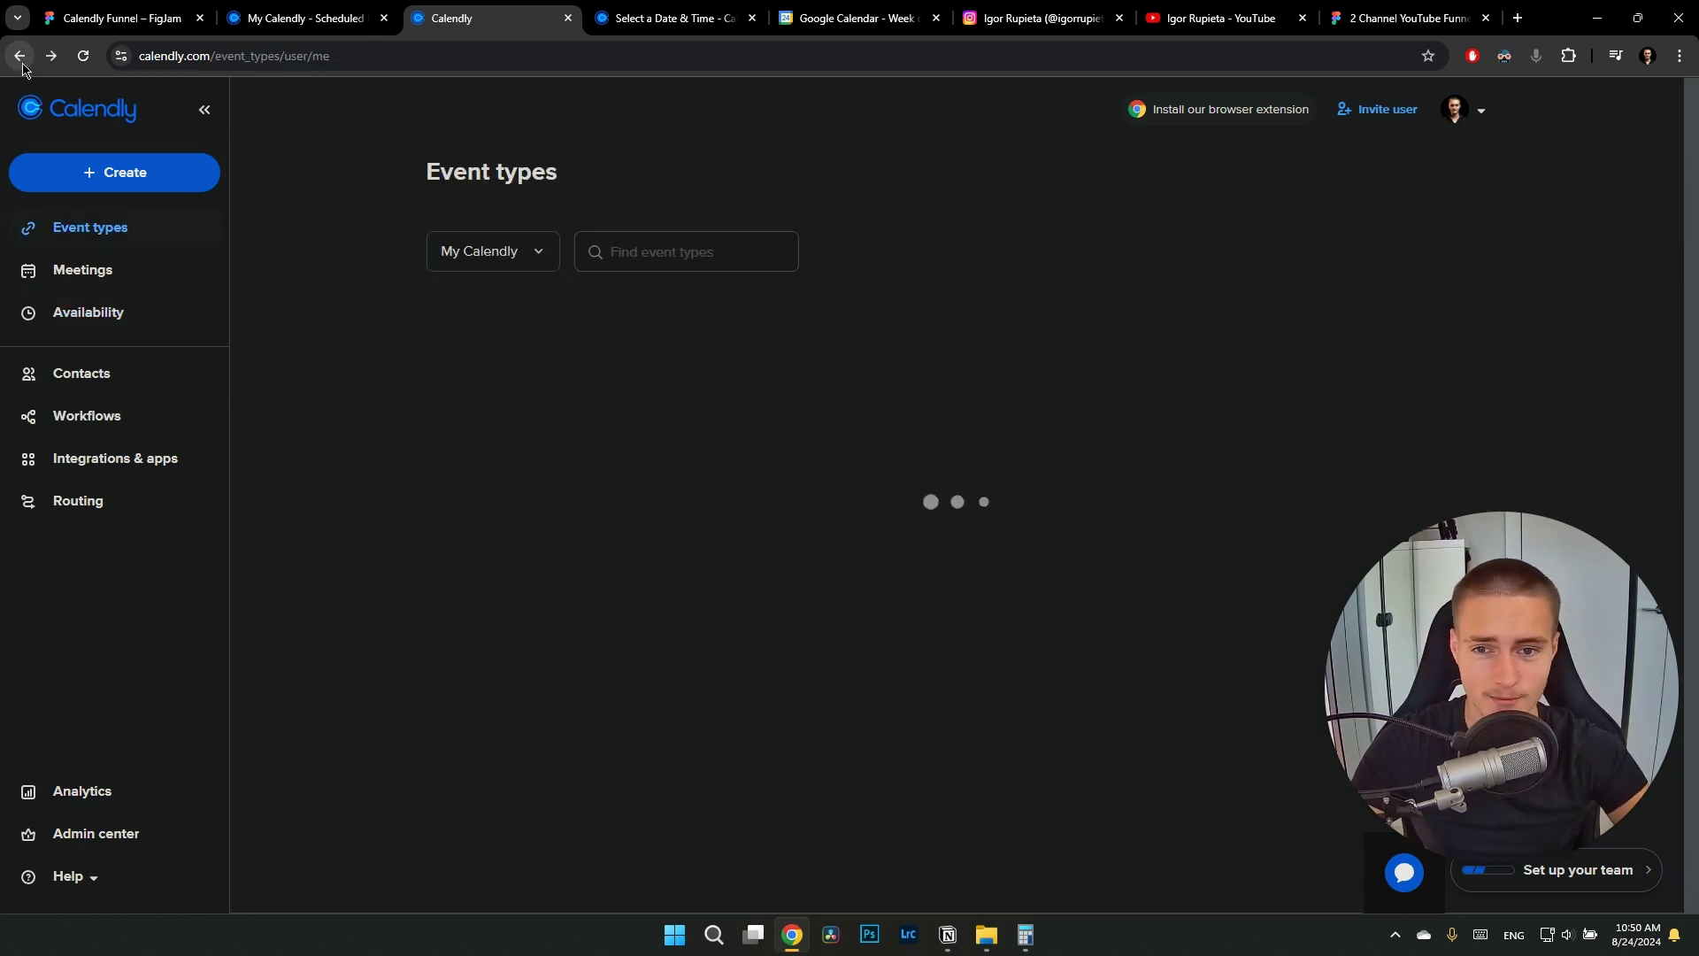
click(735, 416)
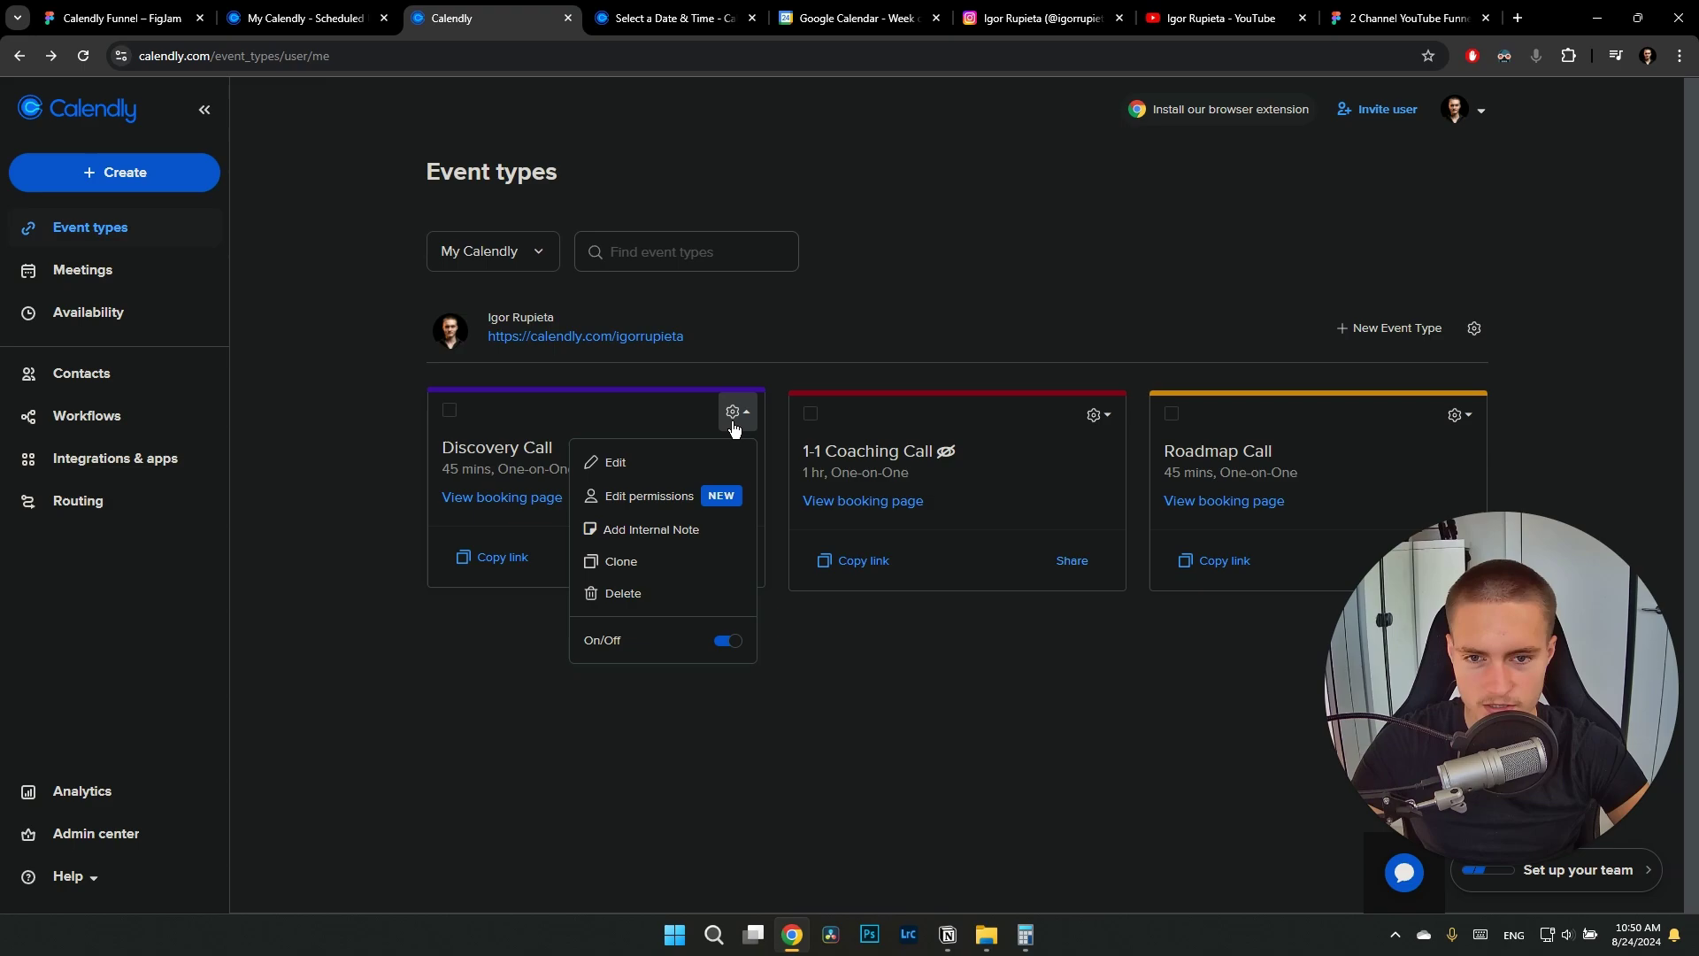
click(618, 458)
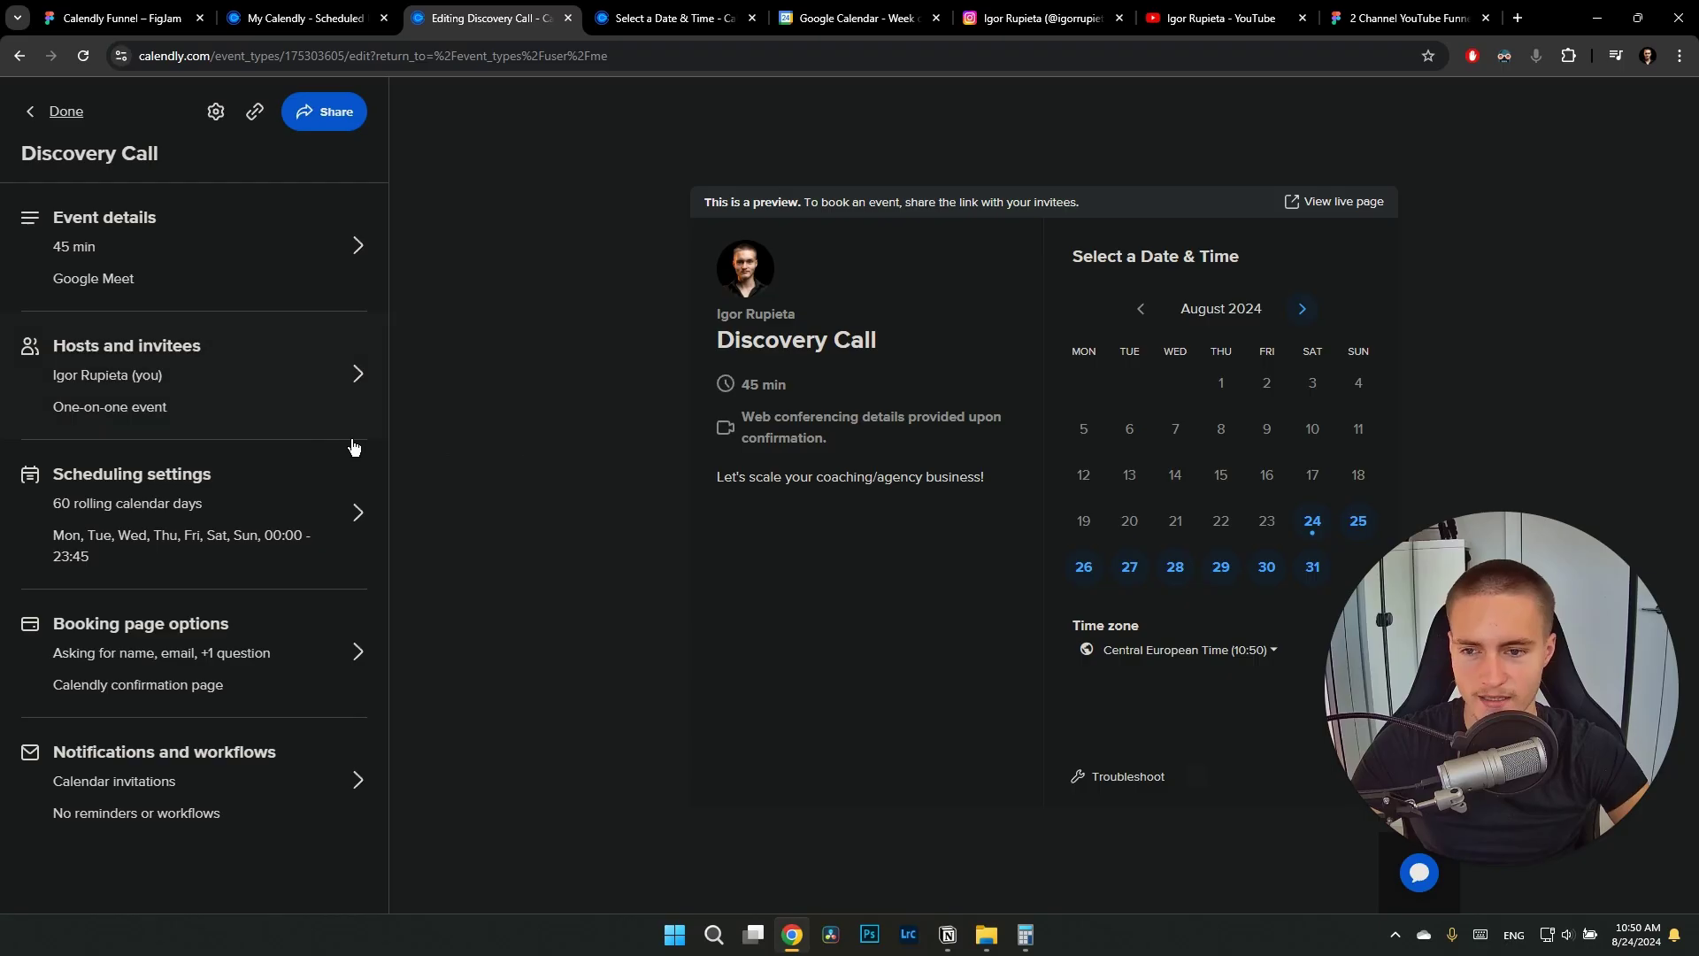
click(337, 514)
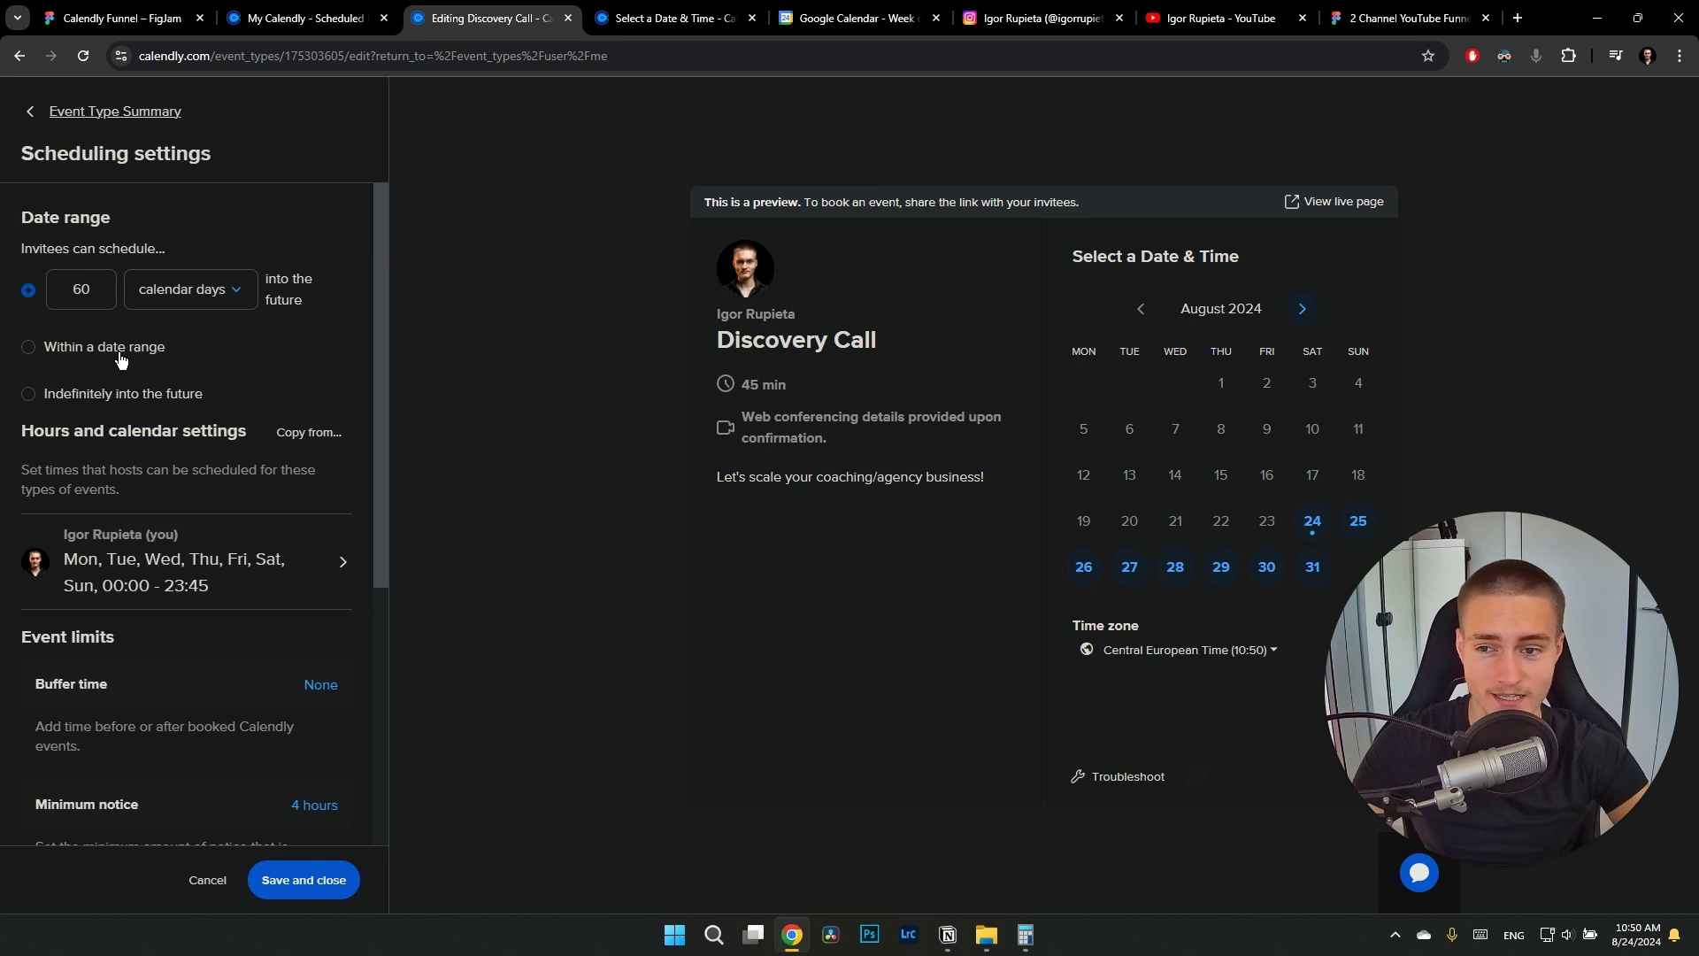
double_click(105, 294)
text(44)
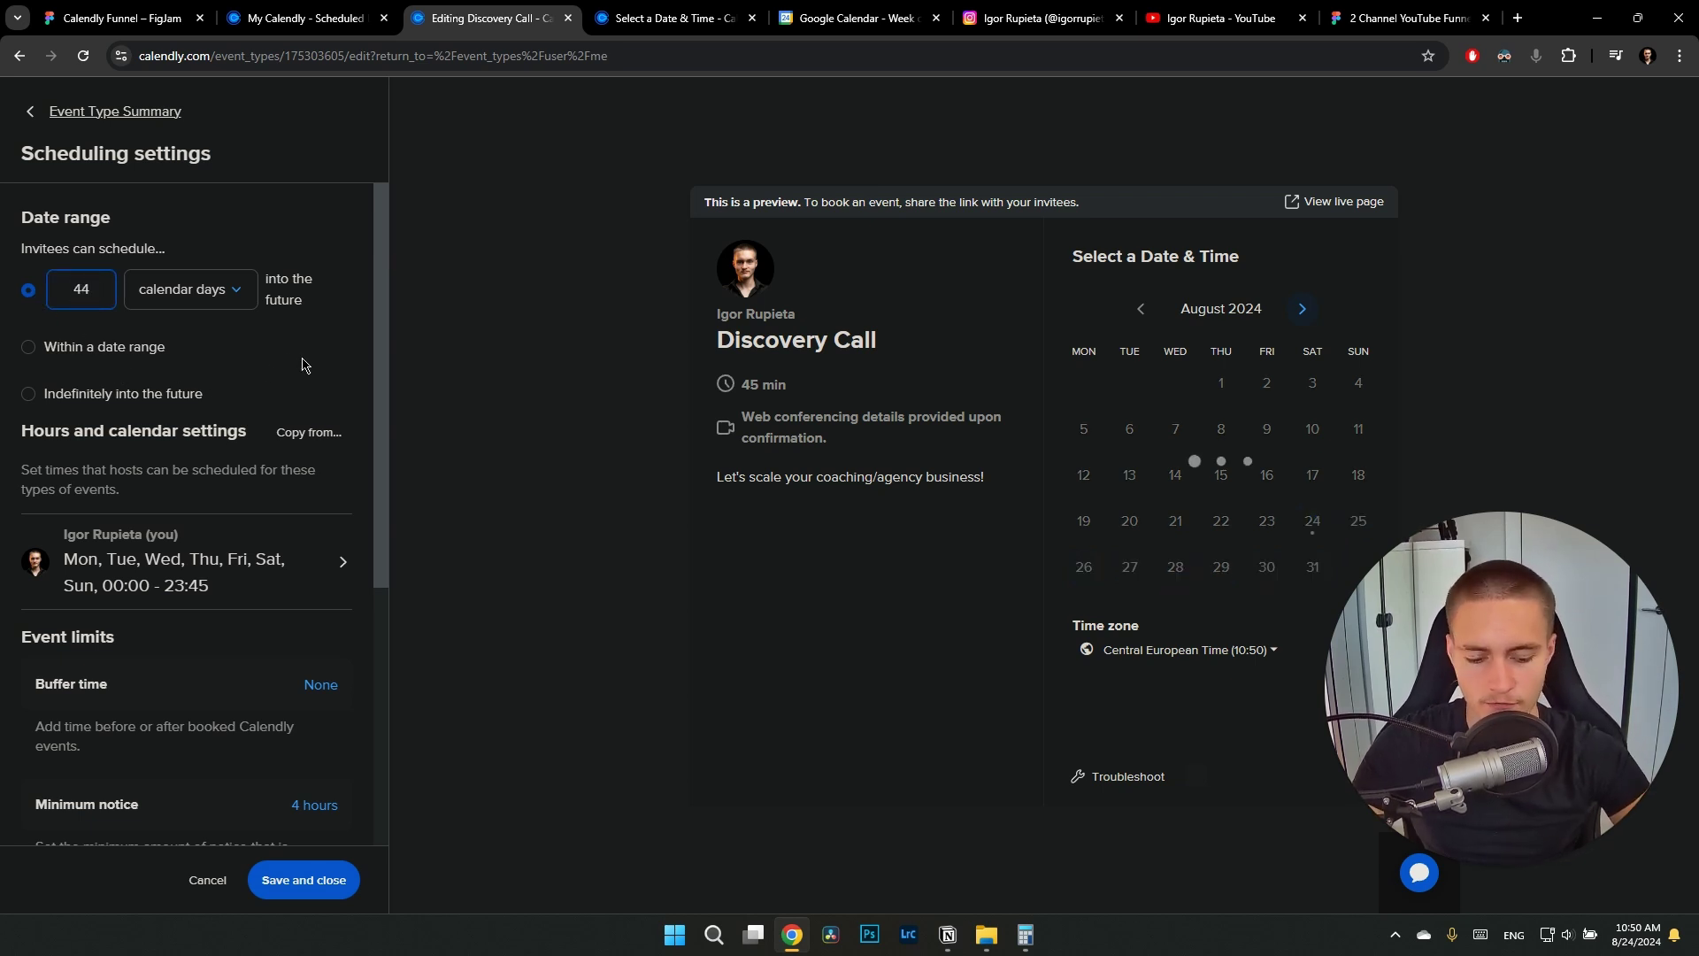
key(BackSpace)
click(422, 385)
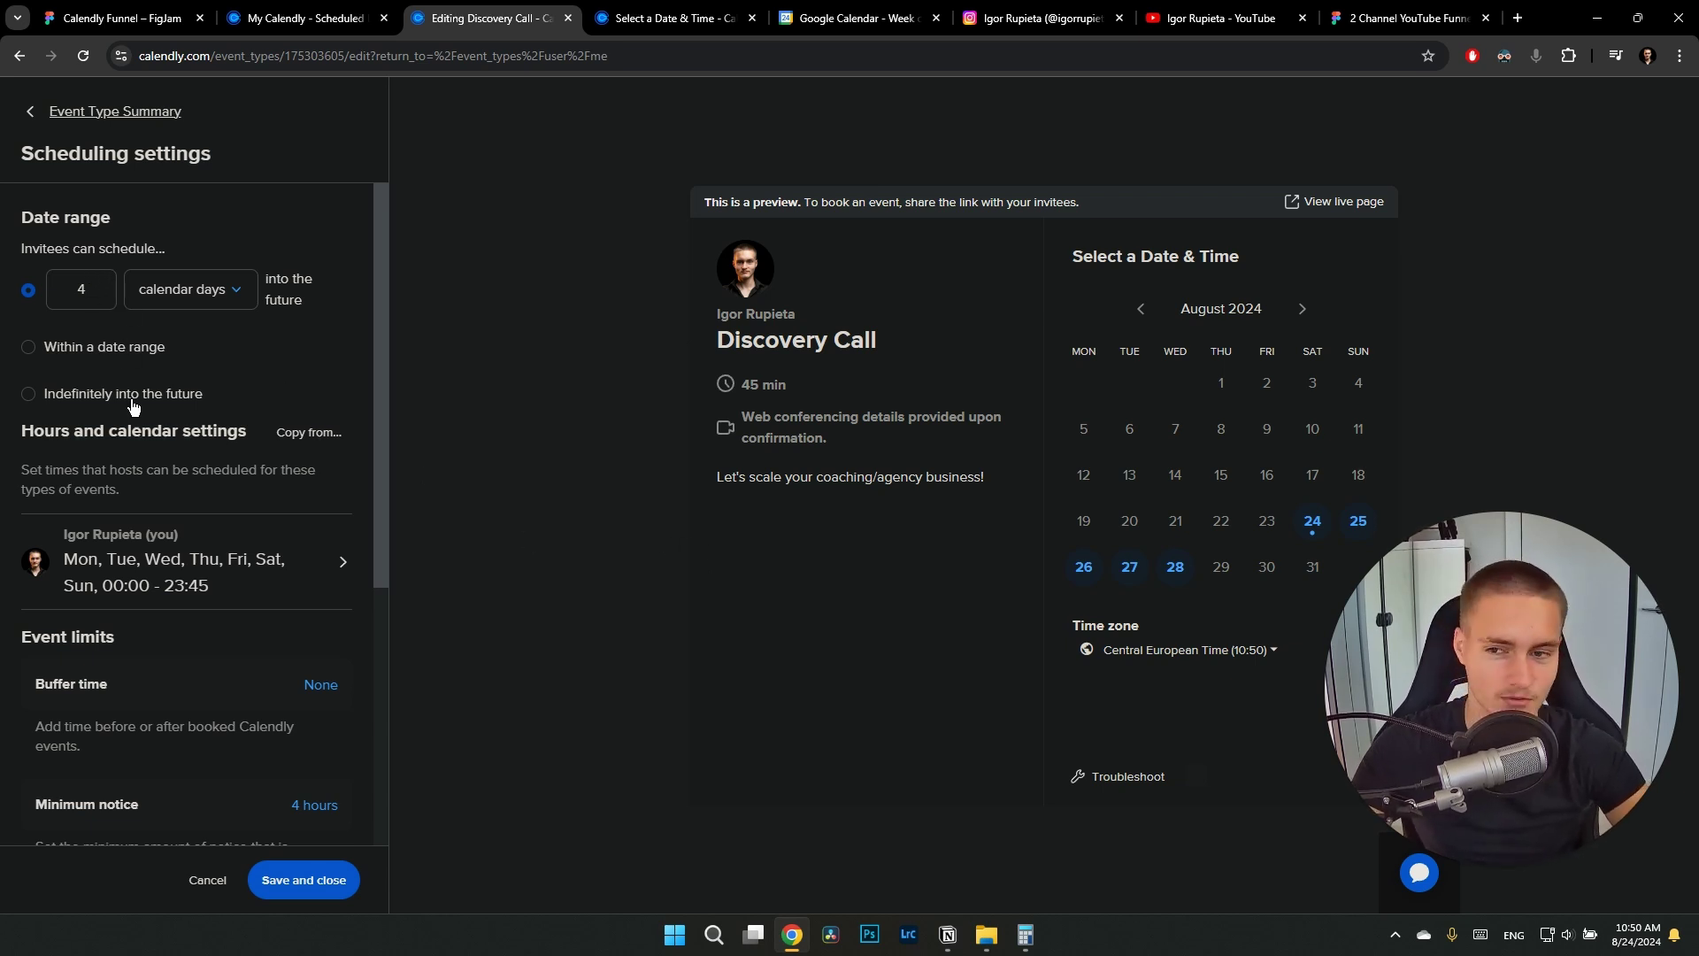
Set the Discovery Call's buffer time before the event to 10 min
scroll(231, 433, down, 3)
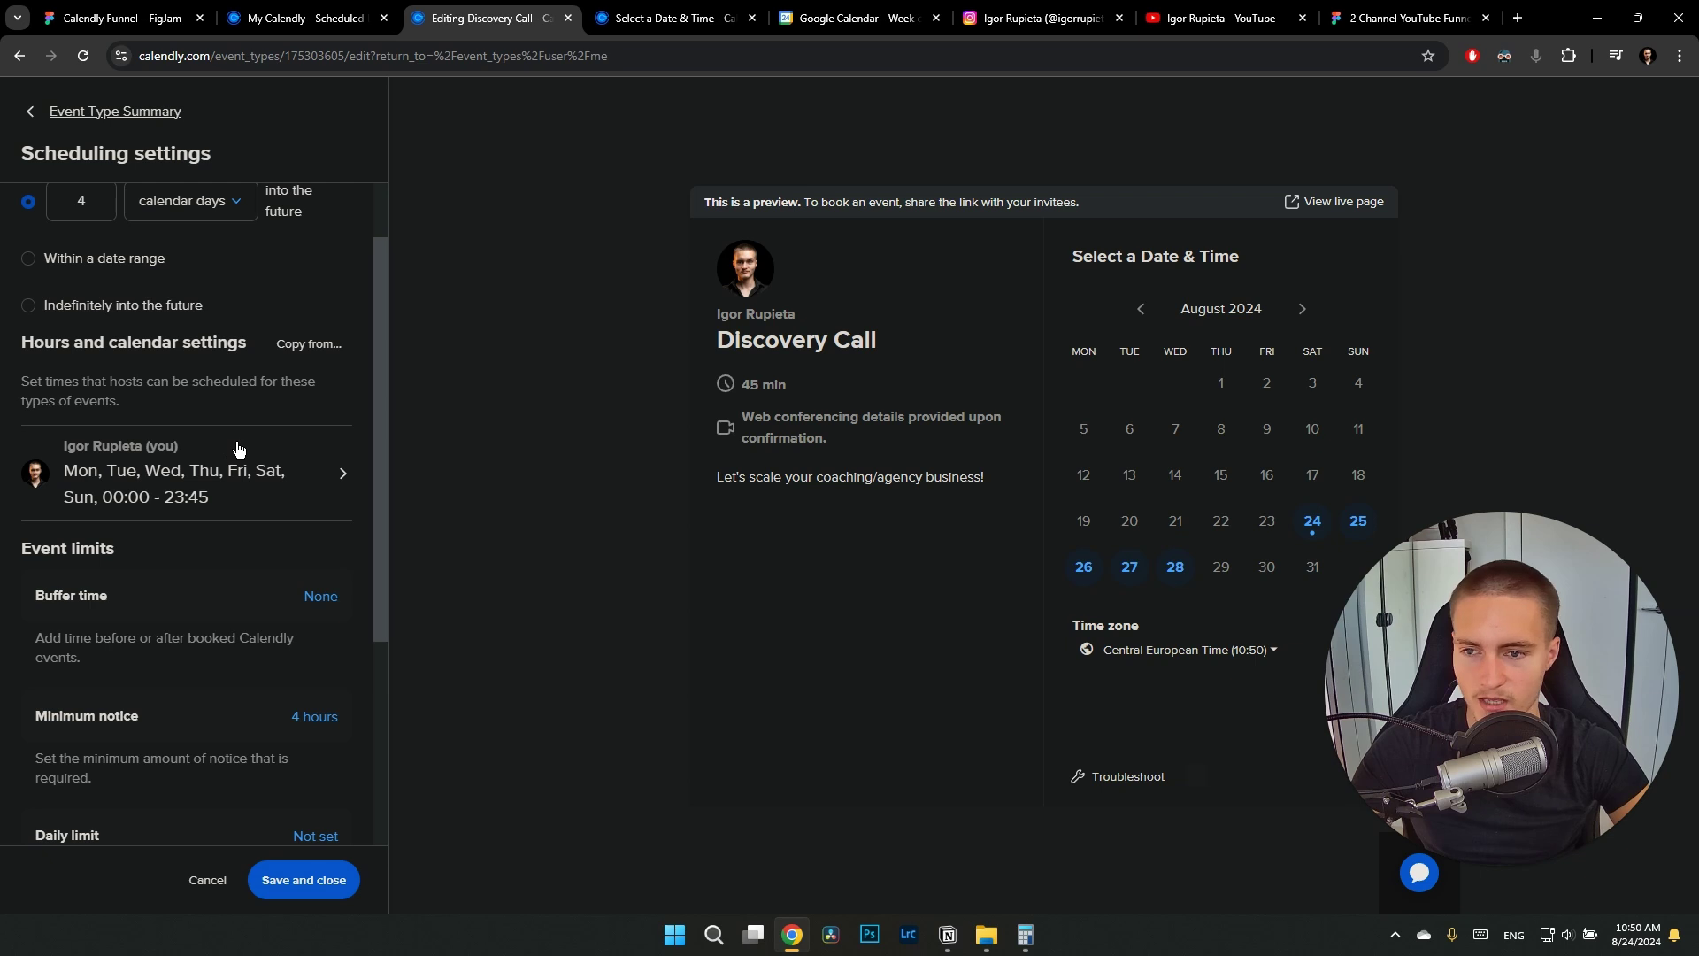
scroll(133, 380, up, 1)
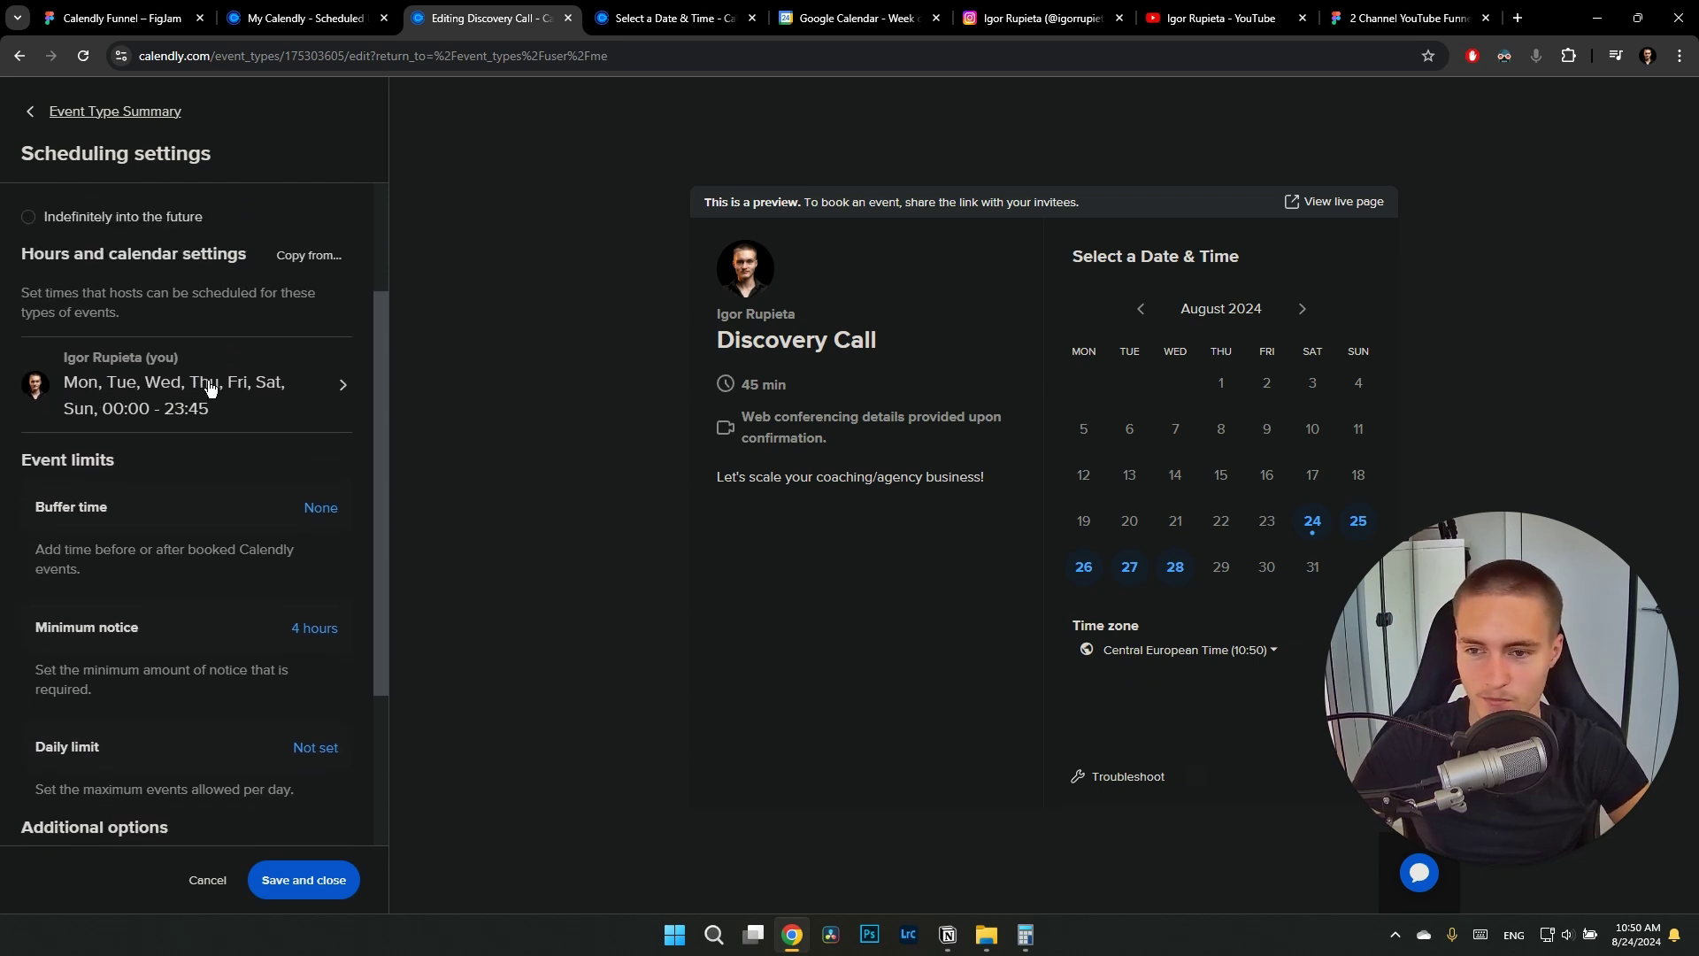
scroll(213, 380, down, 2)
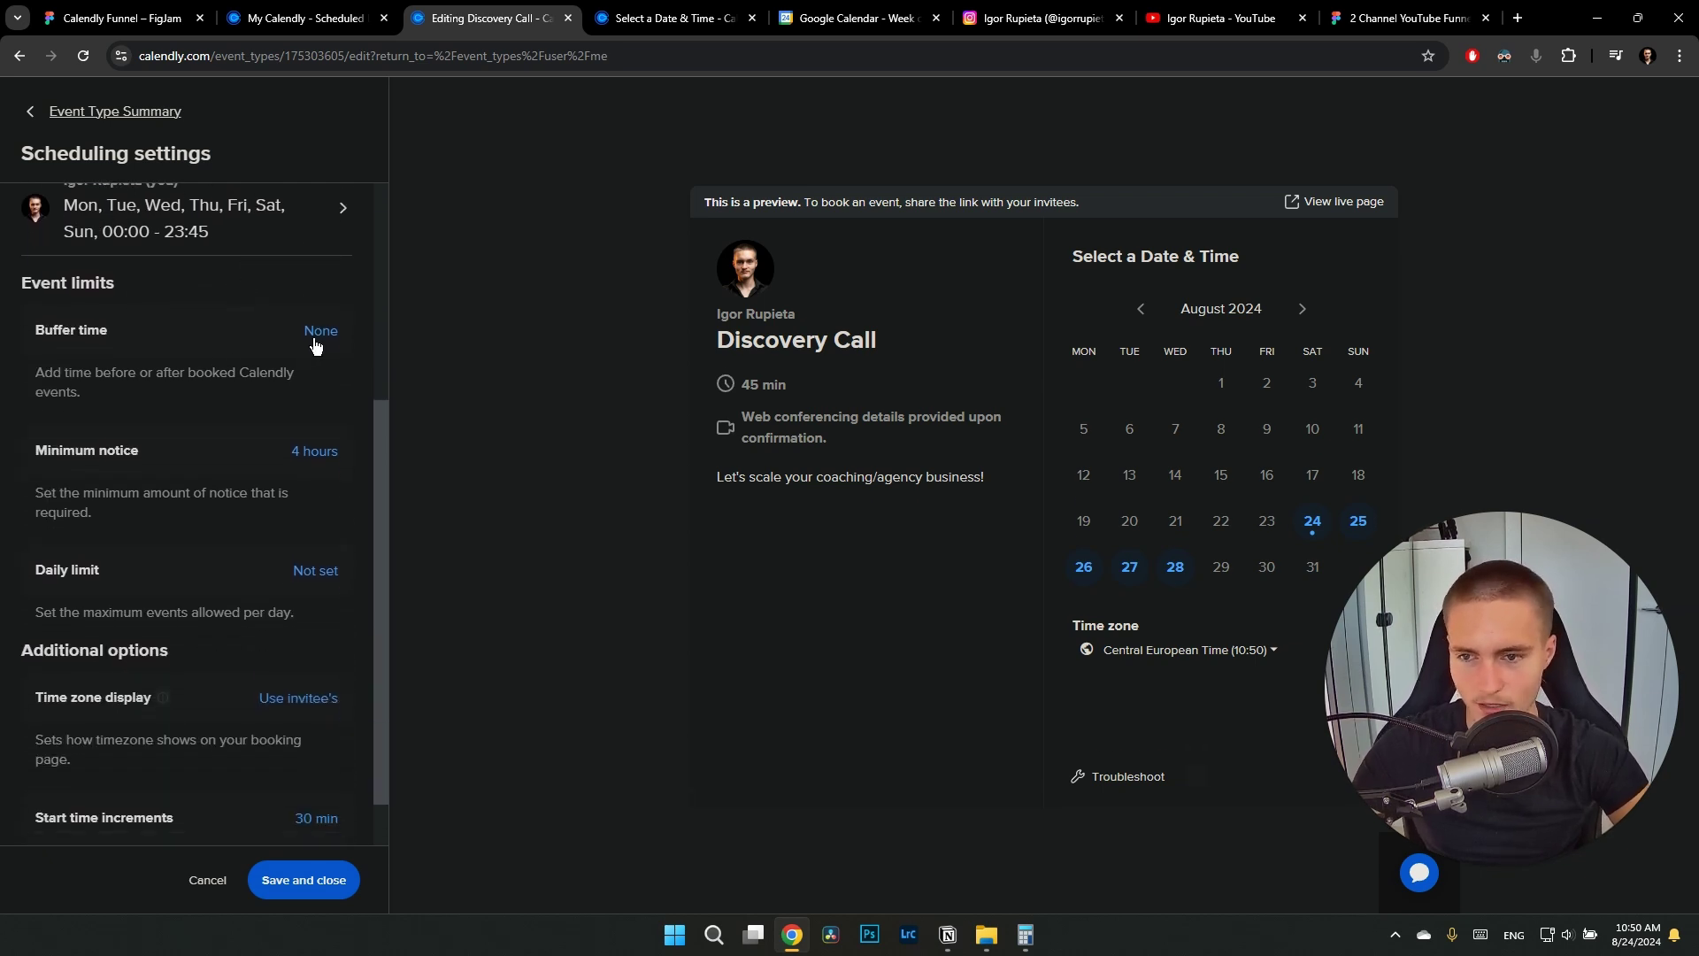
click(333, 336)
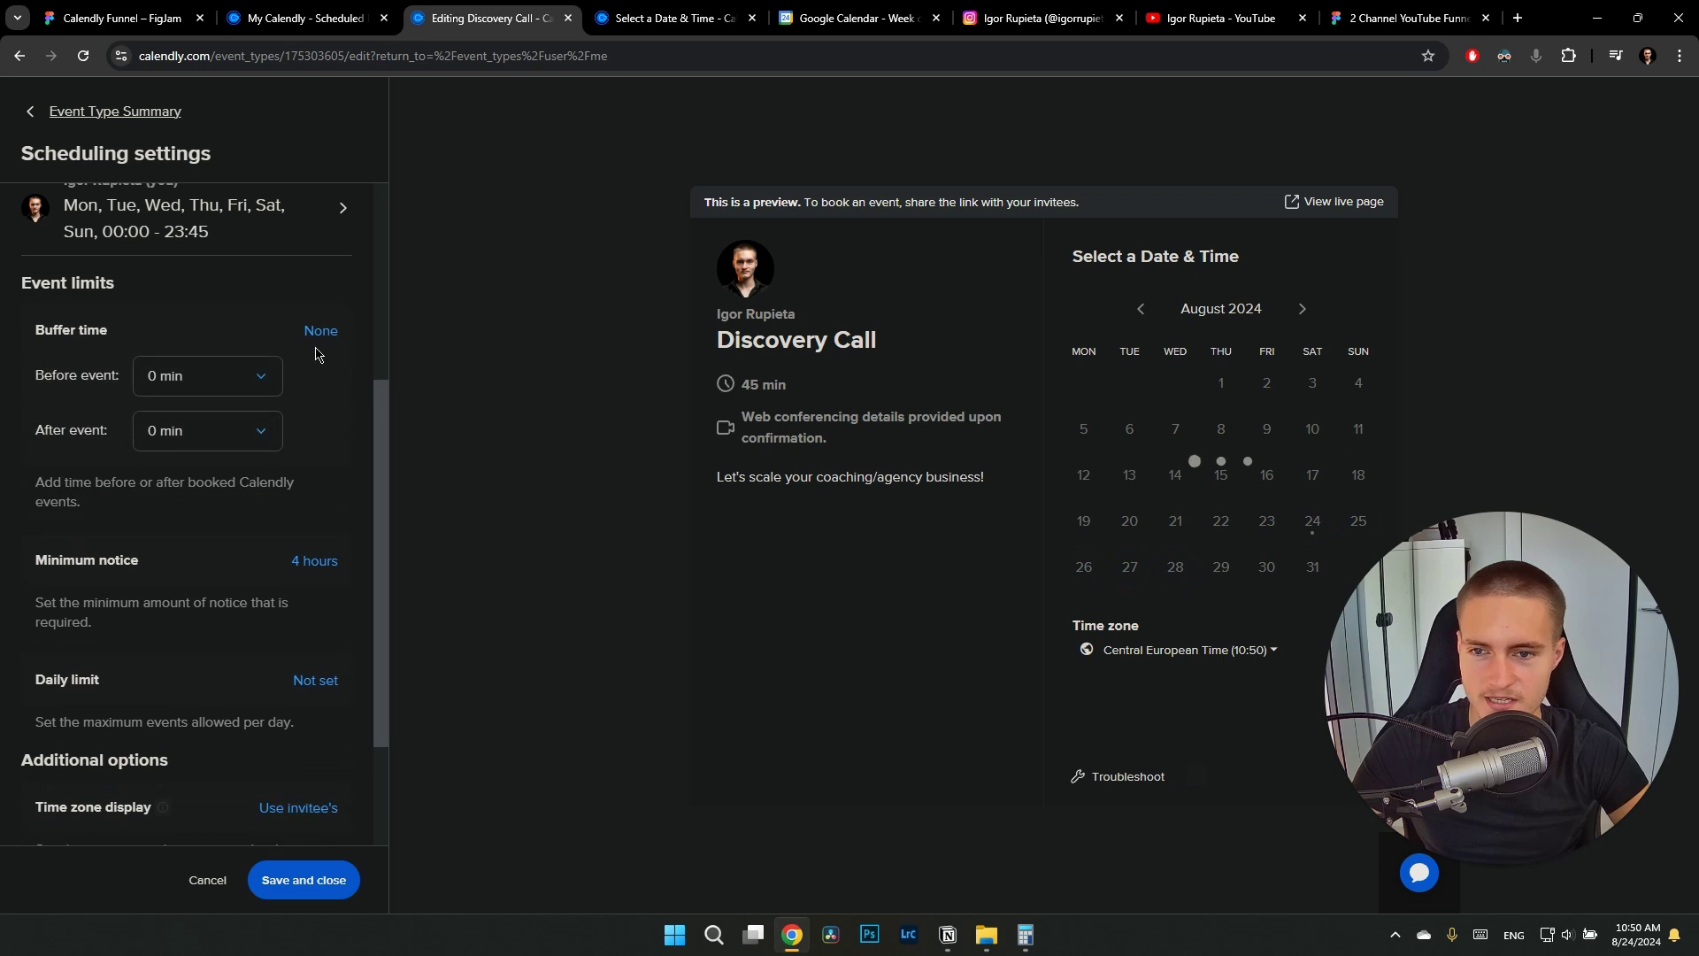
click(211, 378)
click(180, 497)
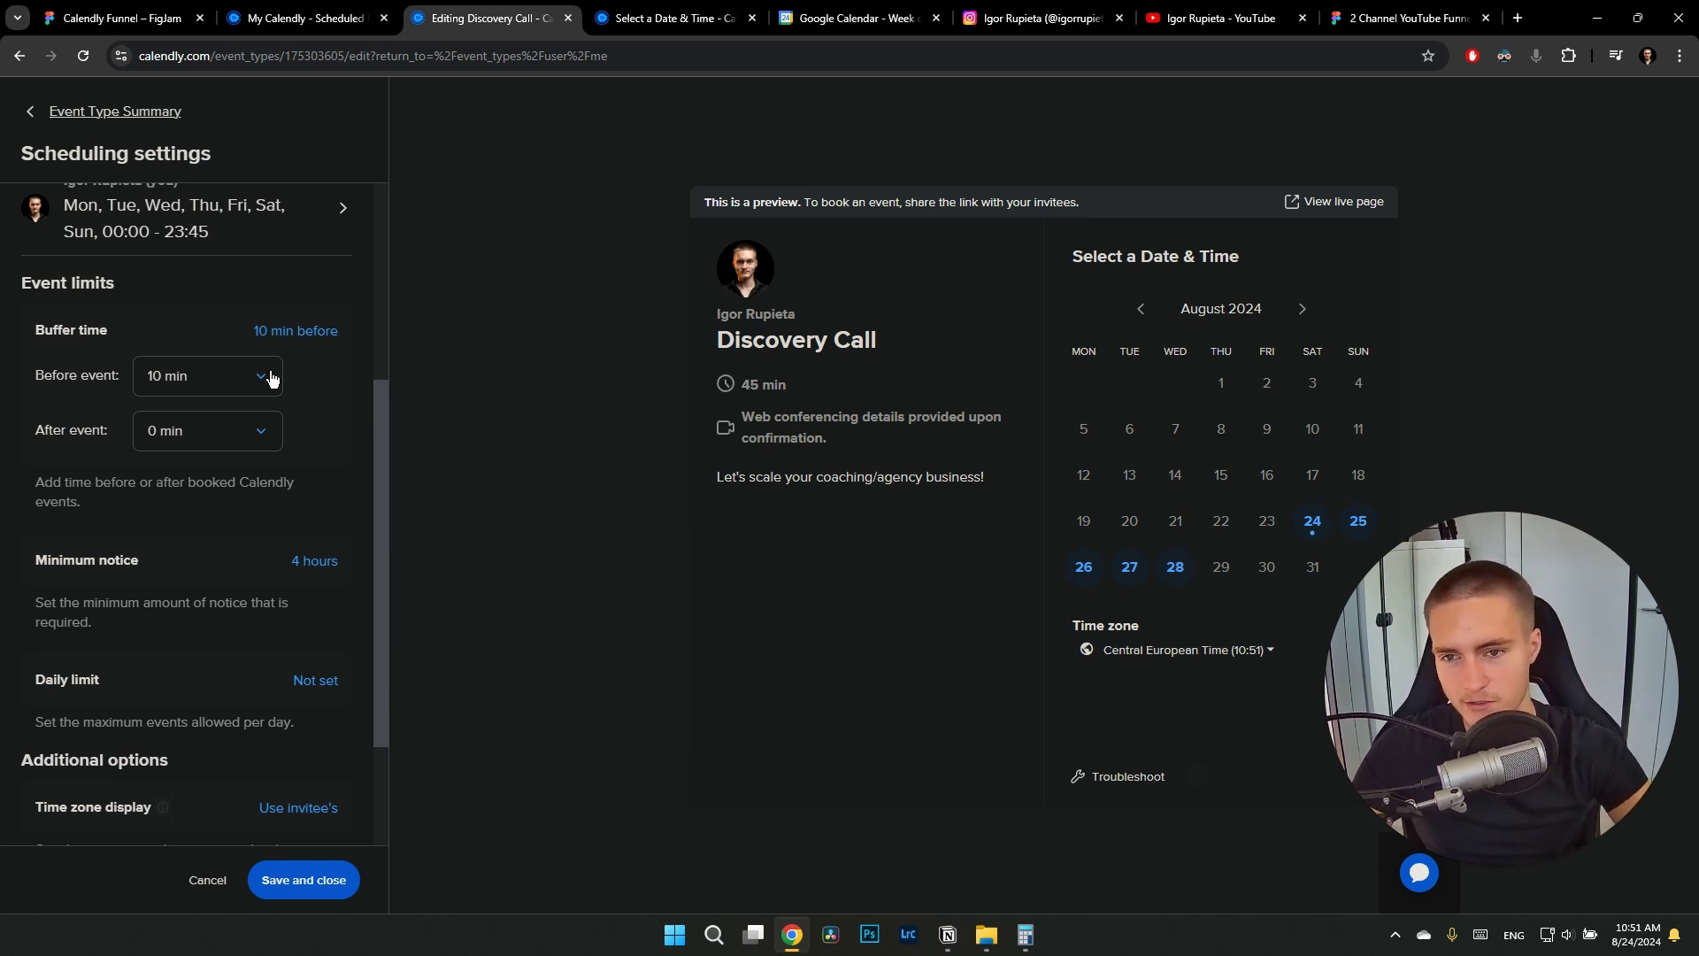
Review the minimum notice, daily limit and time zone display options of the Discovery Call
scroll(257, 432, down, 2)
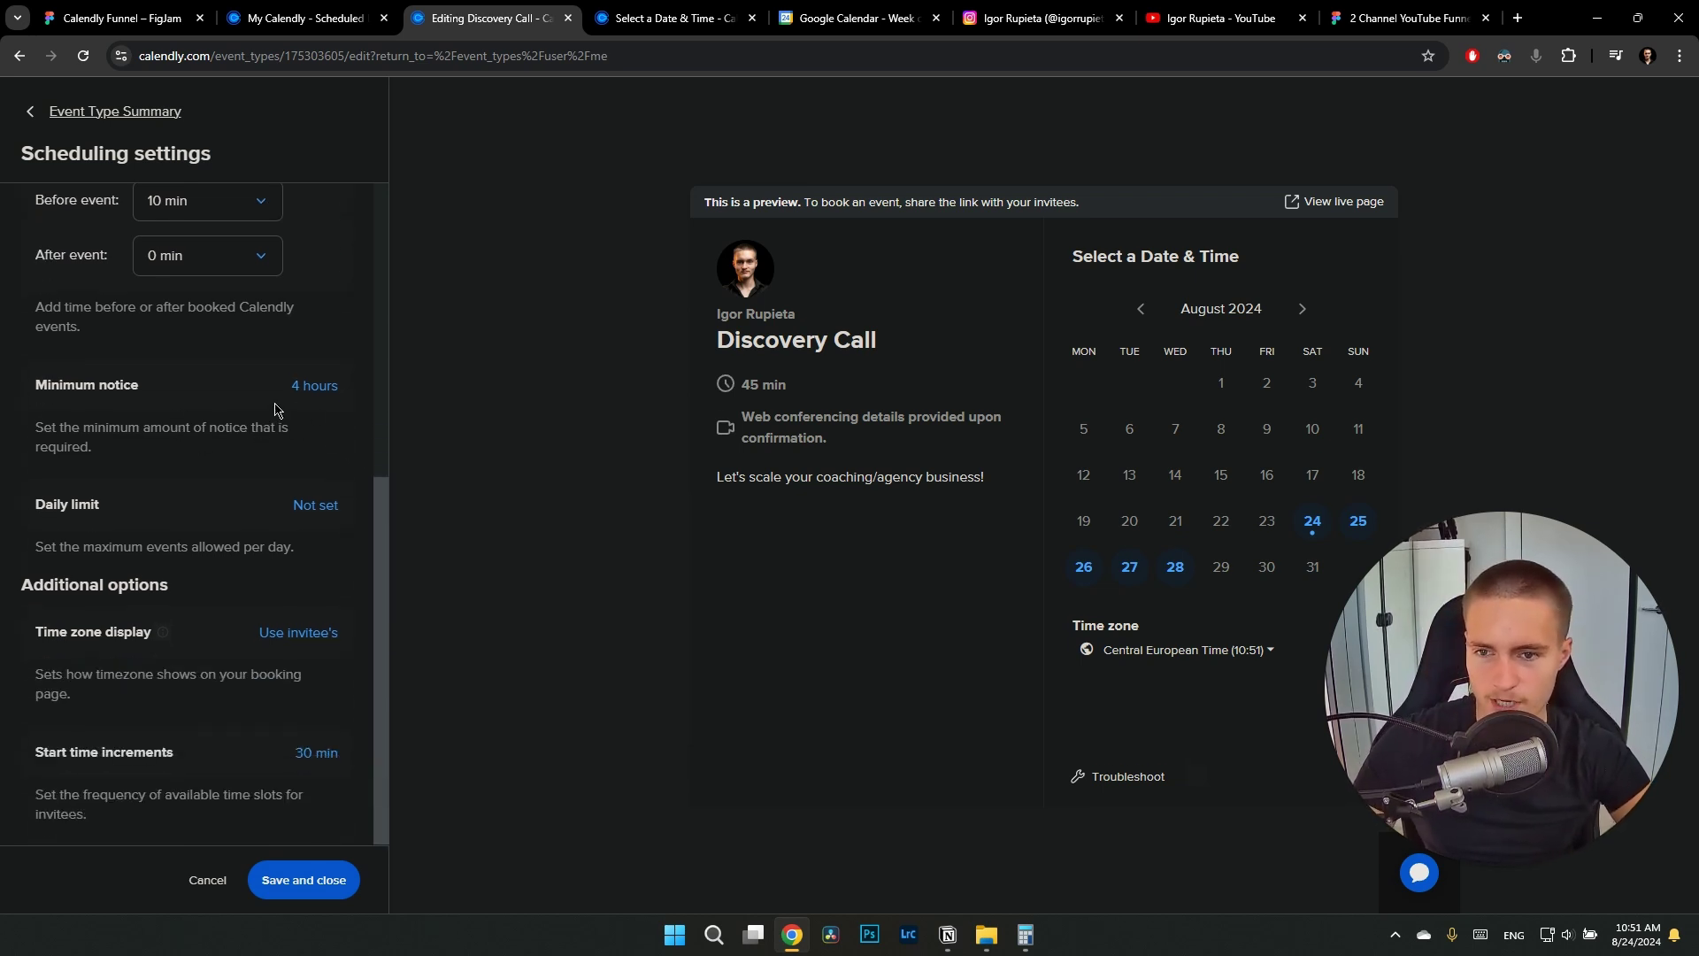
click(277, 407)
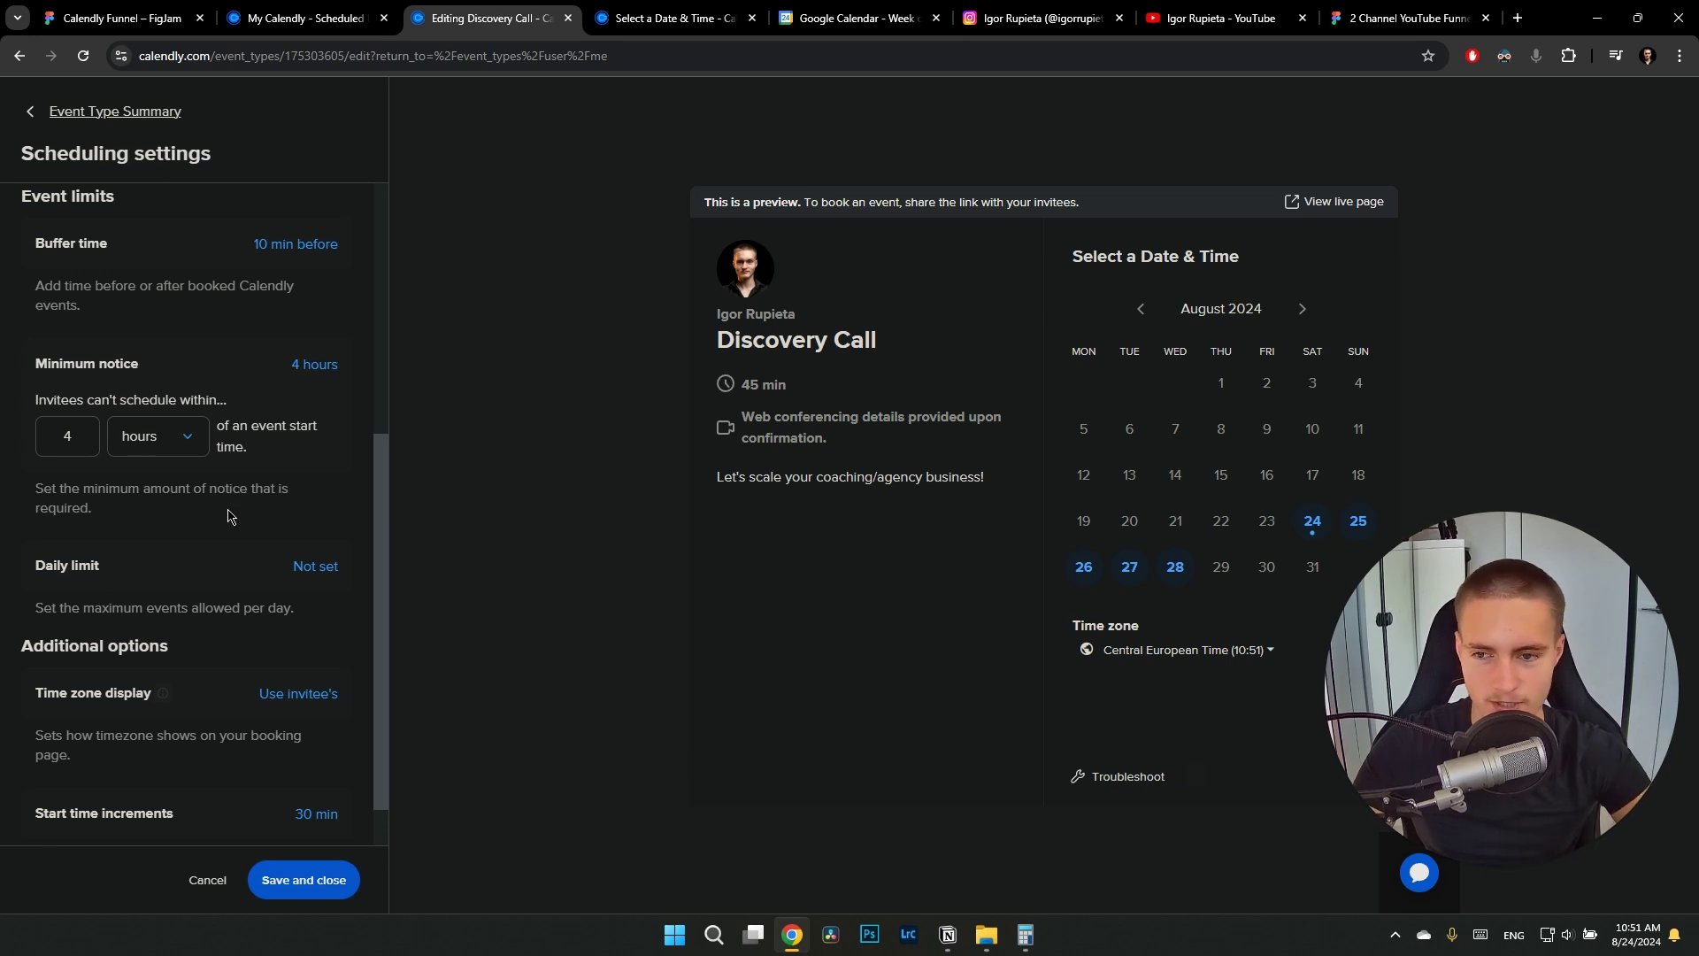
scroll(230, 512, down, 1)
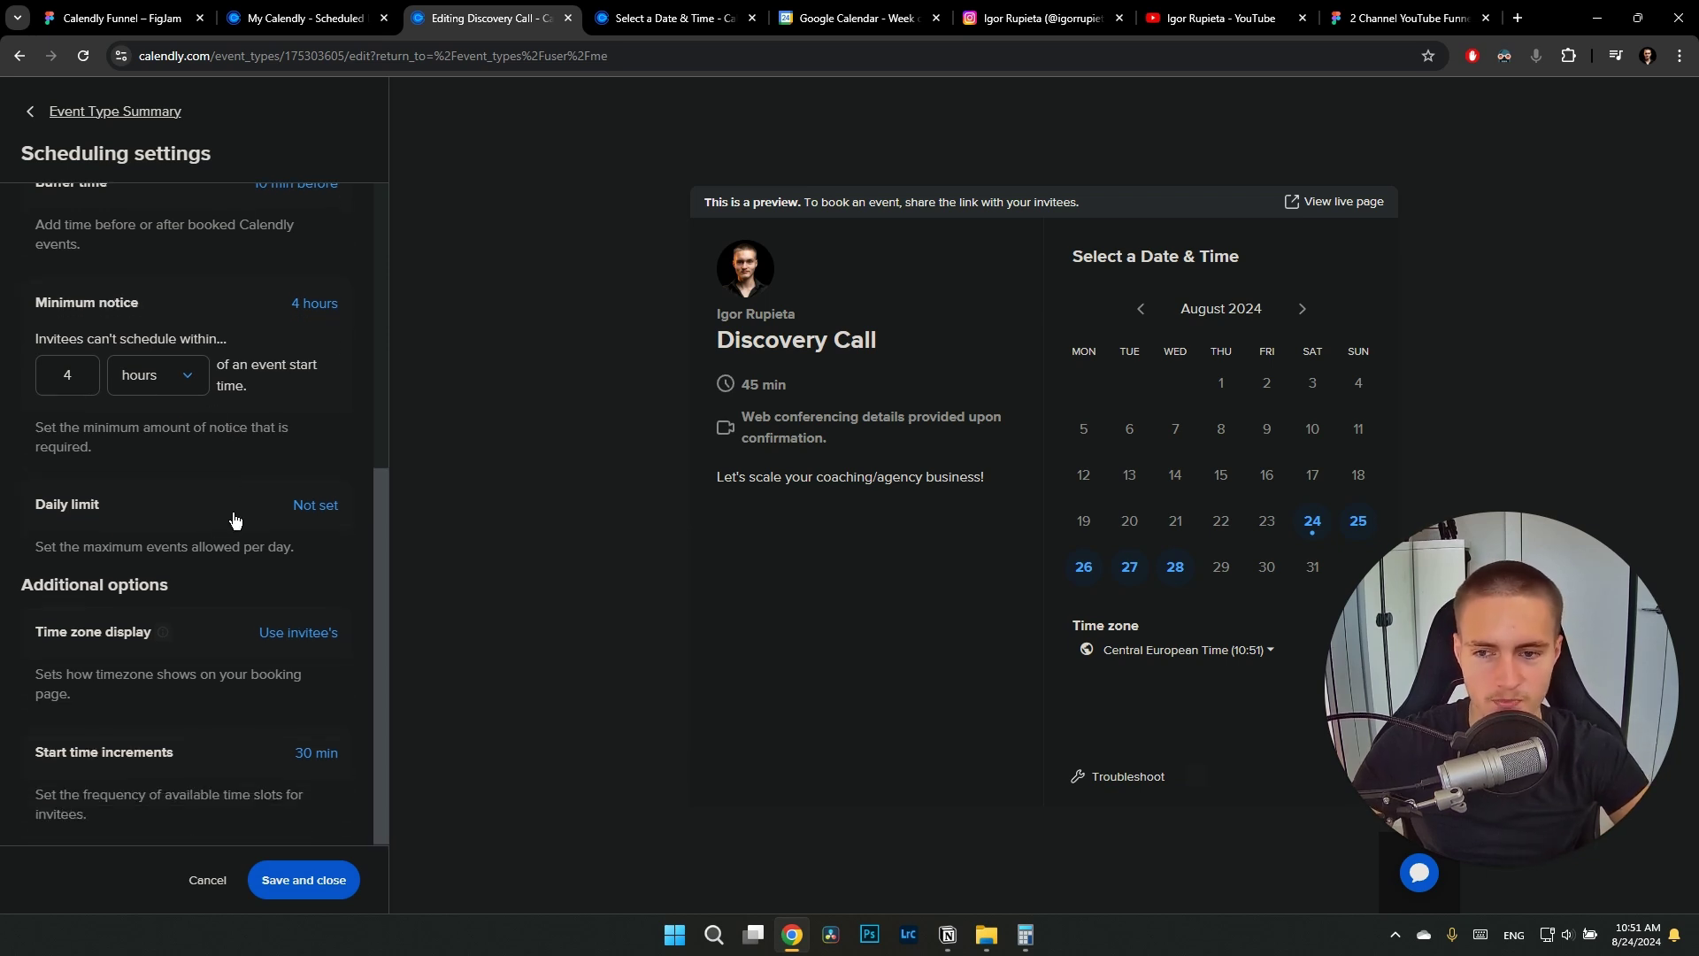
click(307, 507)
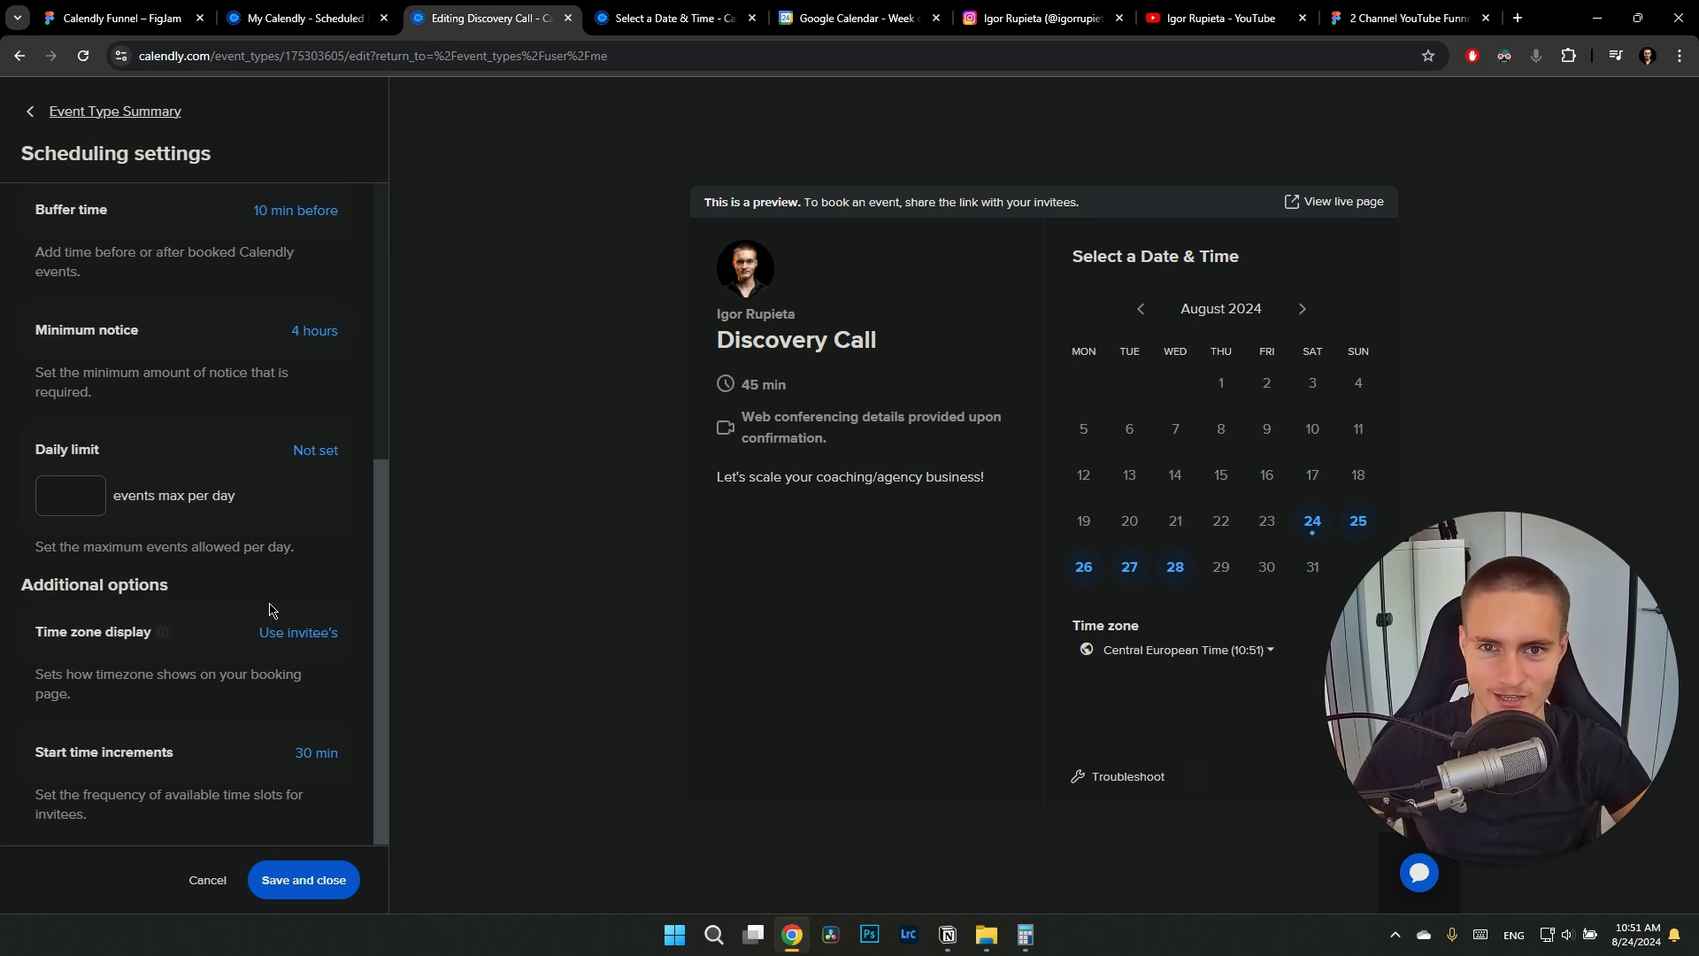
click(268, 638)
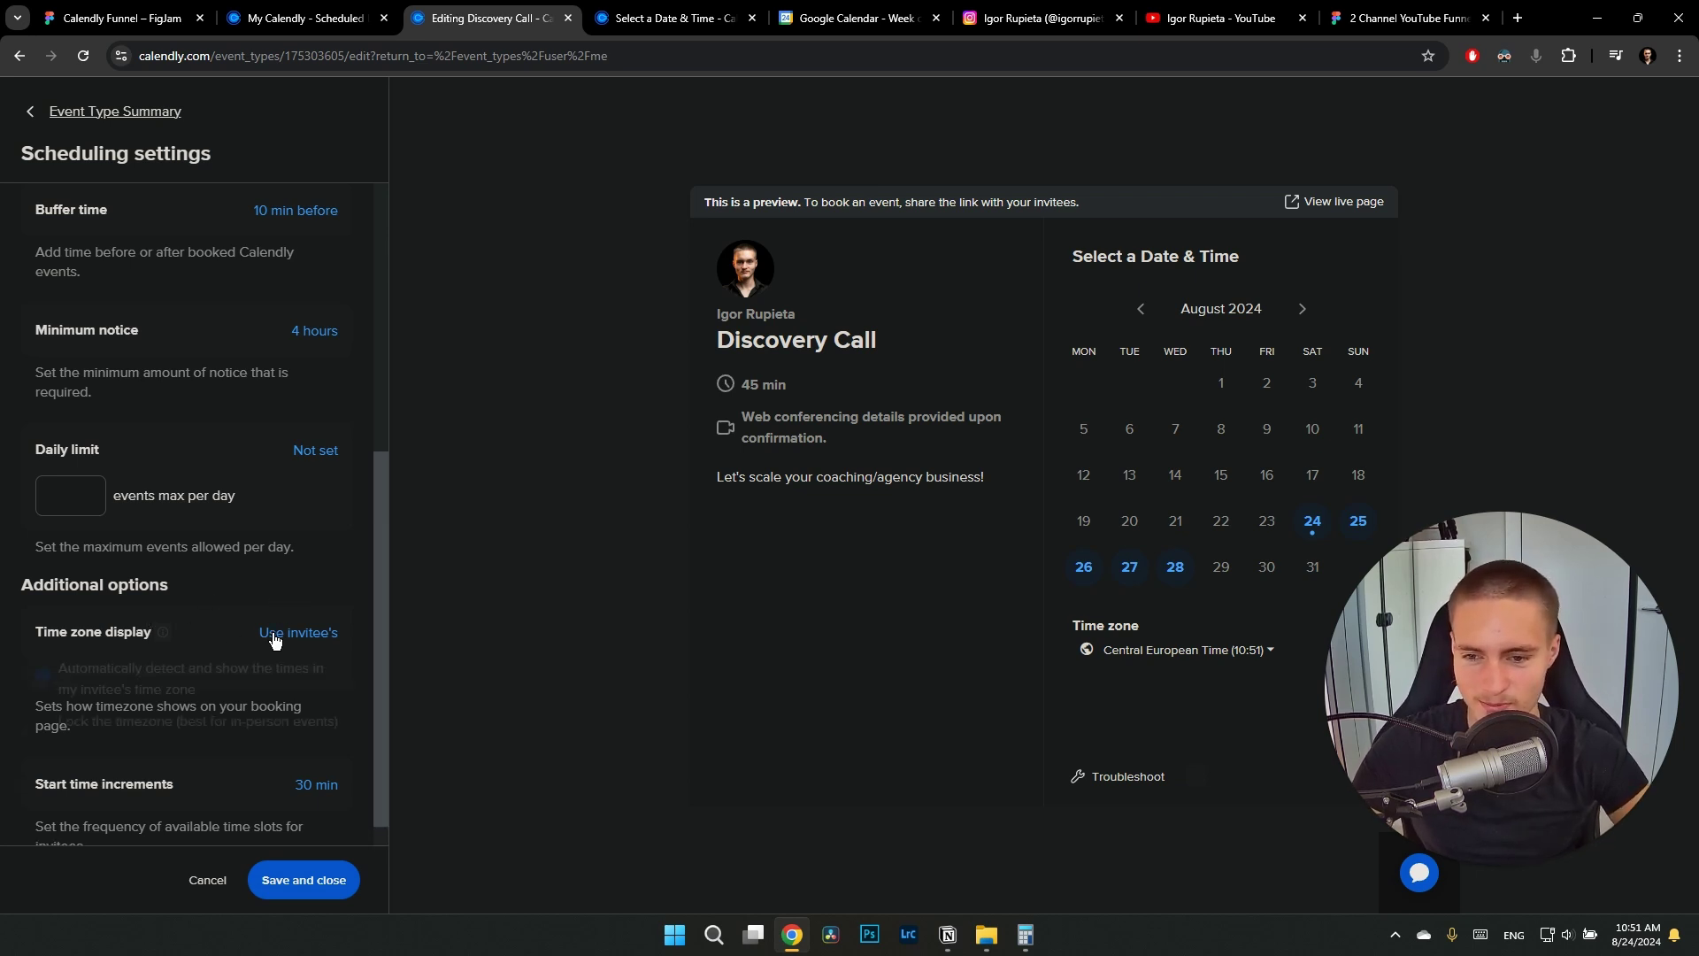
scroll(332, 567, down, 1)
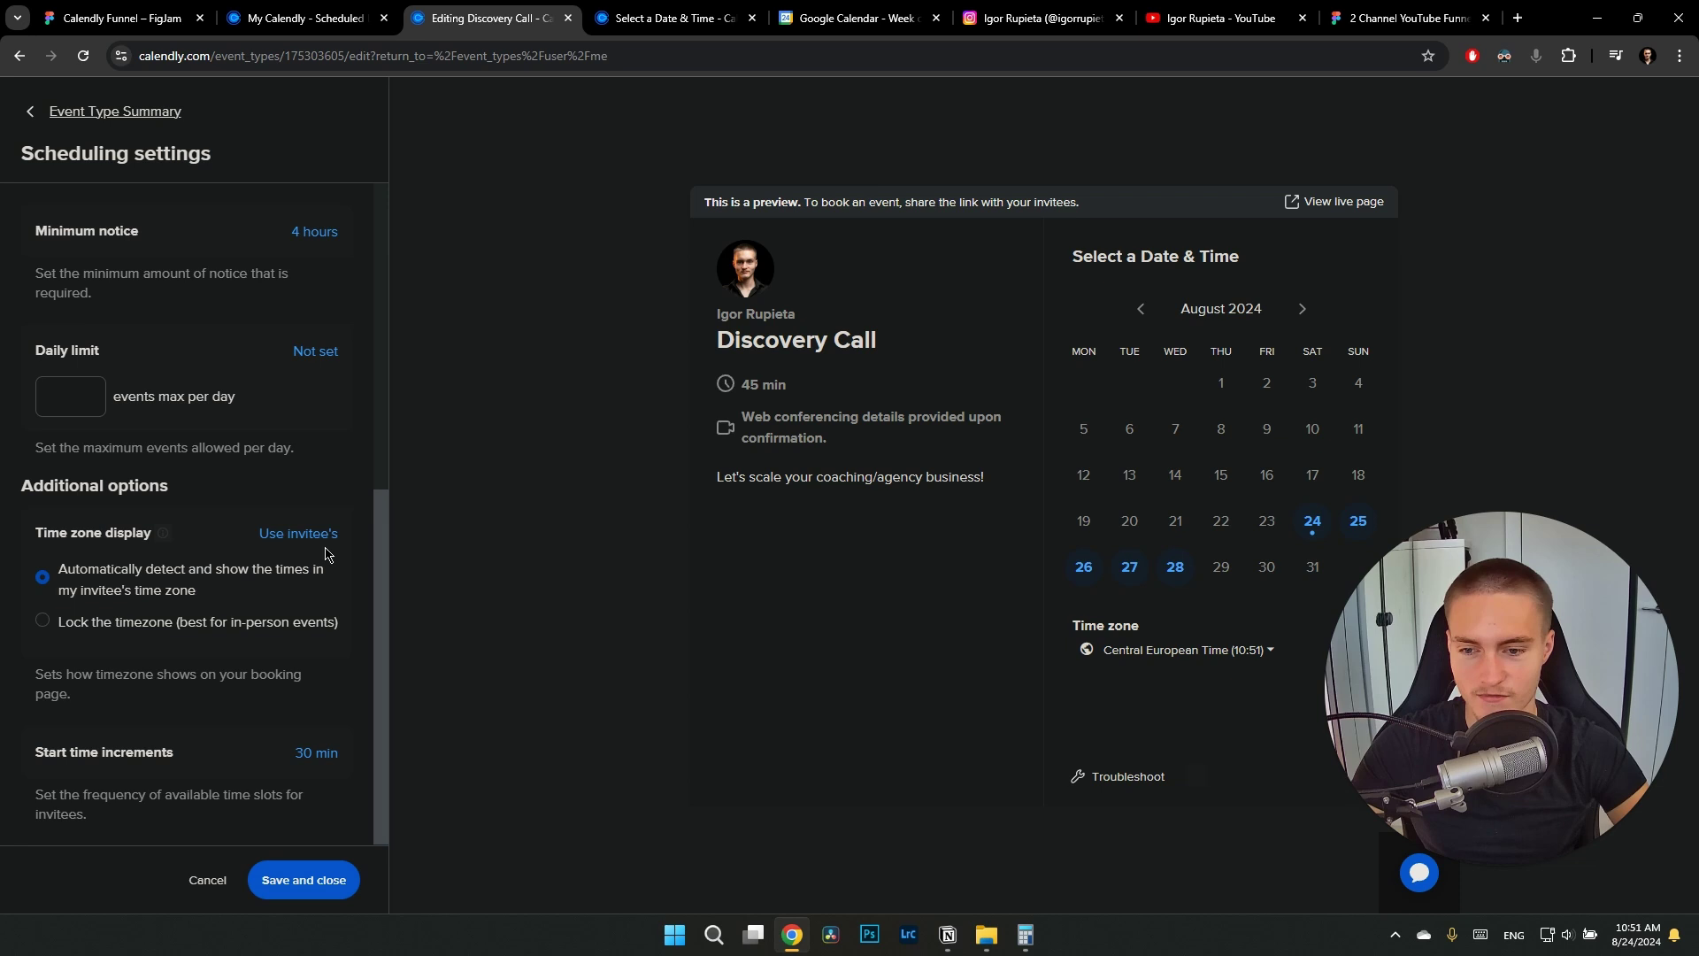
Set the start time increments to 15 min and save the Discovery Call's scheduling settings
click(333, 756)
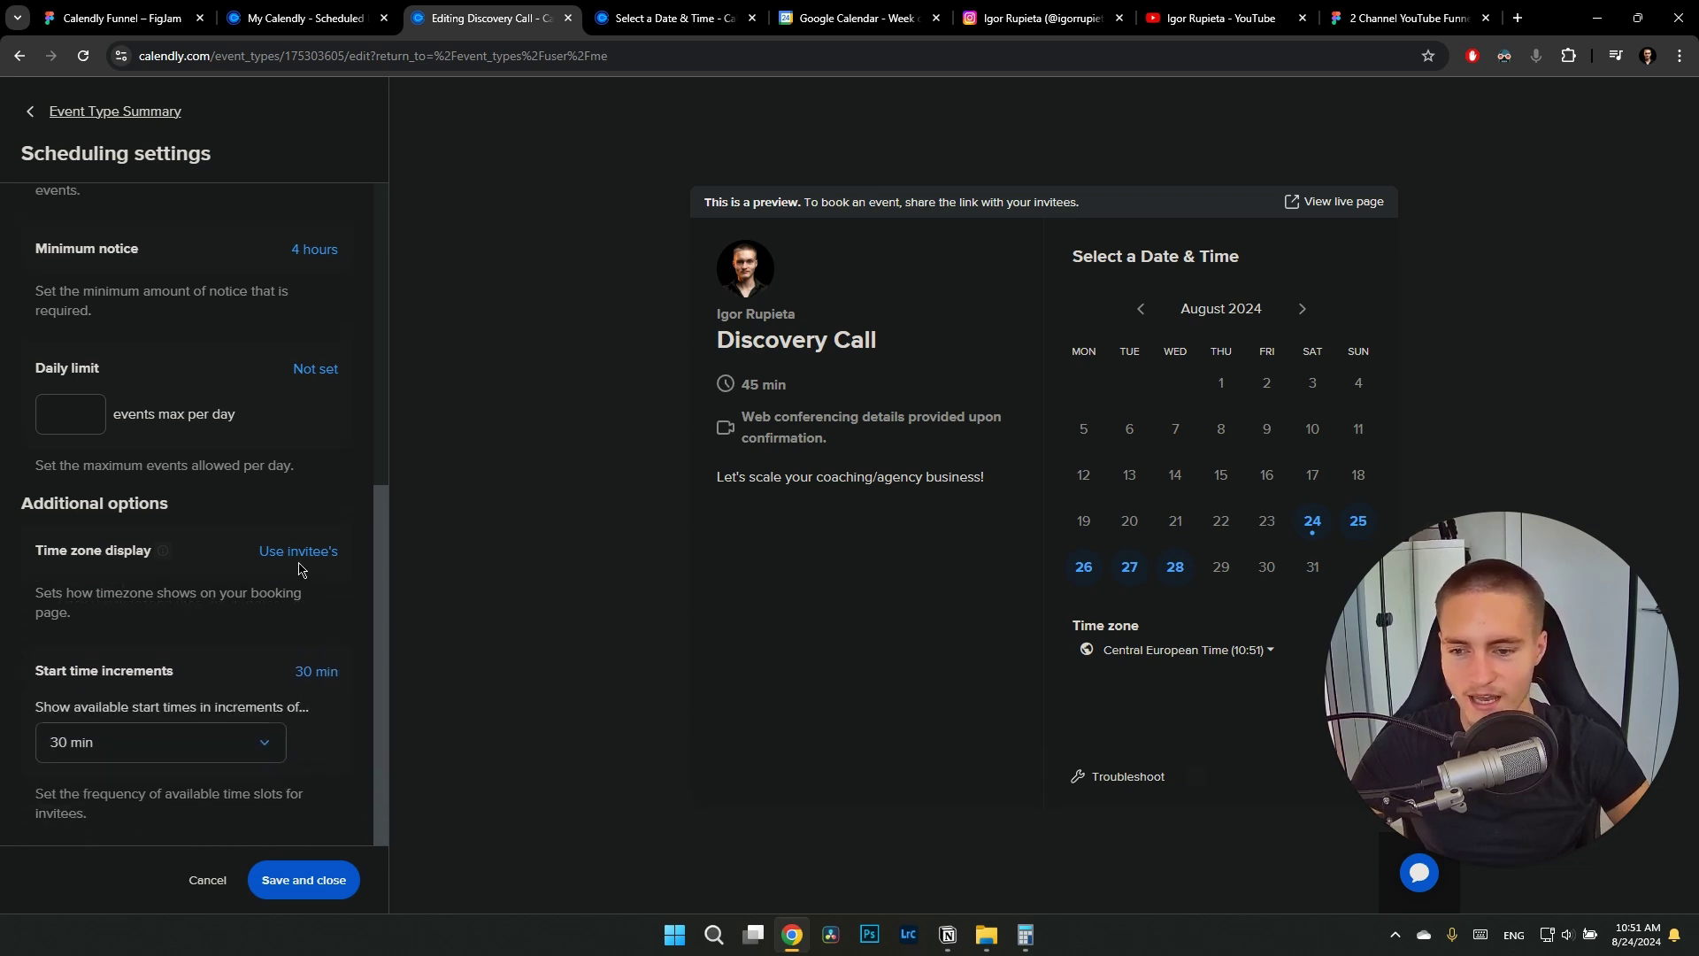
click(223, 746)
click(110, 522)
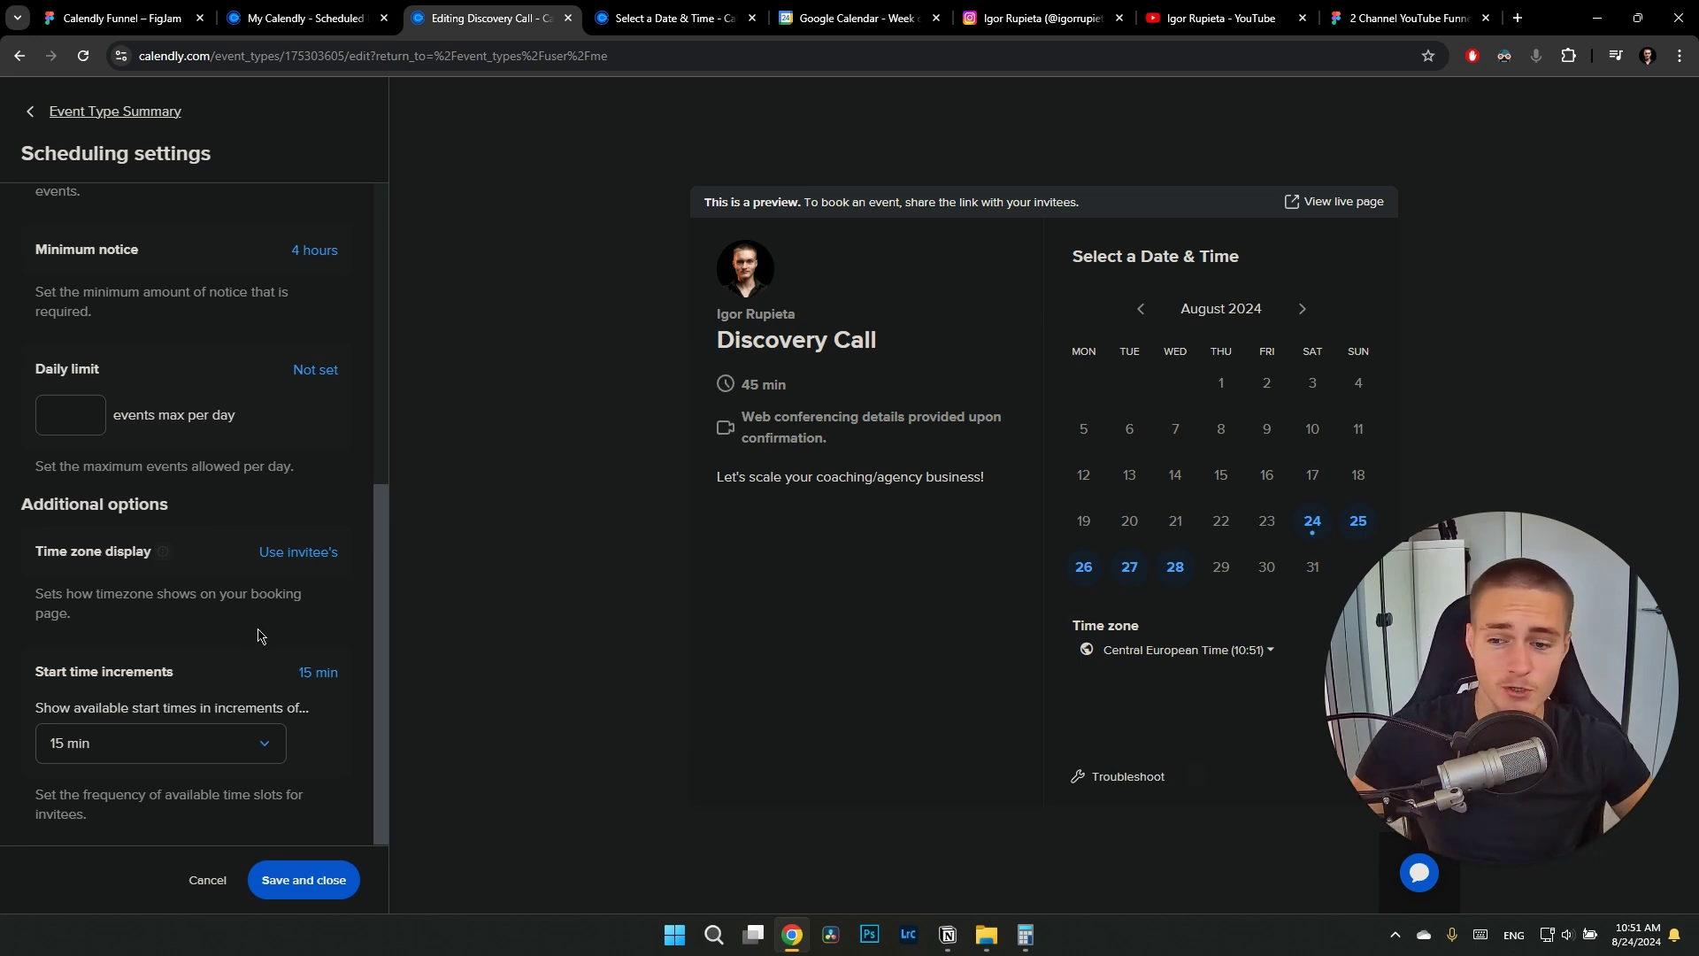
click(130, 740)
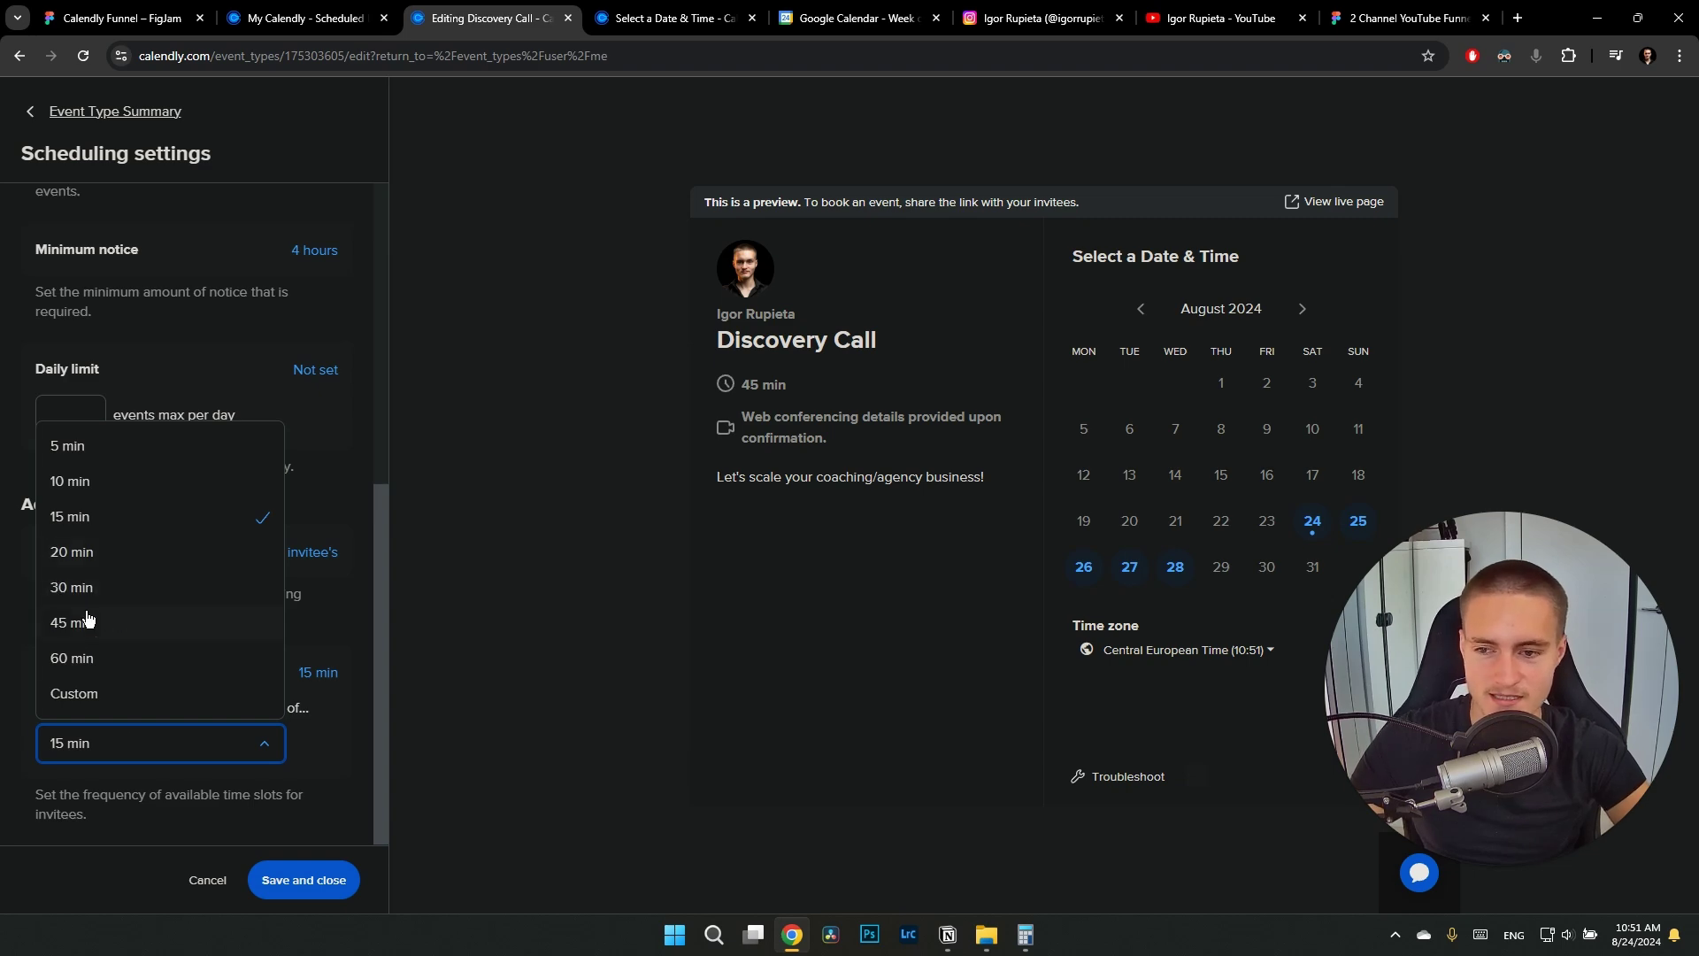
click(357, 618)
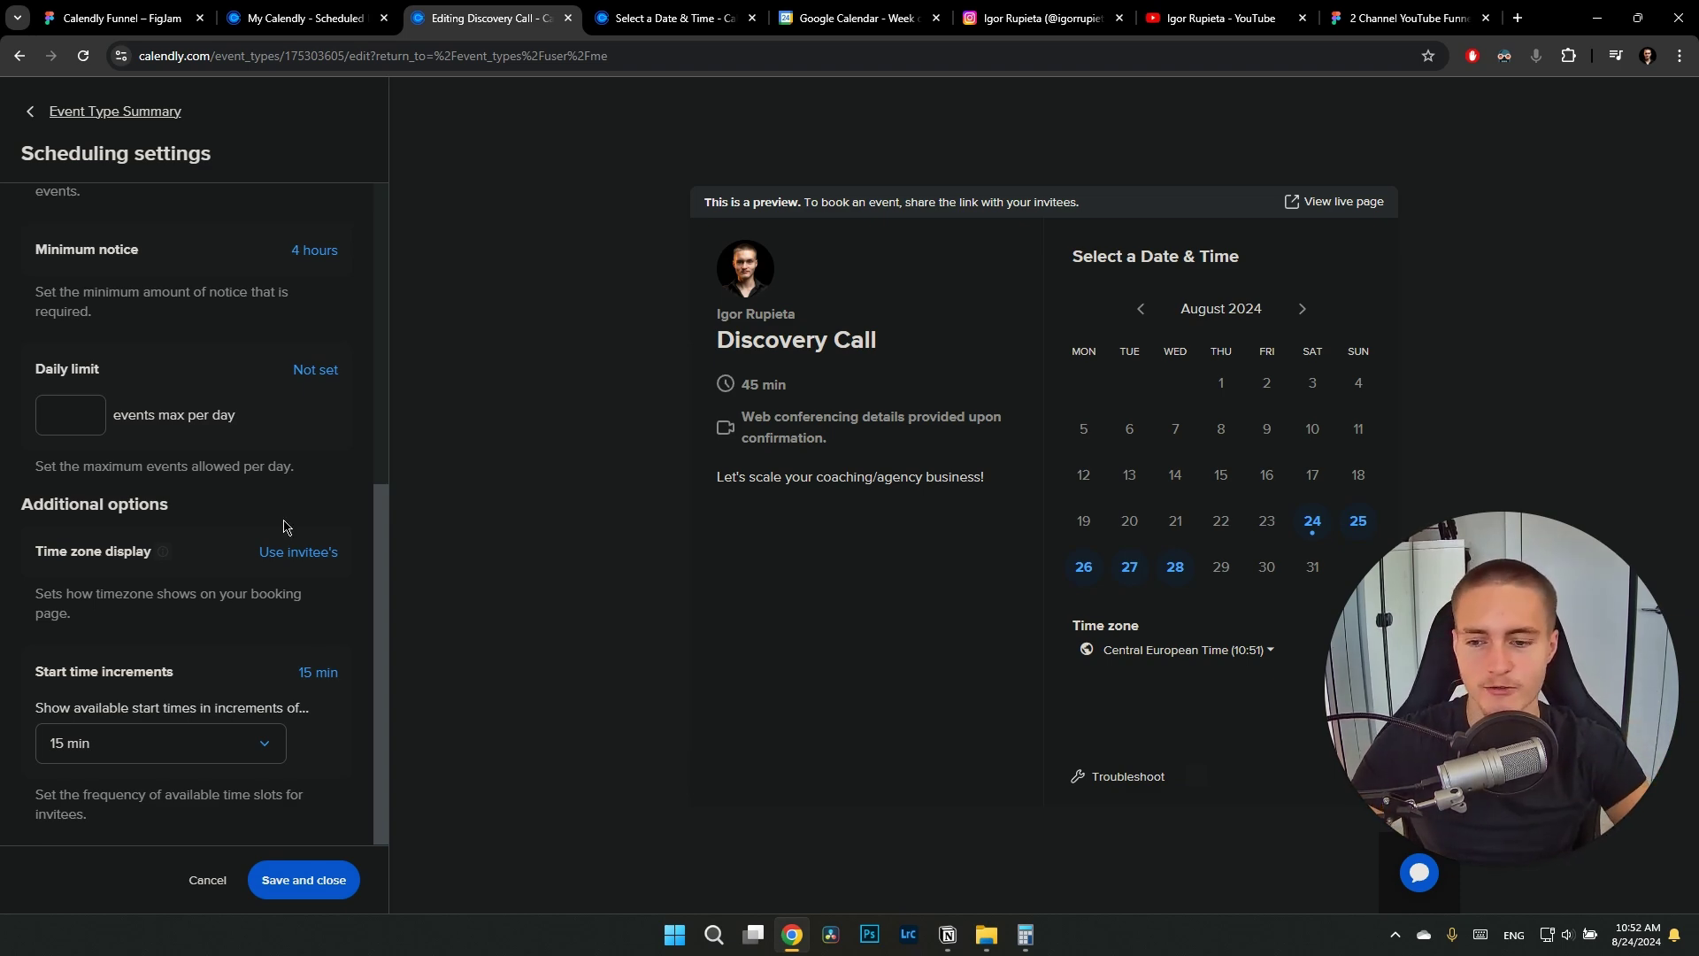
scroll(288, 526, up, 6)
scroll(230, 584, down, 6)
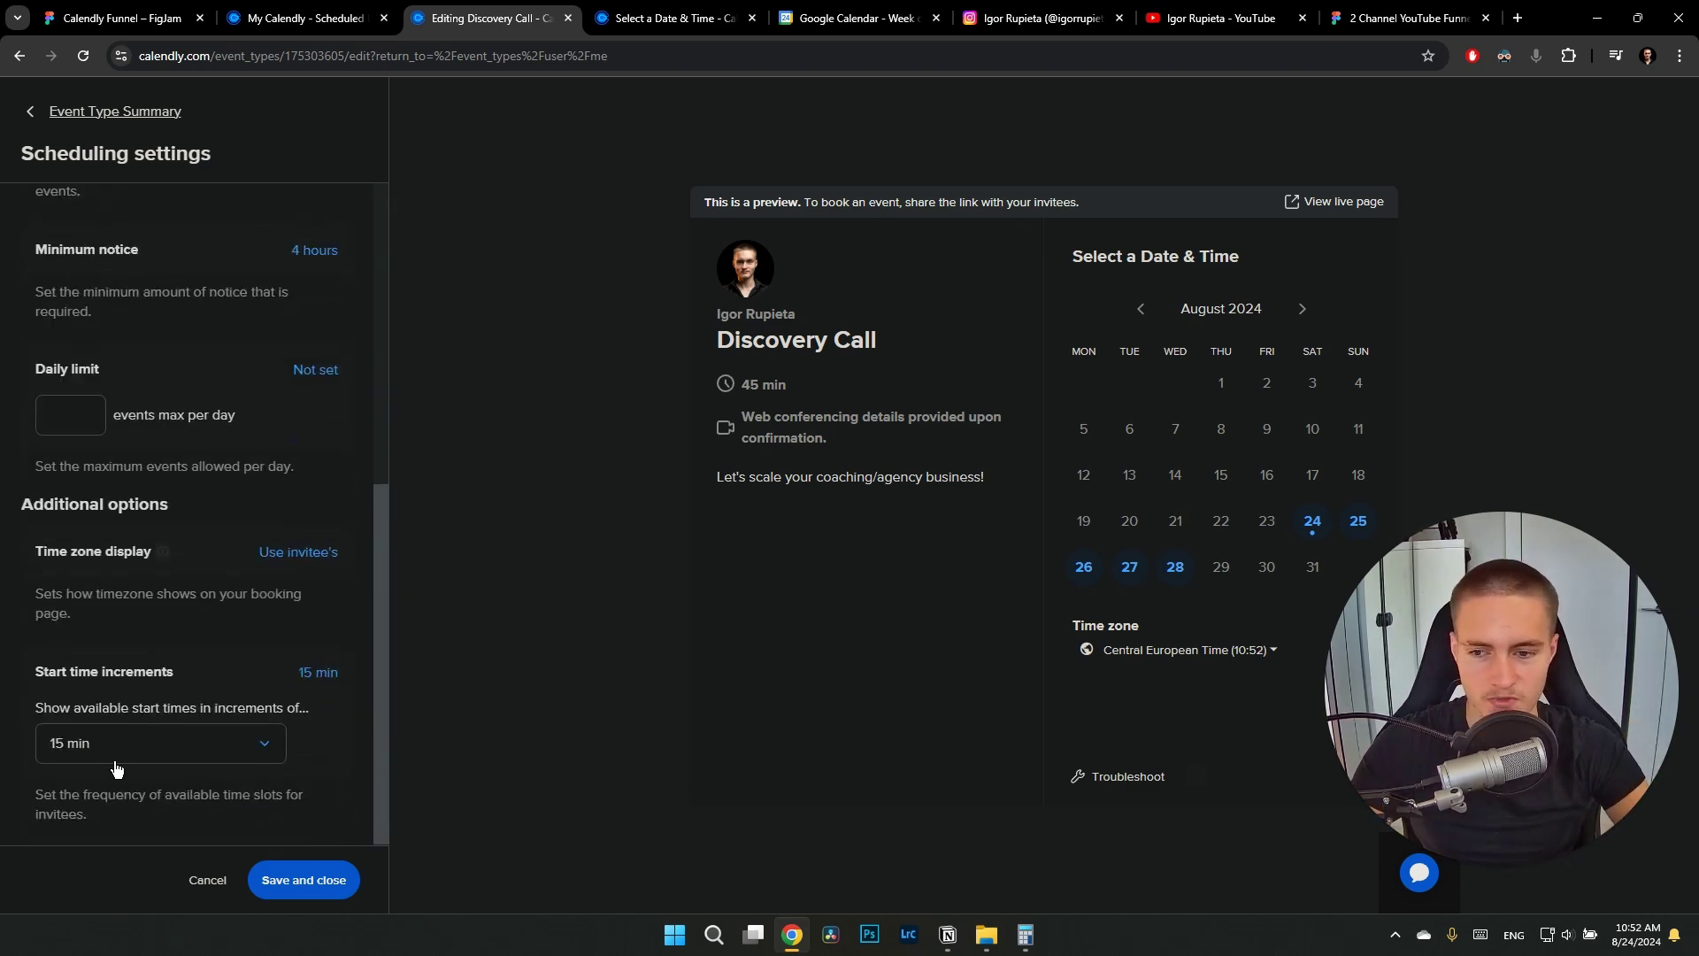
click(291, 890)
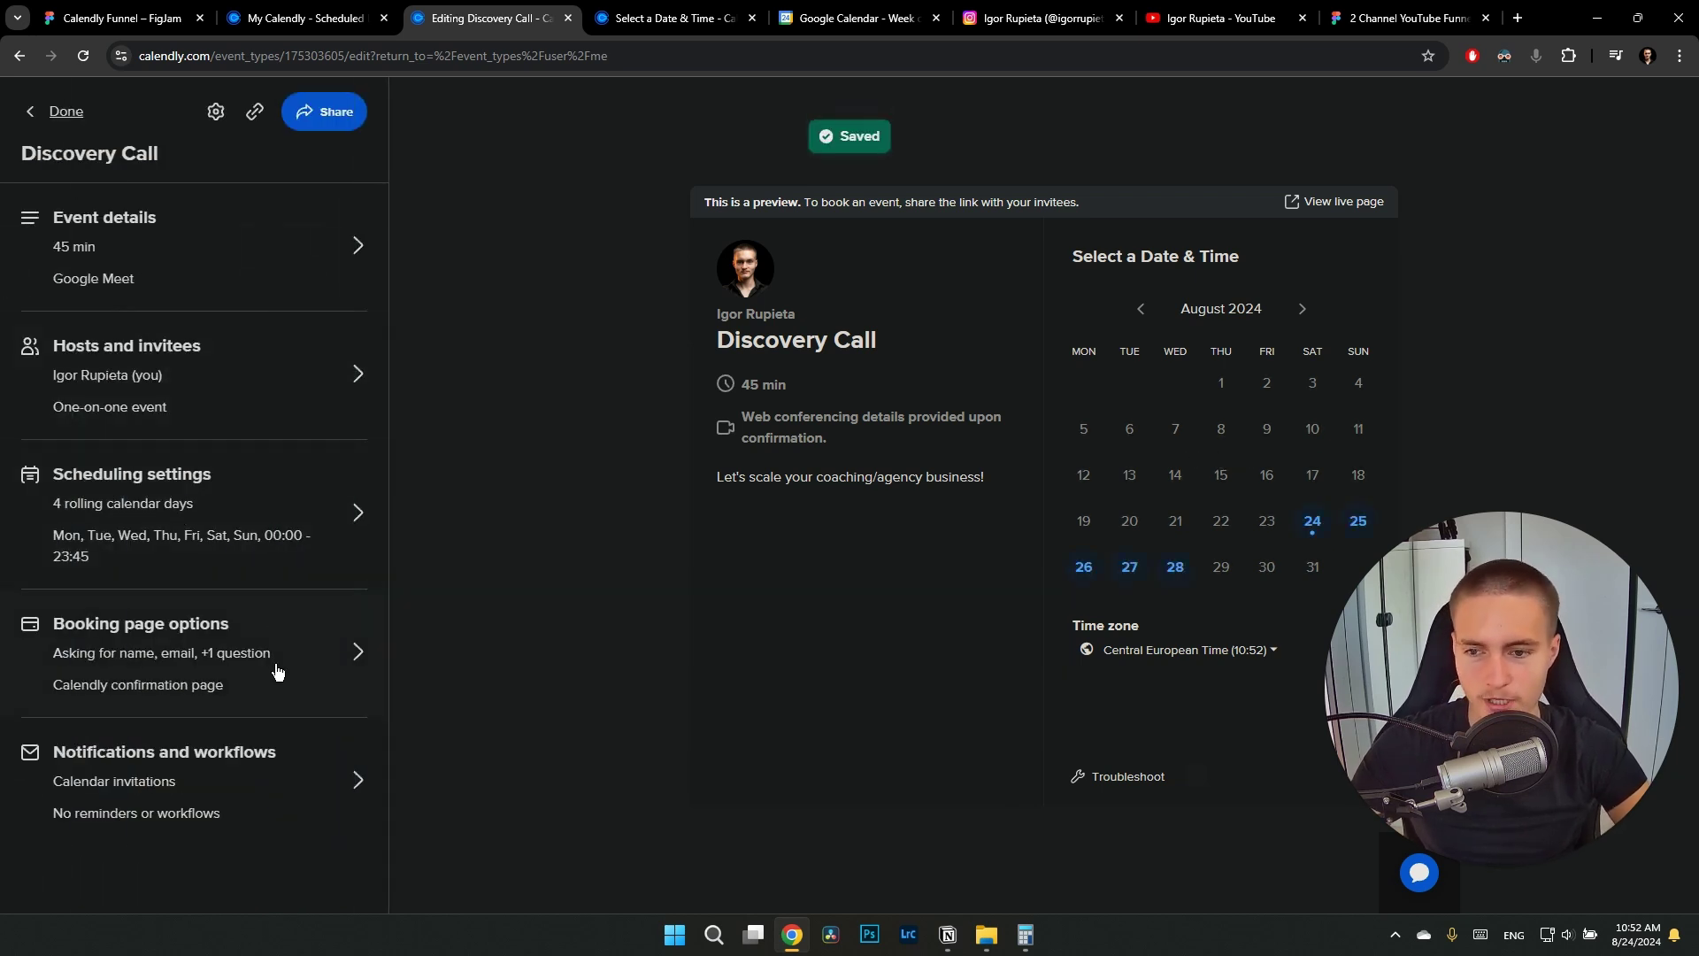
Open the Discovery Call's booking page options and compare them with the Roadmap Call's live booking form for August 24 at 15:15
click(277, 673)
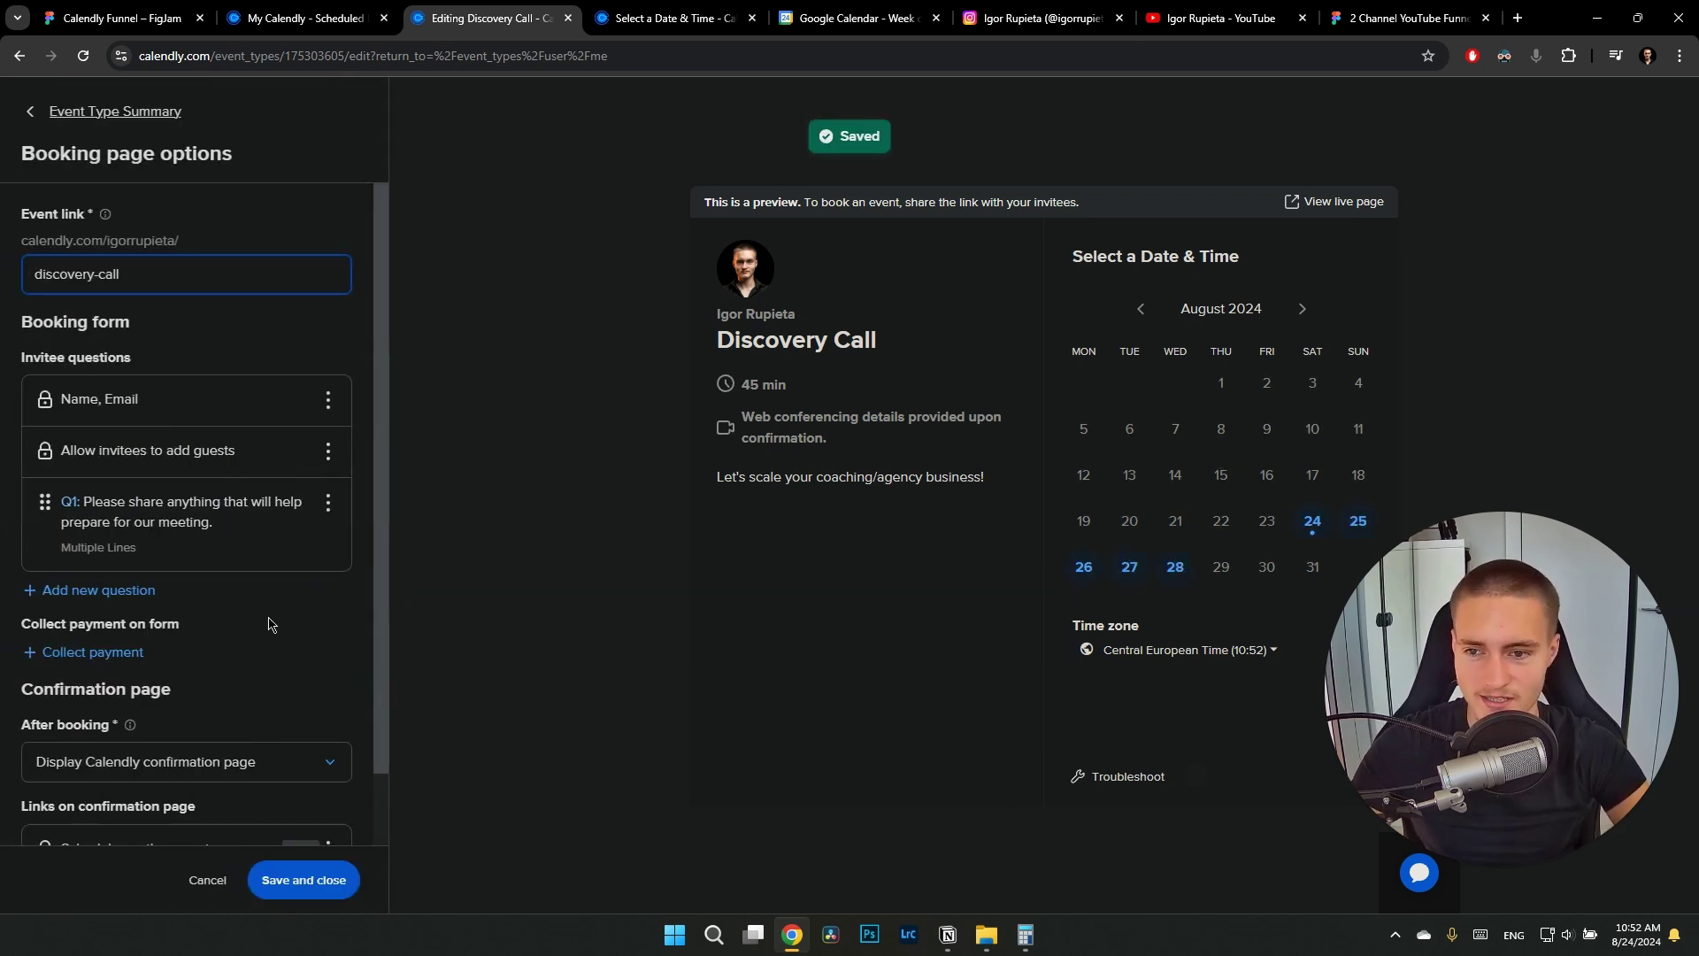
scroll(267, 624, down, 1)
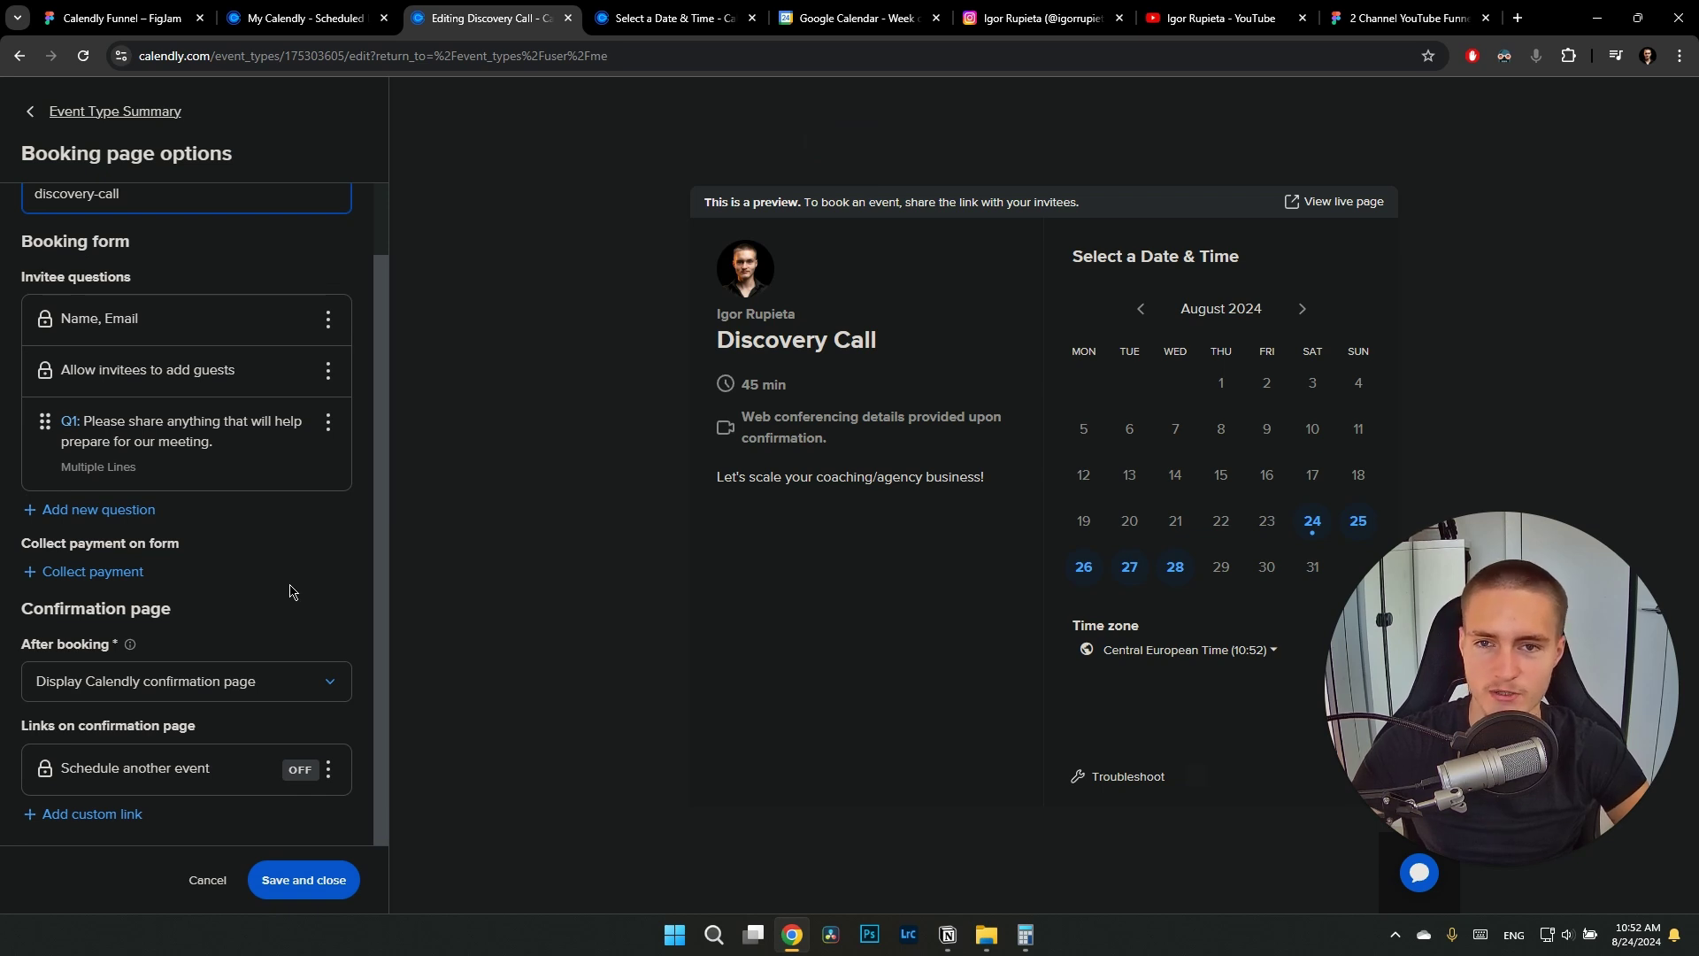
click(699, 13)
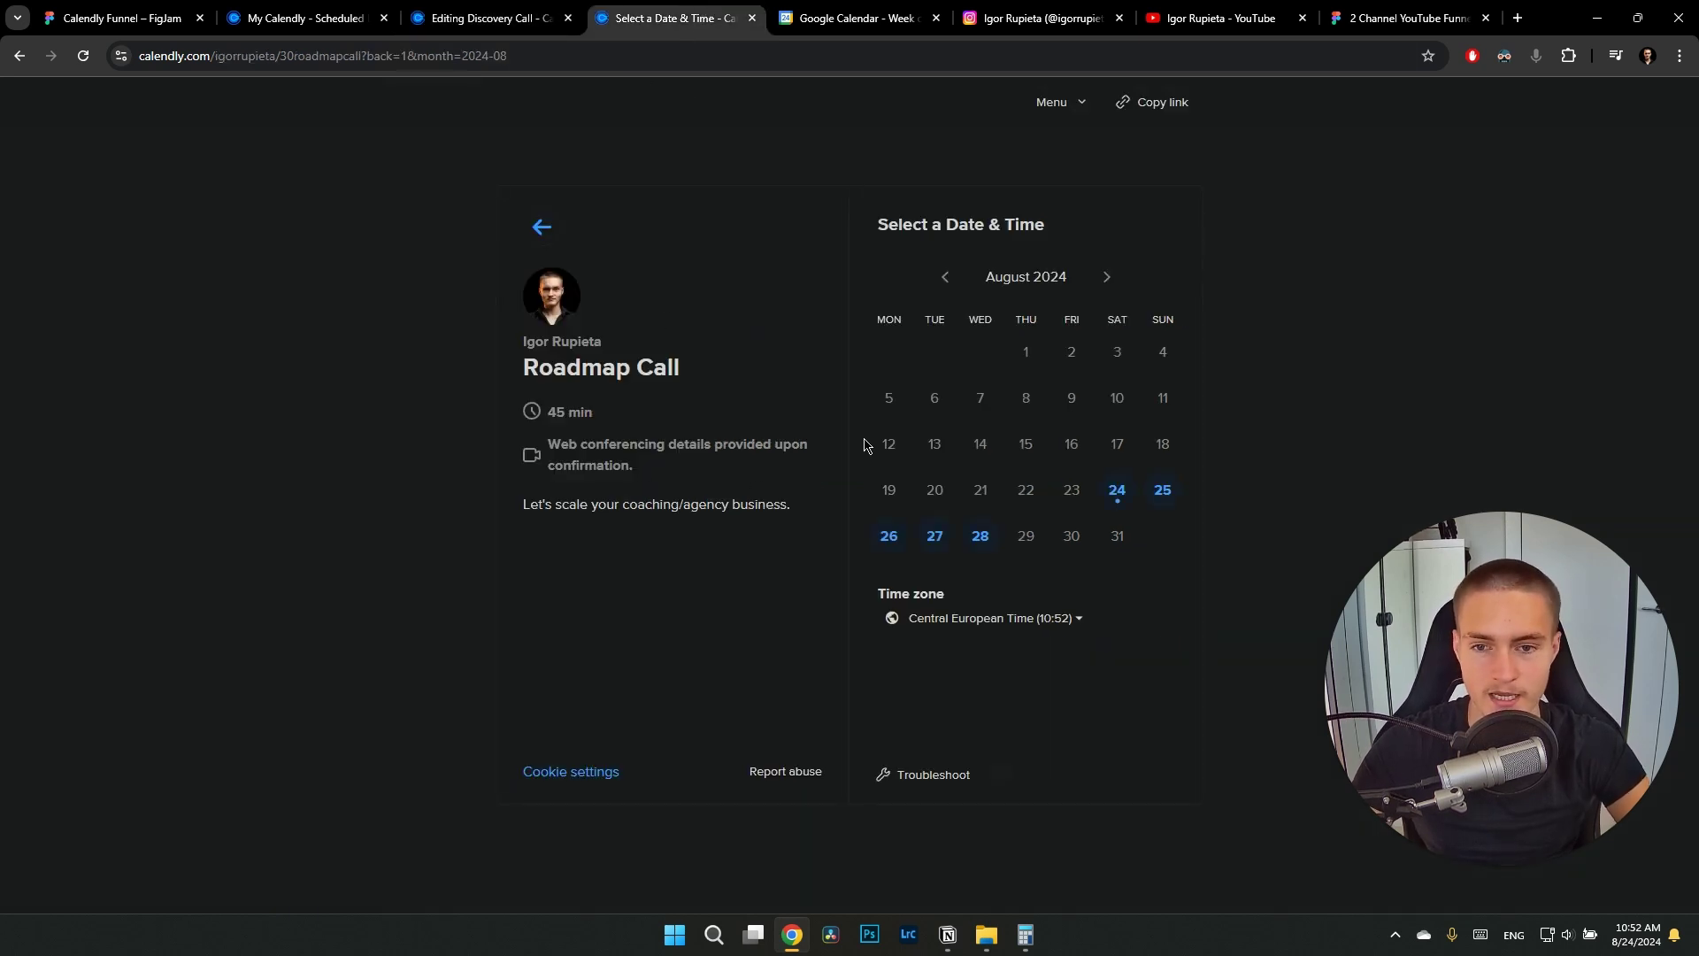
click(1117, 499)
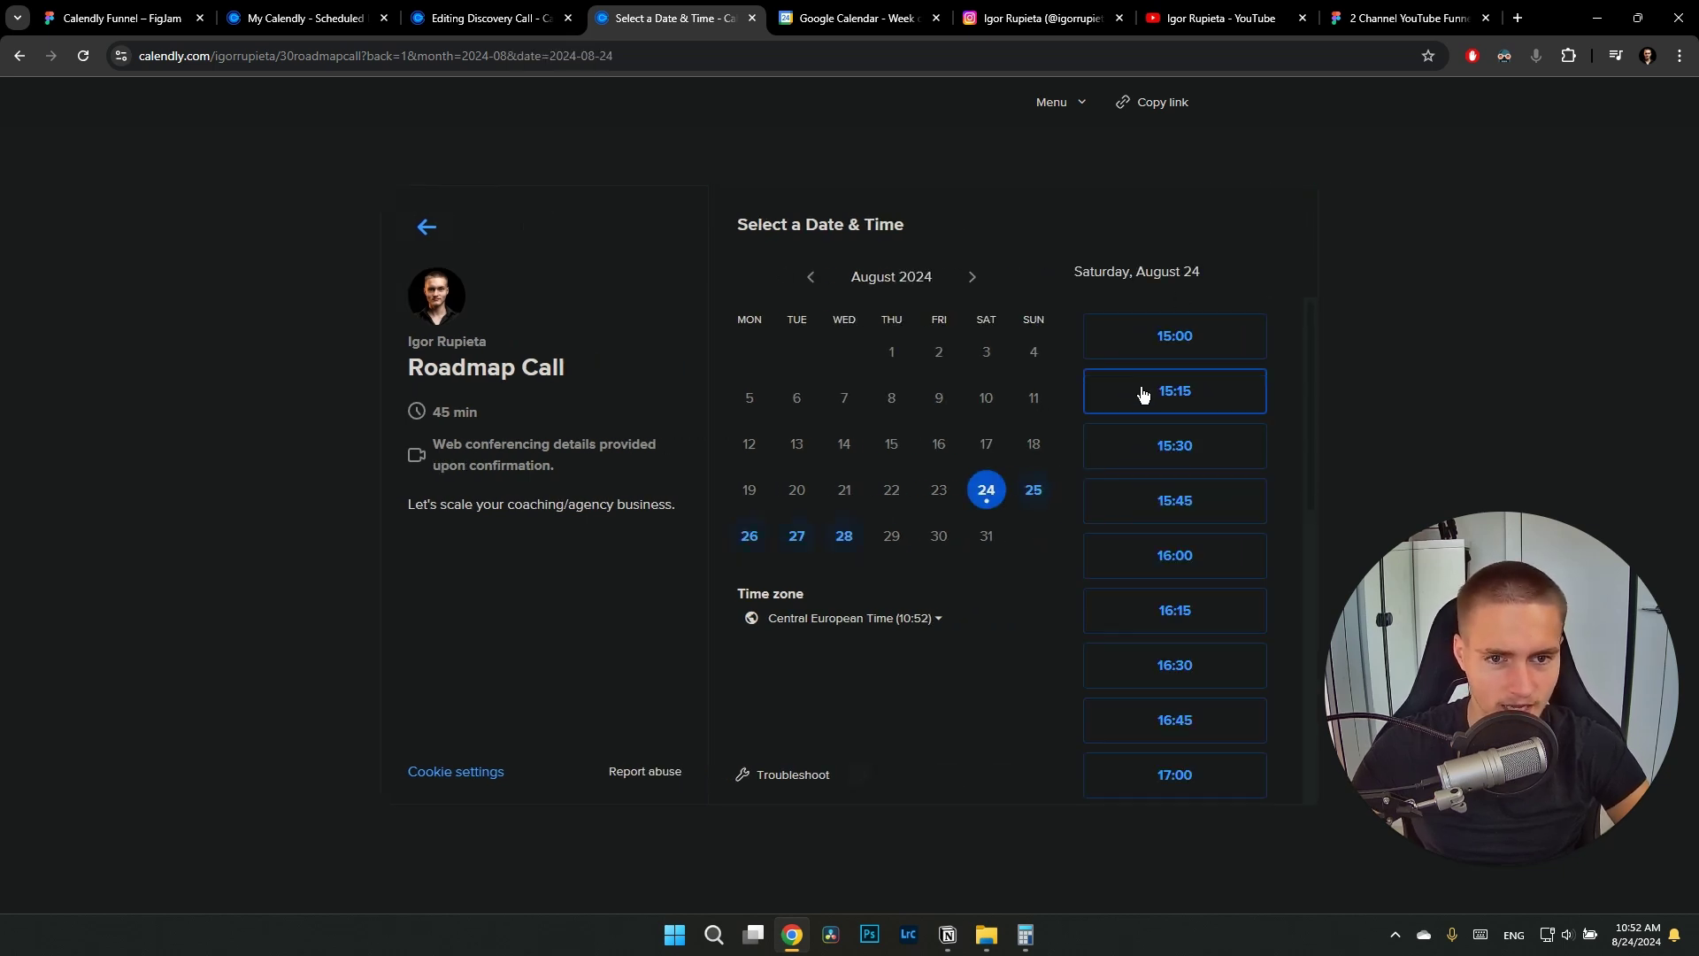
click(1141, 391)
click(1219, 391)
scroll(911, 434, down, 10)
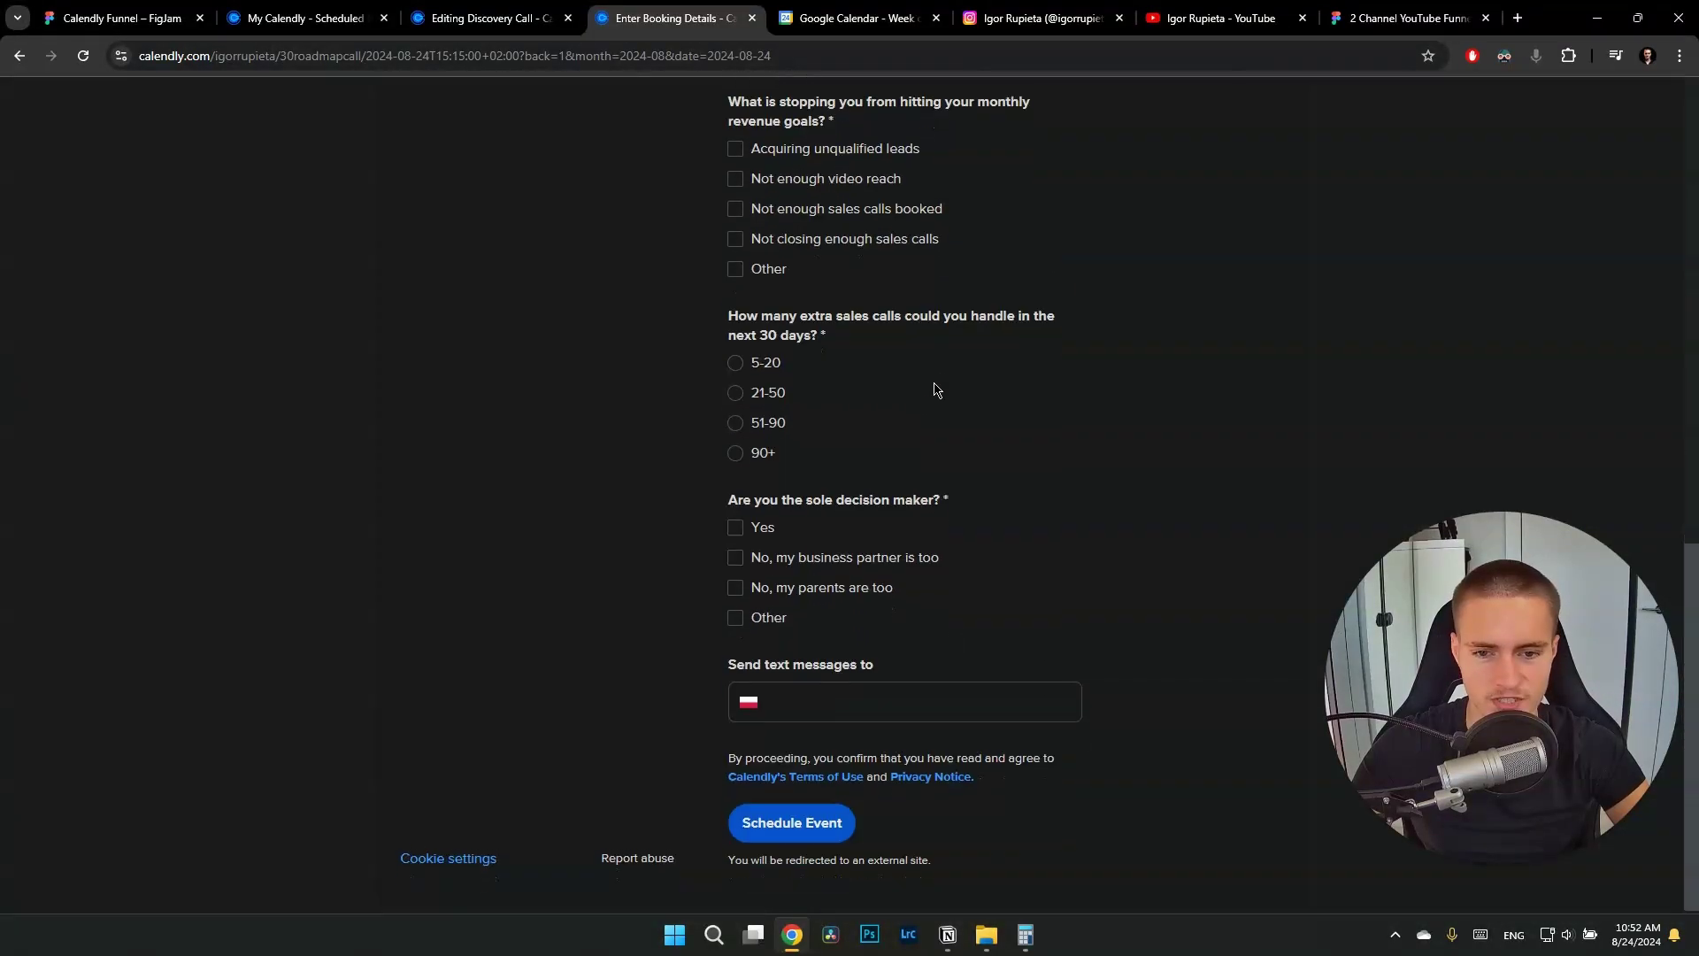
scroll(885, 398, up, 12)
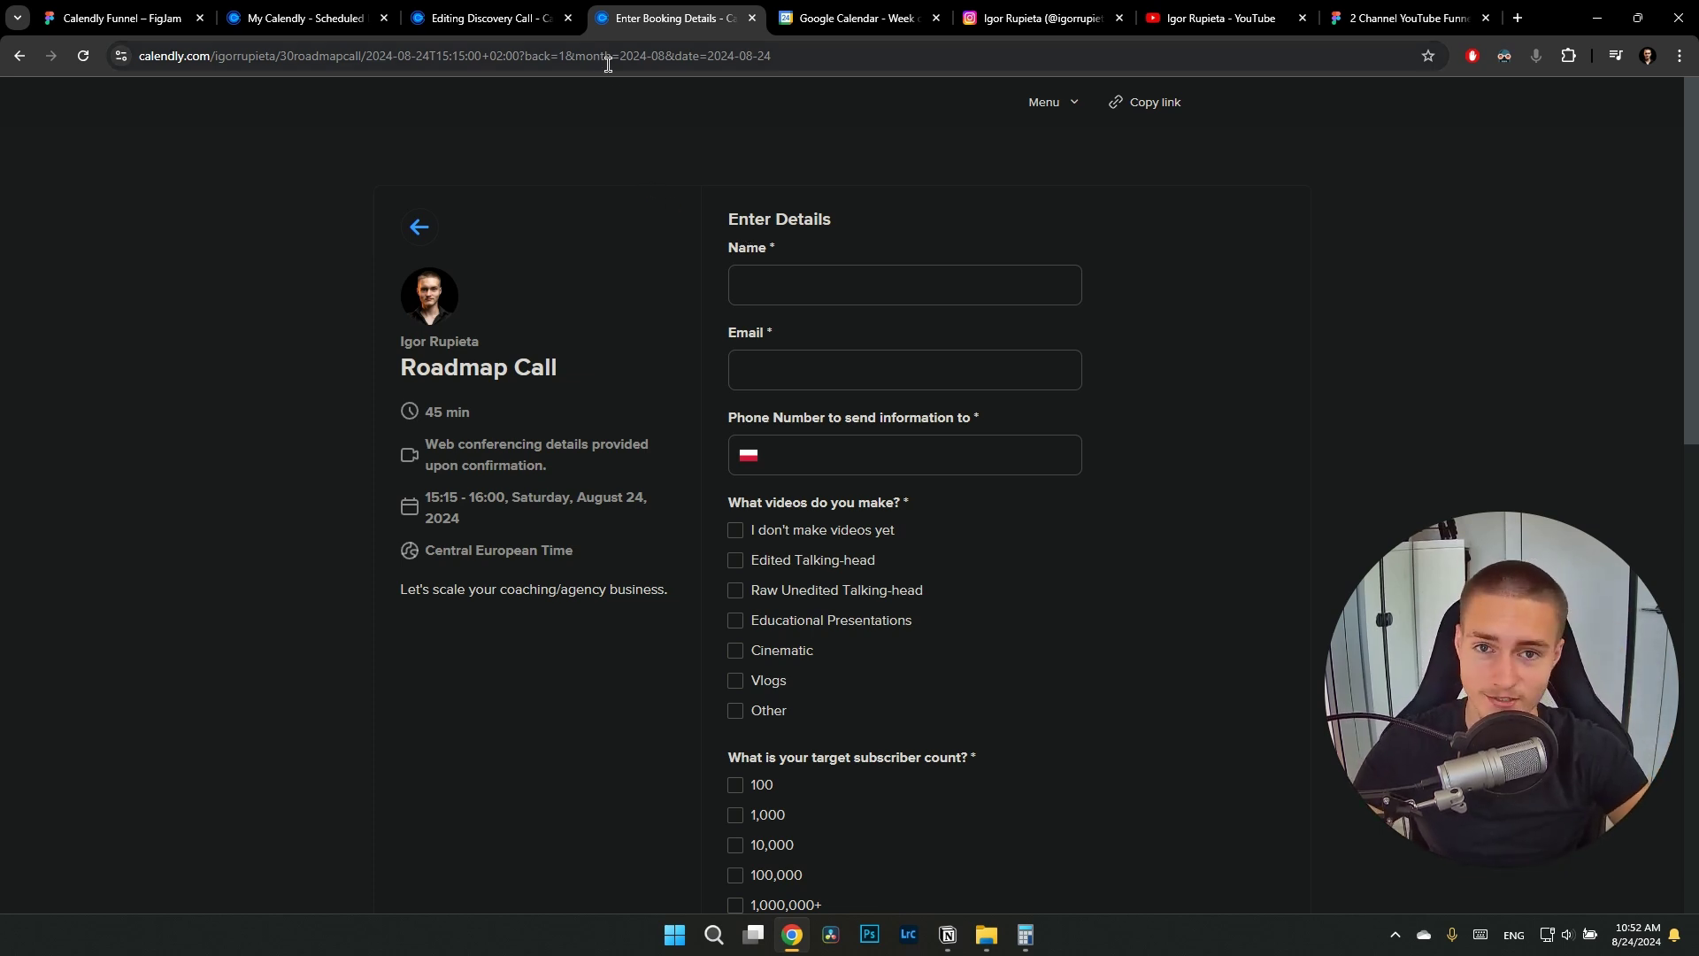
click(500, 13)
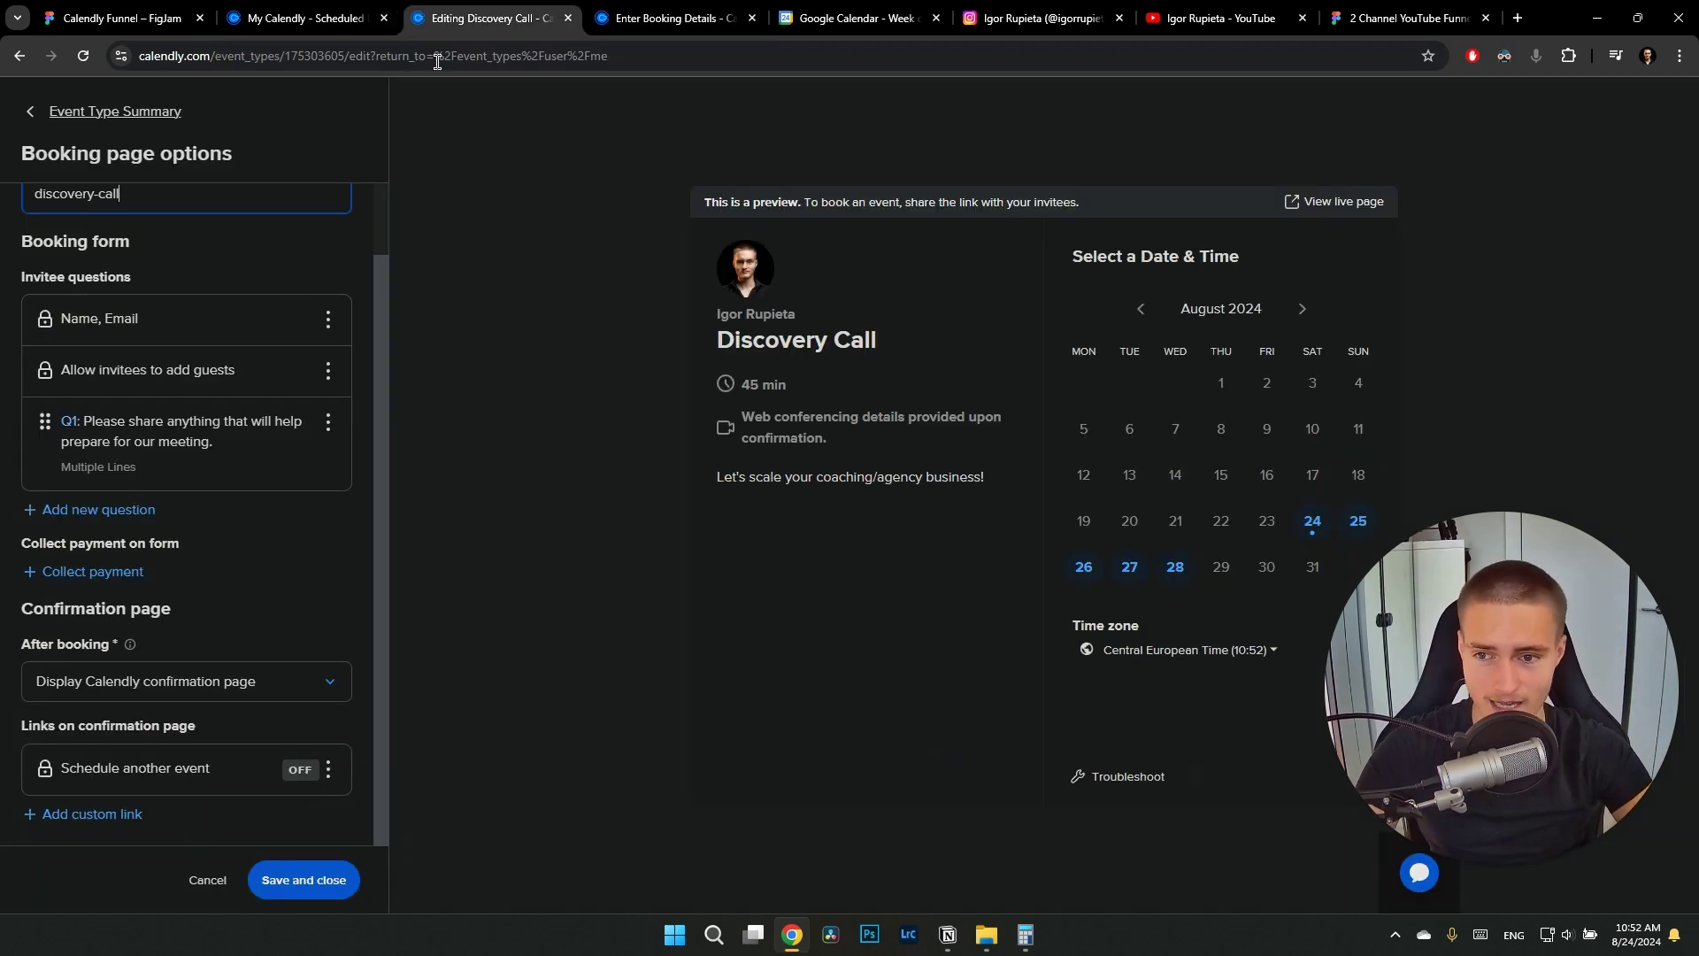
click(660, 15)
scroll(644, 307, down, 1)
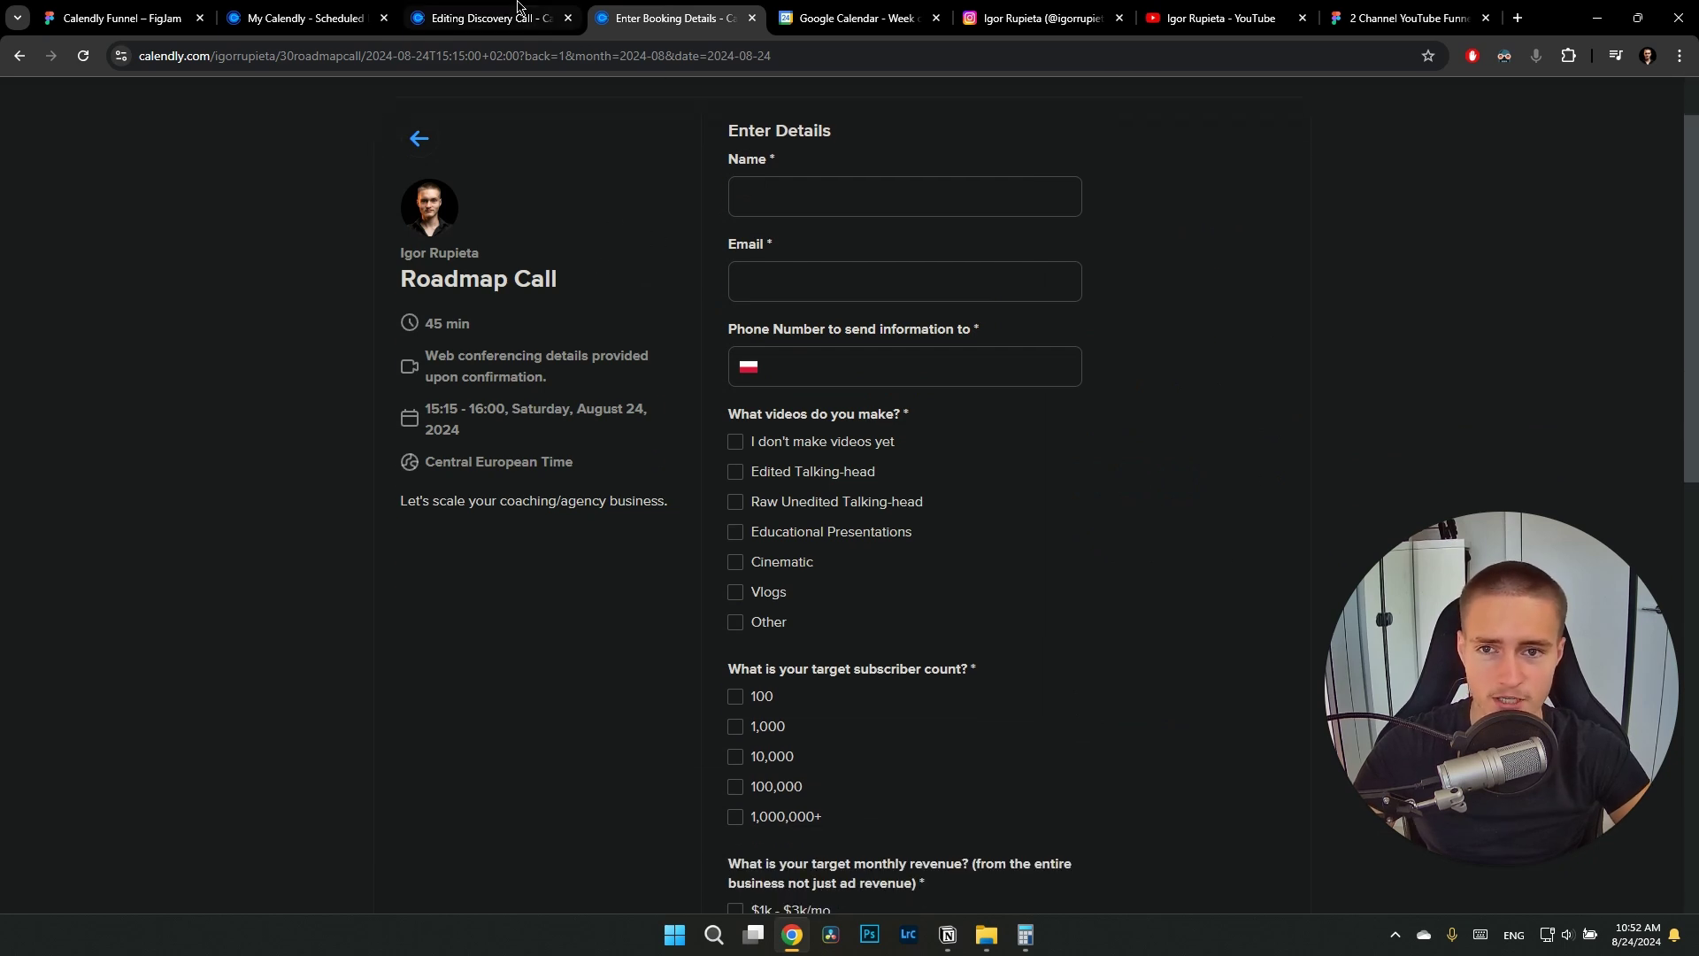
Add an invitee question named "Phone Number" with the Phone Number answer type to the Discovery Call's booking form
click(495, 14)
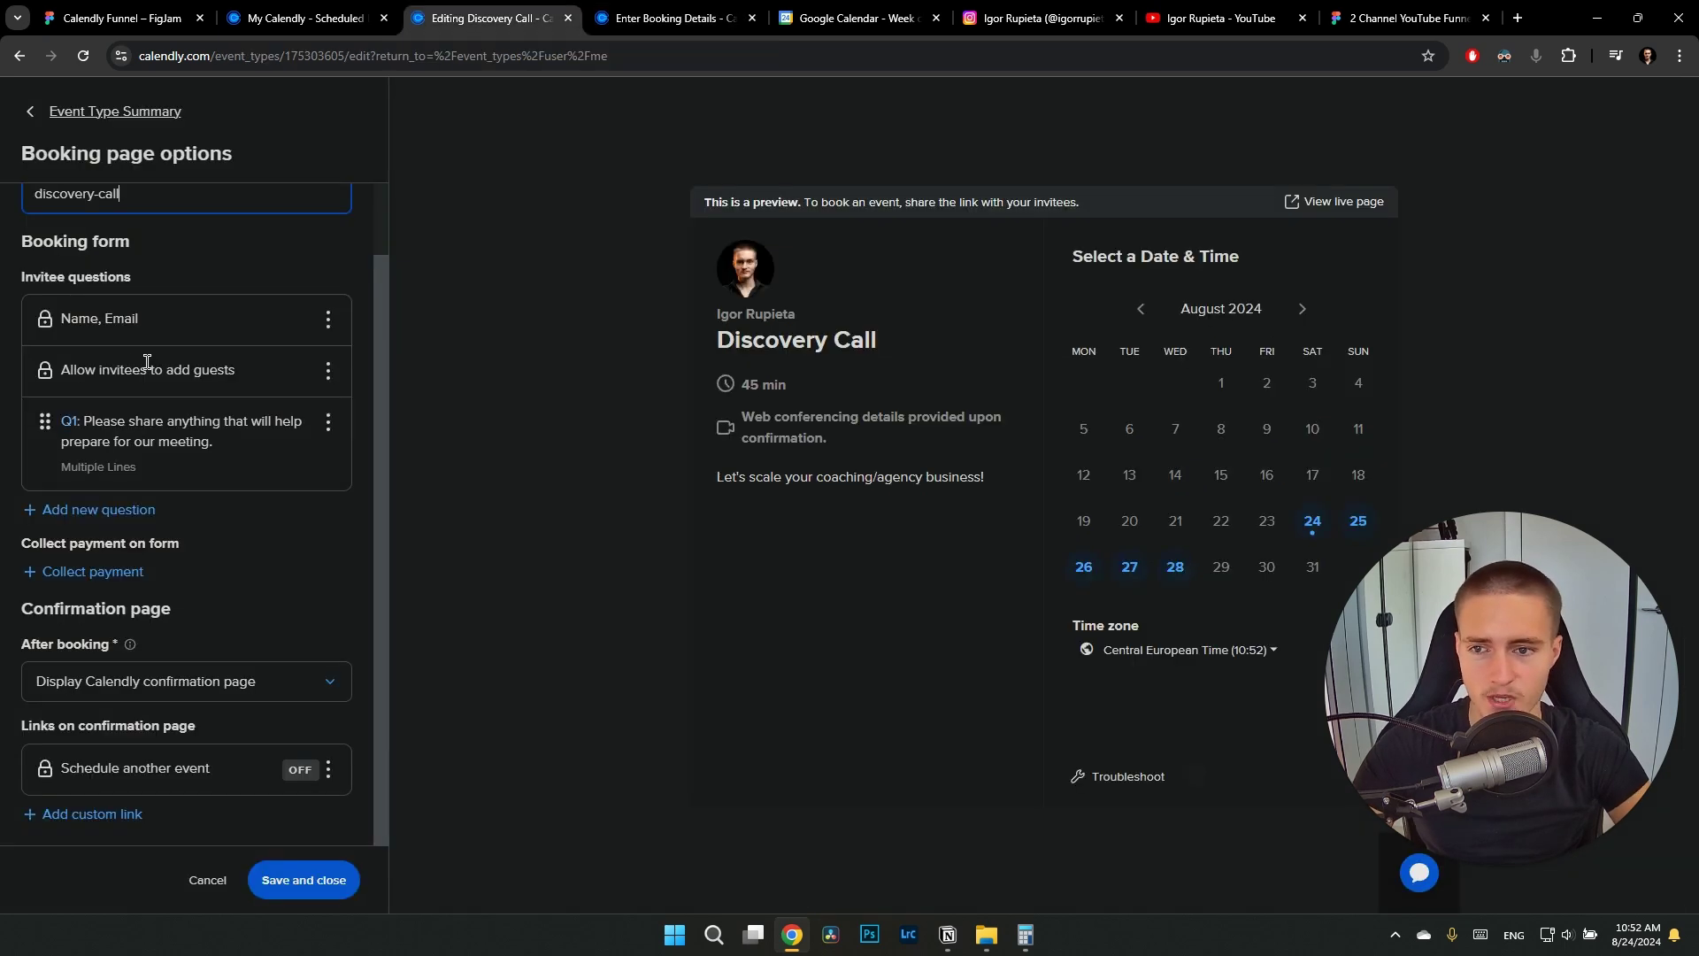
click(78, 514)
click(801, 436)
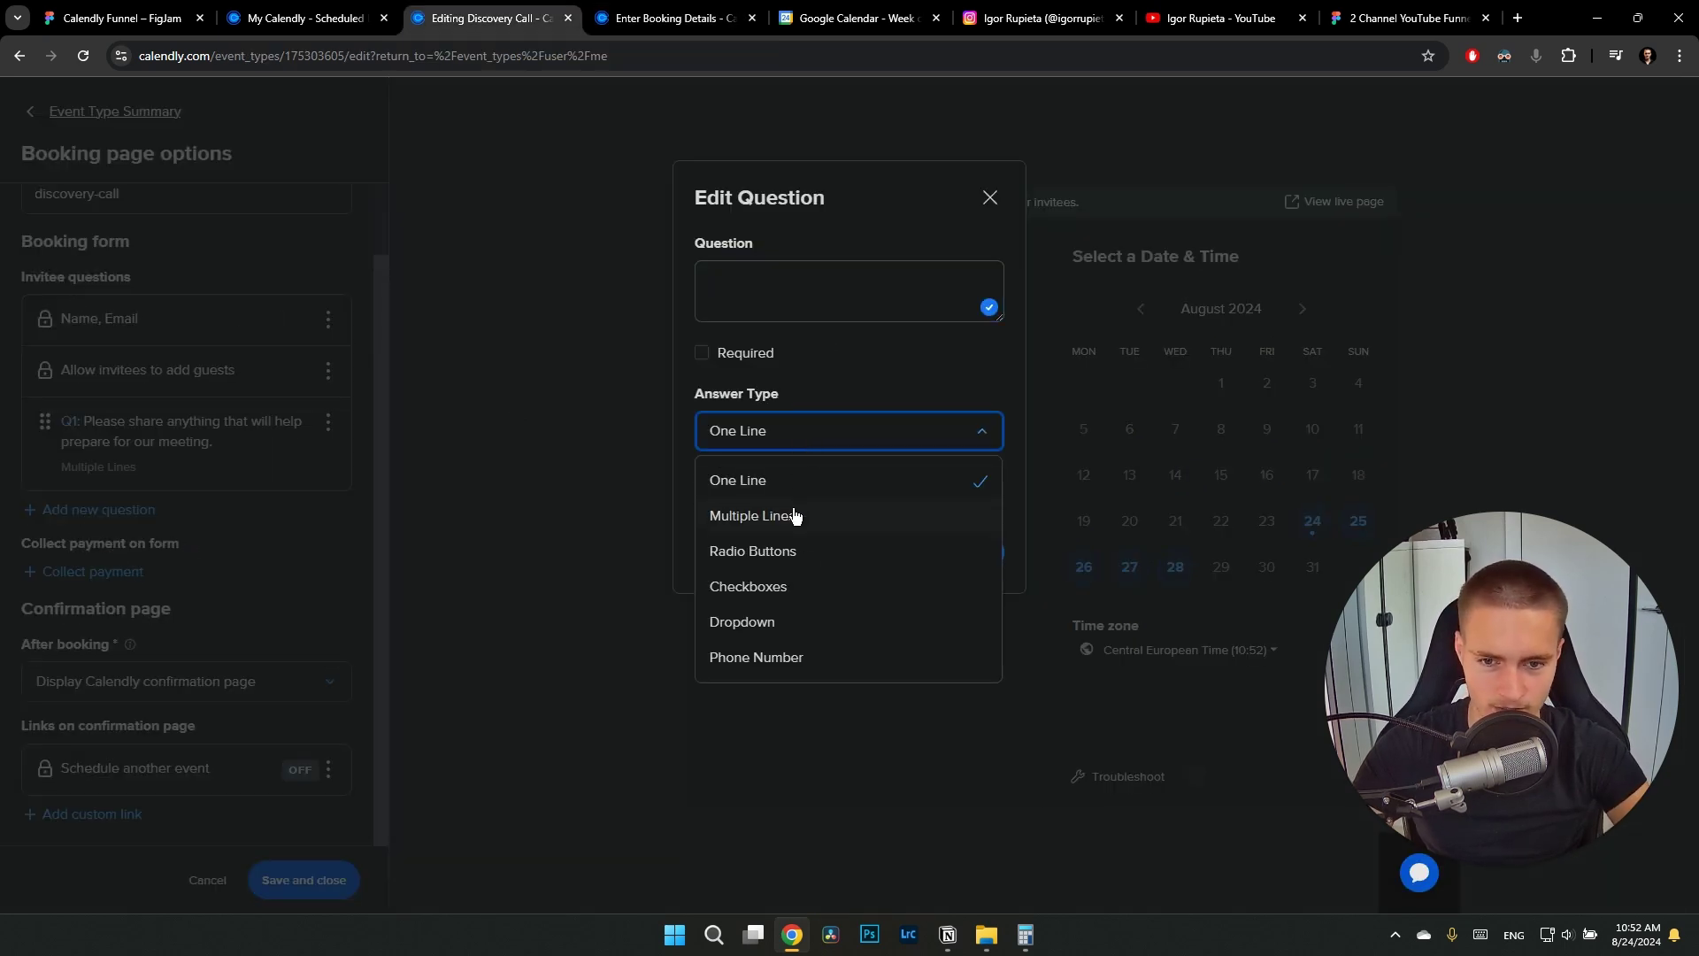
click(754, 655)
click(810, 308)
text(Pro)
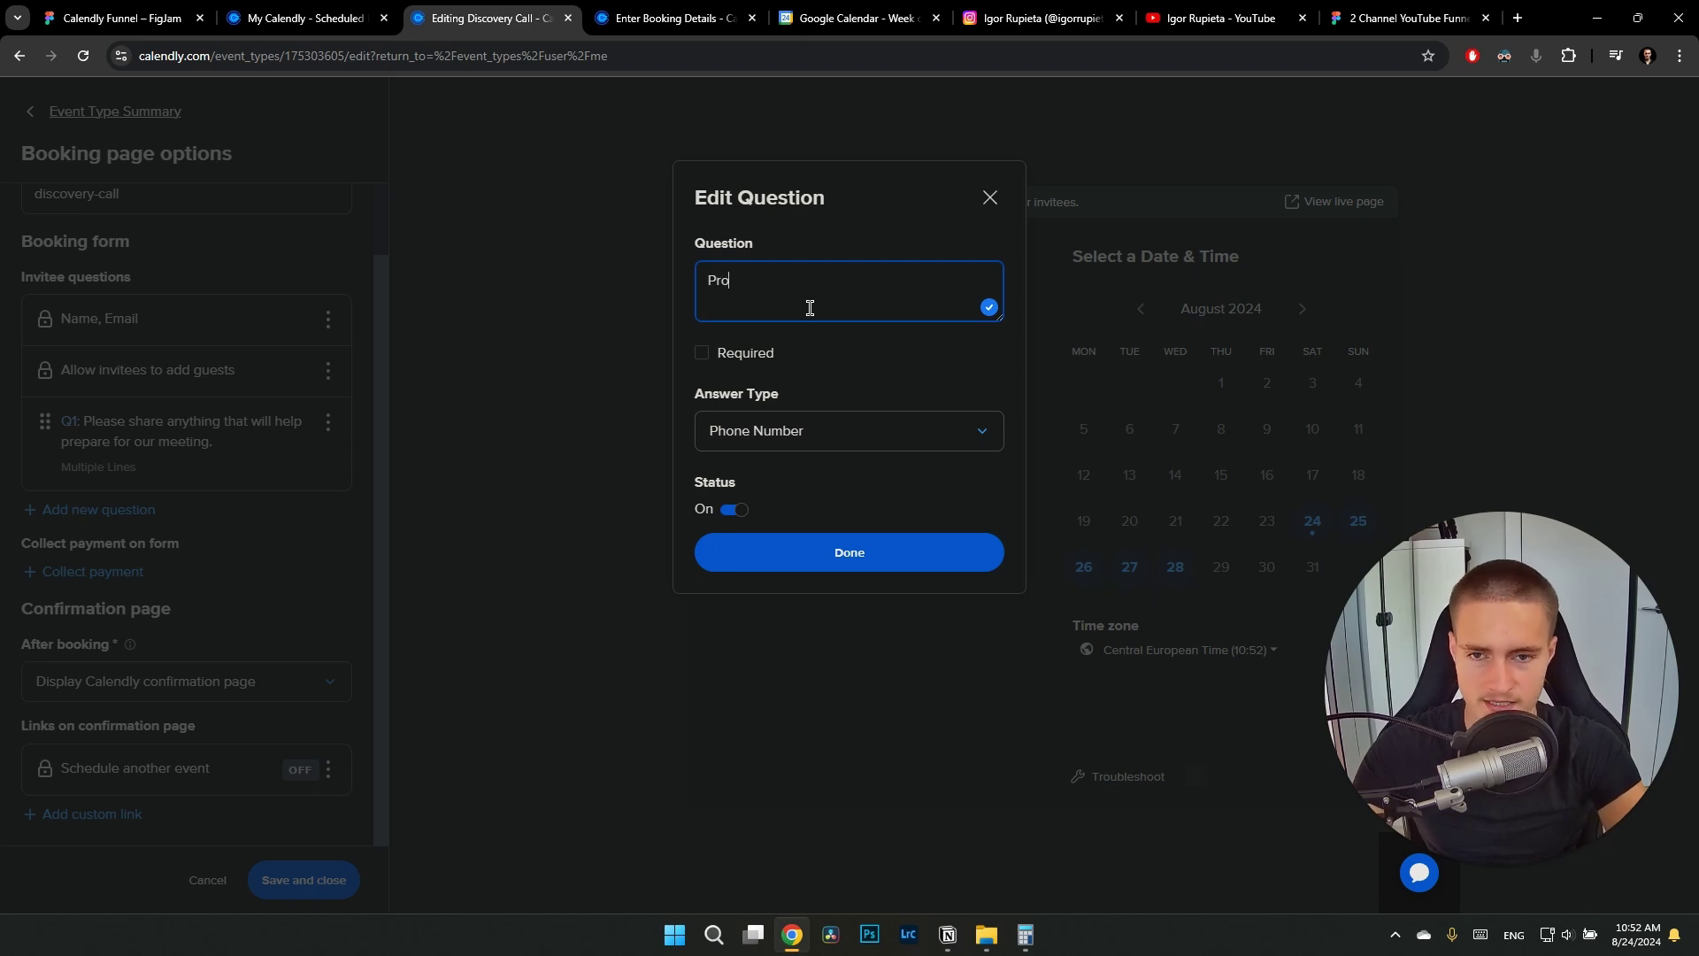
key(BackSpace)
key(BackSpace)
text(hone Number)
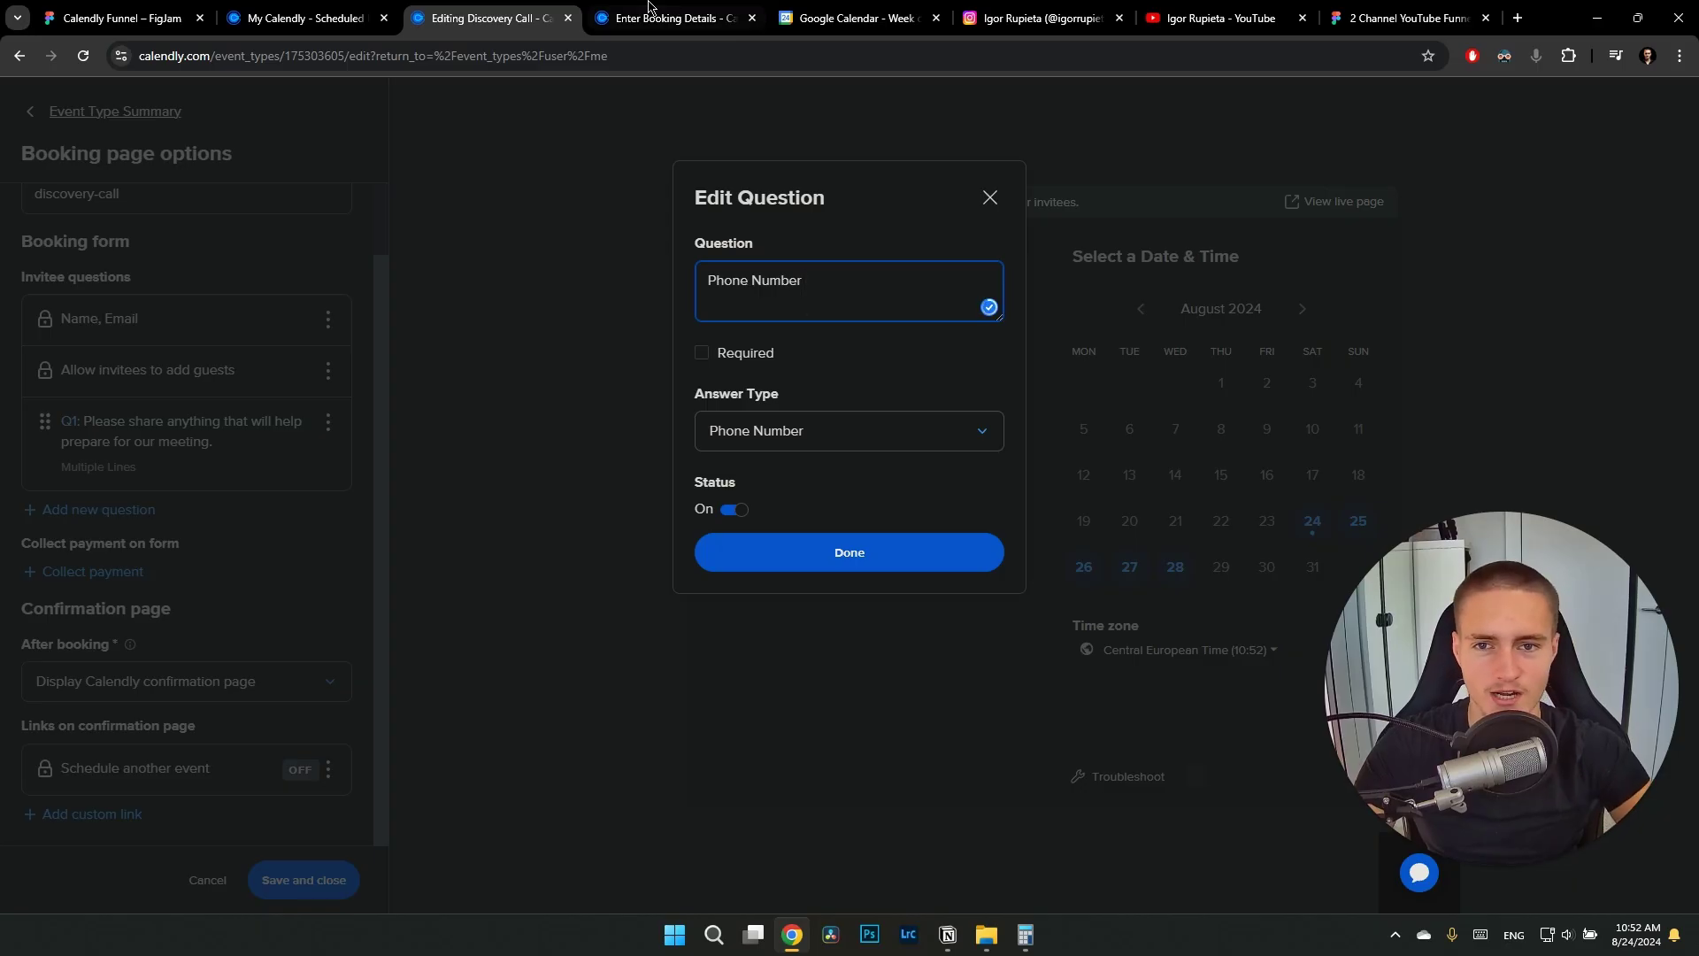
Extend the question's wording to "Phone Number to send information to", matching the Roadmap Call form, and finish the question
click(673, 16)
key(ctrl+shift+Tab)
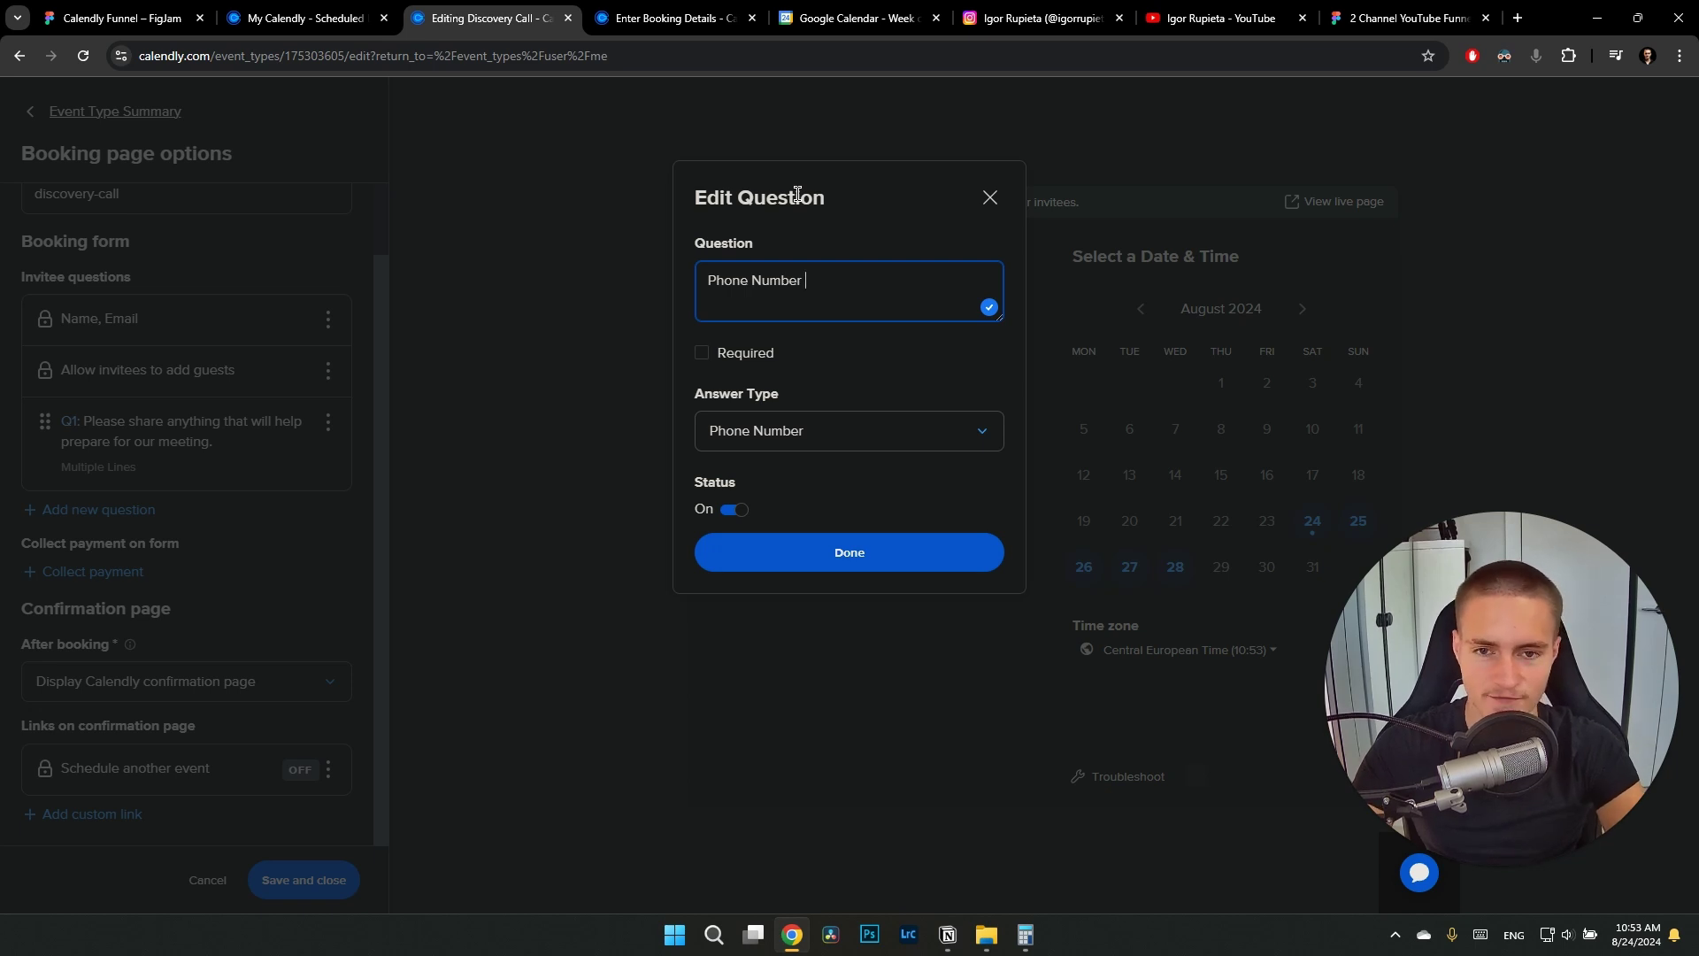
text(to send infor)
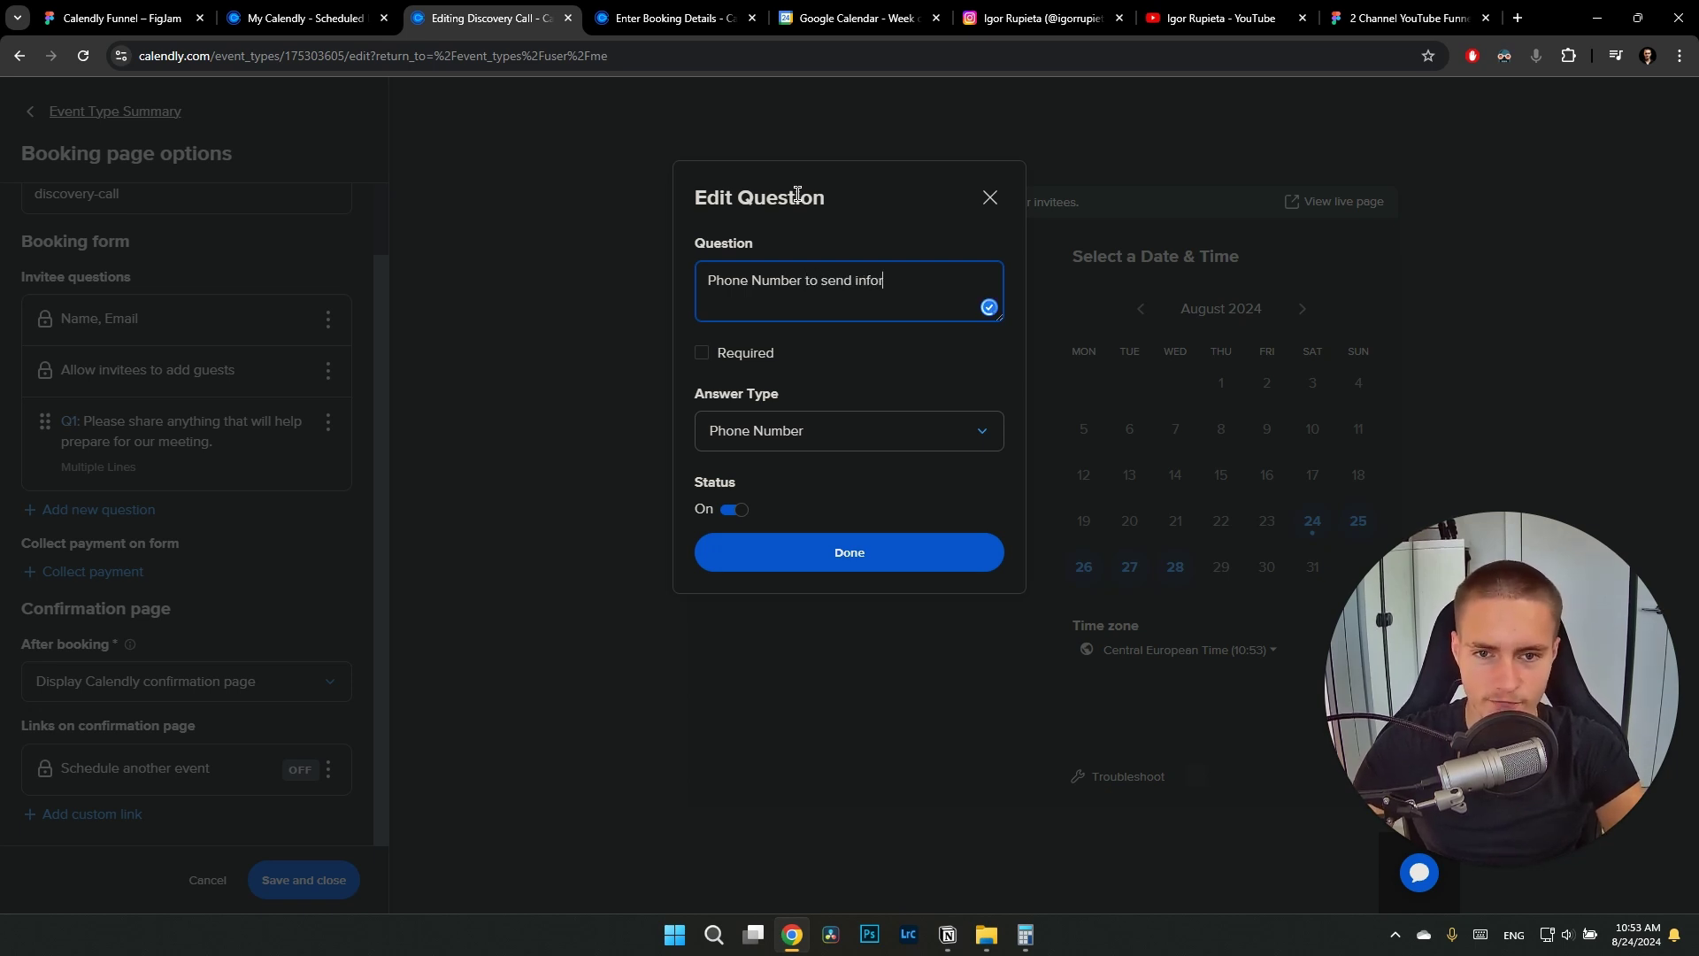
text(mation to)
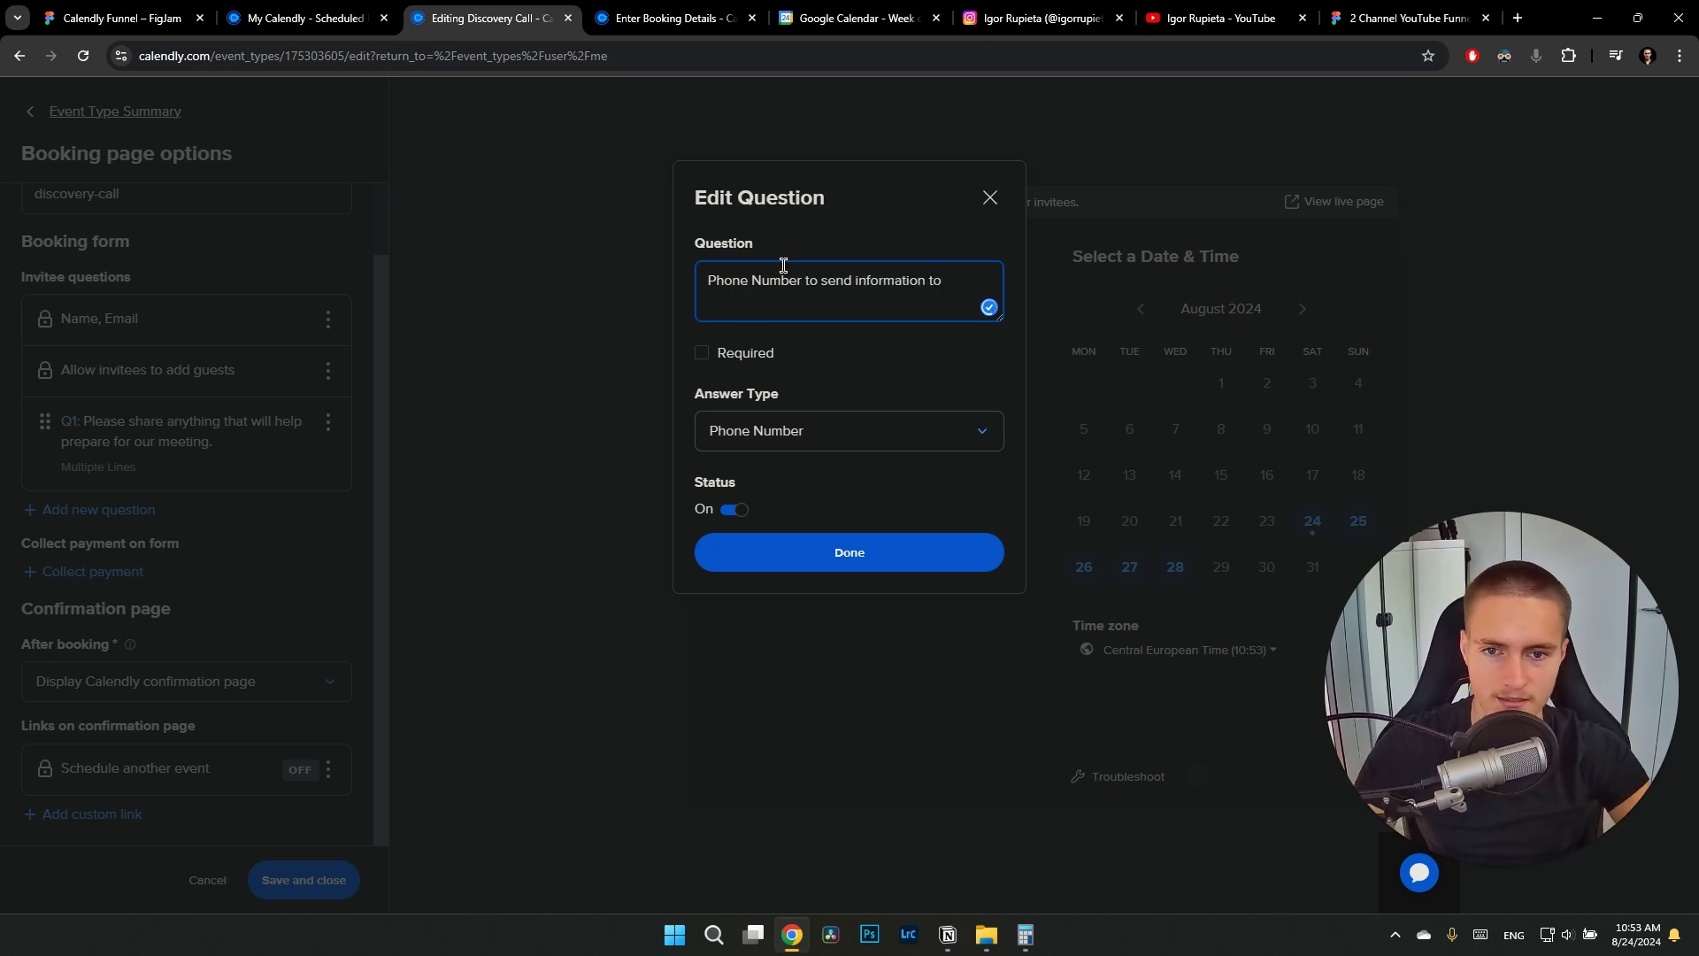
click(709, 355)
click(709, 356)
click(845, 549)
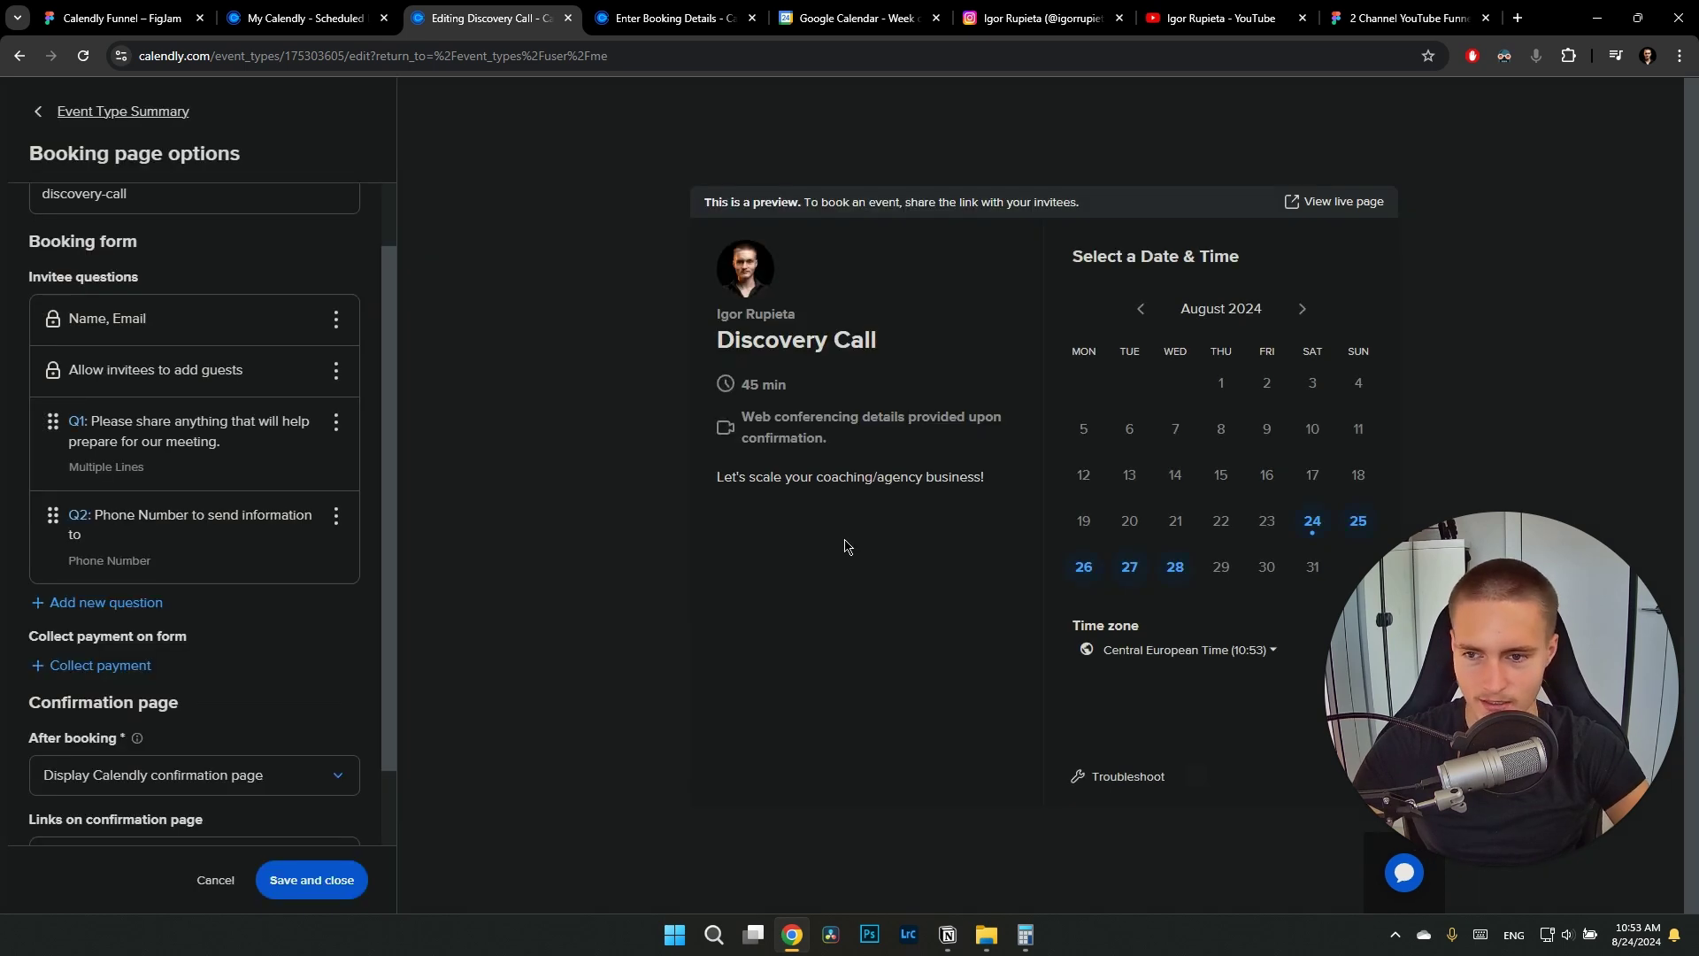
Move the phone number question to first place and delete the "Please share anything that will help prepare for our meeting." question
drag(53, 519, 53, 416)
click(336, 512)
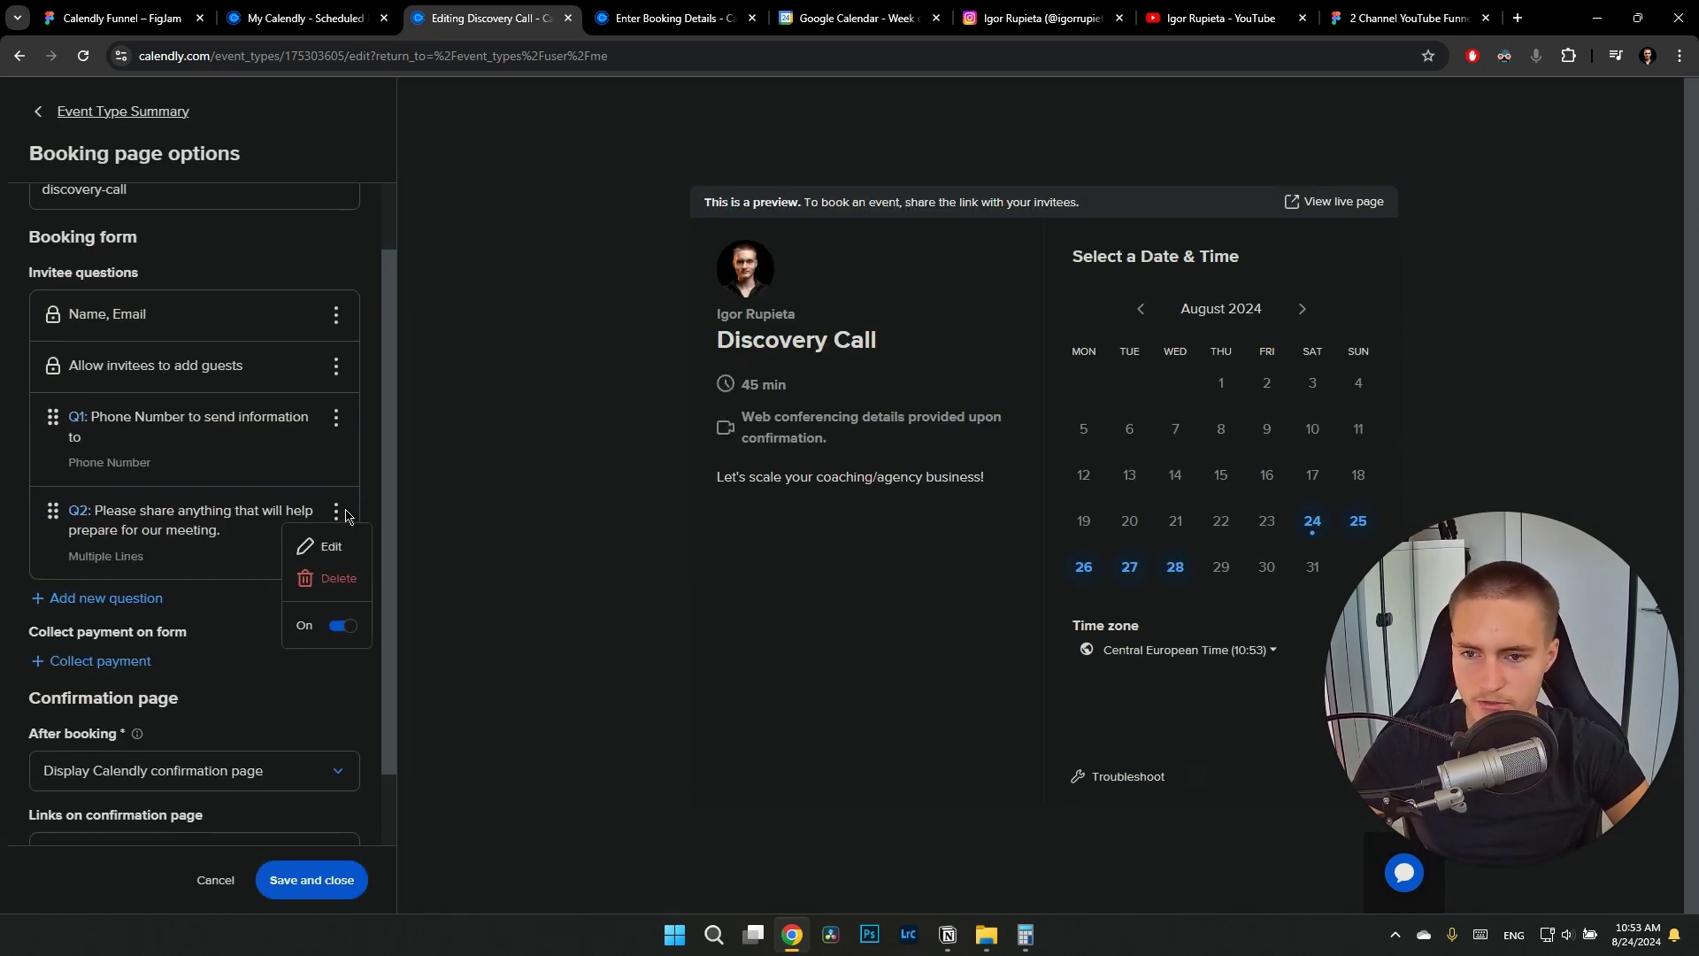
click(320, 575)
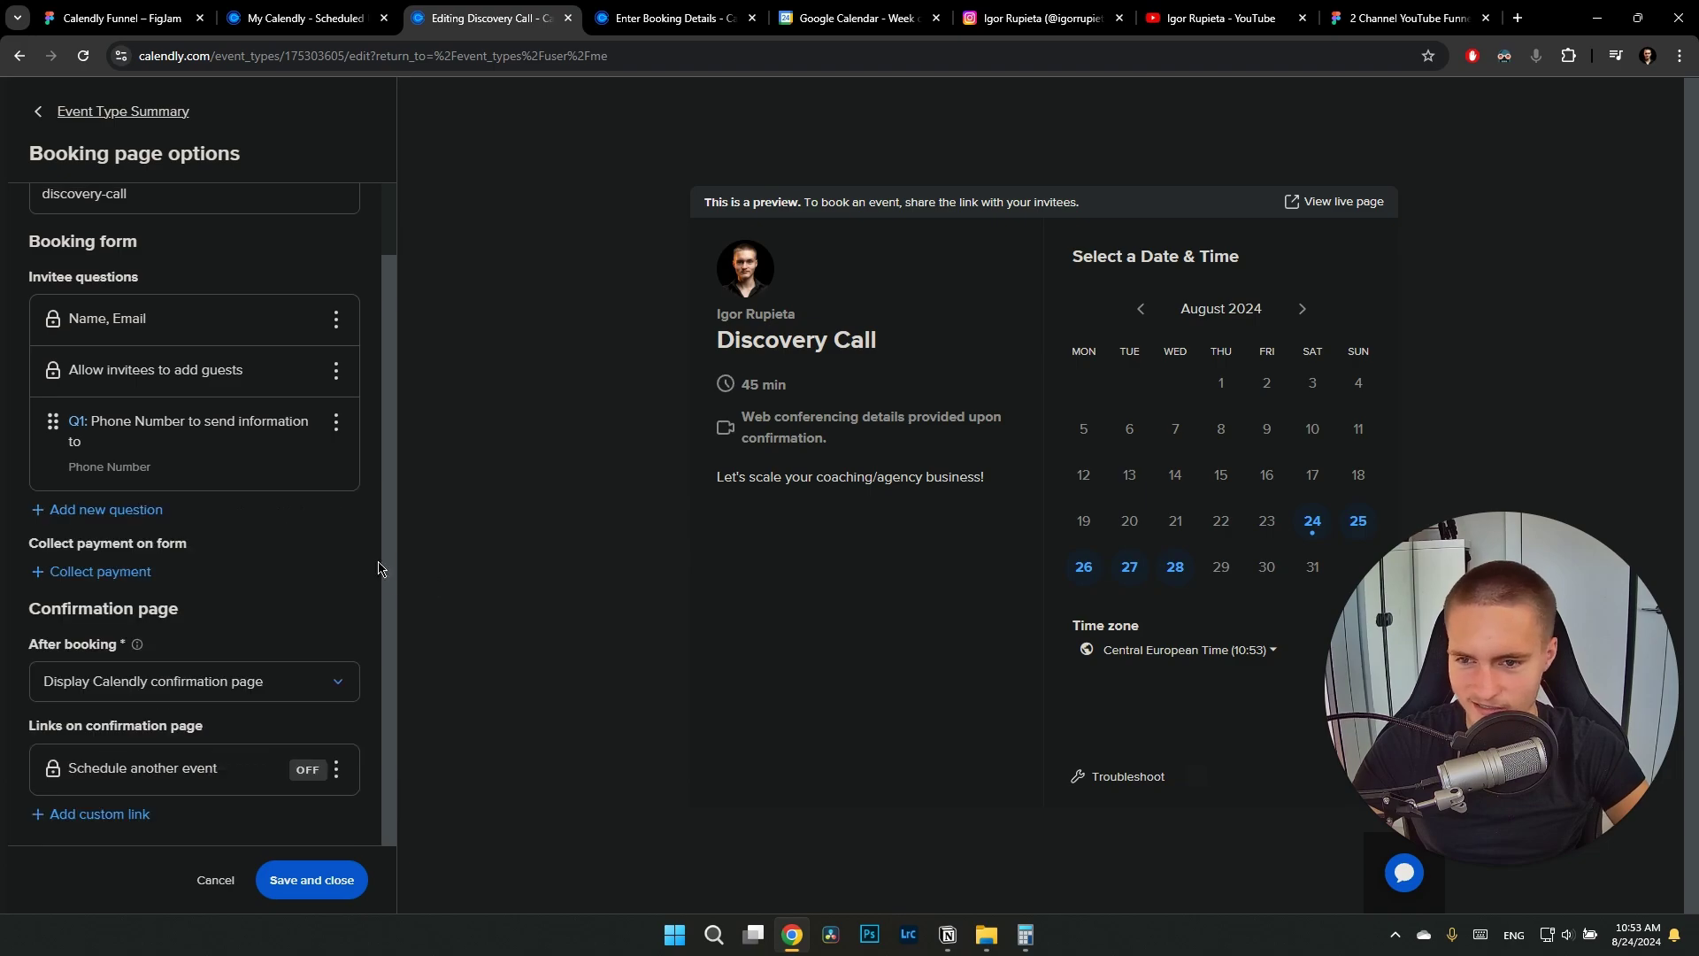
Compare the Roadmap Call form's video type question and its answer options with the Discovery Call's invitee questions
click(630, 17)
scroll(722, 256, down, 2)
click(537, 6)
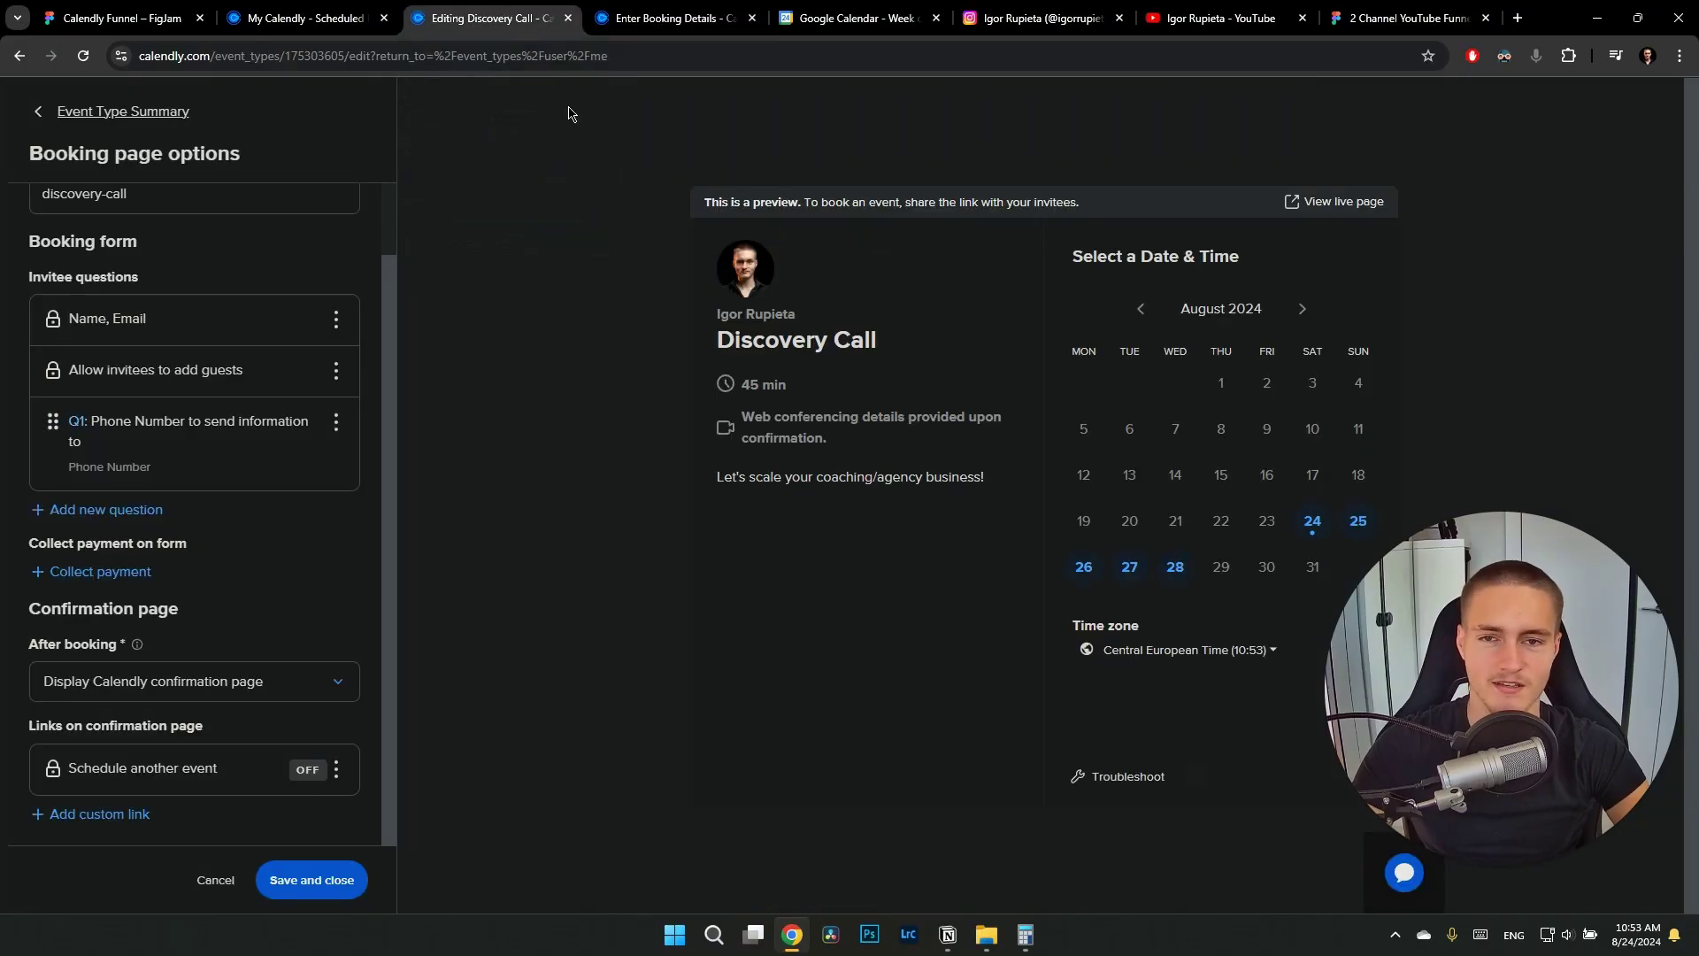
click(630, 11)
scroll(742, 282, up, 1)
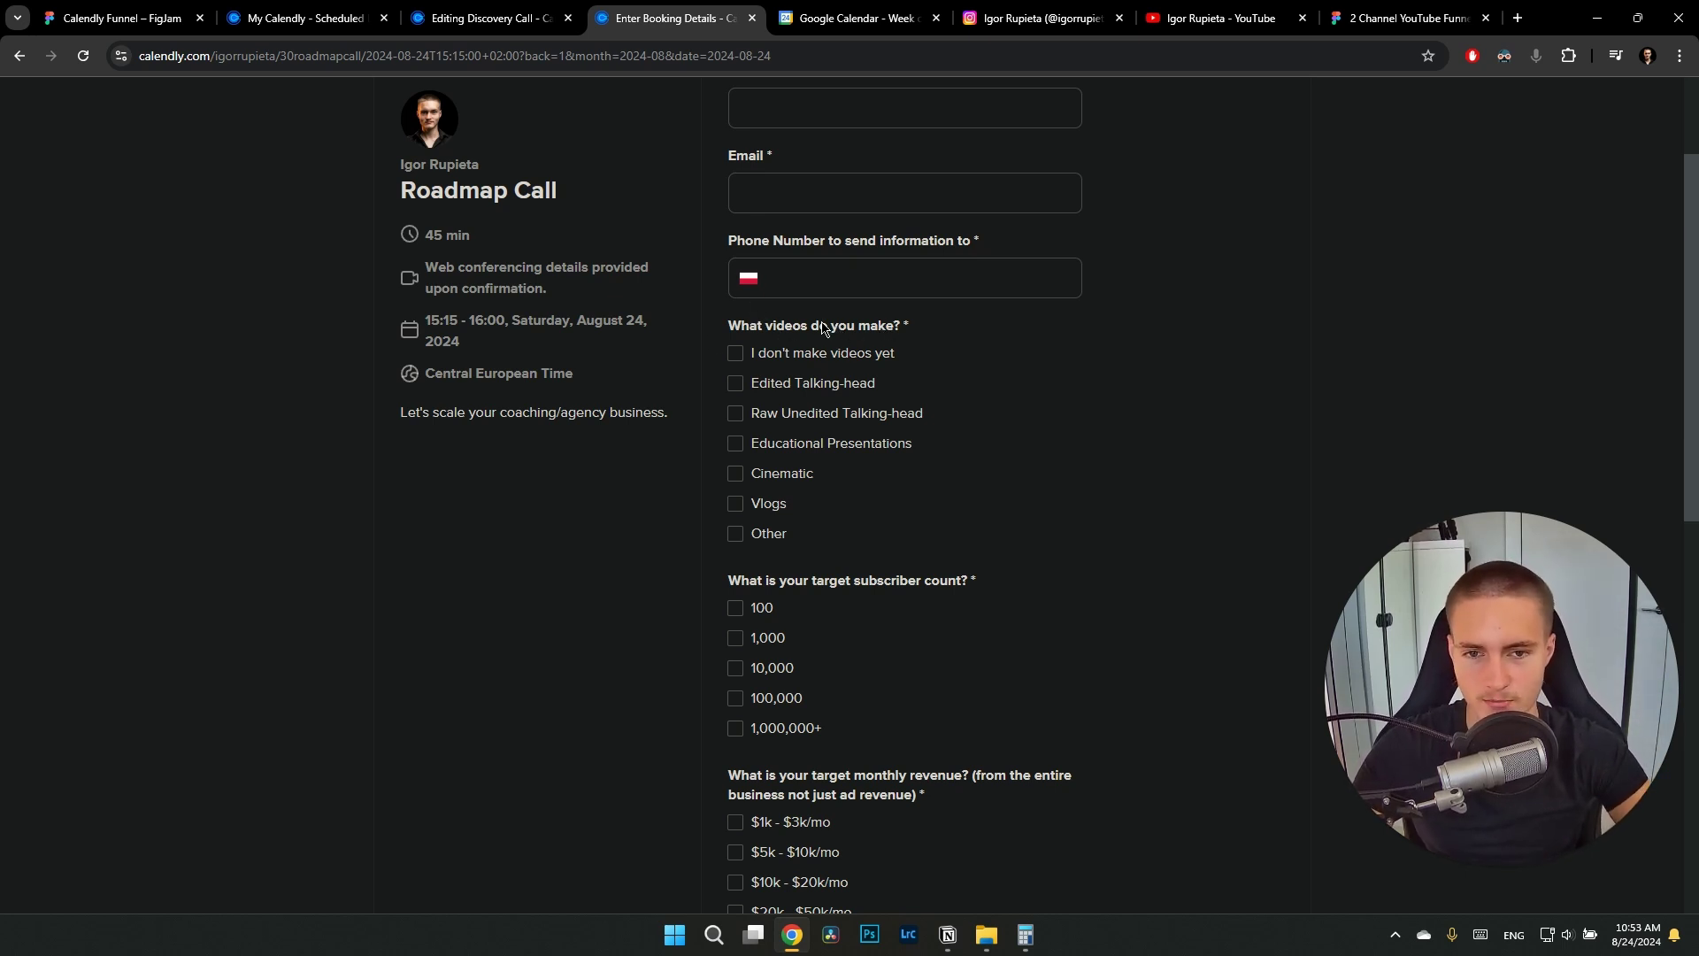
click(516, 12)
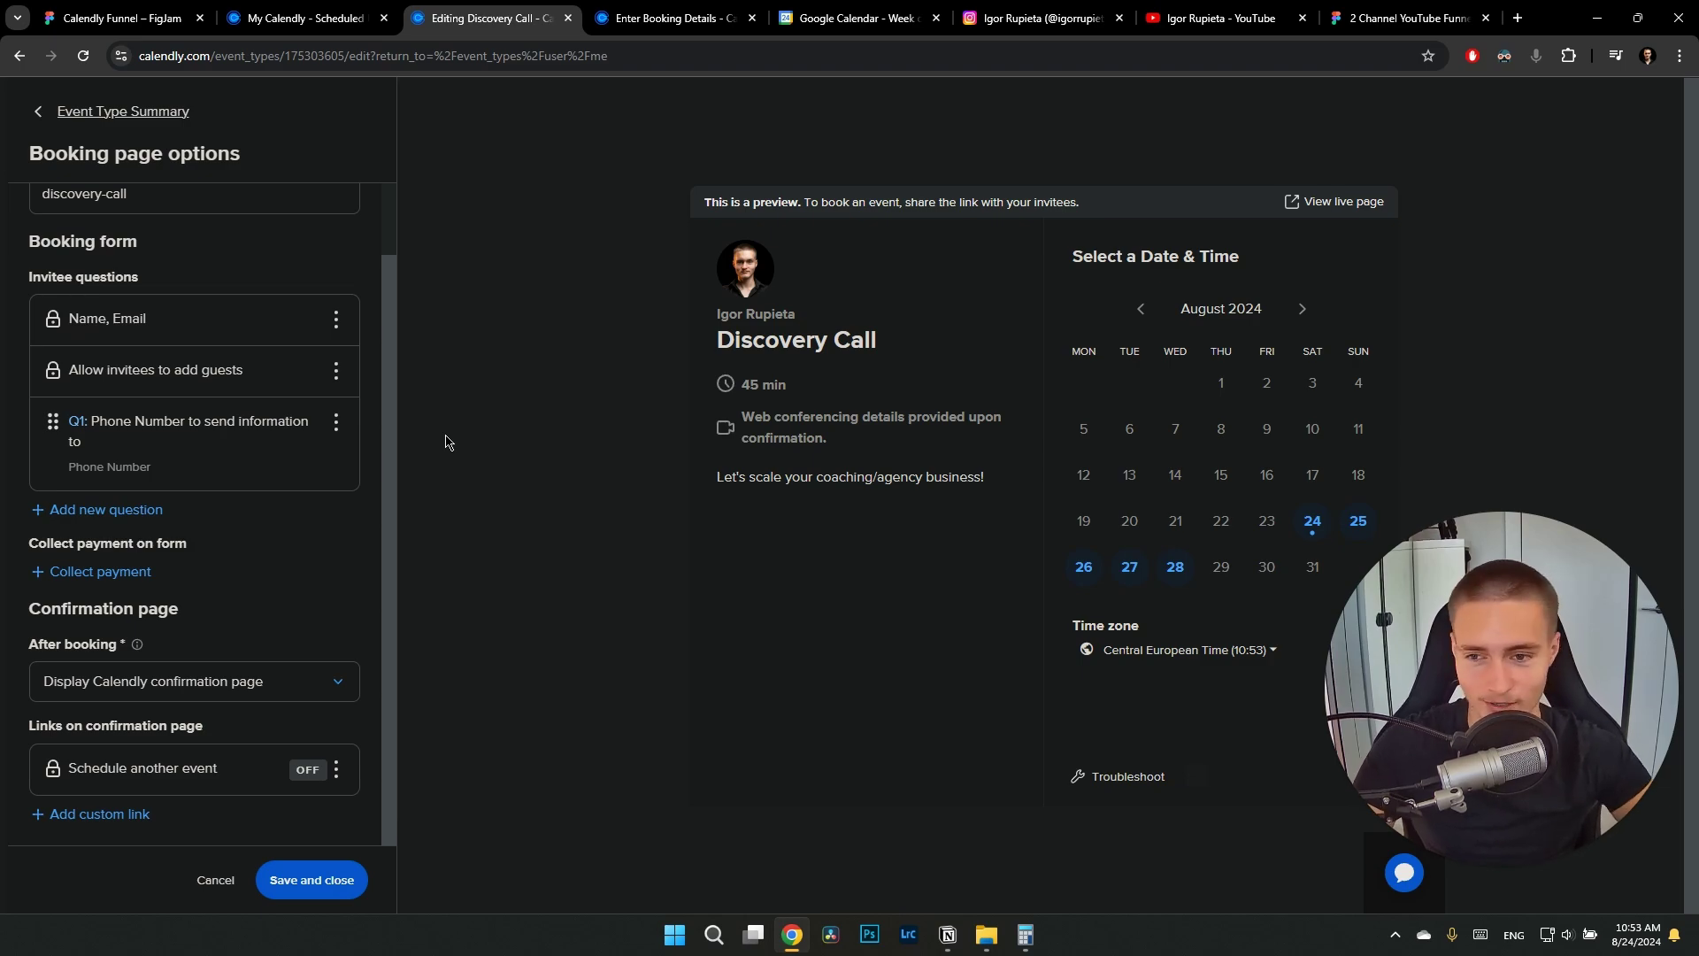
click(594, 7)
click(483, 11)
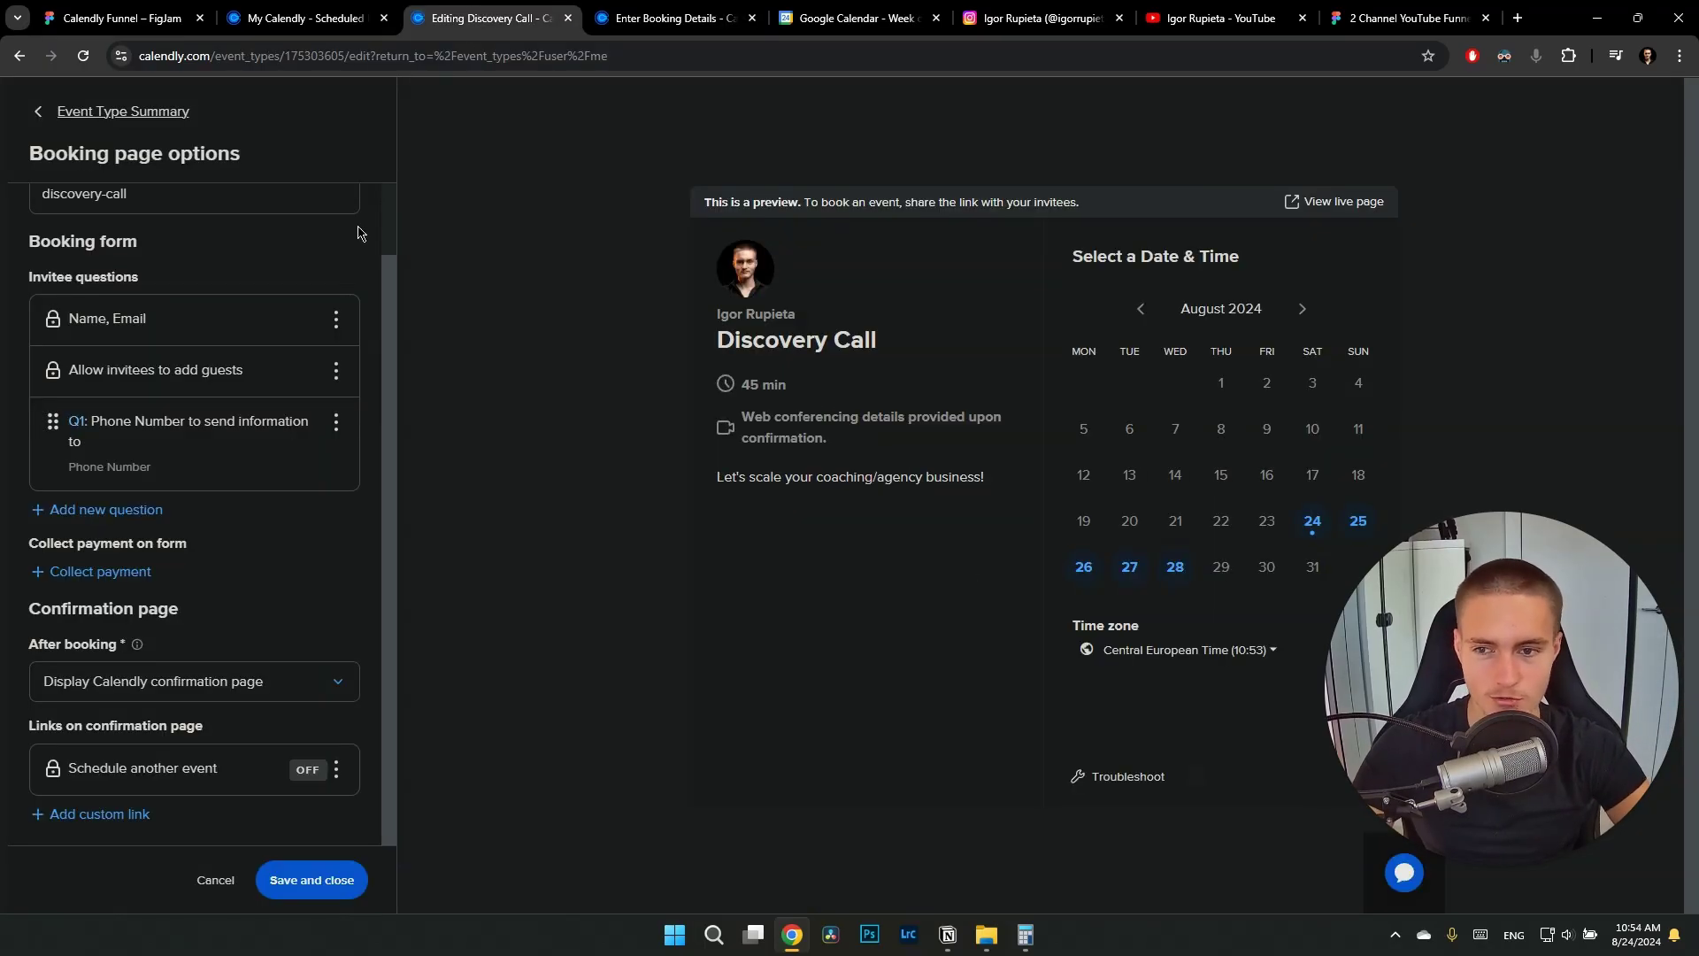
Draft a required invitee question "What videos do you make" with the Radio Buttons answer type
click(115, 512)
text(What )
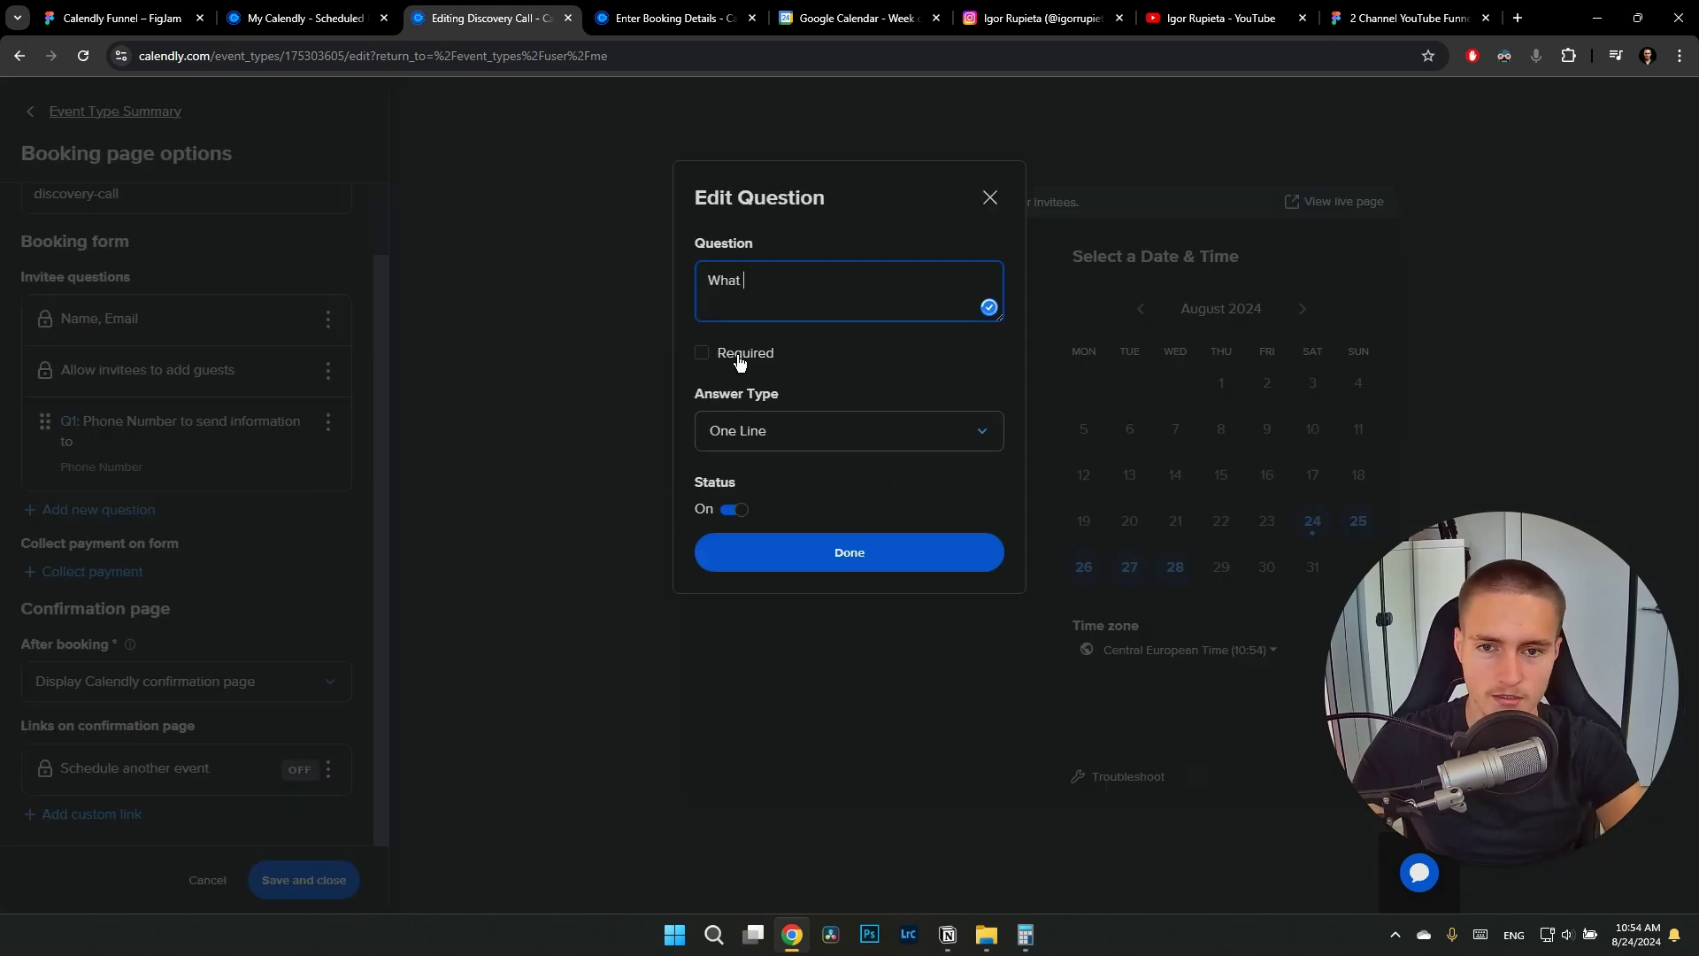
text(videos do you make)
click(739, 358)
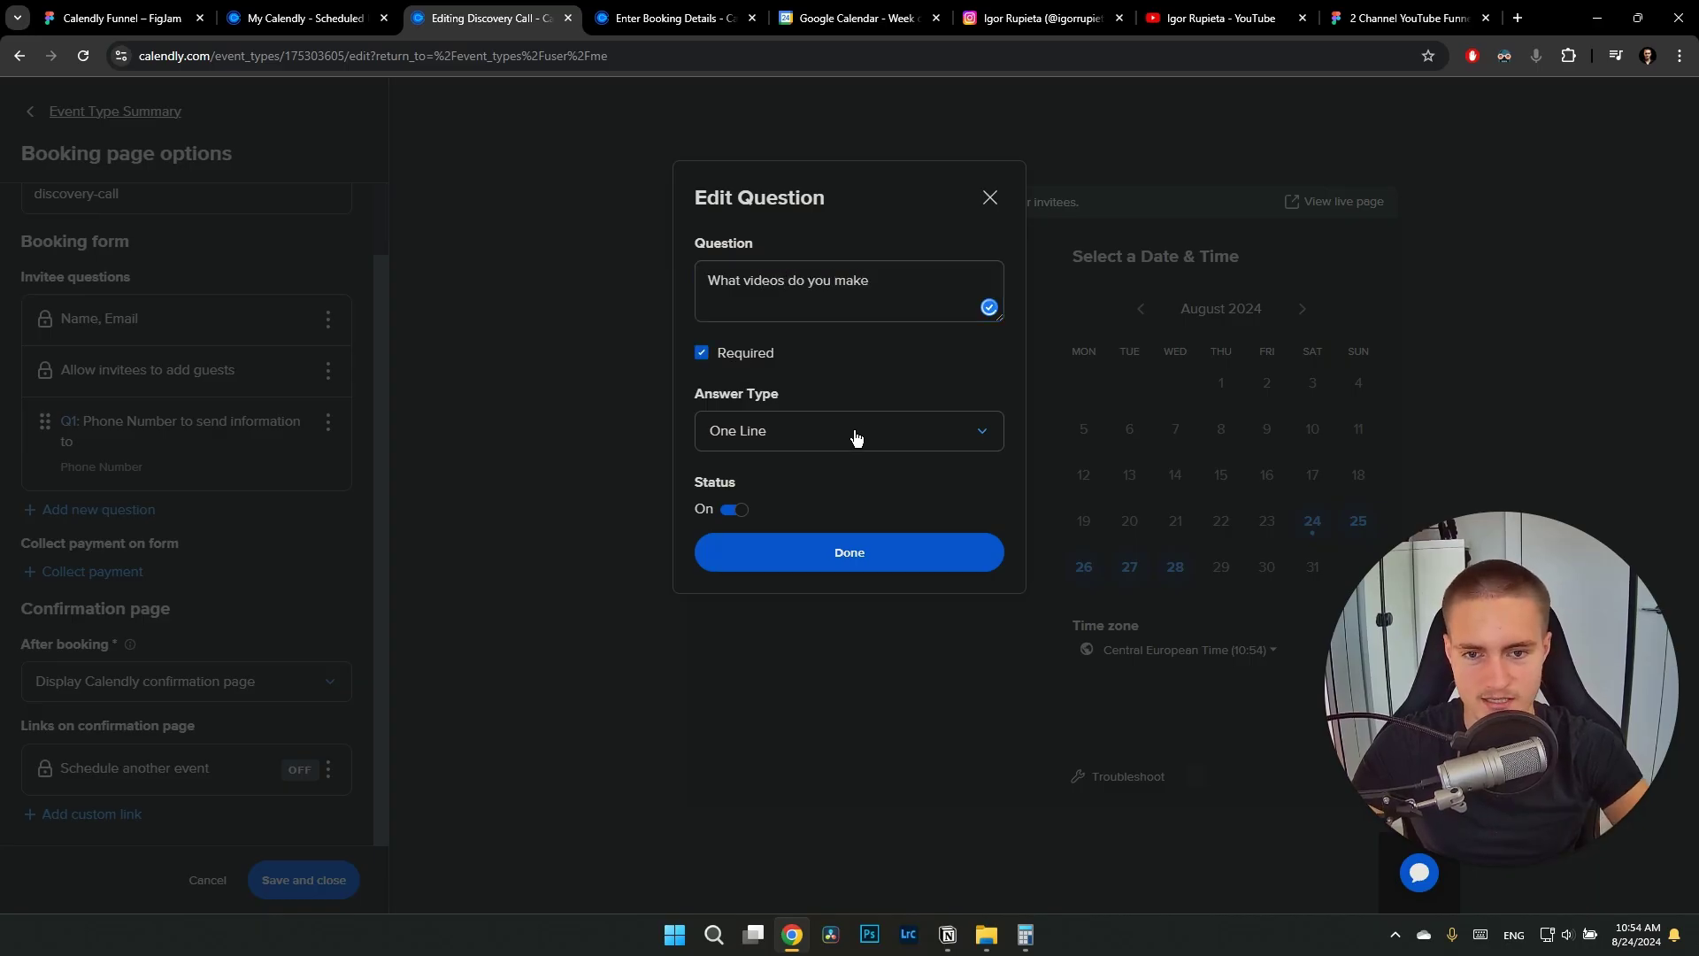
click(854, 432)
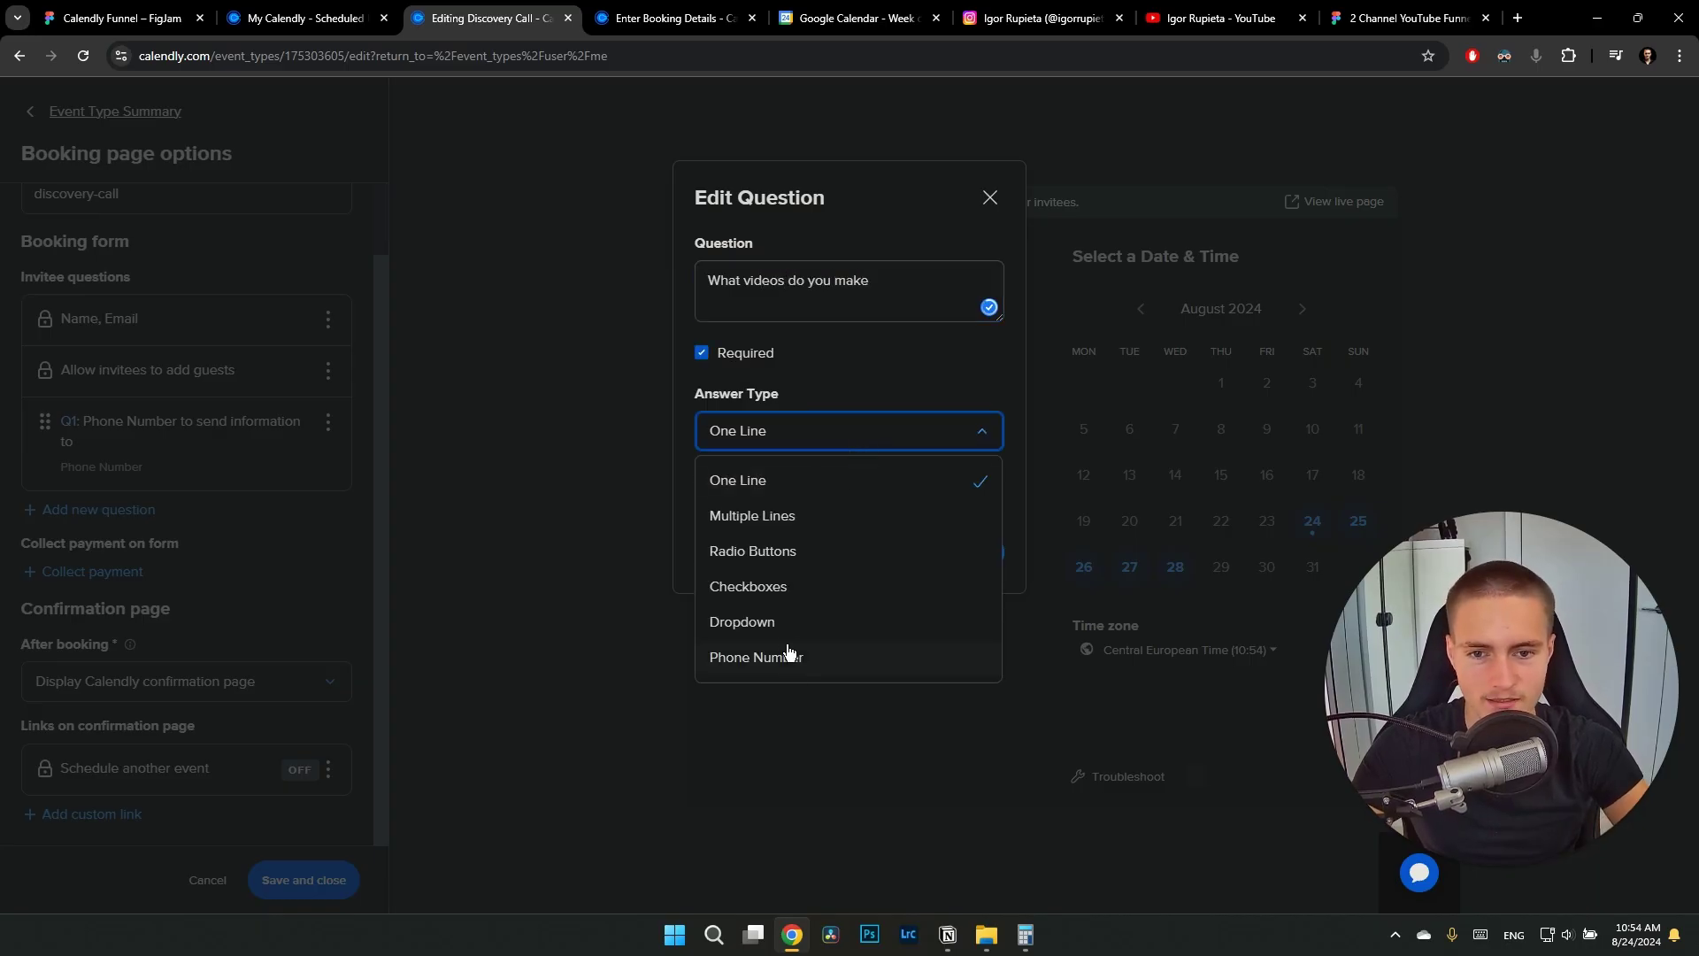
click(792, 563)
Try selecting the first three answers to "What videos do you make?" on the Roadmap Call form and clear them again
click(662, 19)
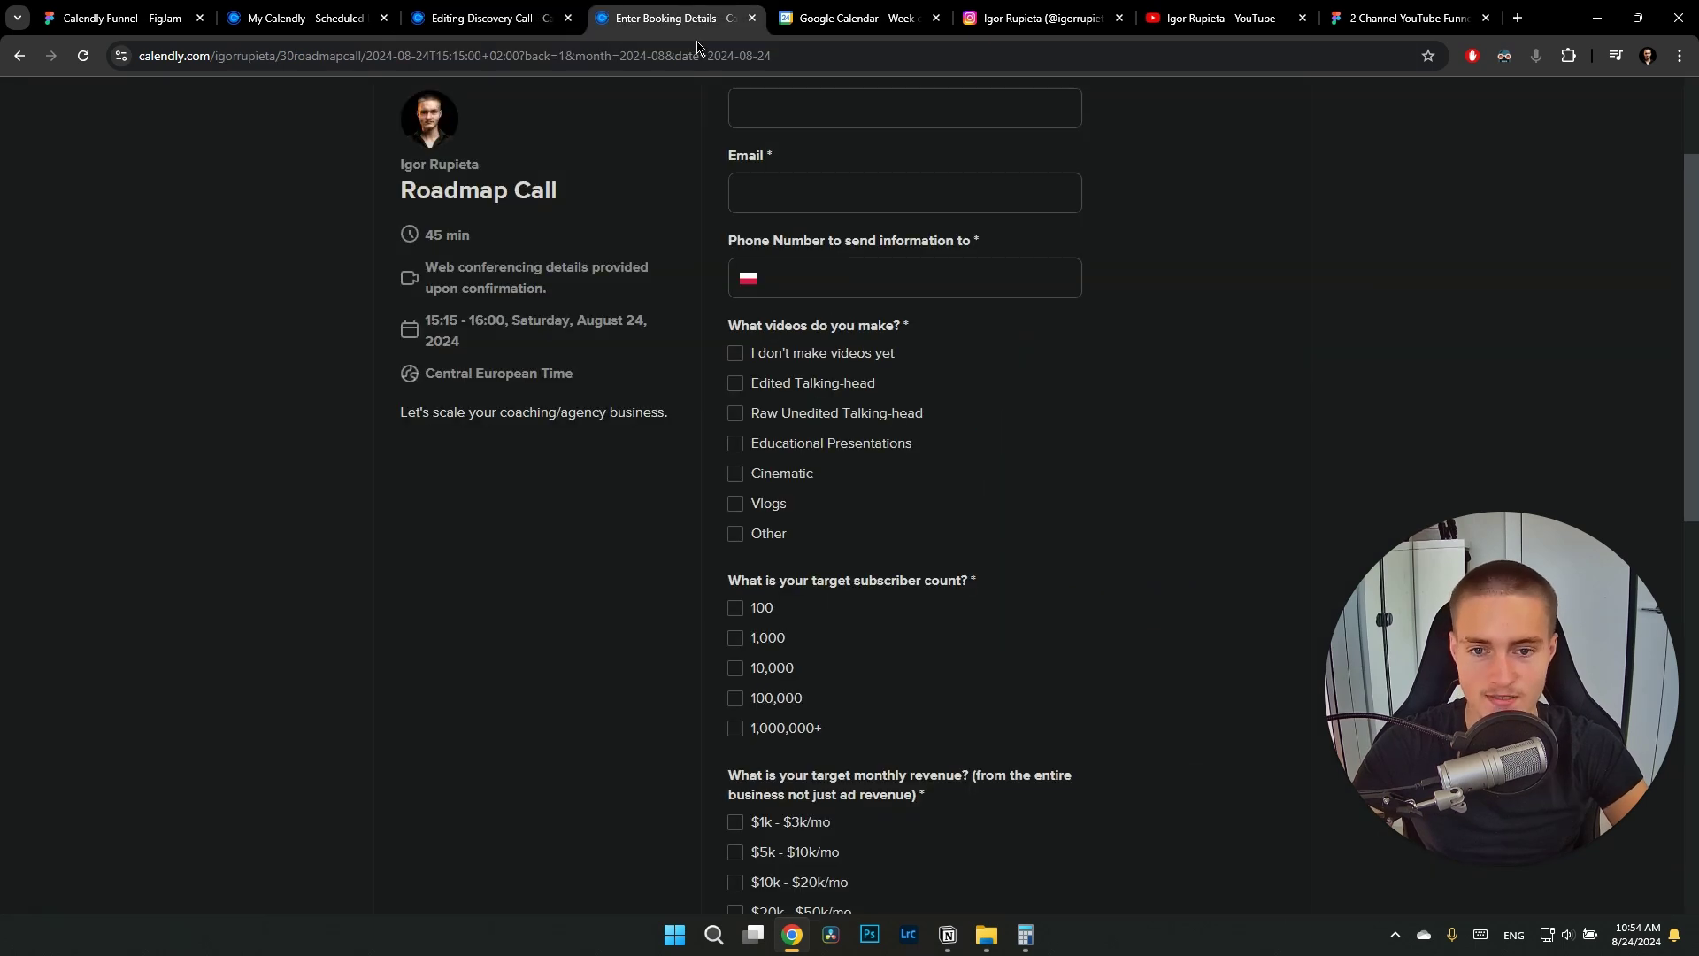
click(735, 353)
click(735, 383)
click(735, 414)
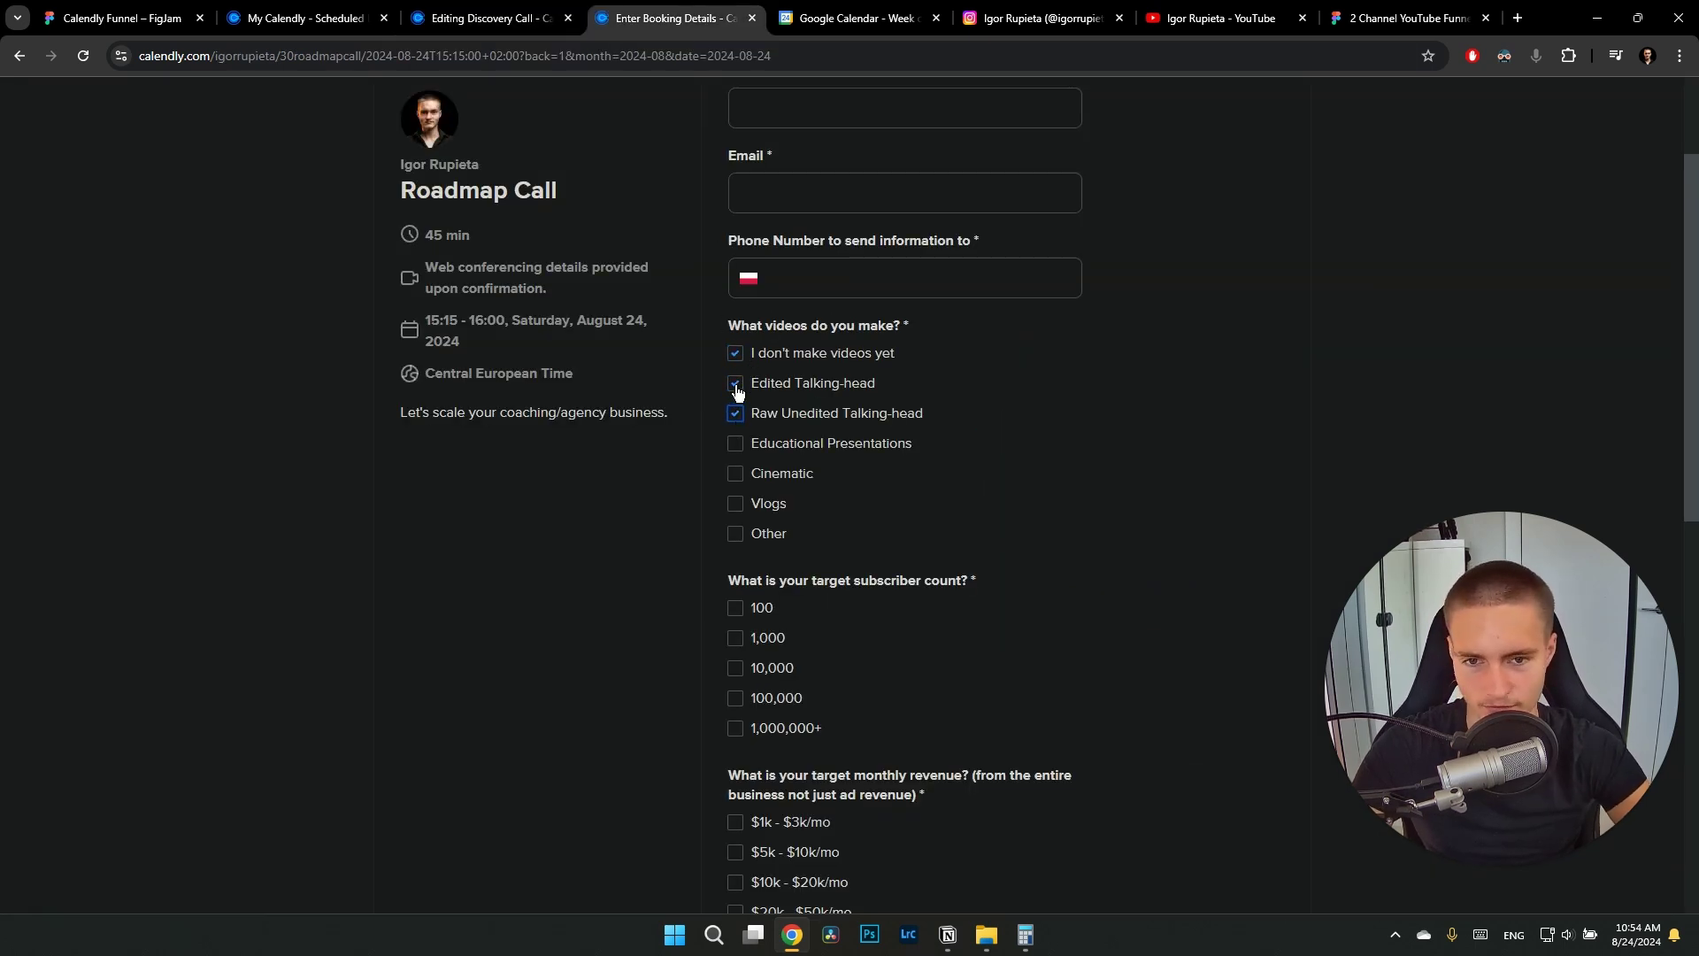
click(734, 353)
click(735, 383)
click(735, 413)
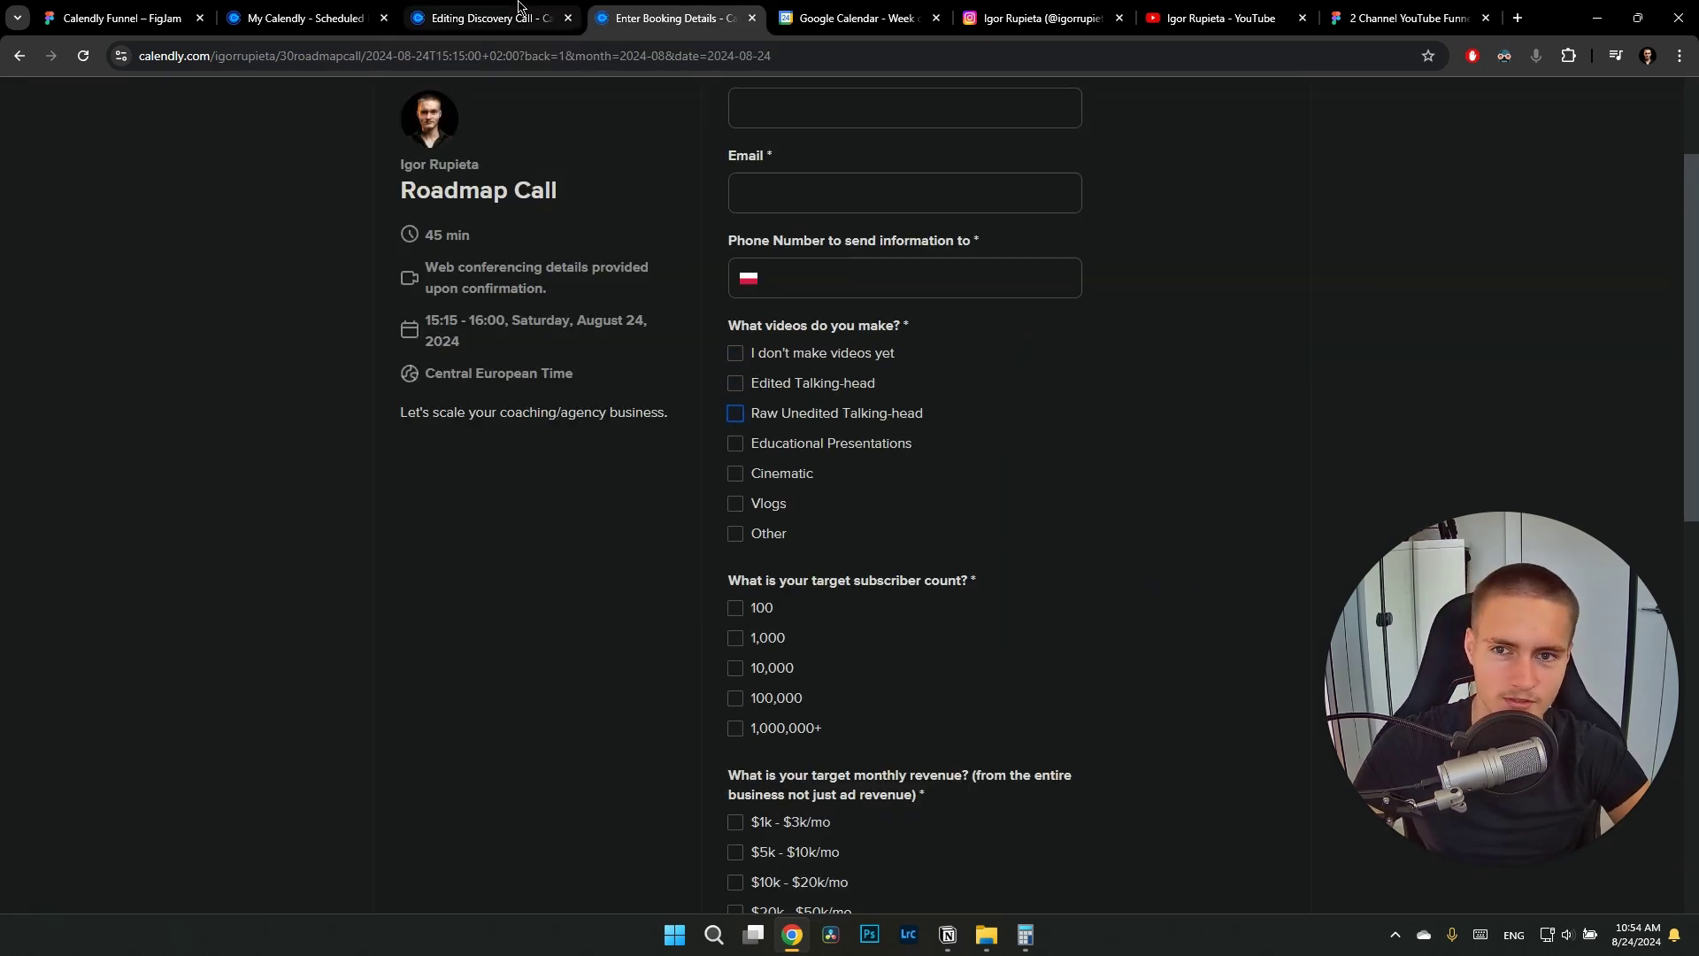
click(519, 11)
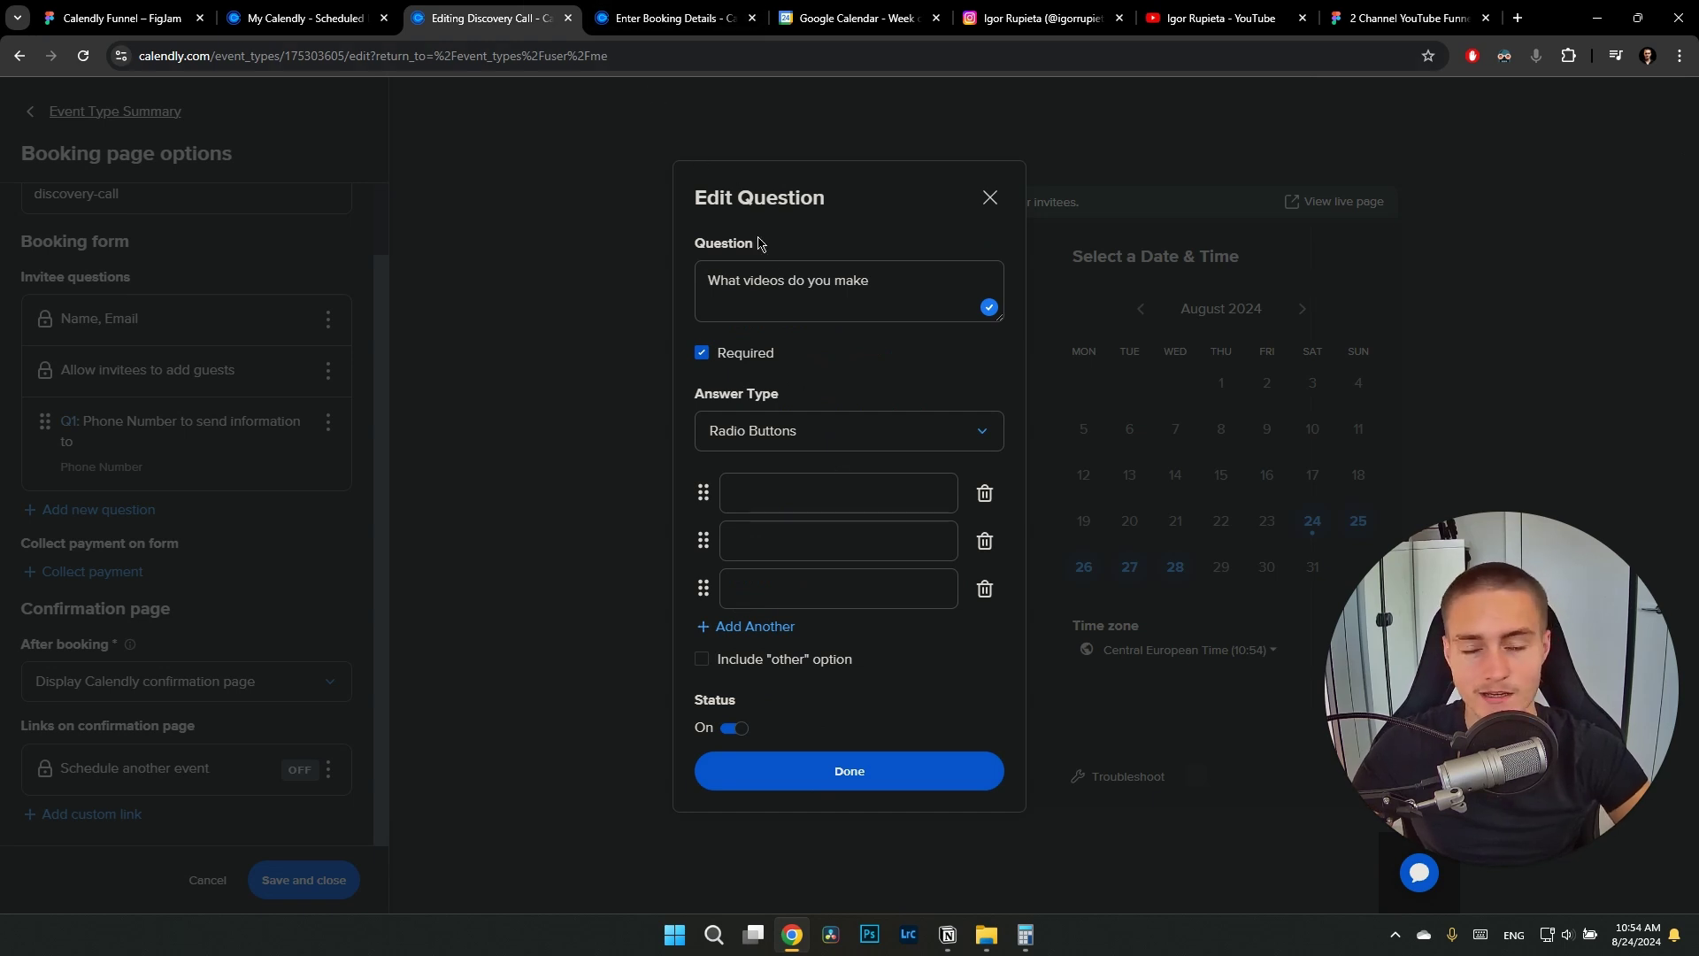
Try the One Line and Radio Buttons answer types for the drafted video question and discard it unsaved
click(807, 428)
click(786, 479)
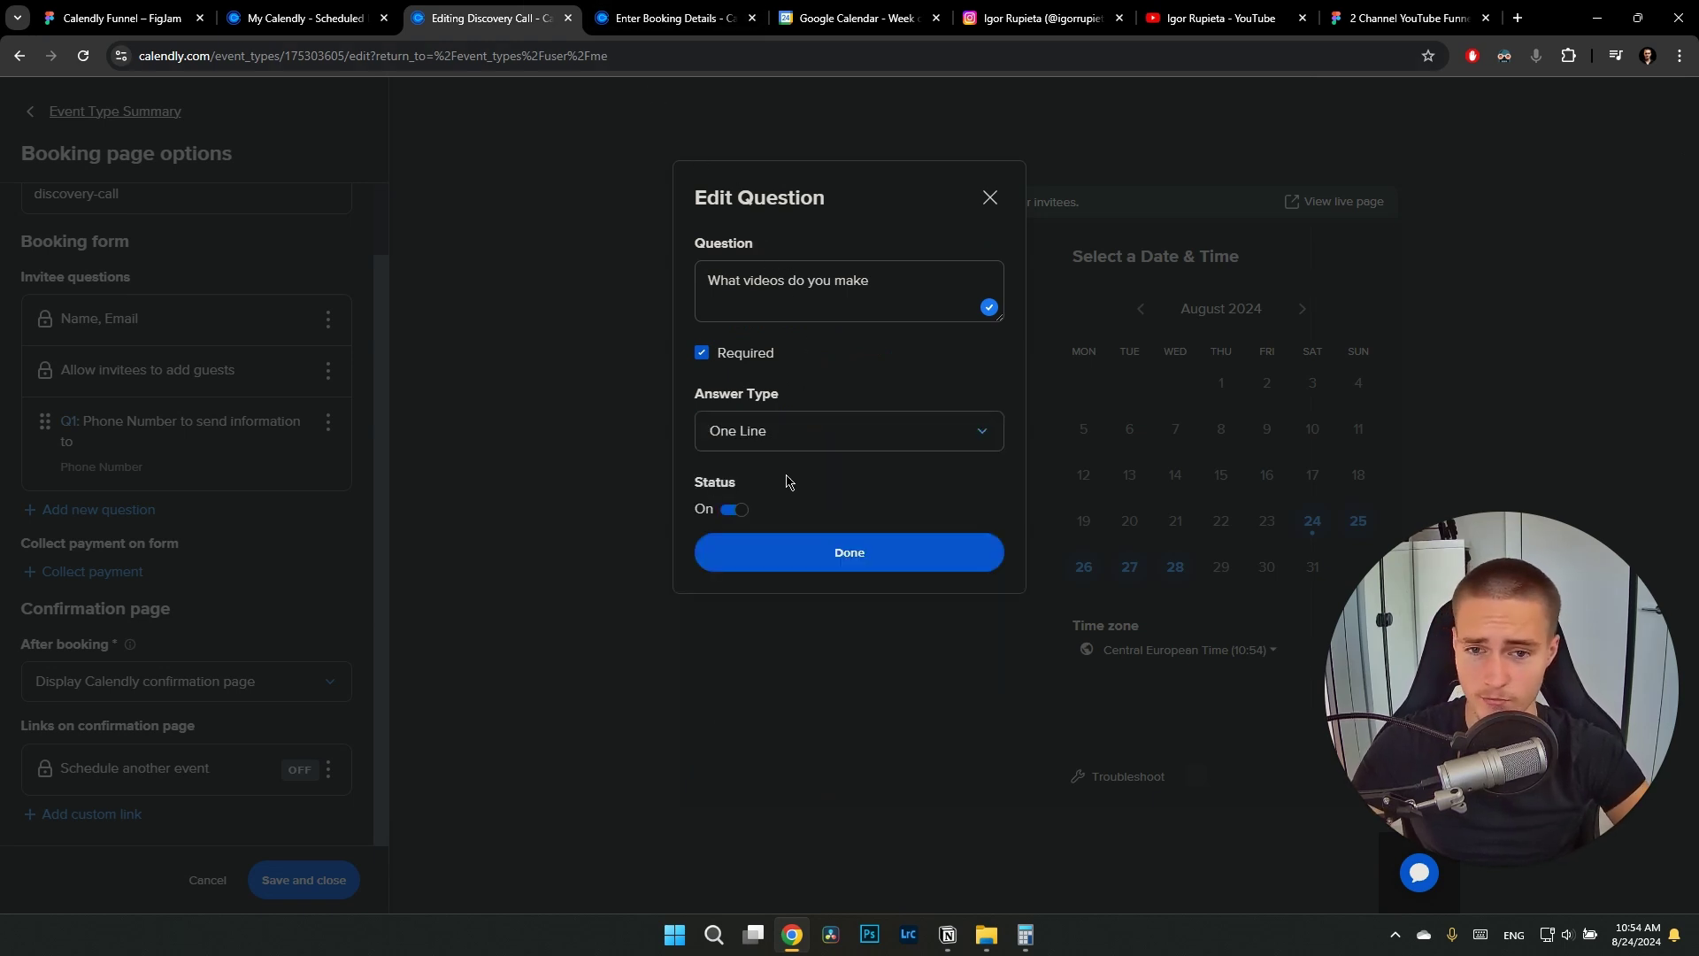
double_click(815, 447)
click(815, 440)
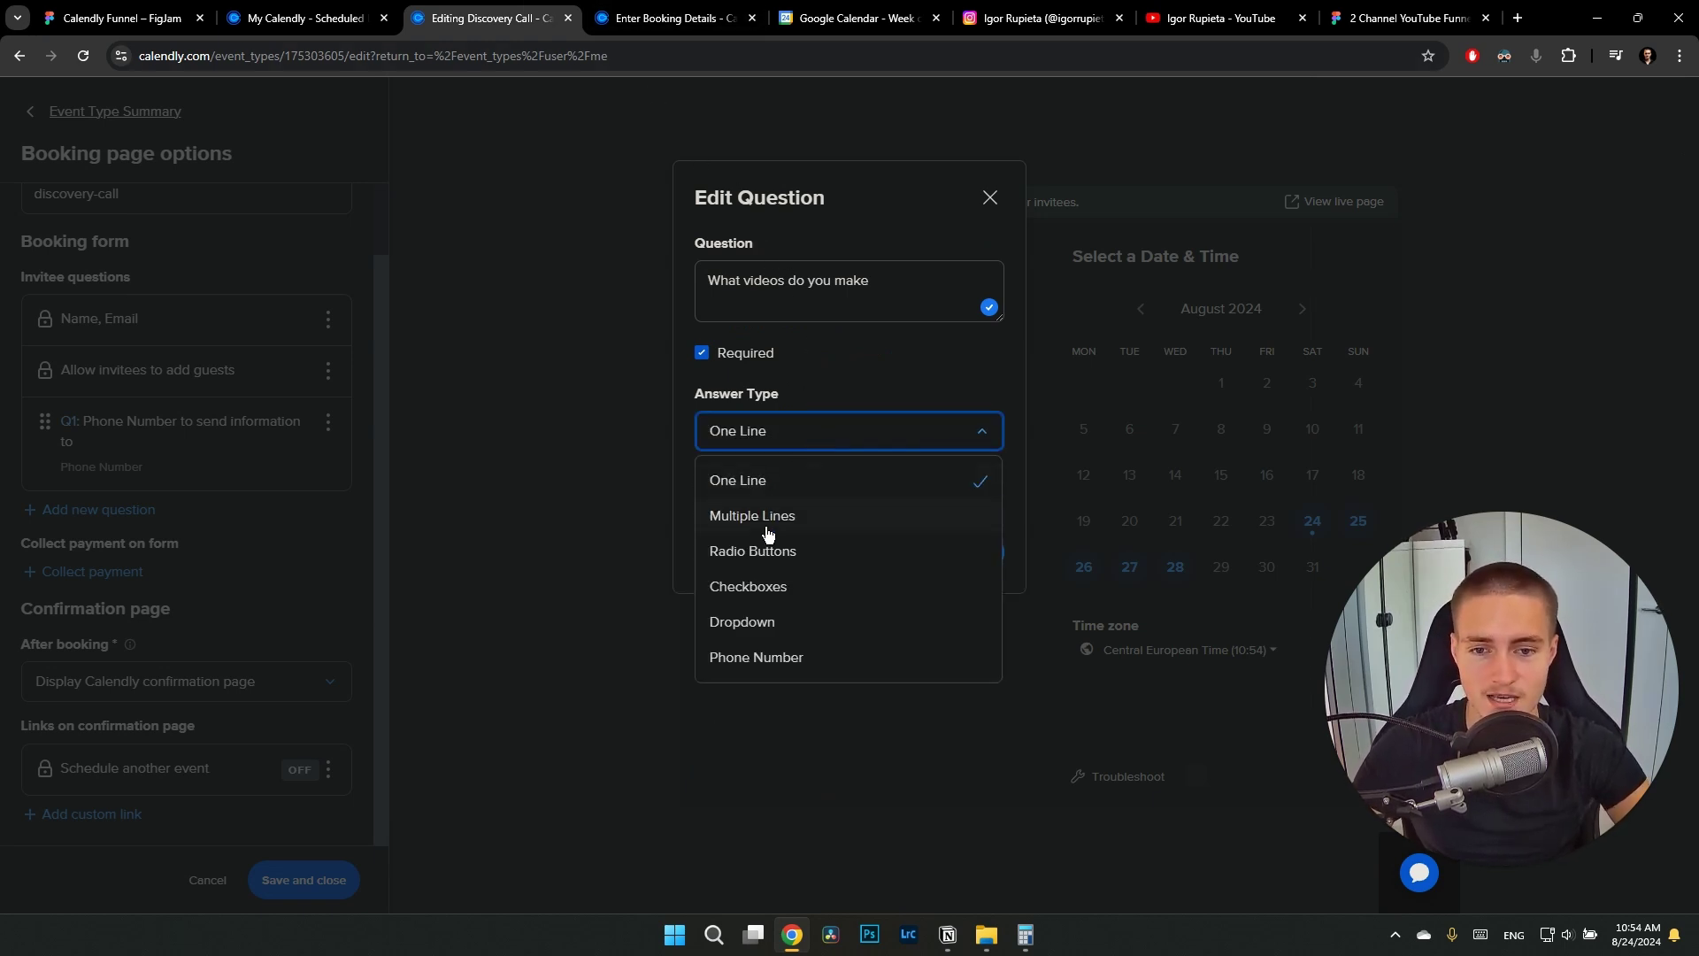
click(766, 547)
click(671, 26)
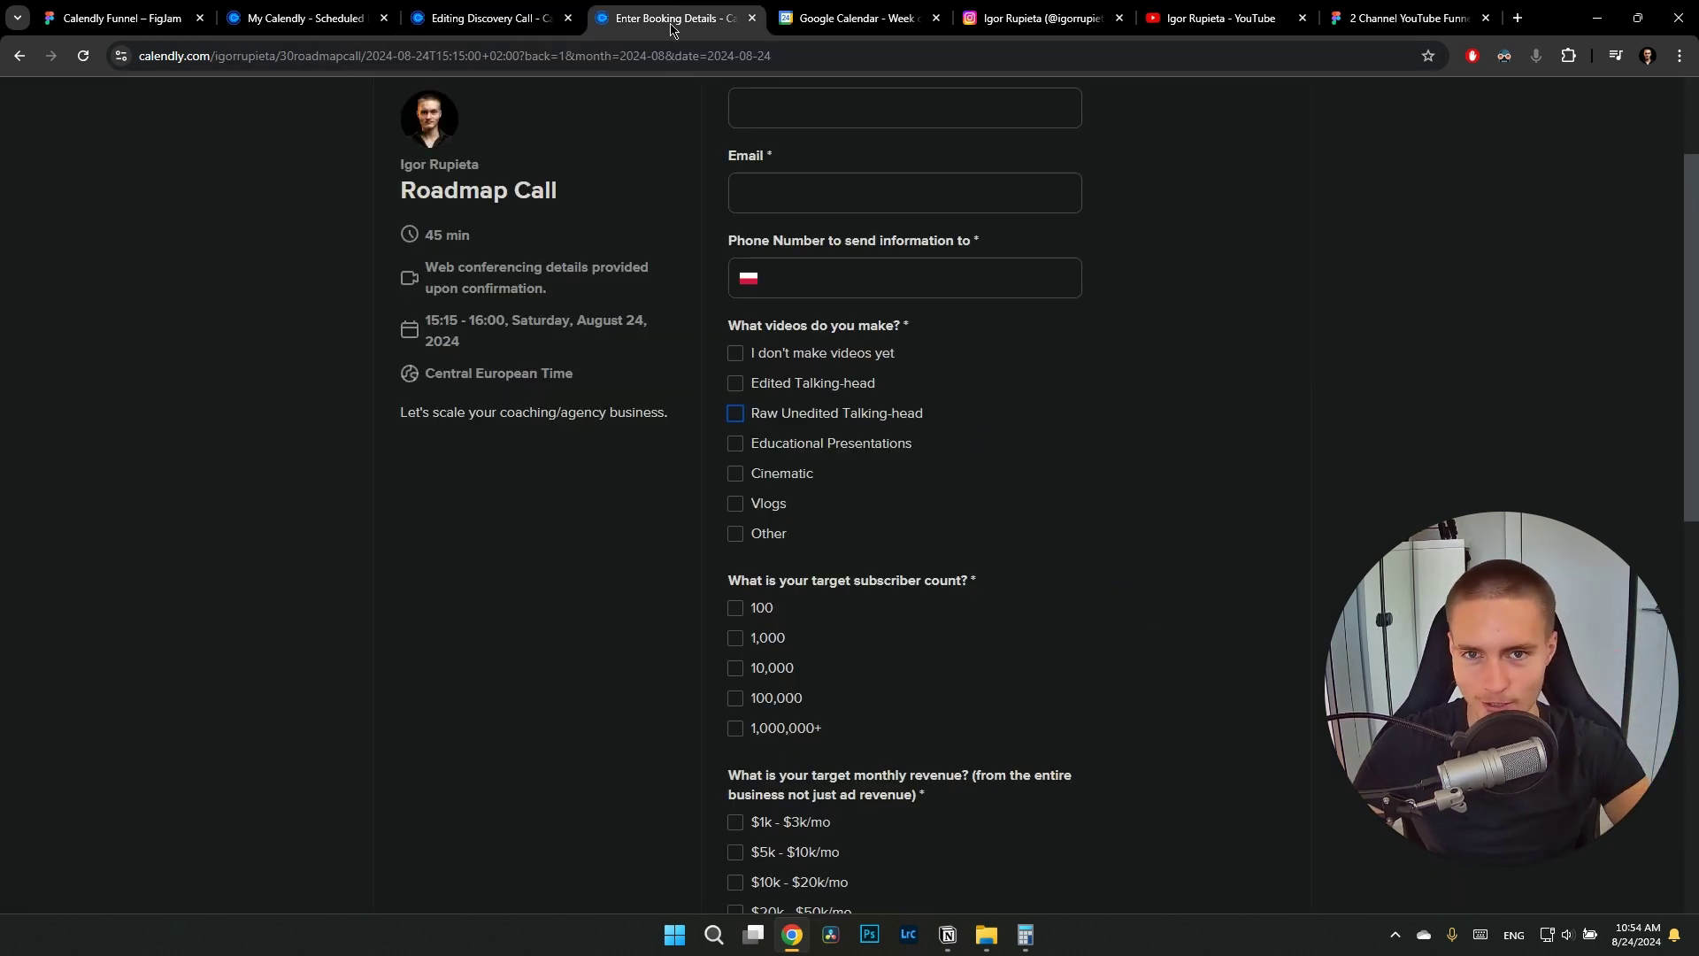
click(560, 7)
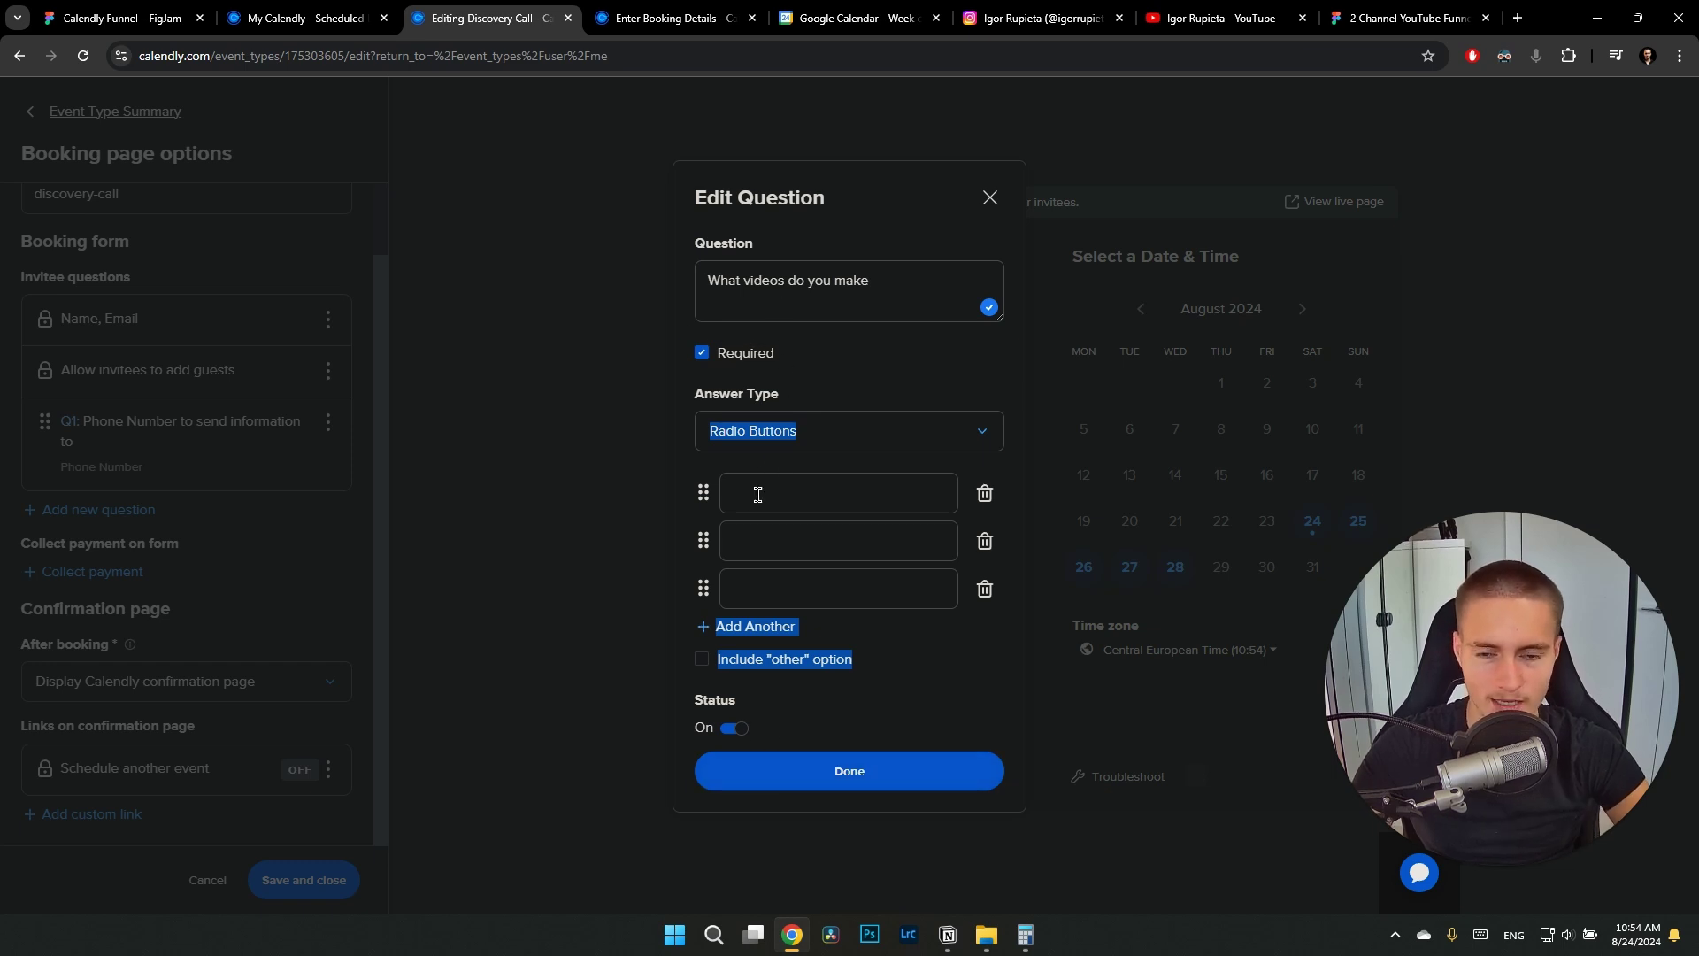
click(990, 198)
Examine the Roadmap Call form's questions about target subscriber count and target monthly revenue
click(668, 16)
scroll(702, 414, down, 2)
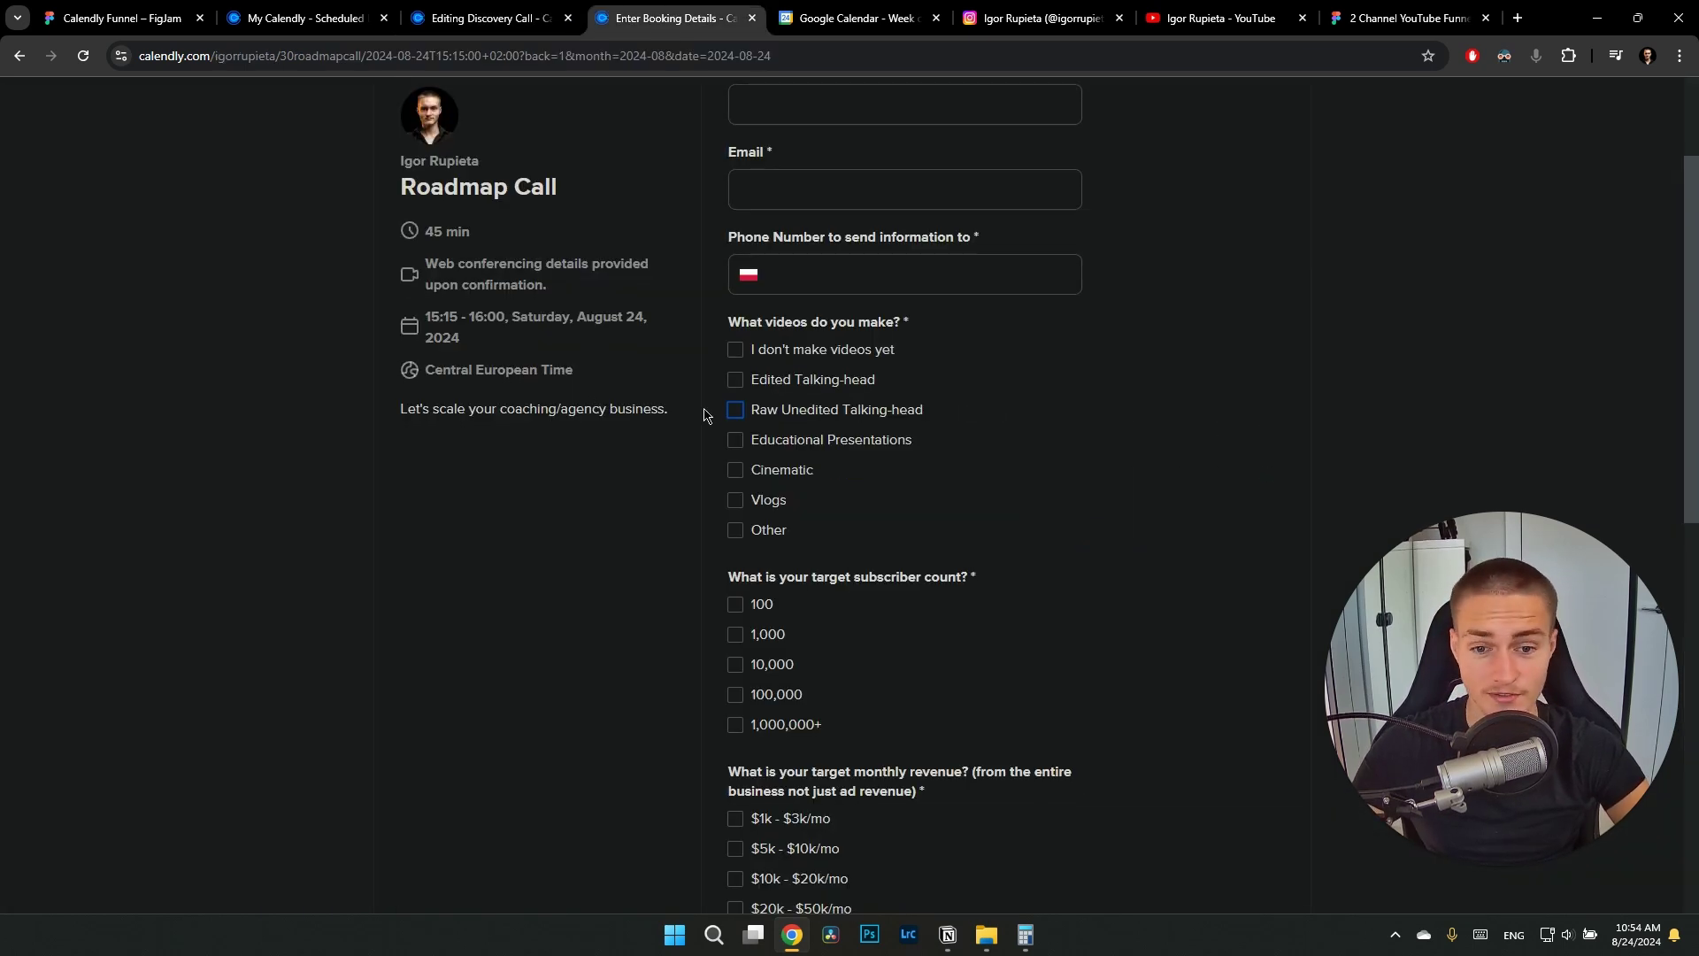
scroll(703, 425, up, 1)
scroll(698, 436, down, 3)
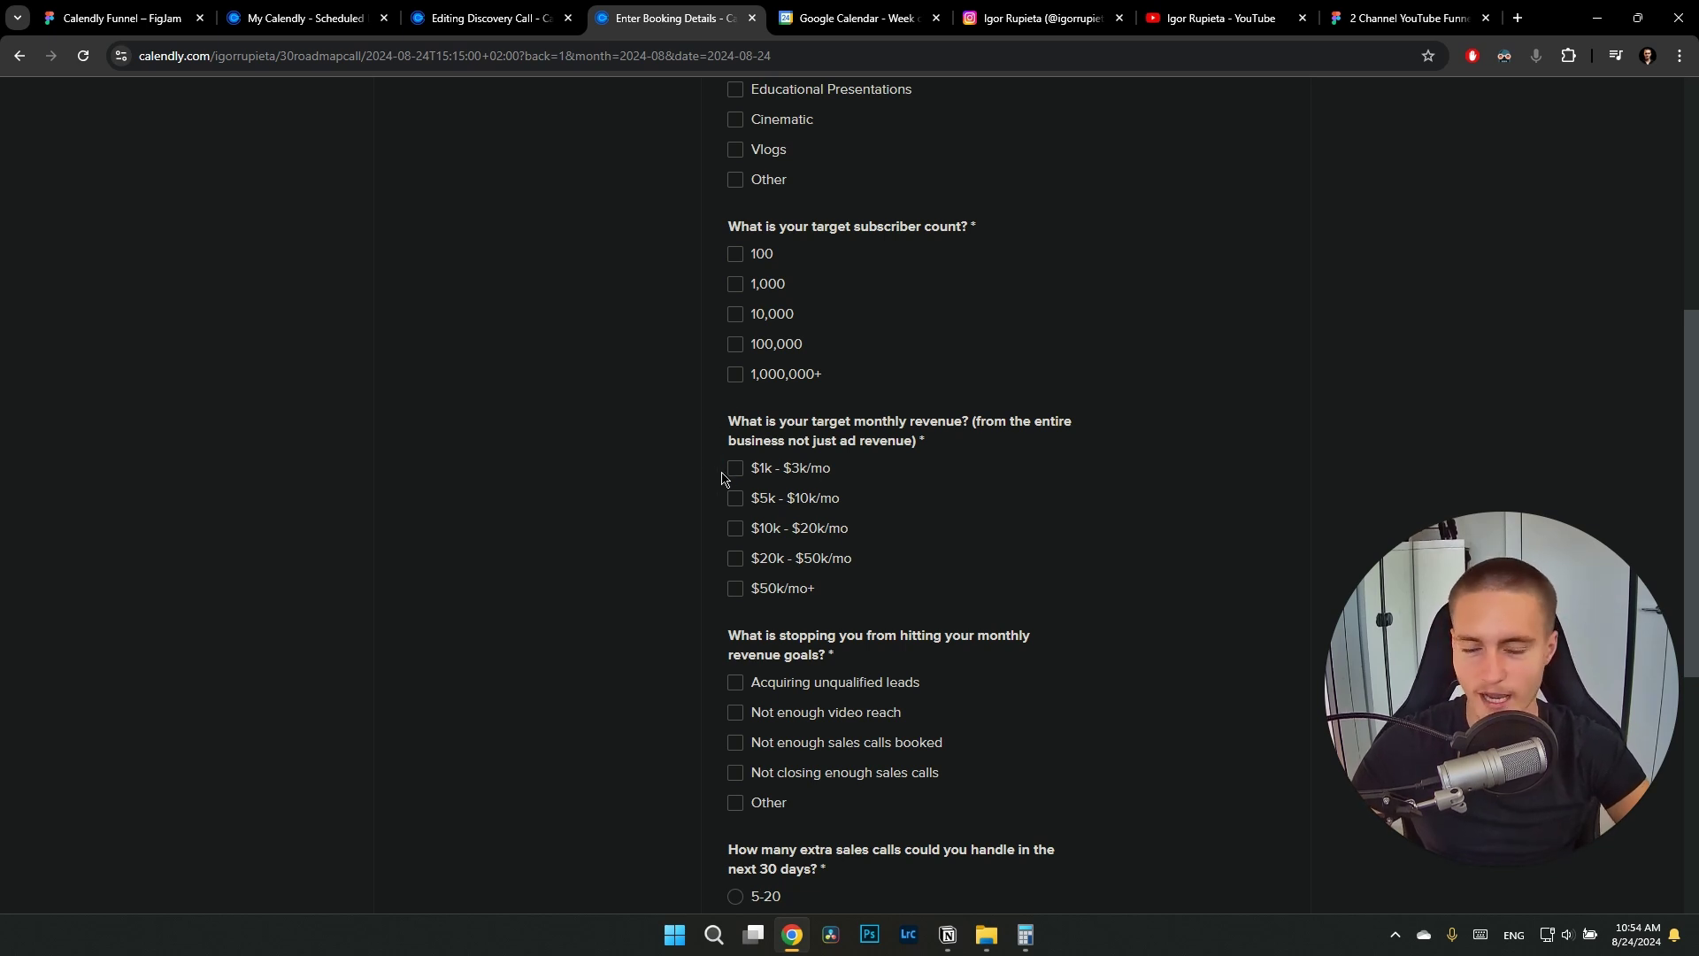
scroll(719, 478, up, 1)
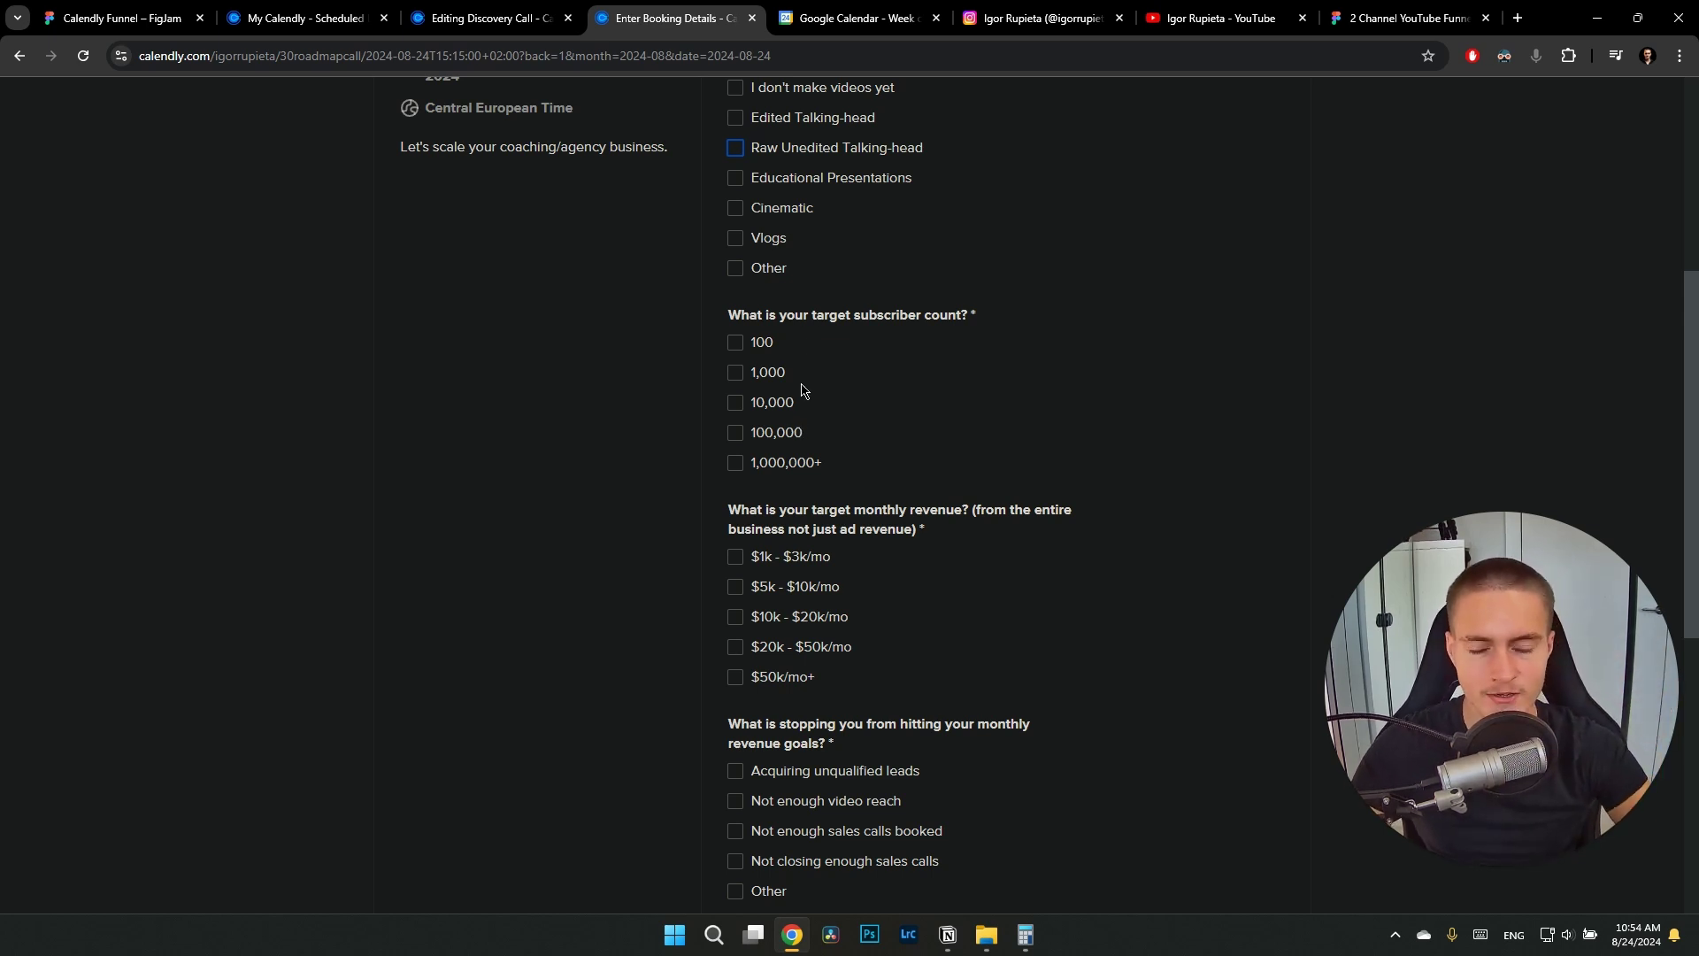
drag(741, 317, 1038, 309)
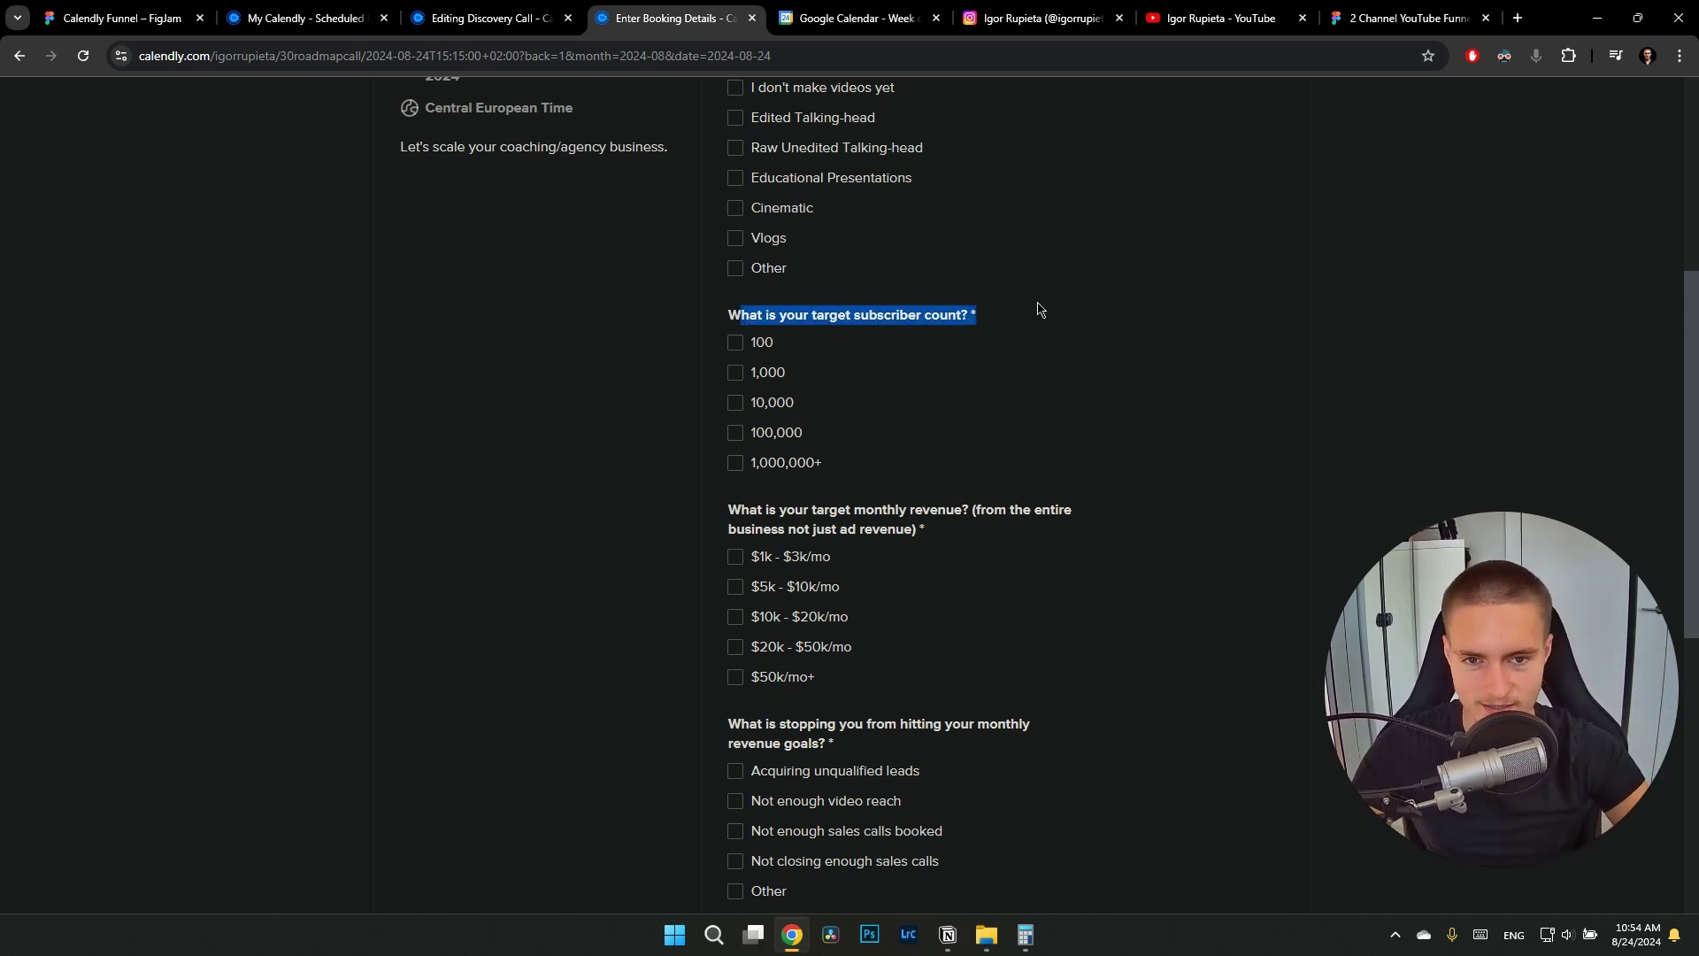
click(1047, 344)
drag(731, 510, 967, 493)
click(974, 496)
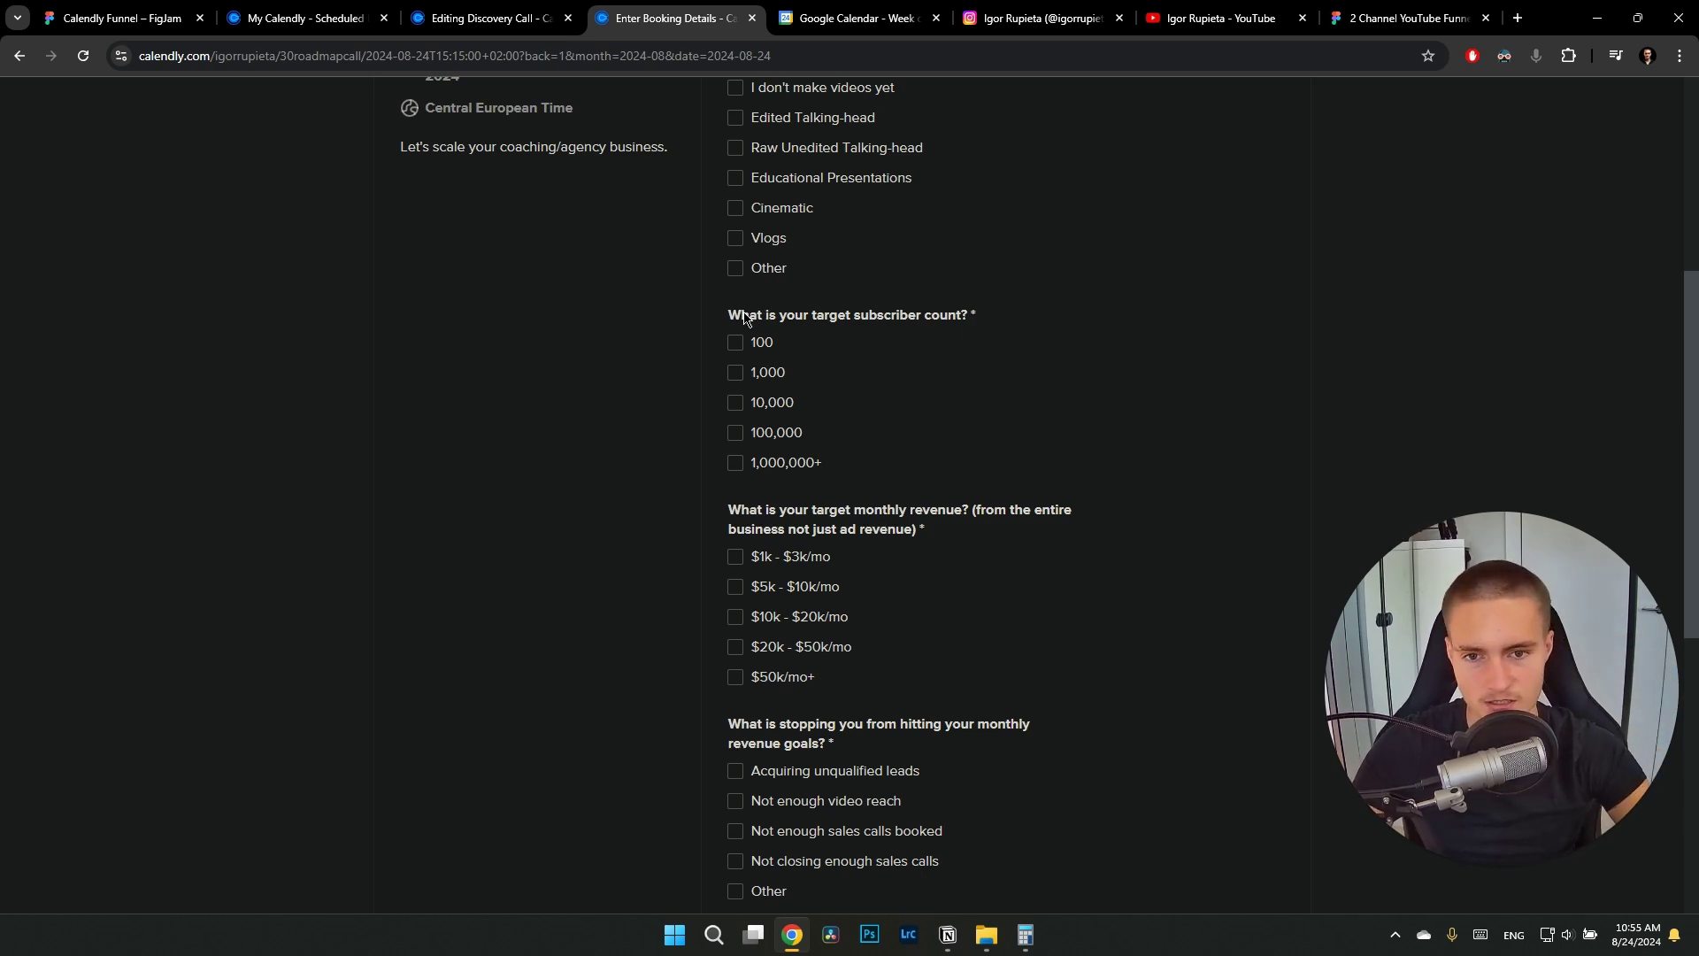
Review how the Roadmap Call form progresses from subscriber and revenue targets to revenue obstacles, extra sales calls and the decision maker
drag(742, 315, 1019, 320)
click(1063, 326)
scroll(1063, 326, down, 2)
scroll(1027, 380, down, 2)
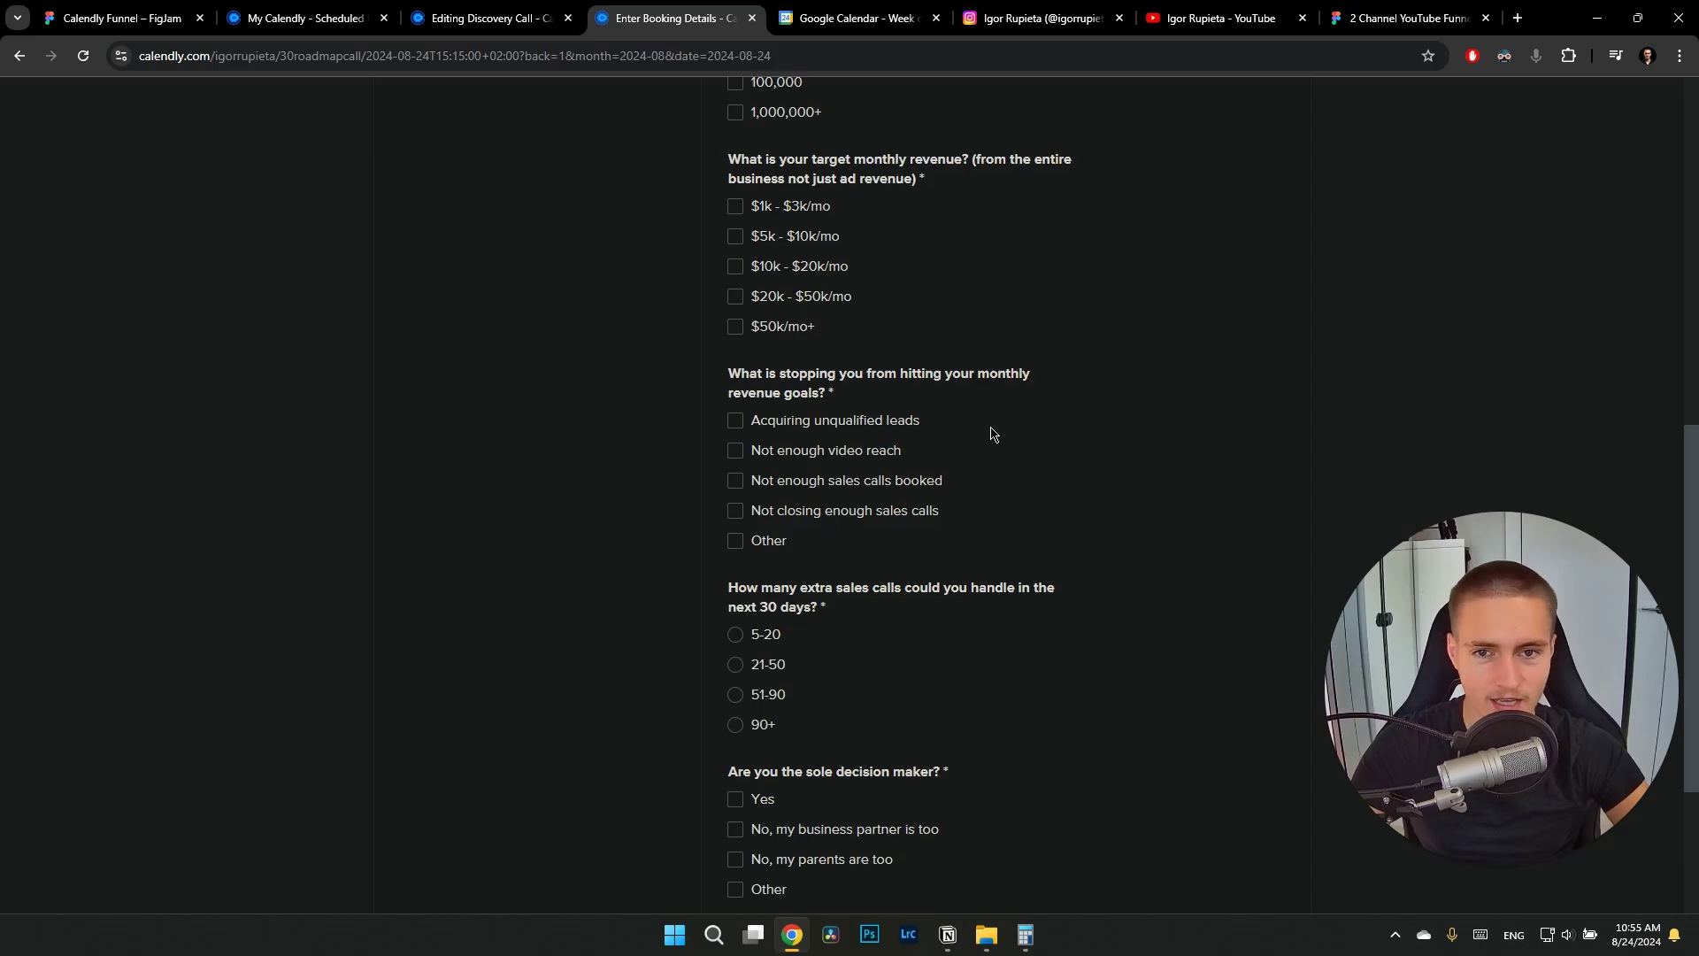
scroll(991, 433, up, 1)
drag(741, 472, 1020, 464)
click(1112, 478)
scroll(856, 522, up, 2)
scroll(814, 518, down, 3)
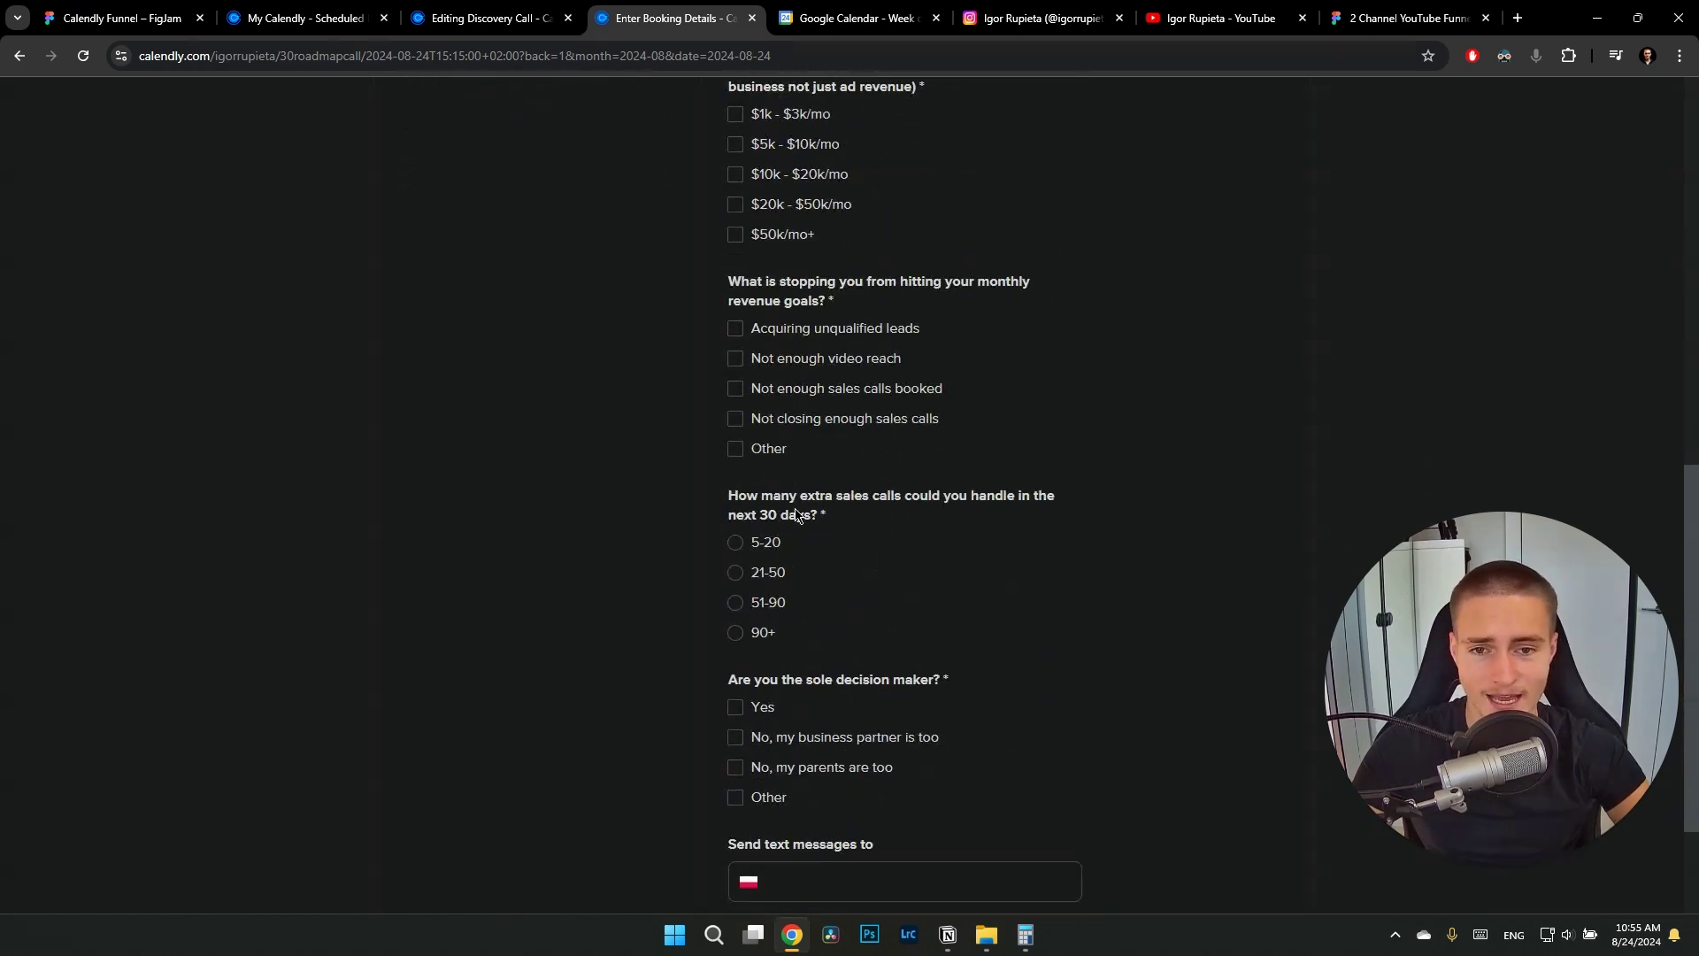
drag(741, 287, 936, 301)
click(1008, 310)
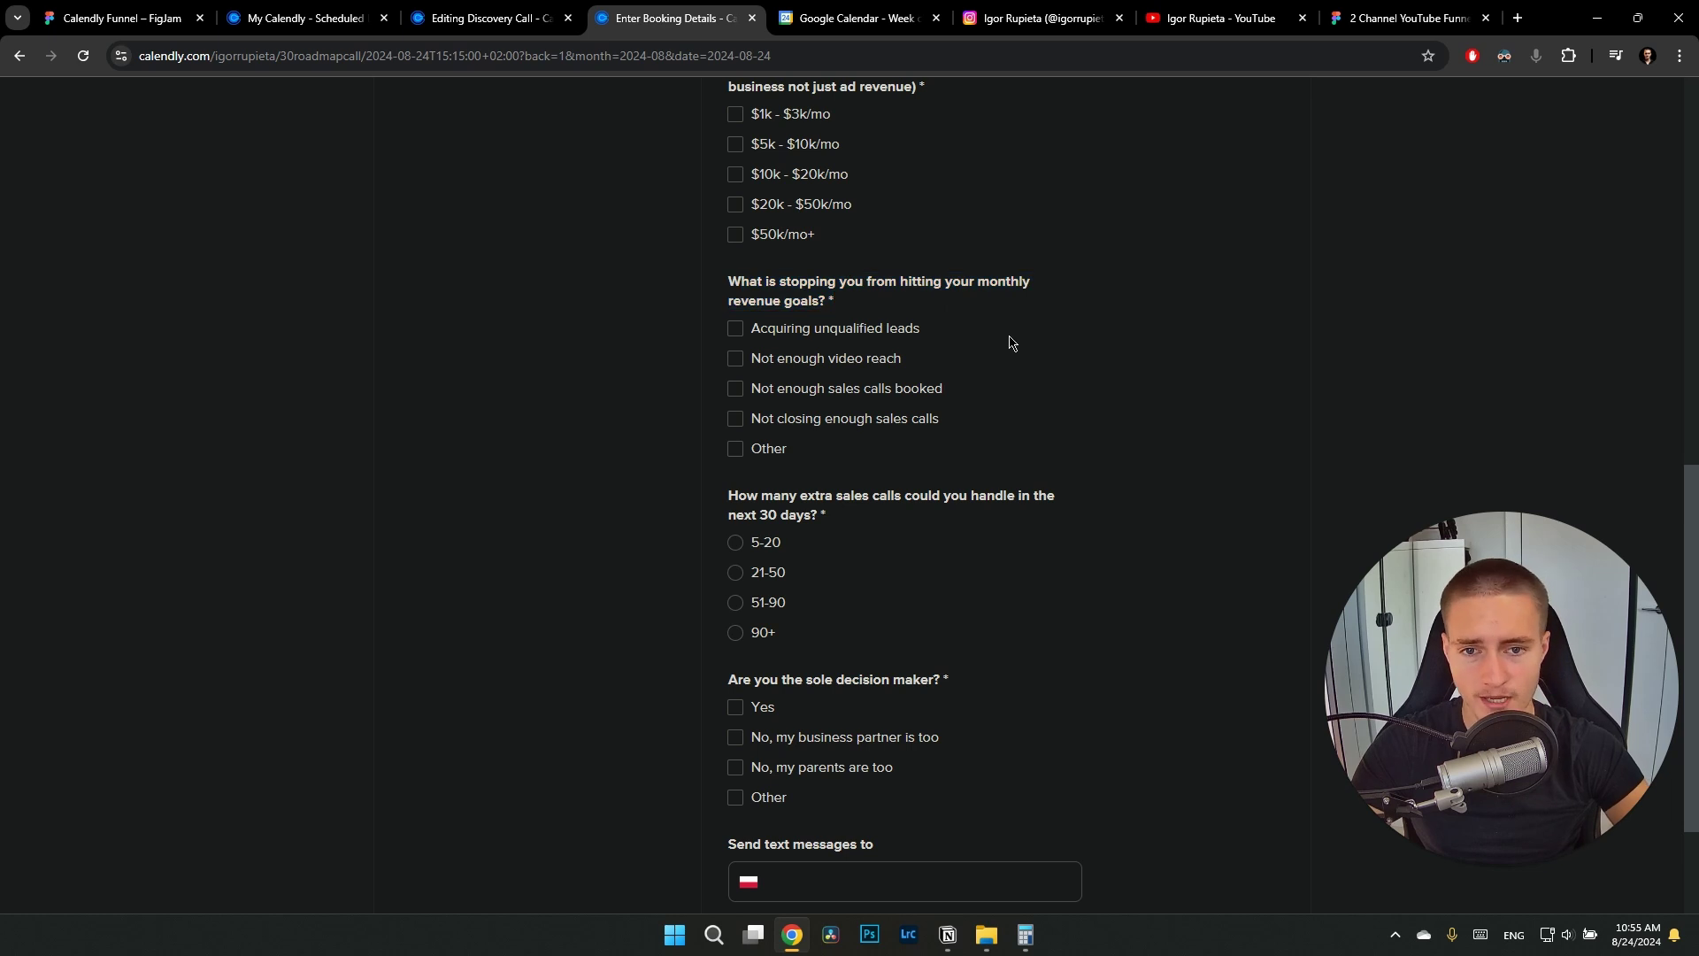
scroll(1020, 406, up, 3)
scroll(1020, 416, down, 1)
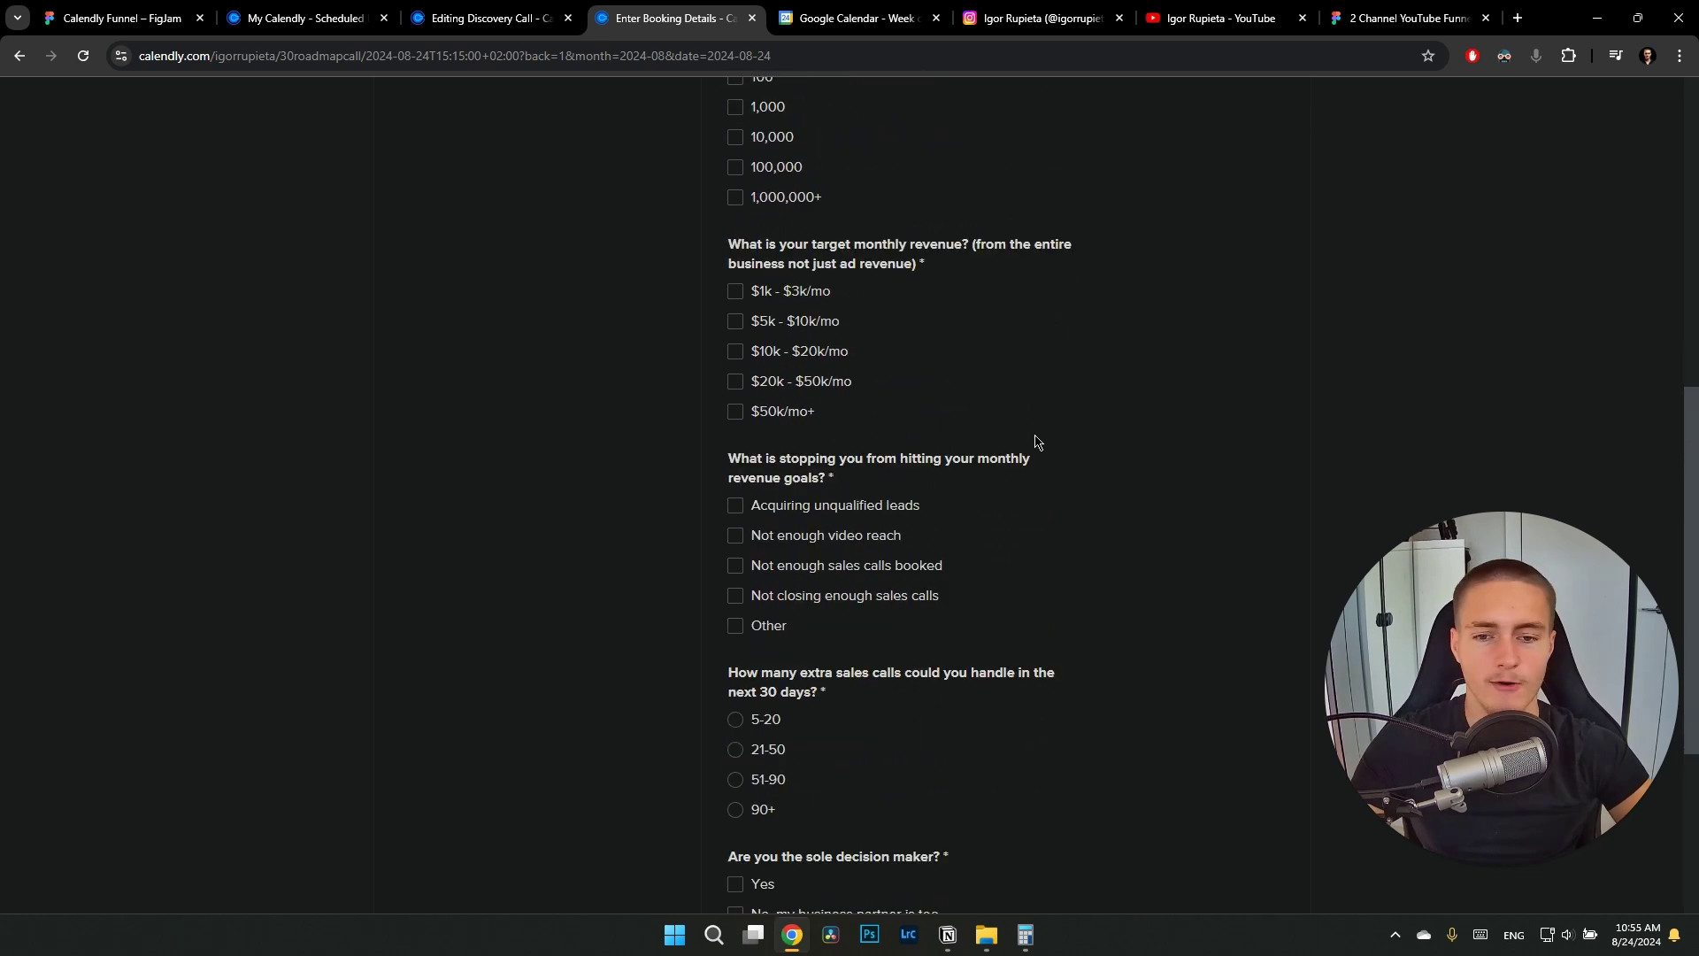
scroll(945, 602, up, 2)
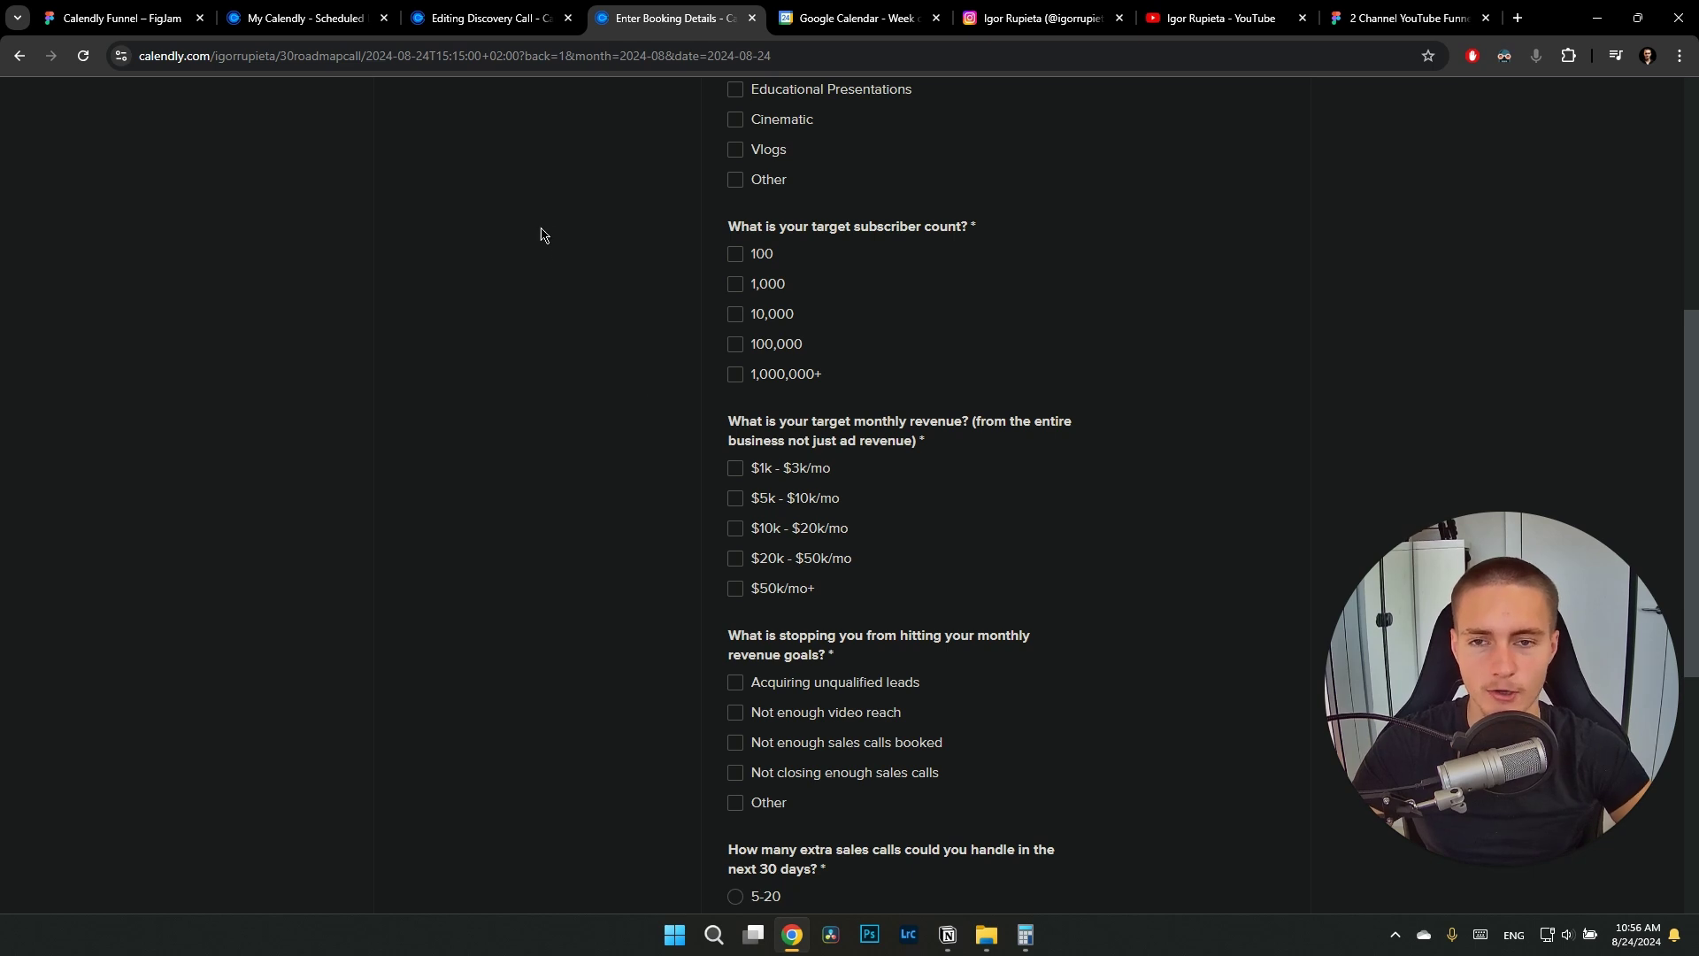
Try the 100,000 subscriber target and clear it, and examine the question about what stops invitees from hitting monthly revenue goals
click(735, 345)
click(735, 344)
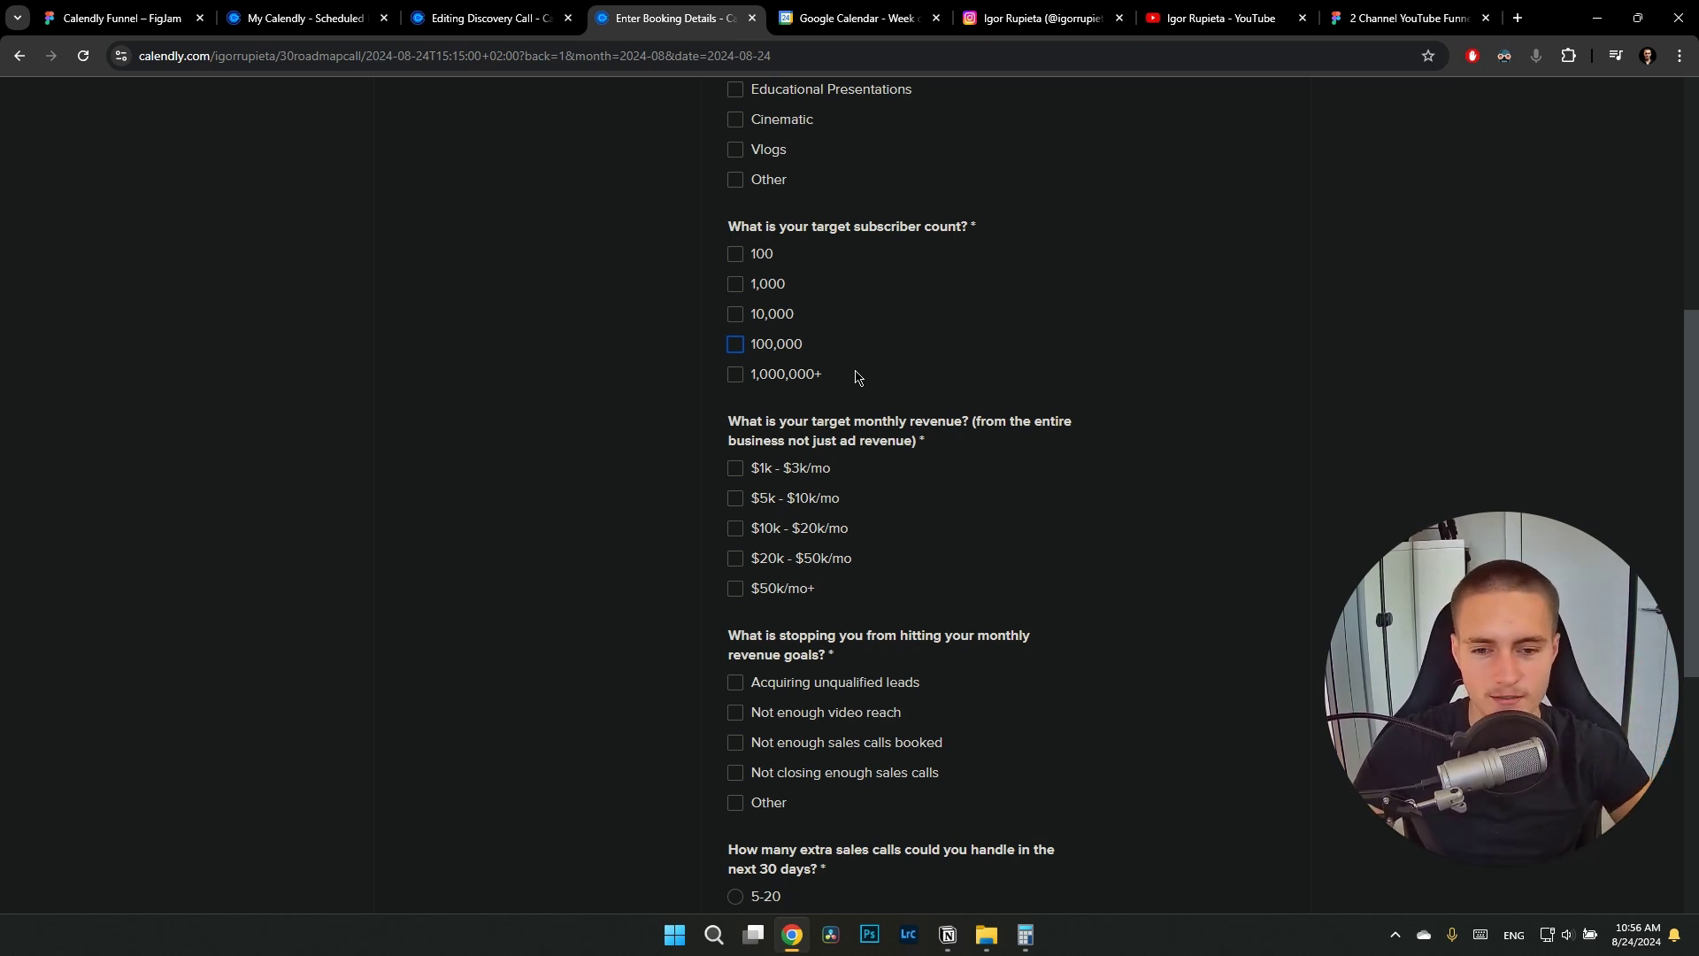
scroll(849, 385, down, 2)
drag(727, 460, 989, 484)
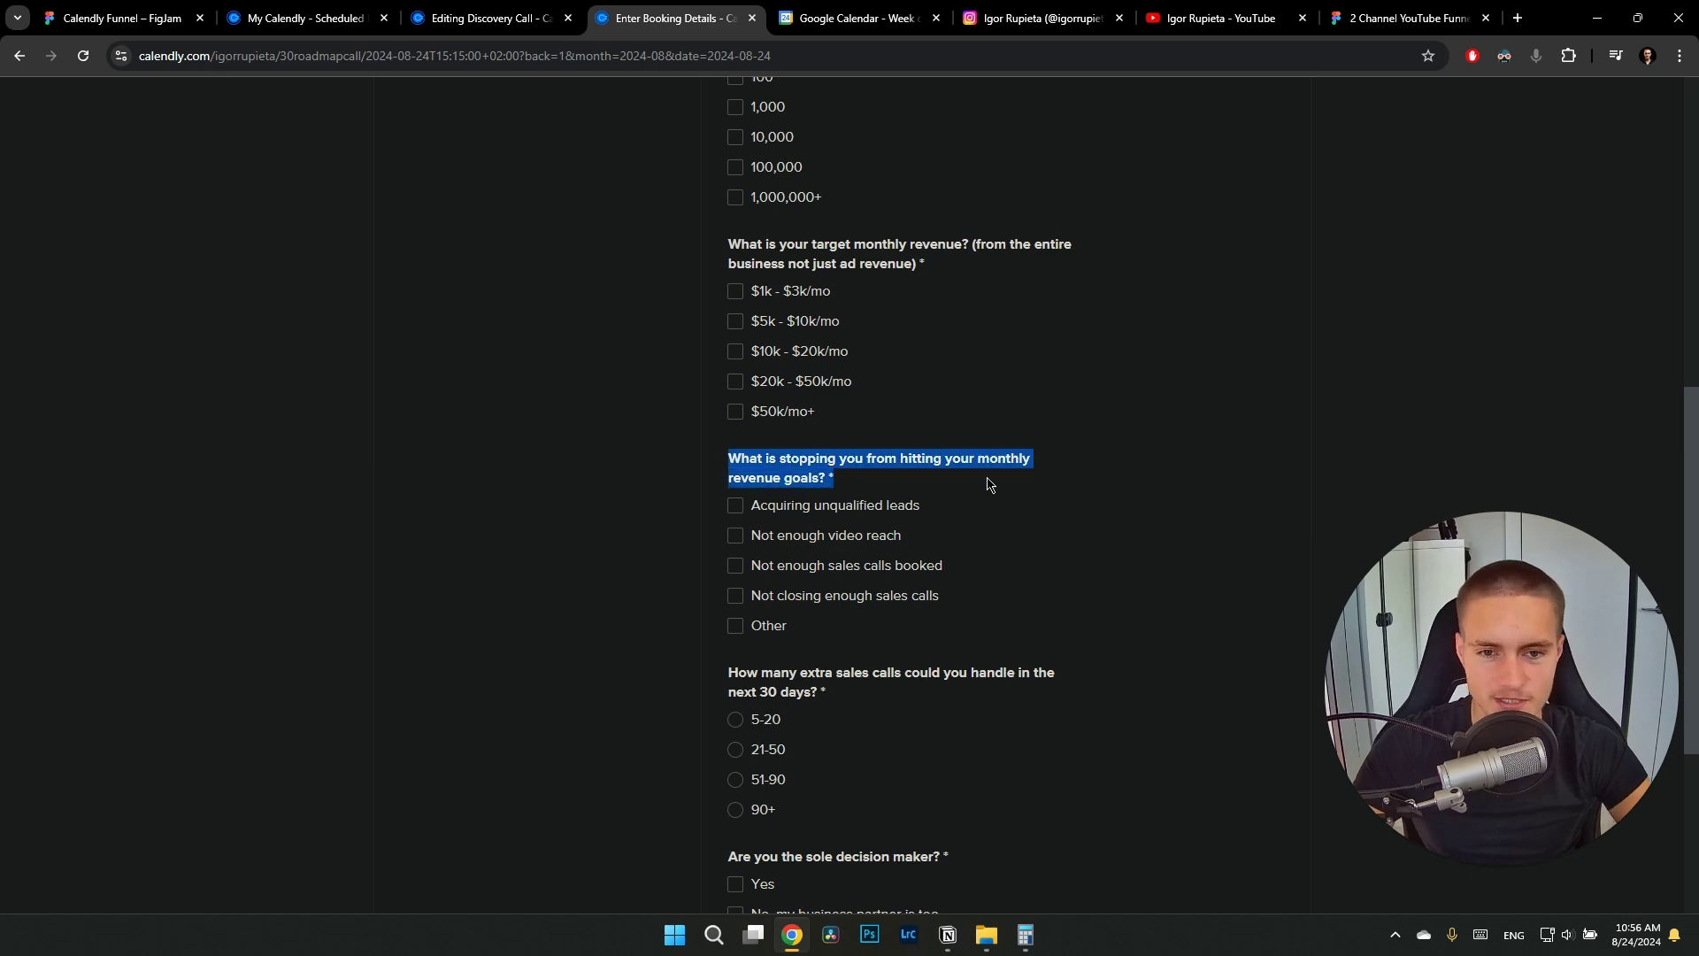
click(1008, 503)
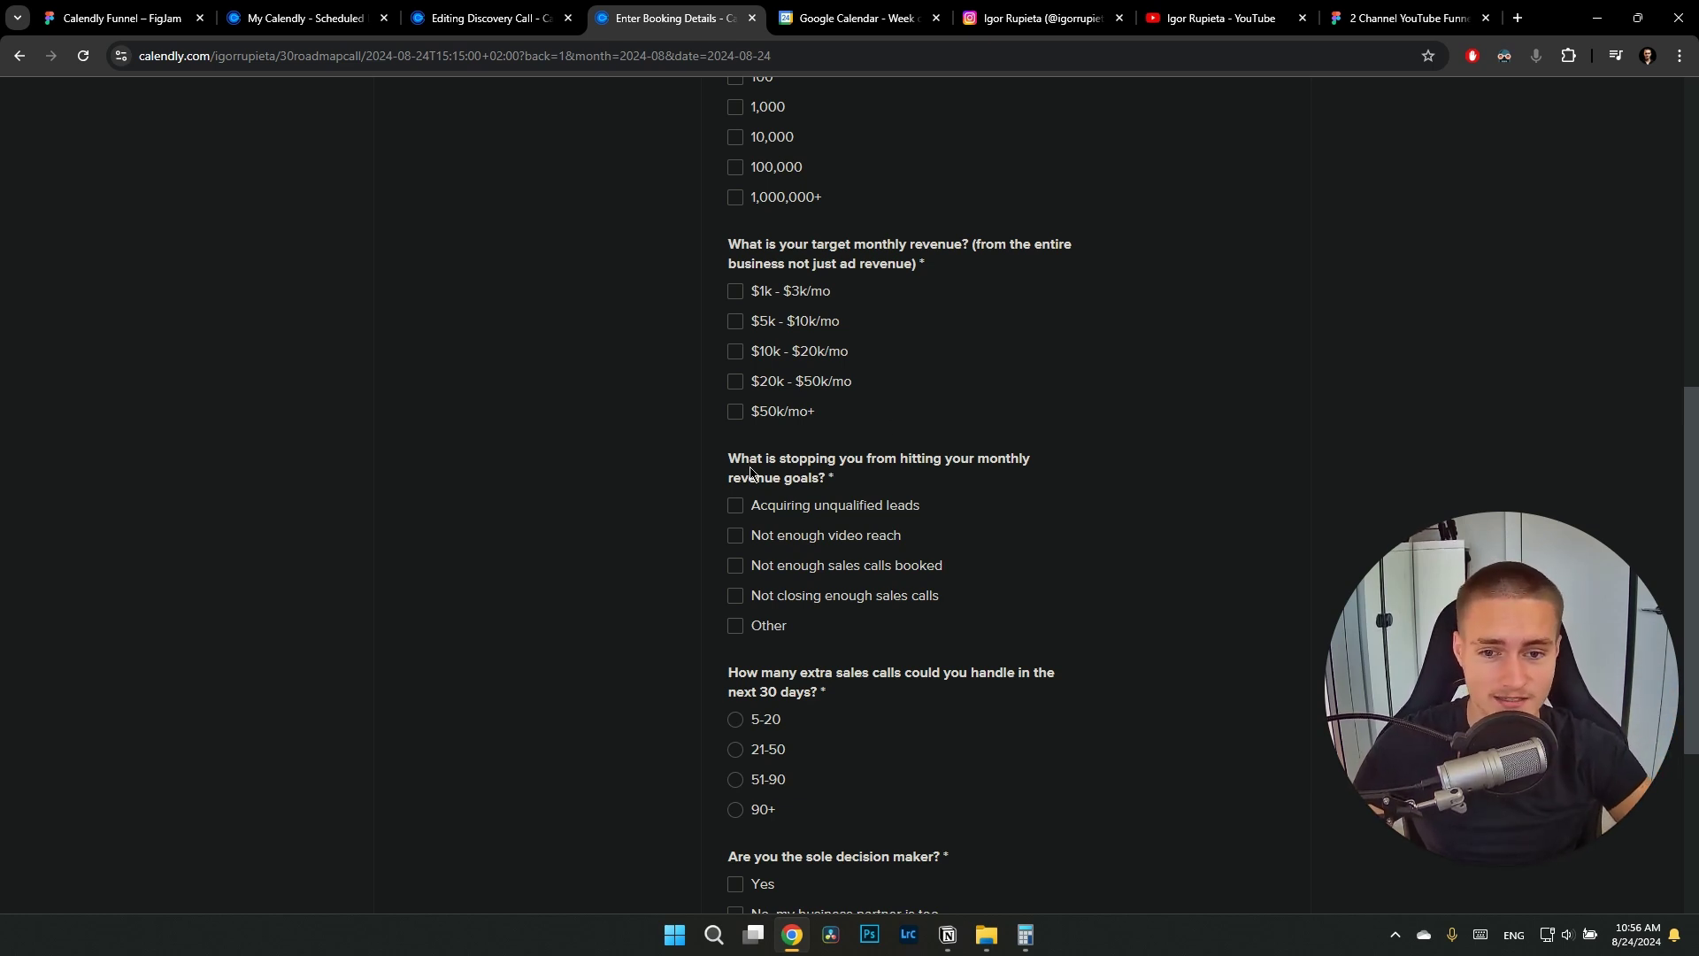
drag(731, 459, 923, 481)
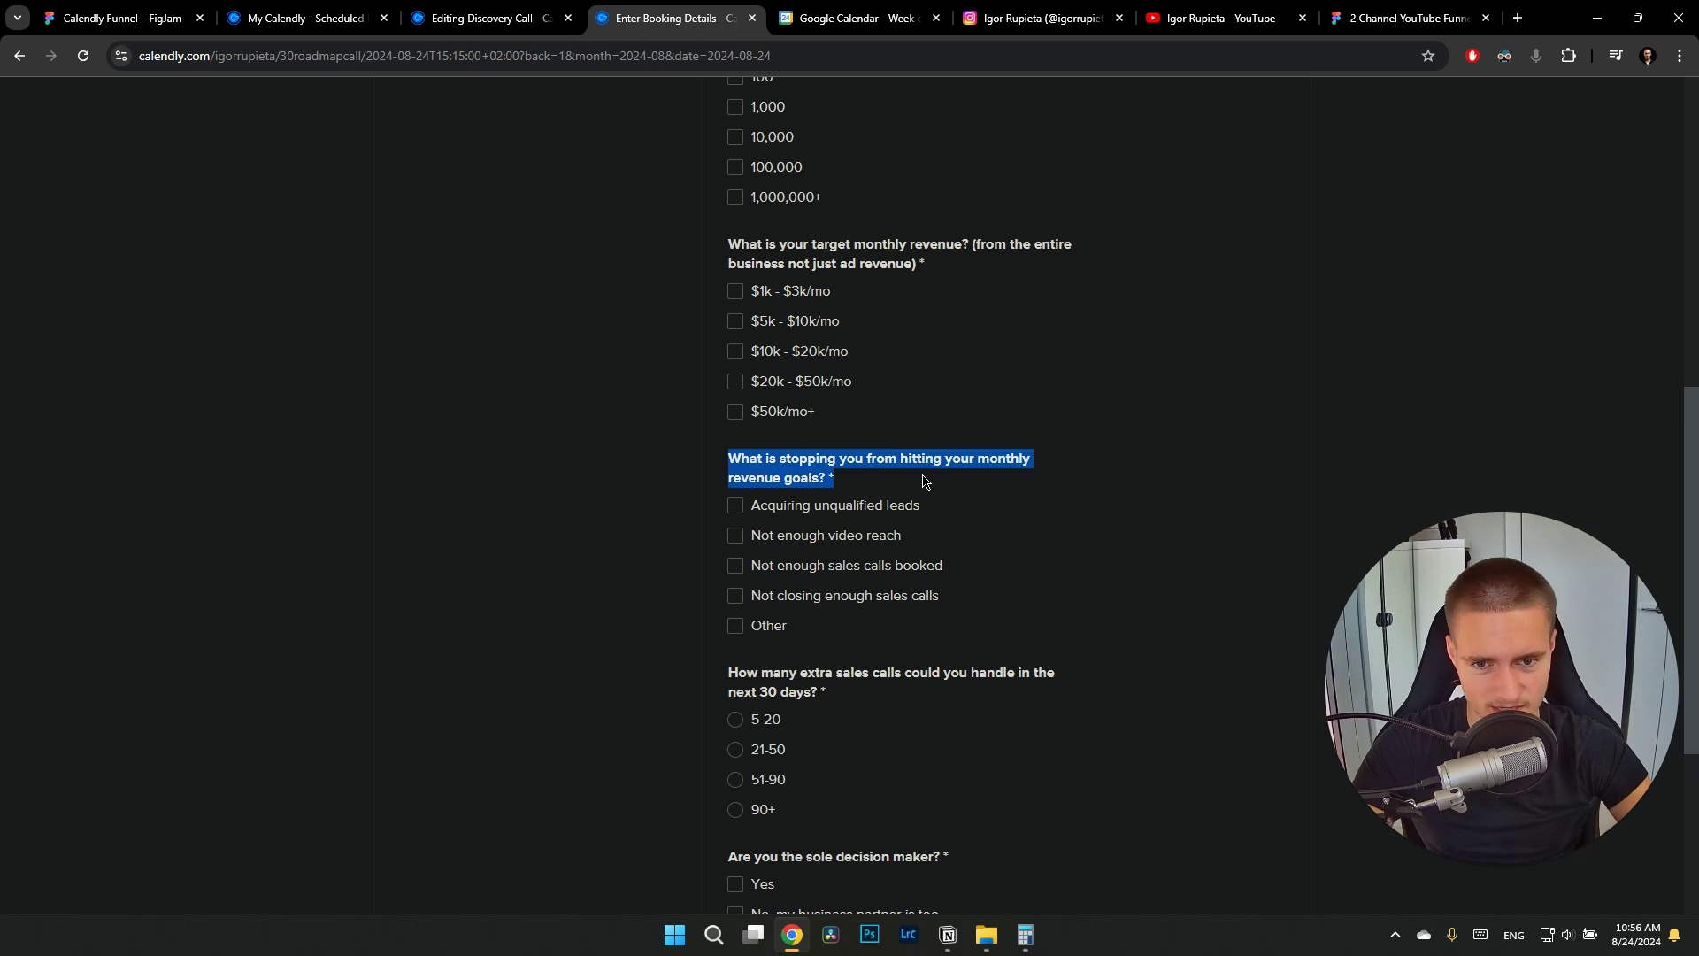
click(877, 481)
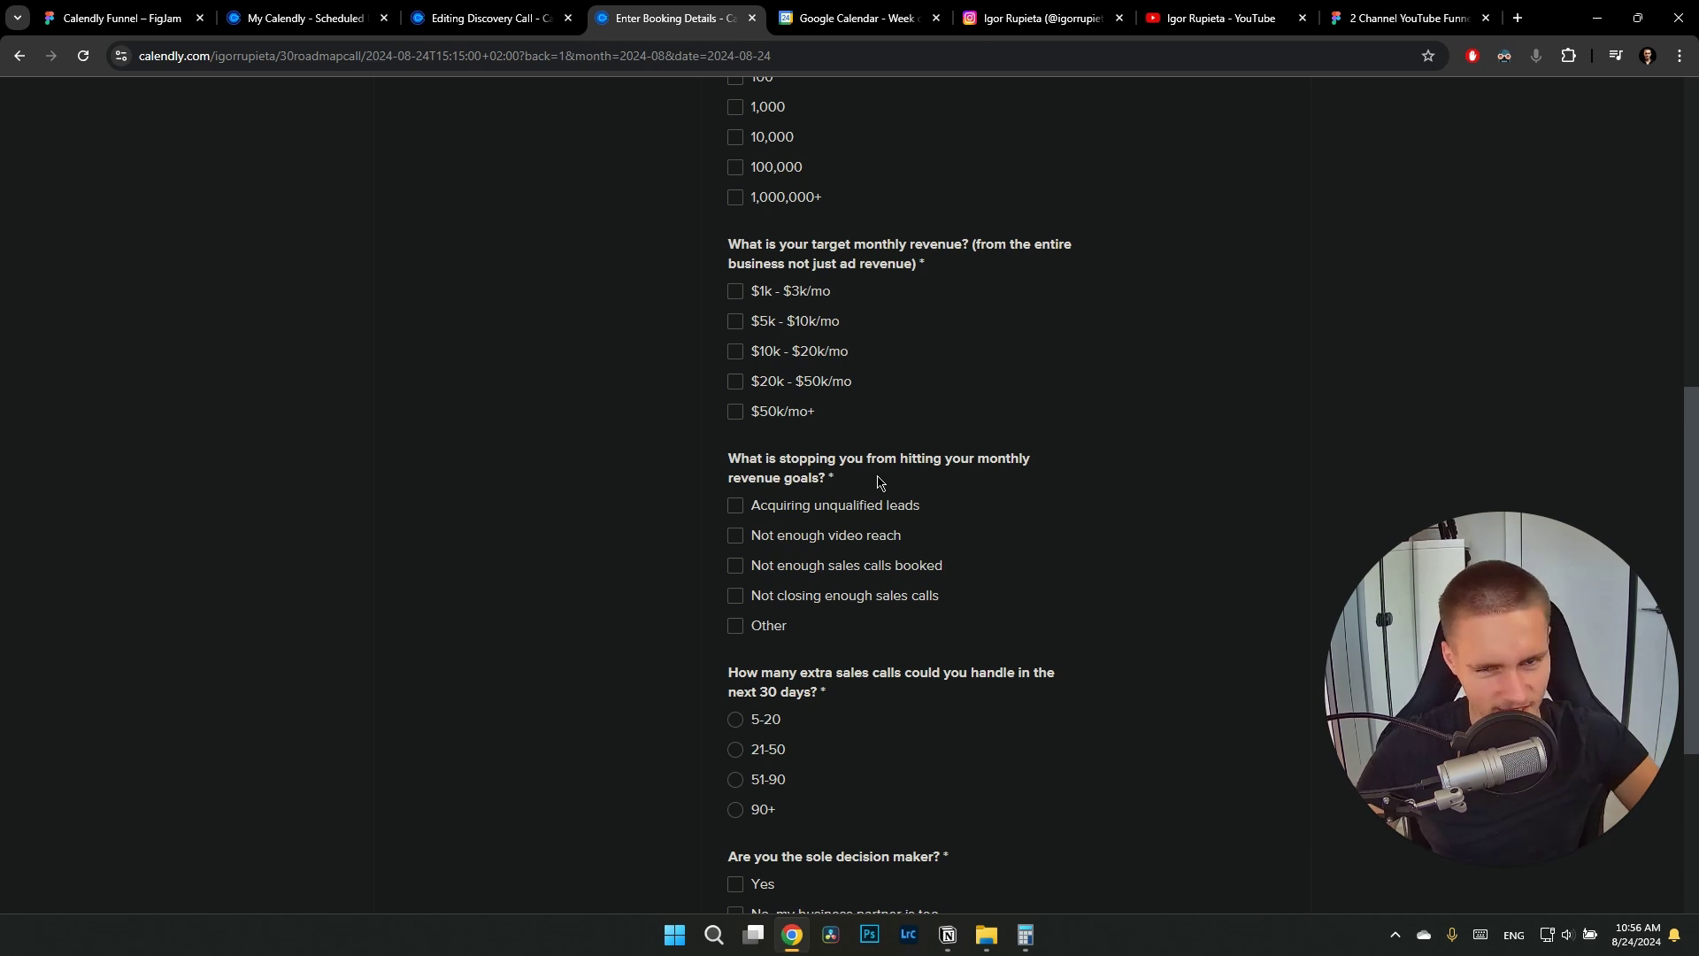
Examine the revenue obstacle answers, from acquiring unqualified leads and not enough video reach to not closing enough sales calls
drag(842, 478, 964, 607)
click(772, 495)
click(970, 609)
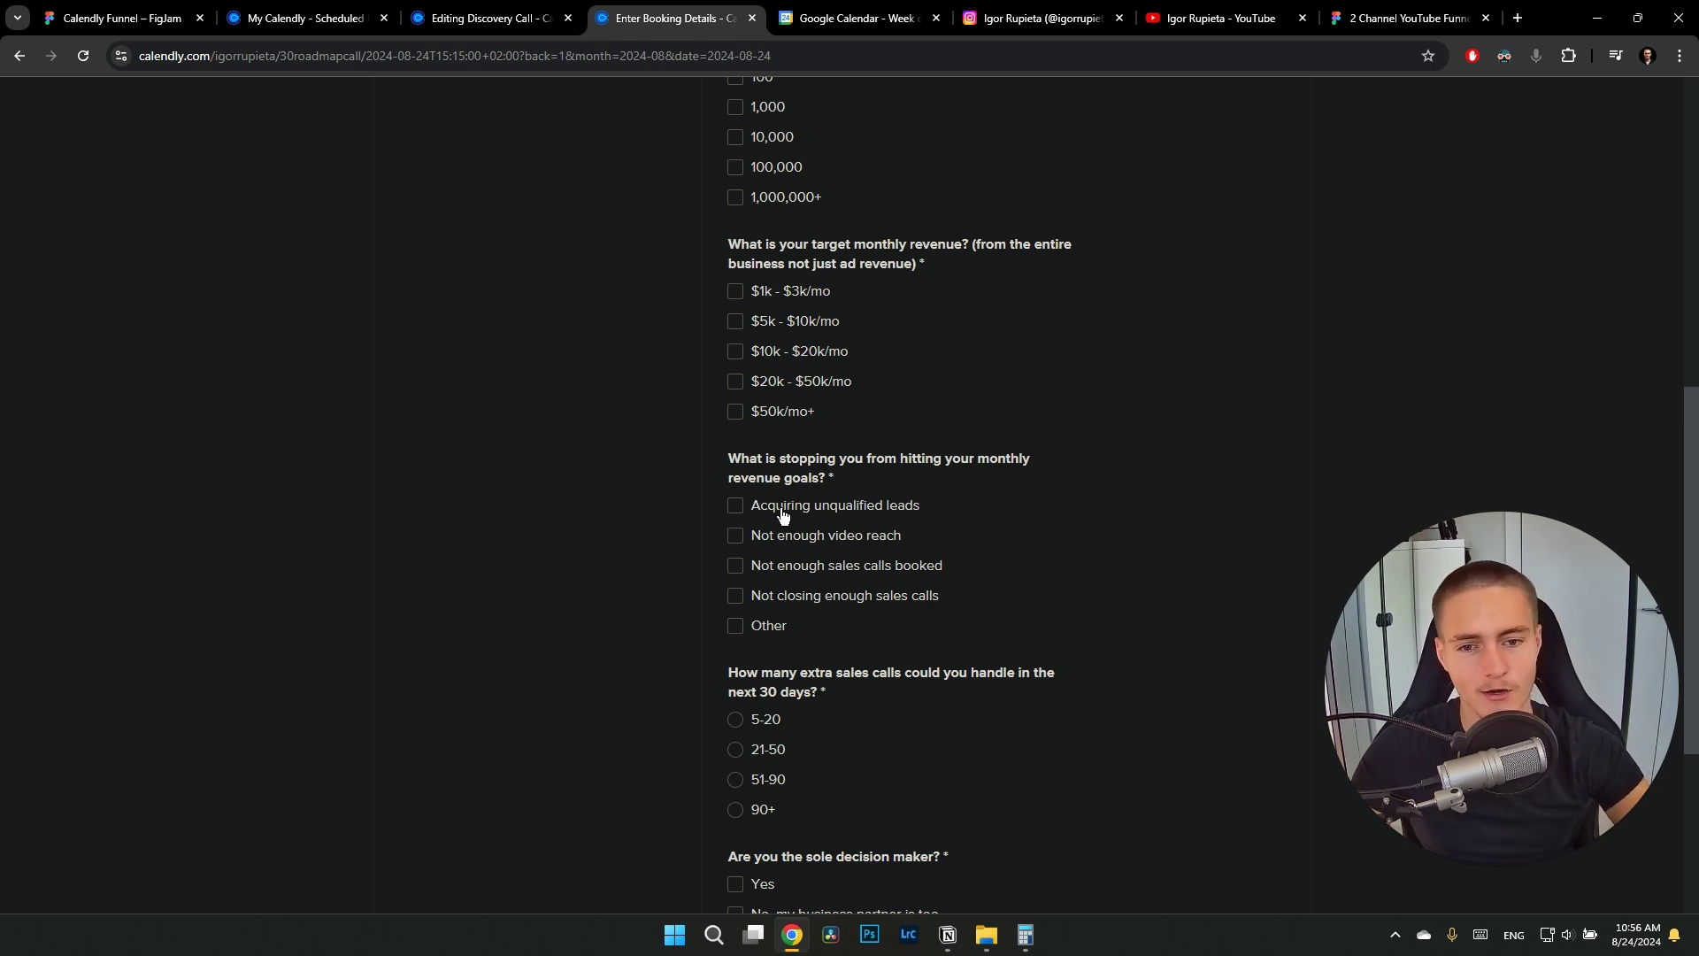
drag(752, 505, 972, 557)
triple_click(750, 470)
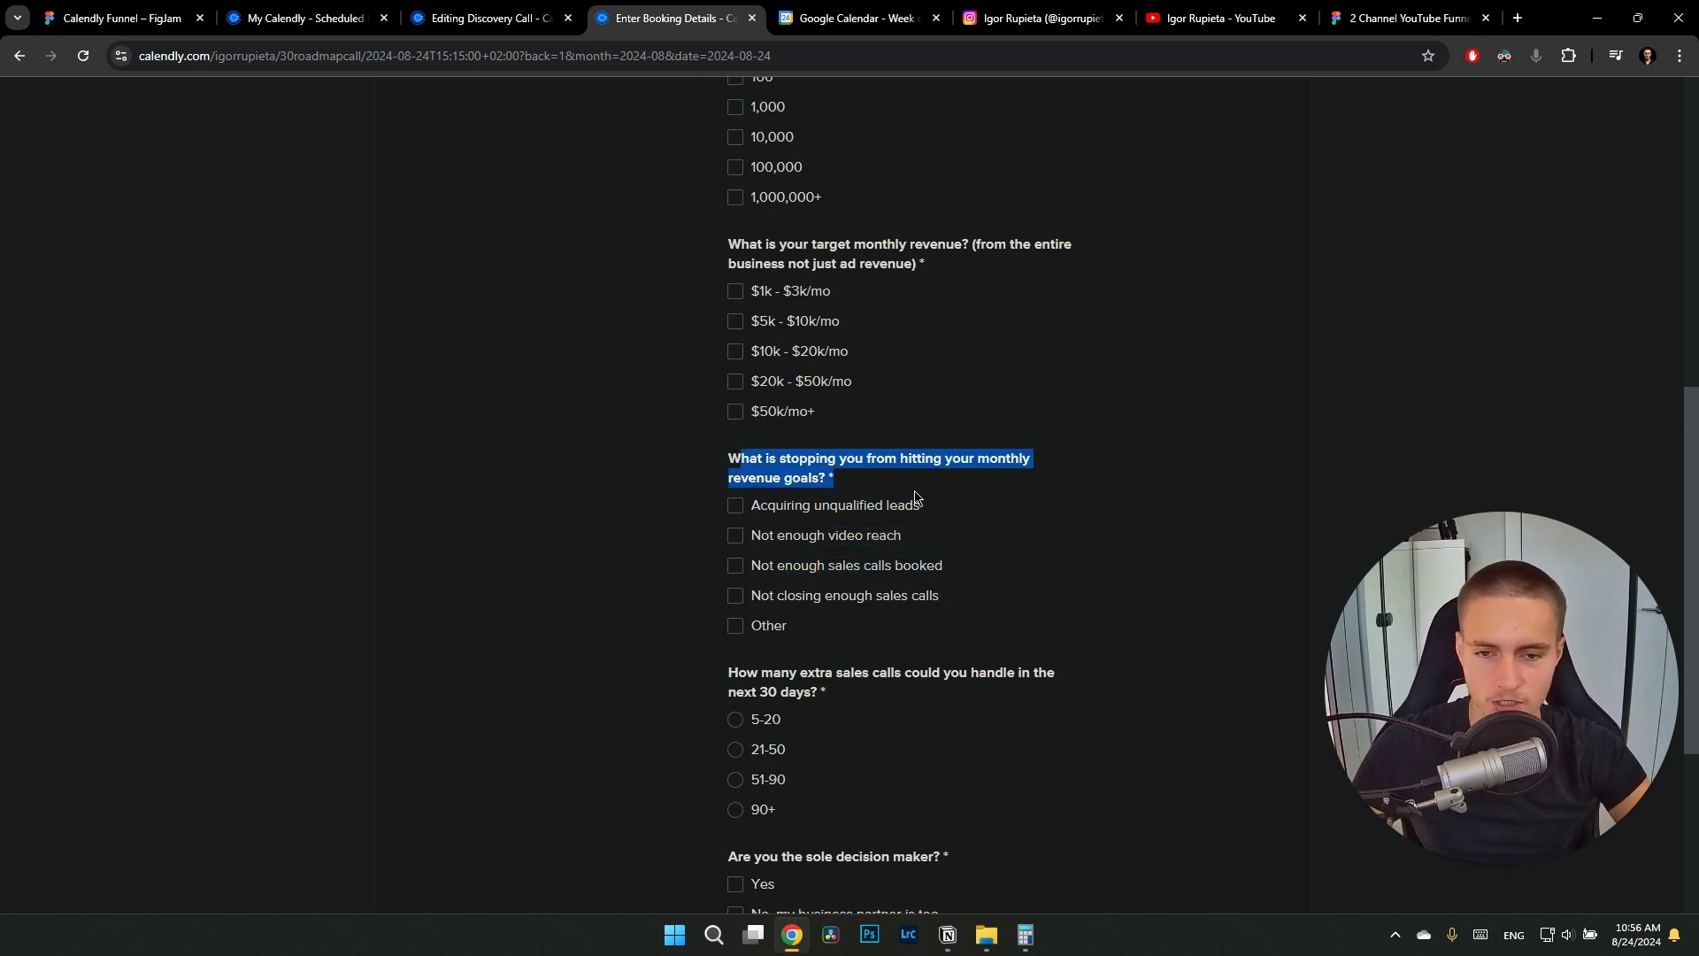
click(967, 526)
drag(776, 507, 940, 513)
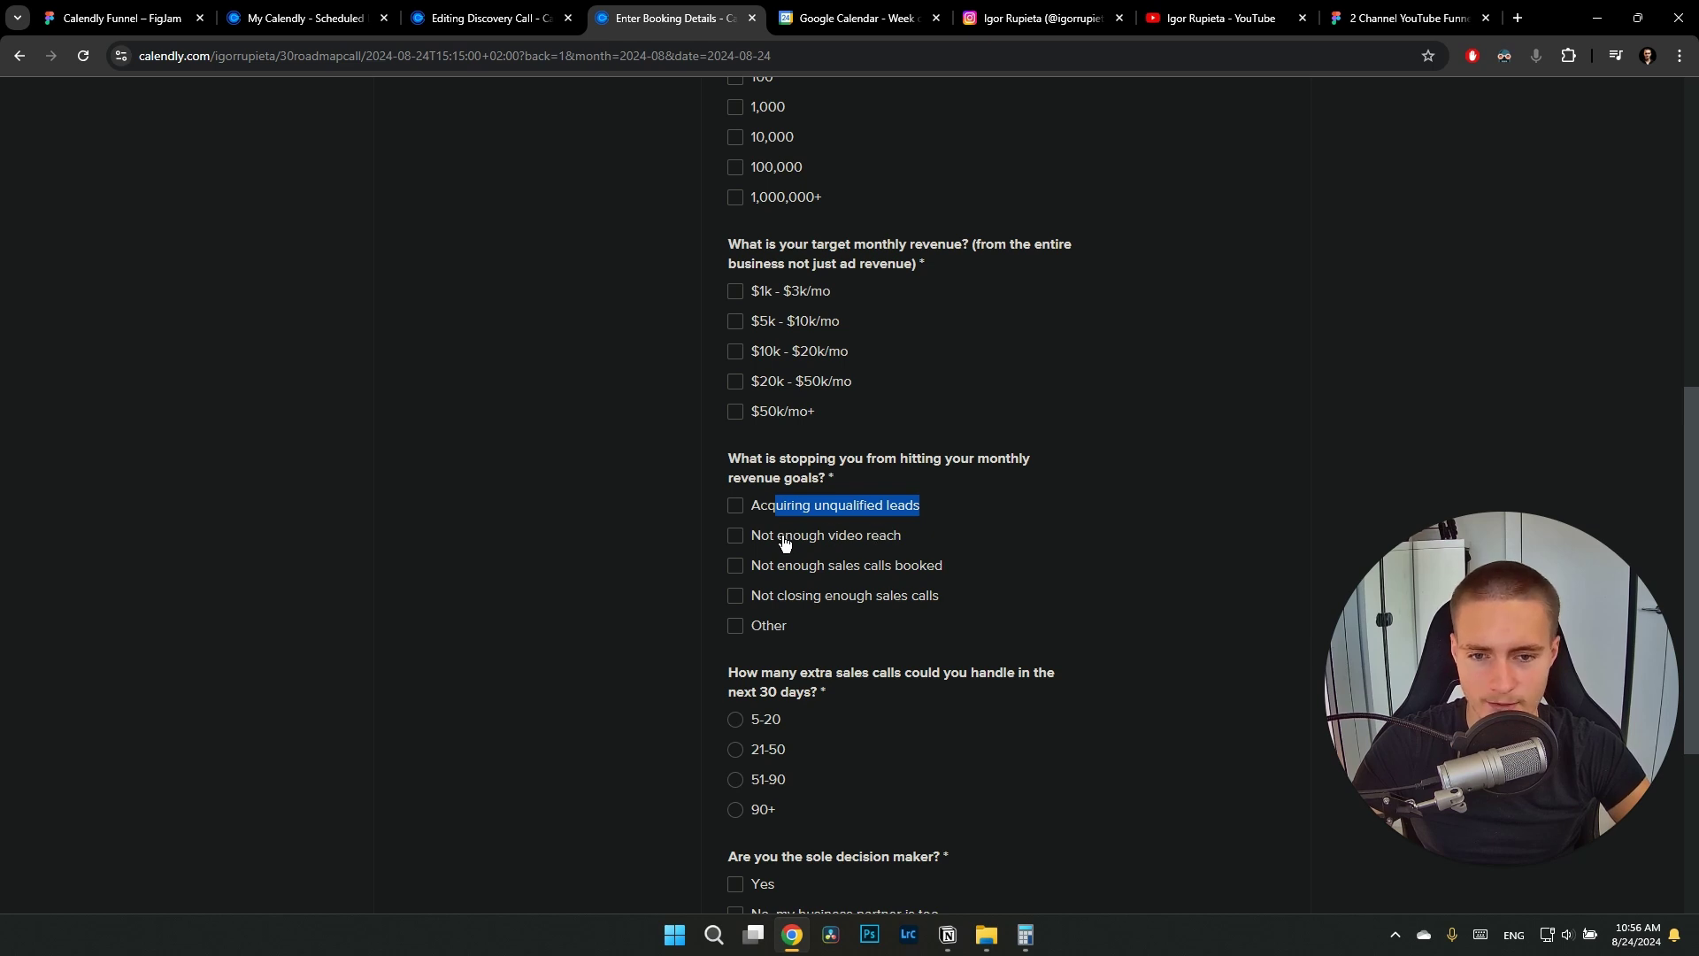
drag(773, 536, 864, 540)
scroll(868, 542, down, 2)
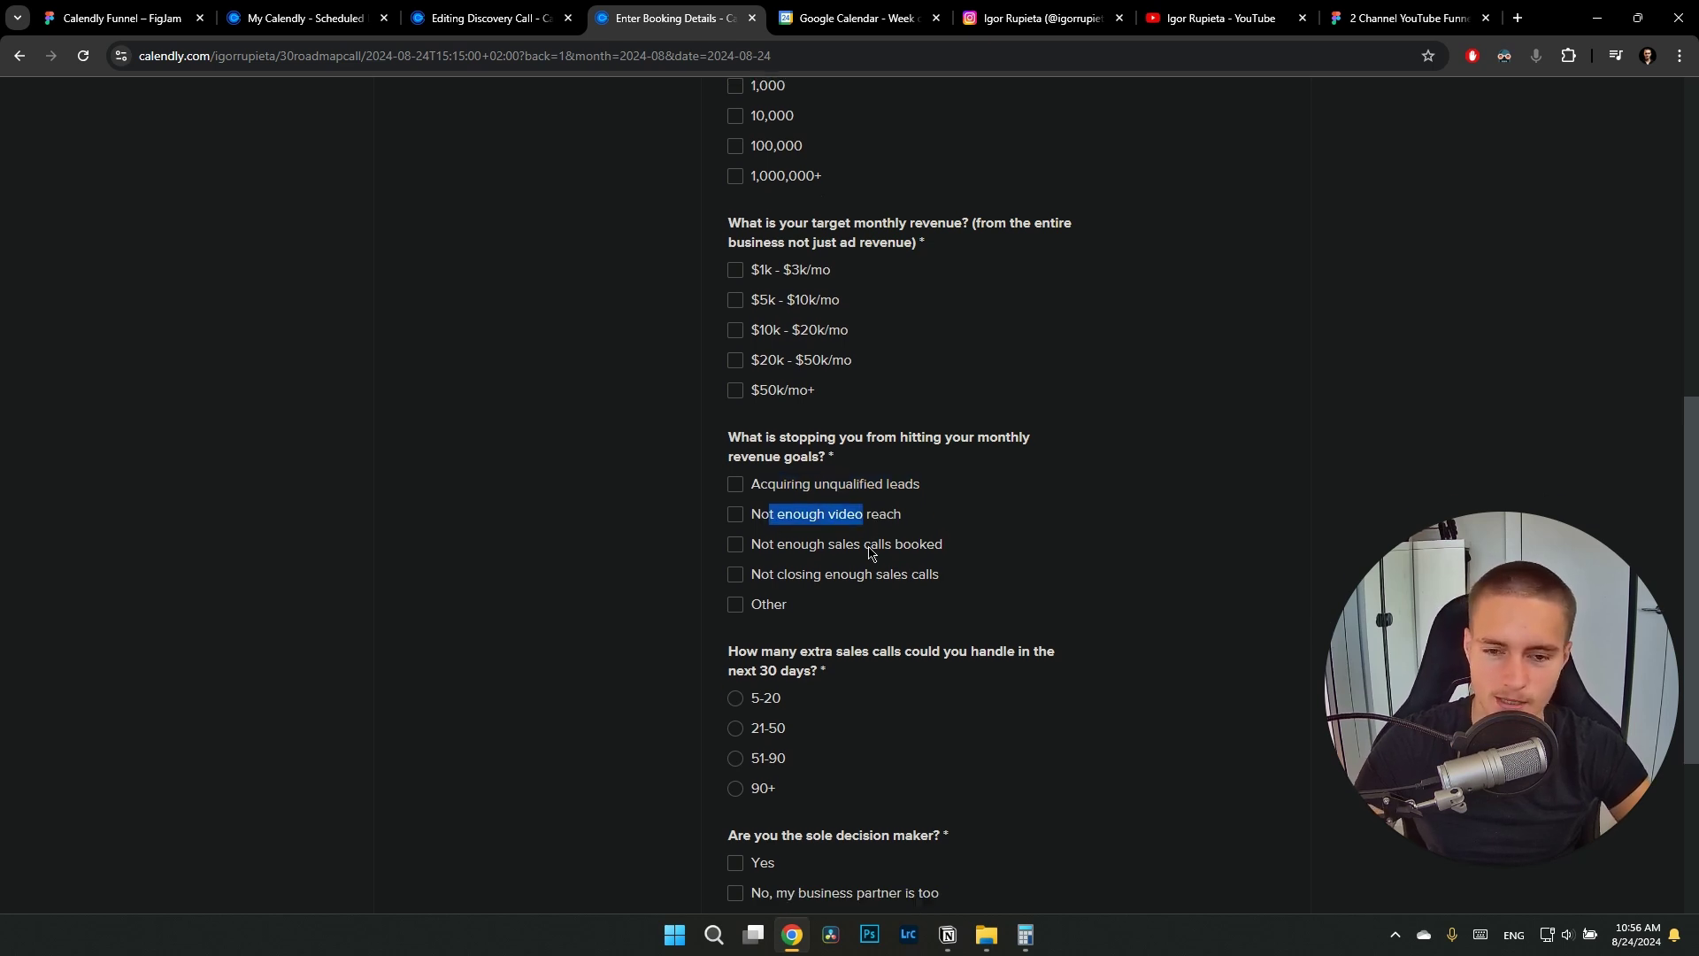
drag(741, 281, 862, 323)
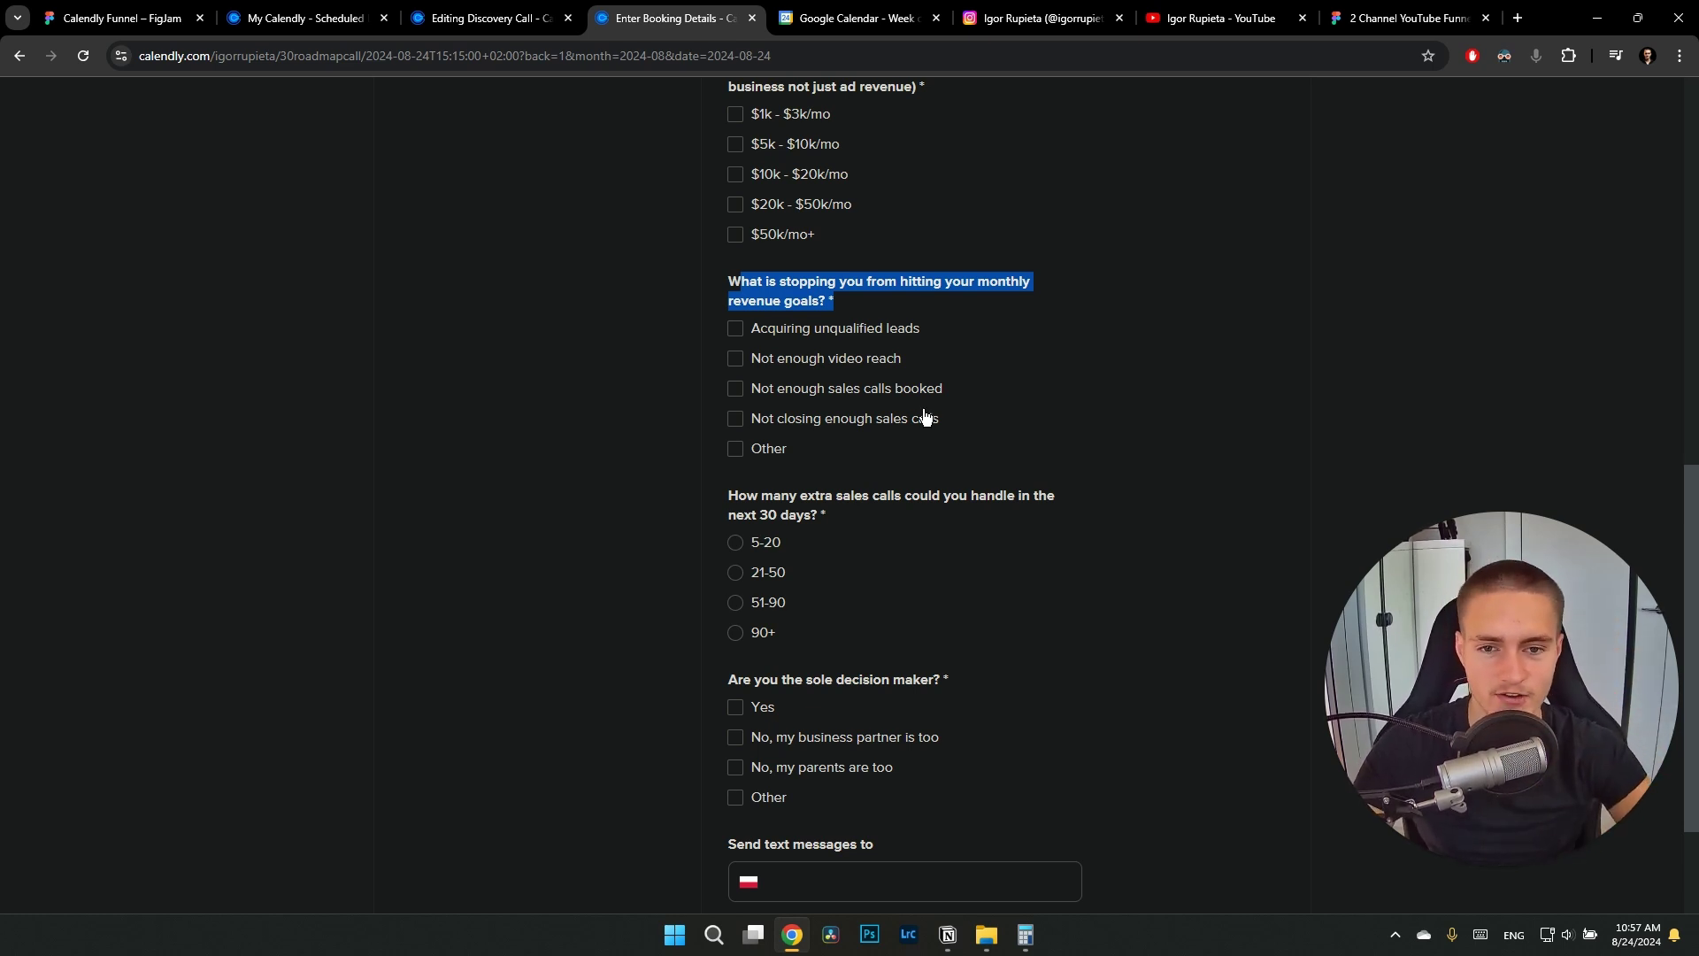
click(1034, 333)
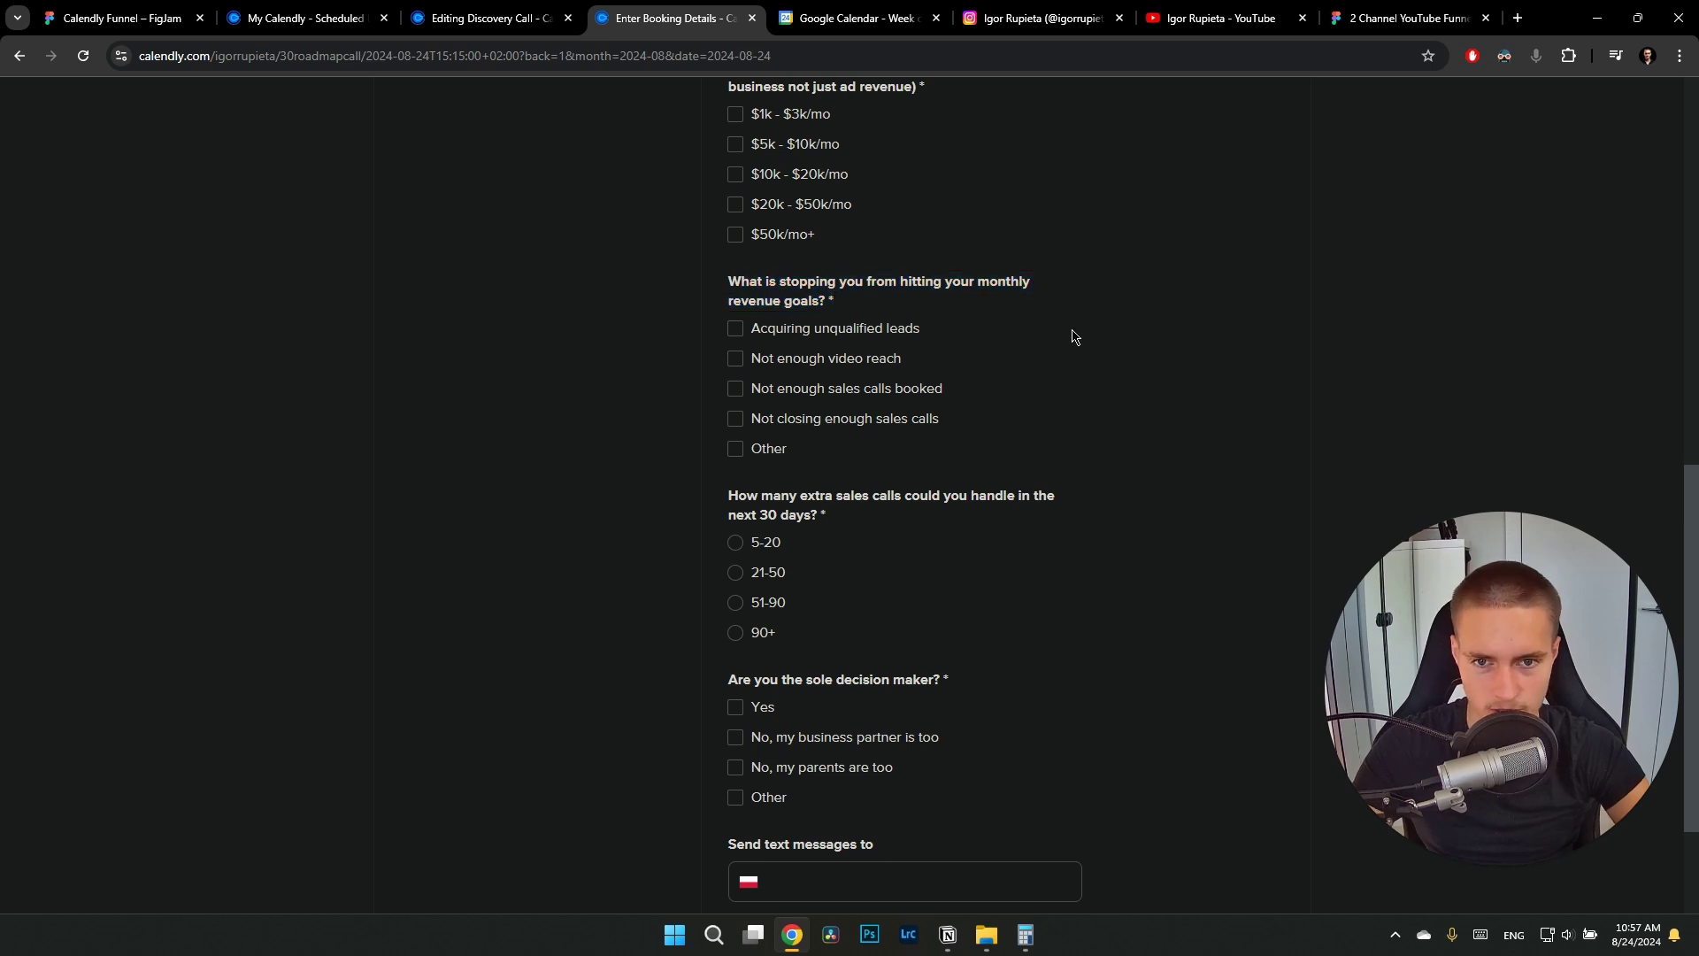
Examine how the subscriber and revenue target questions lead on to the extra sales calls and sole decision maker questions
scroll(1039, 424, up, 2)
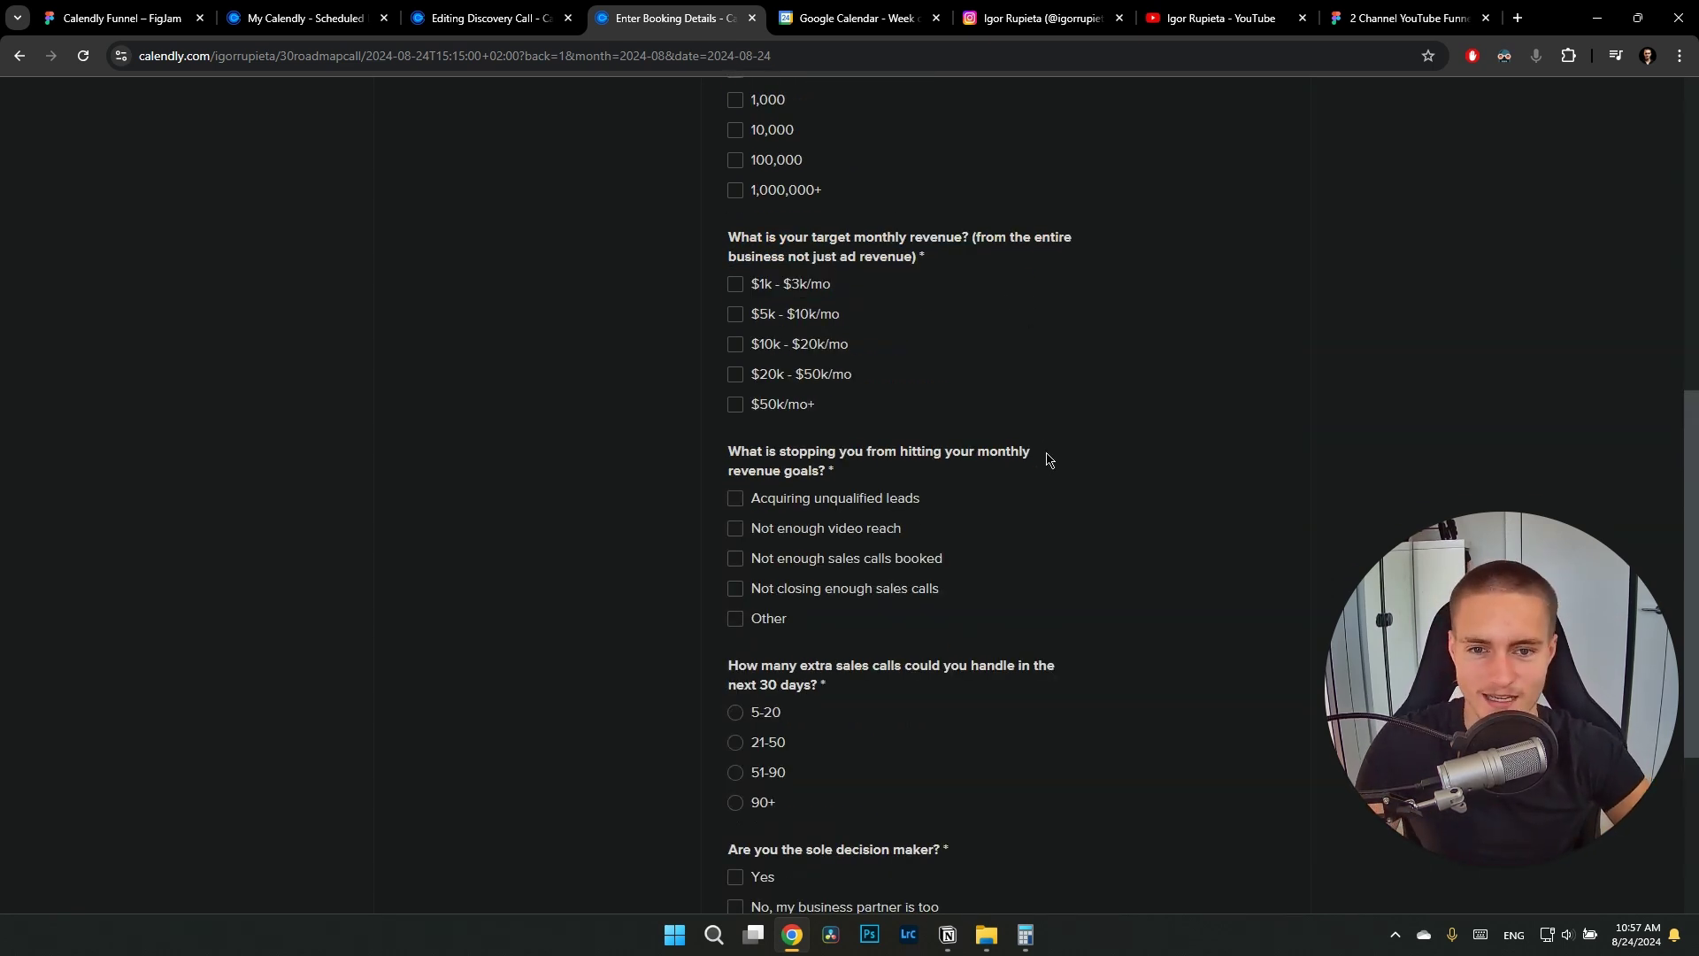
scroll(1030, 527, up, 1)
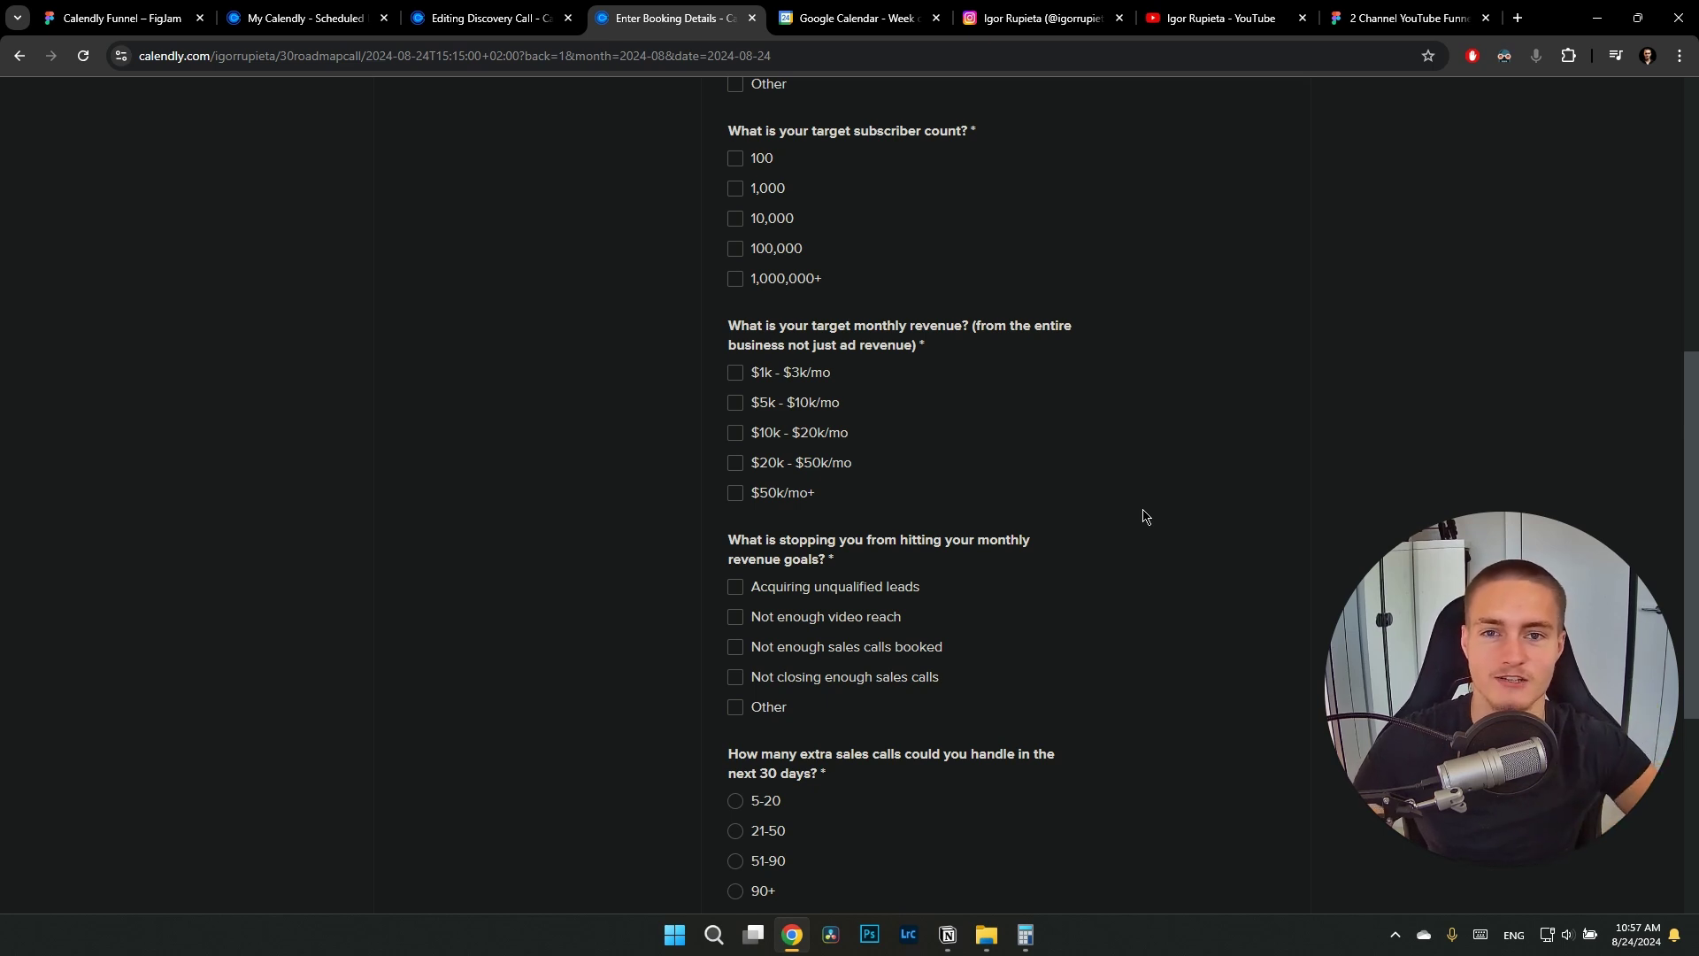
scroll(1123, 485, down, 1)
scroll(1045, 487, up, 1)
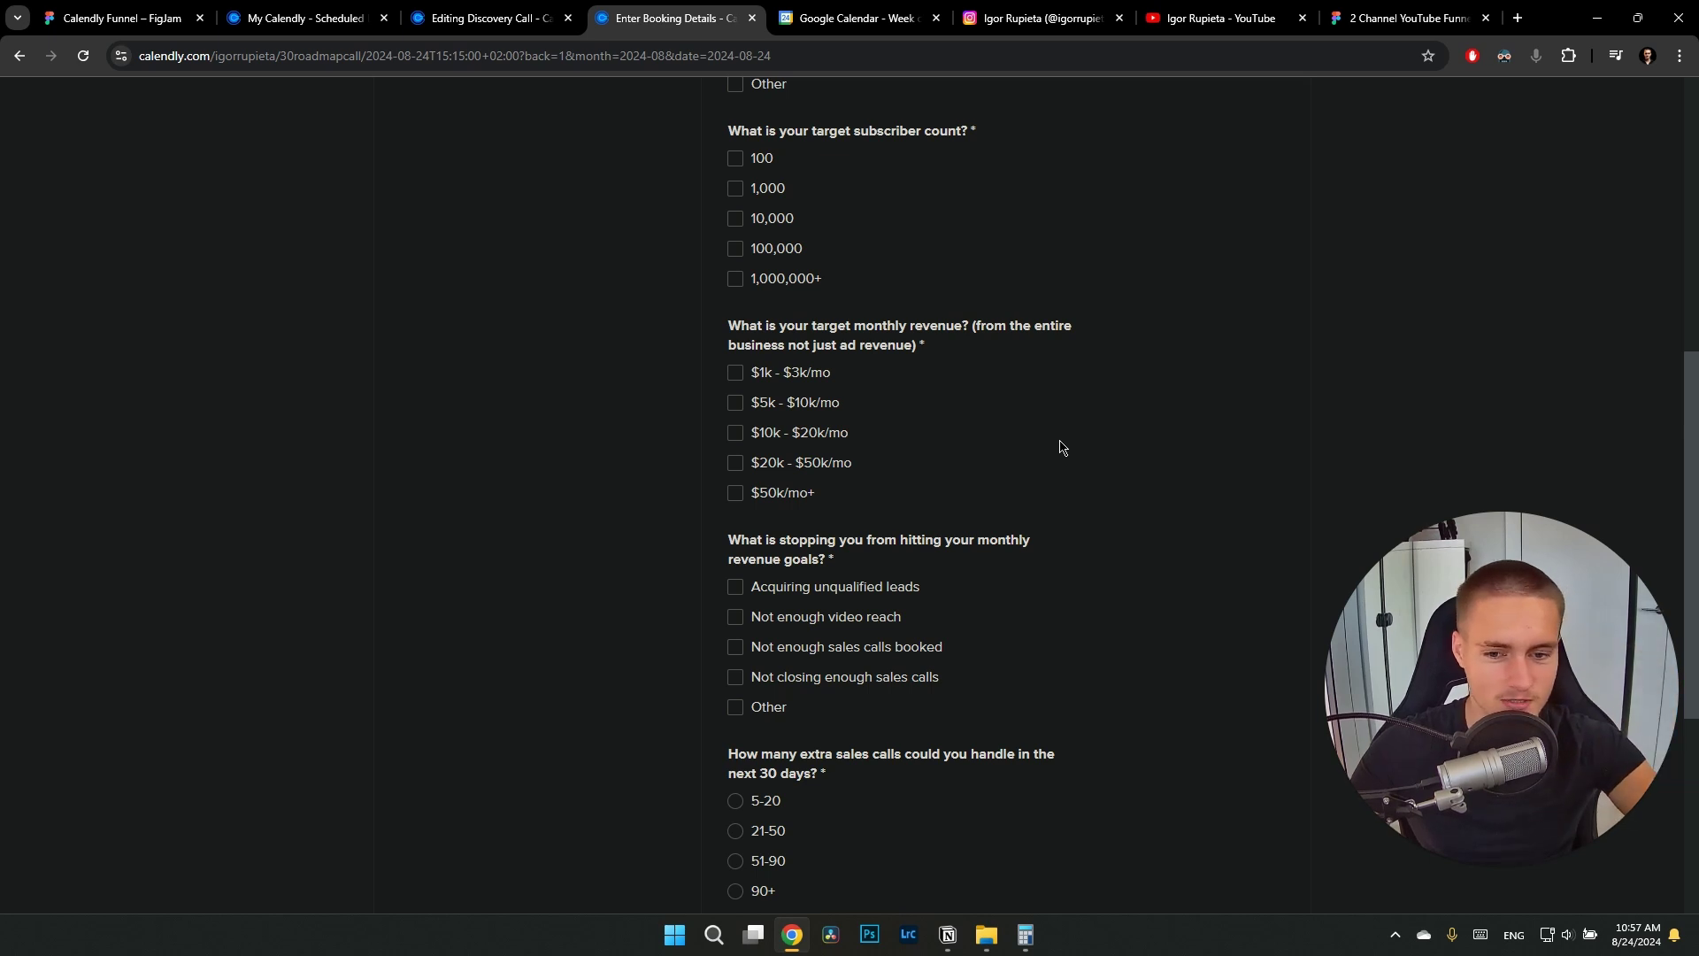
scroll(1074, 407, down, 4)
scroll(823, 428, up, 1)
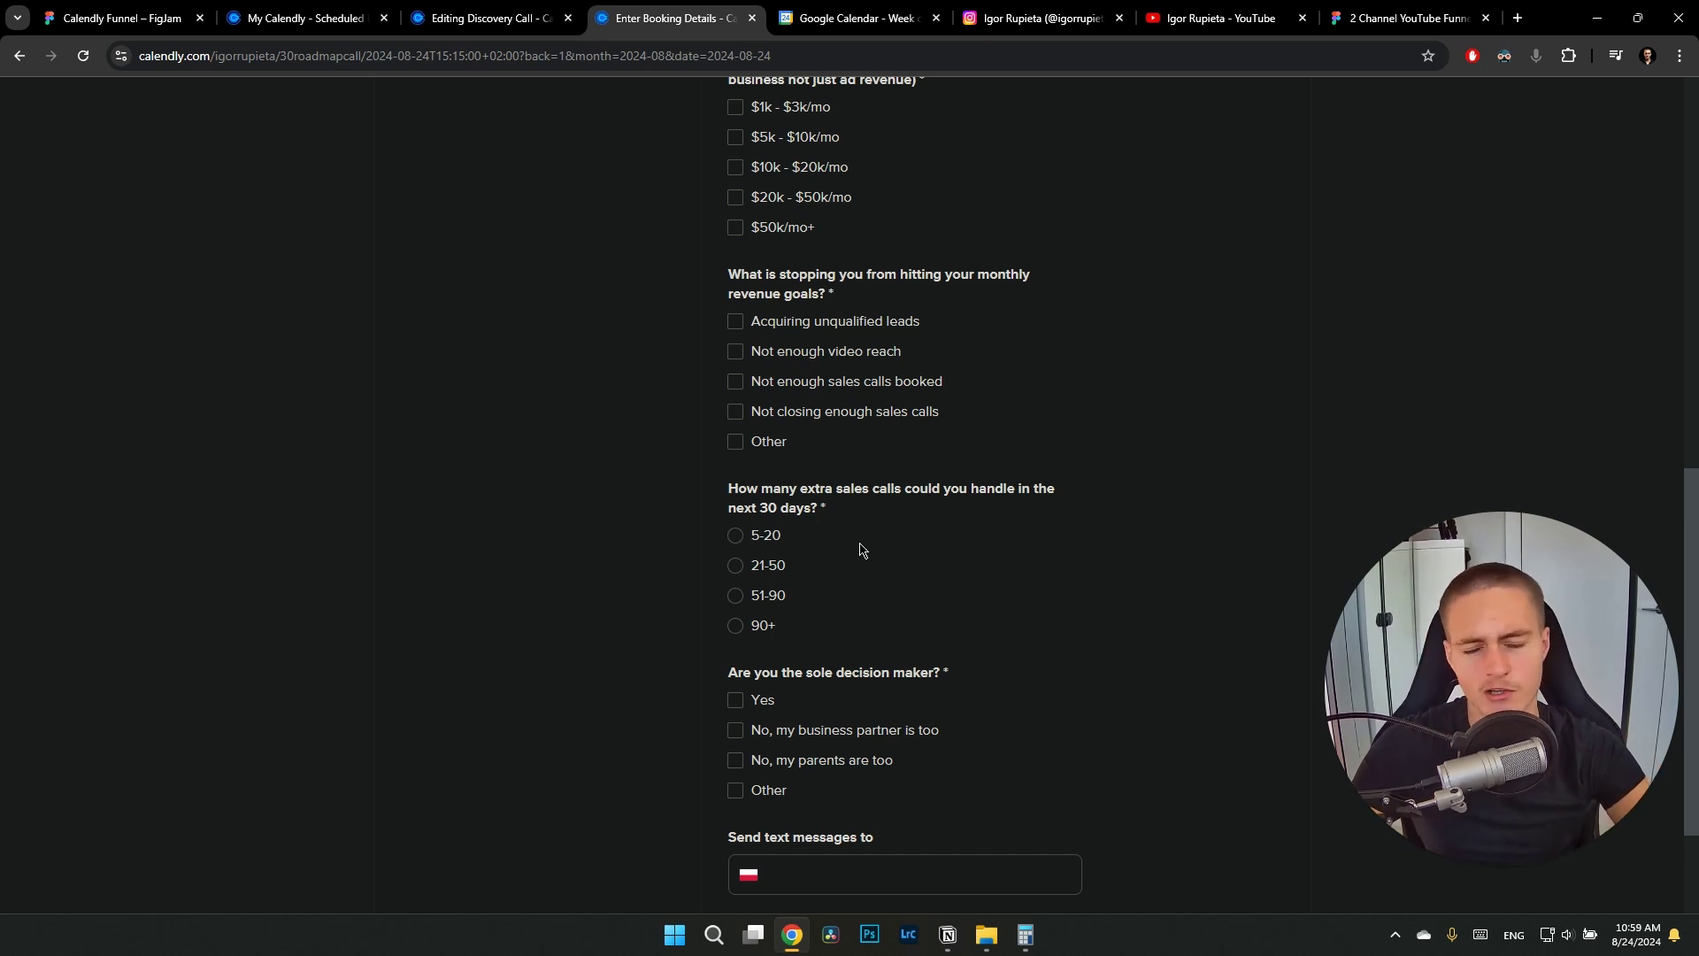
scroll(861, 554, down, 1)
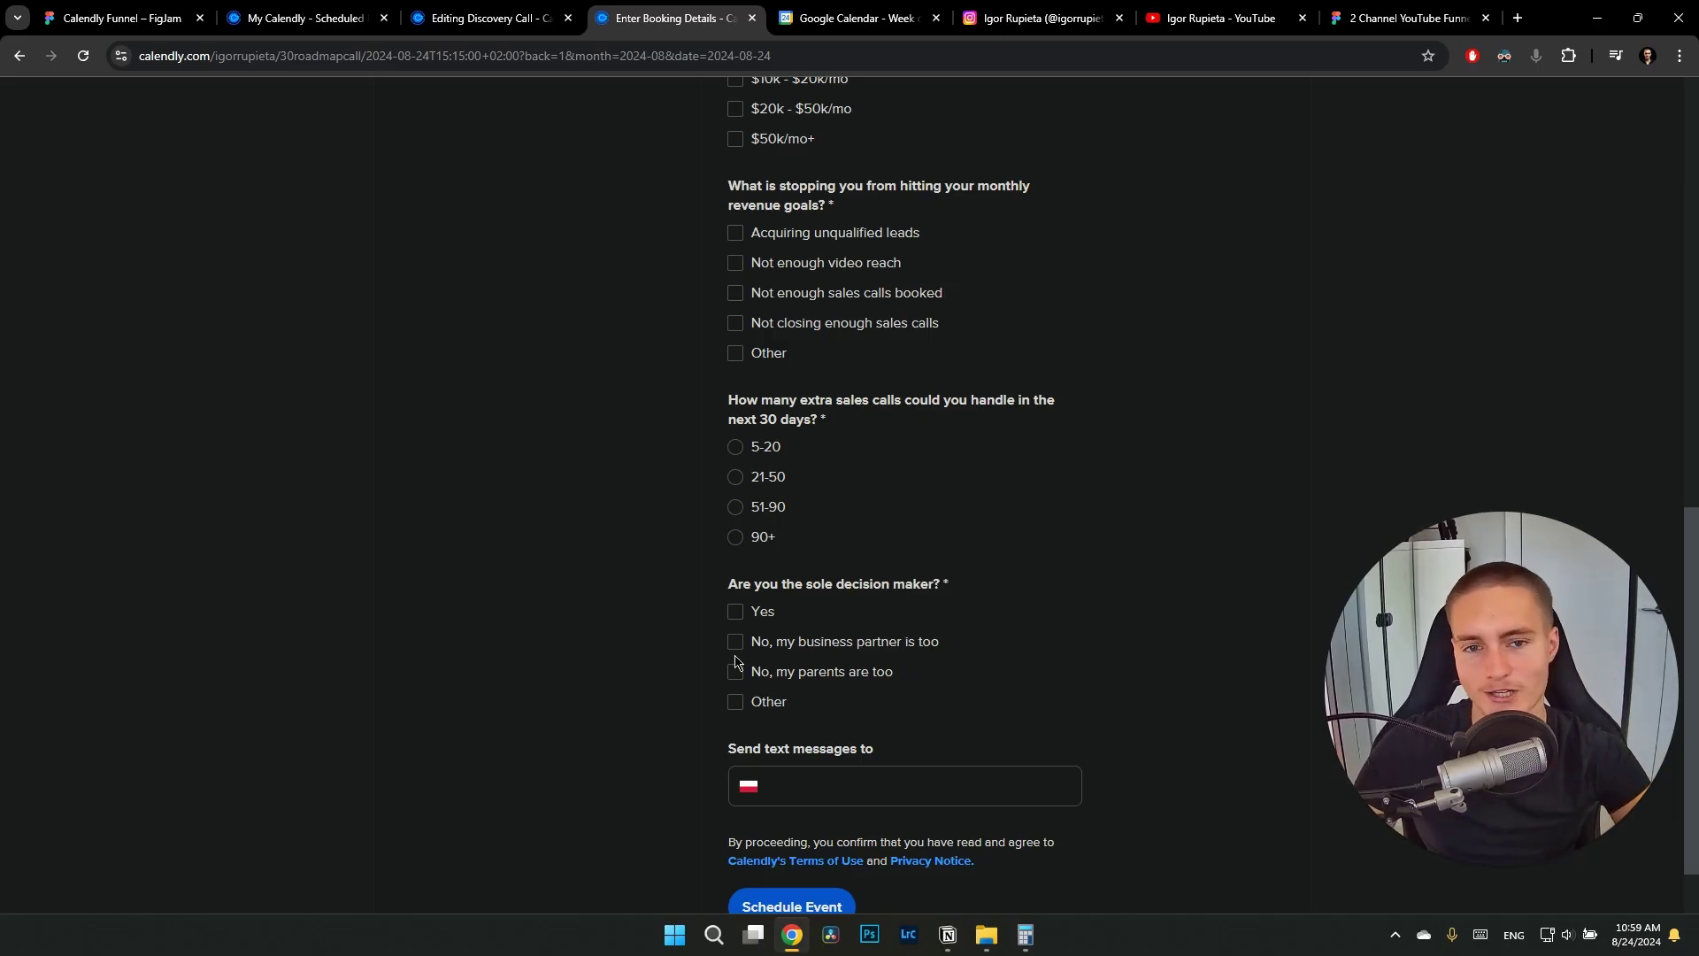
scroll(767, 529, down, 1)
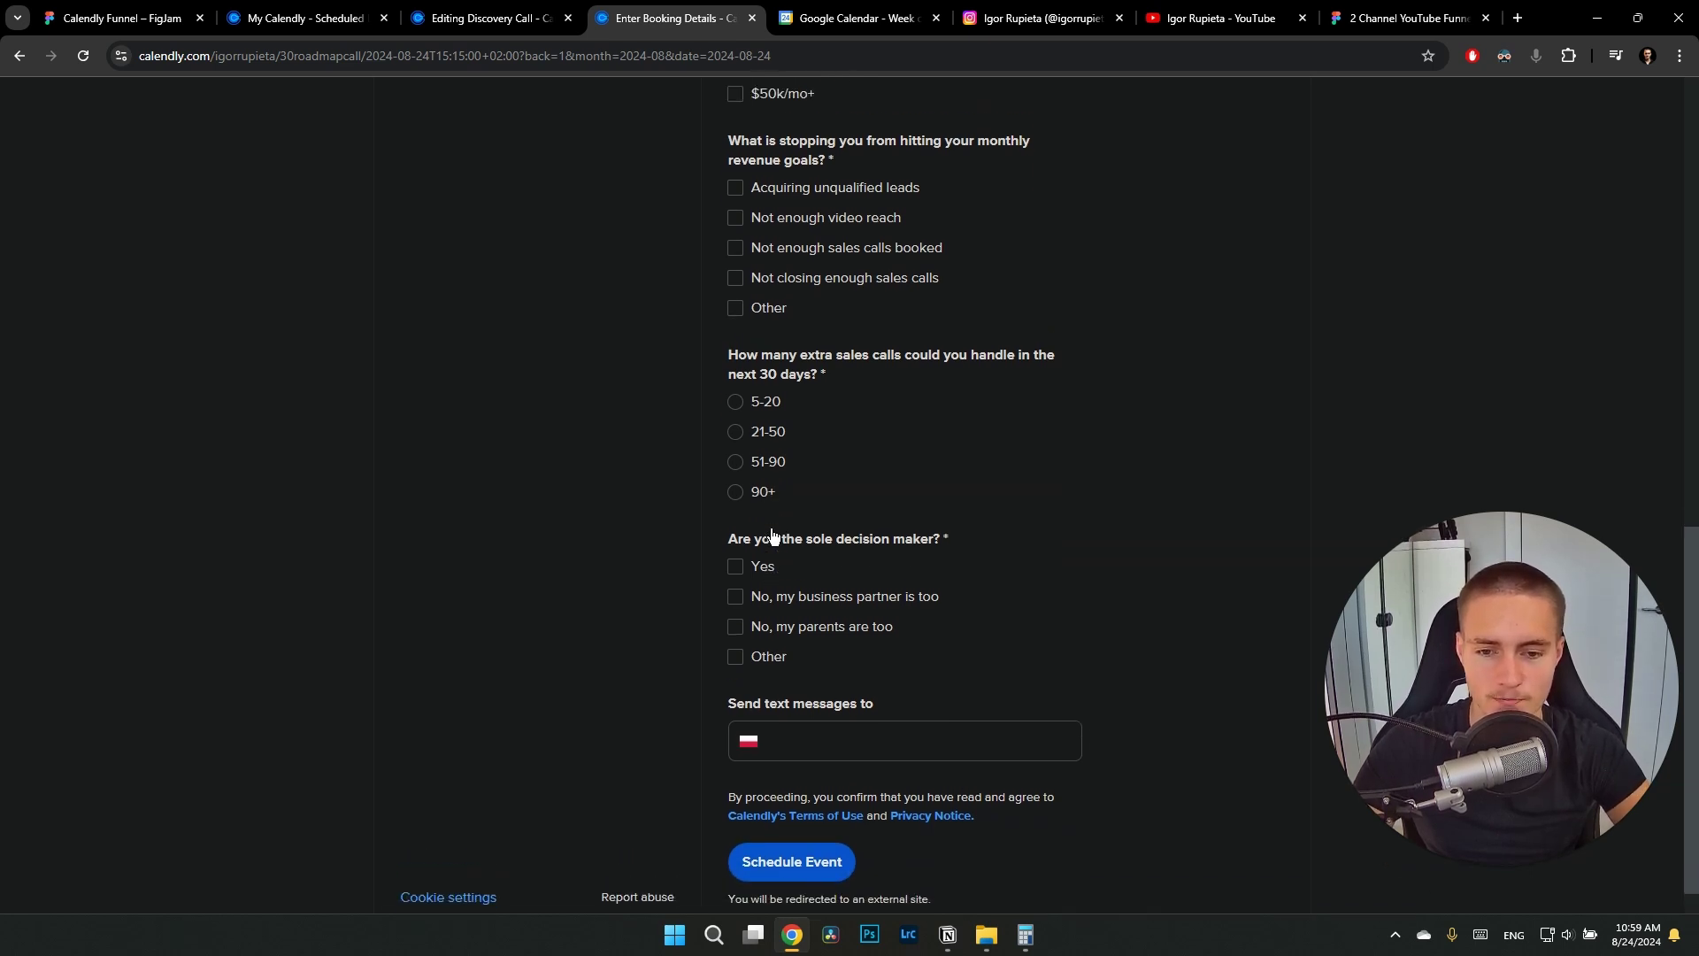
scroll(770, 535, up, 2)
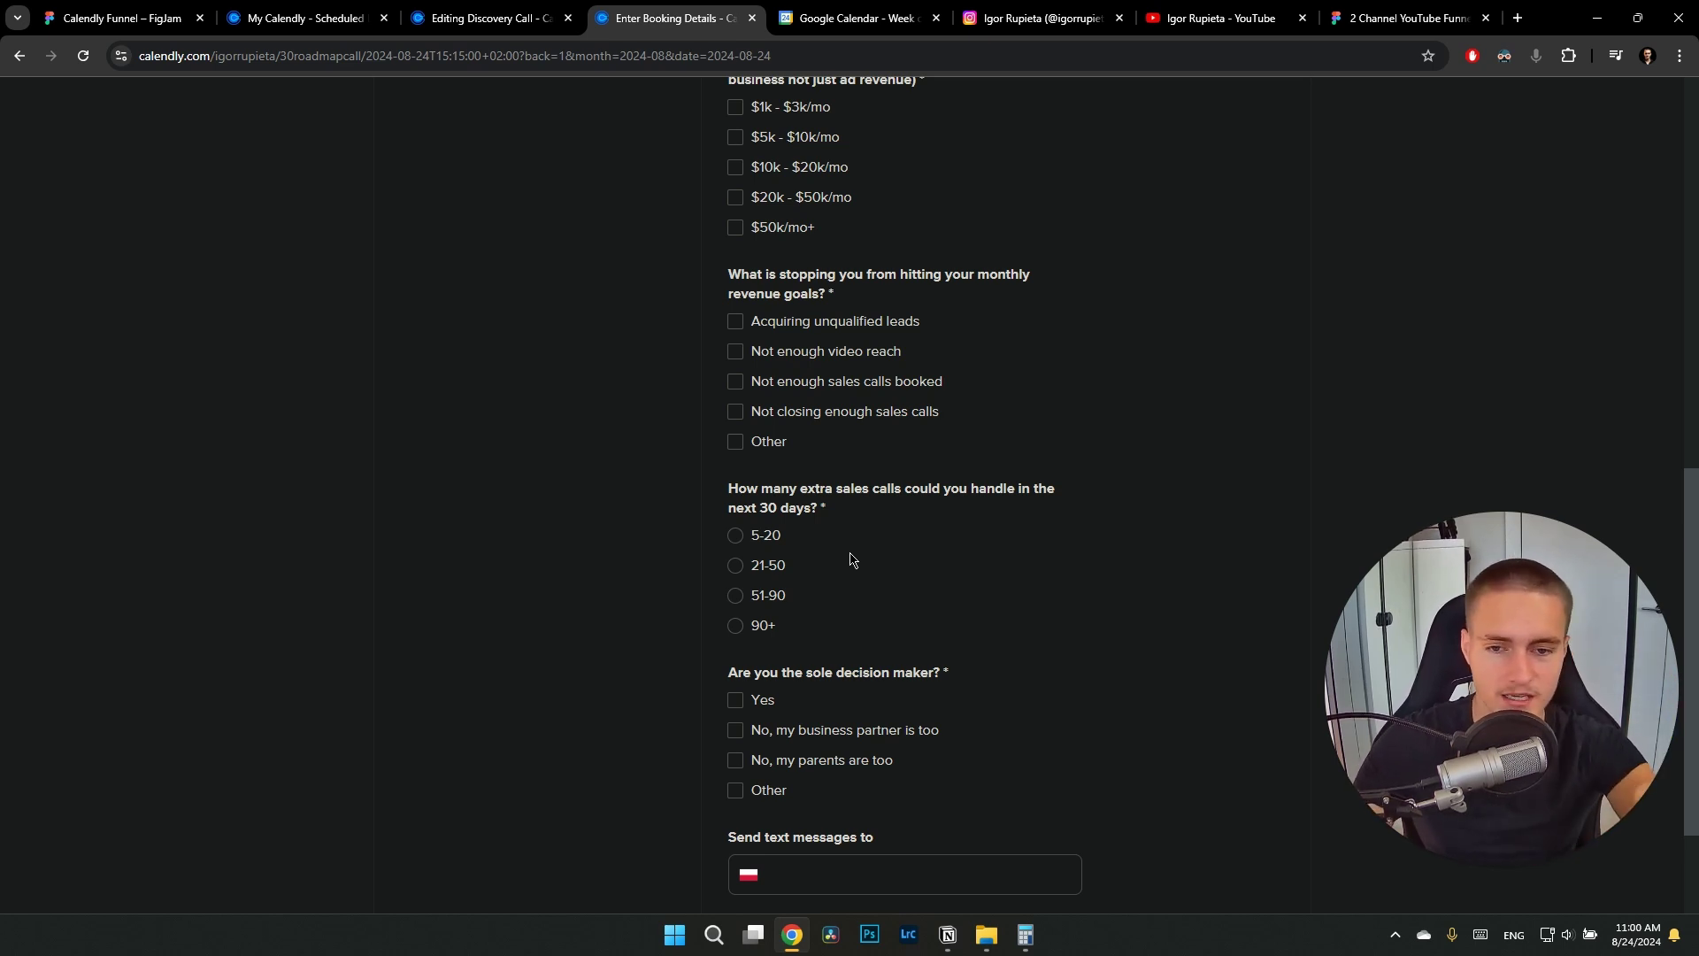
Review the whole Roadmap Call booking form, from the contact details through every qualifying question down to the scheduling section
scroll(884, 549, up, 5)
scroll(955, 523, down, 5)
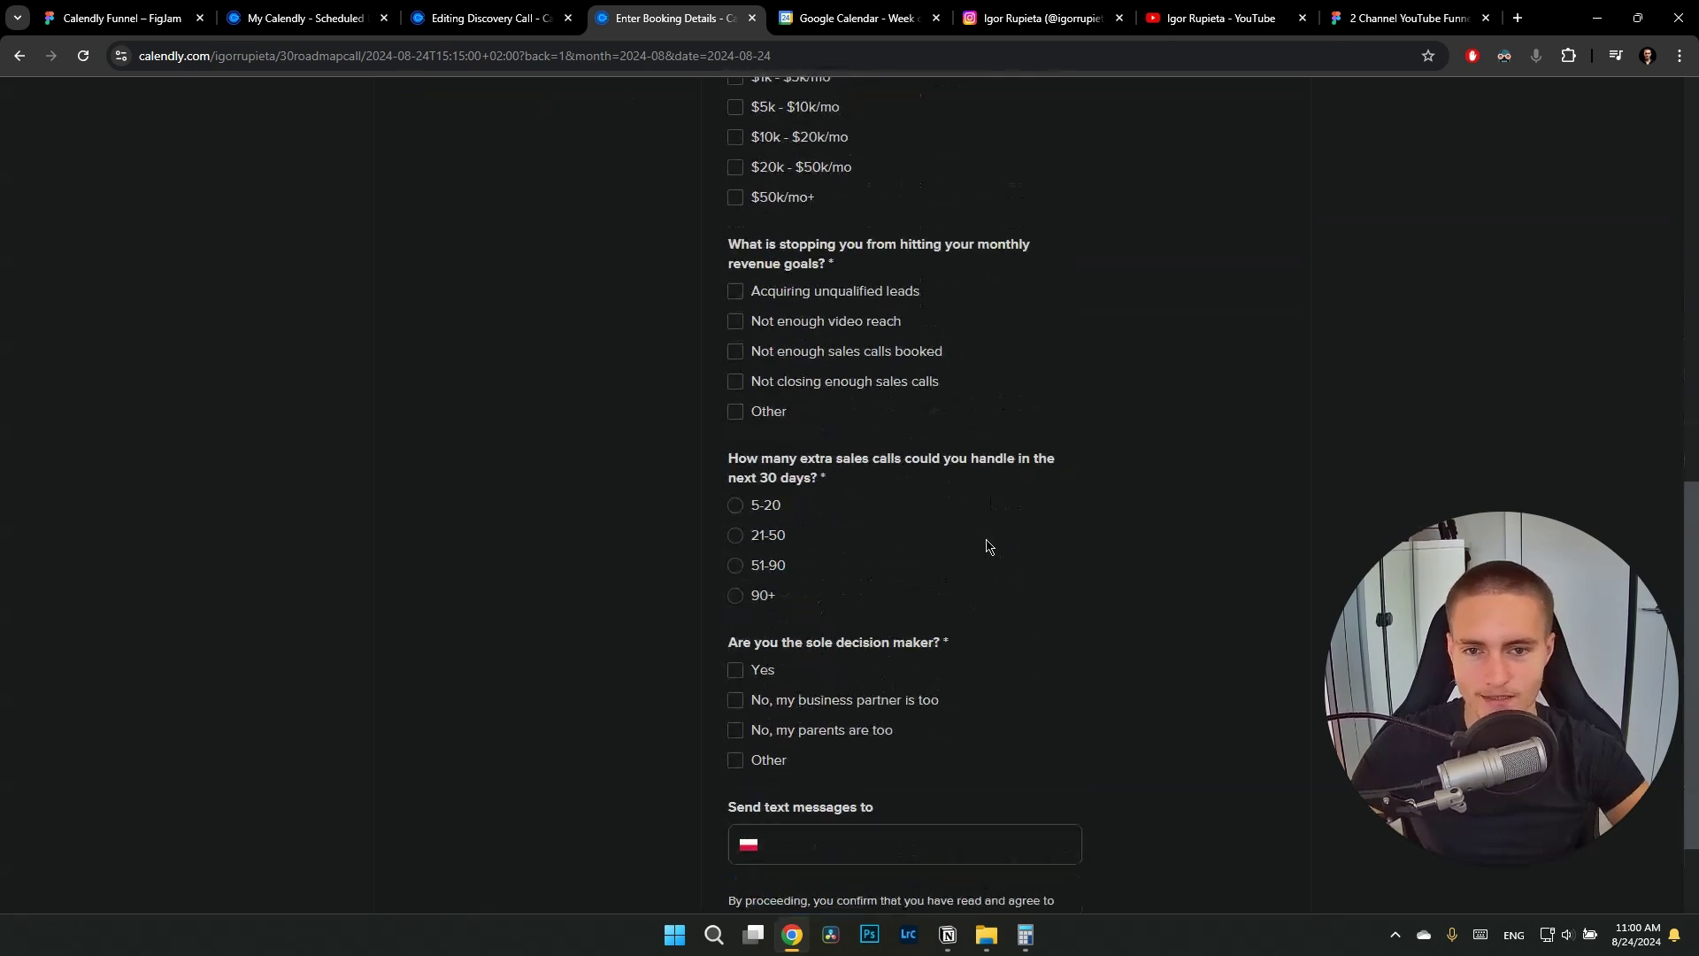
scroll(982, 543, up, 7)
scroll(778, 549, up, 3)
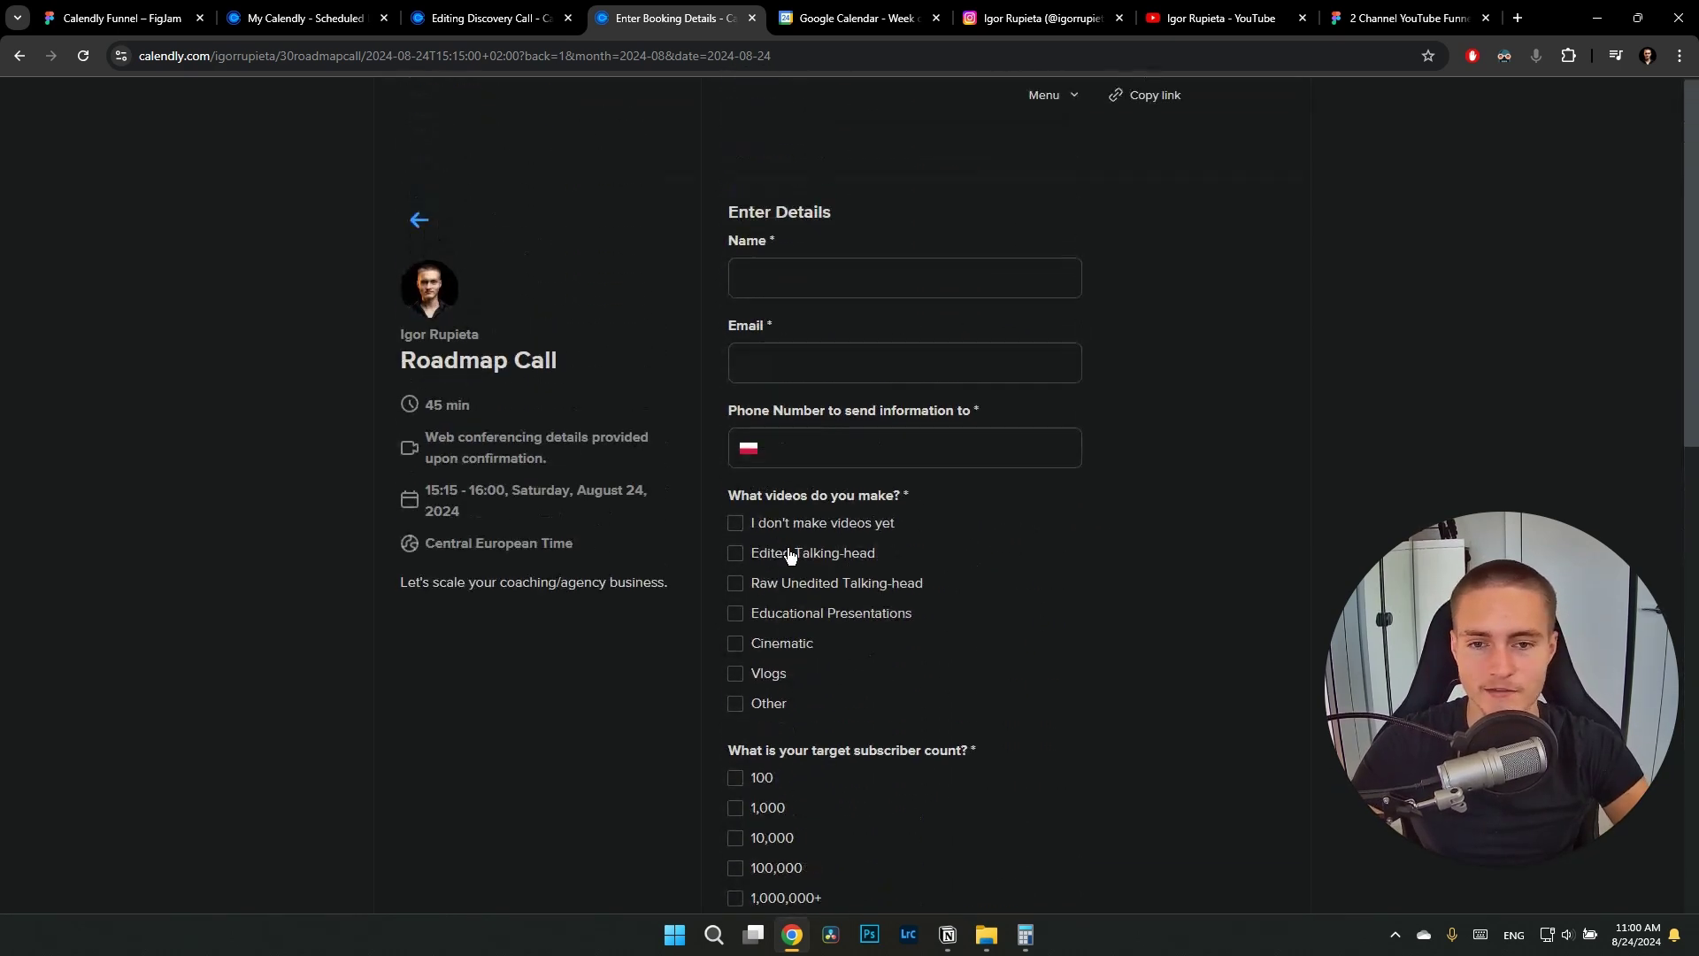
scroll(785, 566, down, 10)
scroll(818, 619, up, 2)
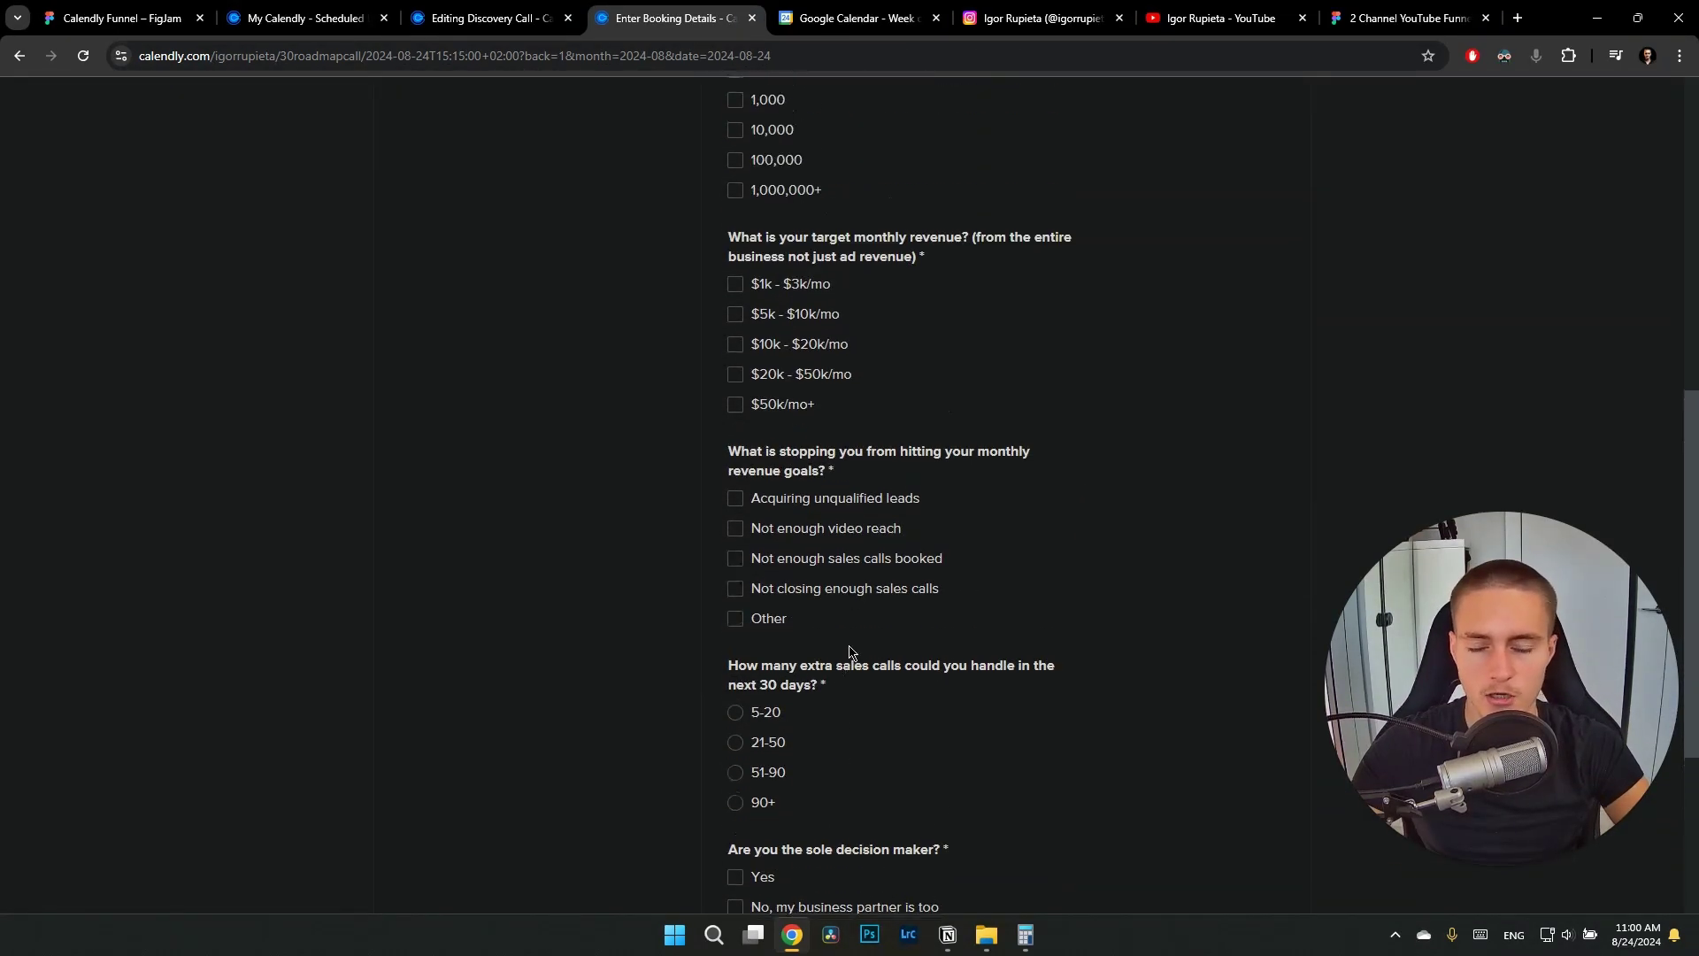
scroll(849, 652, down, 2)
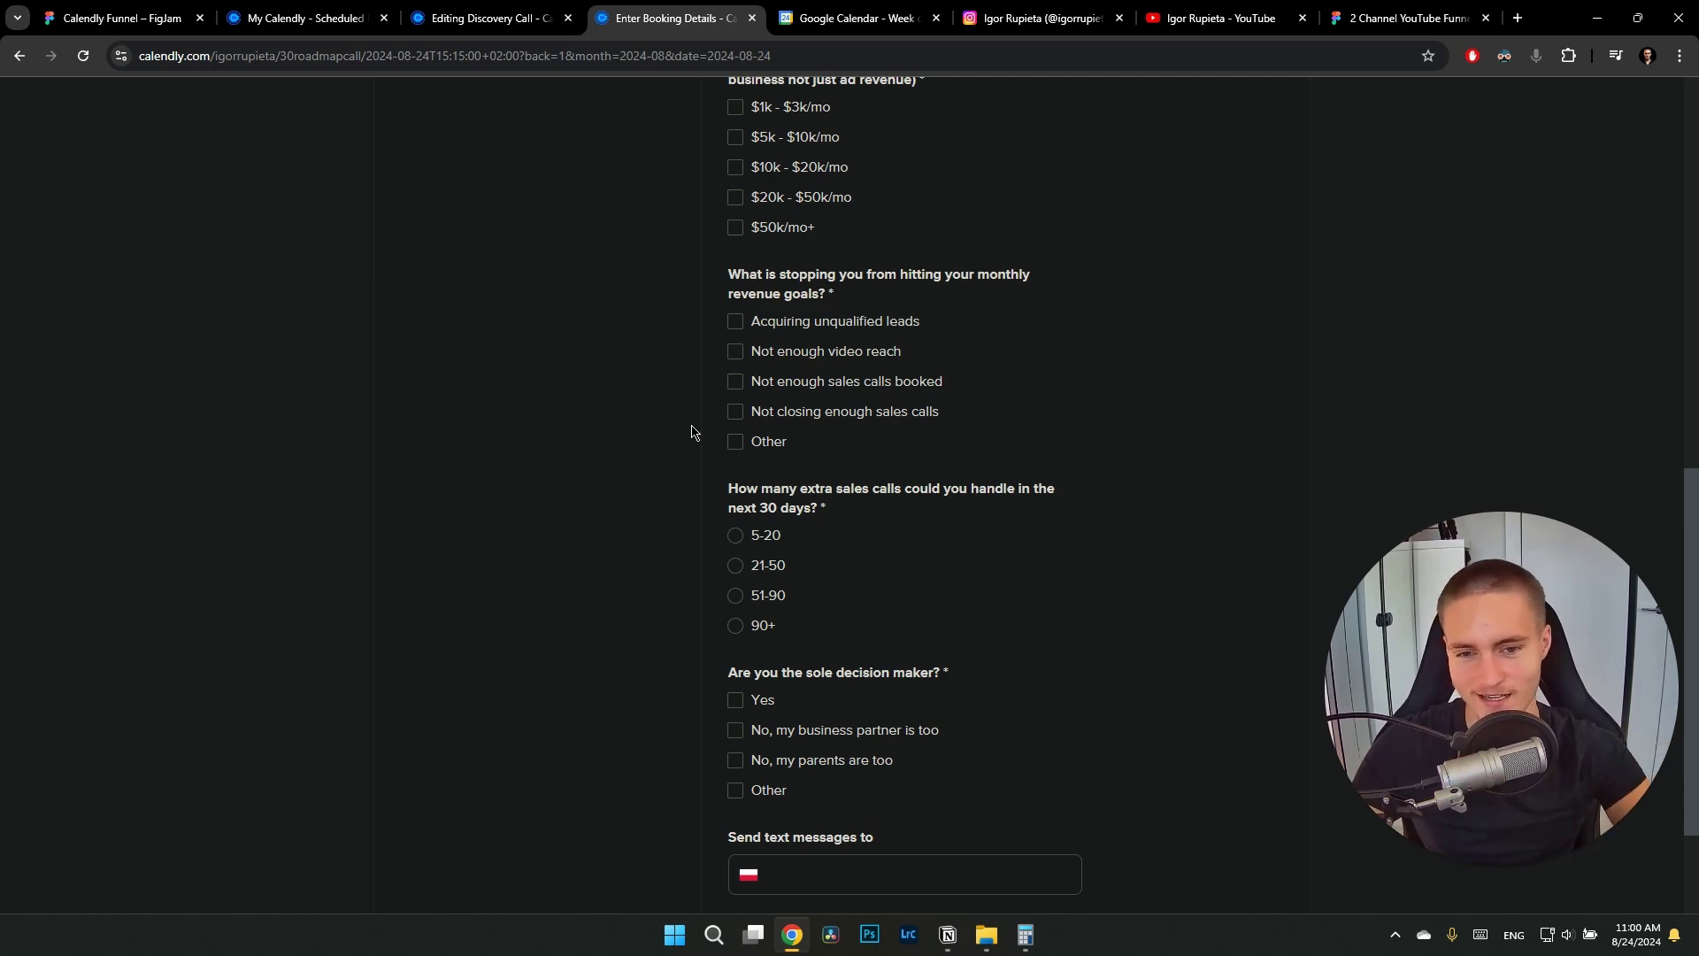
scroll(740, 584, up, 9)
scroll(743, 582, down, 11)
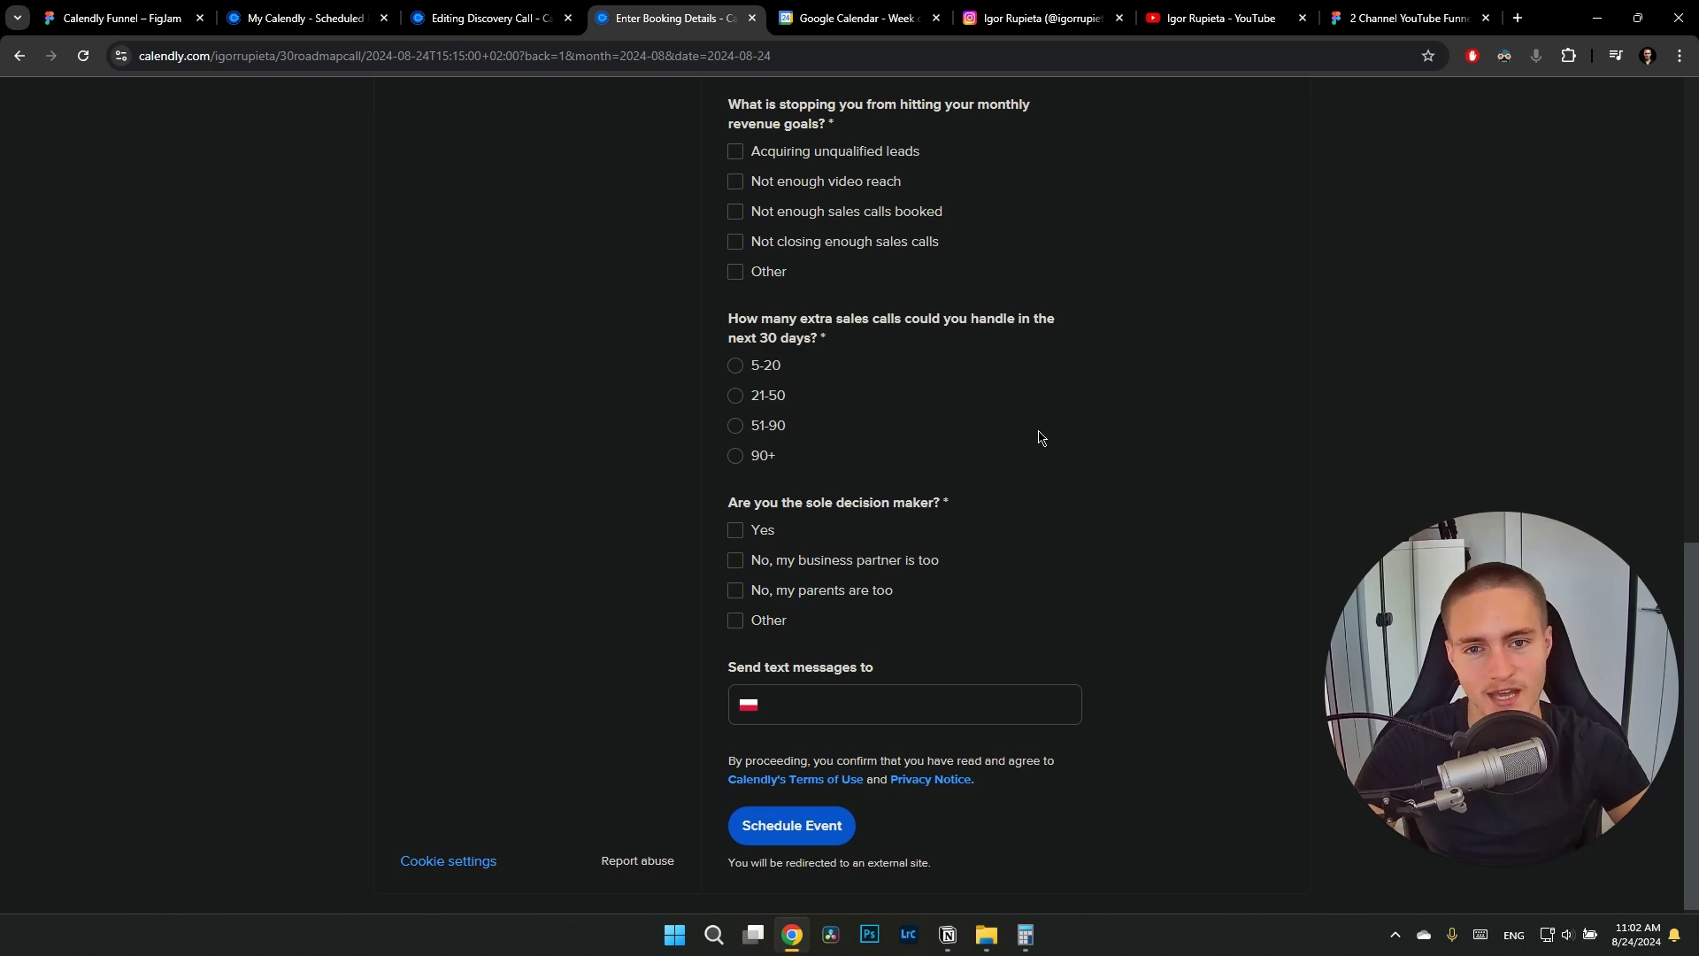
scroll(1038, 437, up, 6)
scroll(898, 481, down, 6)
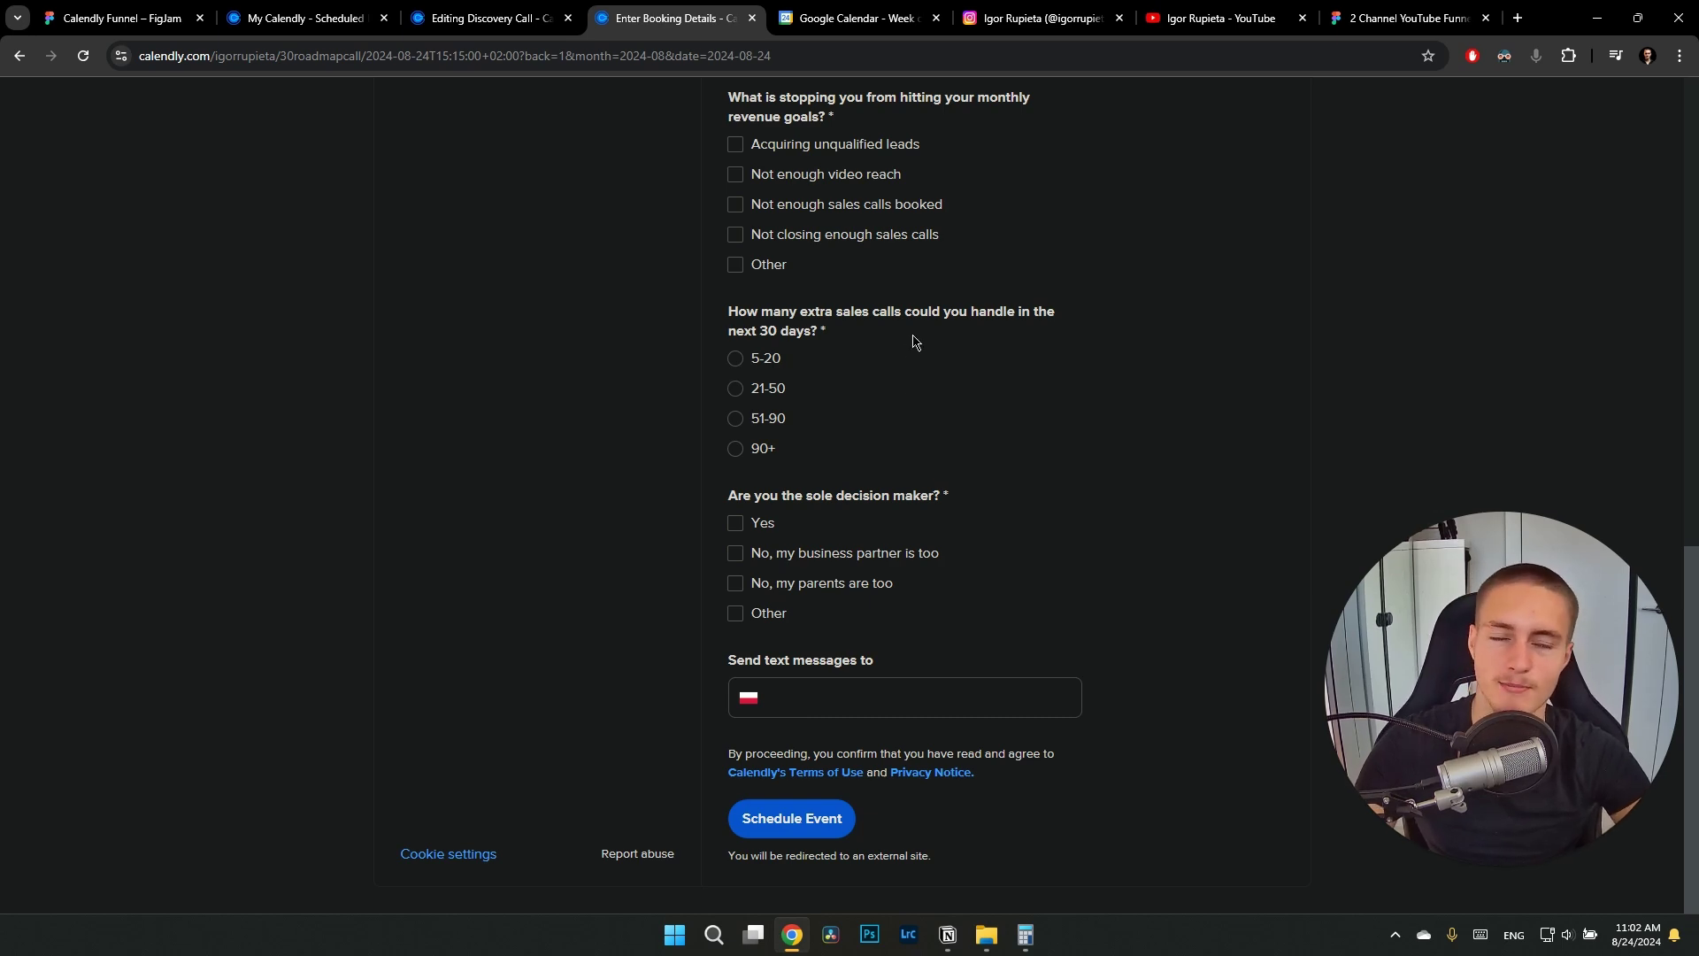
scroll(900, 426, up, 12)
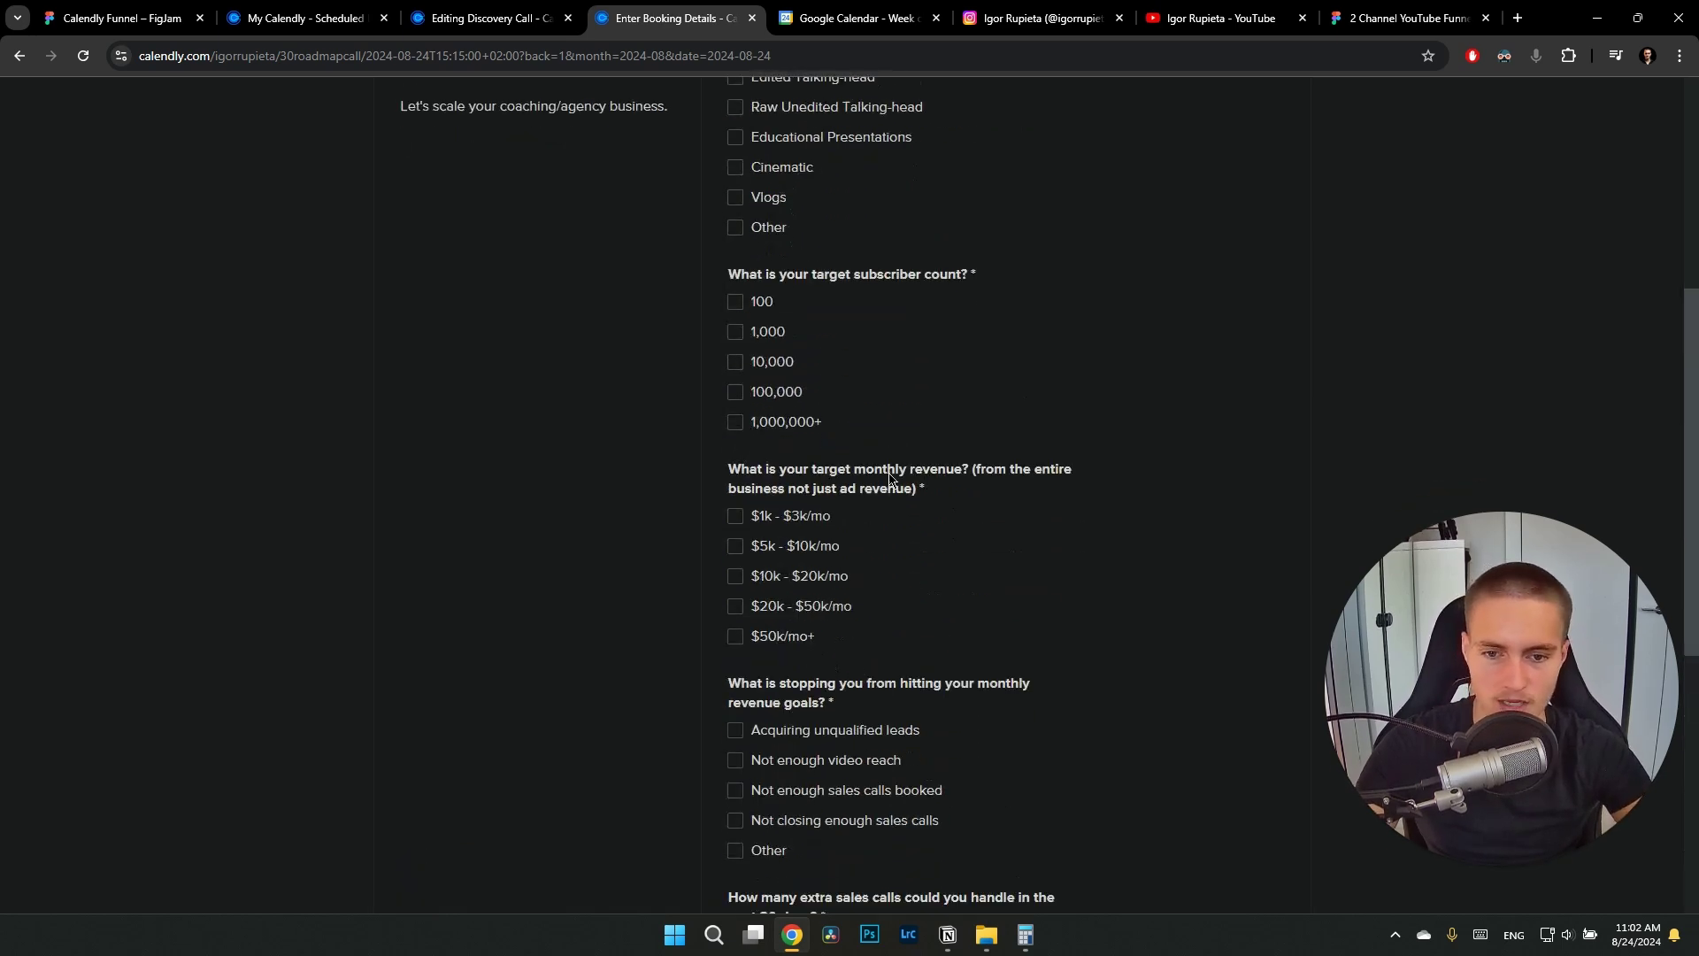
scroll(895, 474, down, 8)
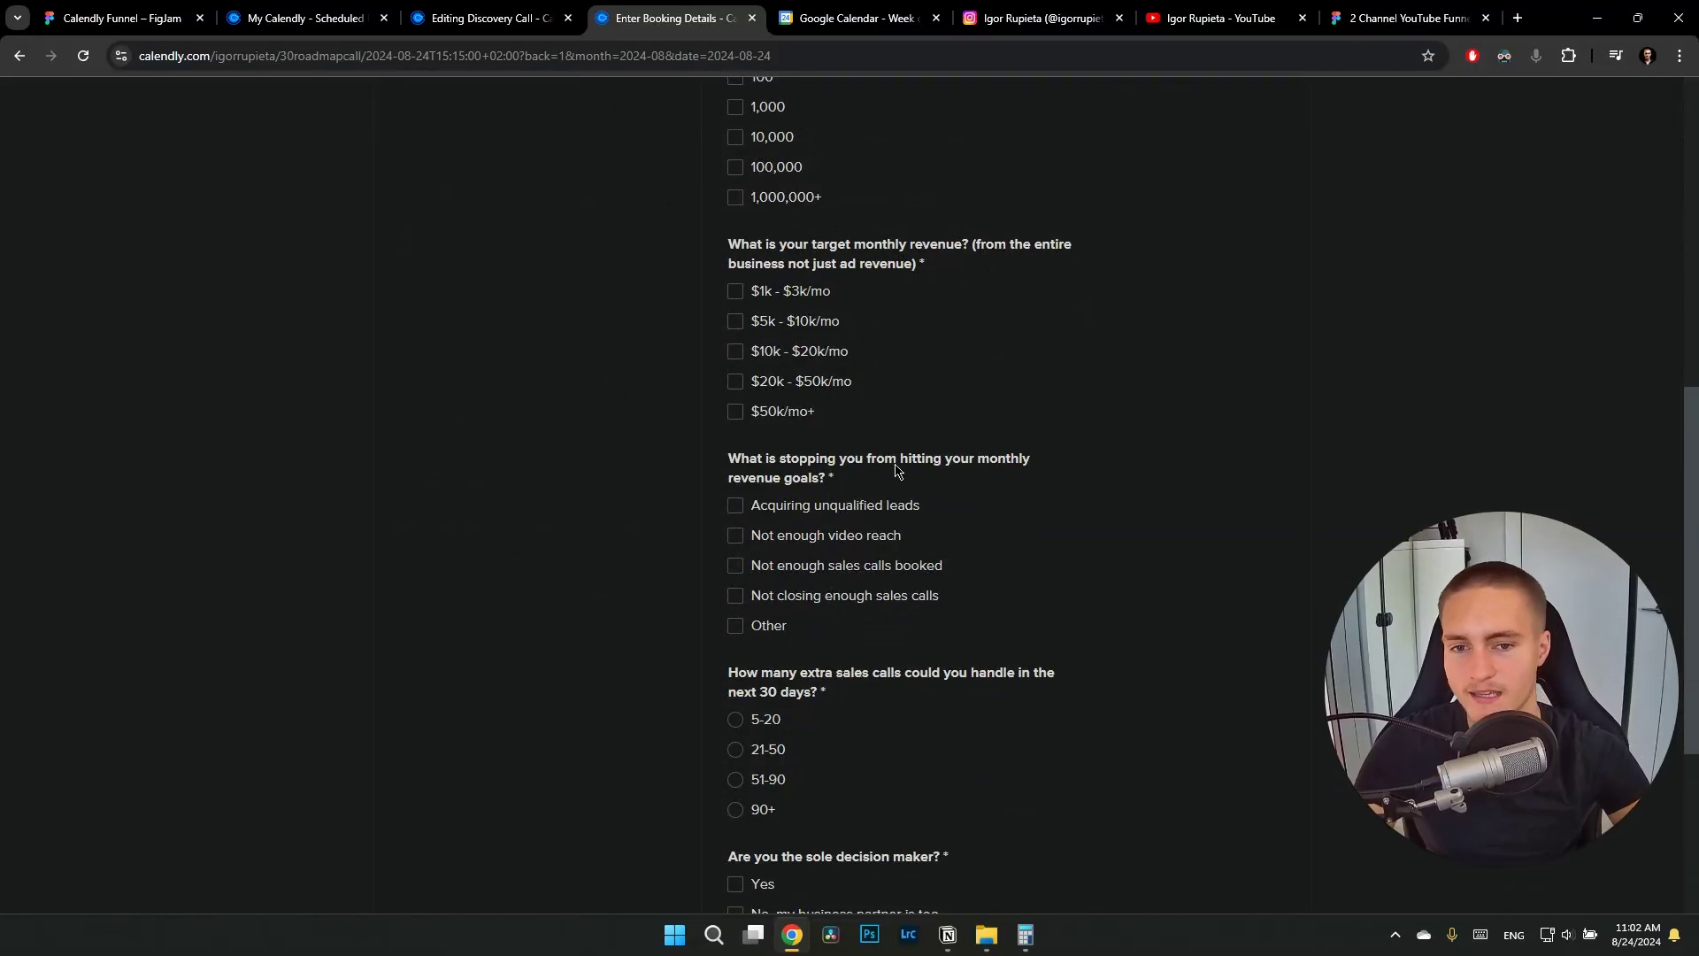
Consult the Calendly Funnel board in FigJam and set the Discovery Call's after-booking action in Calendly to "Redirect to an external site"
click(146, 10)
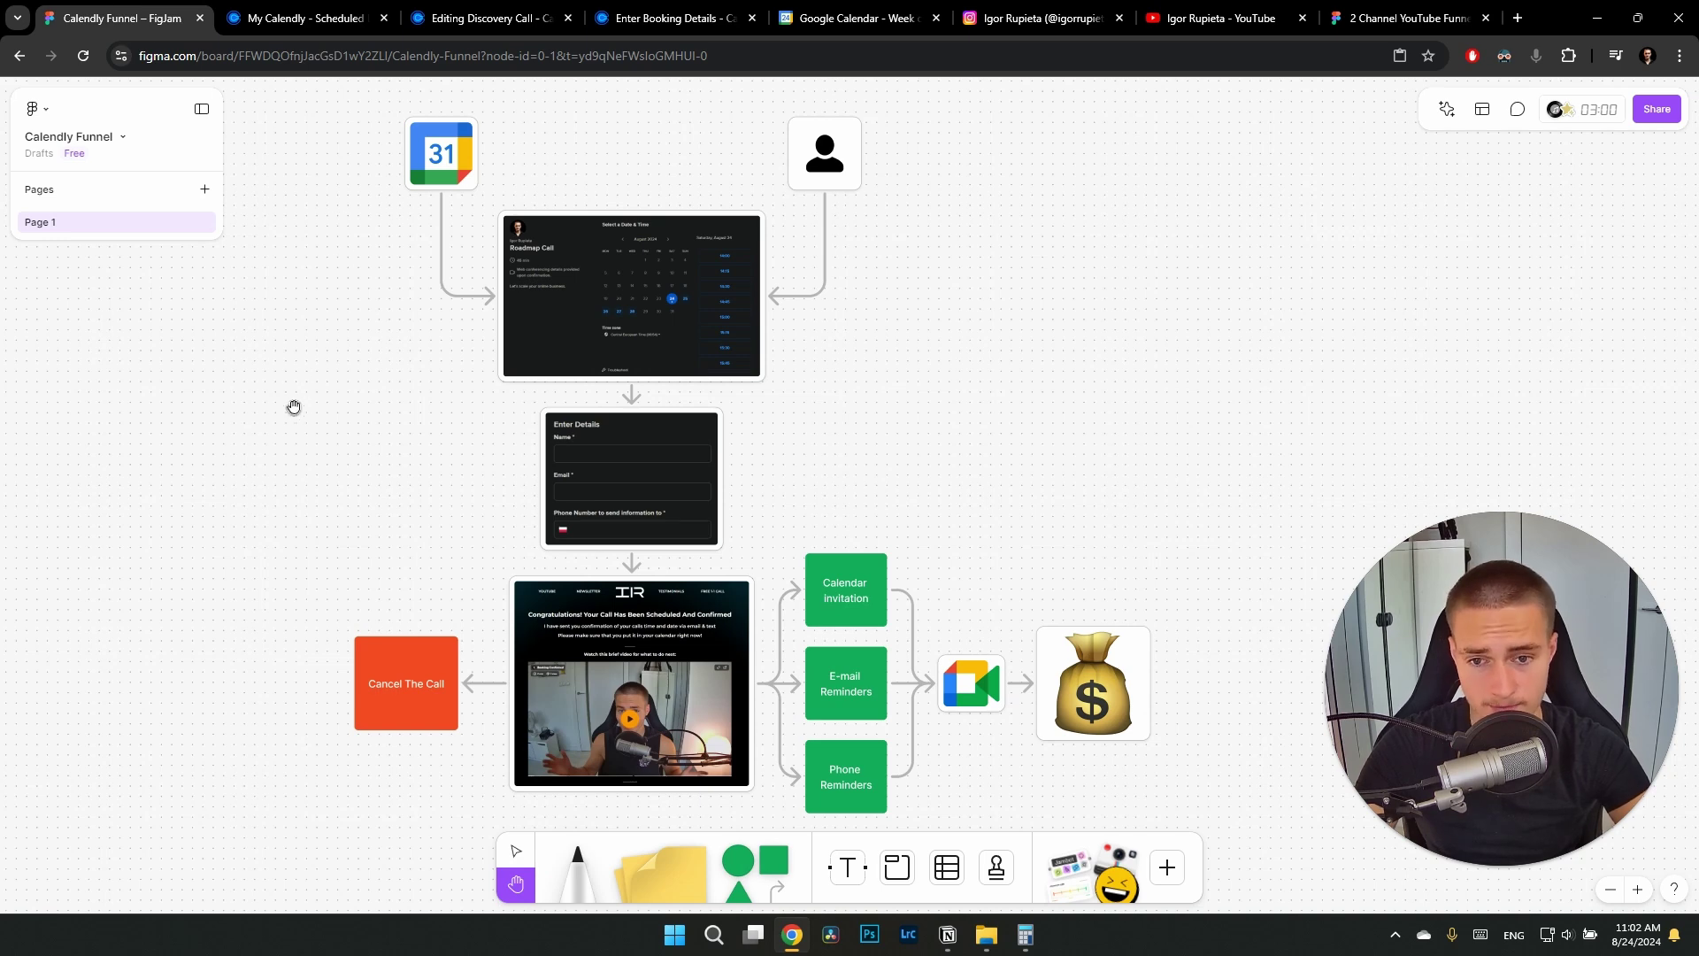
key(ctrl+3)
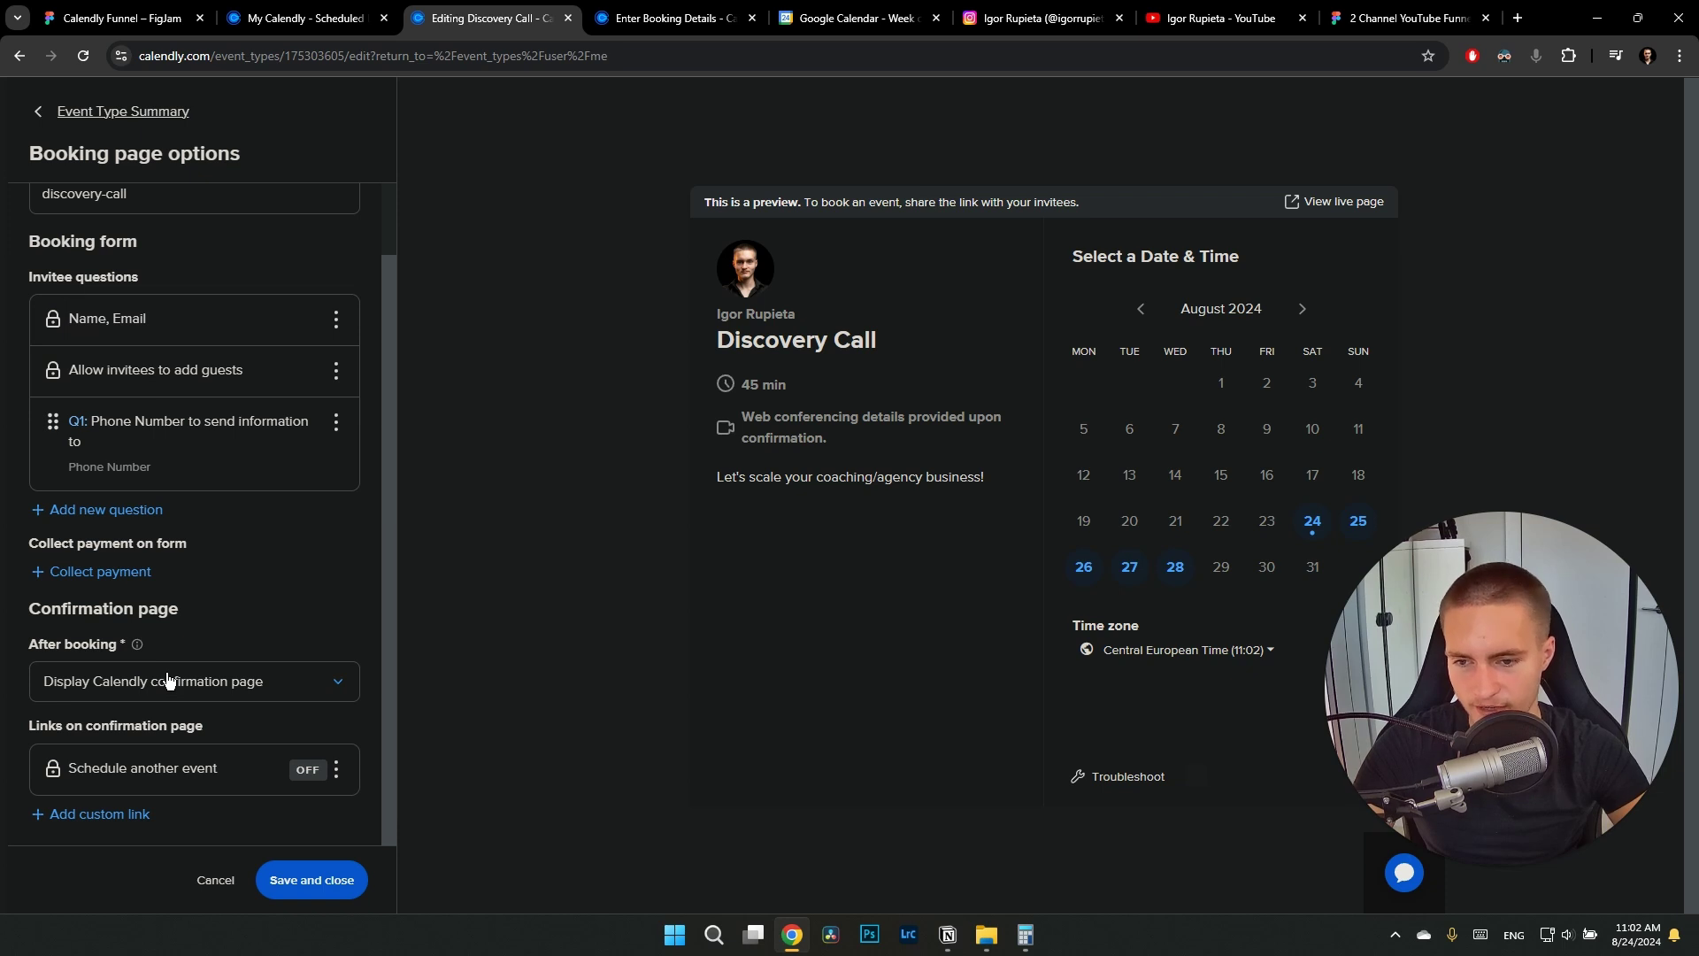
click(132, 682)
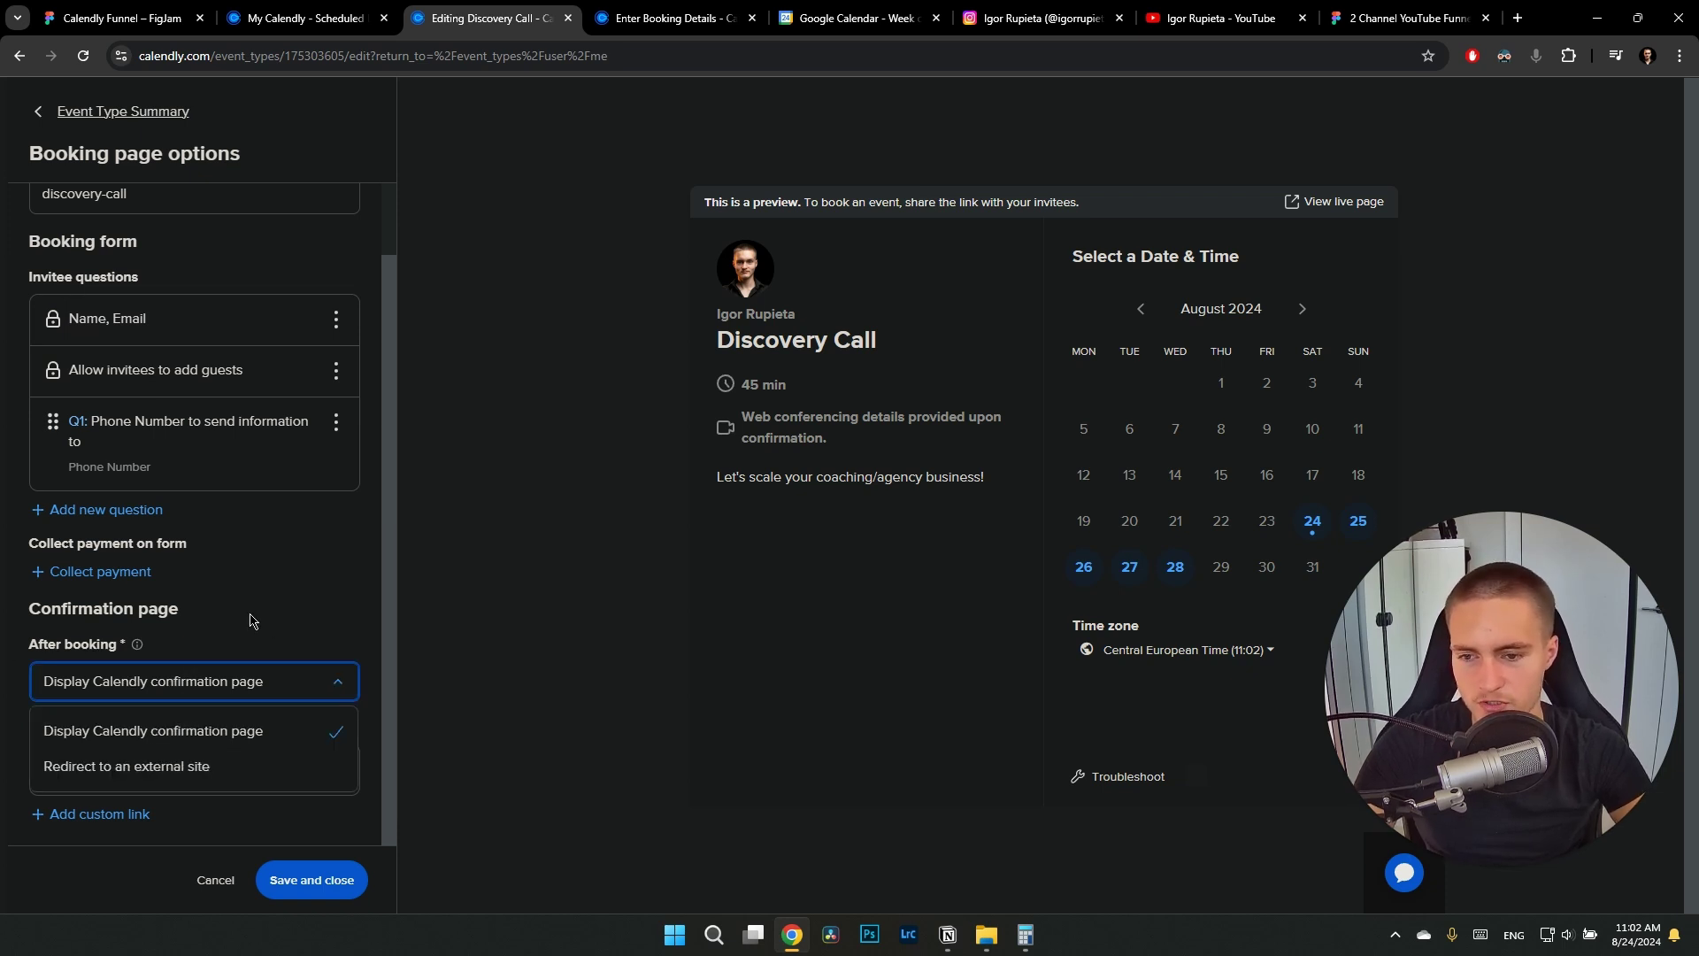
click(160, 765)
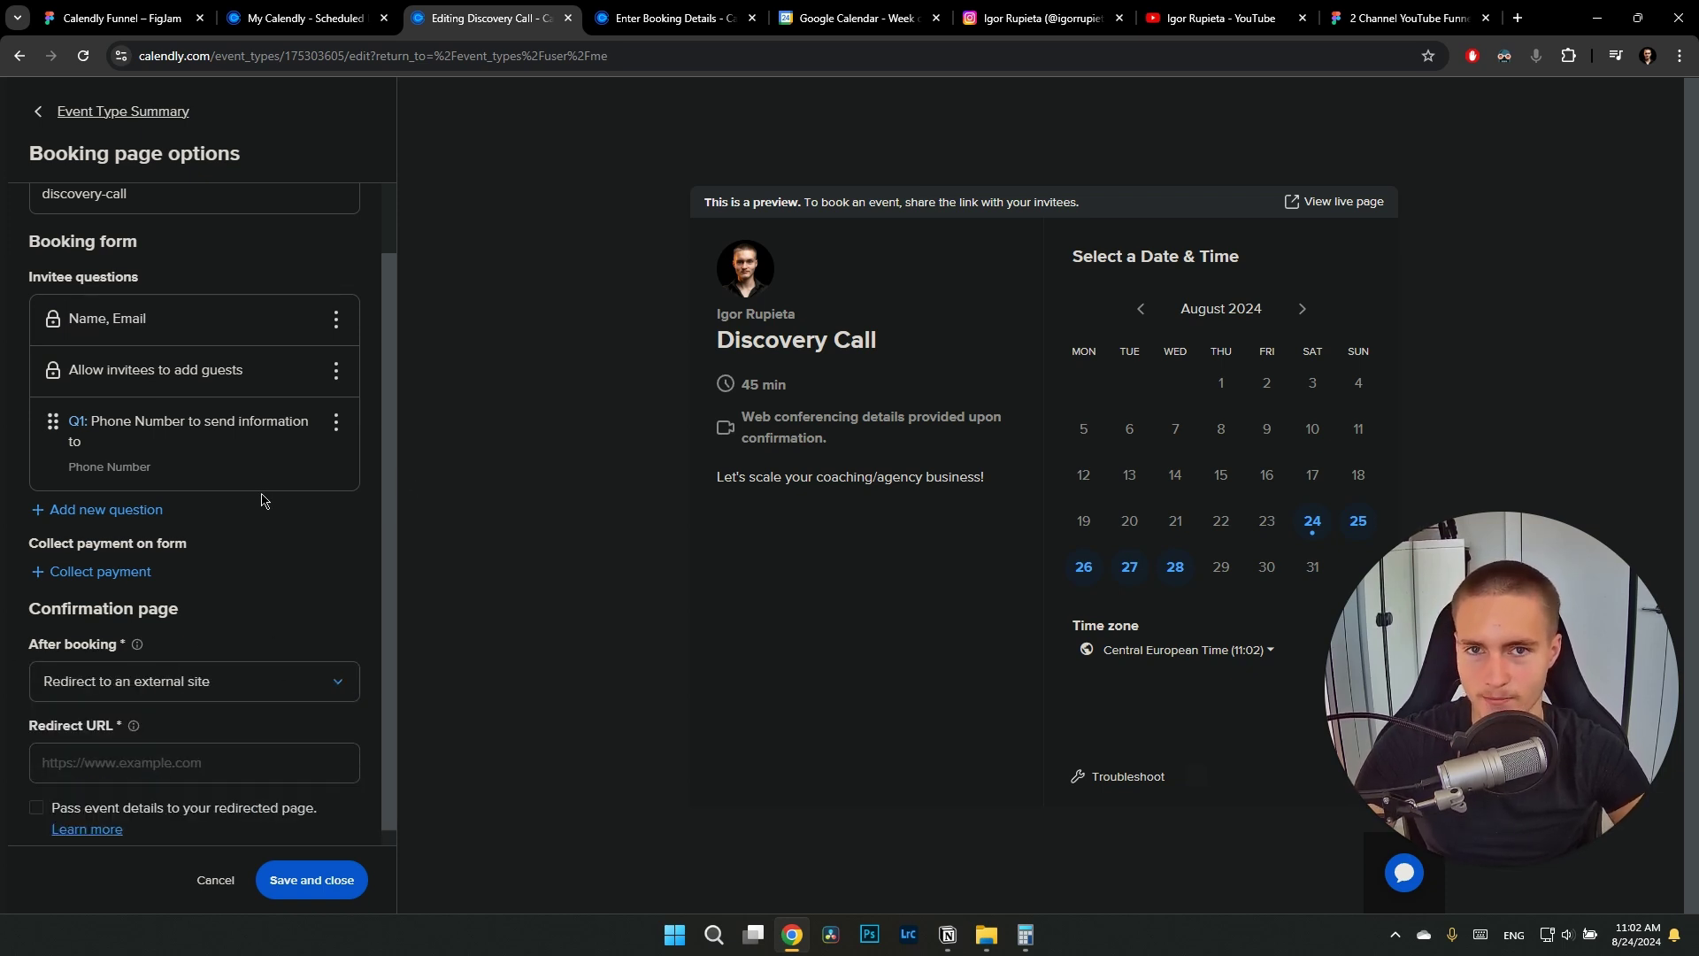
scroll(227, 655, down, 1)
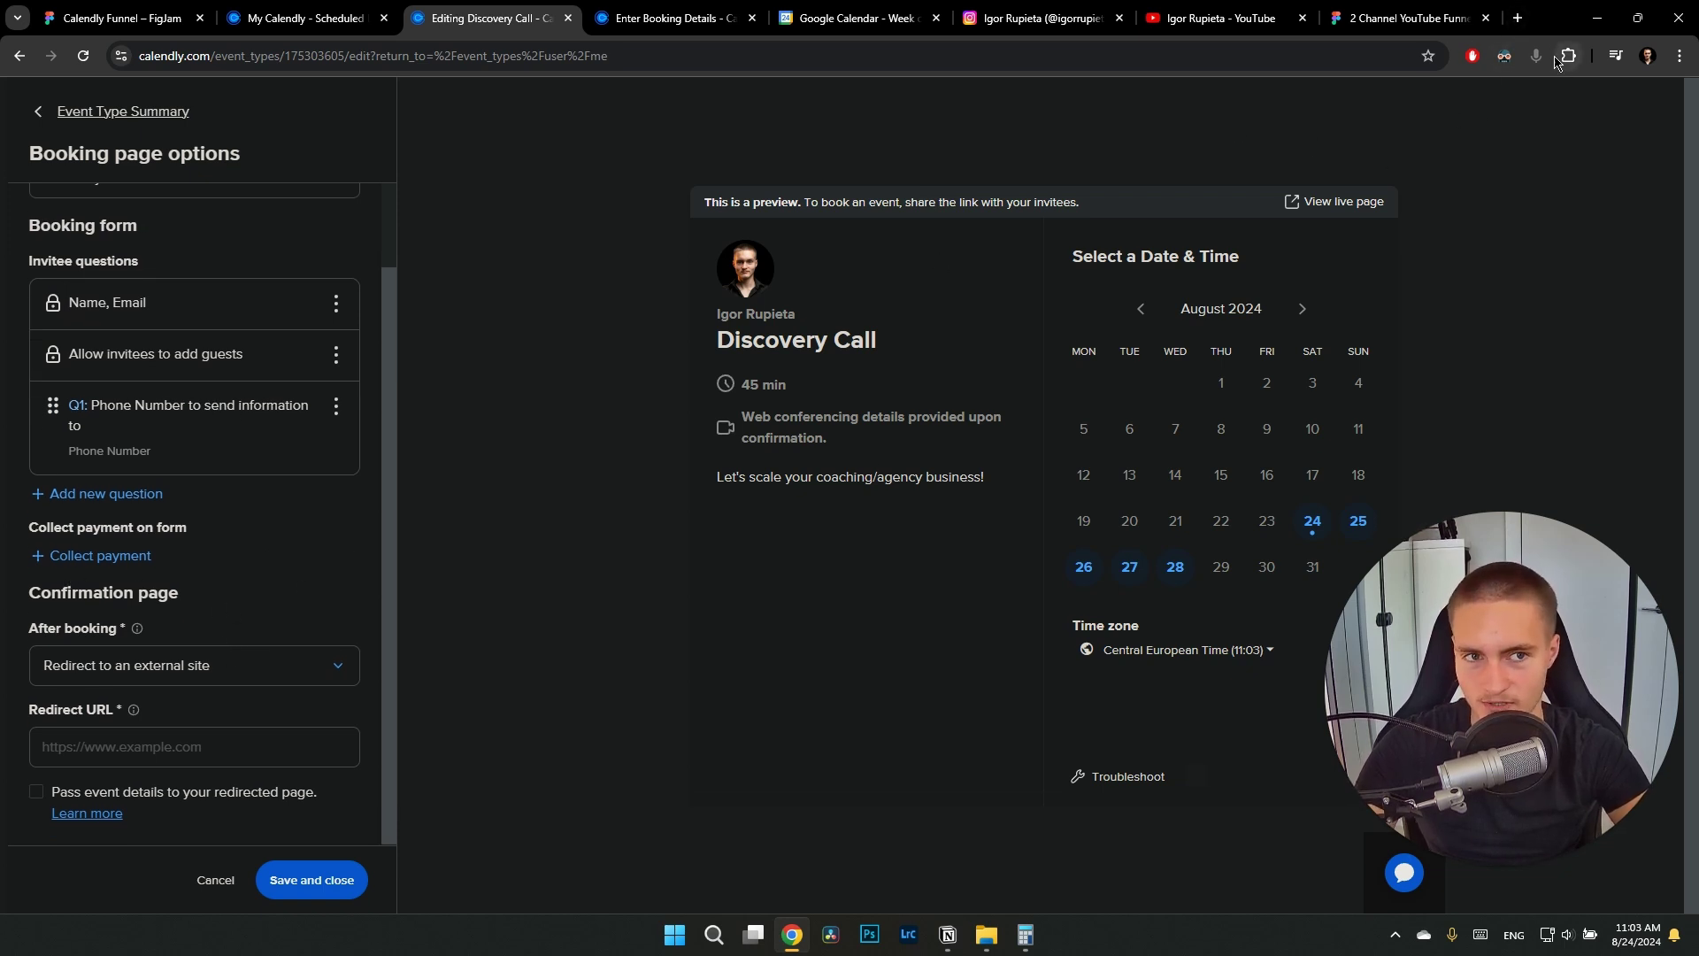
Open the personal website's /booking-confirmed/ page in a new browser tab and look over its confirmation message and video
click(1518, 21)
text(igor)
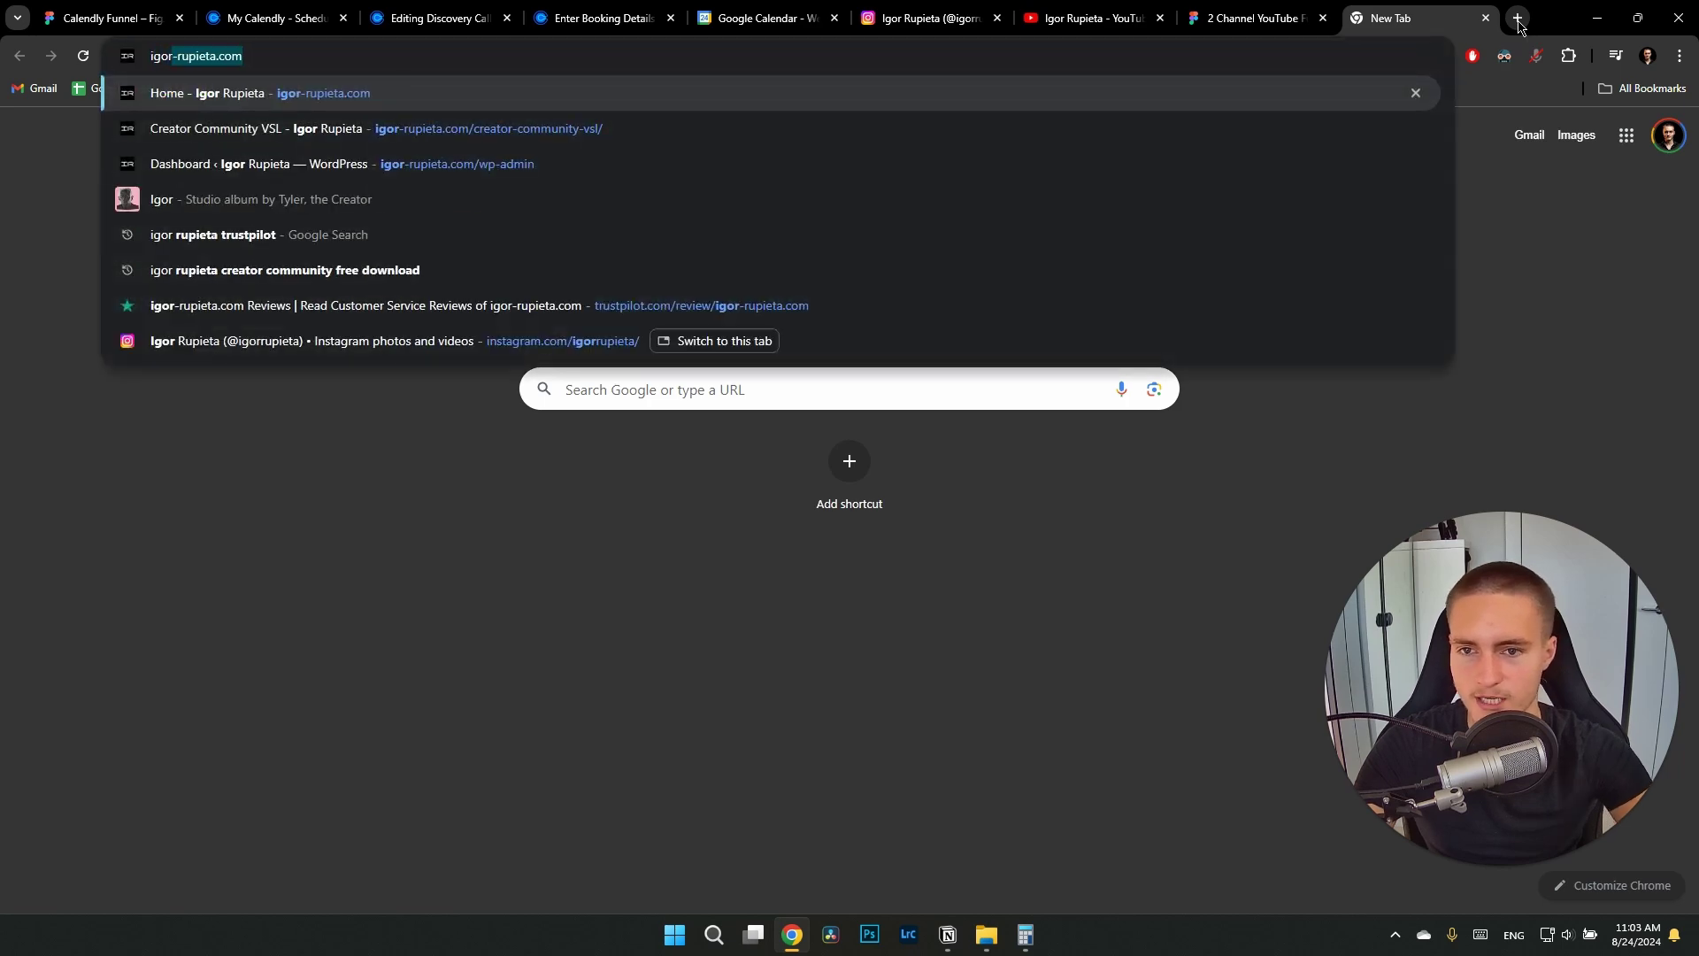
text(-rupie)
key(BackSpace)
text(rupiet)
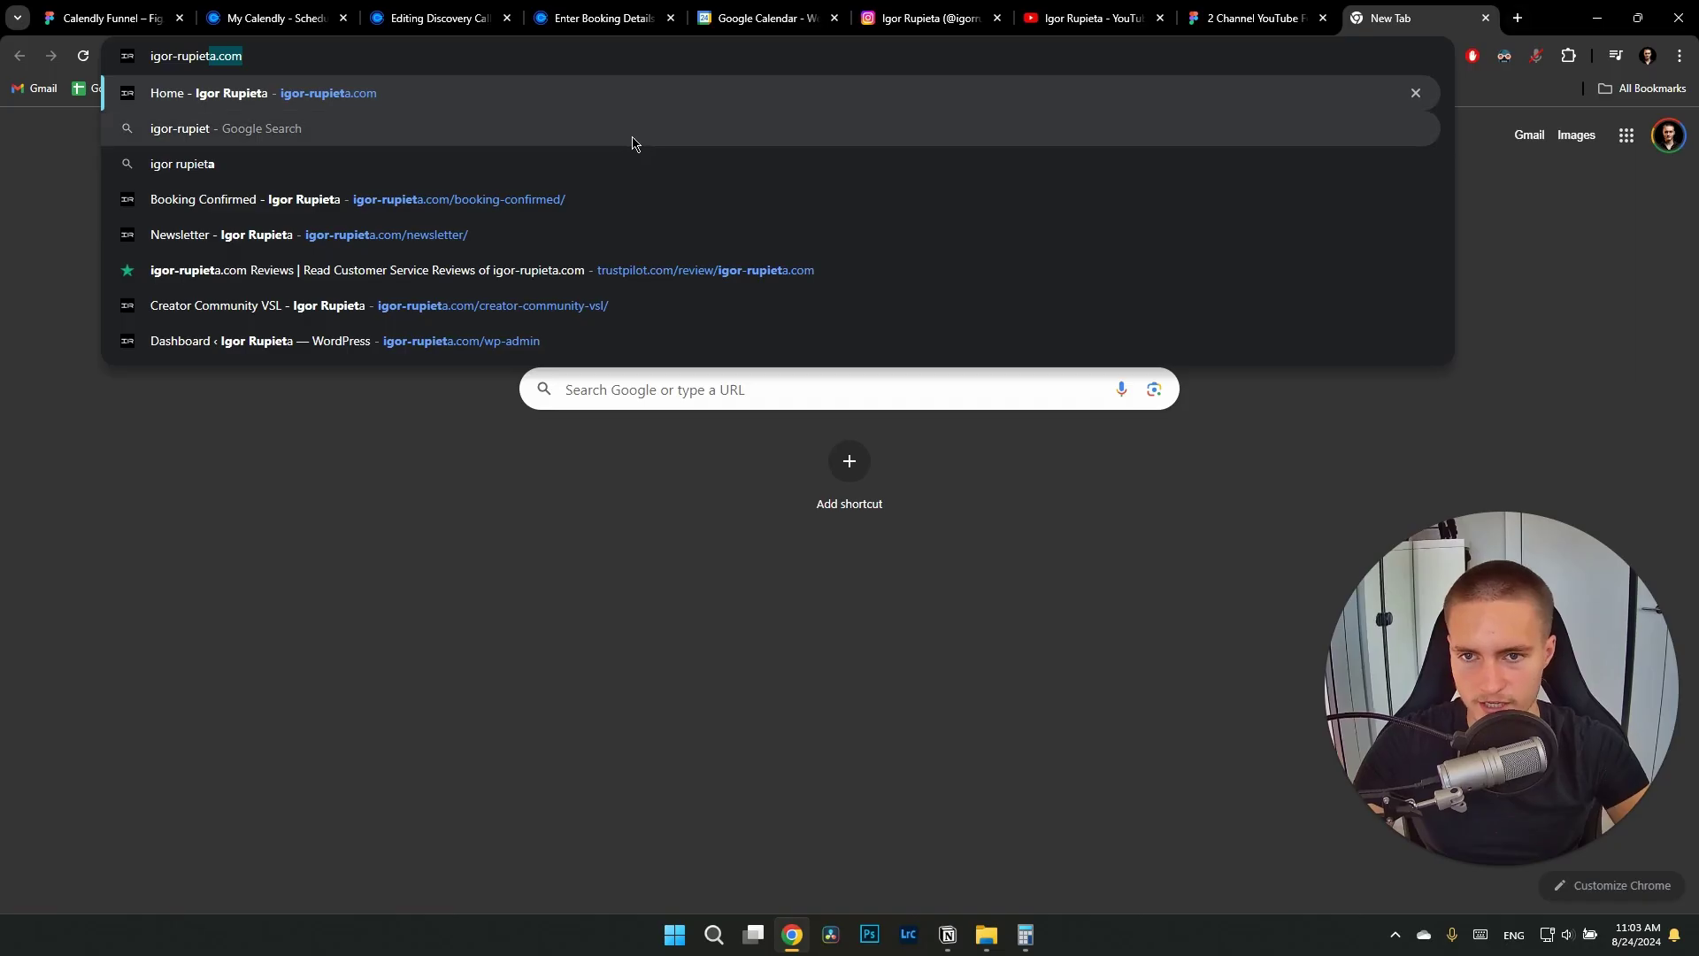
click(592, 204)
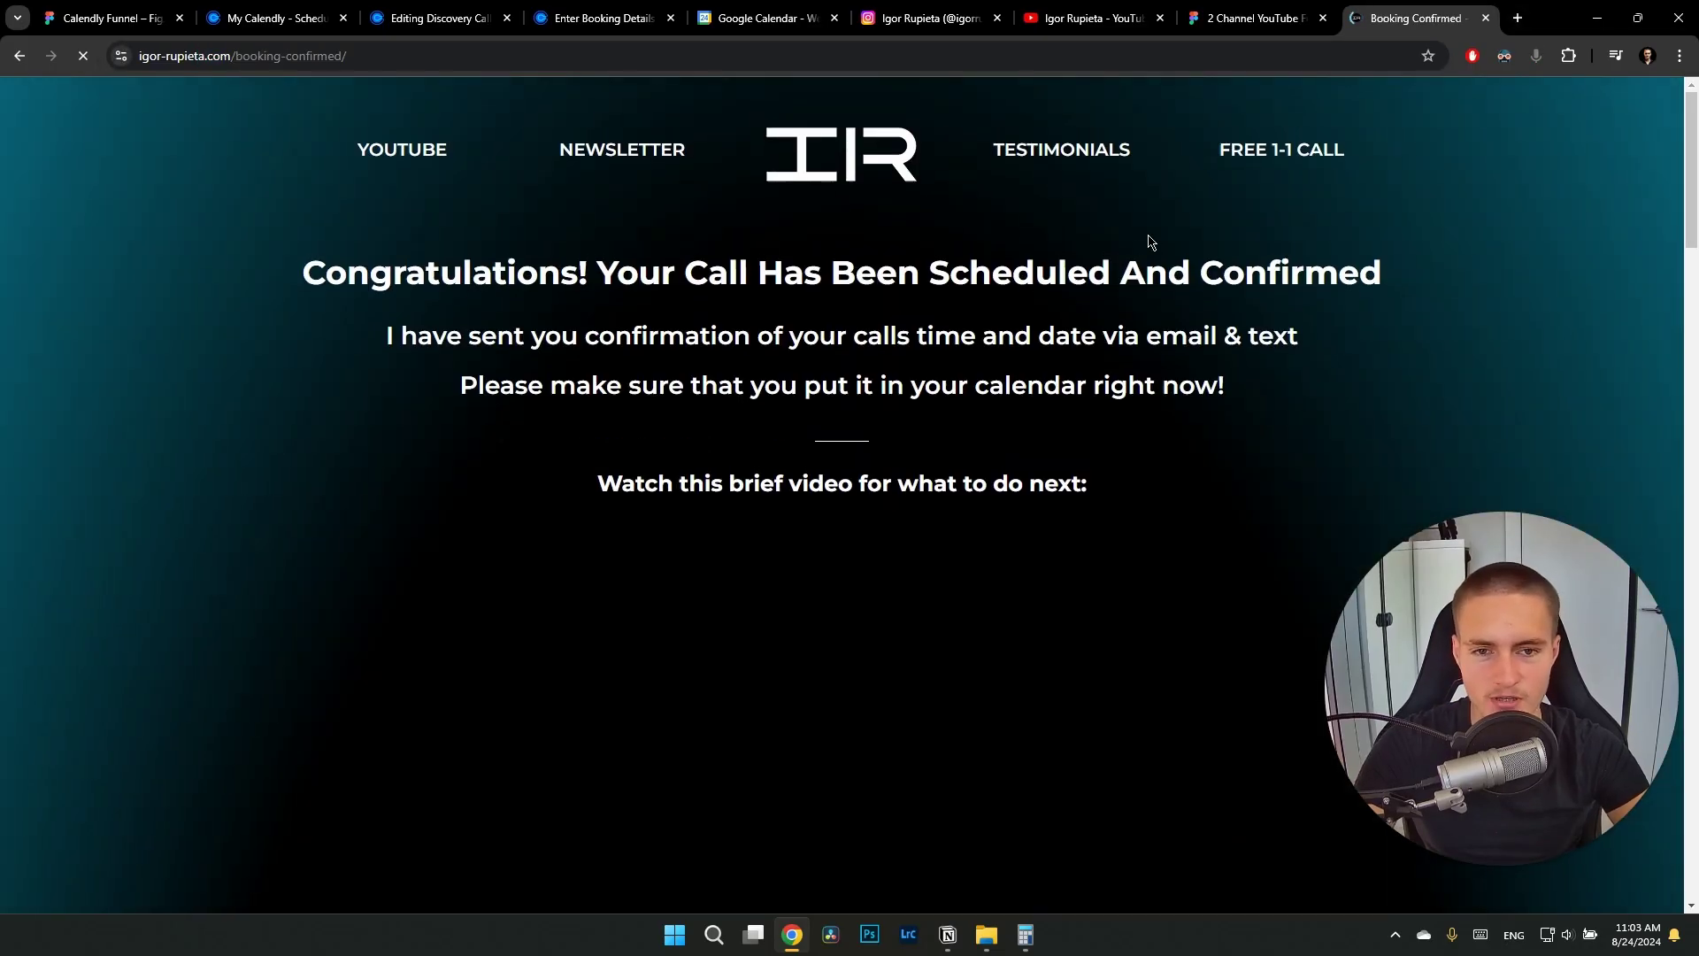
scroll(277, 236, down, 3)
scroll(429, 274, up, 3)
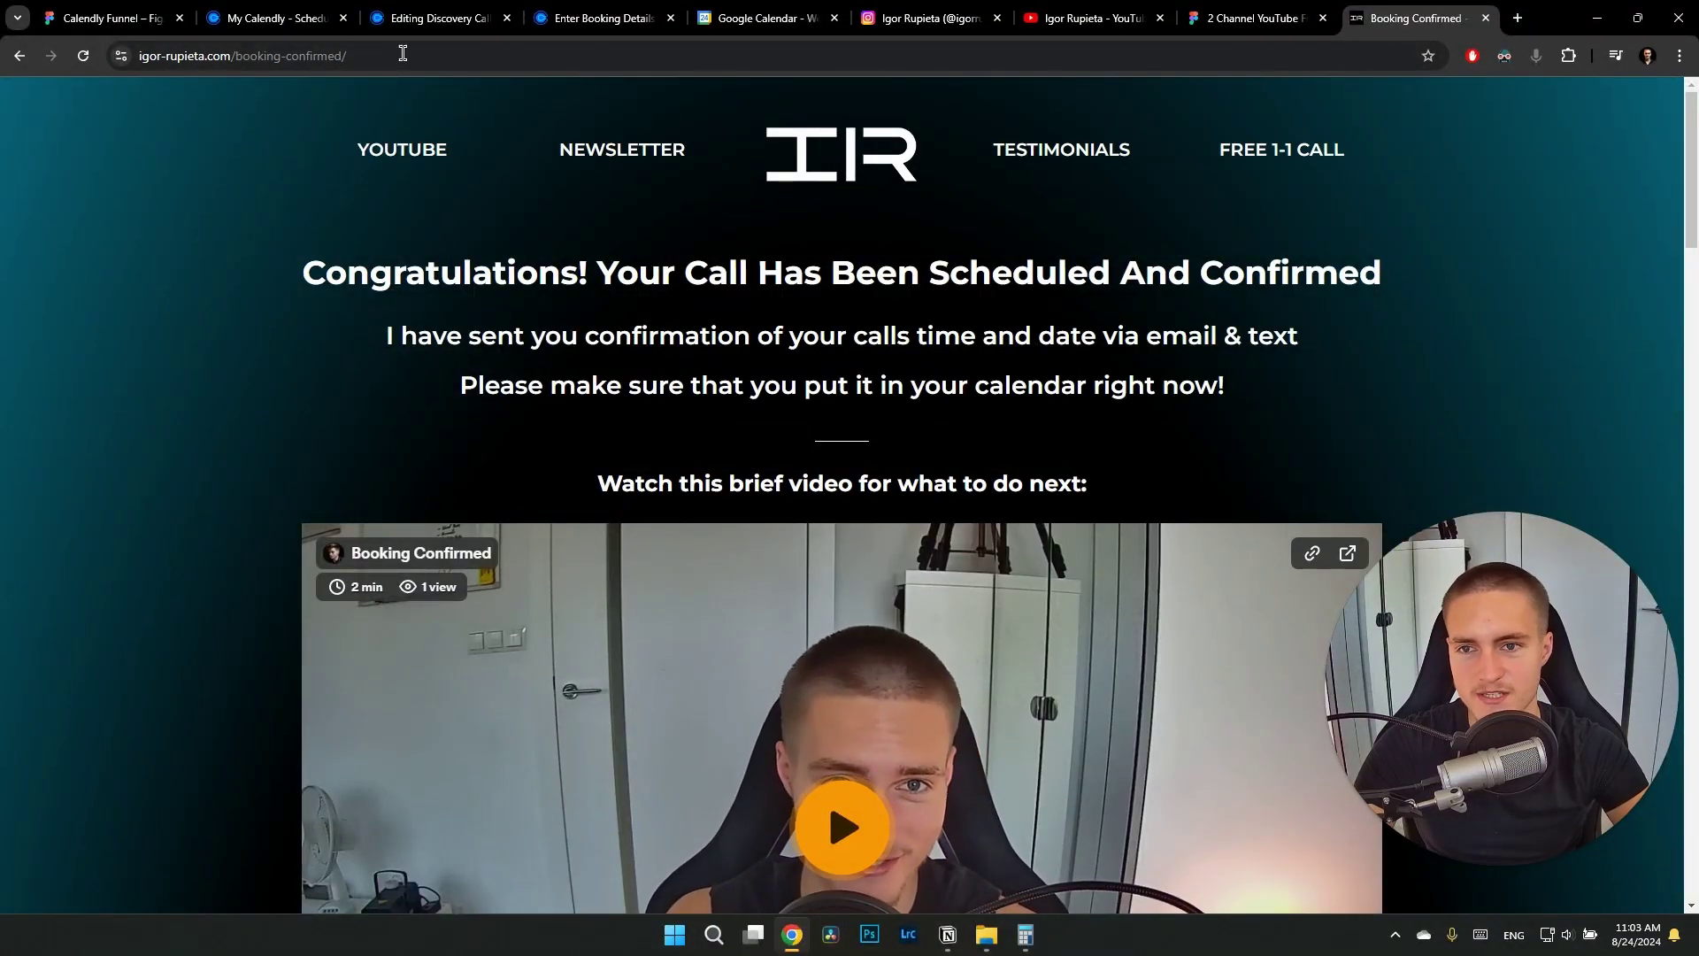
Return to the Discovery Call settings and review the qualifying questions on the Roadmap Call booking form
click(281, 16)
click(439, 16)
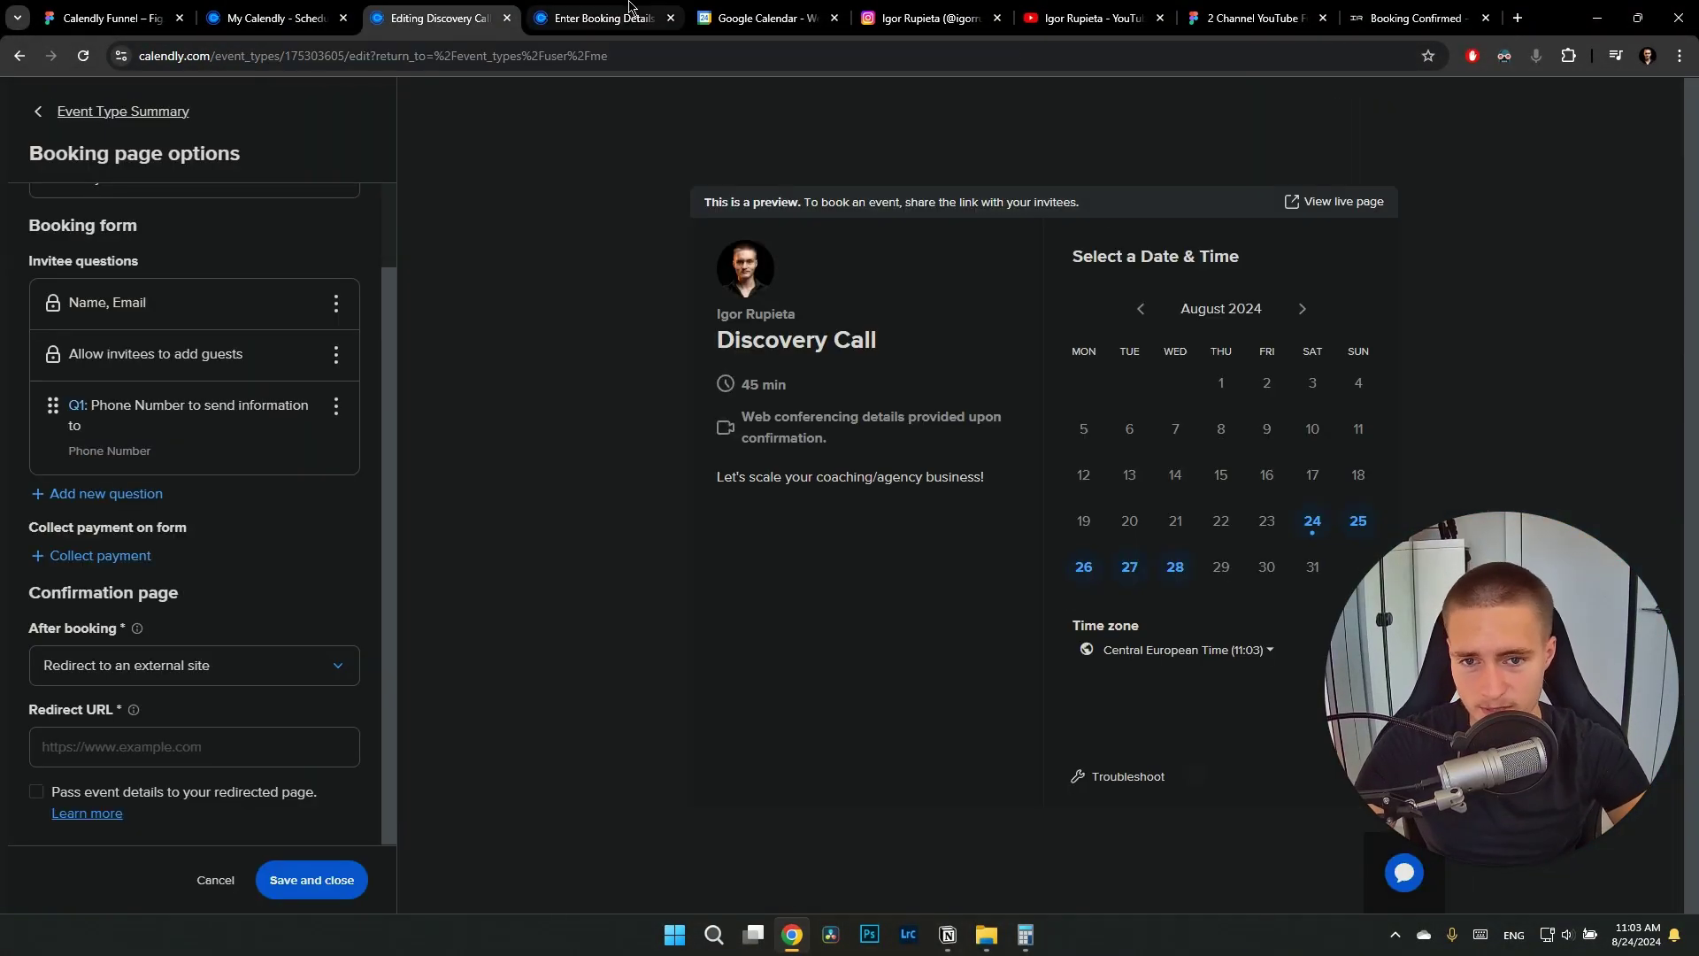
click(586, 16)
click(509, 13)
click(535, 13)
scroll(808, 664, down, 5)
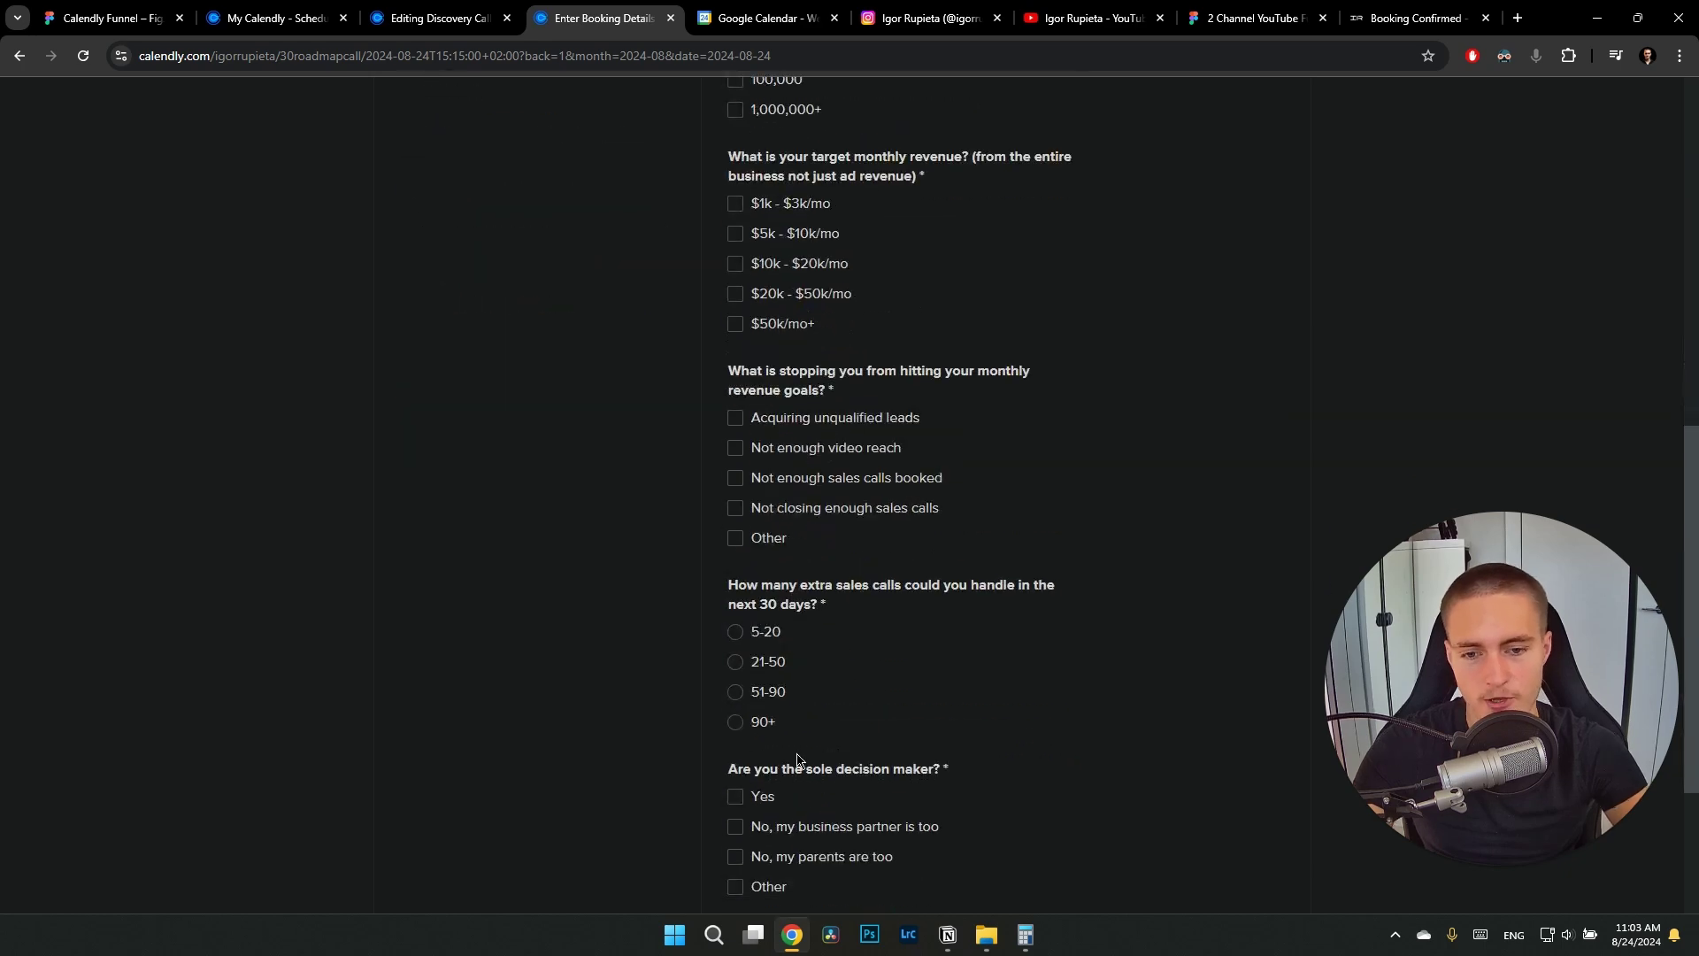
scroll(800, 720, up, 8)
Examine the confirmation message and the instruction video on the website's /booking-confirmed/ page
click(1378, 13)
scroll(217, 339, down, 4)
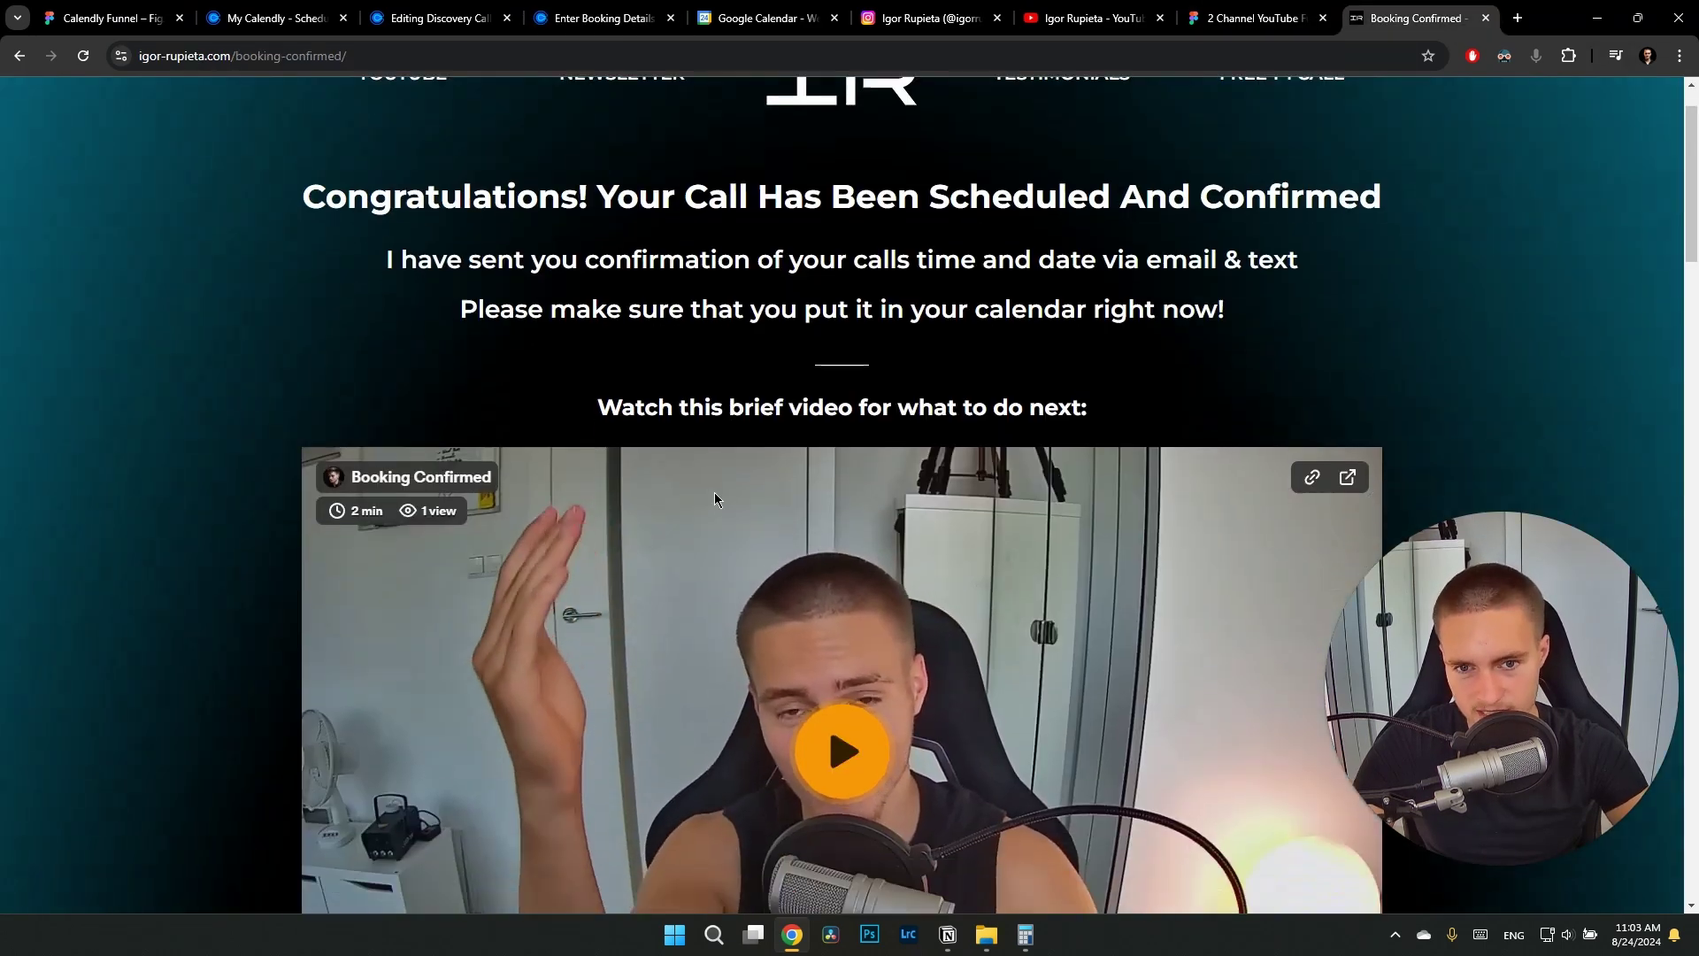
scroll(380, 331, up, 2)
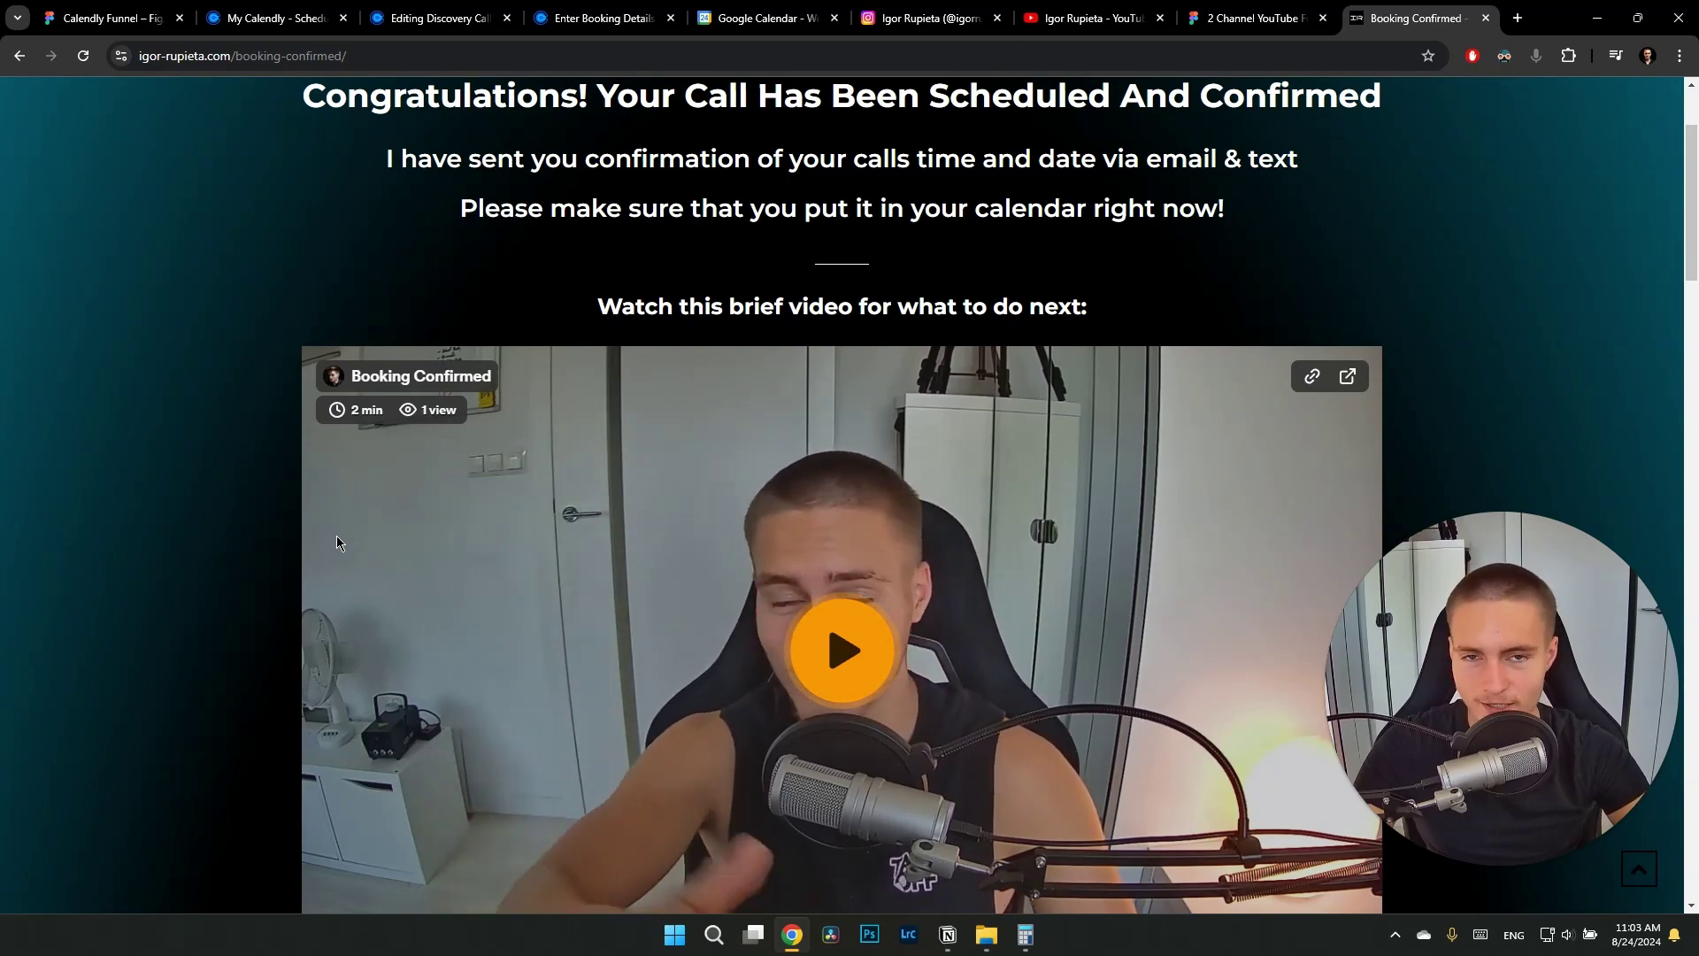
scroll(340, 531, up, 2)
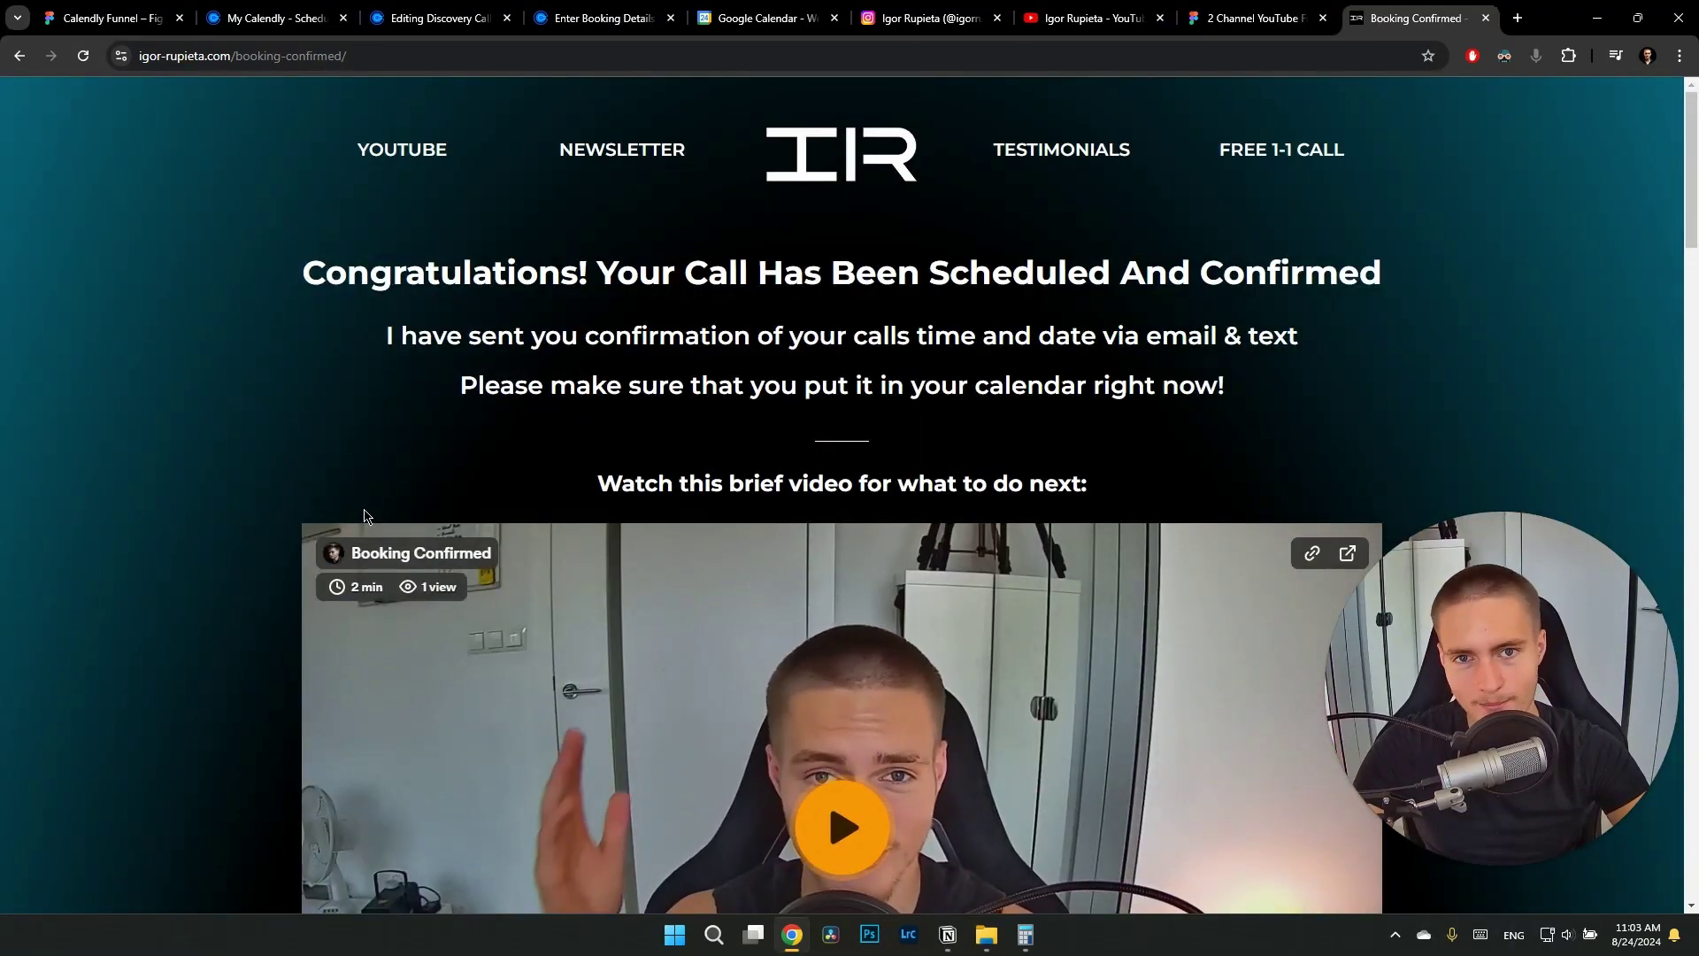
scroll(237, 511, down, 9)
scroll(238, 513, up, 10)
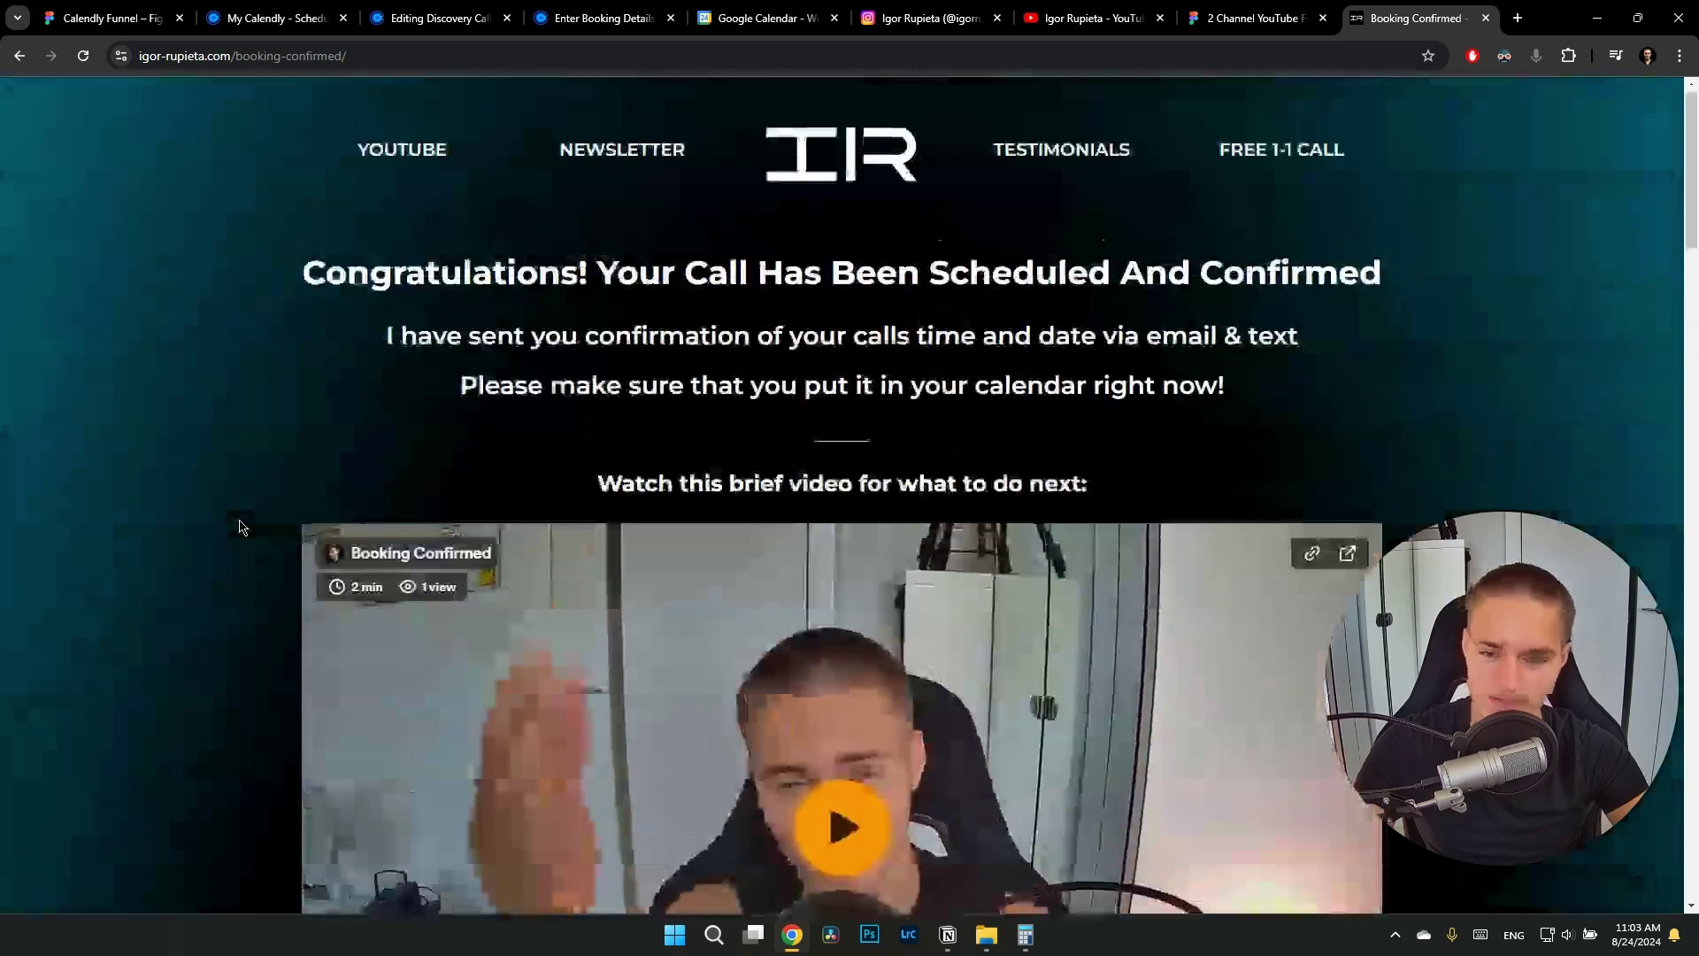
scroll(808, 572, down, 5)
scroll(830, 550, up, 5)
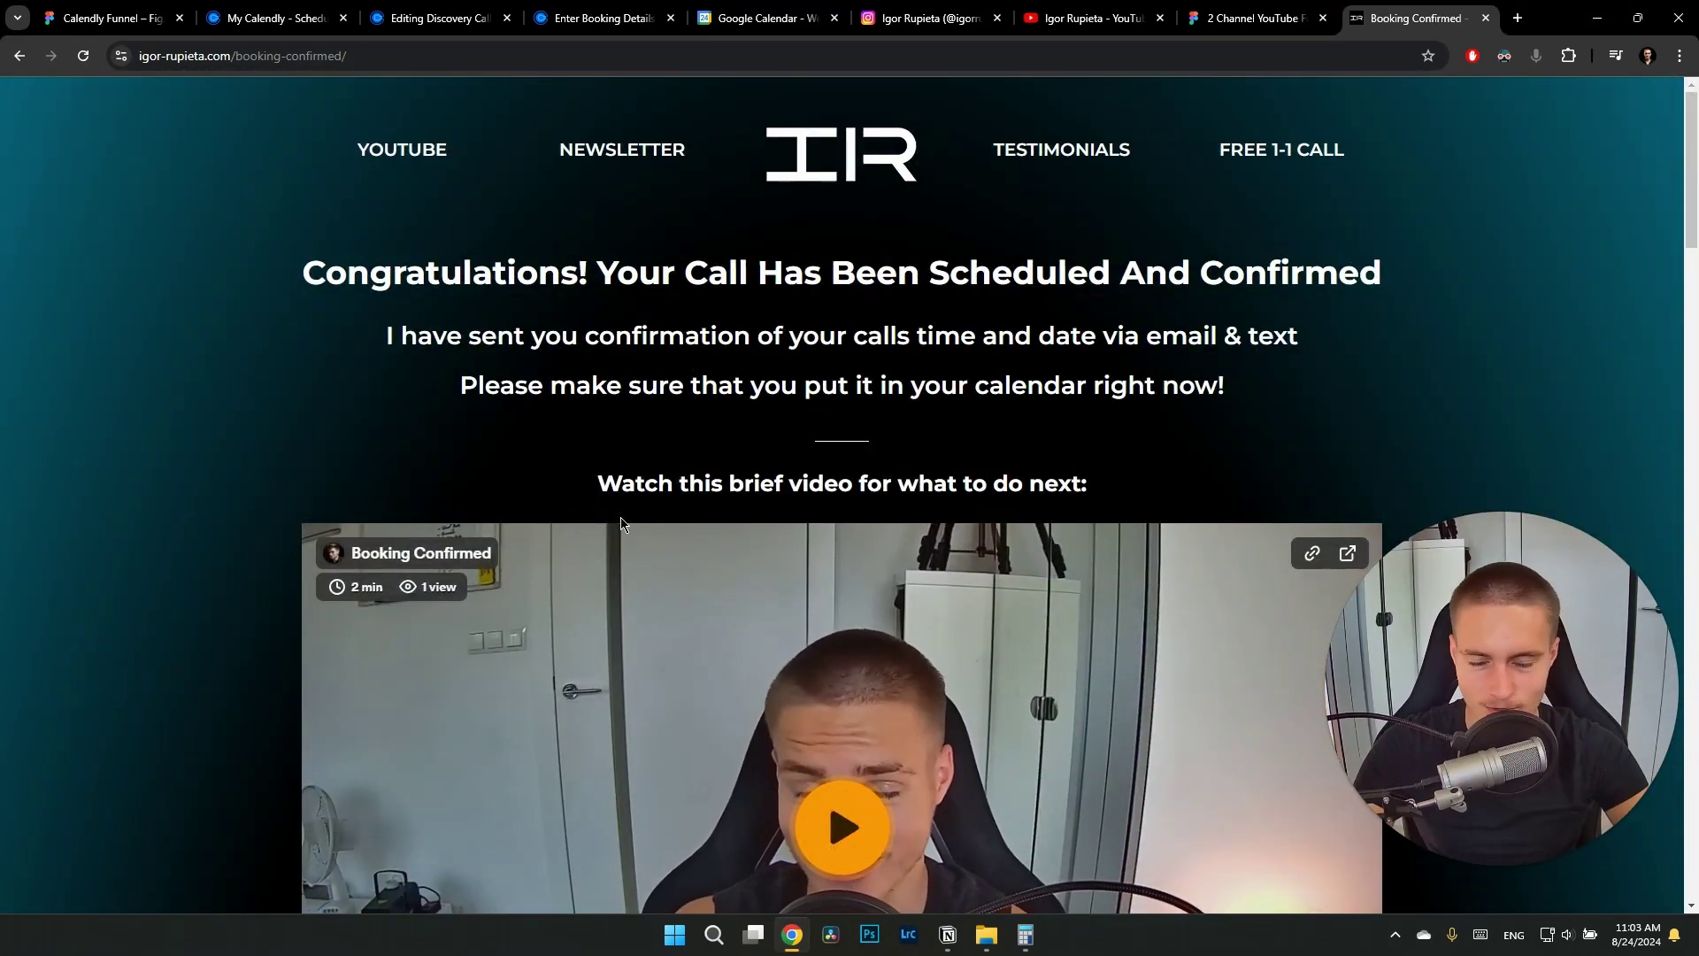
scroll(515, 443, down, 1)
scroll(515, 443, up, 1)
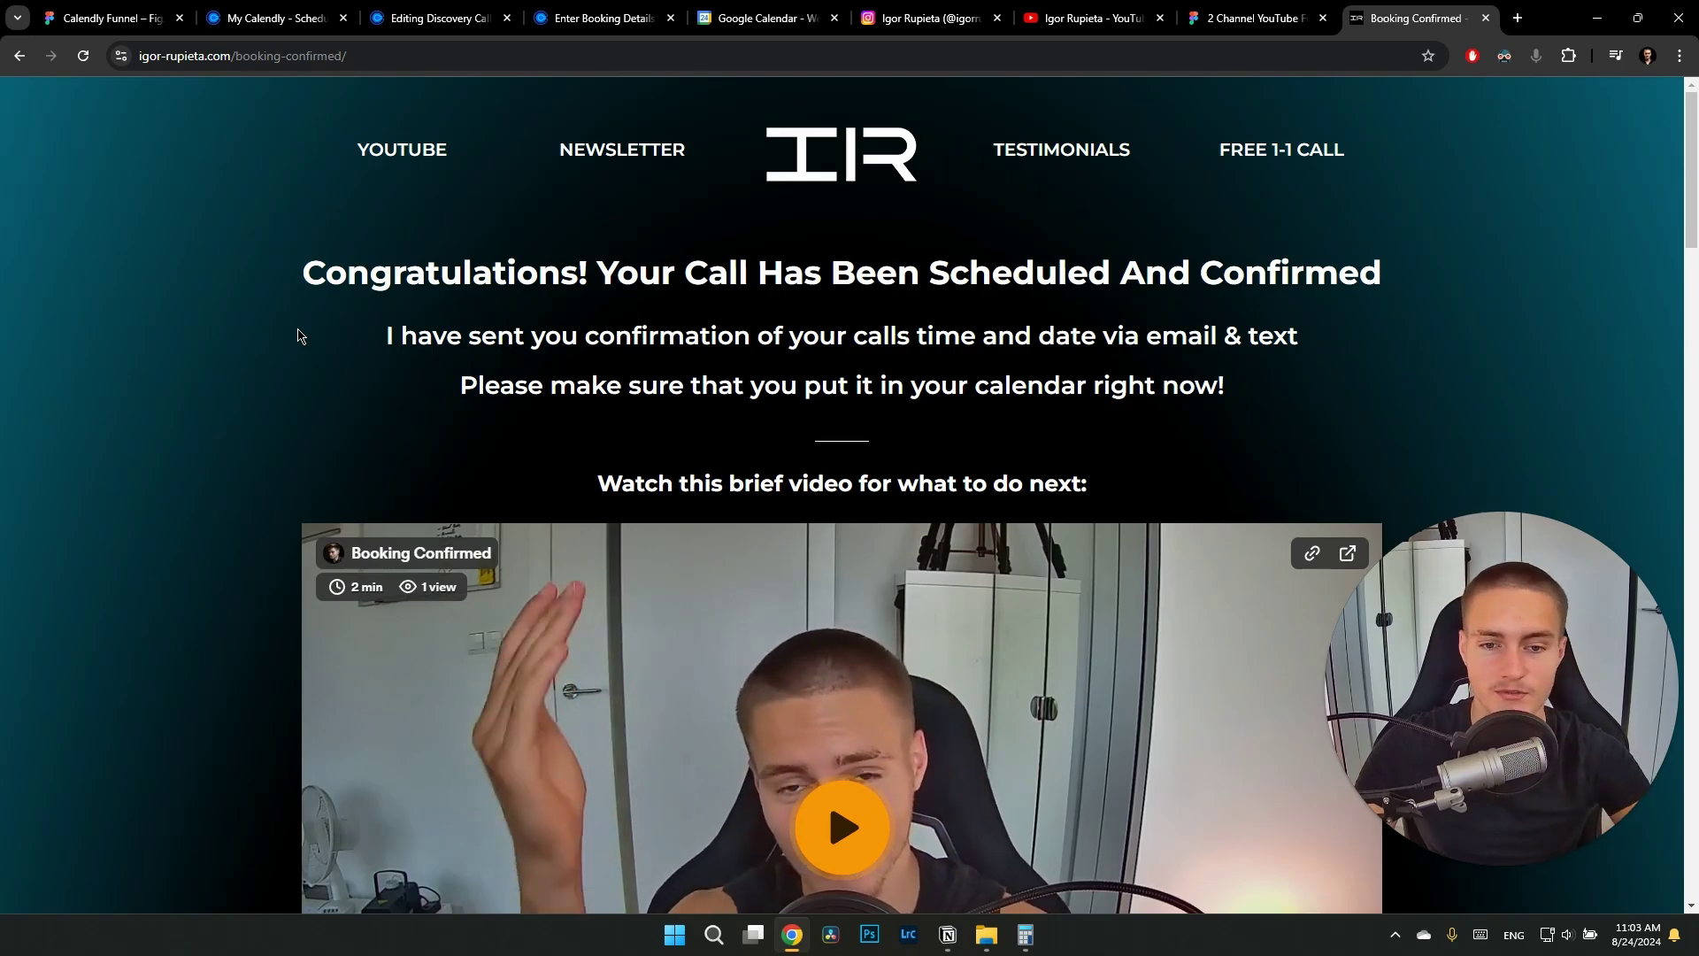
Look through the rest of the booking-confirmed page, from the client testimonials to the YouTube channel section
scroll(342, 349, down, 8)
scroll(741, 459, down, 3)
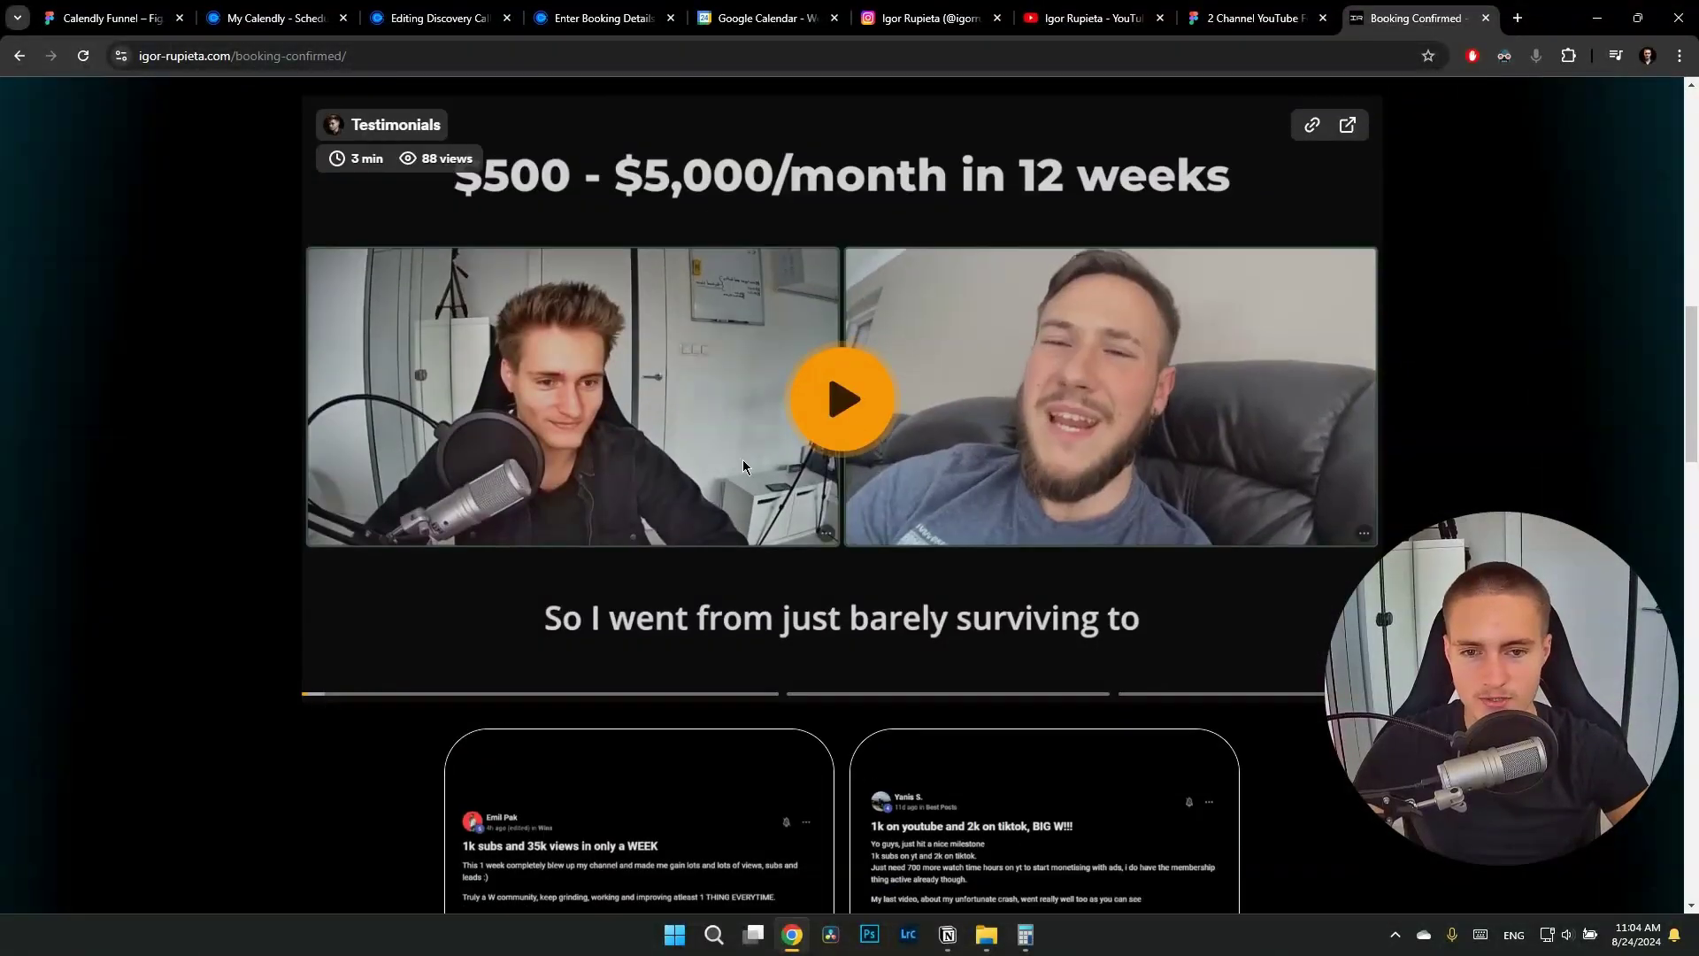
scroll(856, 306, down, 15)
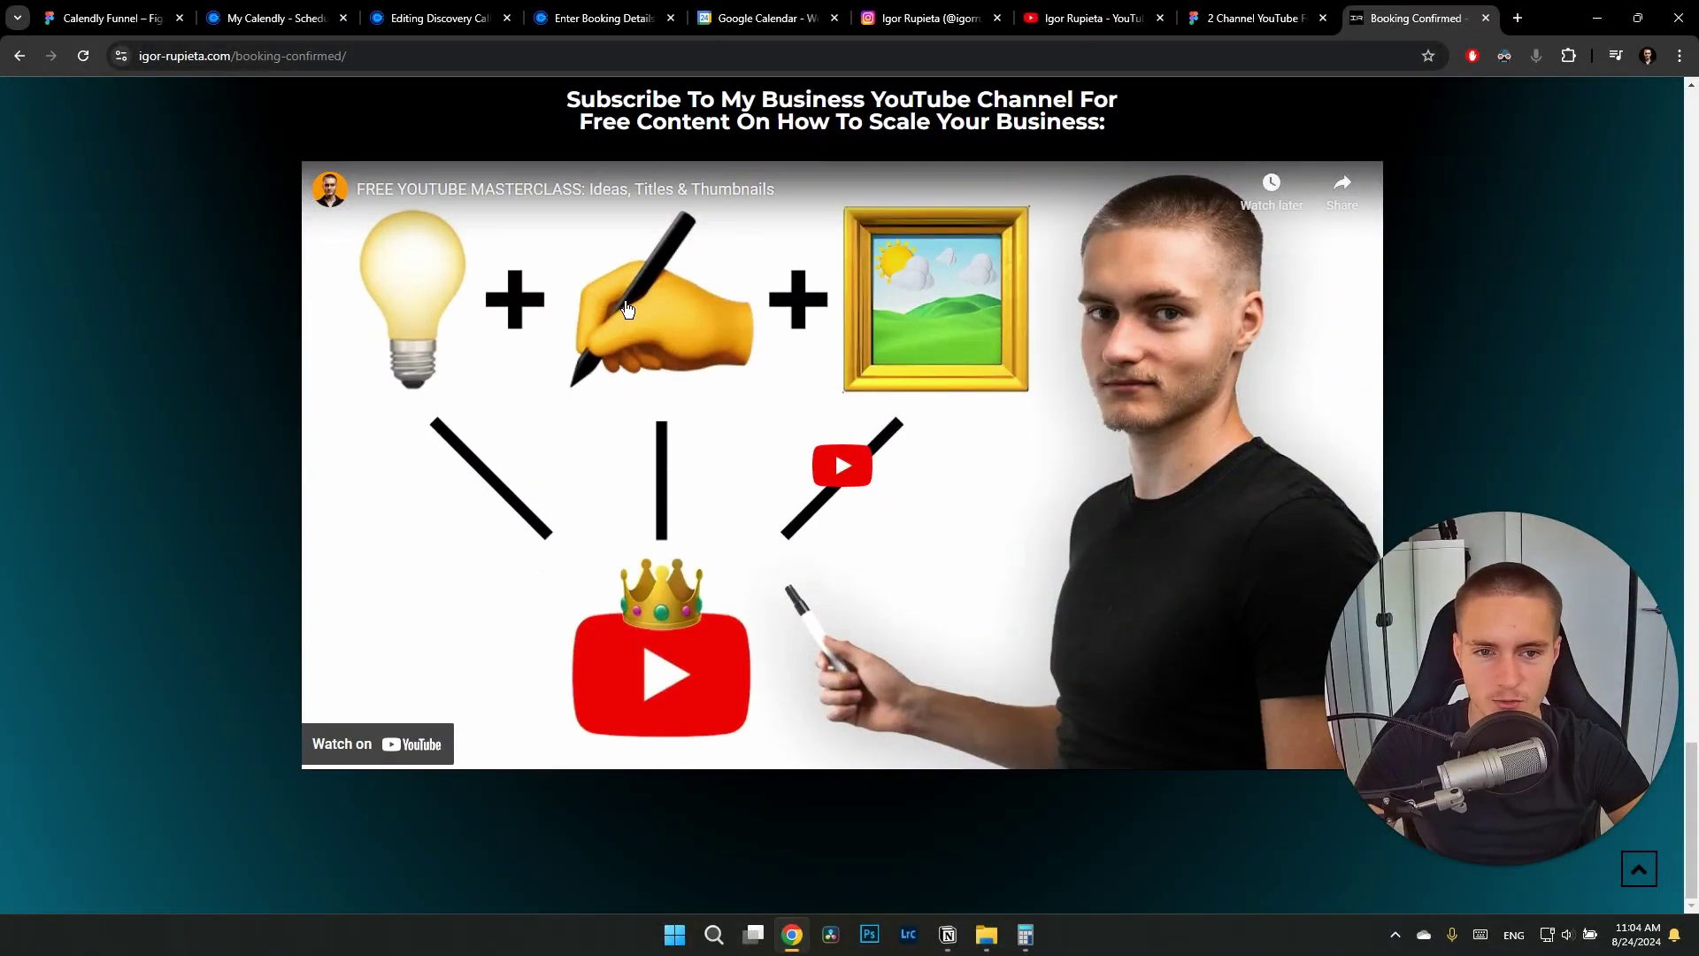
scroll(761, 230, up, 4)
scroll(790, 316, up, 20)
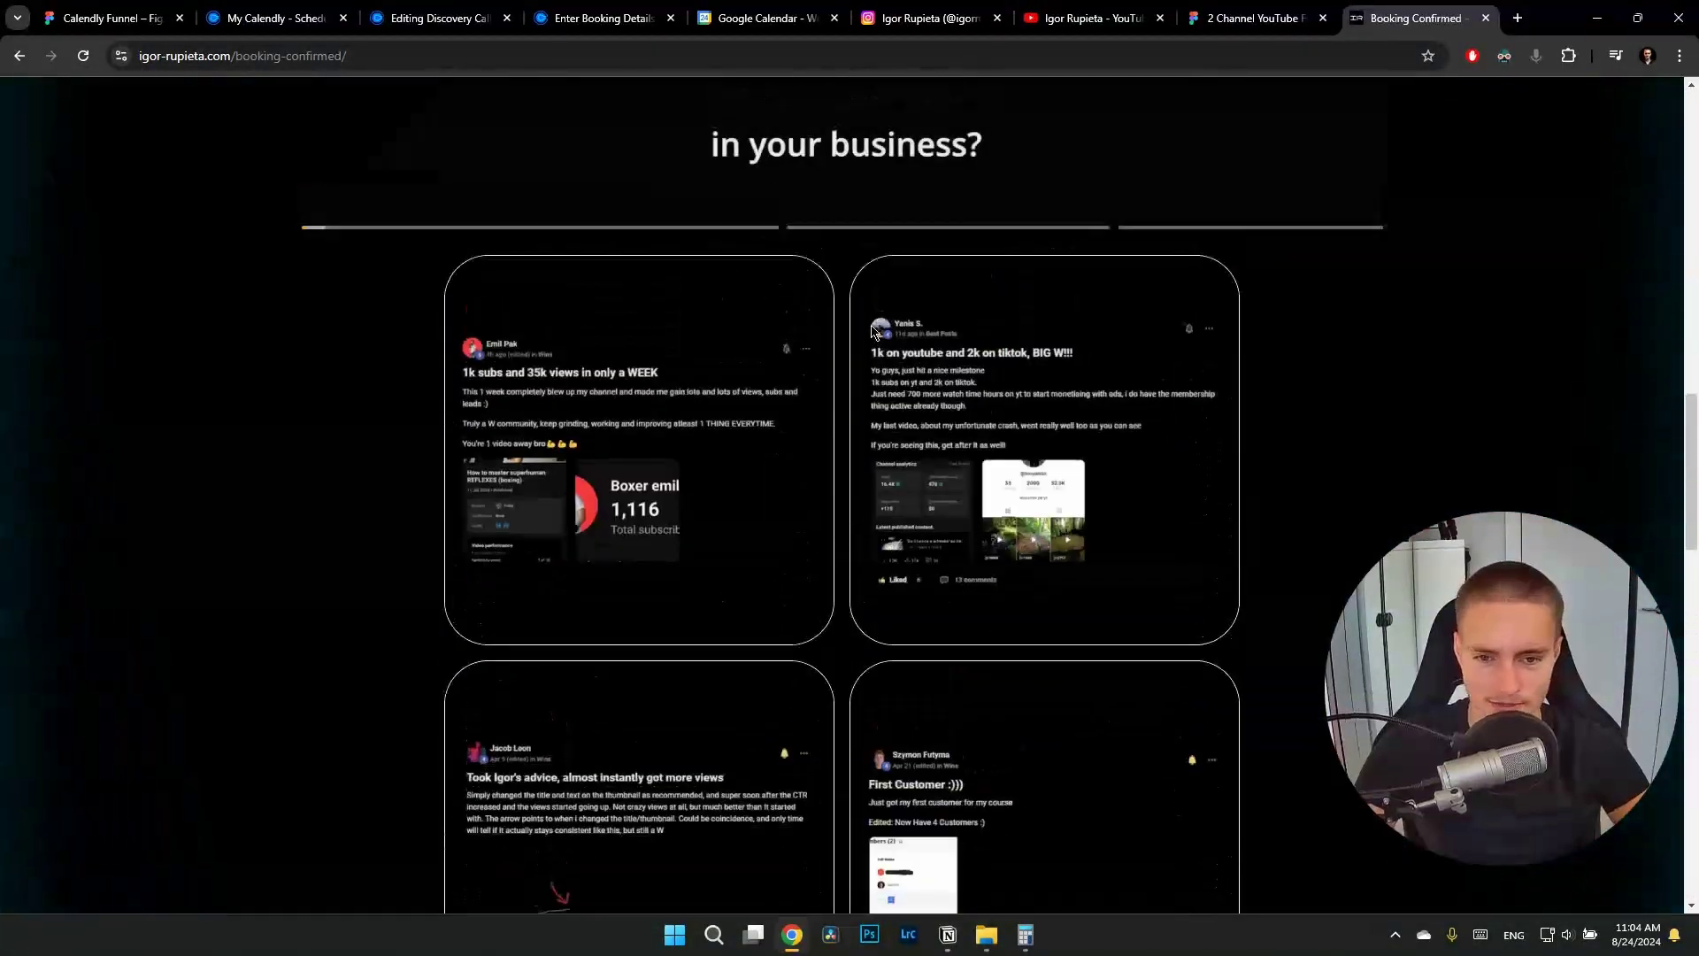
scroll(887, 346, down, 5)
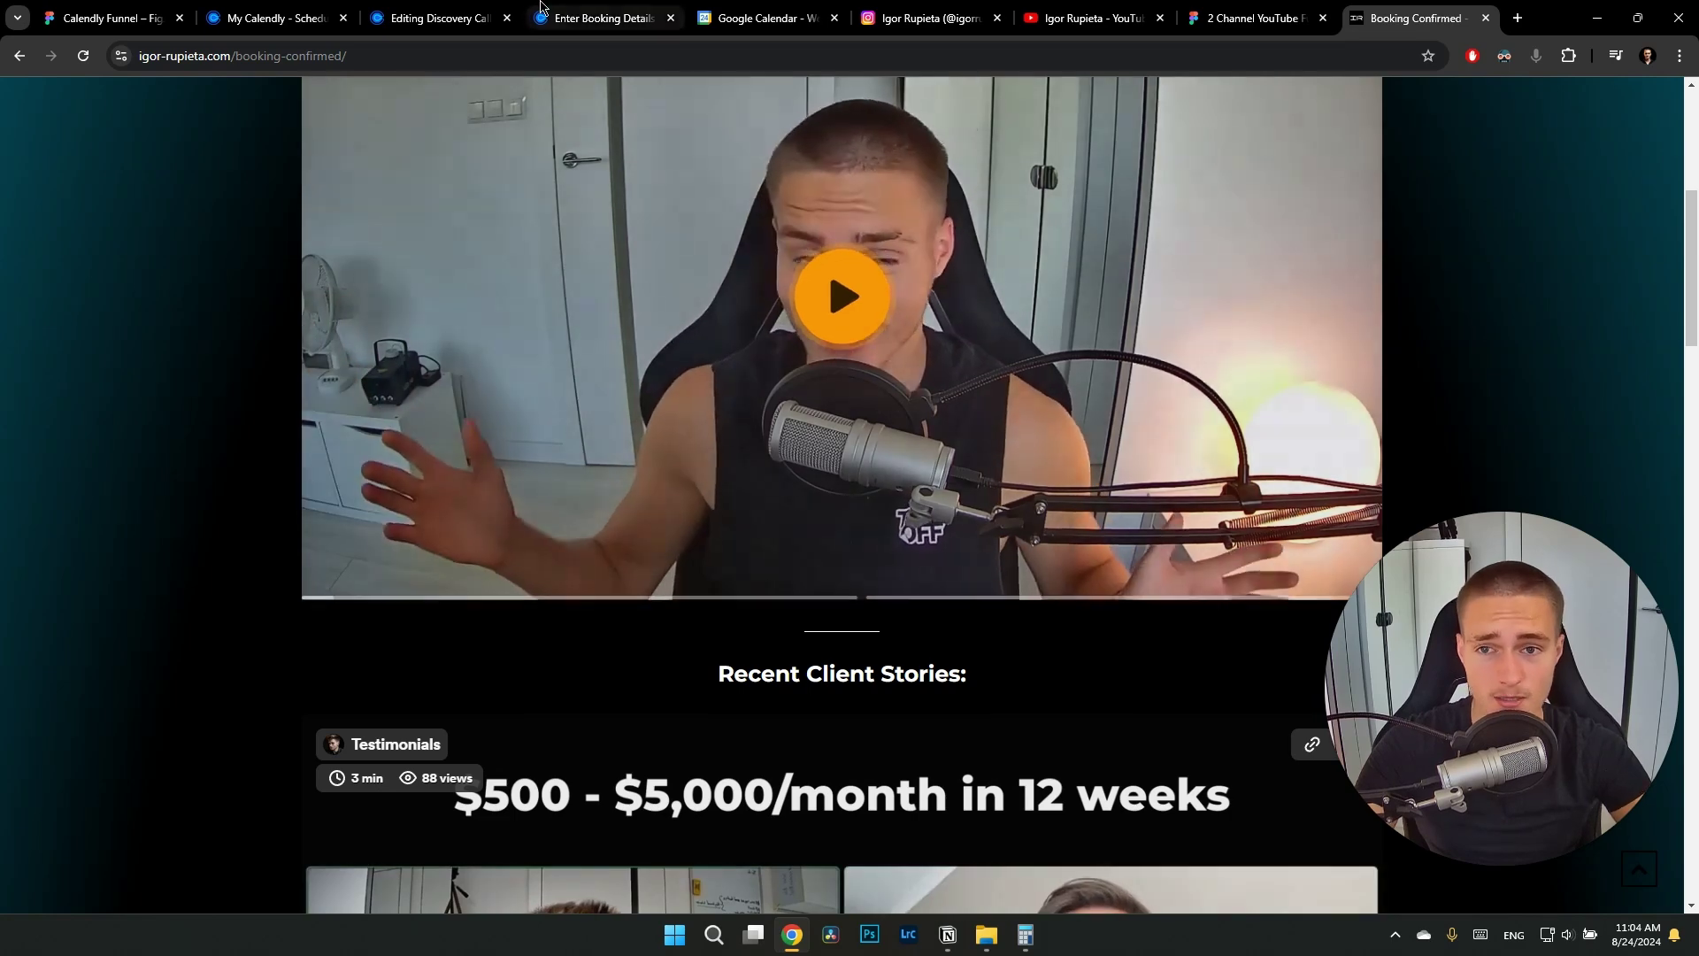
Check the Discovery Call's confirmation page settings in Calendly and consult the Calendly Funnel board in FigJam
click(438, 18)
click(555, 9)
click(426, 9)
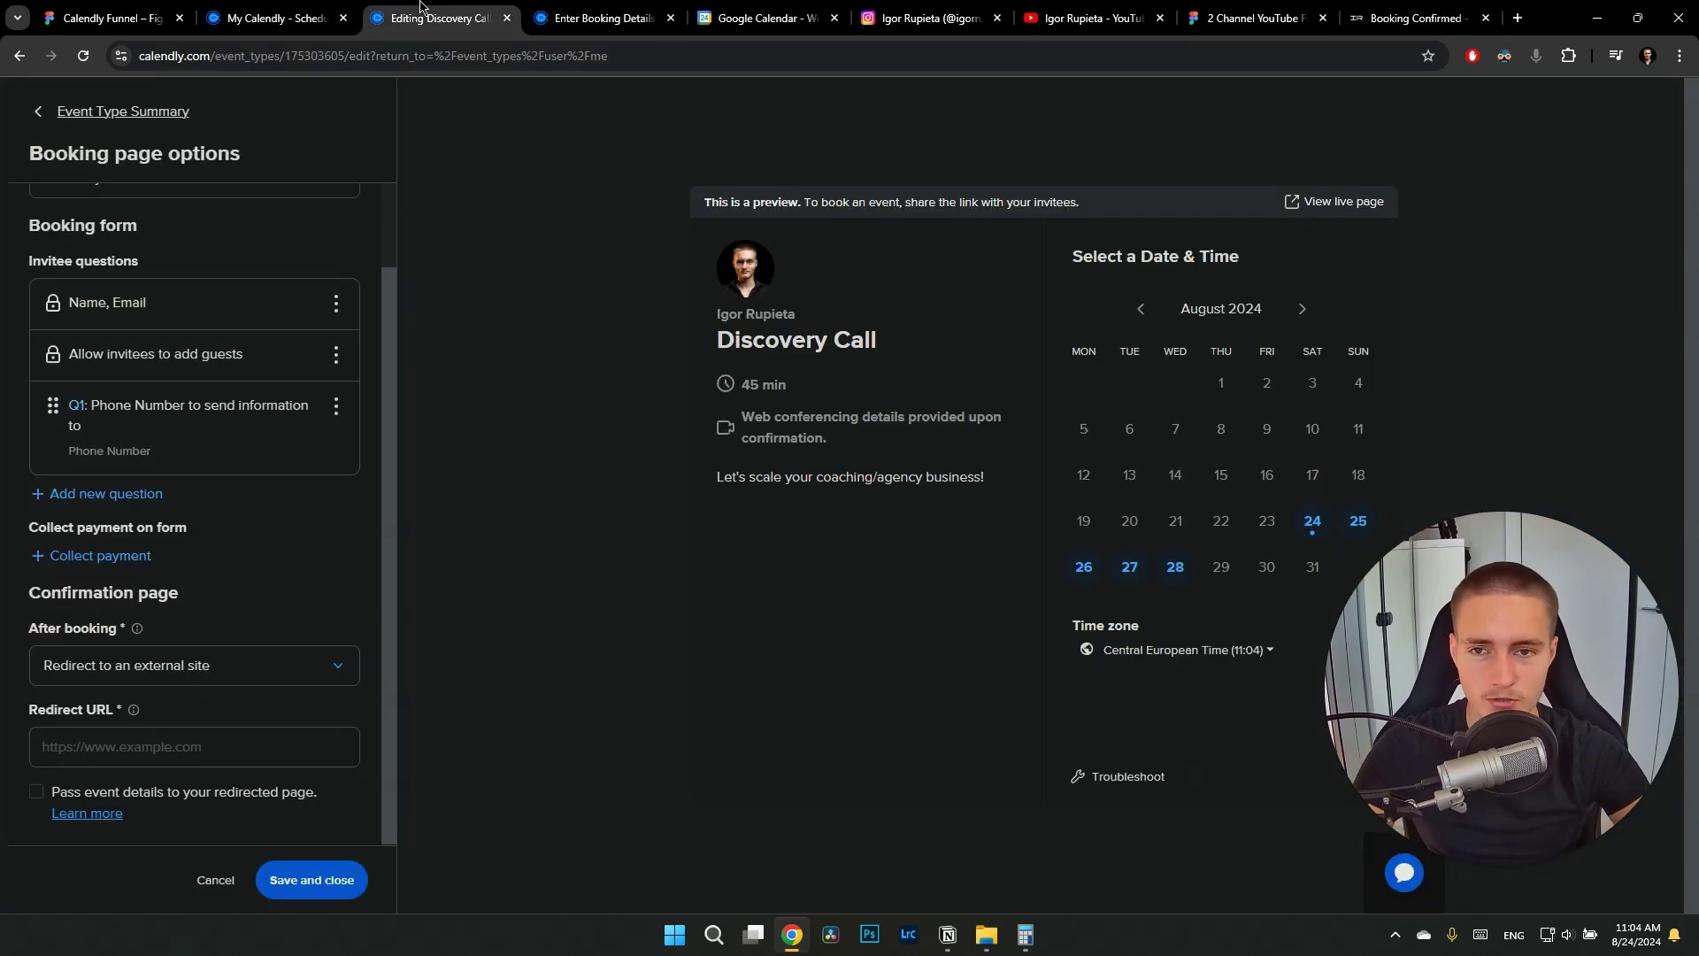
click(119, 7)
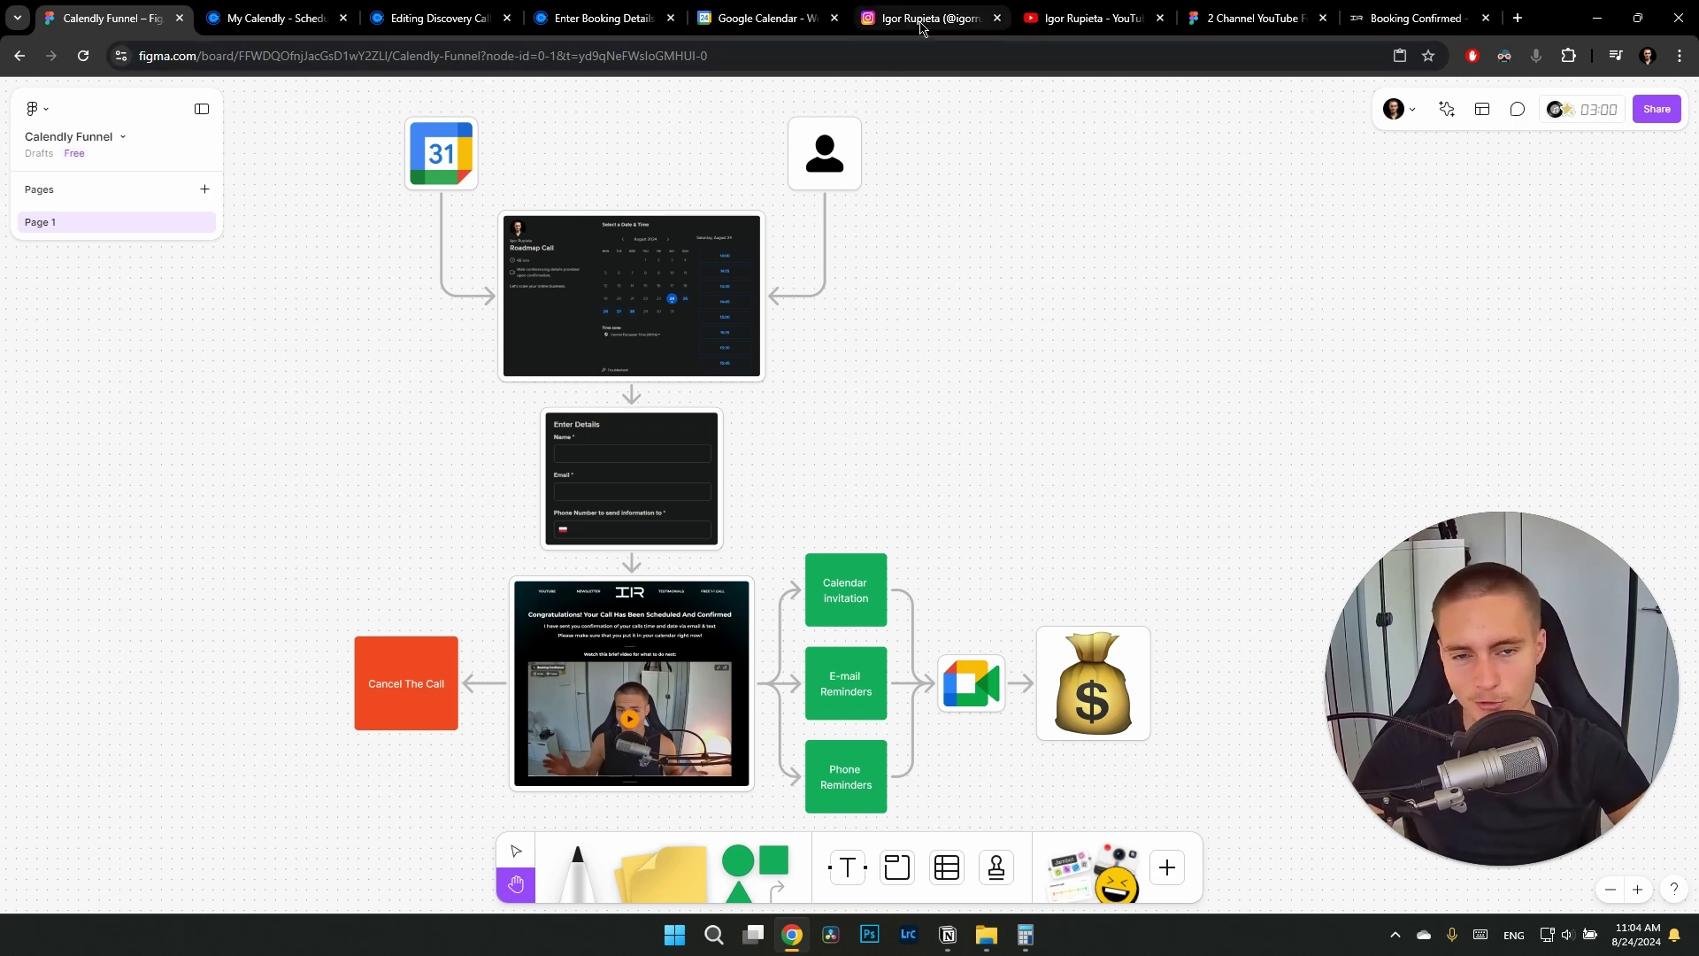
Revisit the booking-confirmed page and examine its Recent Client Stories section with the testimonial video and posts
mouse_move(929, 27)
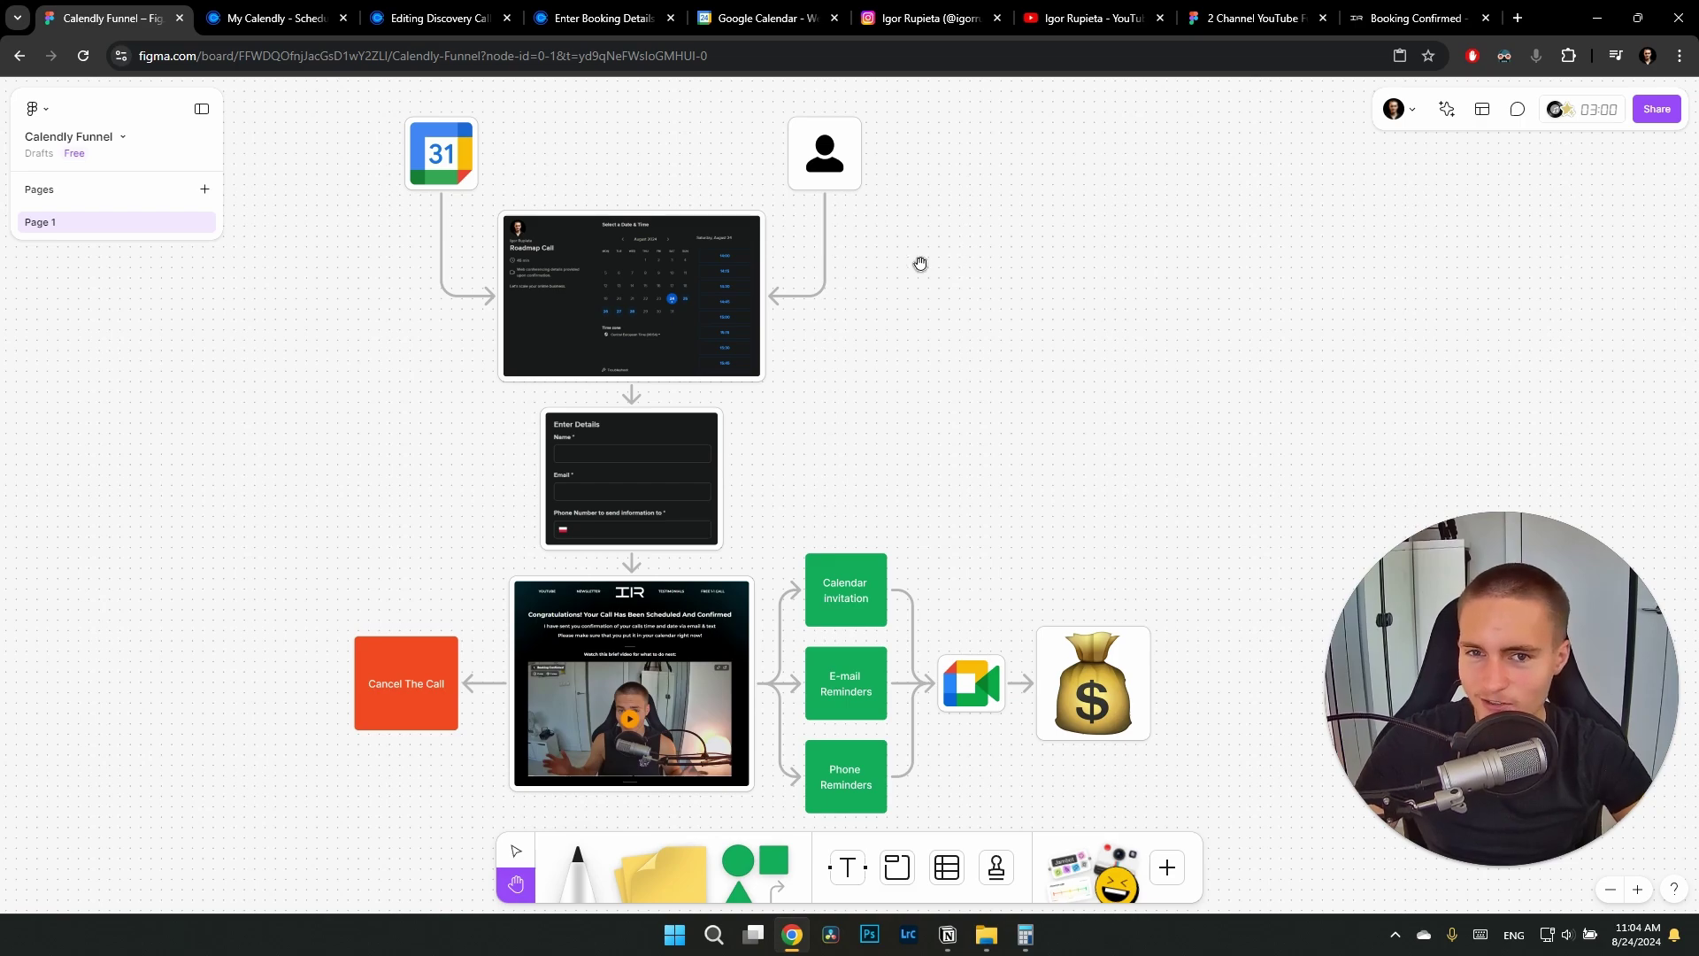
click(1090, 18)
click(1257, 18)
click(1415, 18)
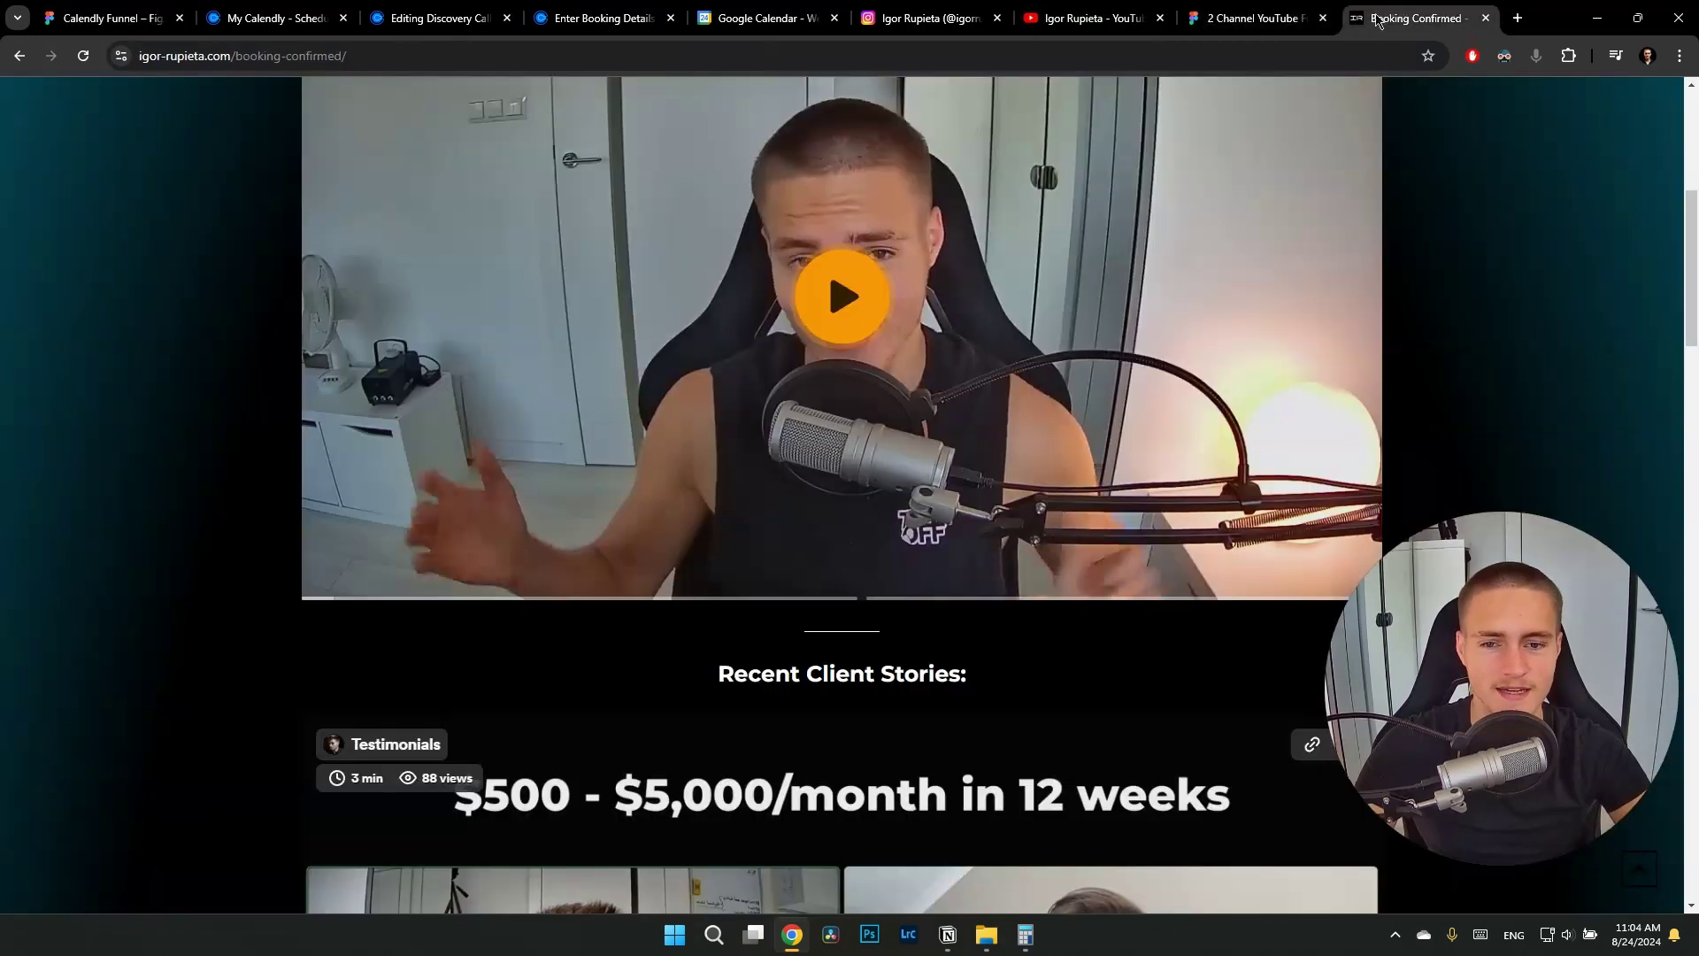
scroll(841, 487, down, 1)
scroll(841, 488, down, 7)
scroll(1110, 458, up, 13)
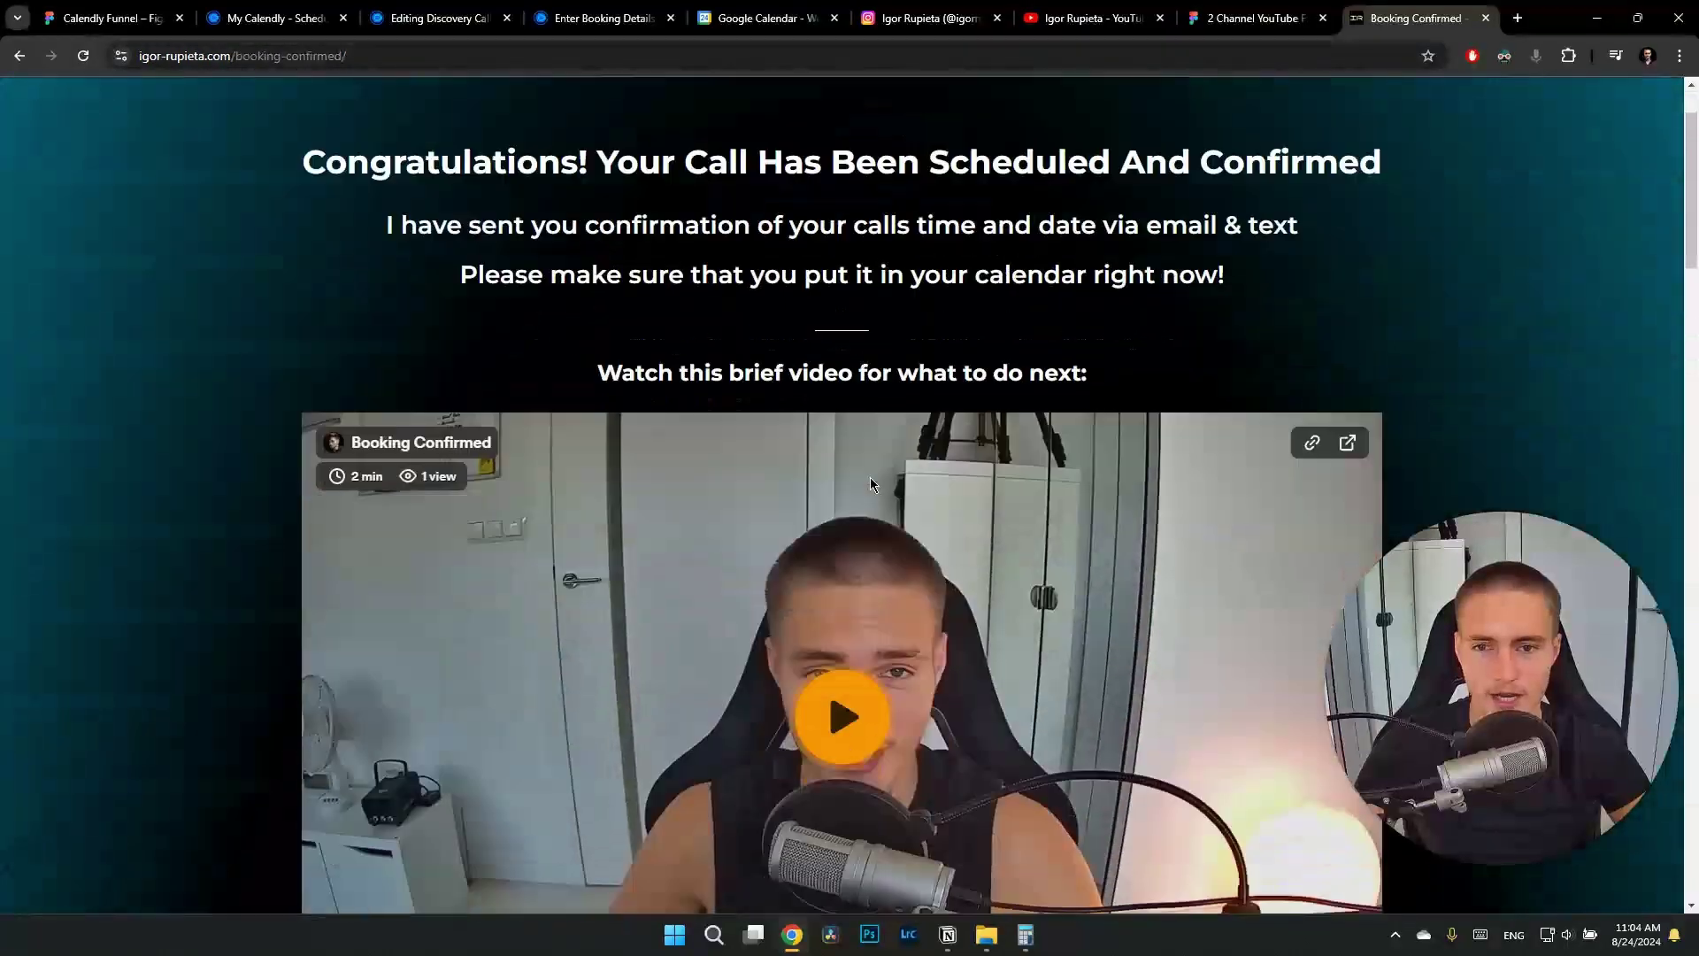
scroll(868, 476, down, 15)
scroll(880, 469, down, 8)
scroll(542, 327, up, 16)
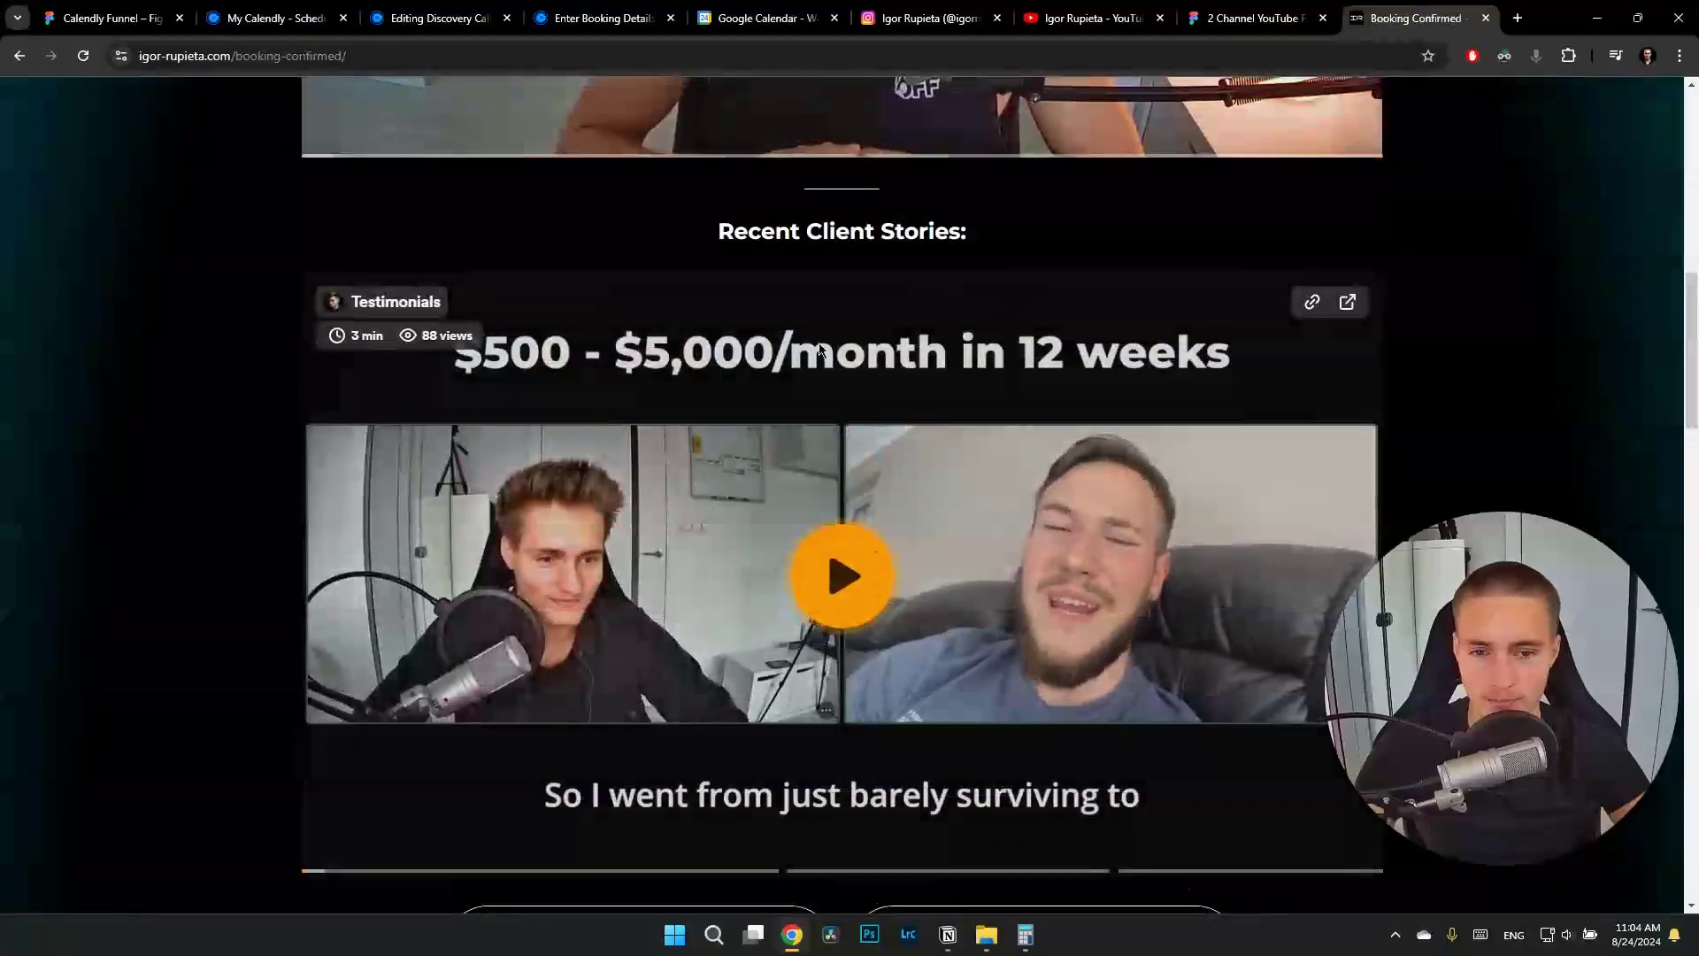
scroll(541, 328, down, 6)
scroll(494, 332, down, 1)
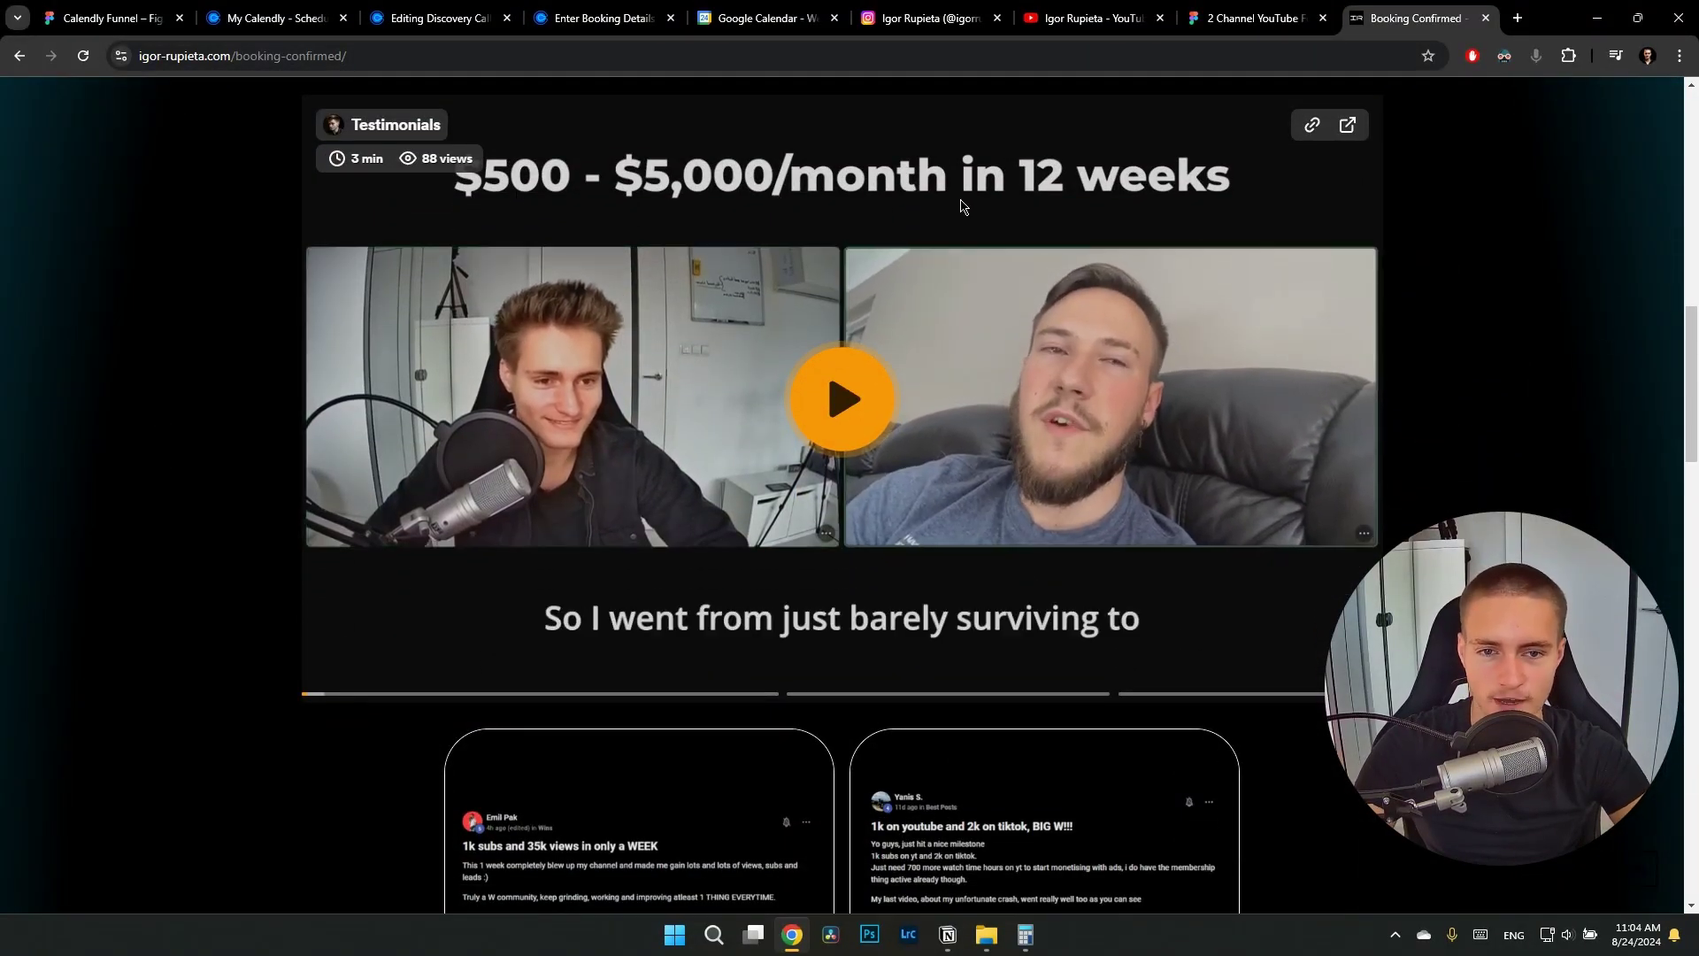
scroll(1134, 315, down, 3)
scroll(1221, 418, up, 4)
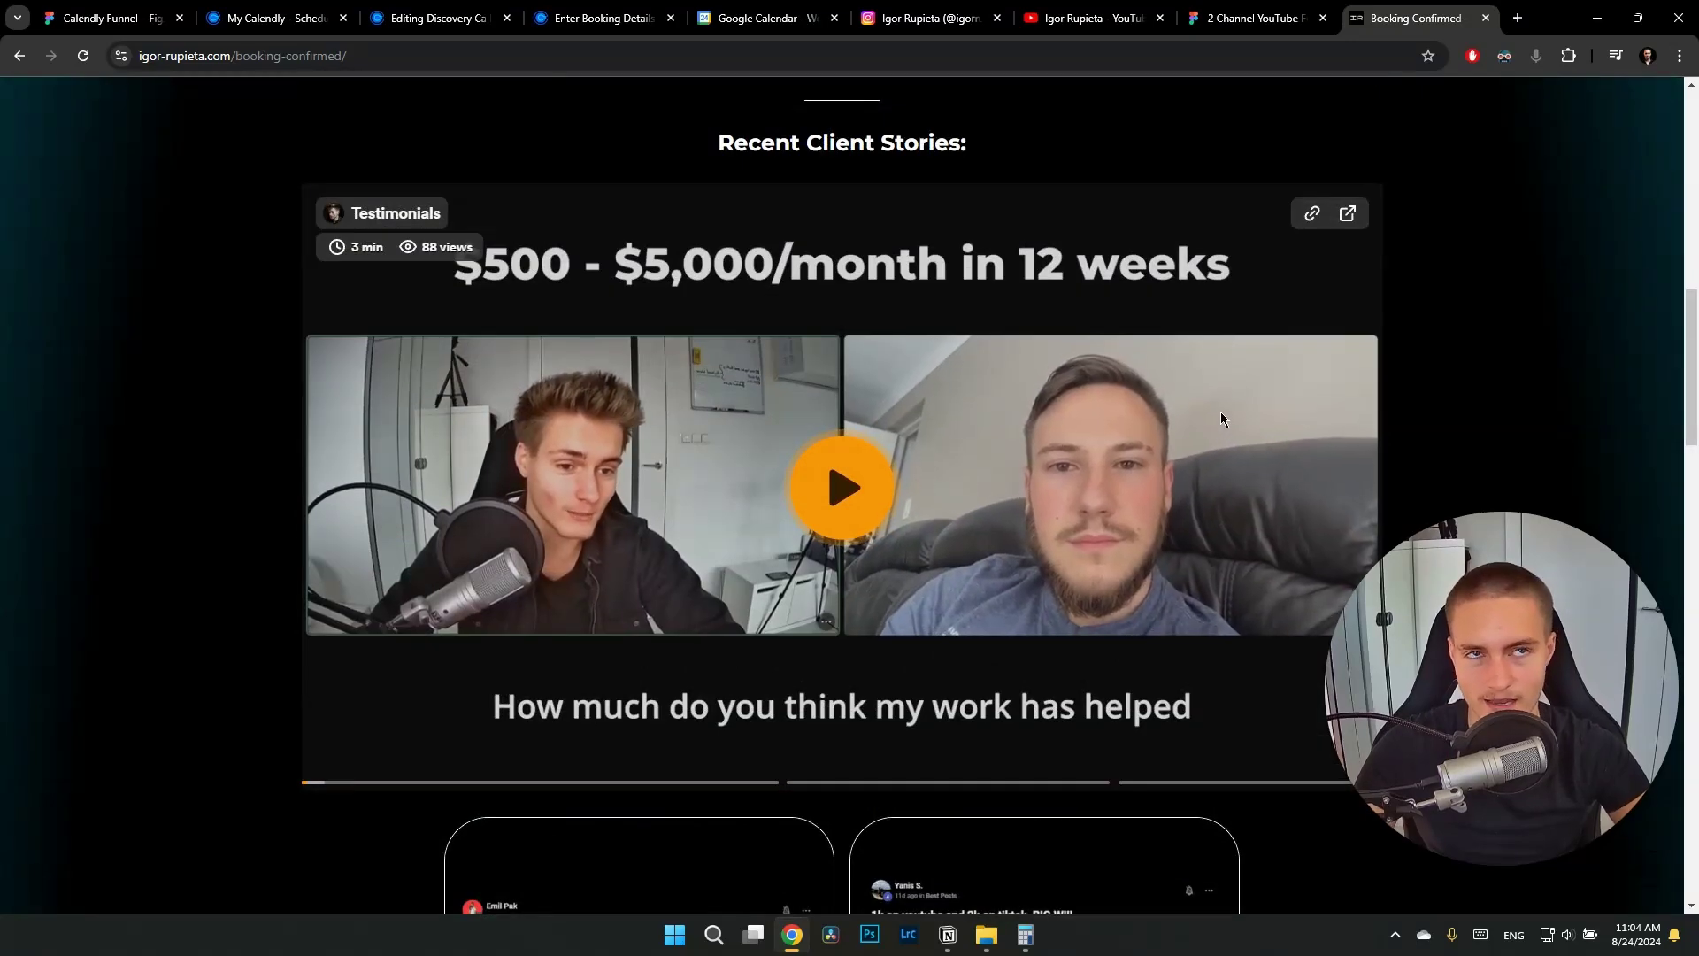
scroll(805, 239, down, 1)
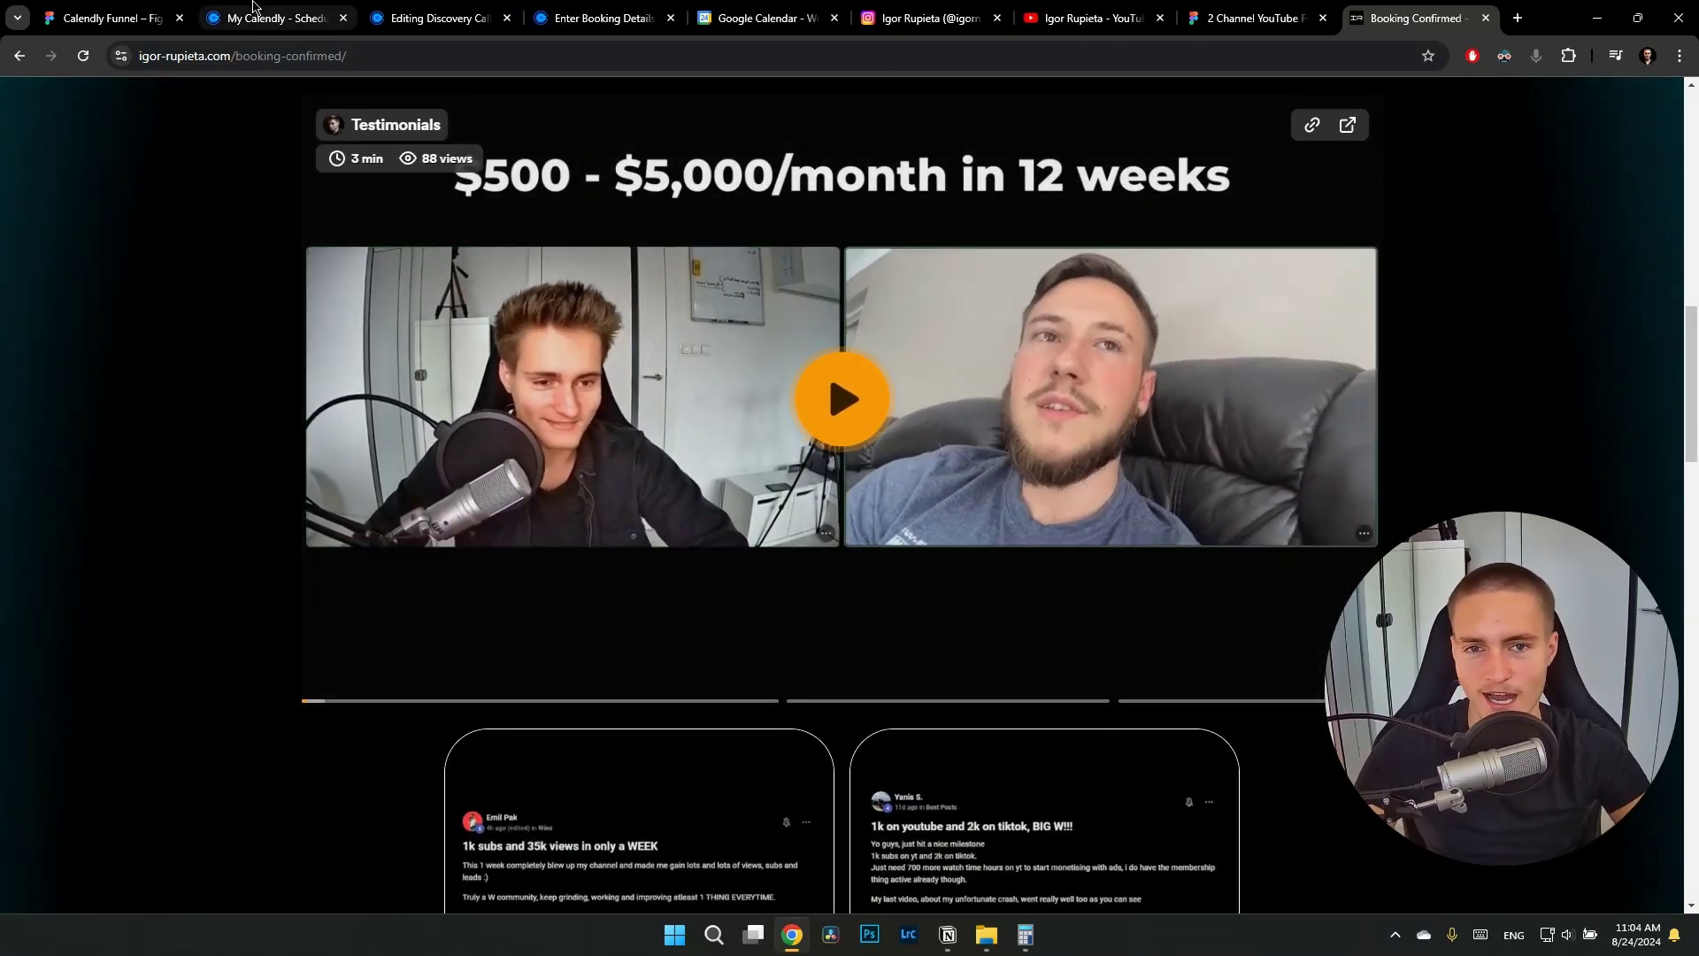
Follow the funnel in the FigJam board from the calendar and booking form to the confirmation page and reminders
click(254, 13)
click(431, 12)
click(584, 12)
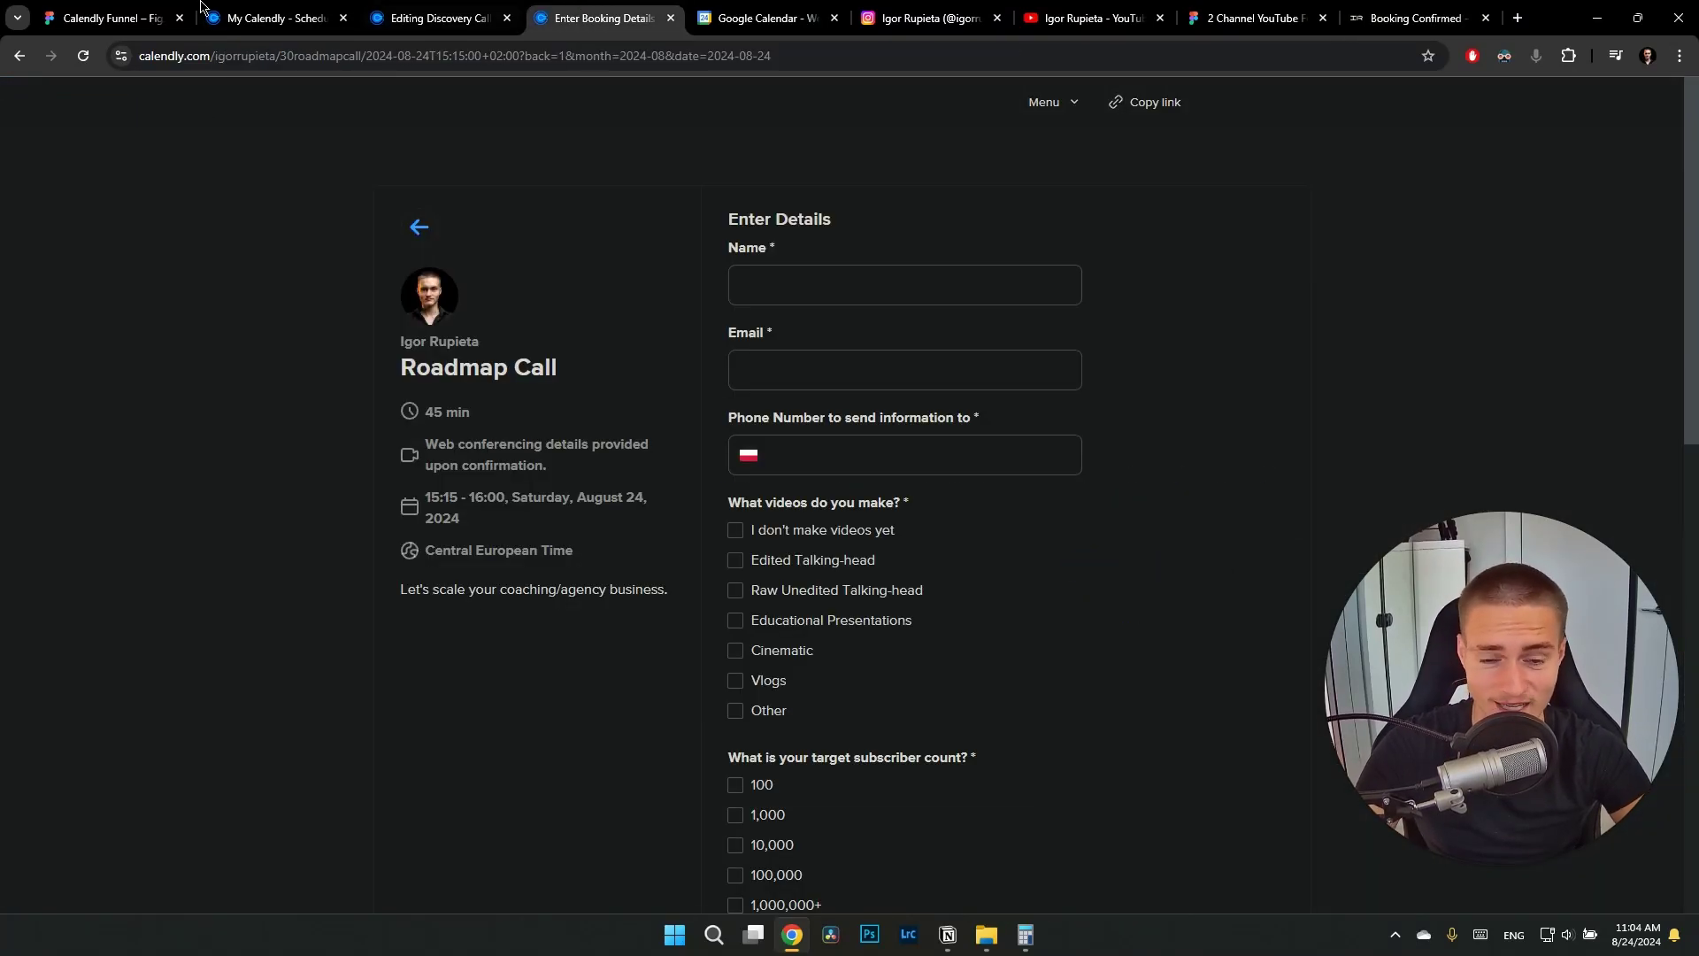
click(115, 16)
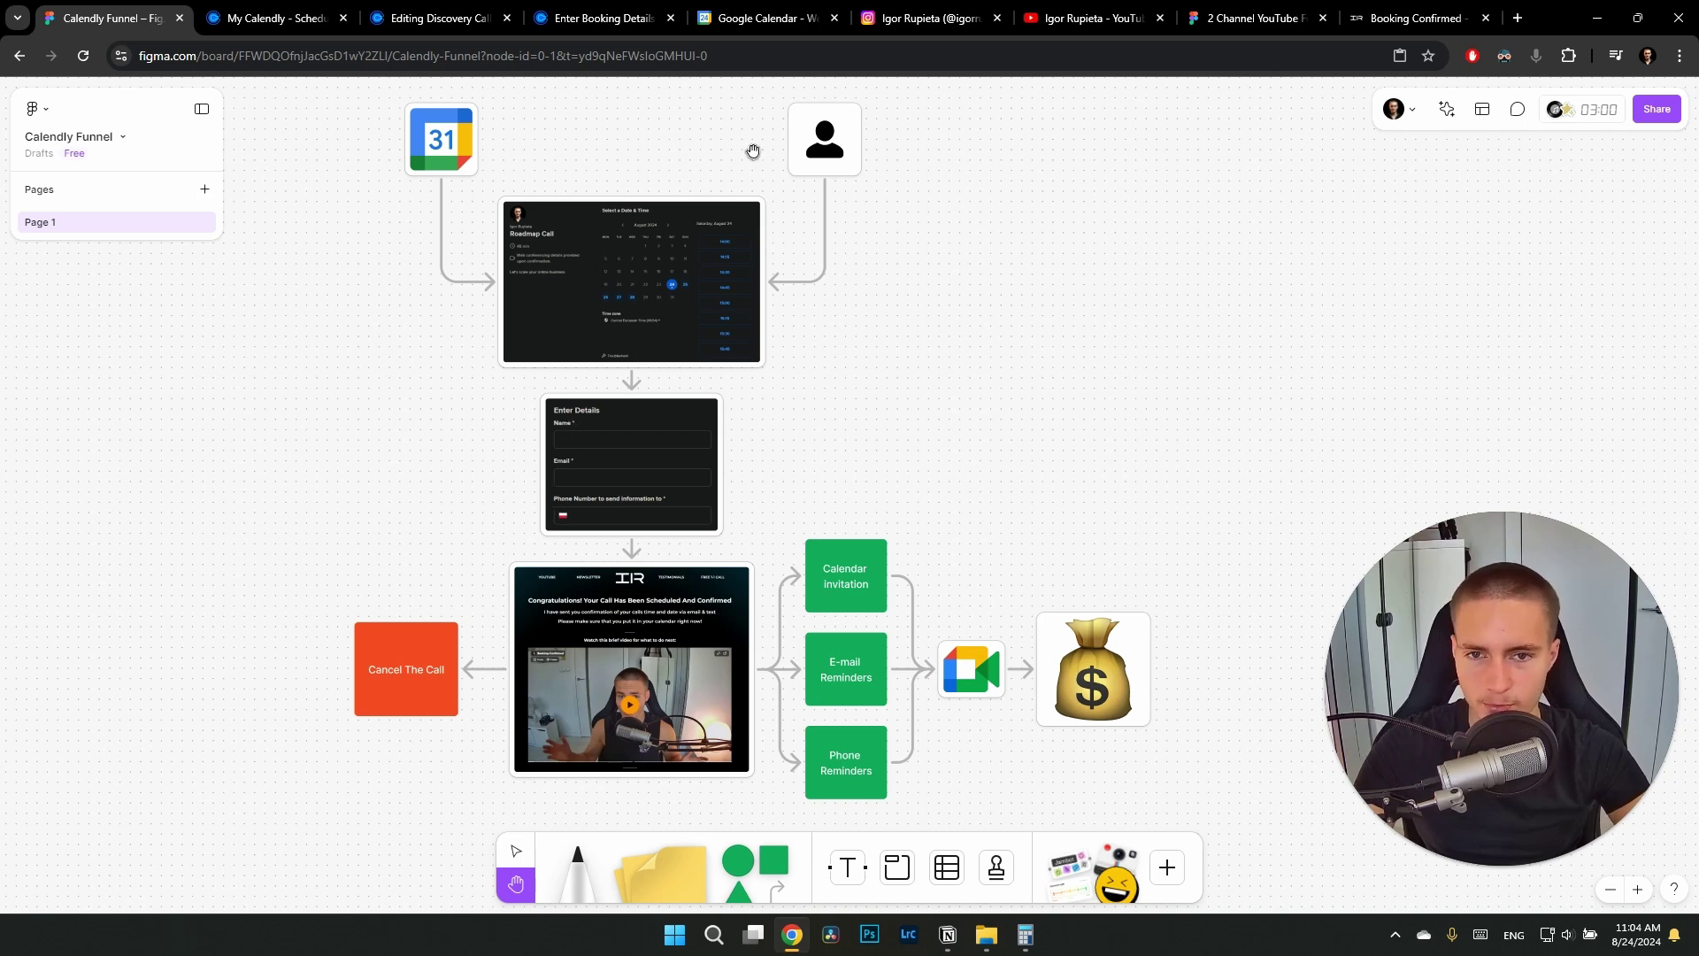
scroll(787, 125, up, 1)
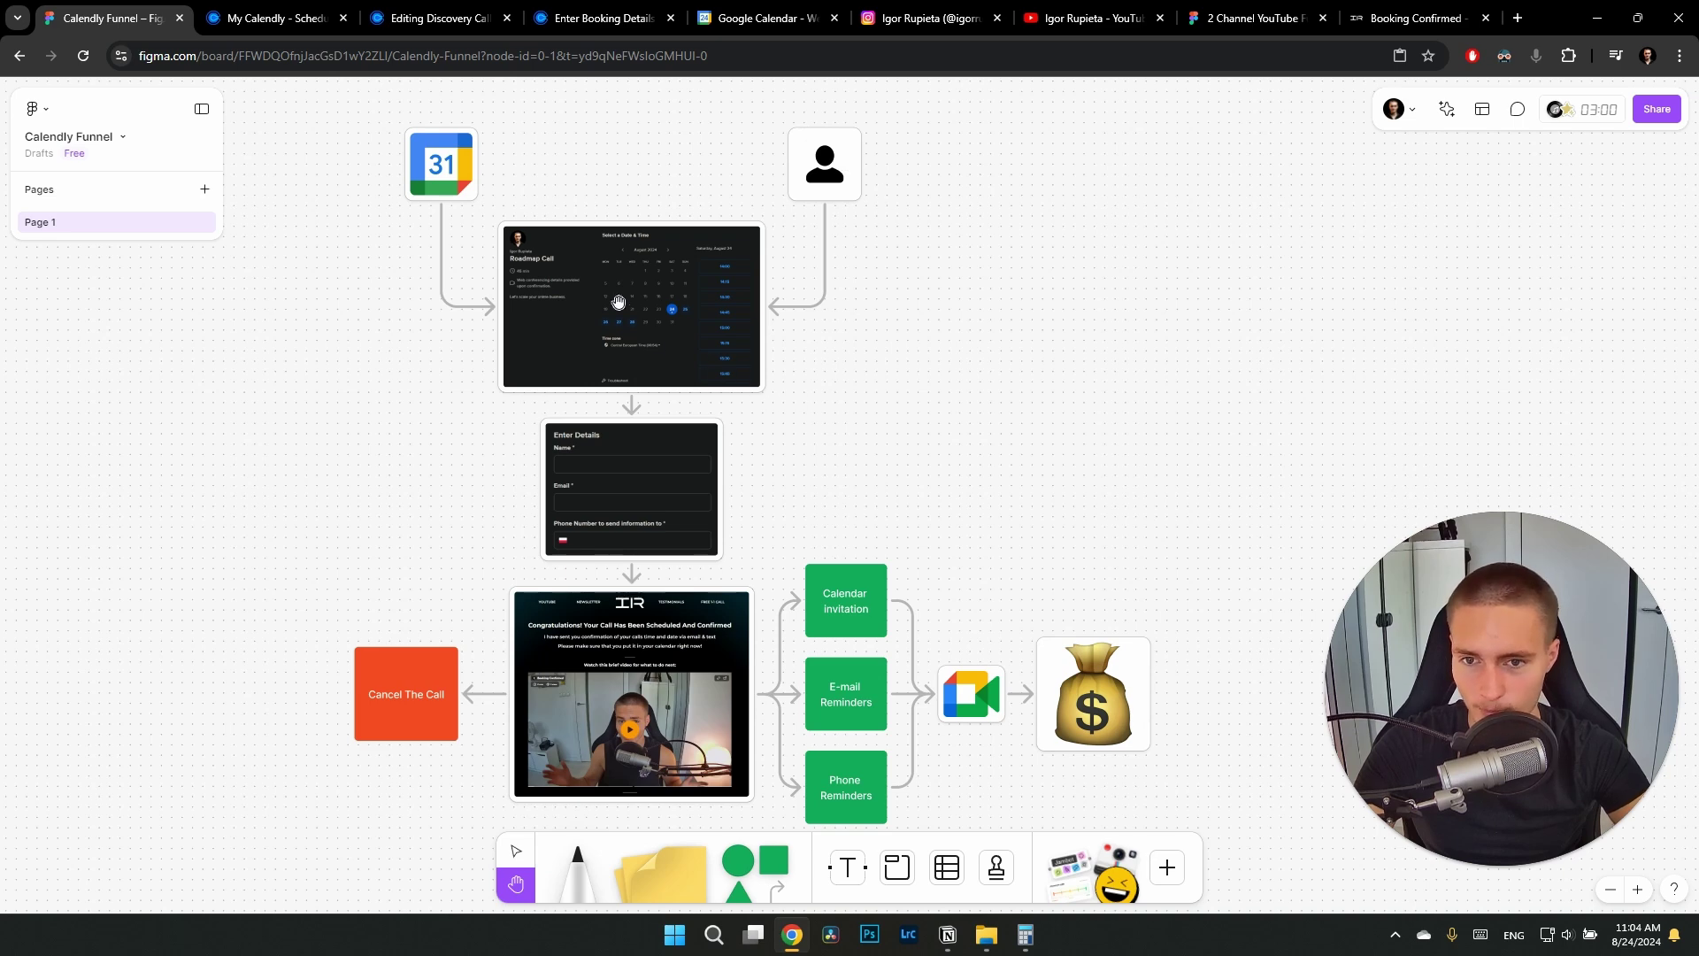
scroll(673, 335, down, 1)
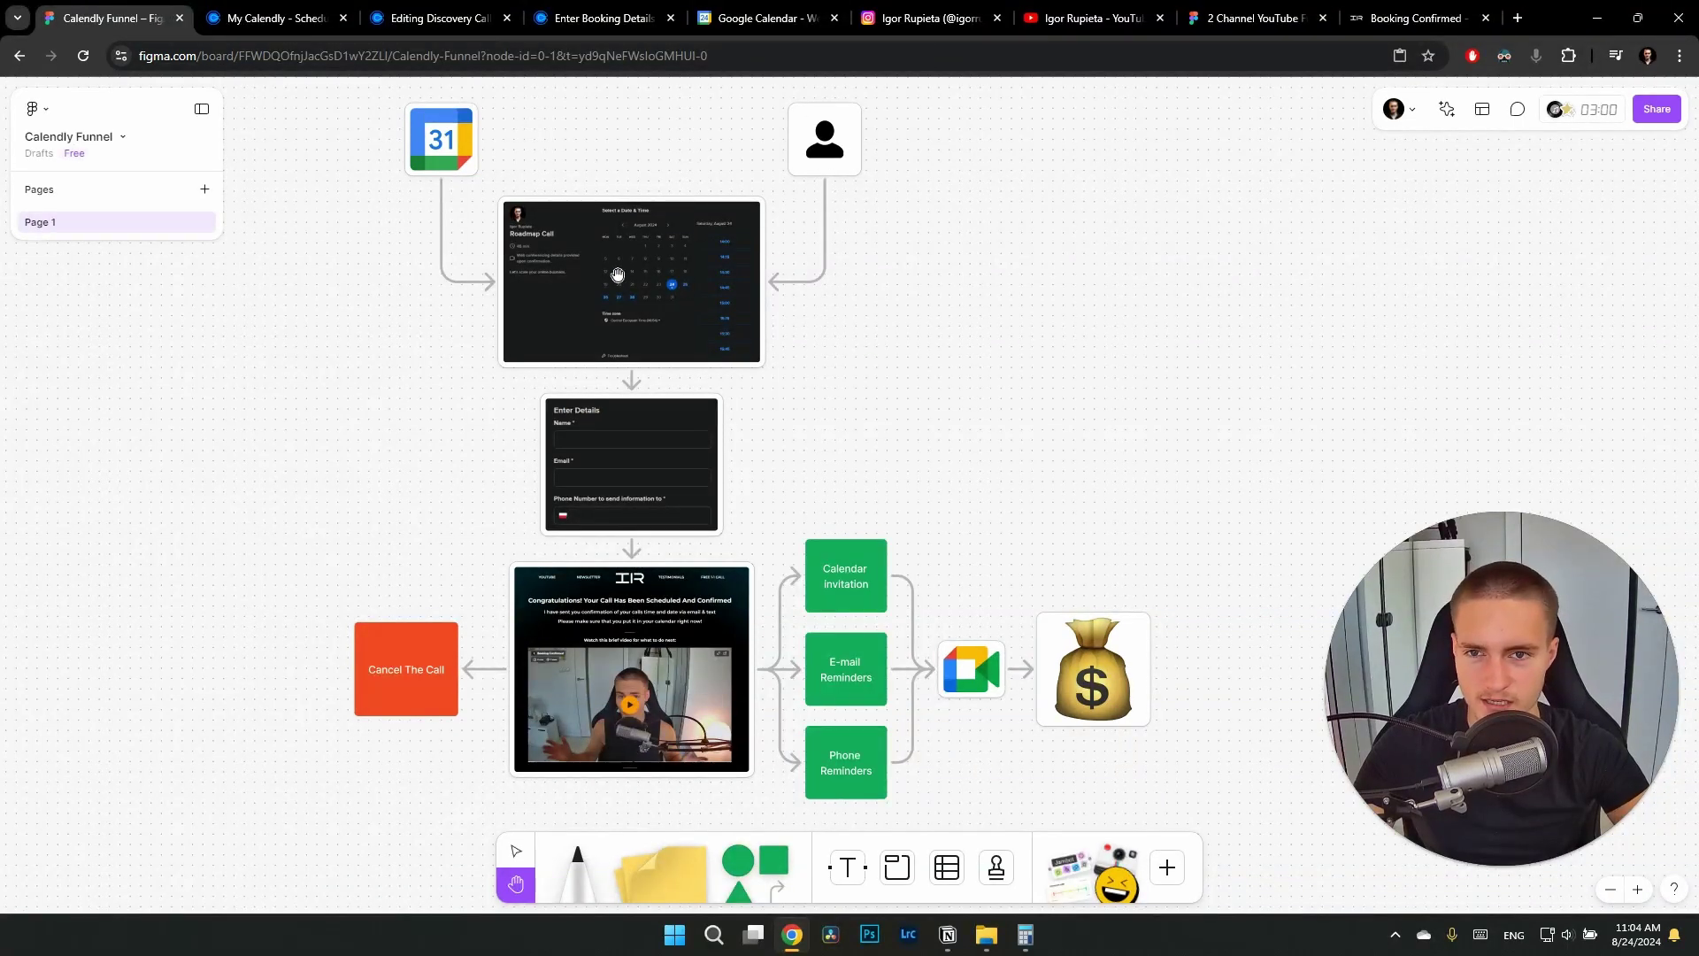
scroll(561, 442, down, 2)
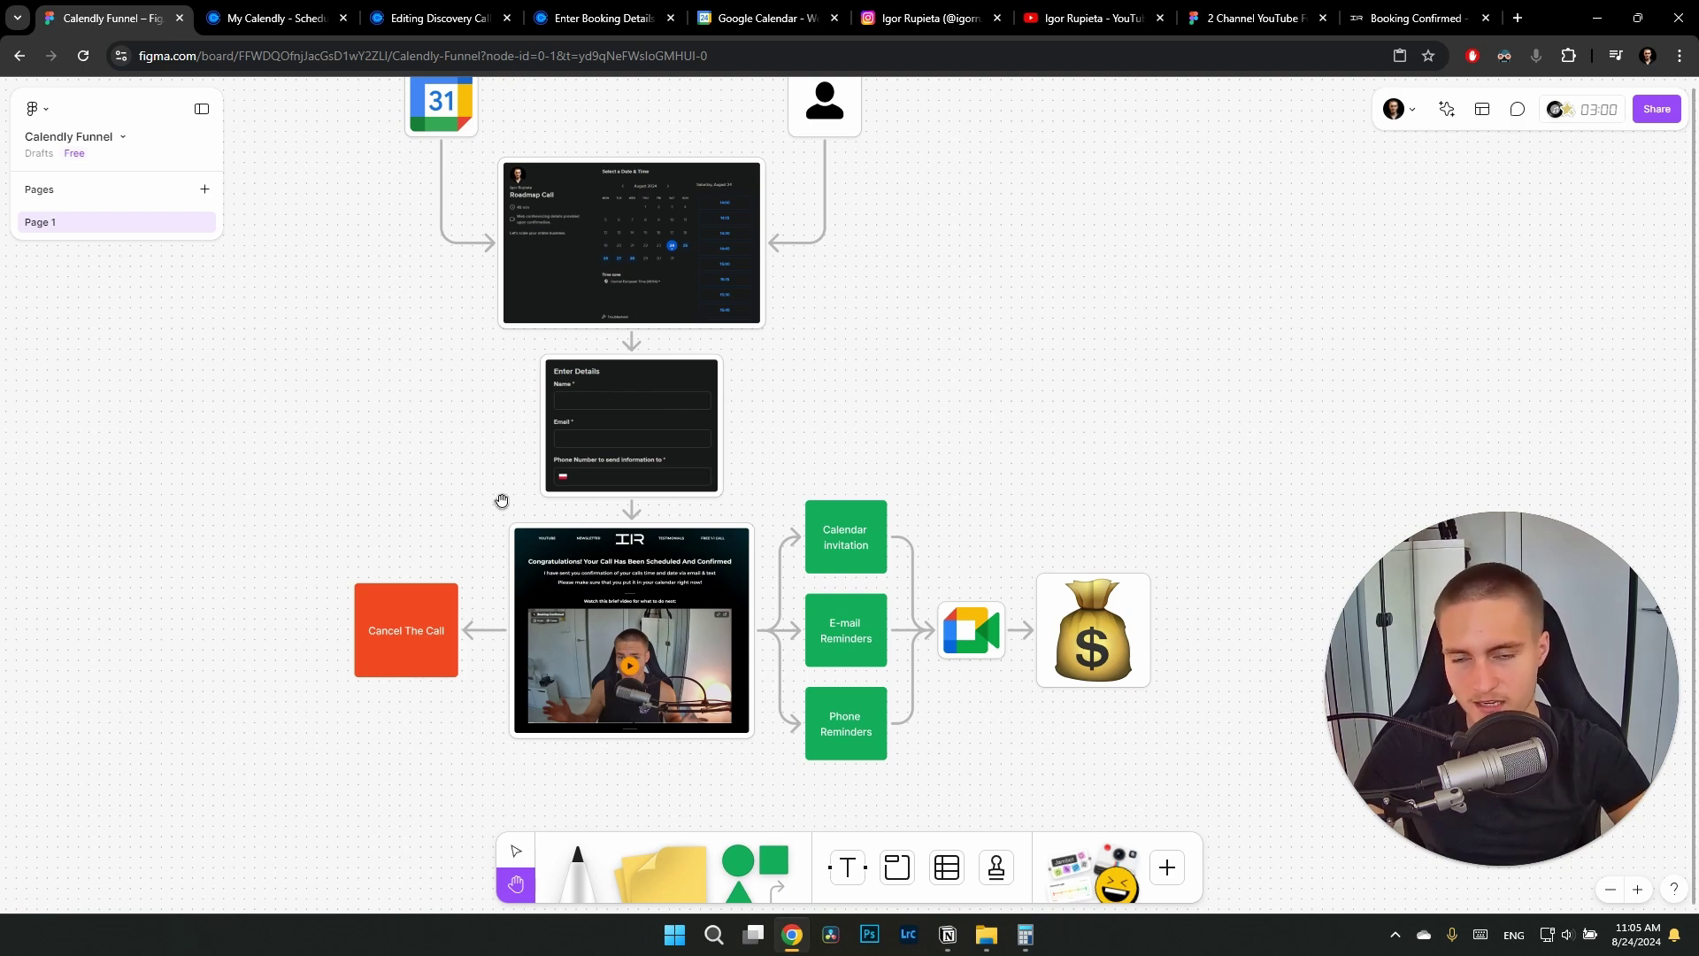
Check the Discovery Call's redirect setting and look over the booking-confirmed page and its web address once more
click(305, 16)
click(429, 17)
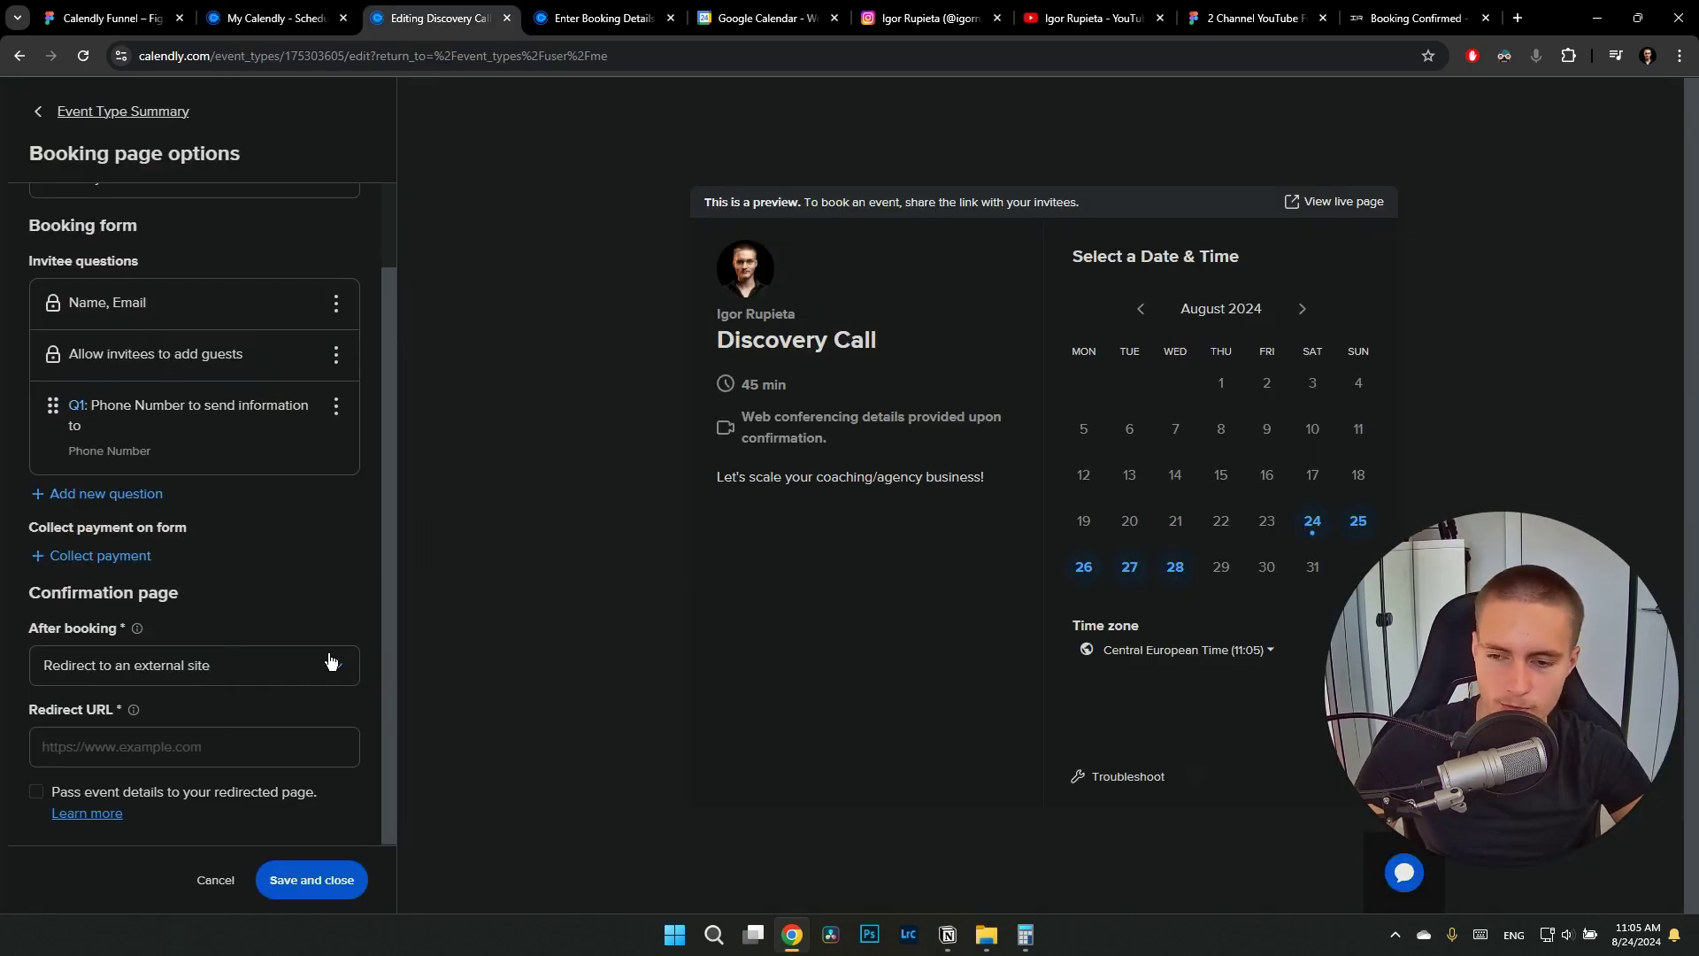
click(1416, 18)
scroll(998, 430, up, 10)
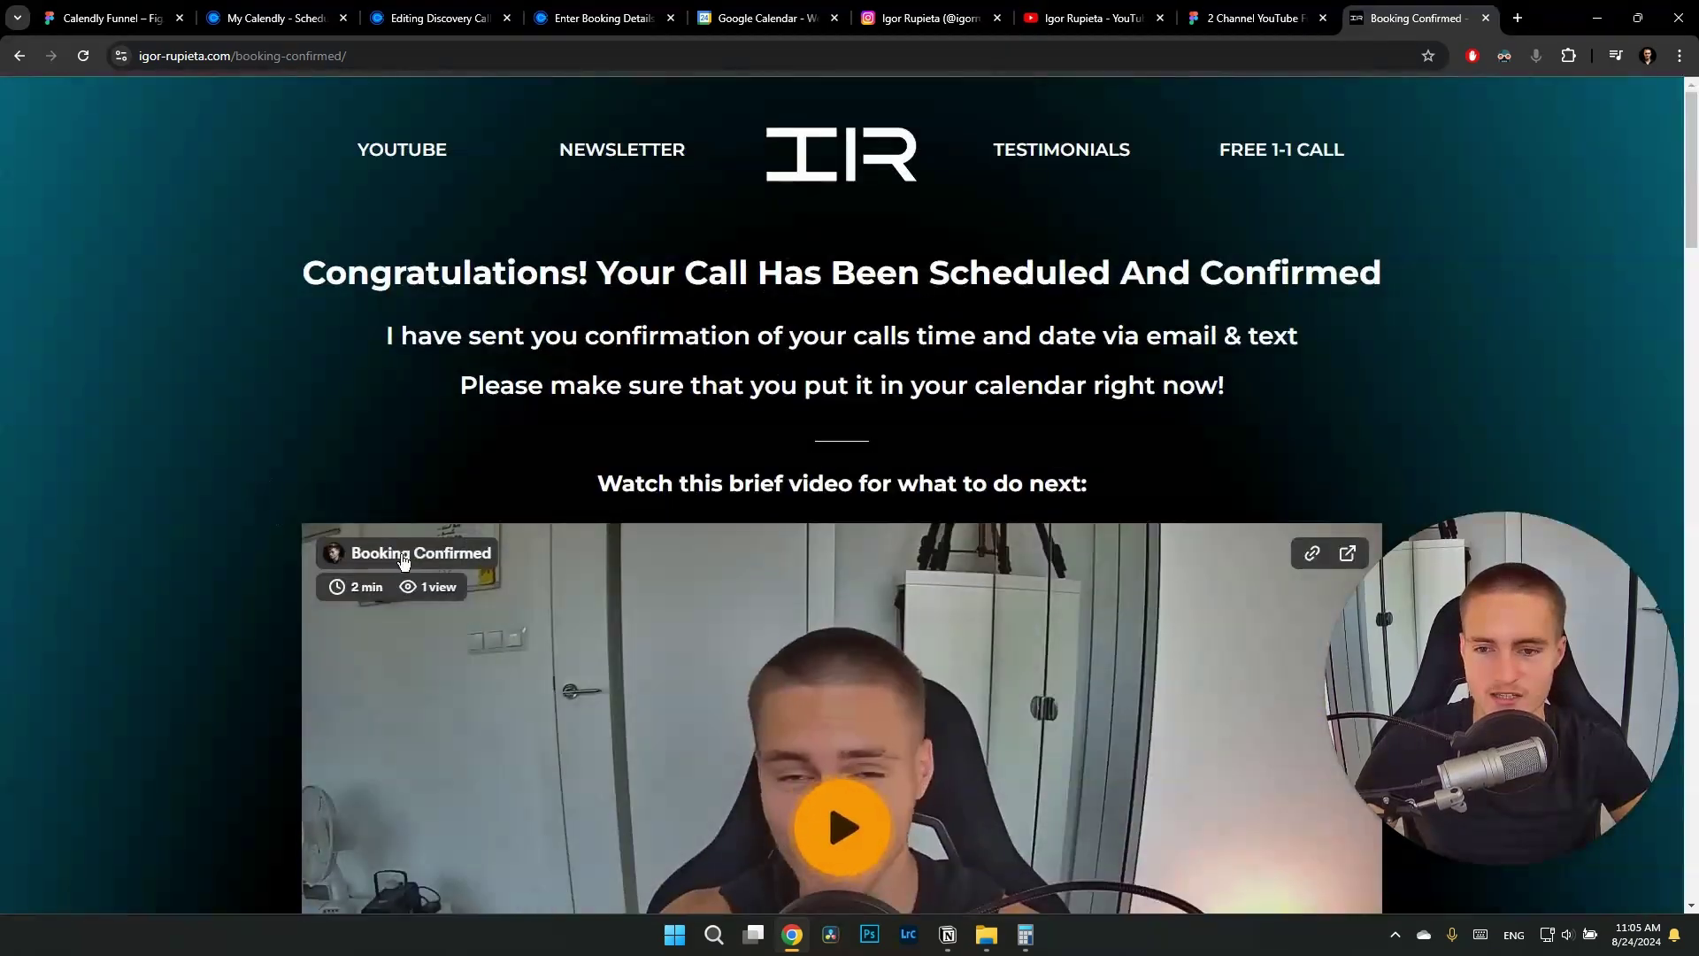
scroll(402, 560, down, 5)
scroll(296, 197, up, 5)
key(ctrl+l)
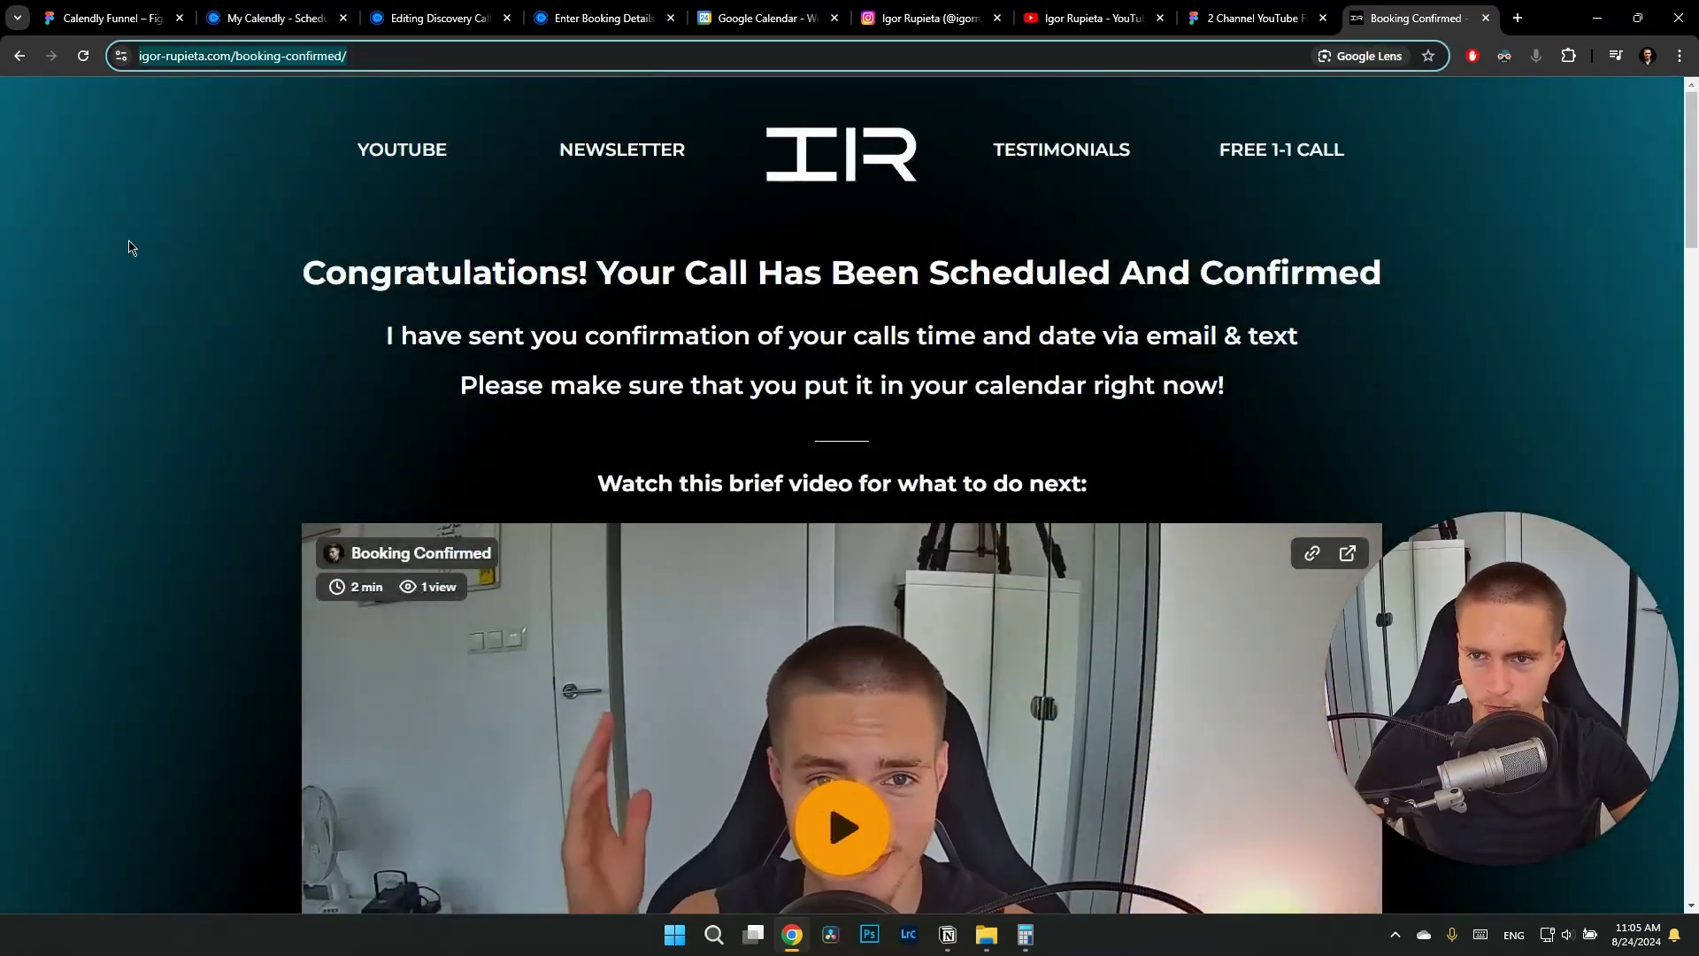
scroll(535, 368, down, 5)
click(178, 493)
scroll(1228, 538, up, 5)
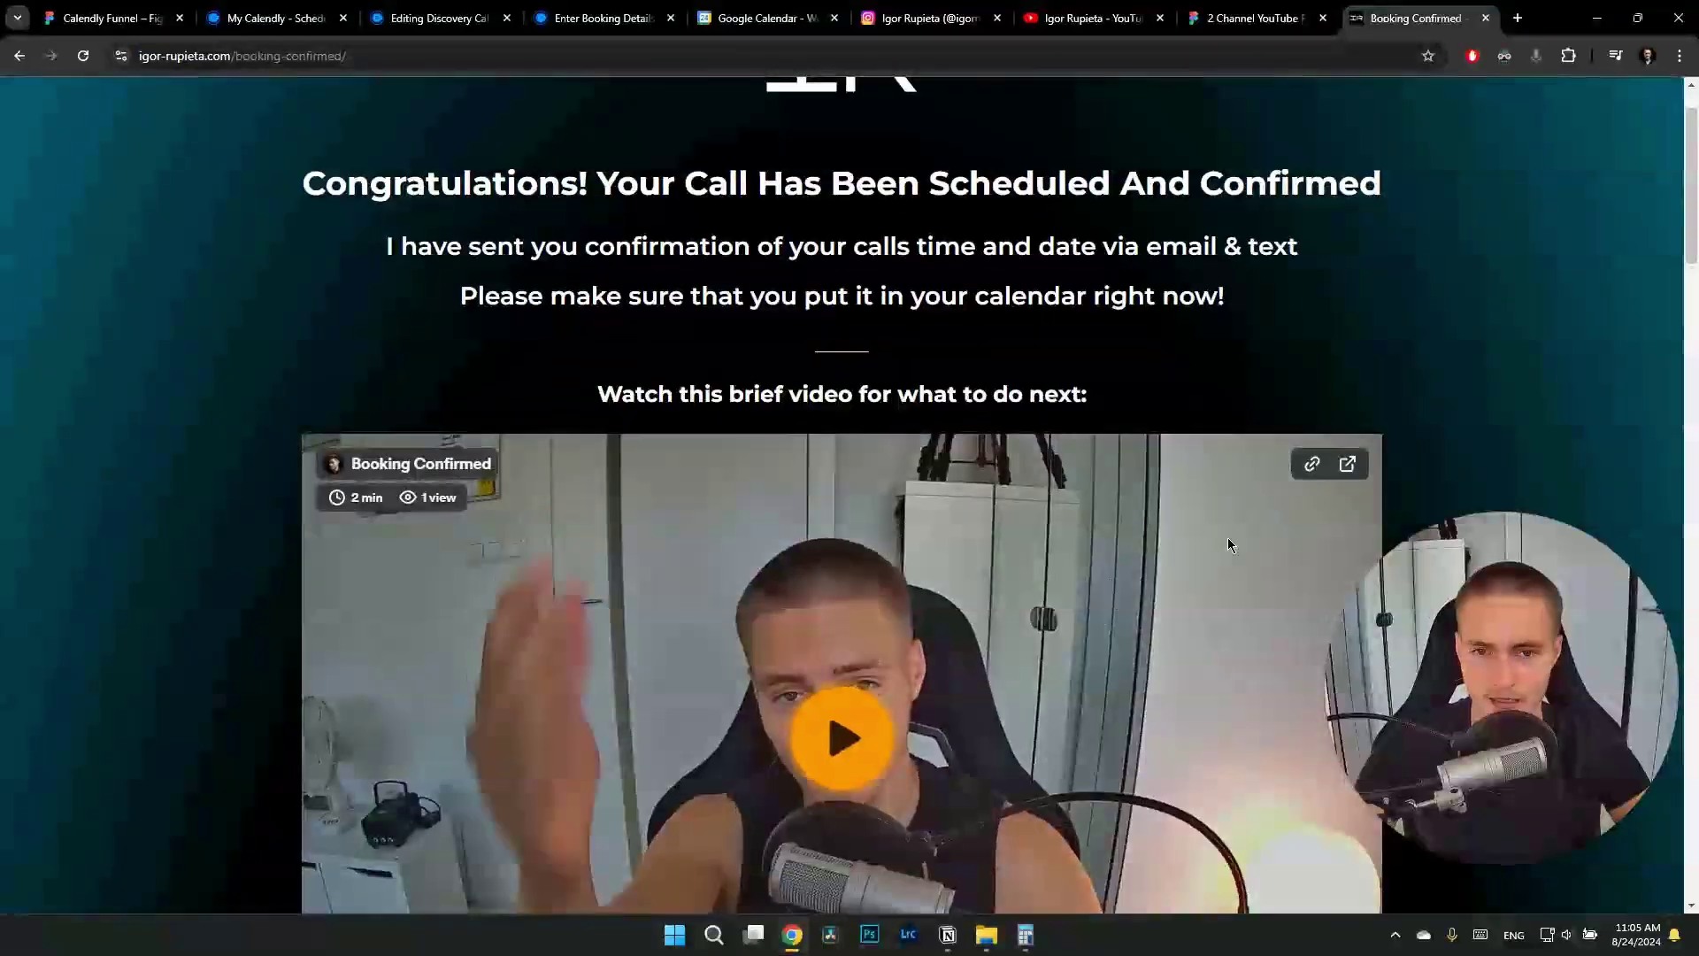
scroll(1228, 538, down, 3)
scroll(489, 357, up, 5)
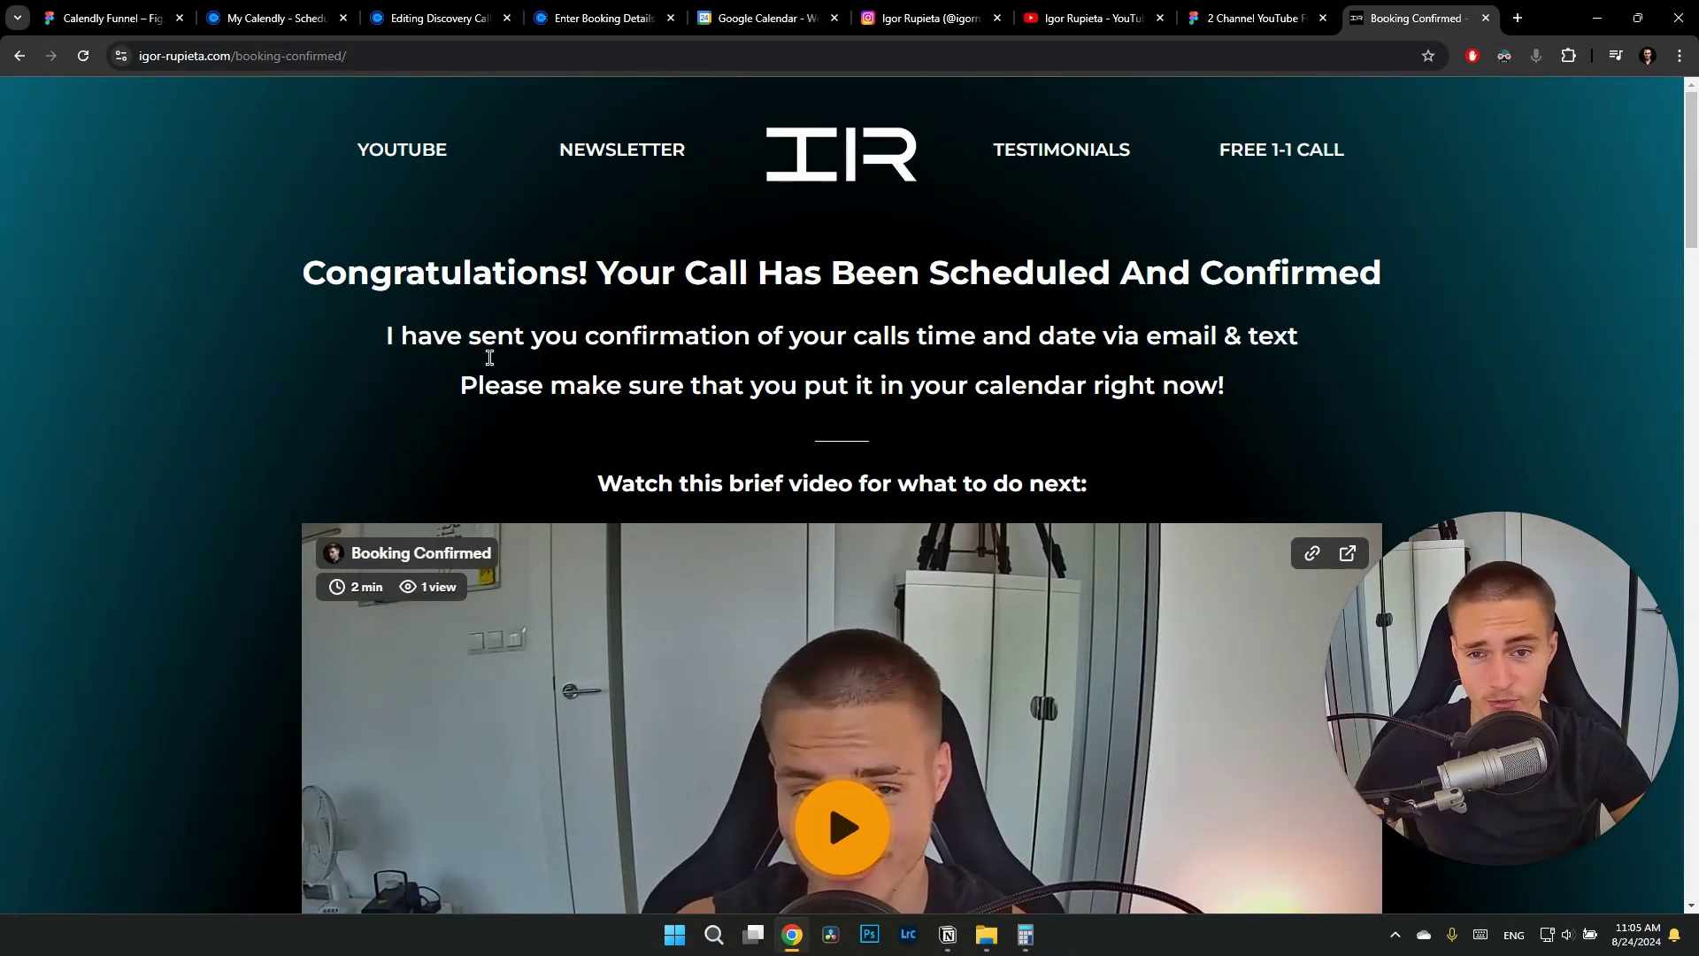
Save the Discovery Call's booking page options with the Calendly confirmation page and open its notifications and workflows settings
click(432, 18)
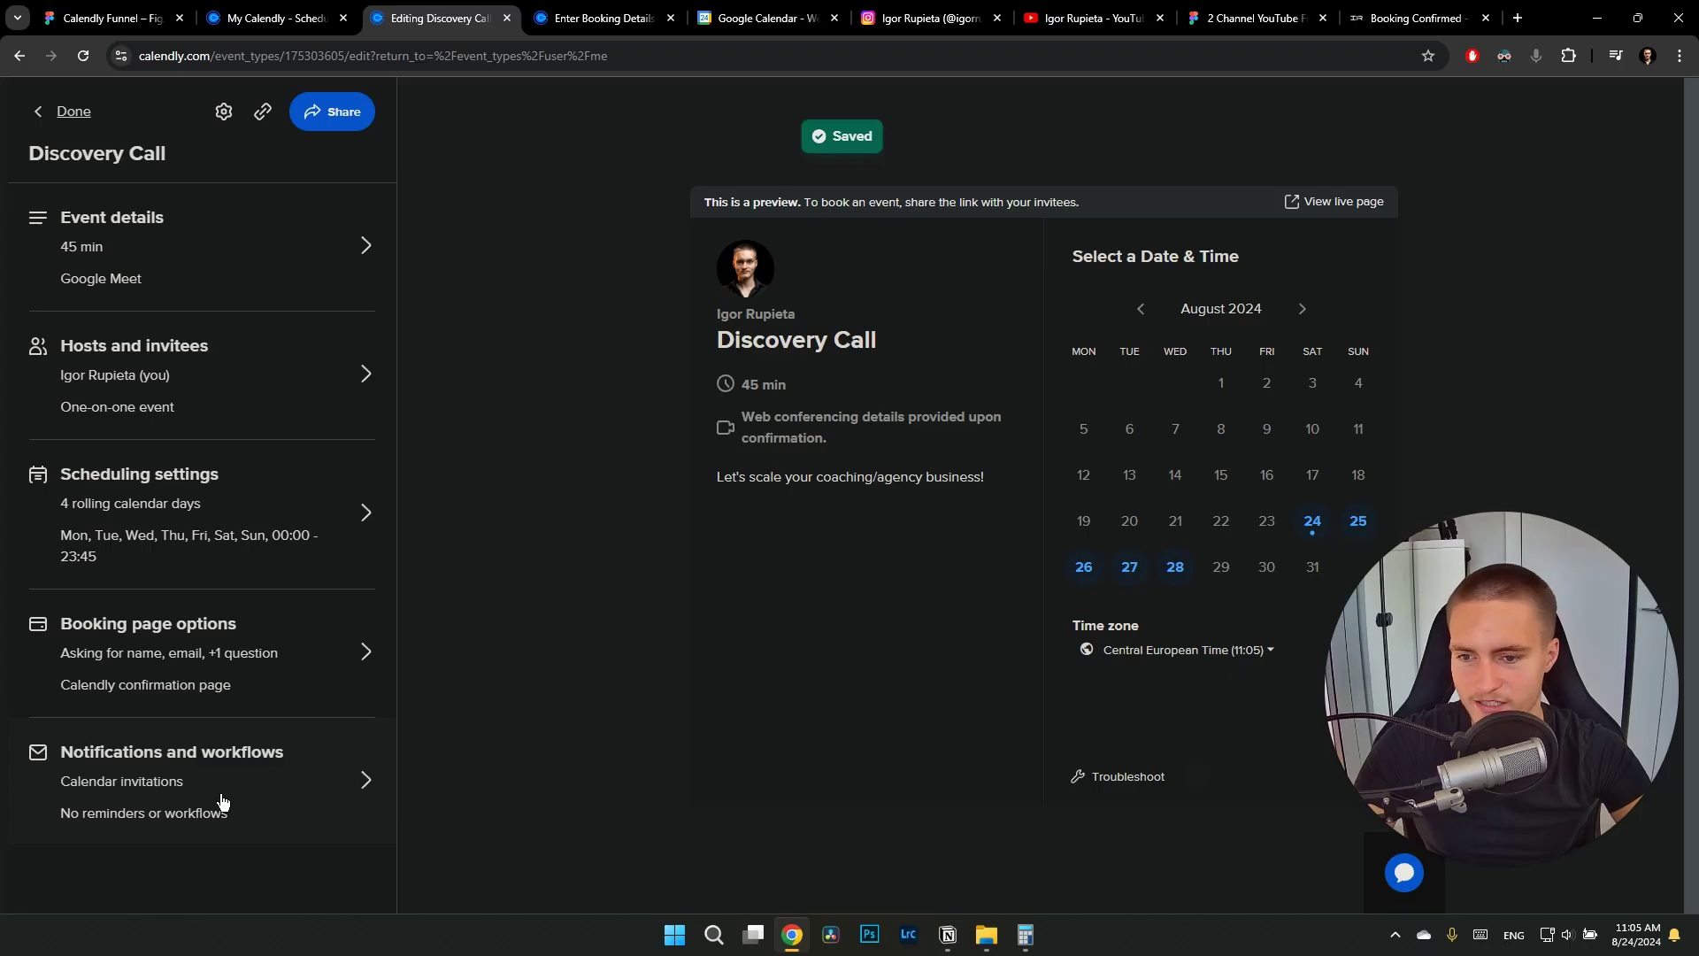
click(270, 778)
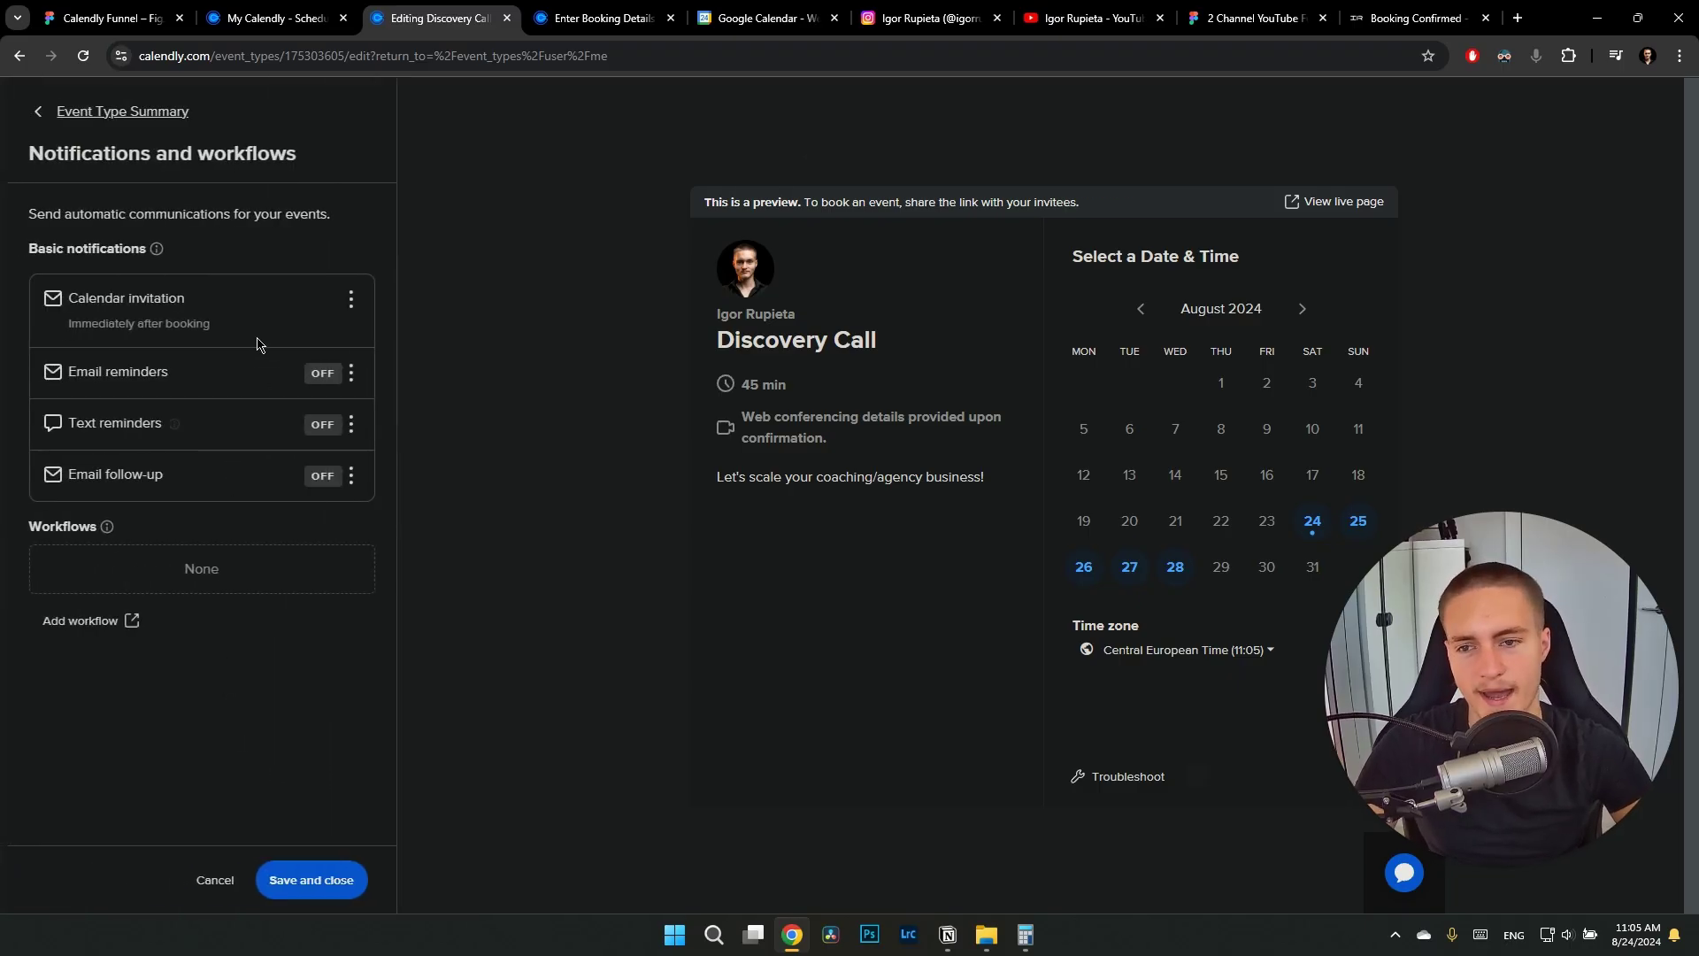
drag(77, 297, 195, 301)
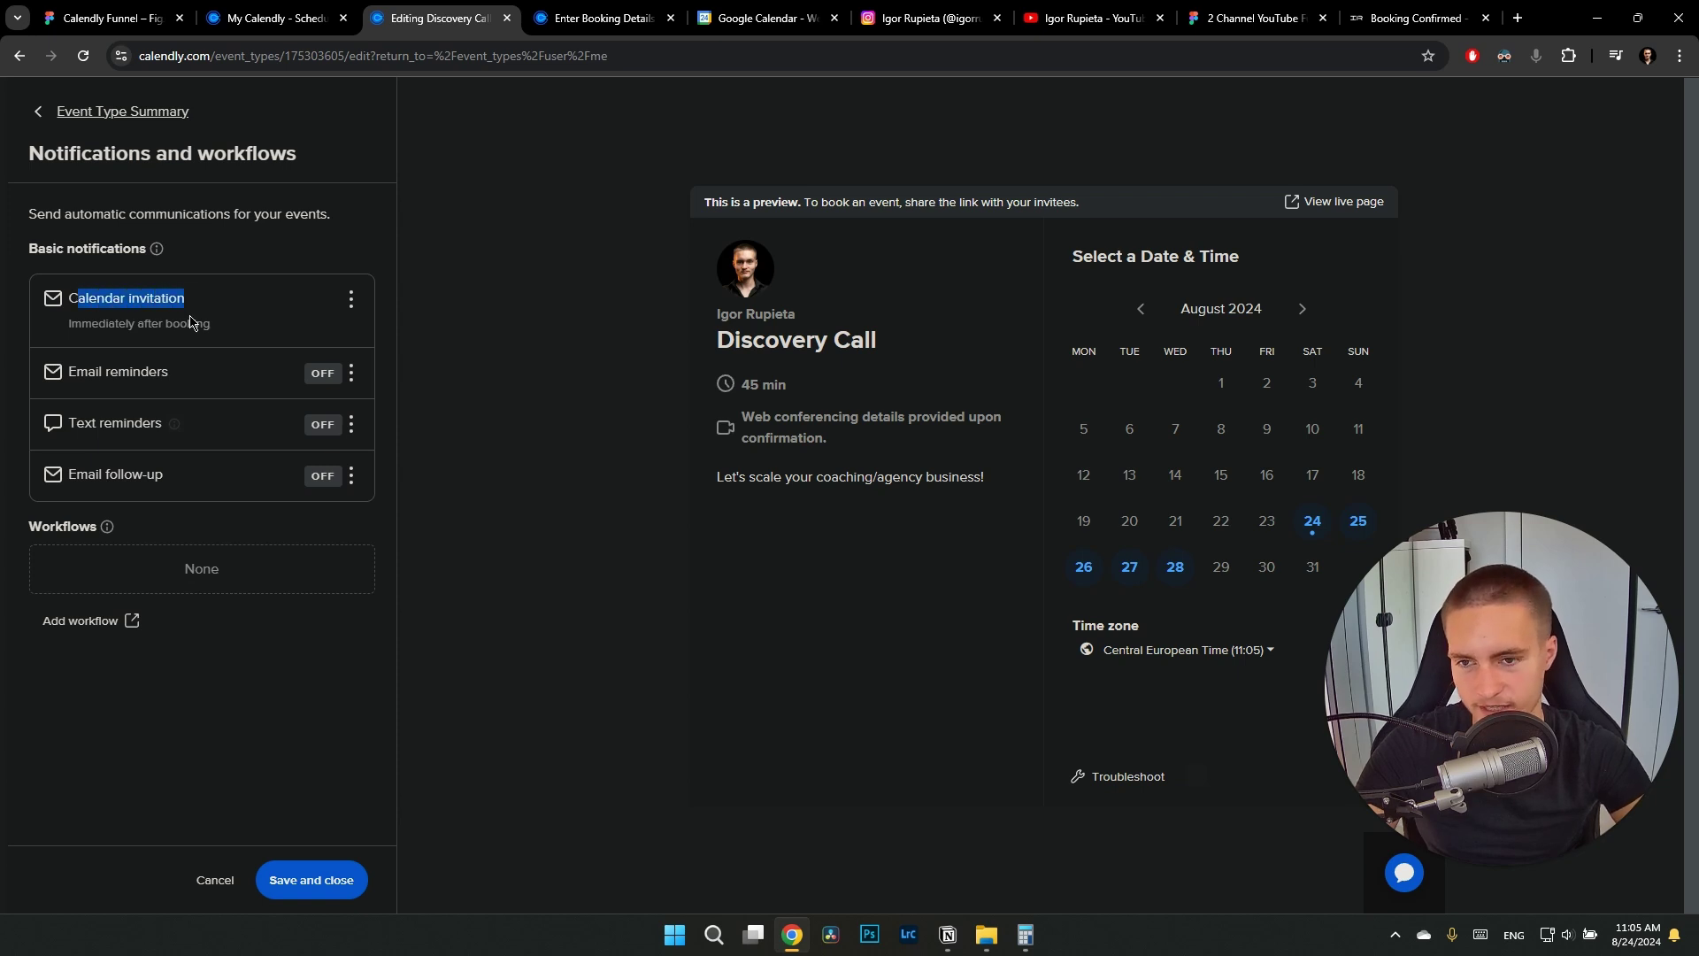
click(253, 261)
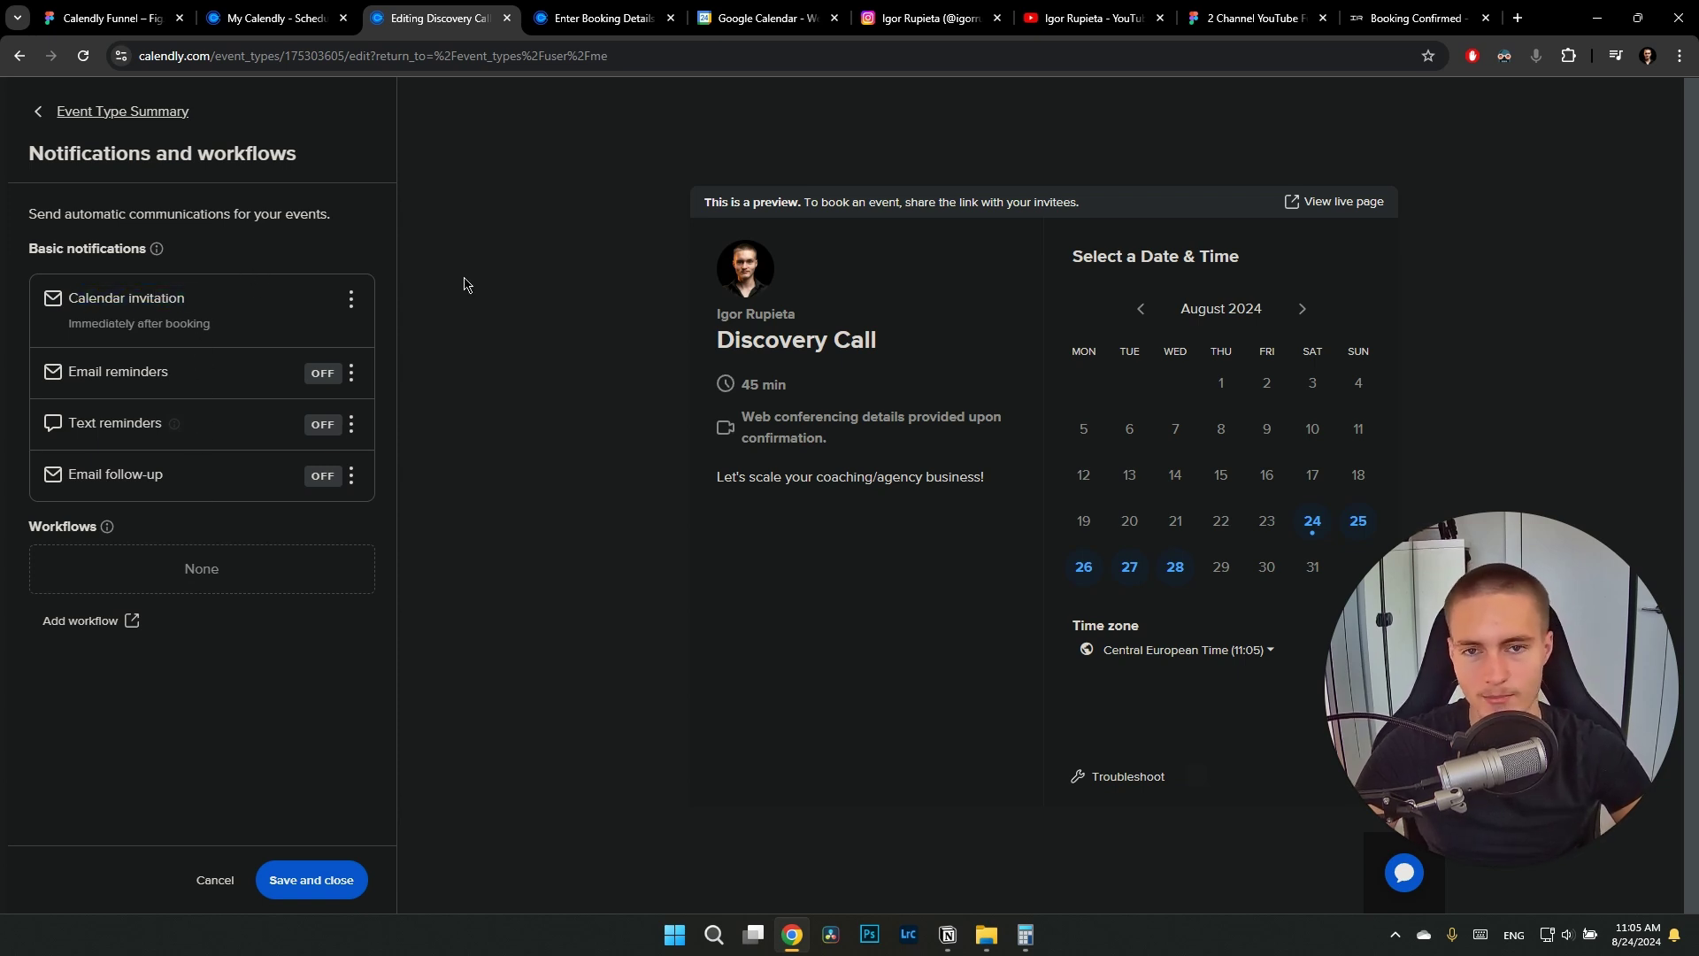
click(756, 16)
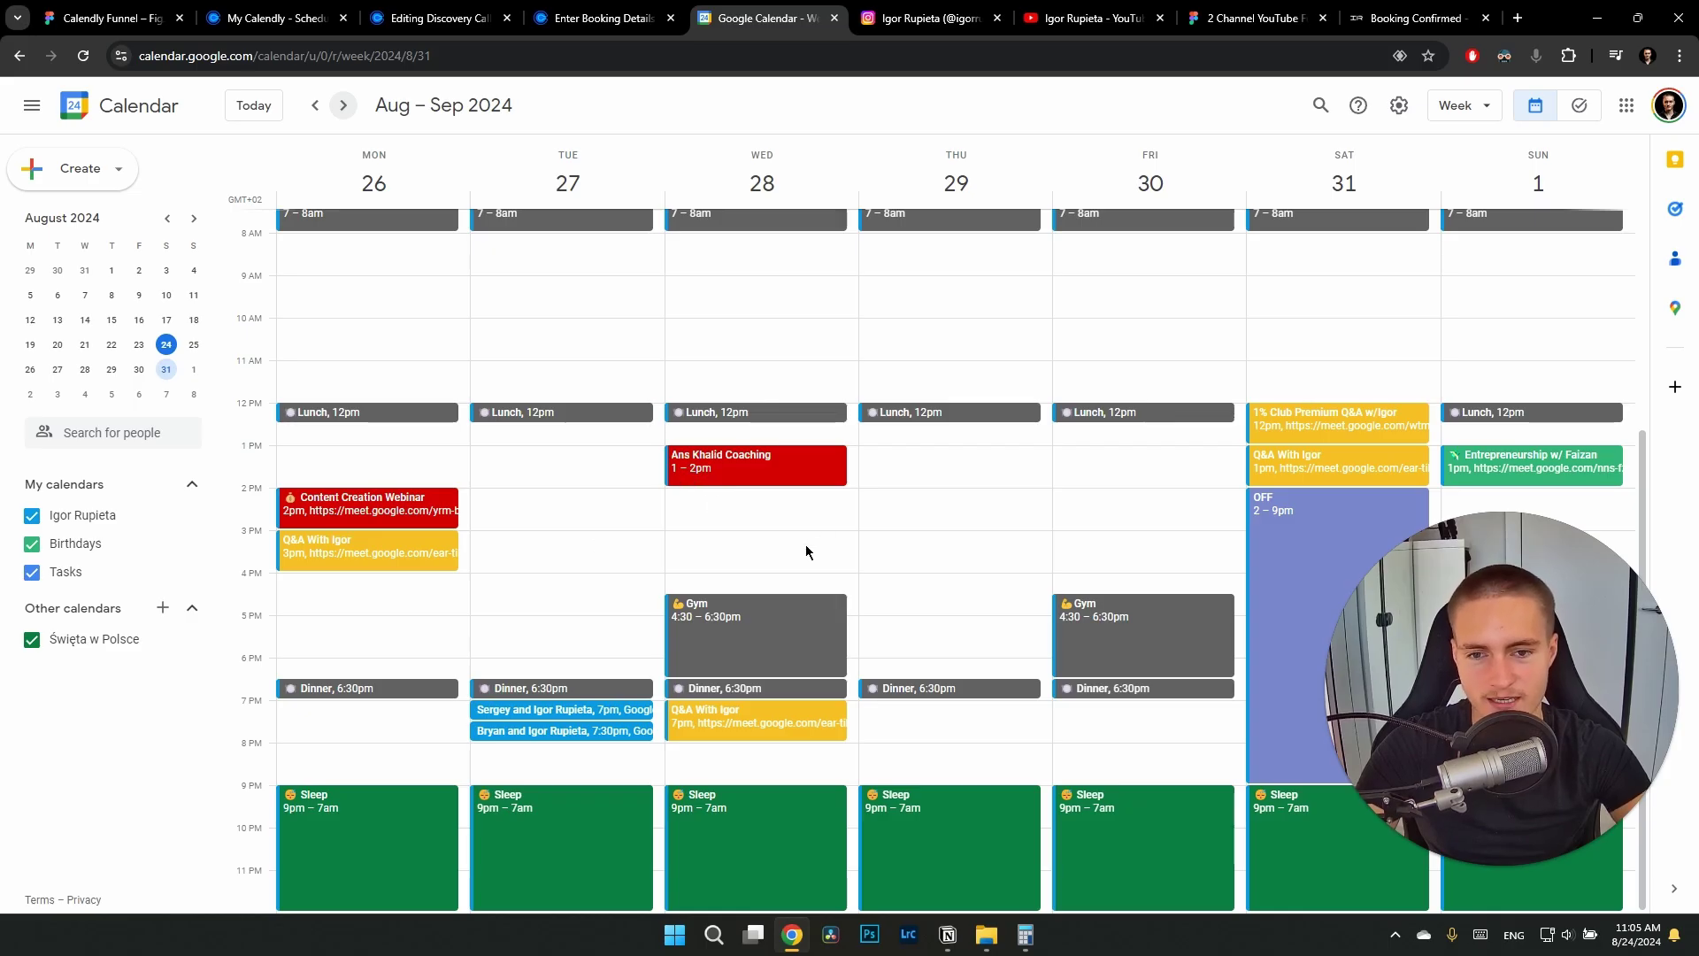
click(275, 18)
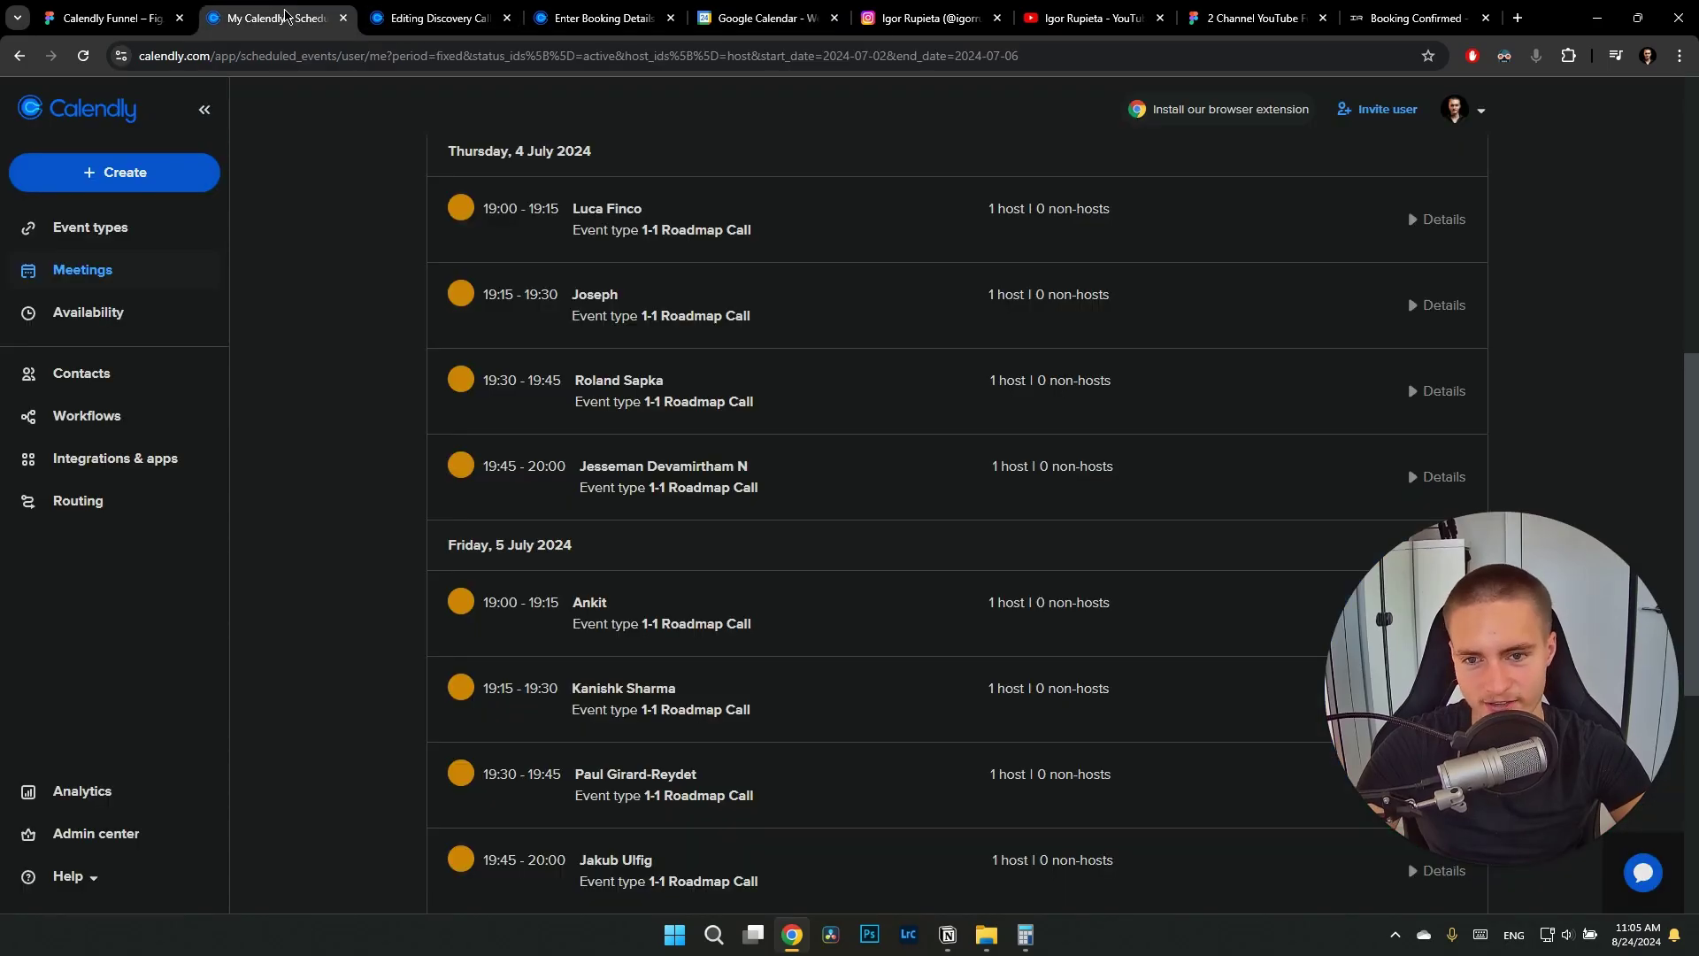
click(433, 17)
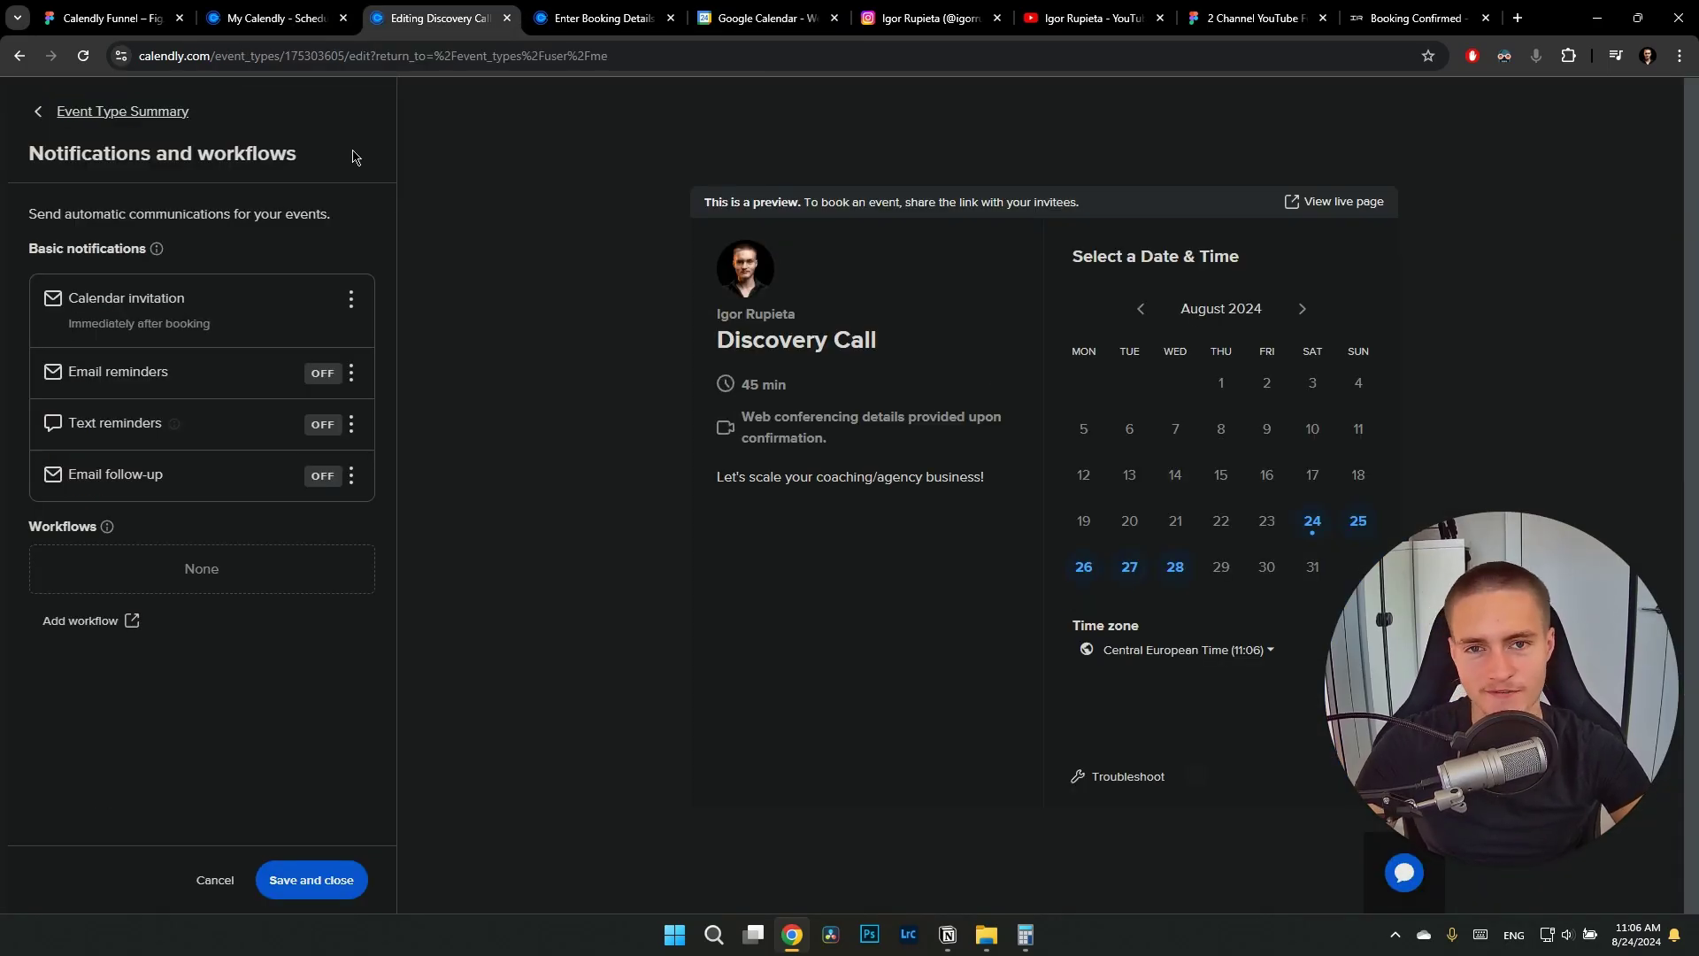
Leave the Discovery Call's settings and open the Roadmap Call's notifications and workflows settings
click(39, 112)
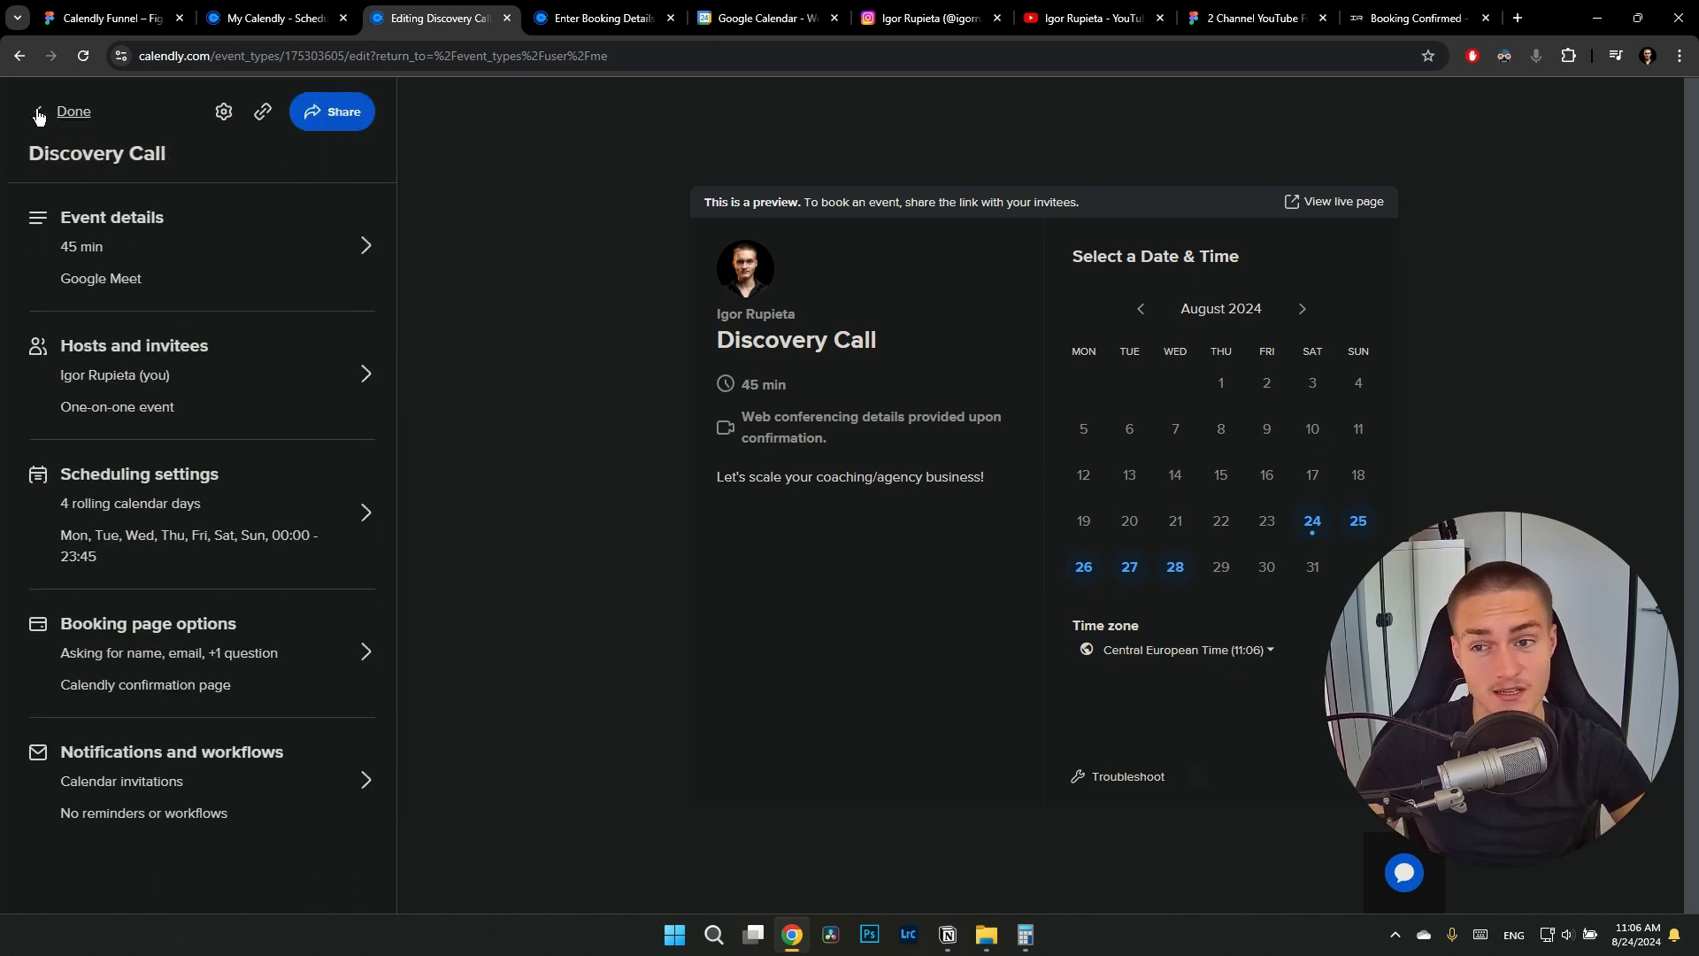
click(38, 113)
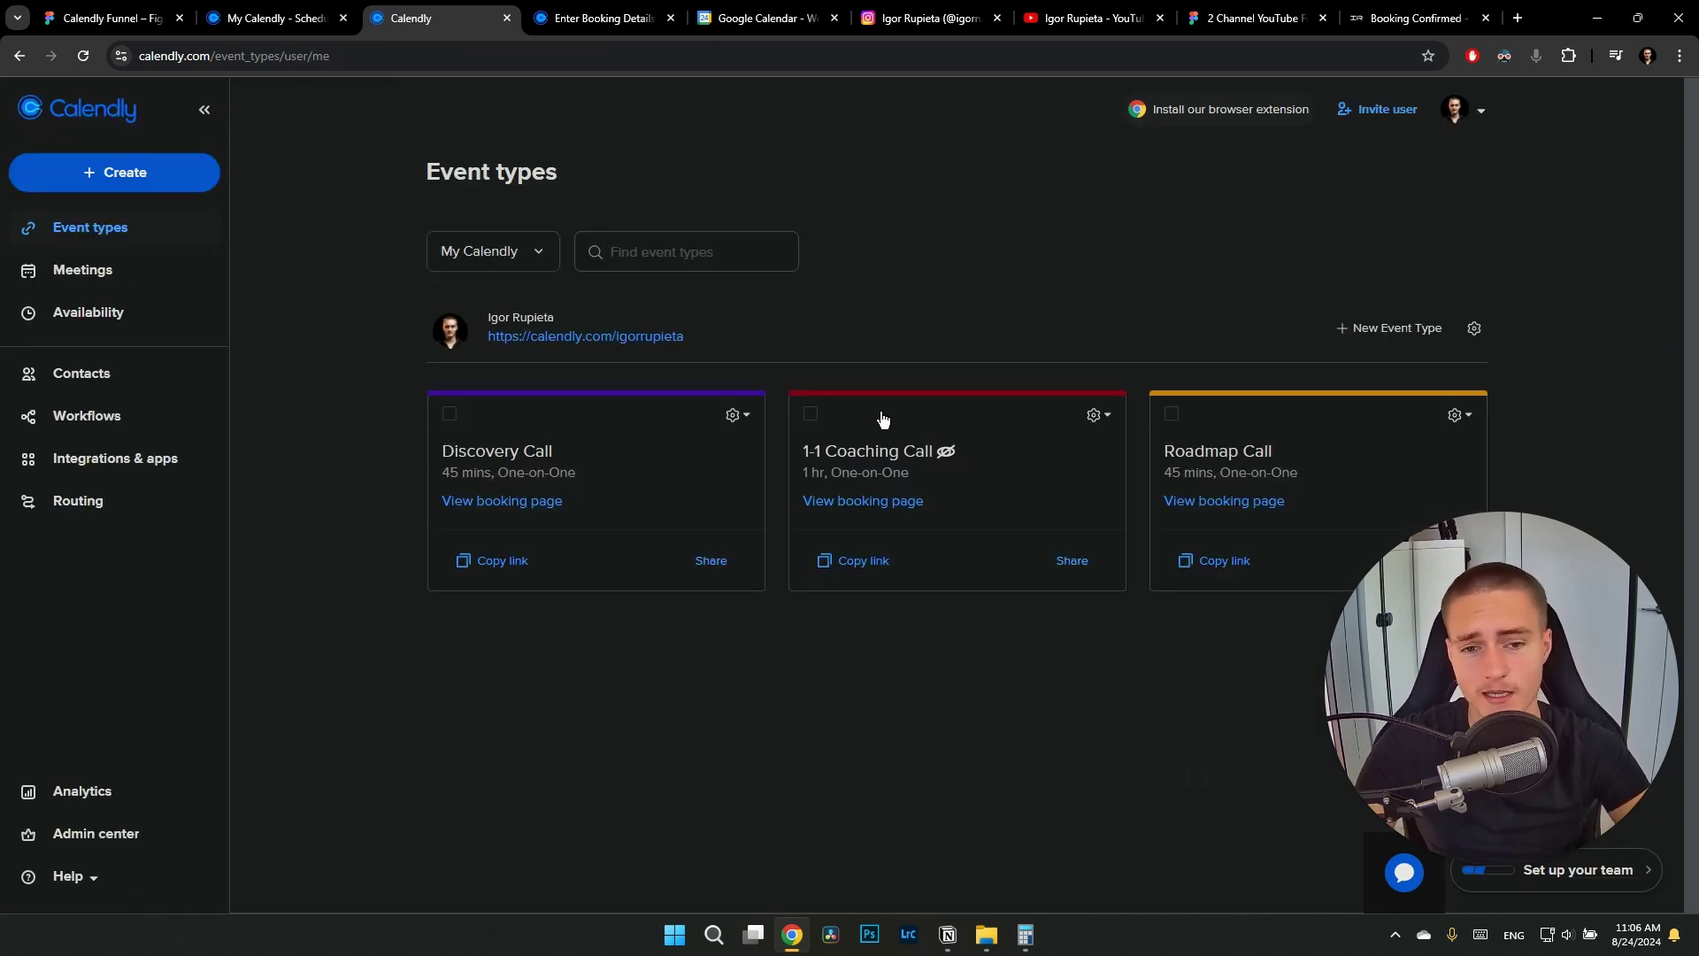
click(1327, 460)
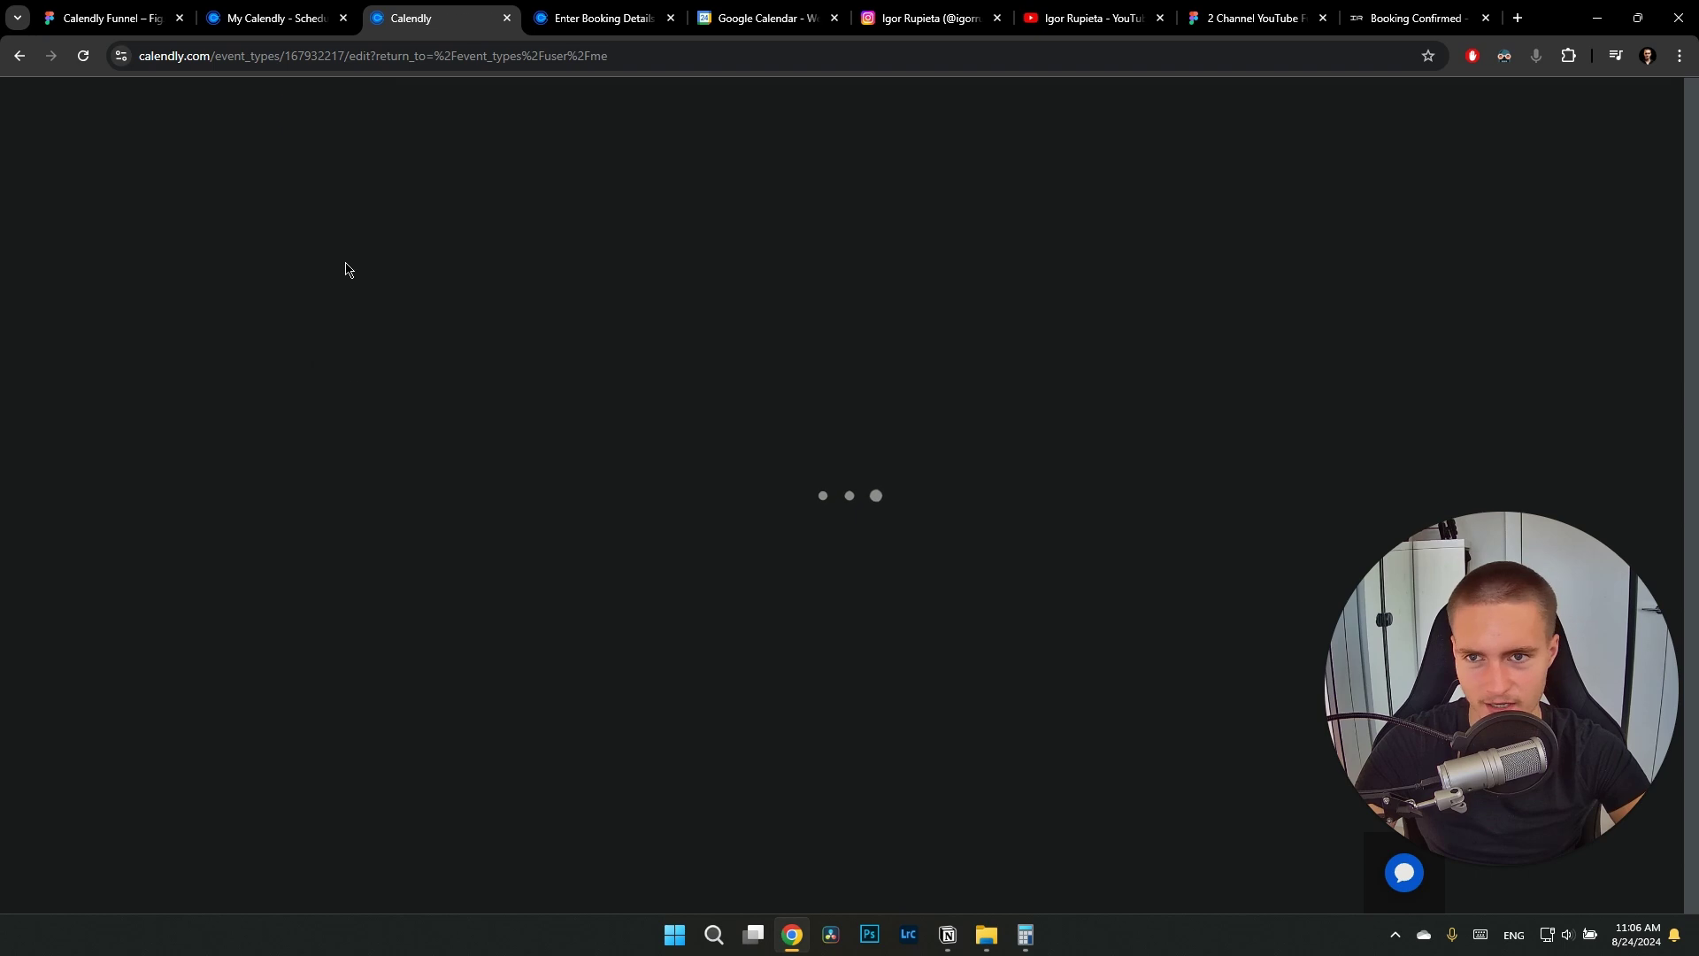
click(306, 786)
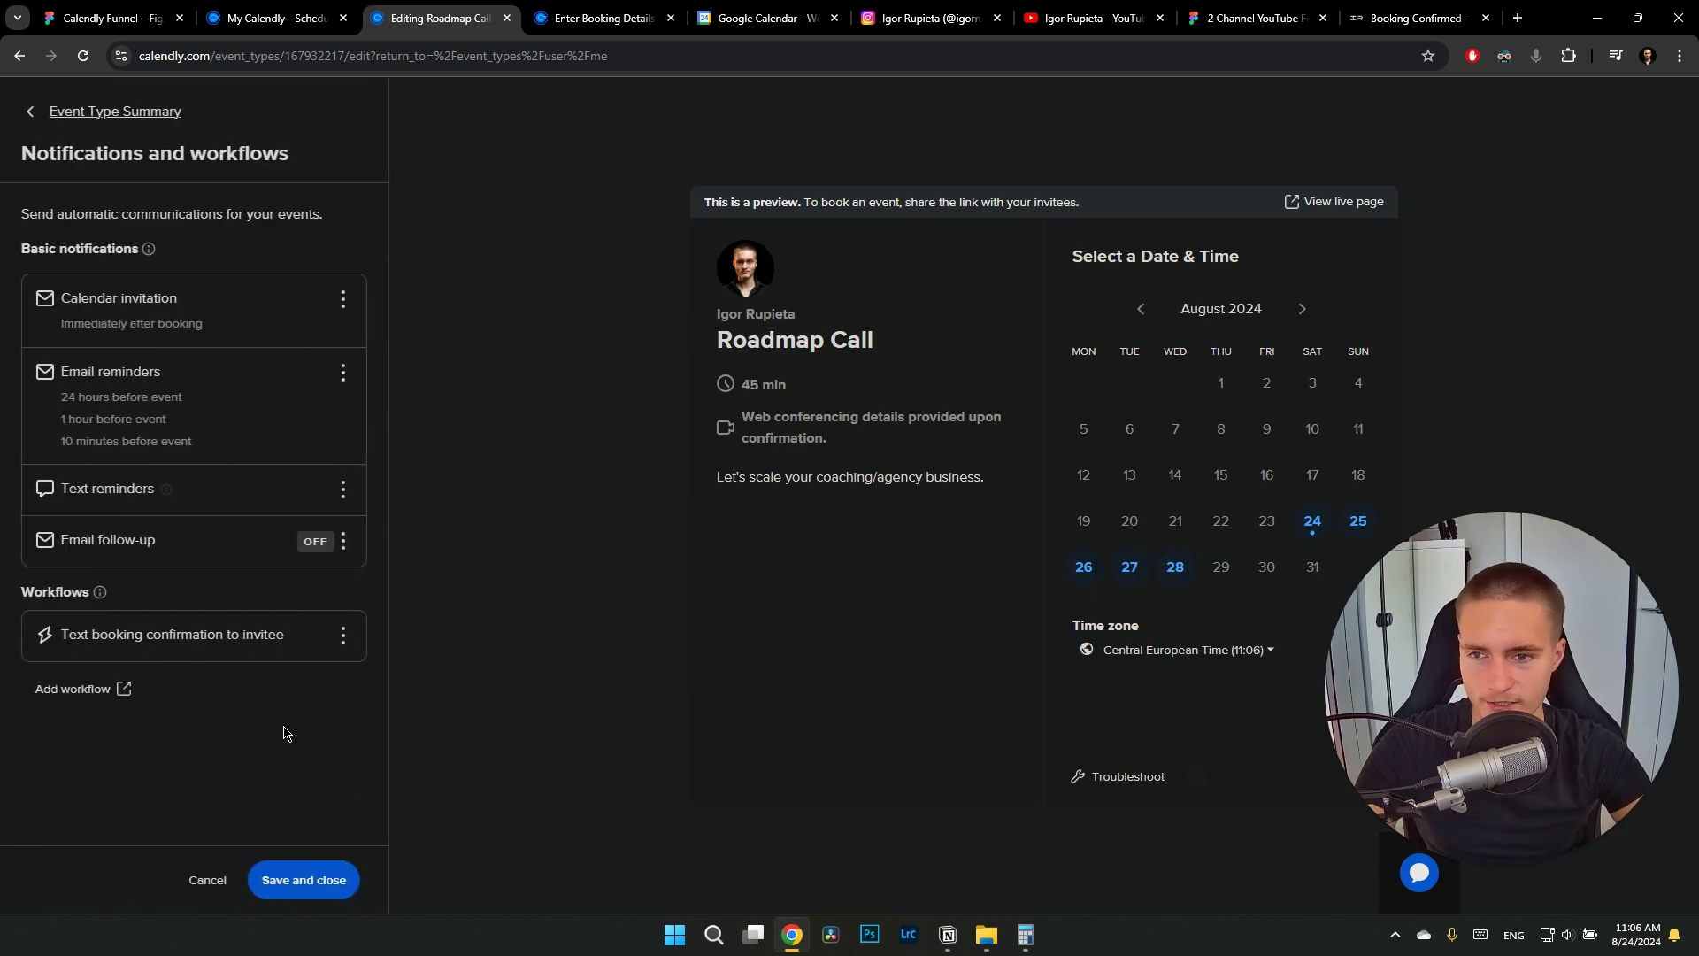
drag(69, 299, 197, 301)
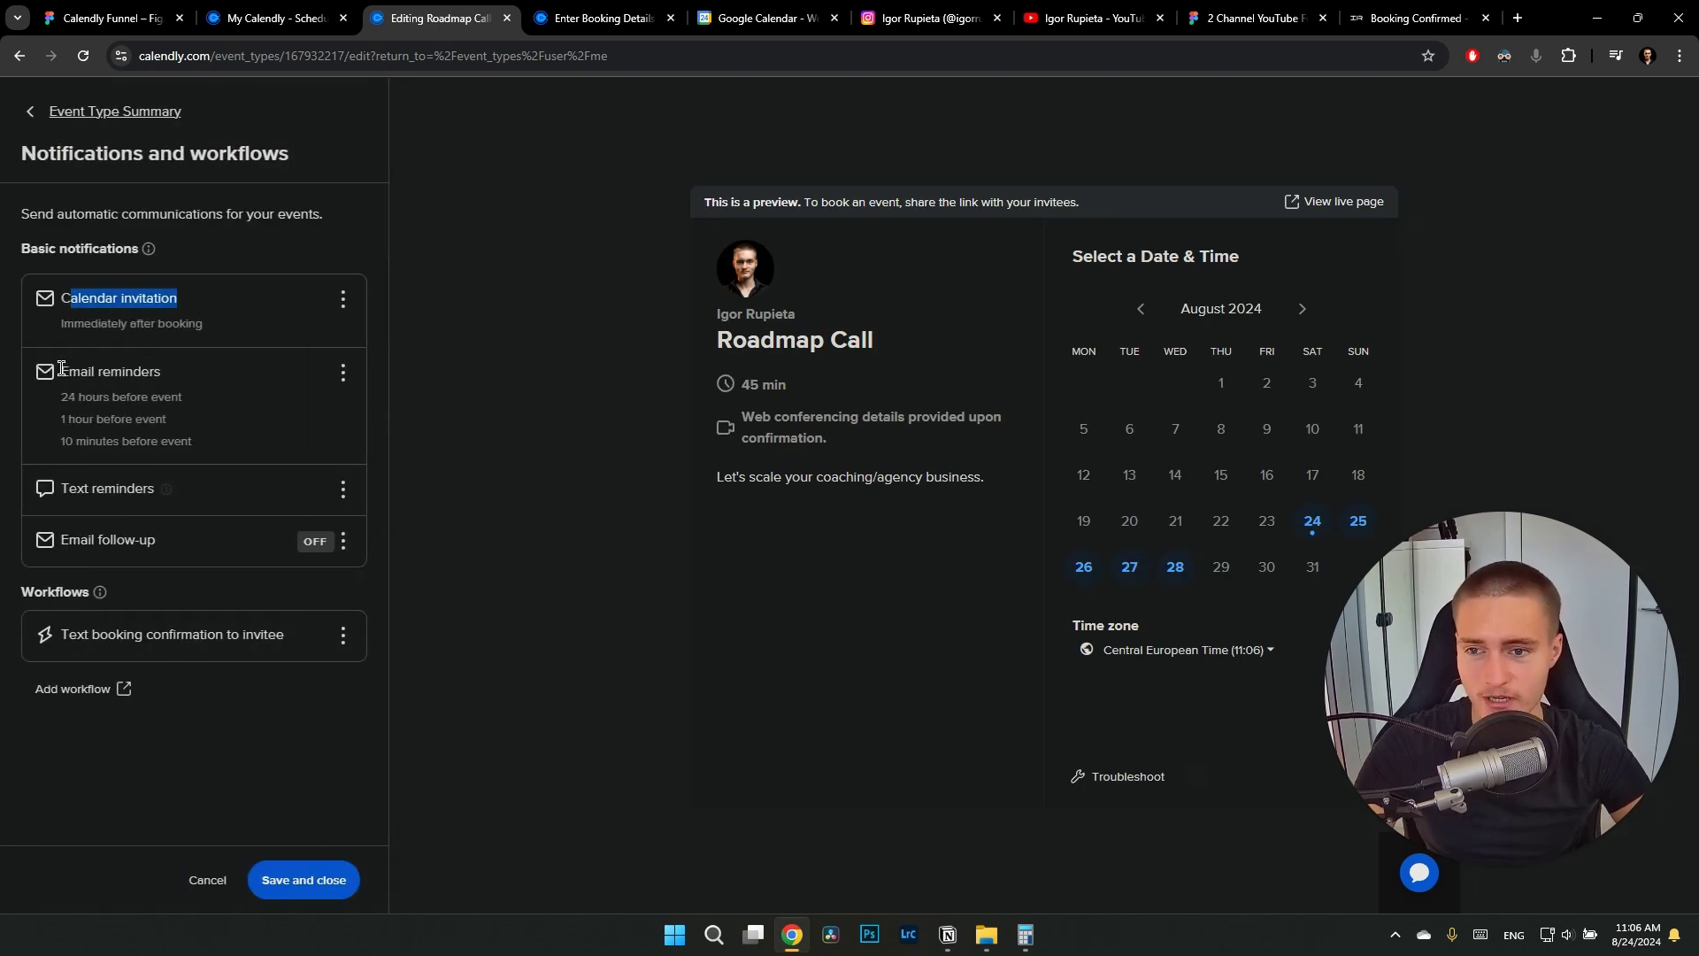
drag(61, 368, 229, 378)
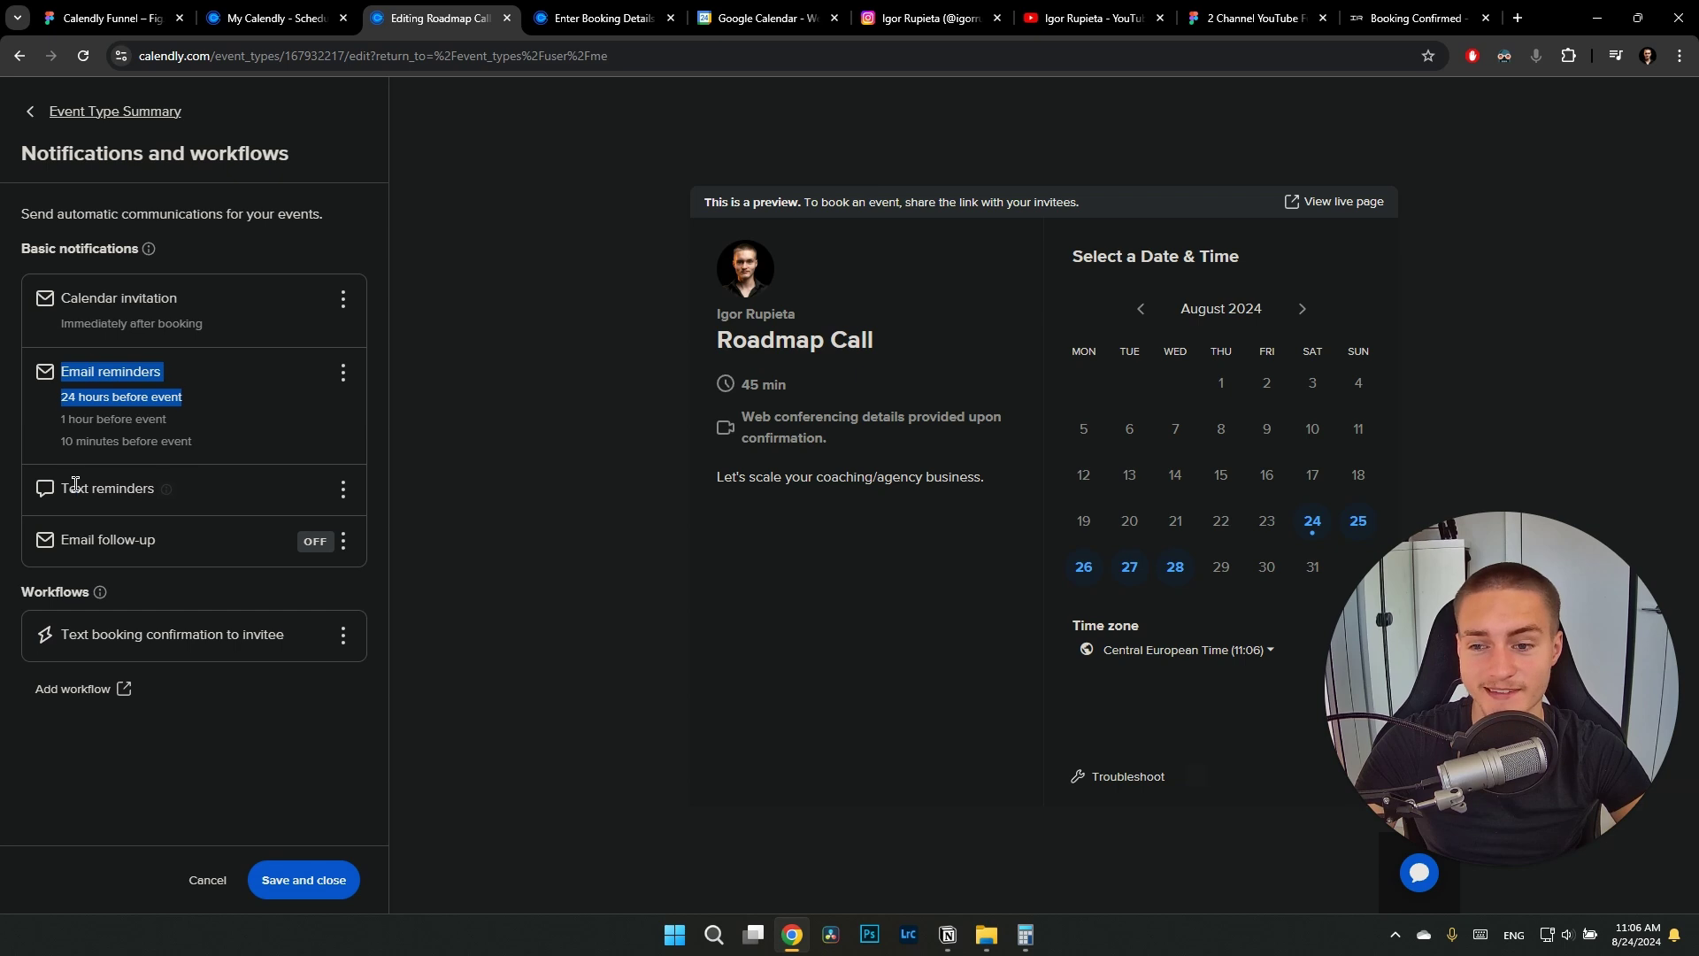
triple_click(75, 483)
click(126, 735)
drag(68, 483, 120, 485)
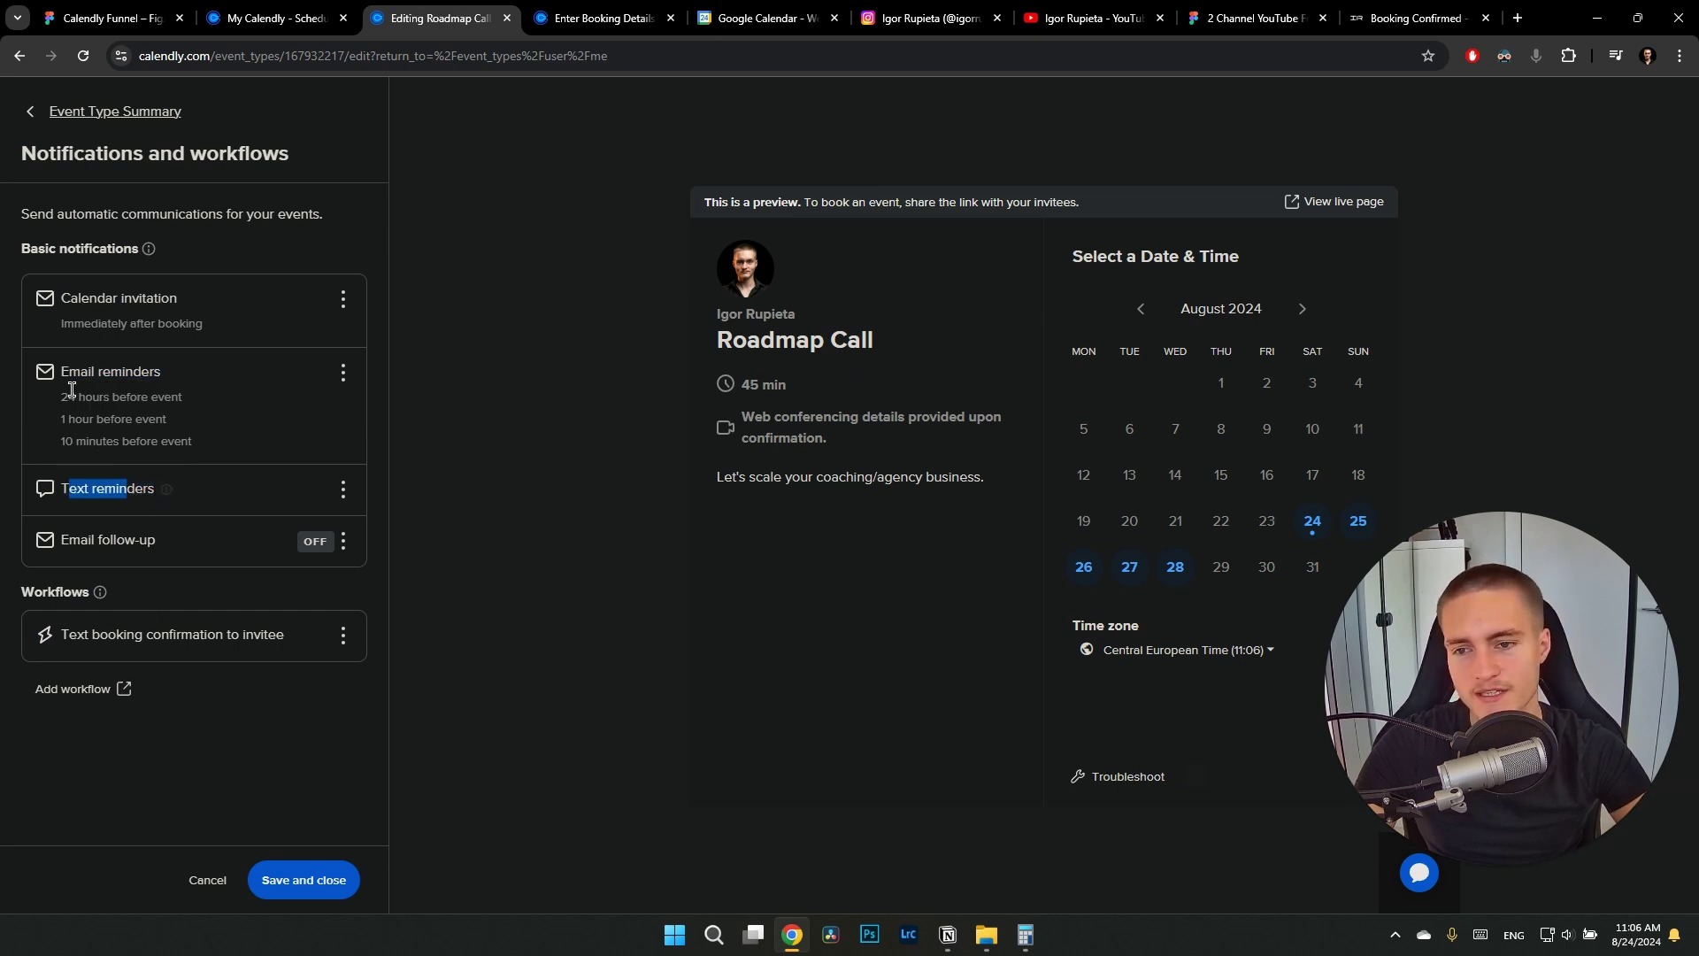
drag(69, 373, 160, 373)
click(147, 765)
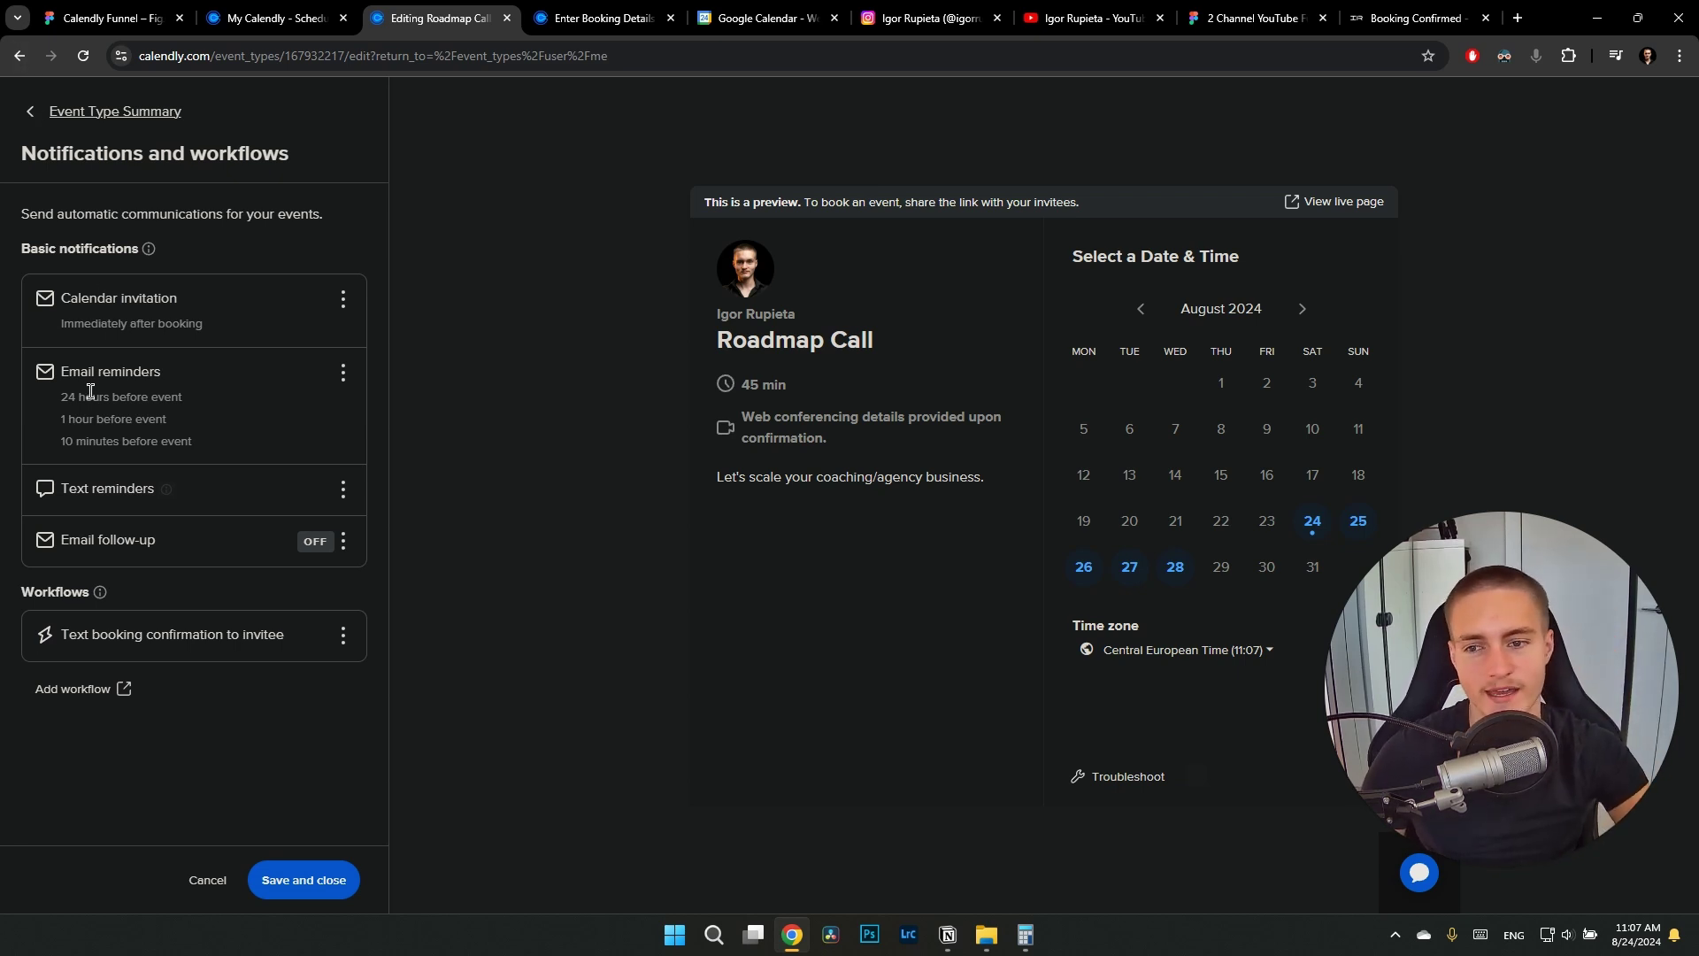
drag(73, 480, 159, 489)
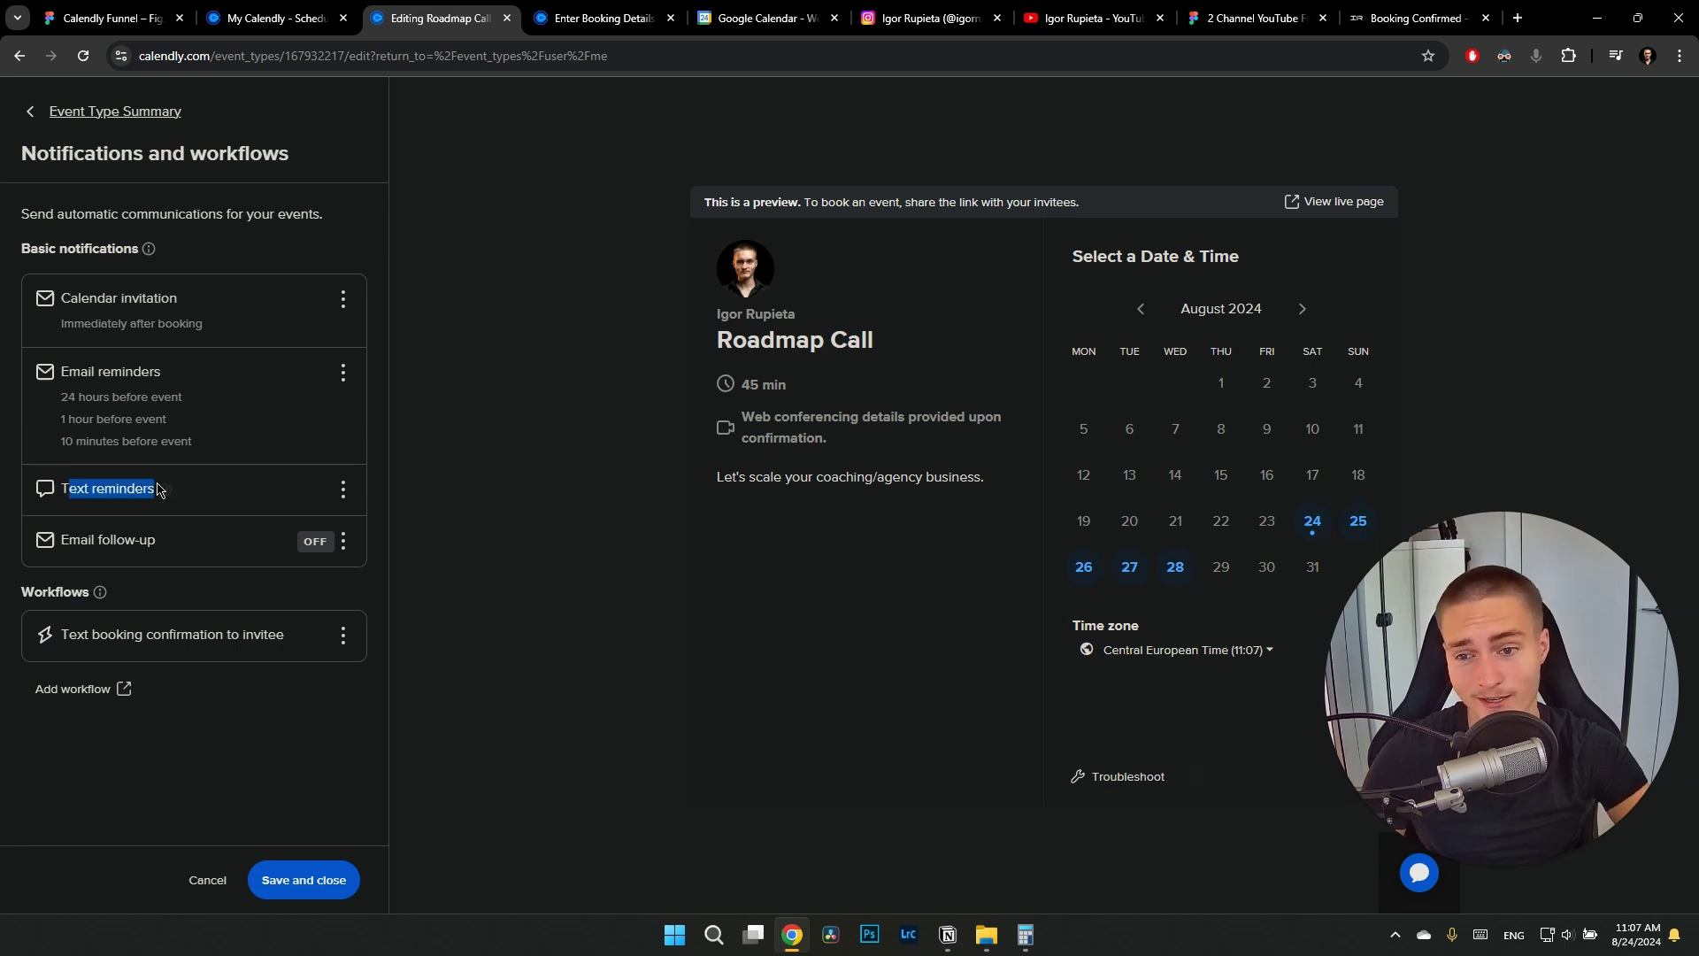
click(188, 758)
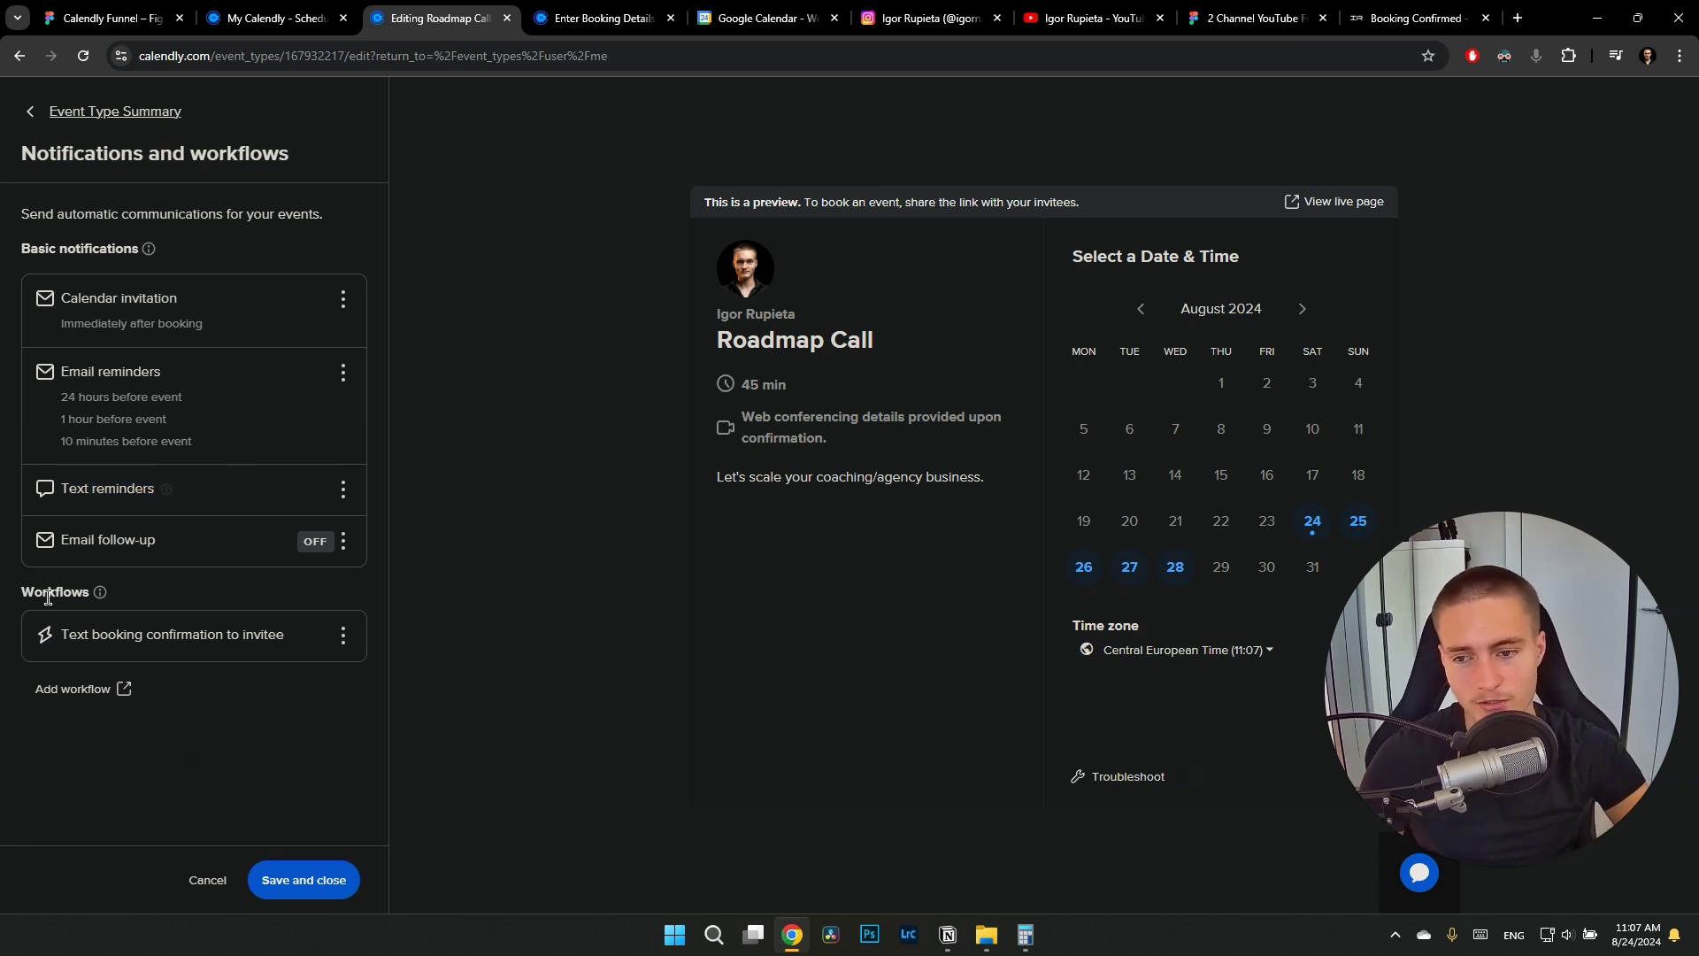
double_click(33, 596)
click(155, 666)
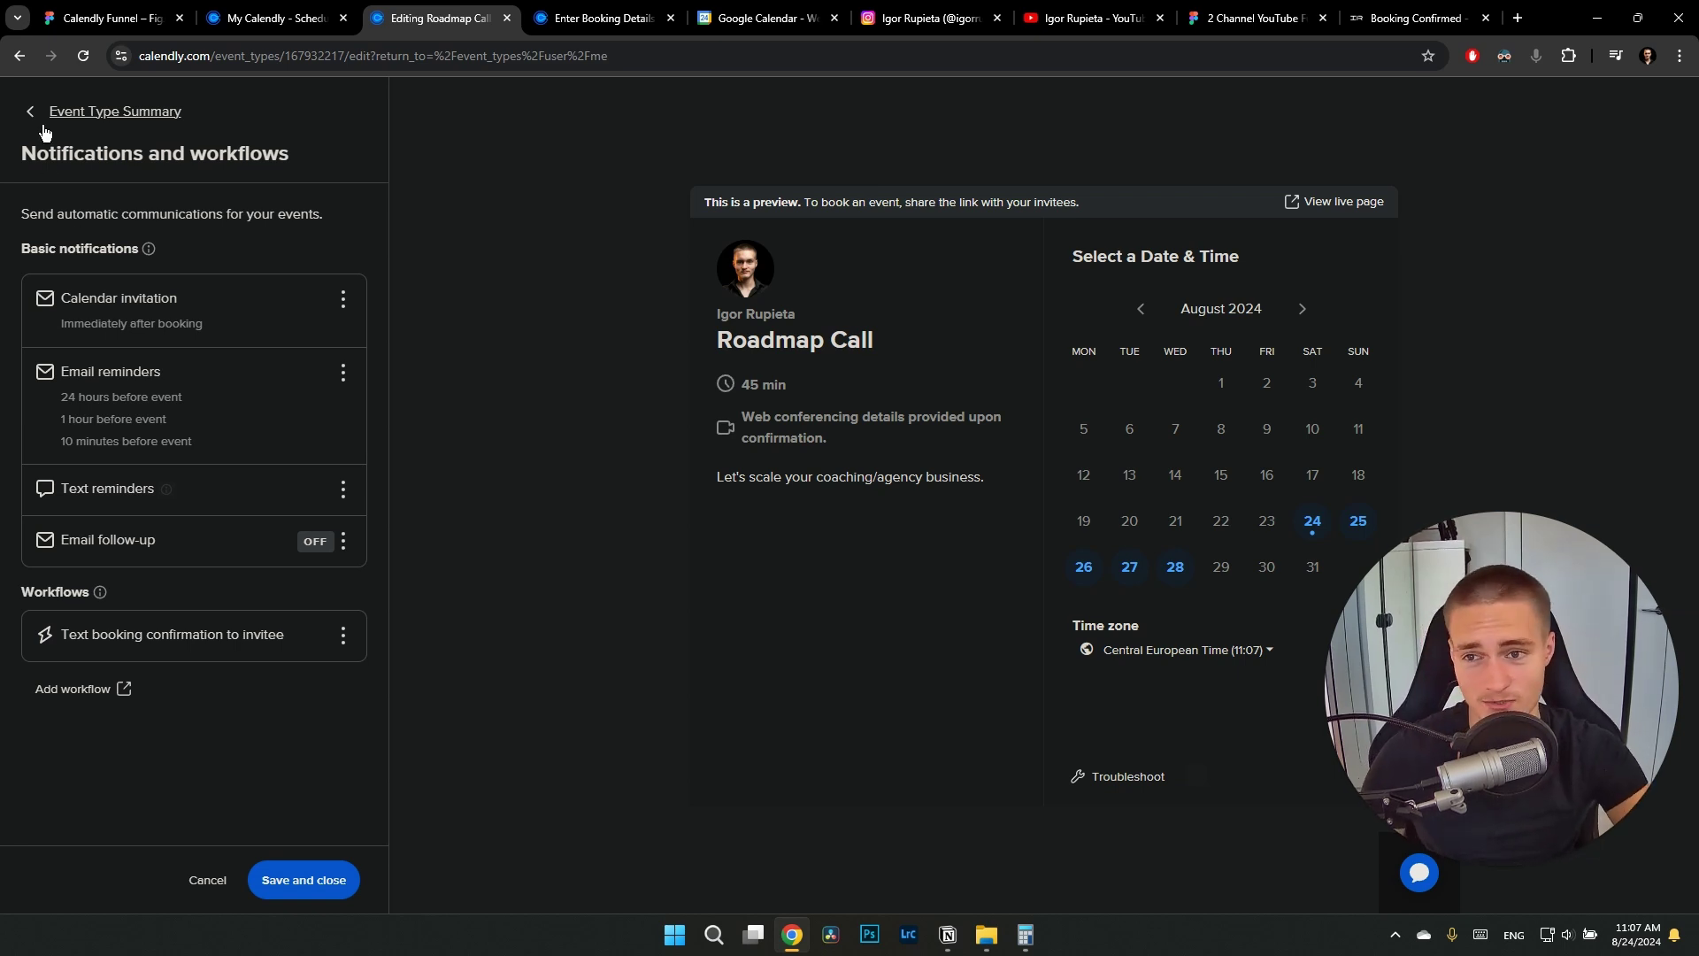
click(52, 113)
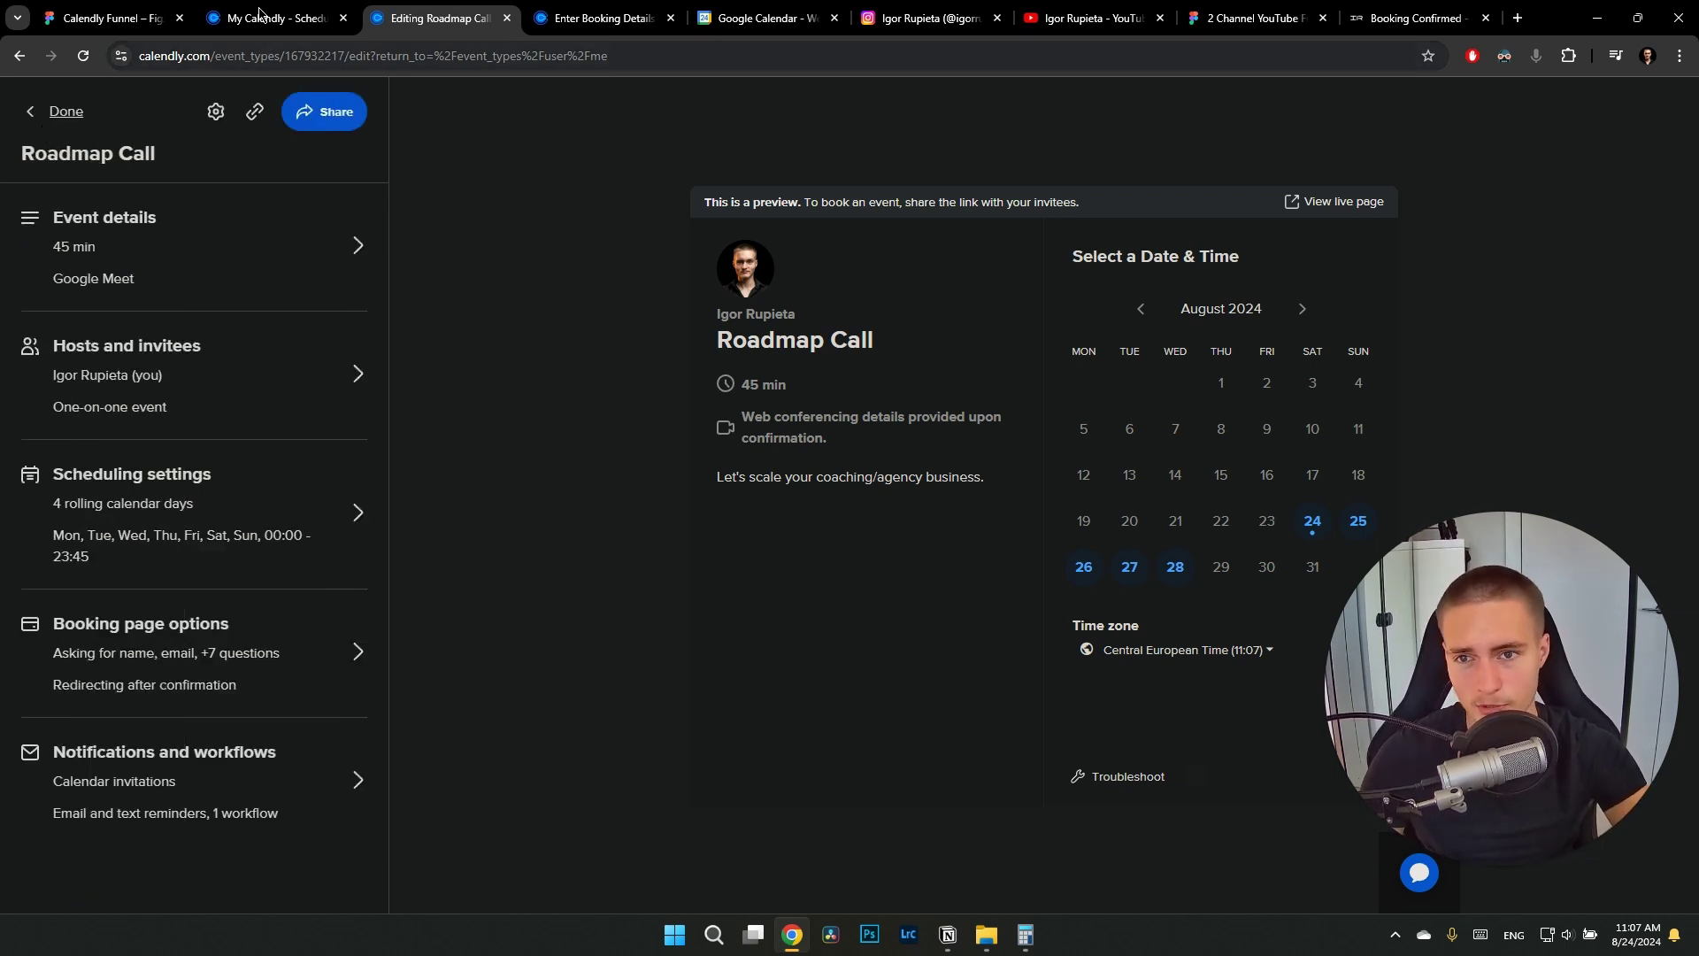
key(ctrl+shift+Tab)
key(ctrl+Tab)
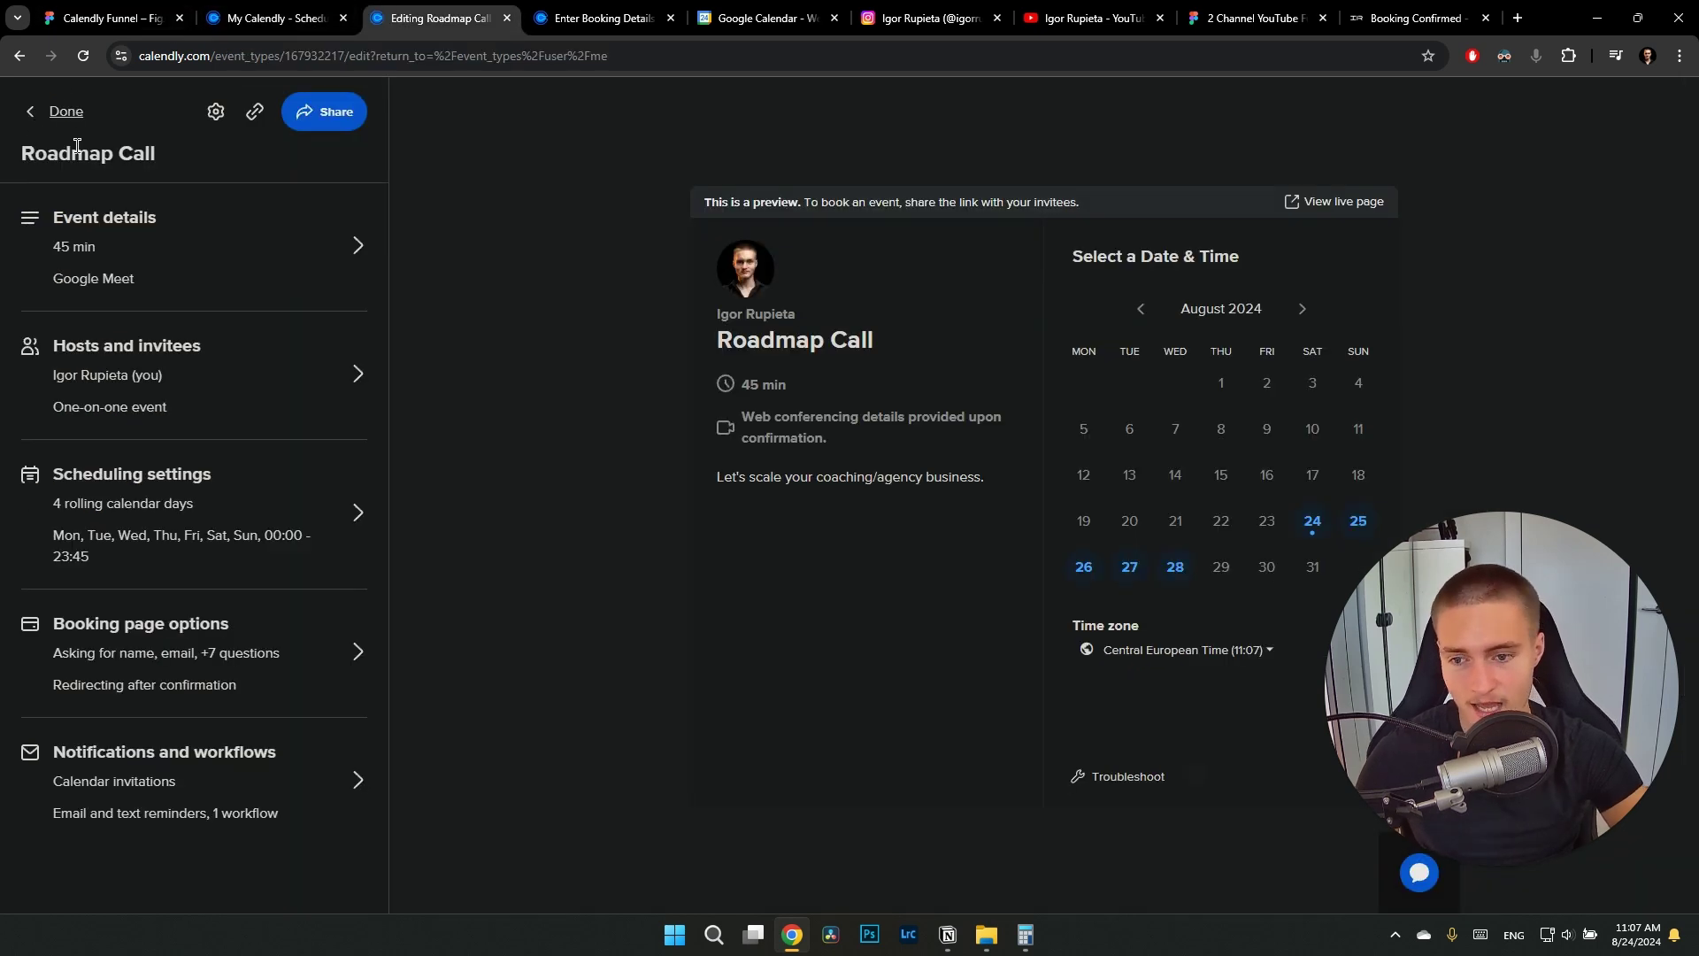
click(294, 772)
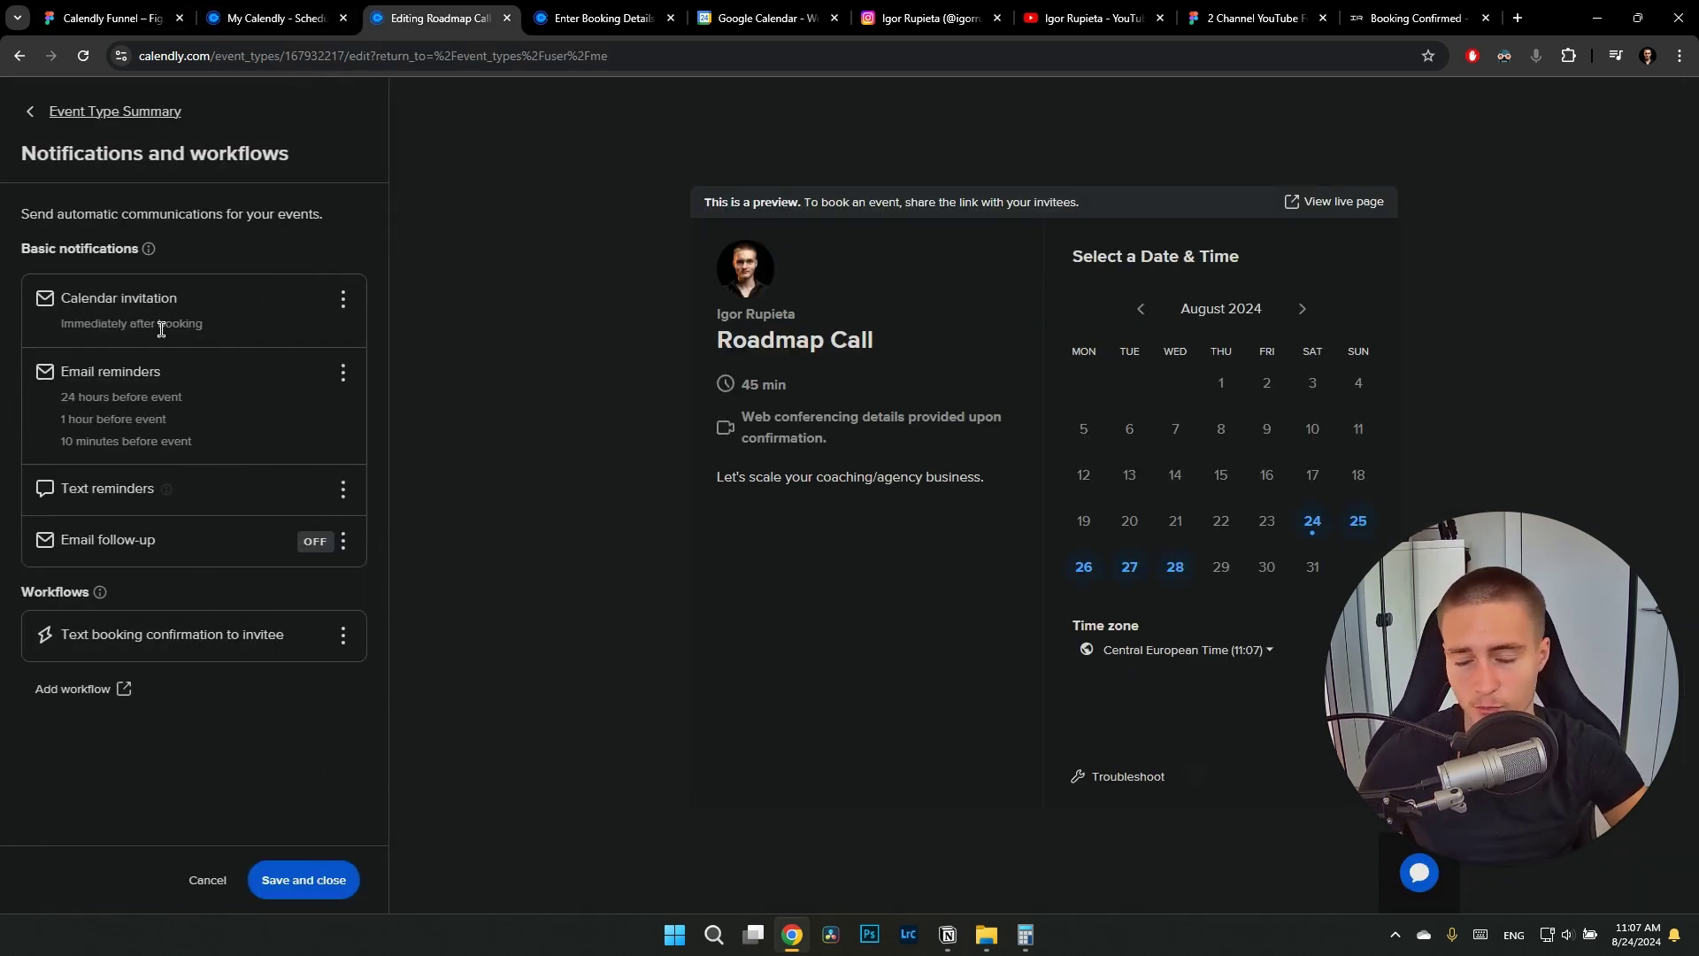
drag(89, 294, 158, 299)
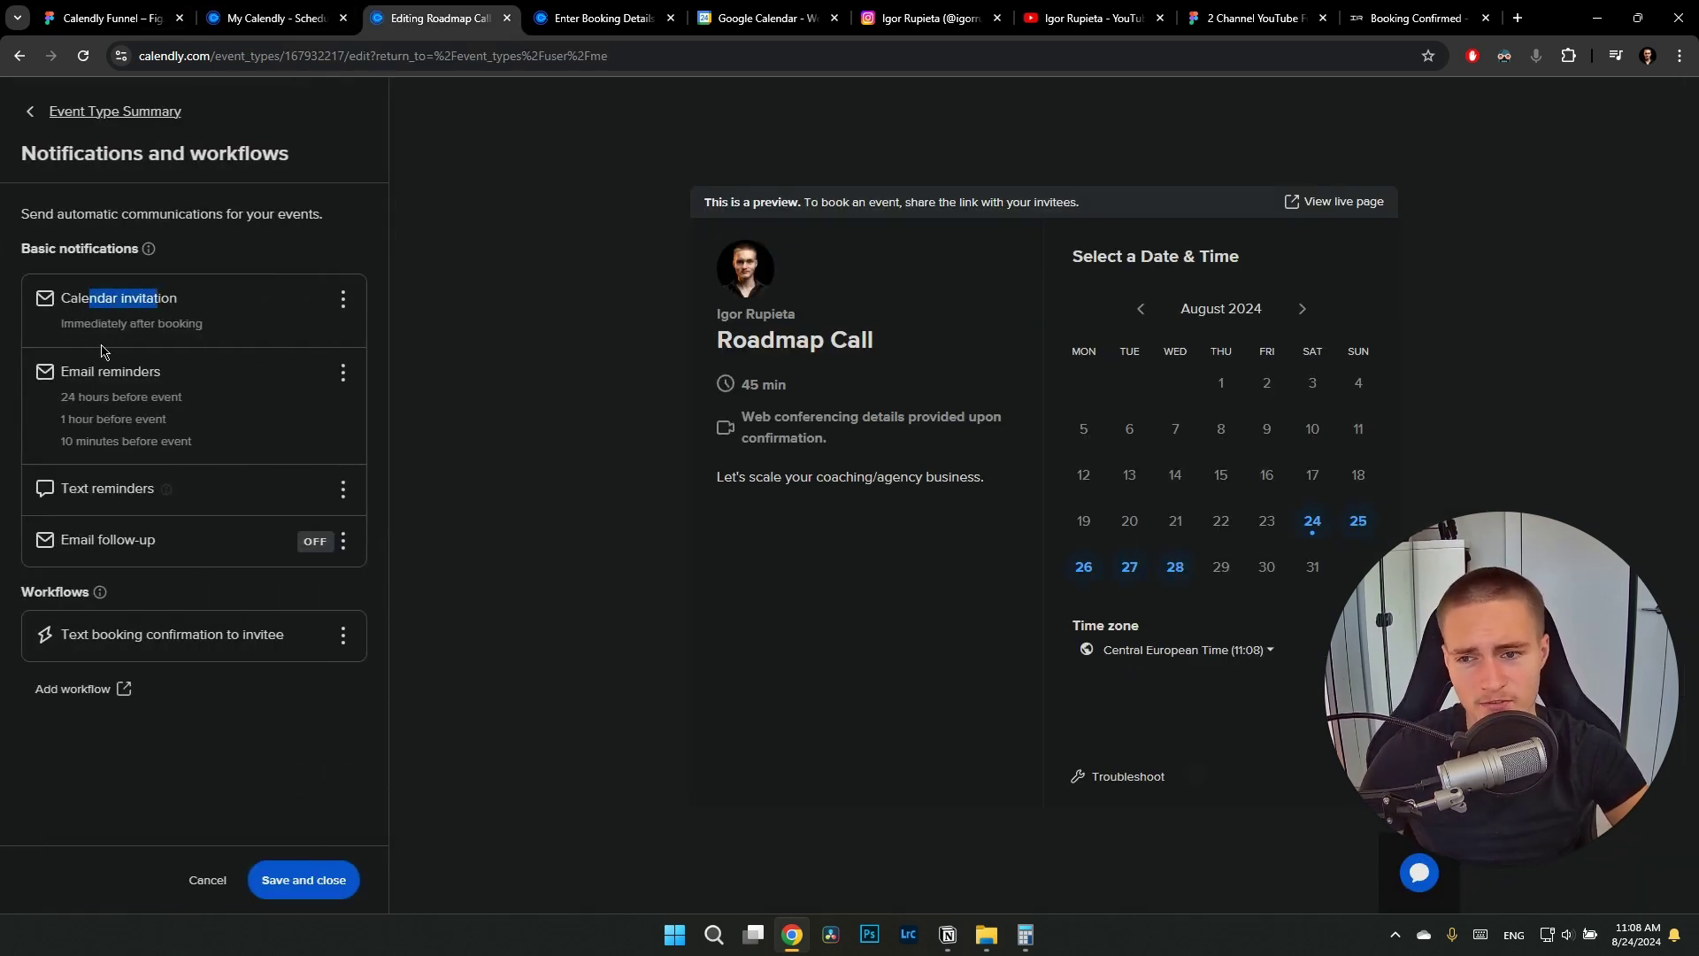
drag(81, 364, 248, 380)
click(234, 397)
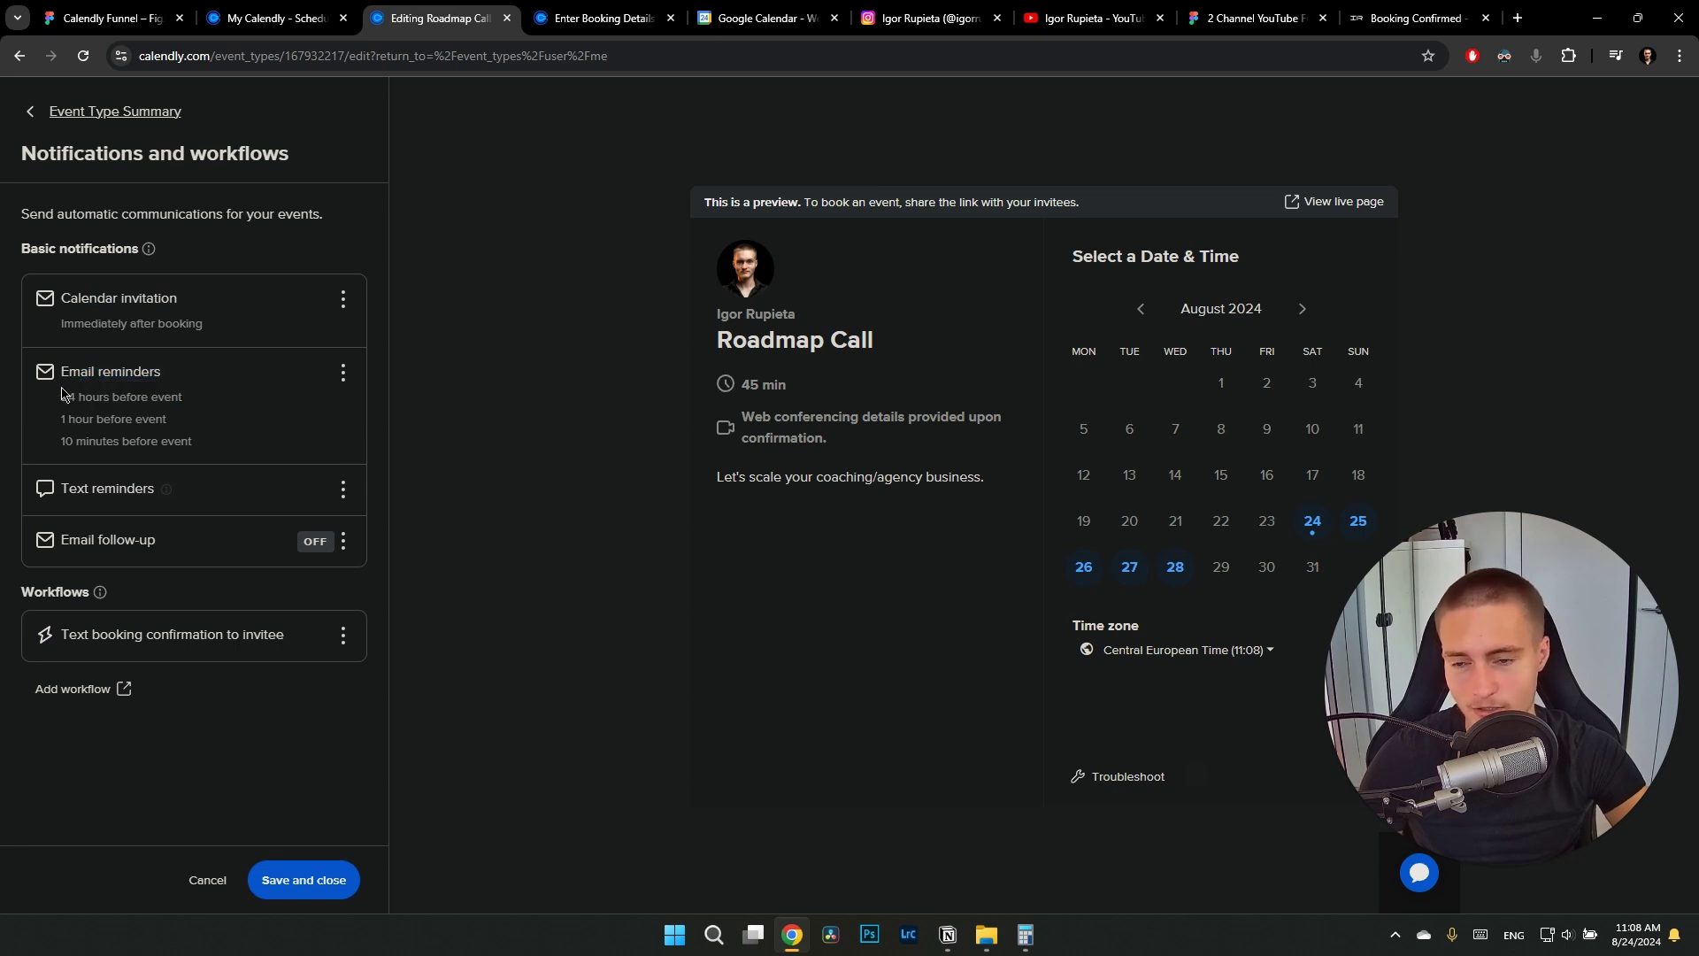
drag(63, 390, 184, 397)
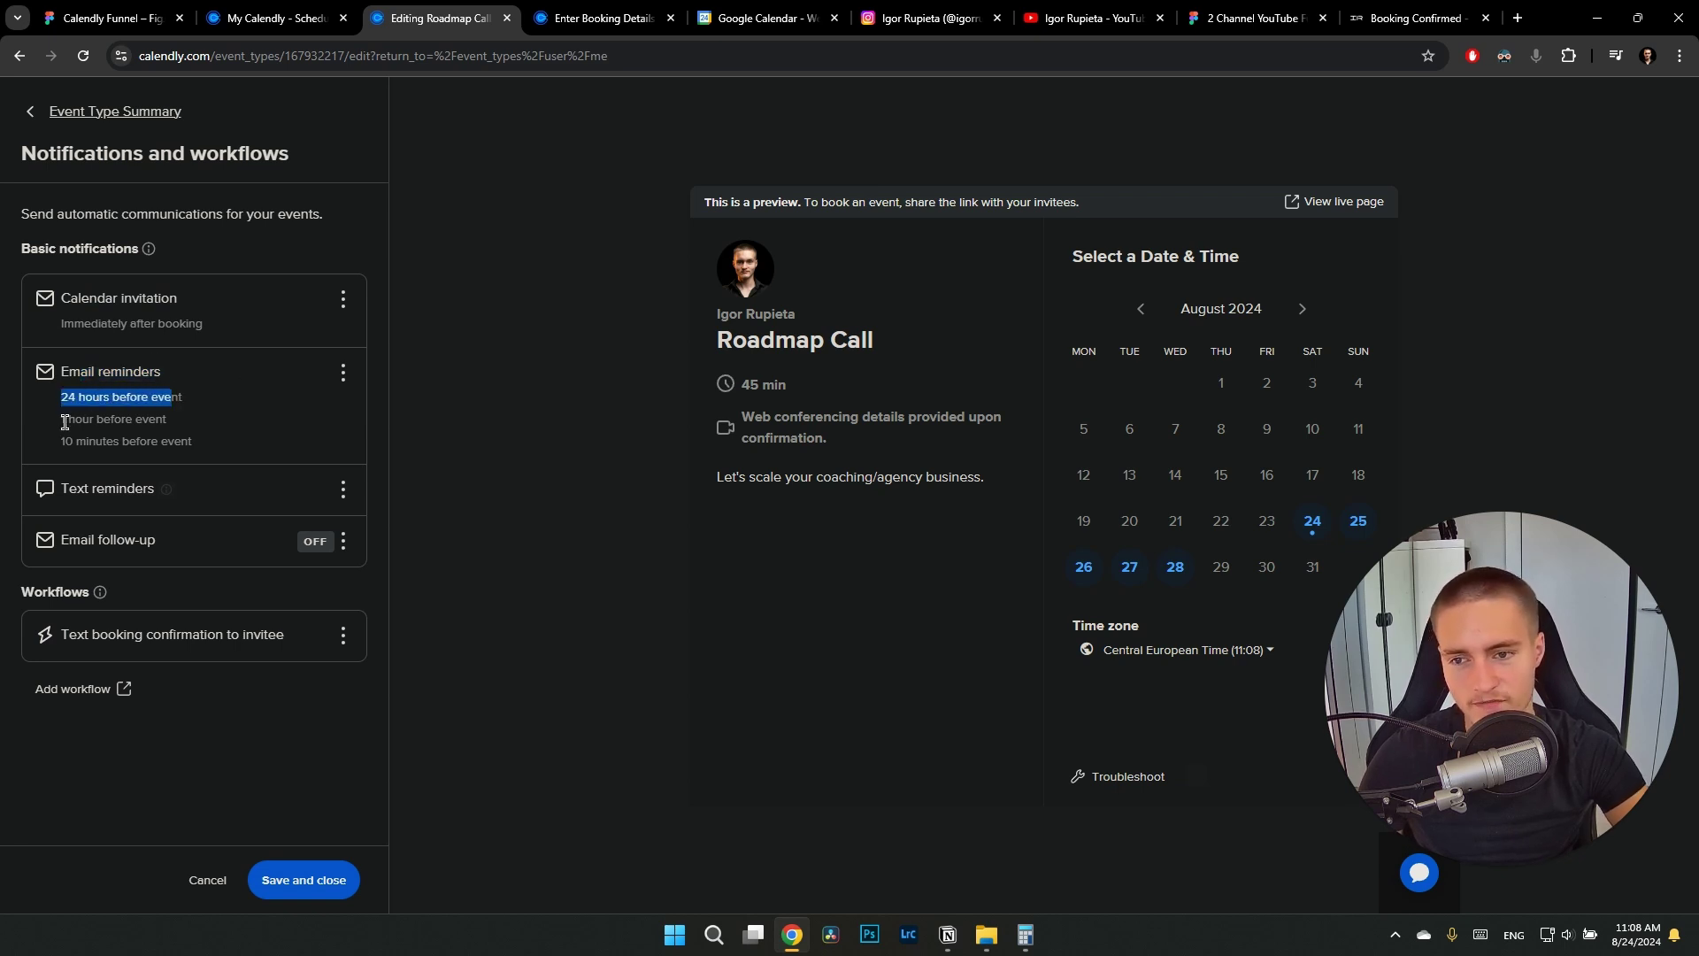
drag(61, 418, 256, 446)
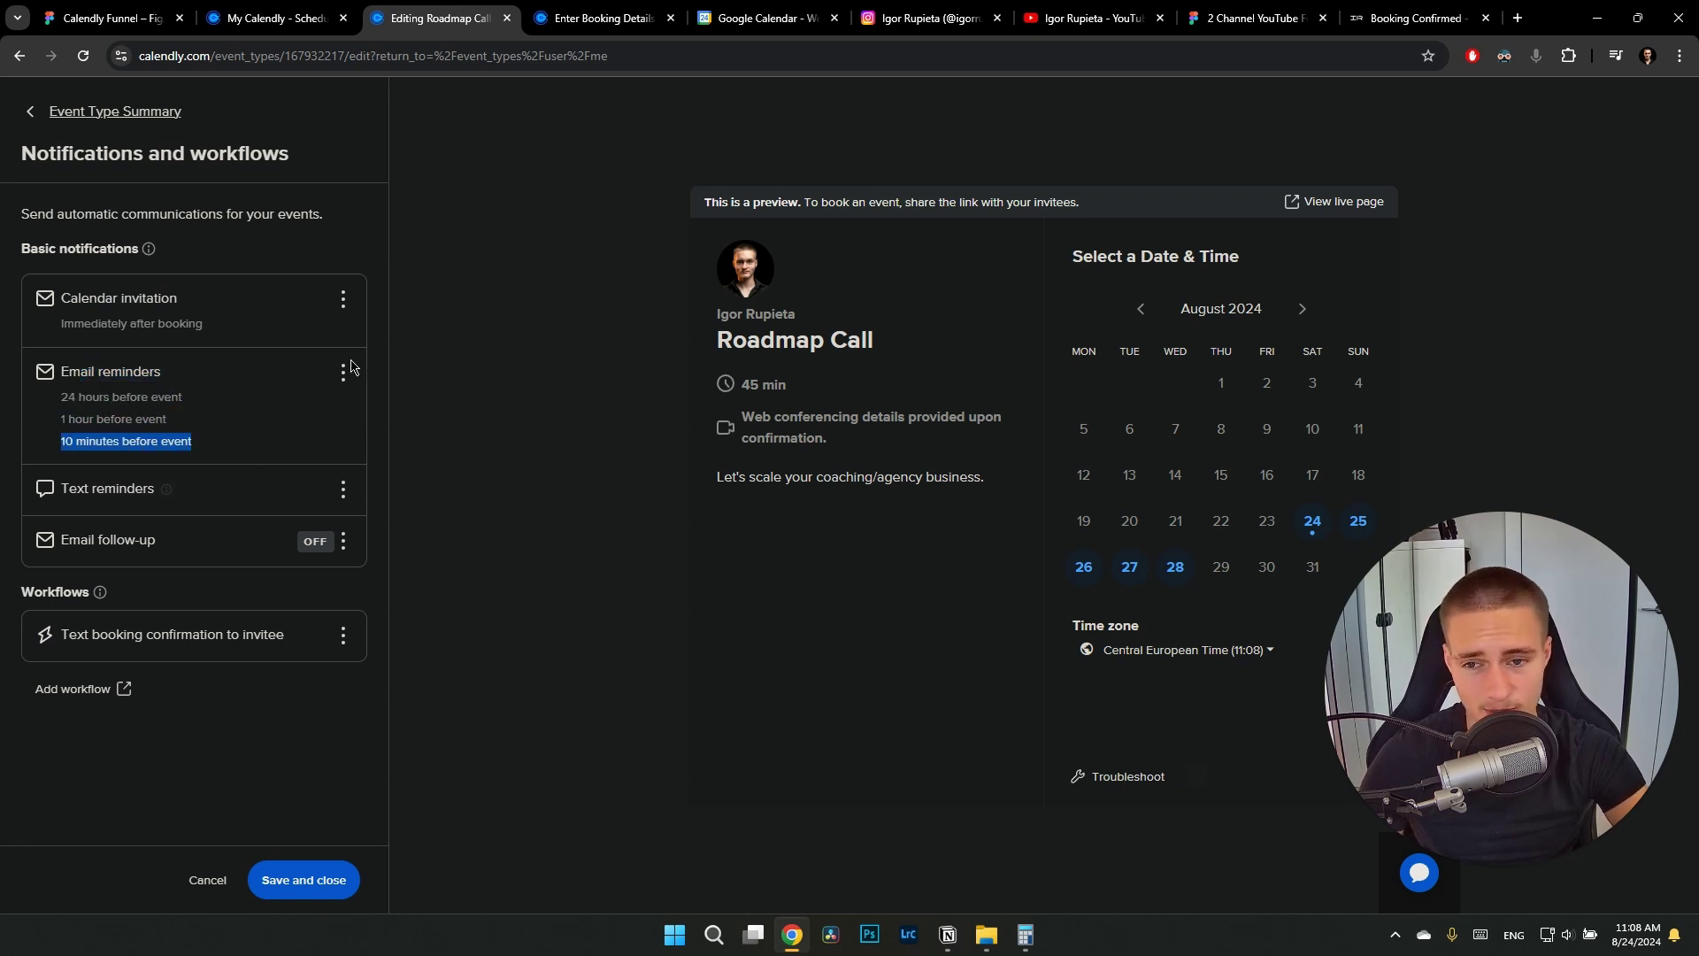
click(358, 364)
click(344, 373)
click(339, 405)
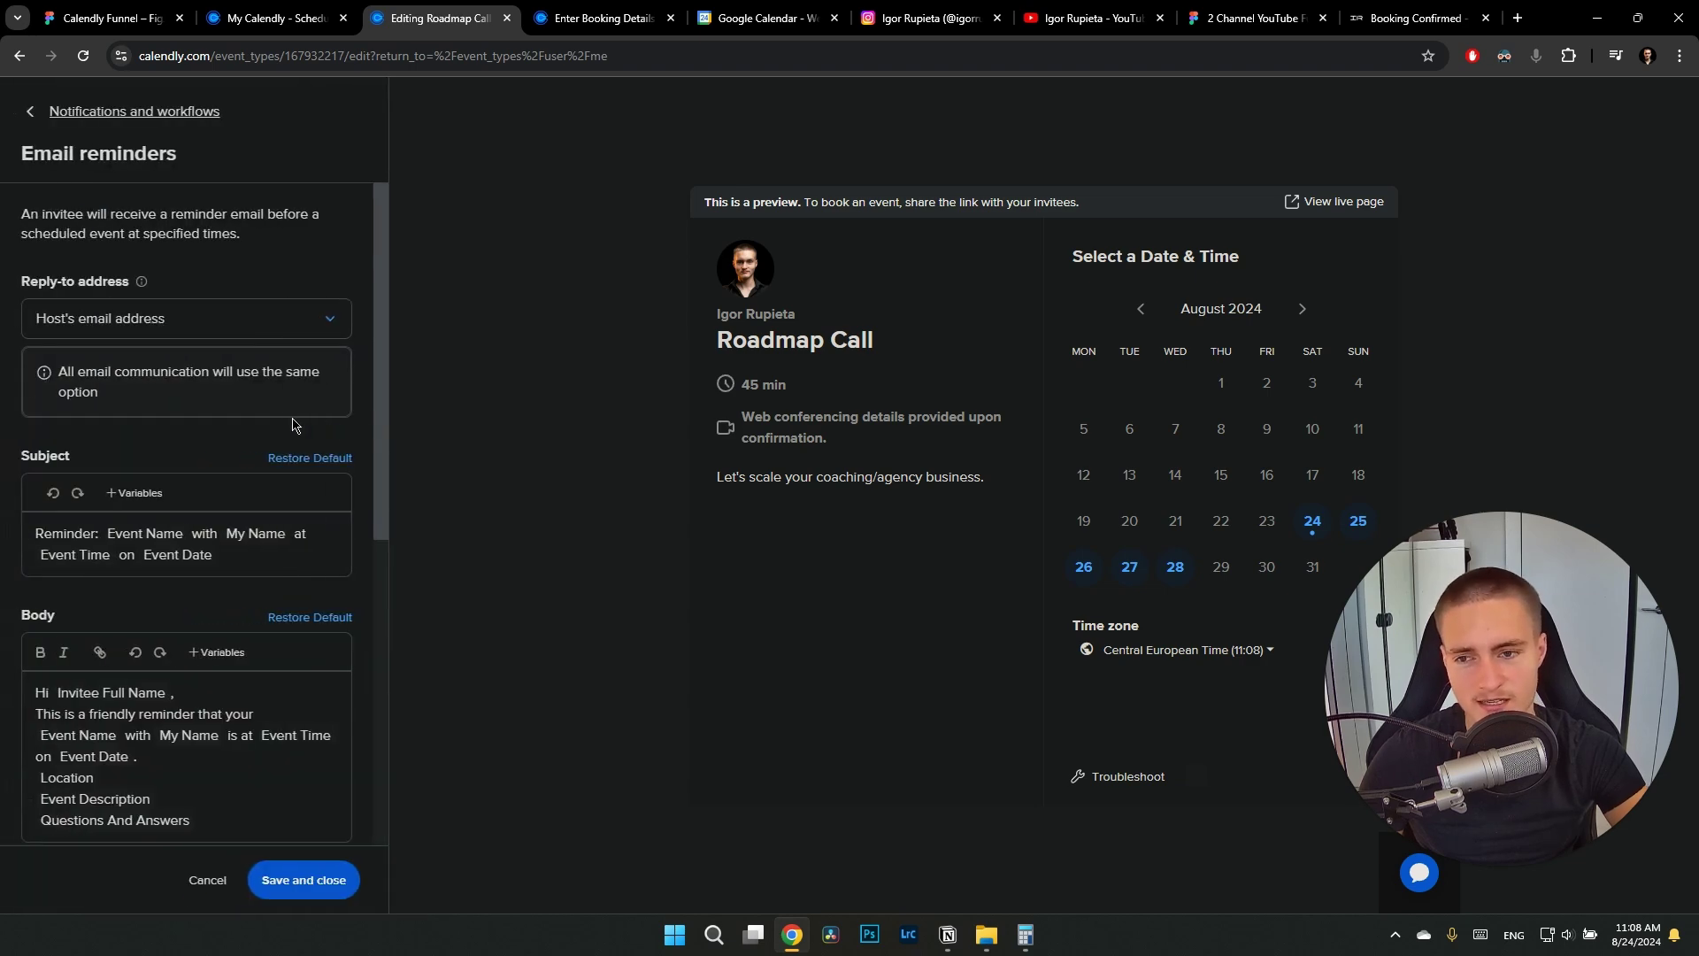
scroll(100, 352, down, 6)
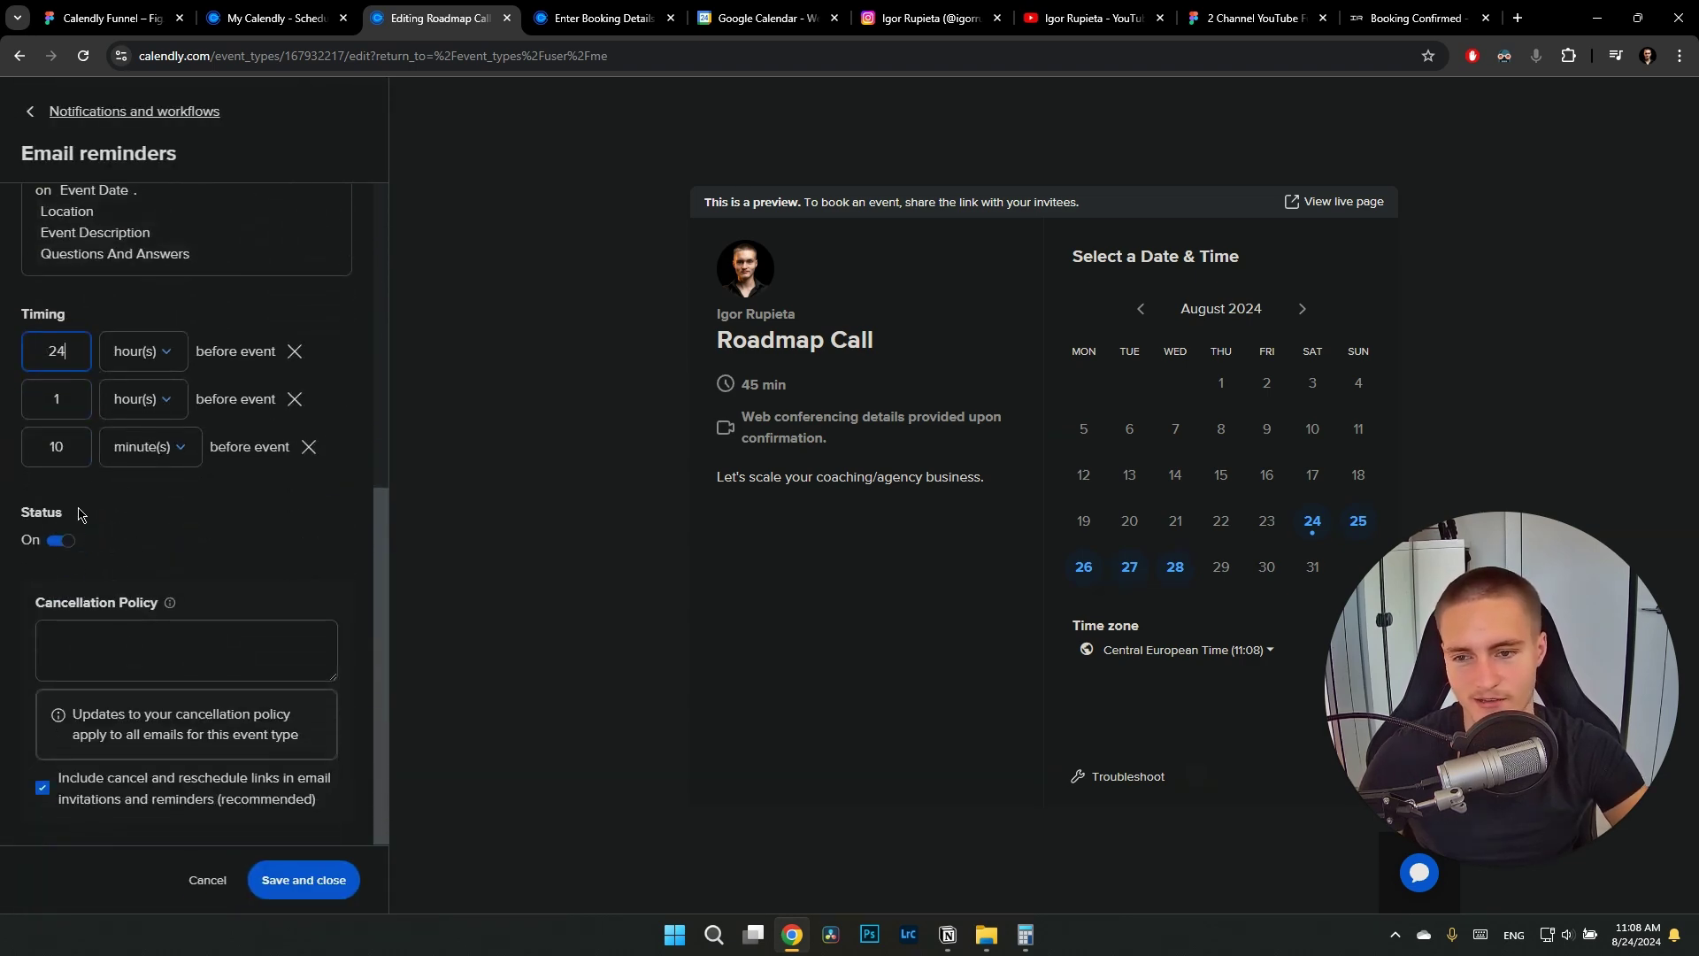
scroll(178, 582, up, 5)
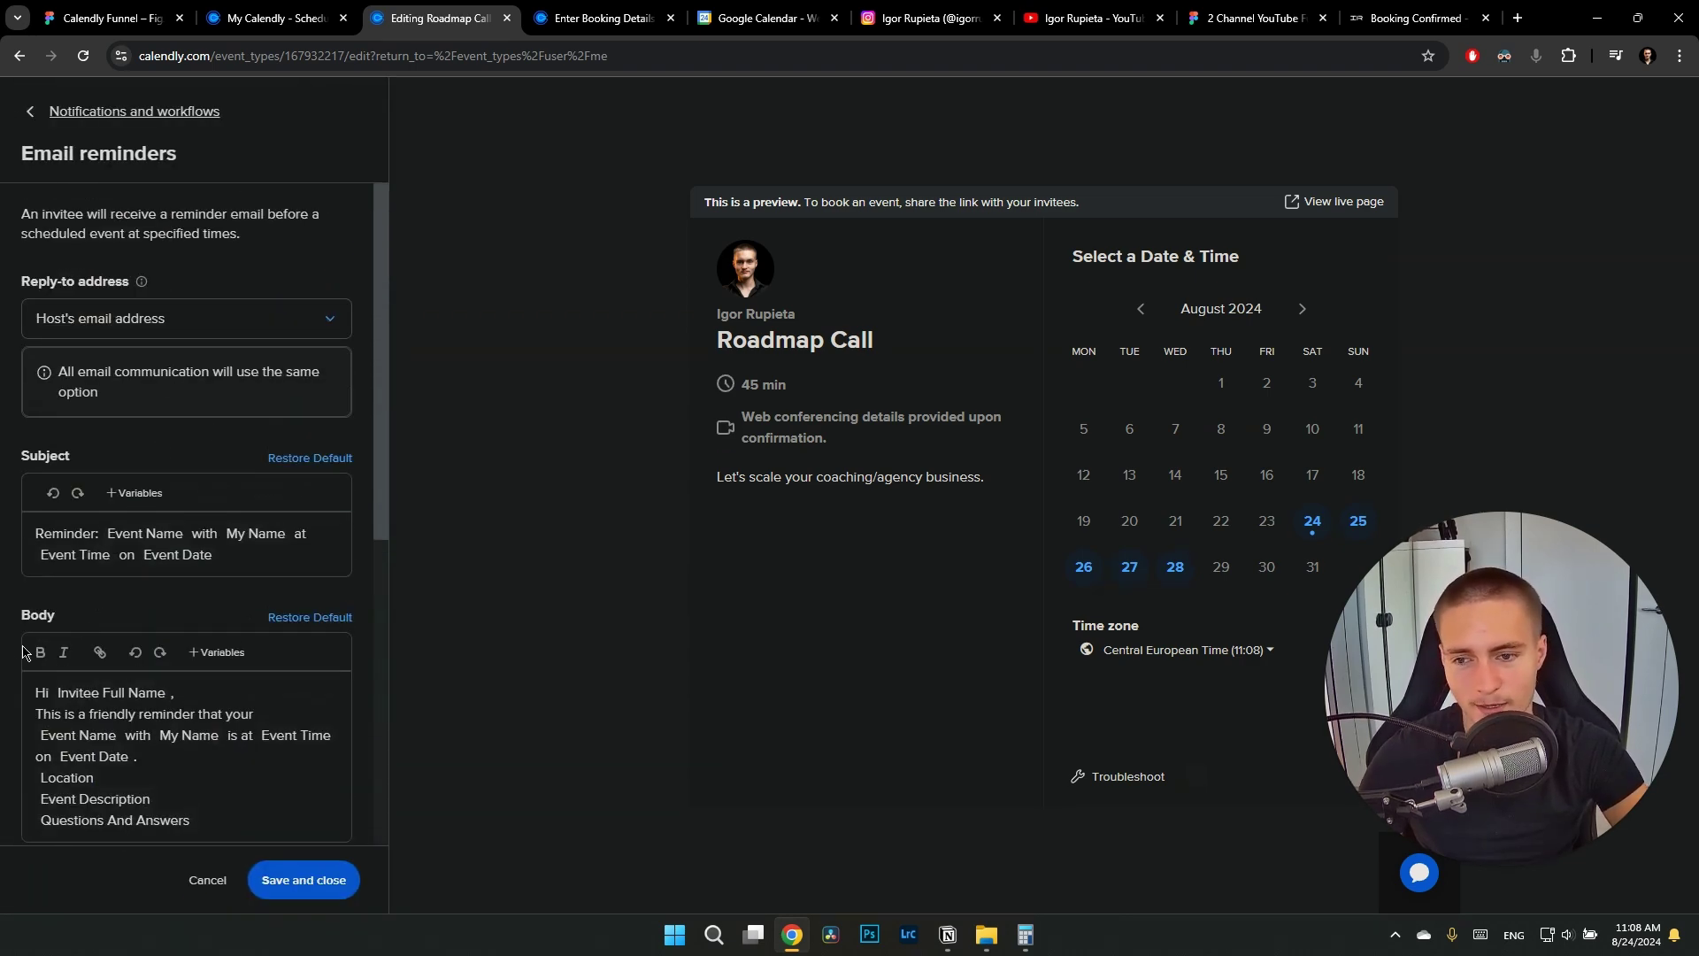
scroll(90, 459, down, 1)
scroll(90, 459, up, 3)
click(31, 113)
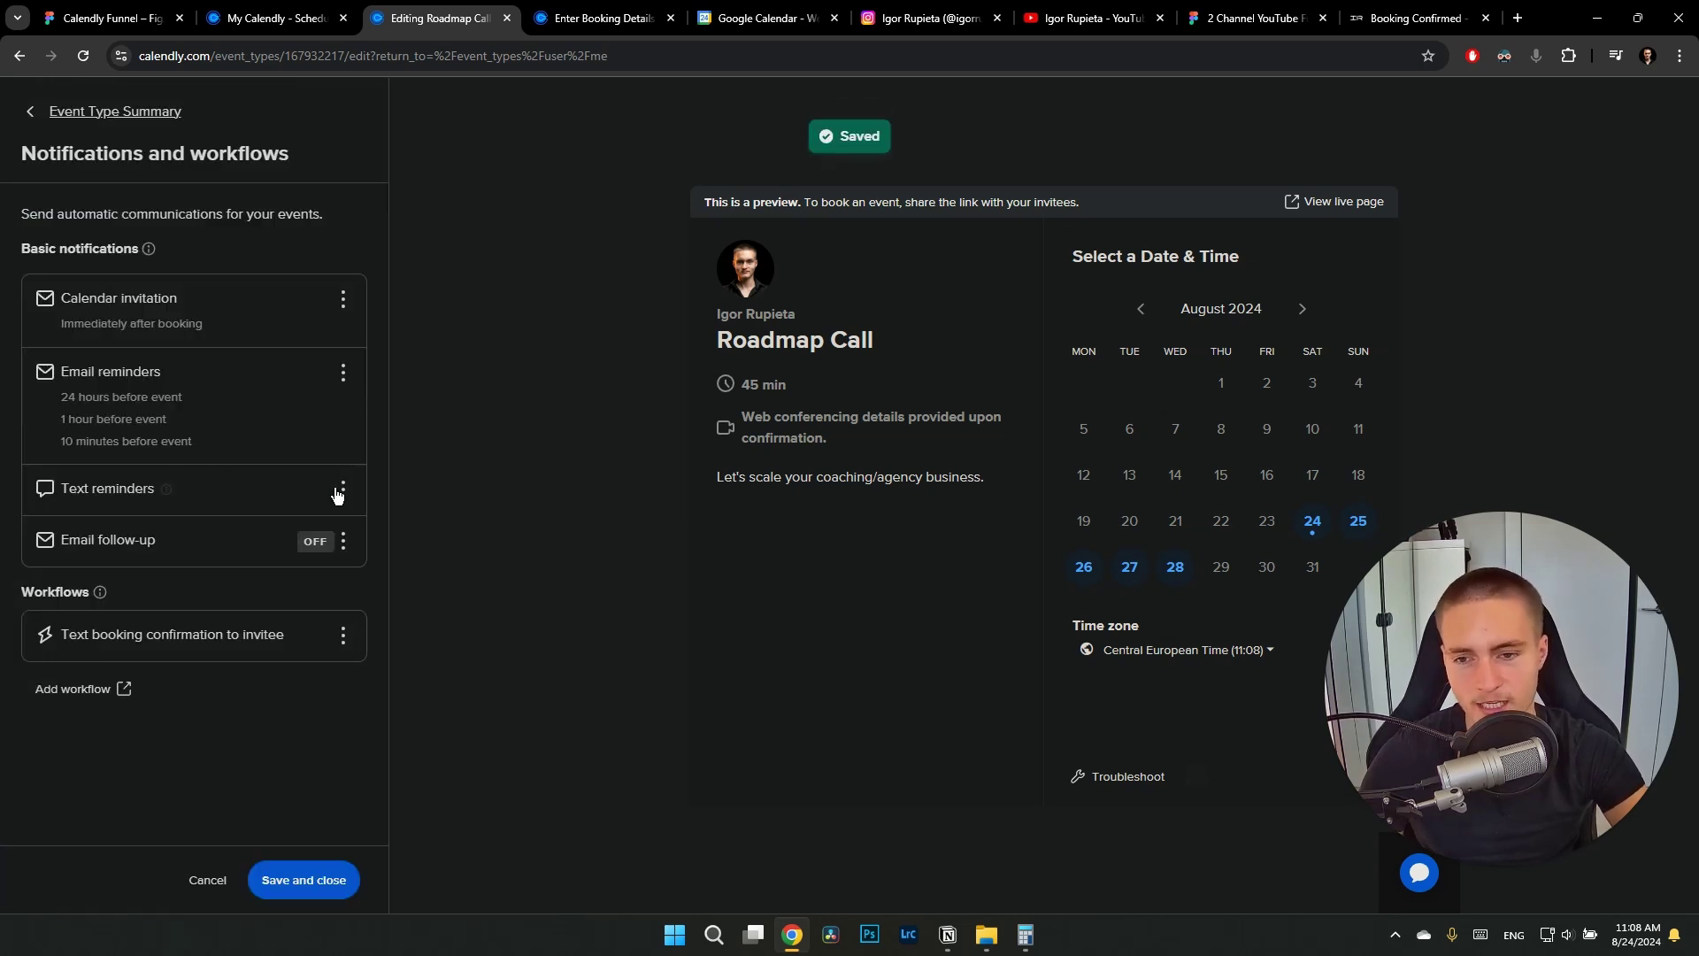
Check the message and timing of the Roadmap Call's text reminders and return to the notifications overview
click(342, 491)
click(326, 523)
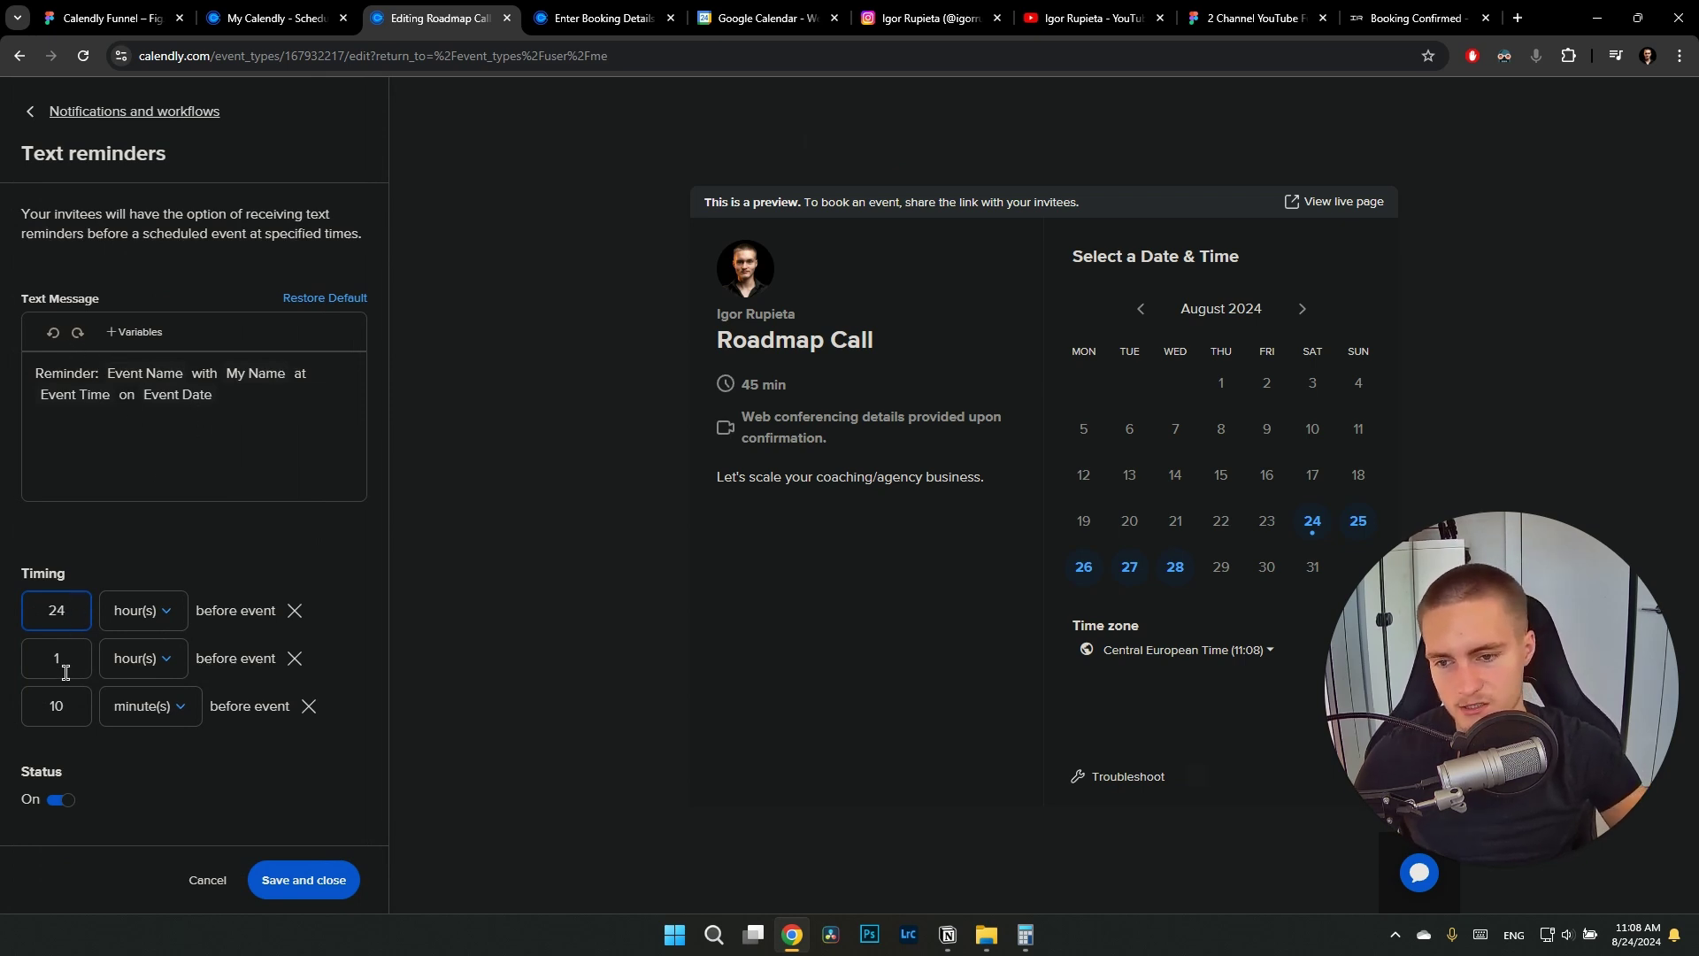
click(33, 111)
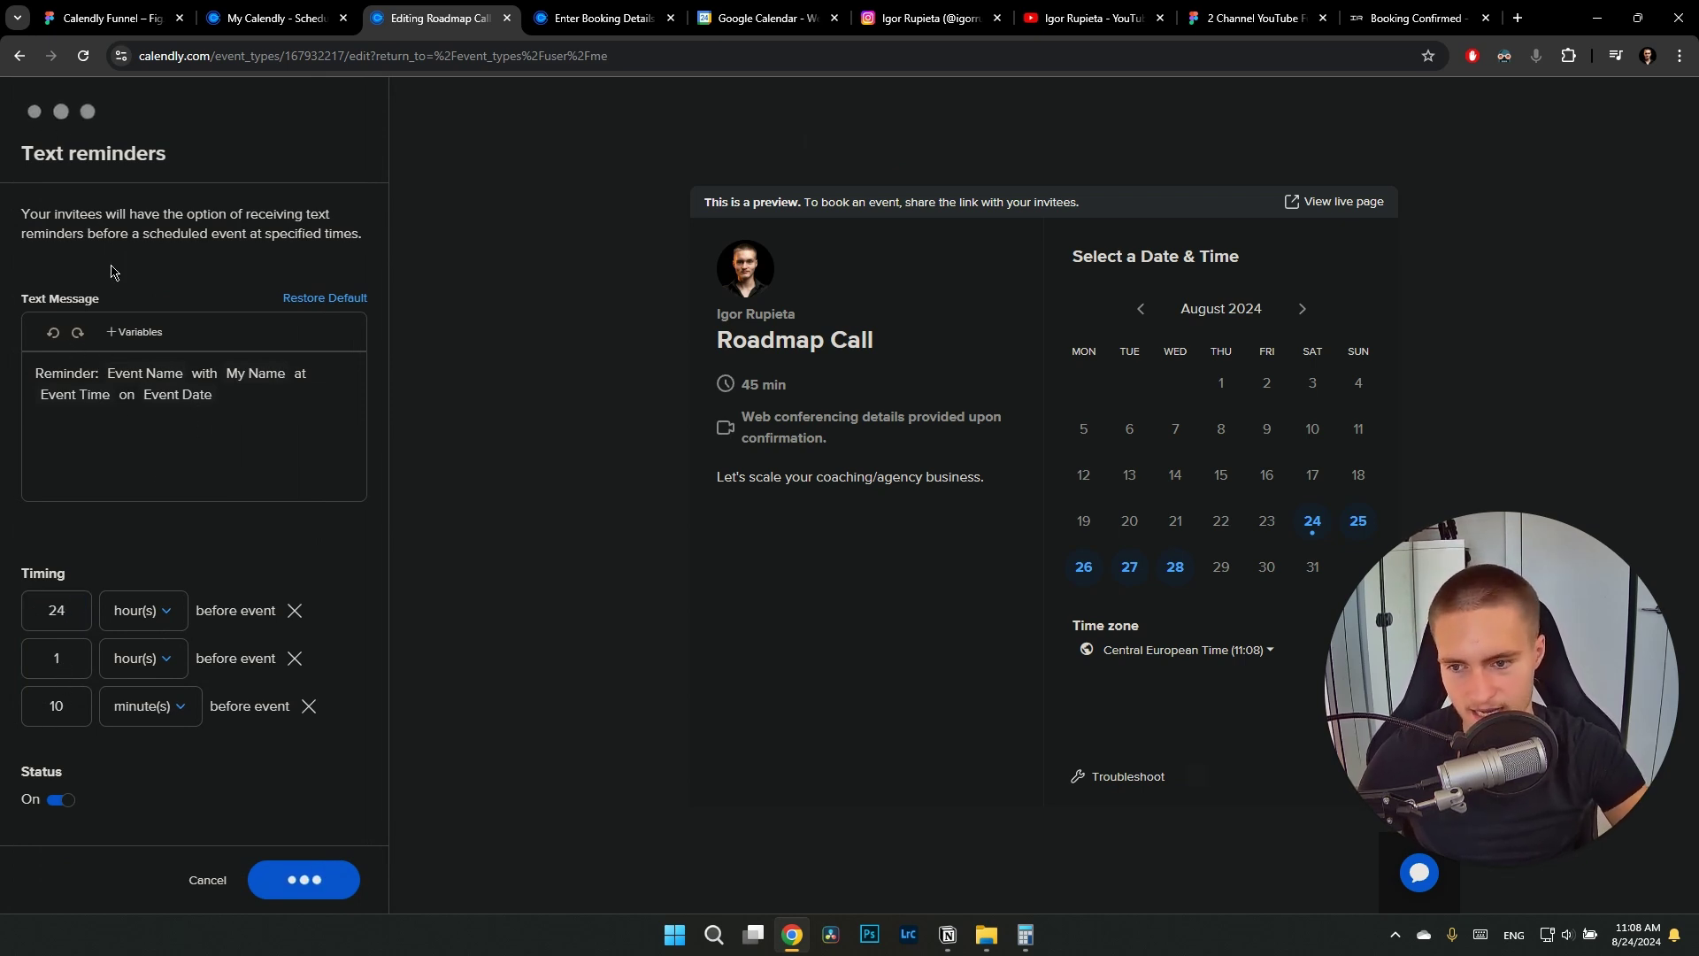
Open the "Text booking confirmation to invitee" workflow for editing and examine its name, trigger and send-text action
click(343, 634)
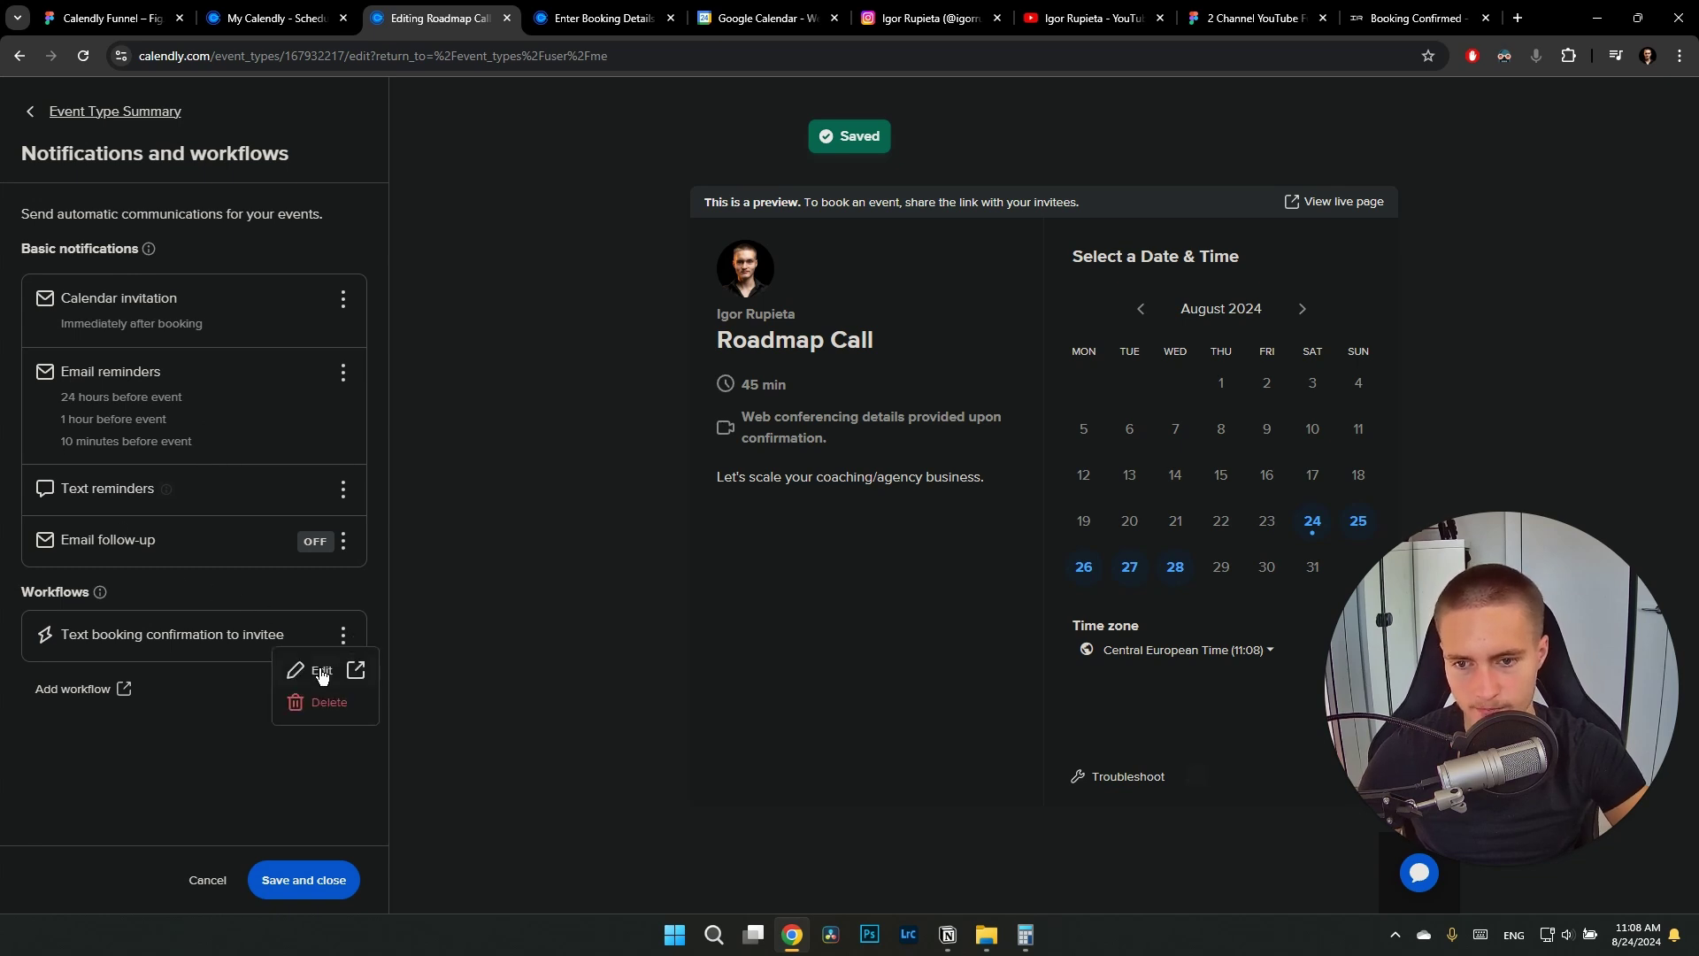
click(318, 668)
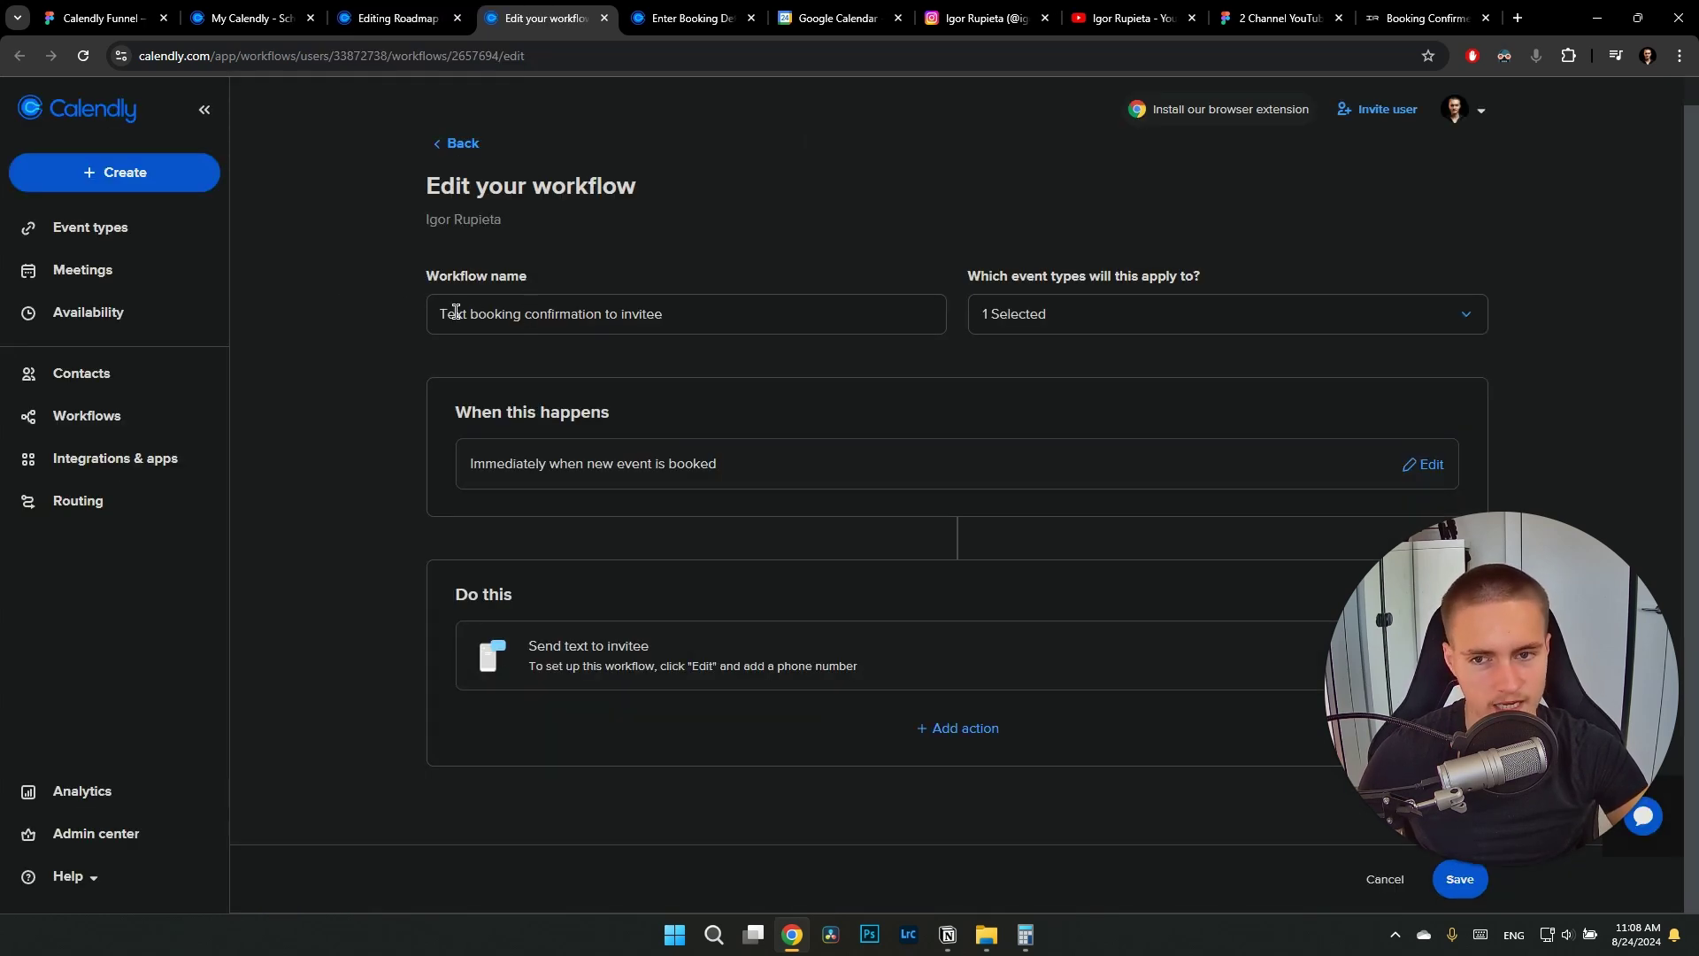
drag(507, 313, 625, 315)
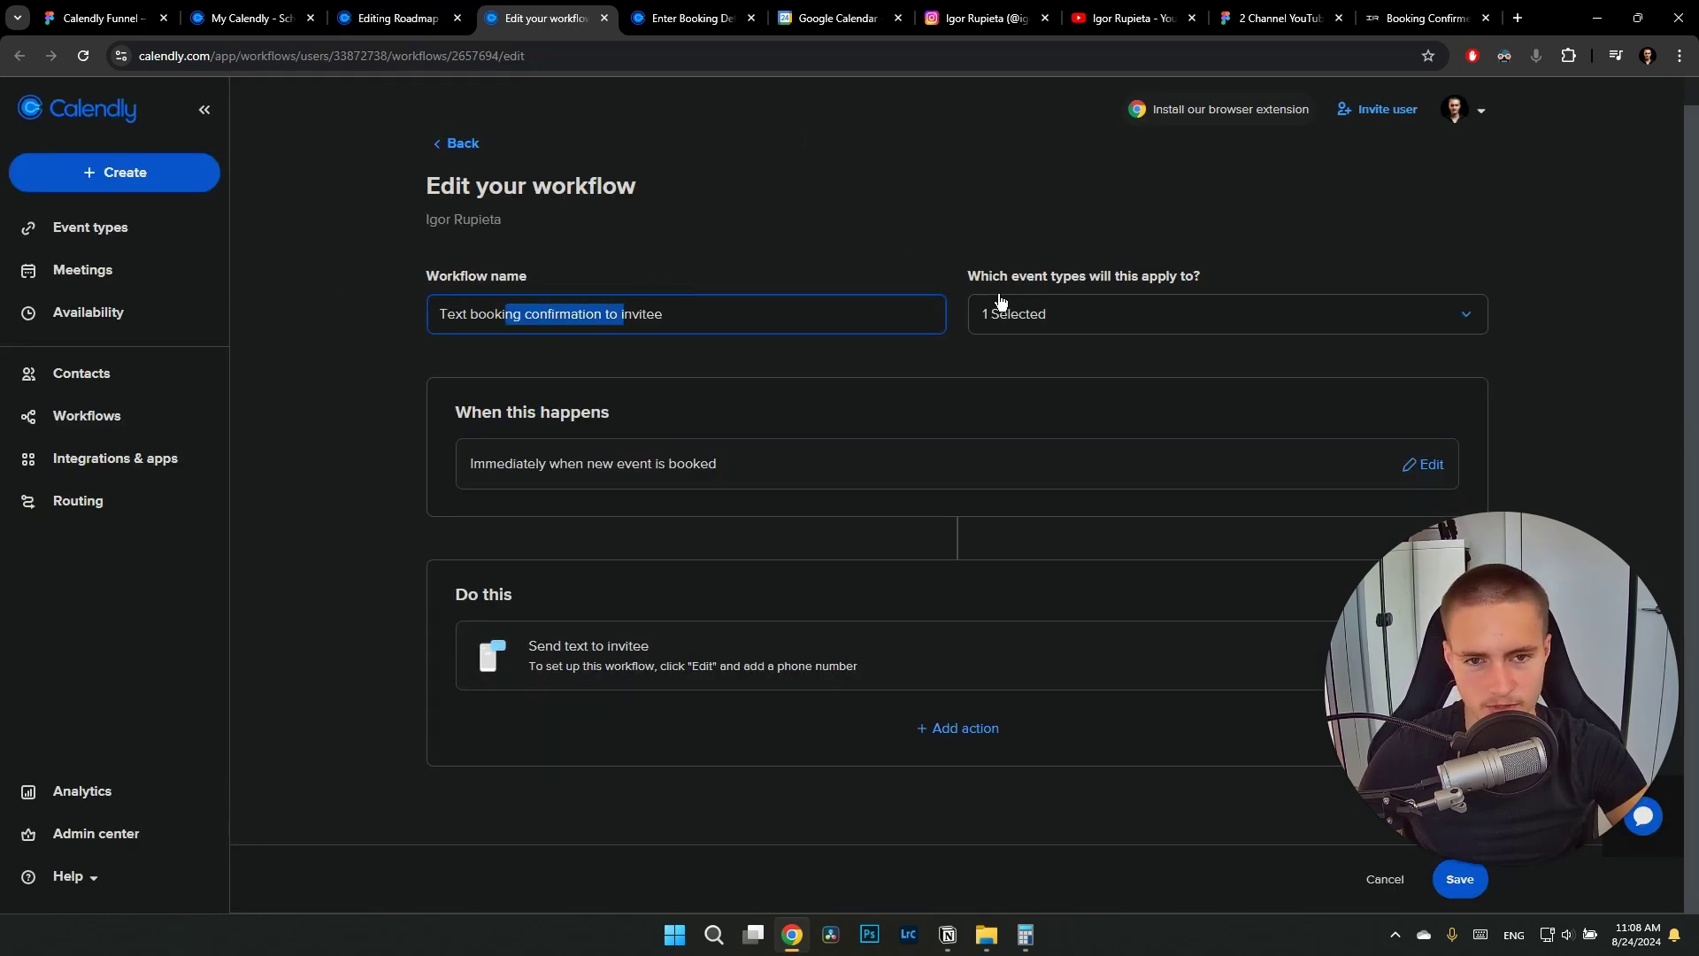
click(887, 231)
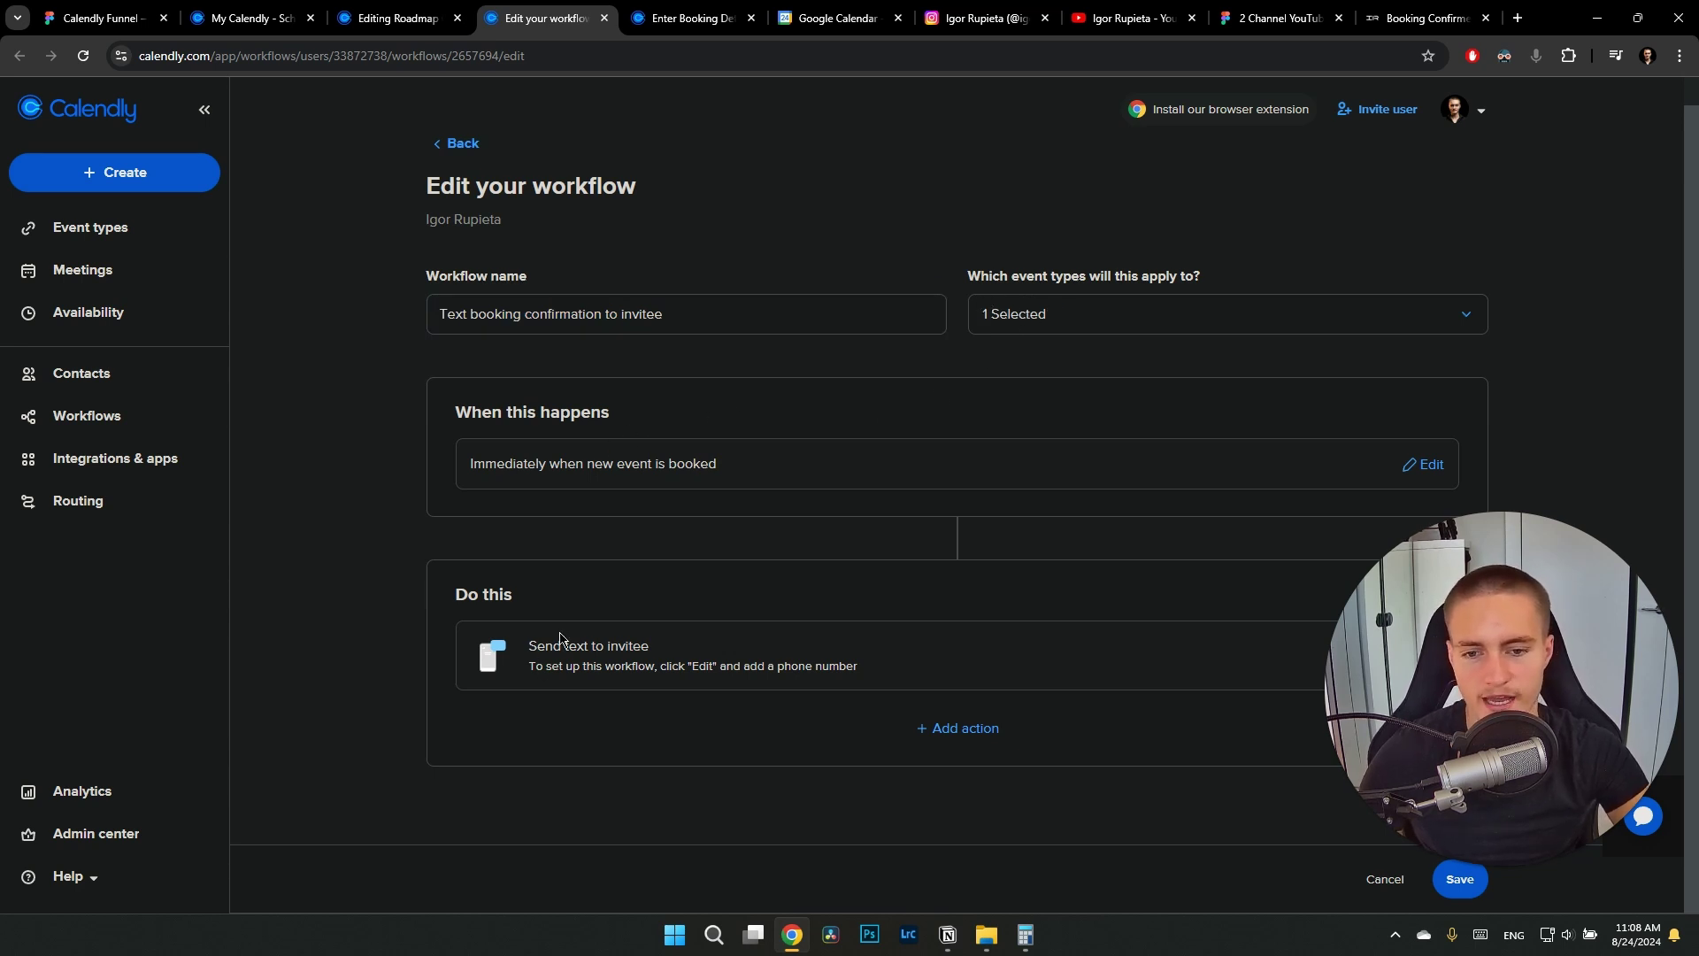
drag(536, 645, 651, 645)
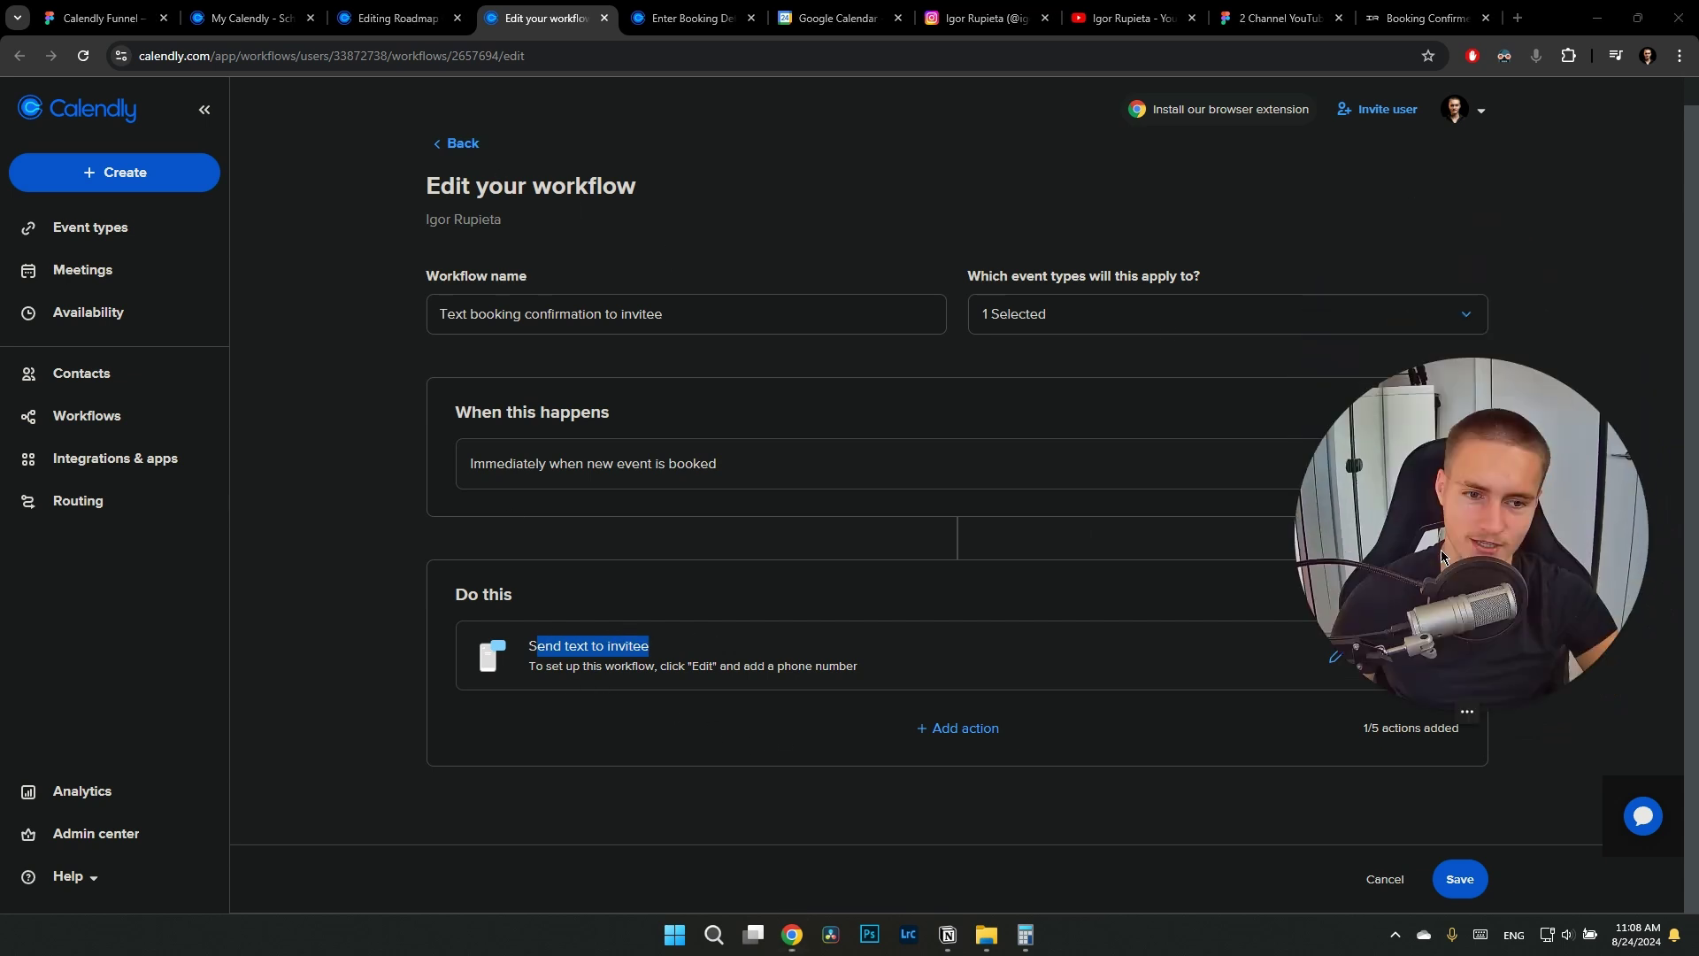
Go back to the Roadmap Call's settings and leave them for the list of event types
click(398, 18)
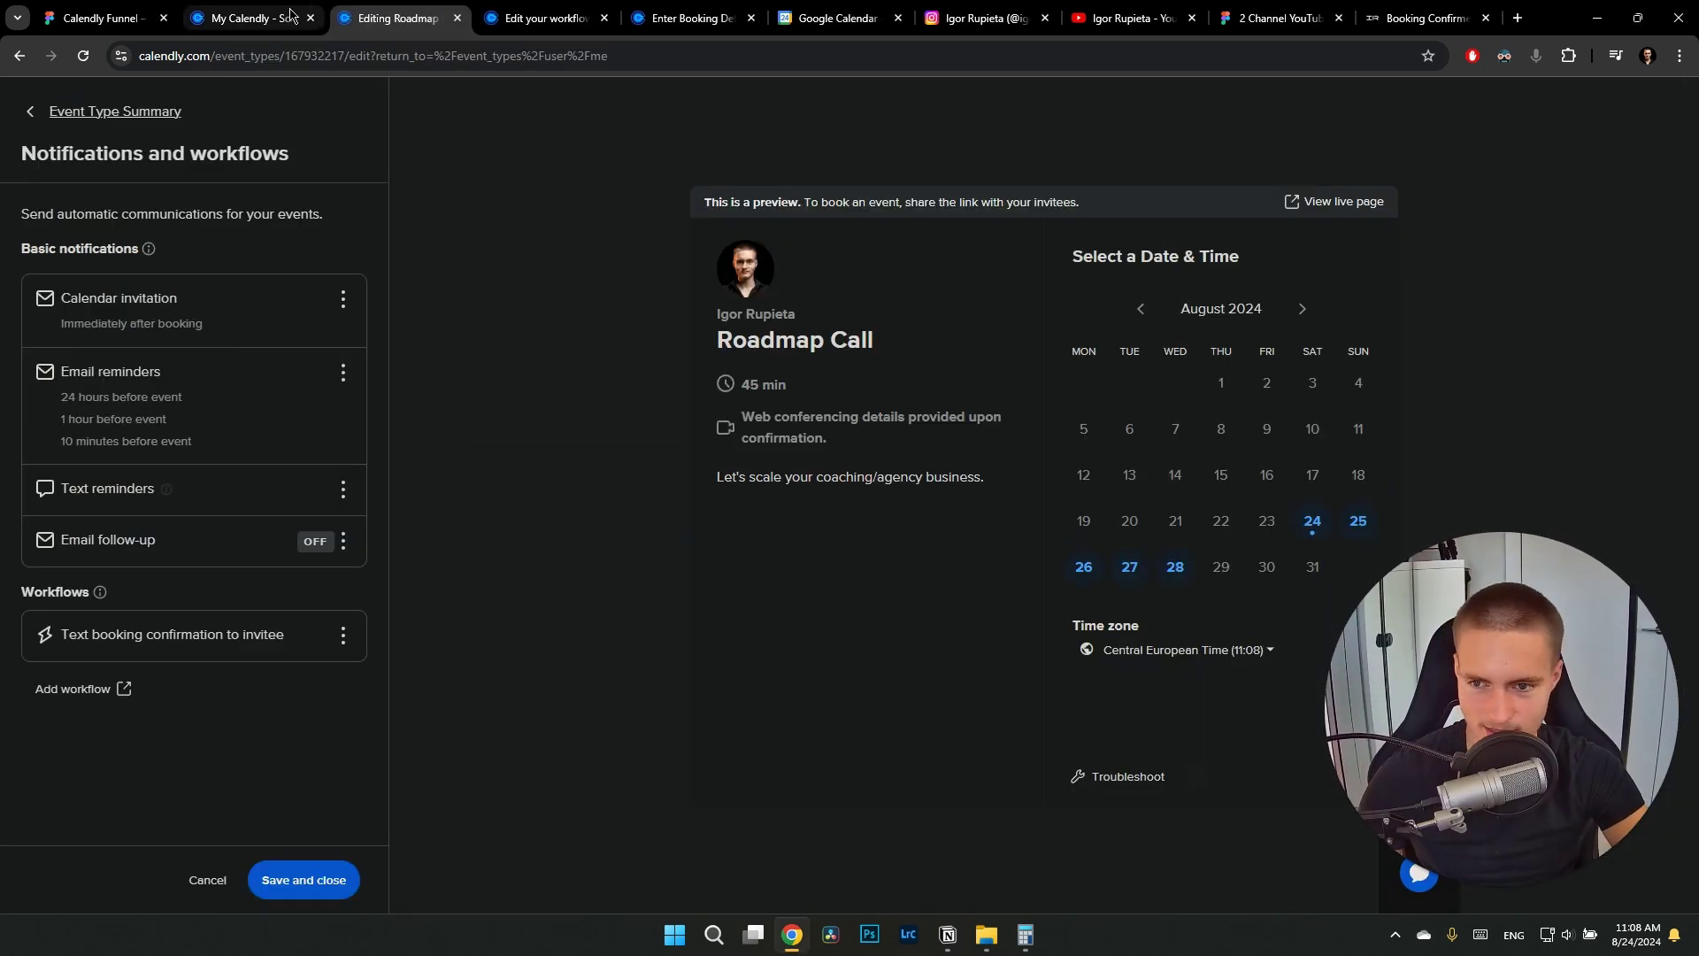
click(30, 111)
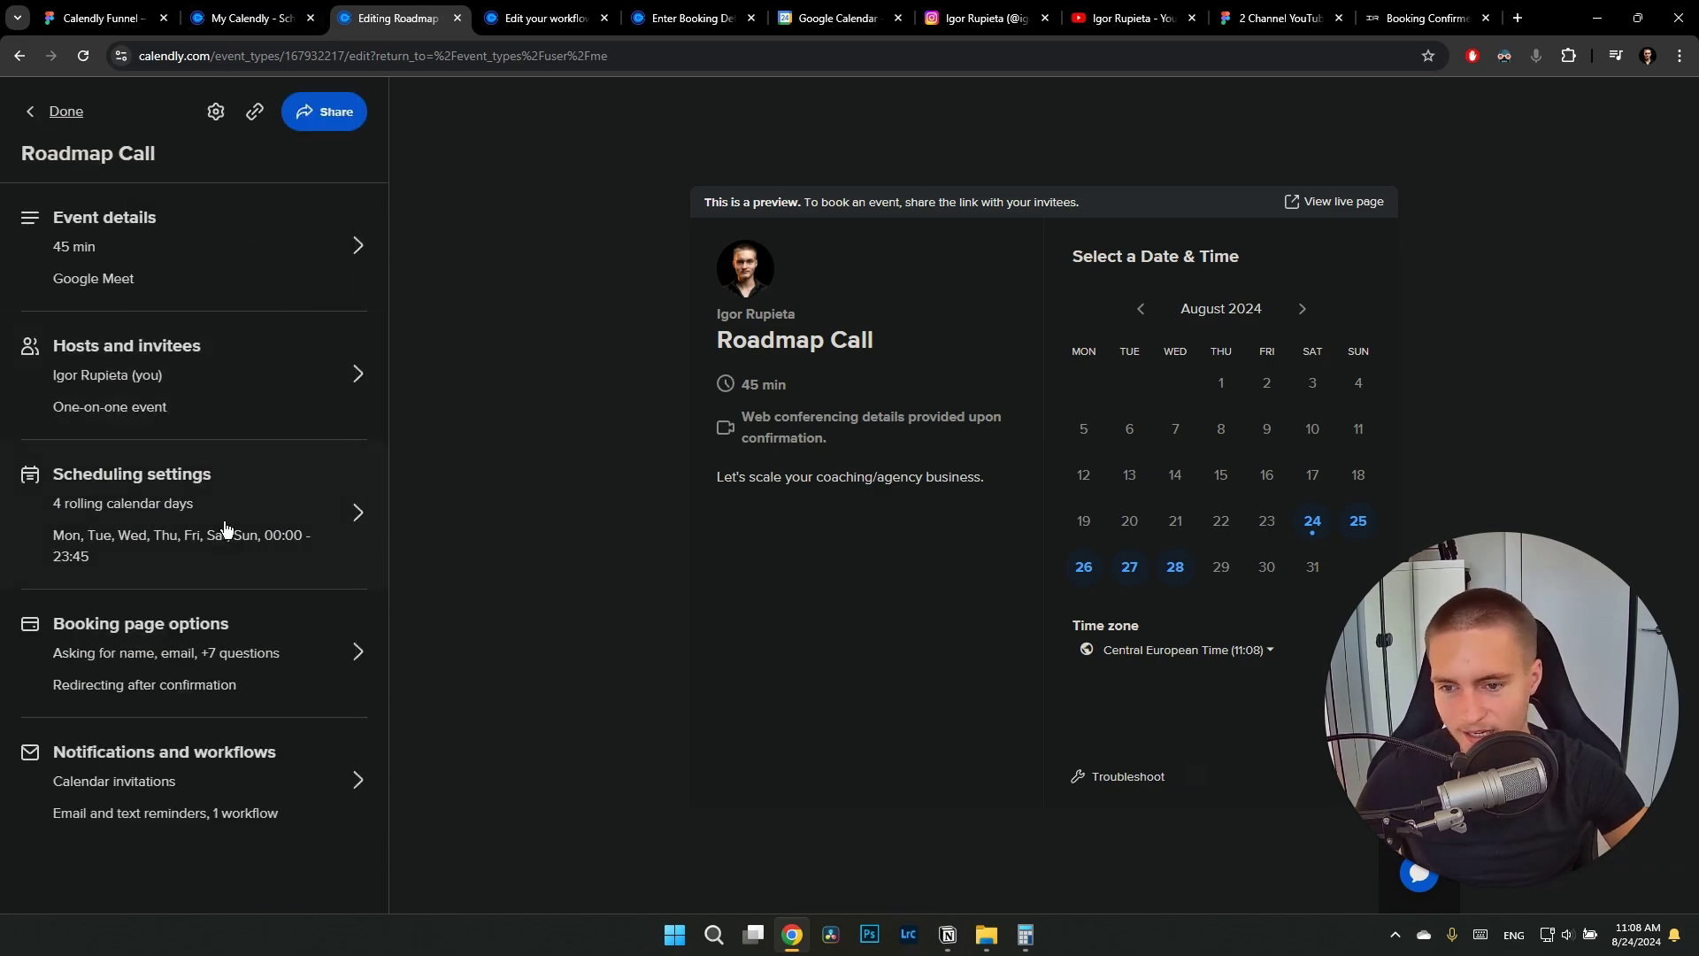
click(39, 110)
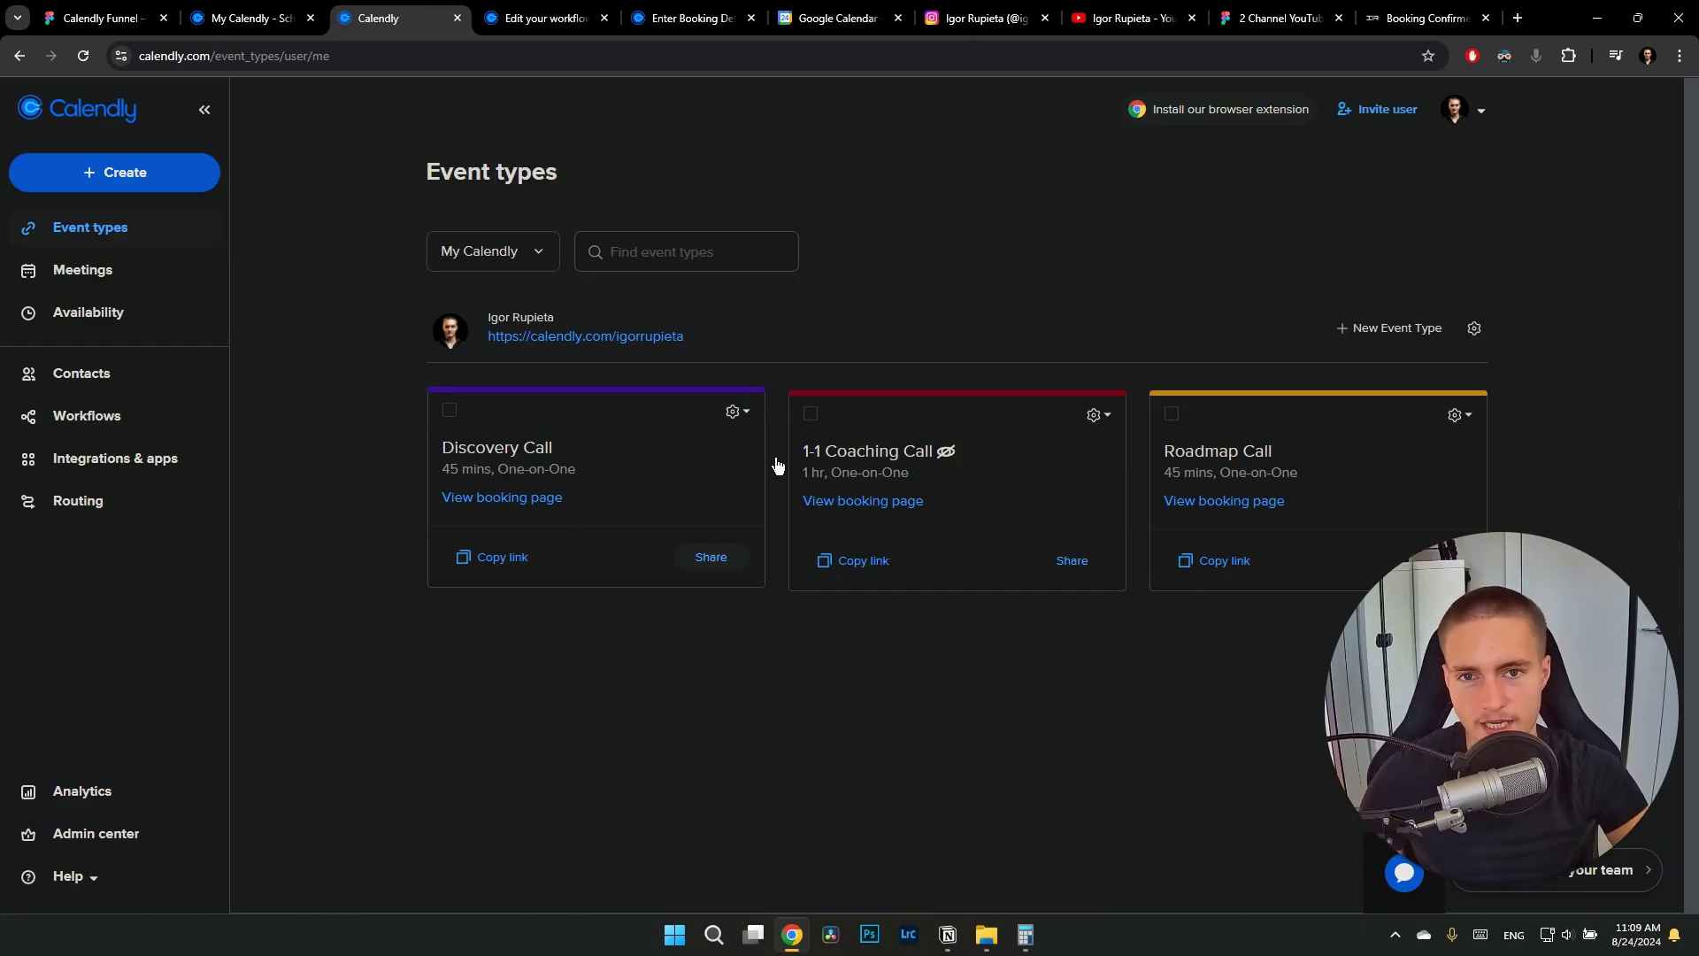
Switch to the Calendly Funnel board in Figma and review the flow from calendar and invitee to reminders and call
click(102, 18)
scroll(690, 405, up, 5)
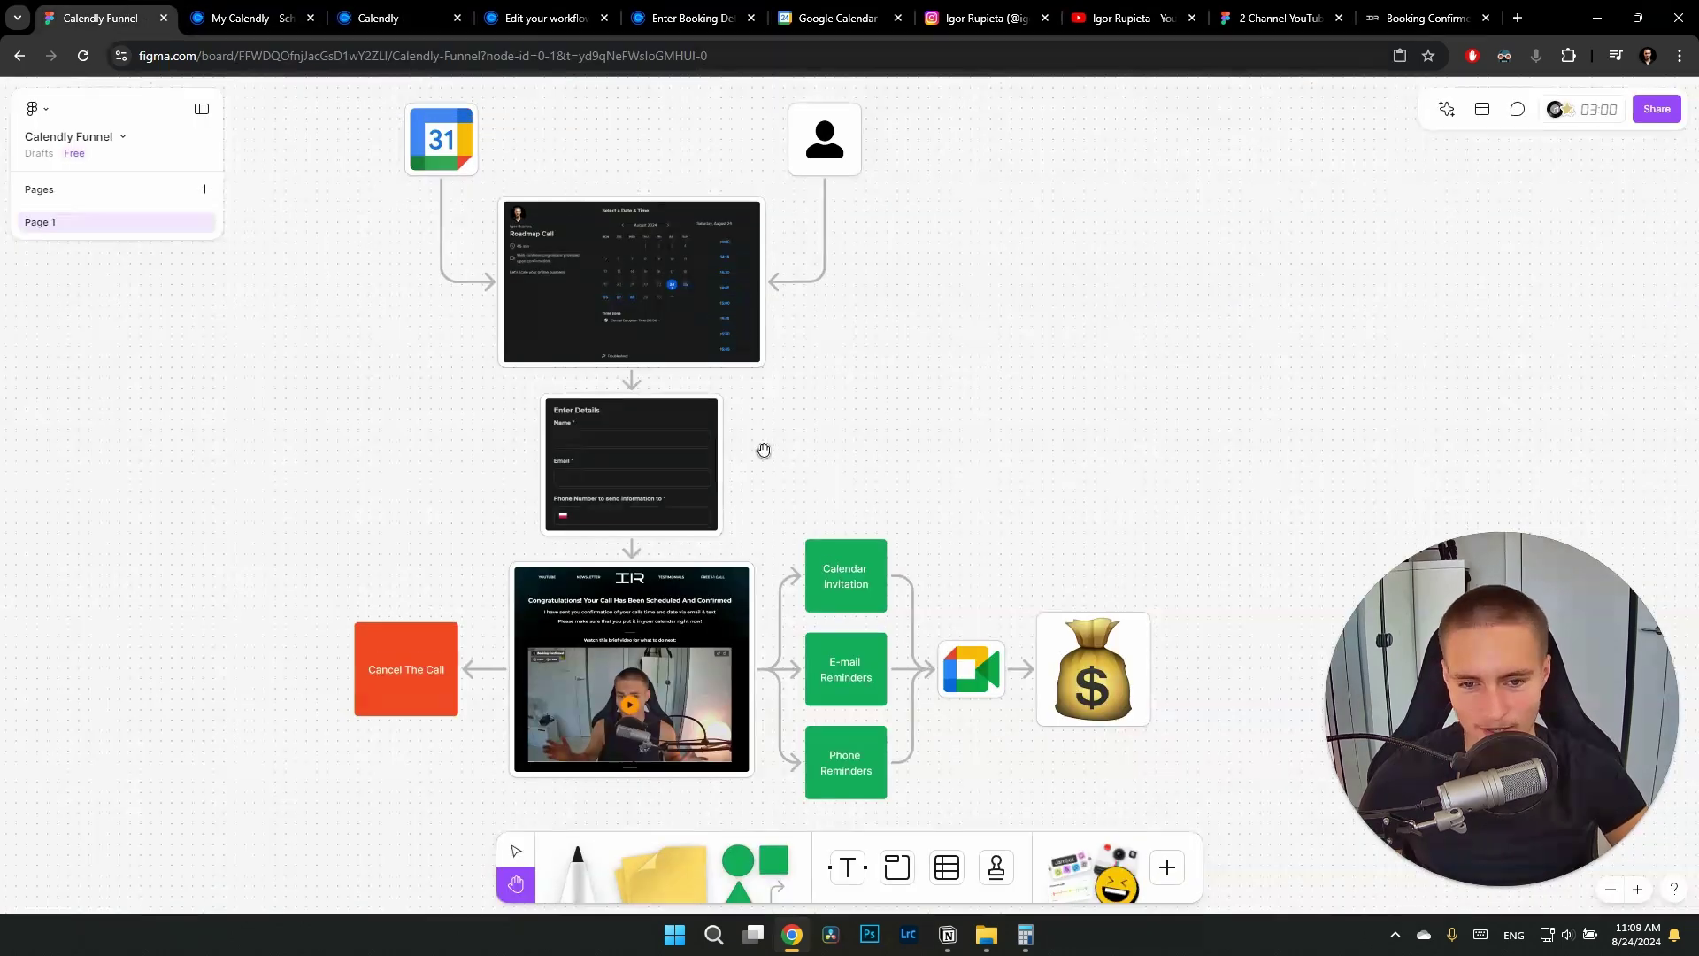
scroll(617, 362, down, 6)
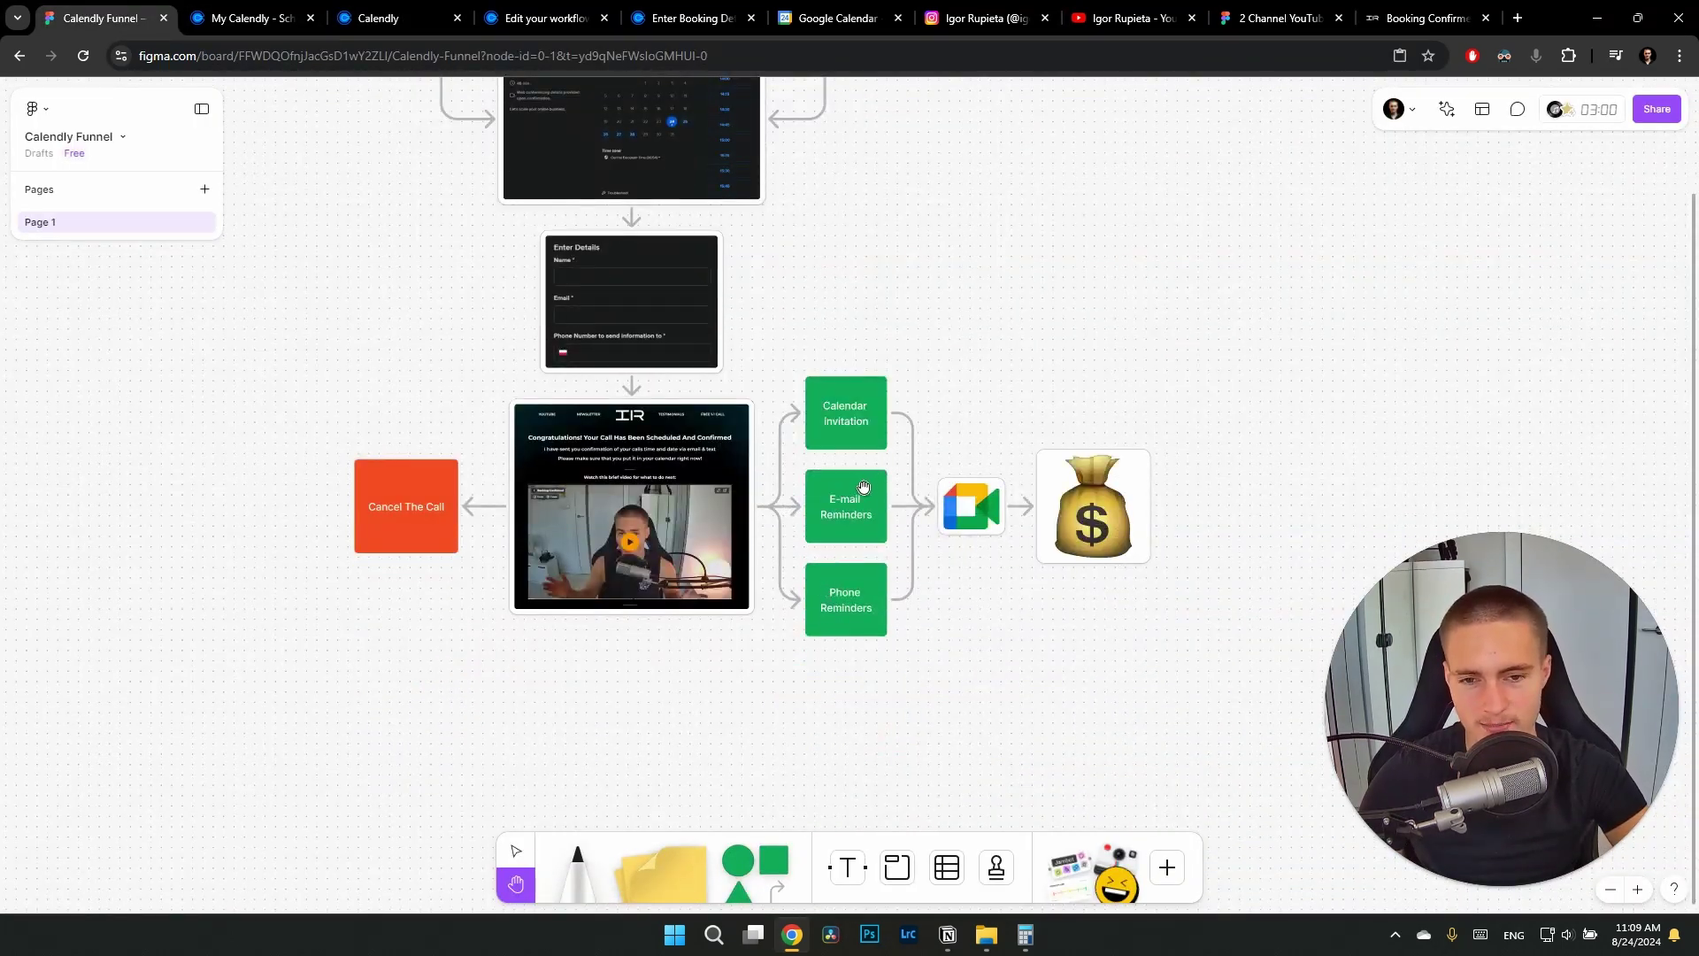
scroll(851, 602, up, 6)
scroll(849, 591, down, 5)
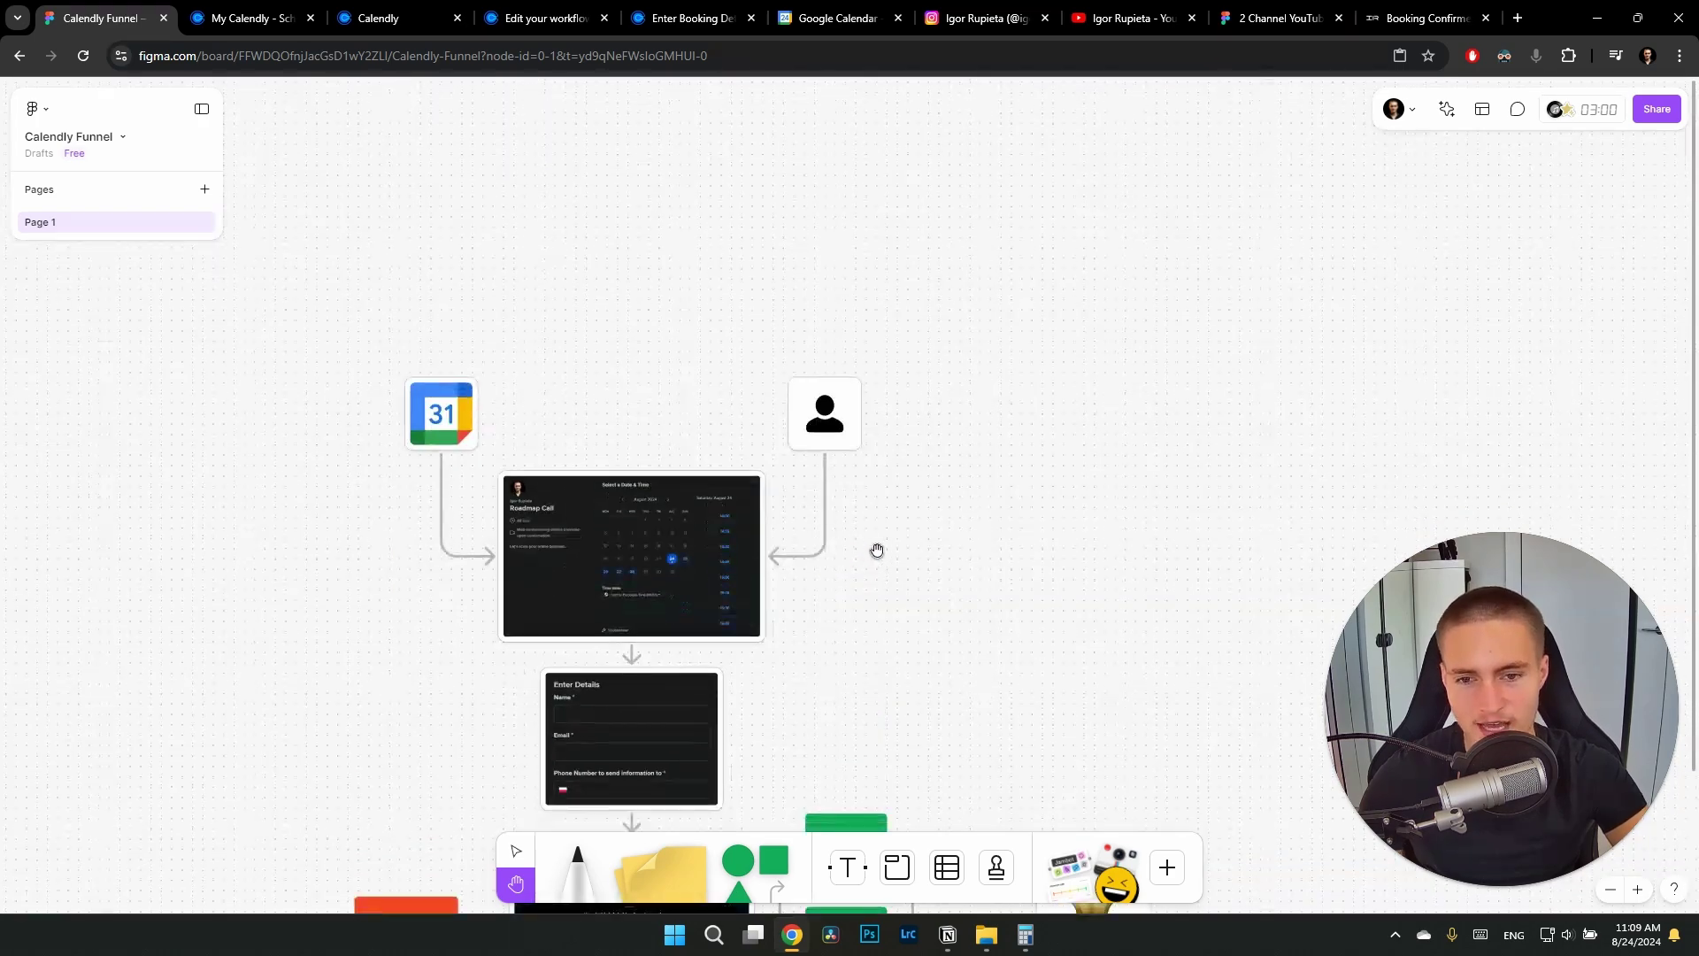
scroll(922, 599, up, 3)
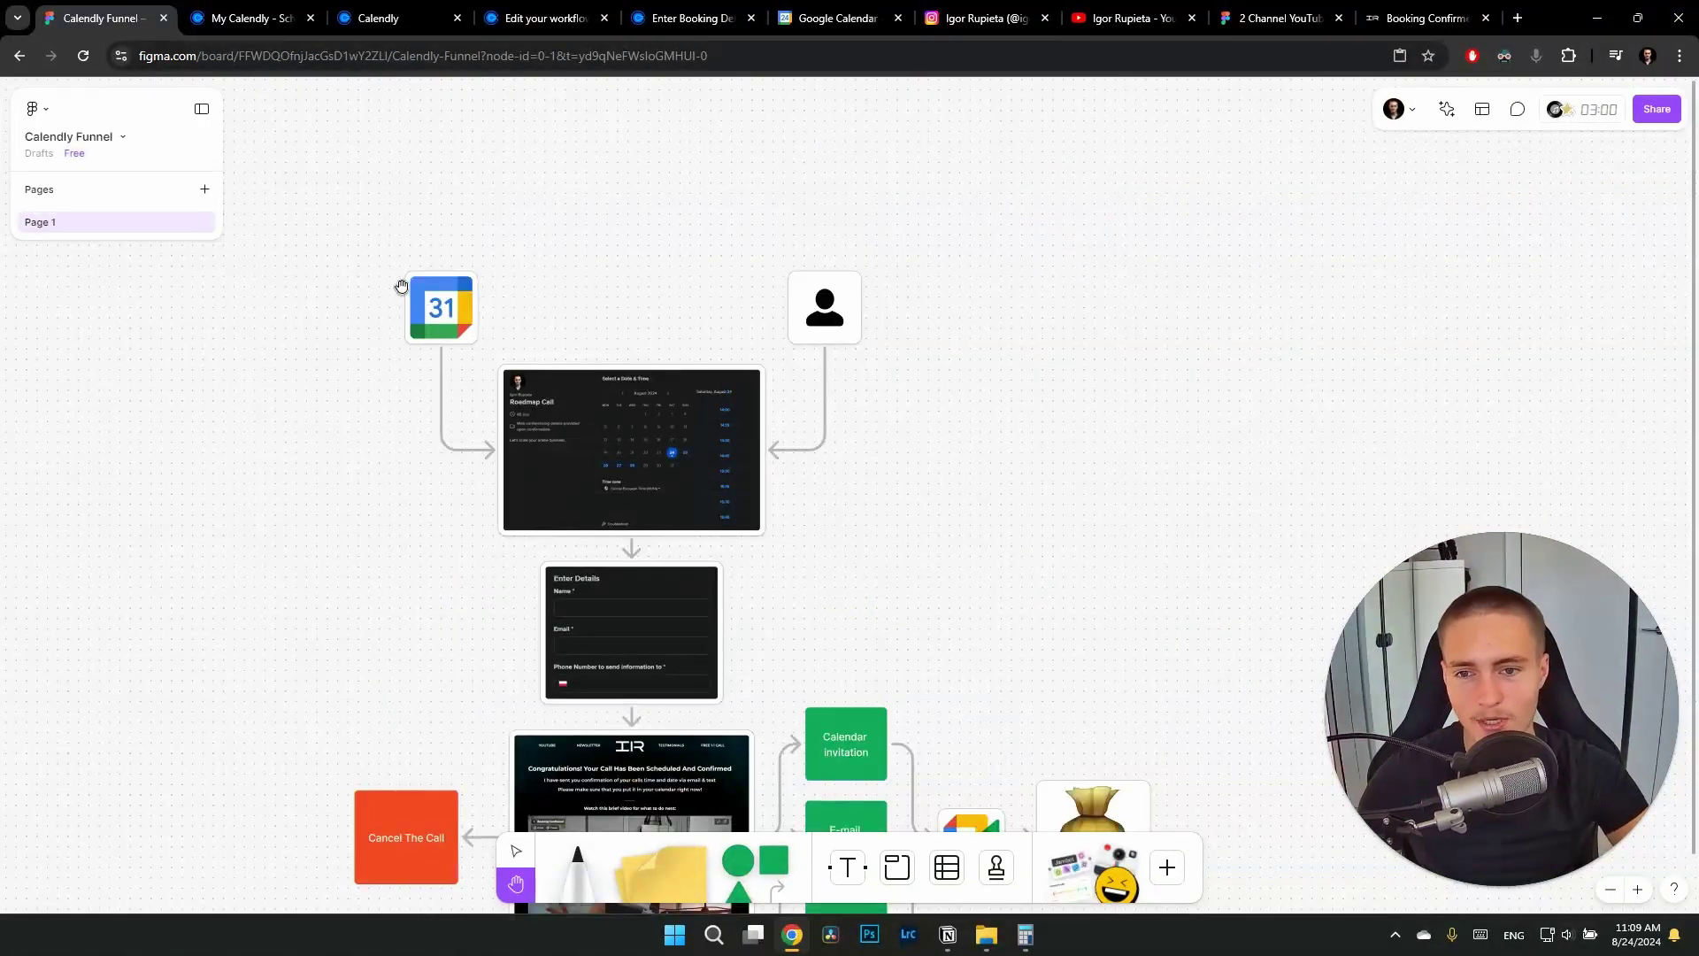
Return to Calendly's event types and open the Calendar sync page in the account settings
key(ctrl+3)
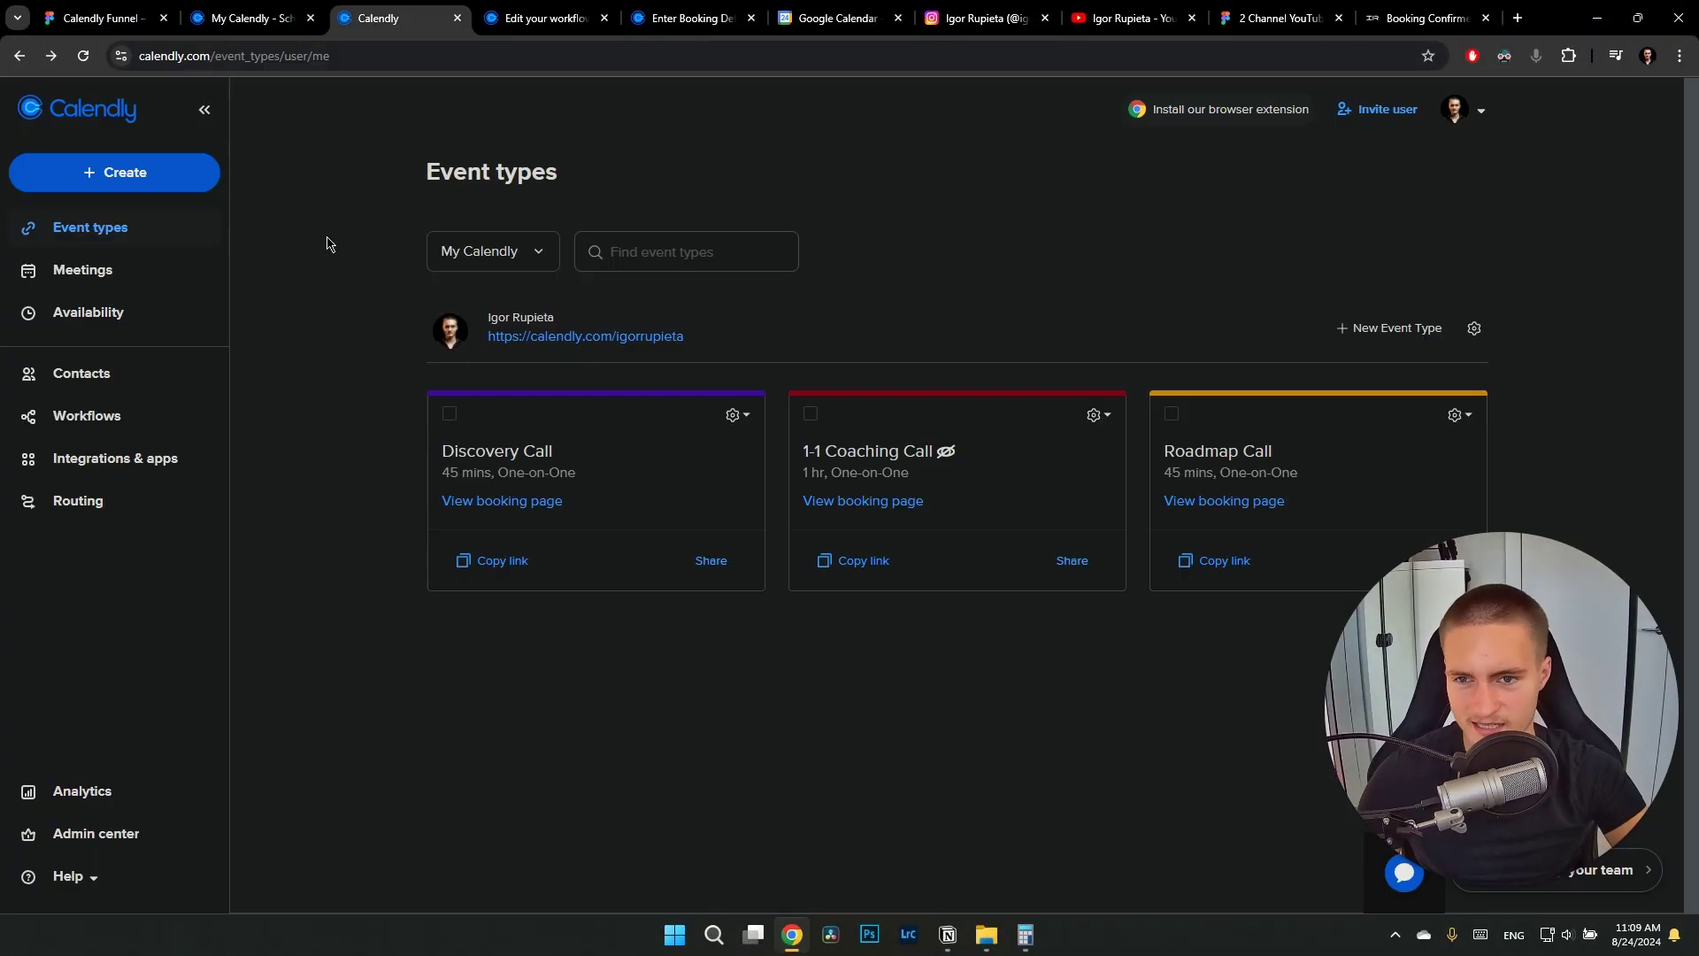
click(1480, 110)
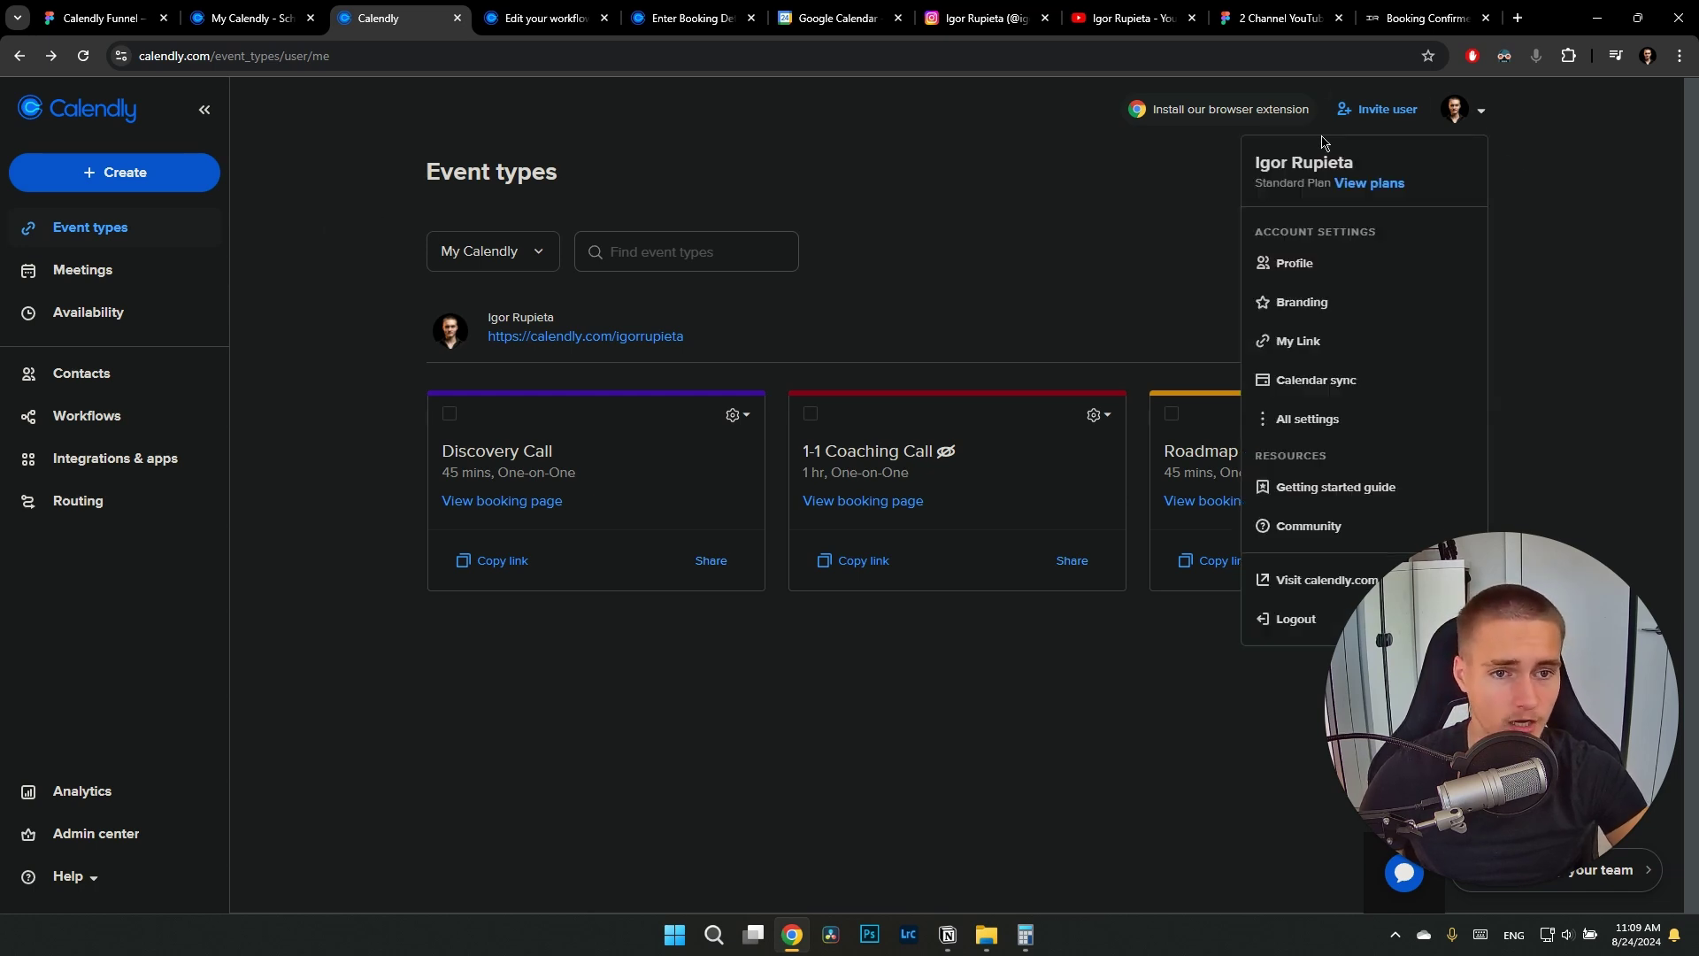
click(1292, 265)
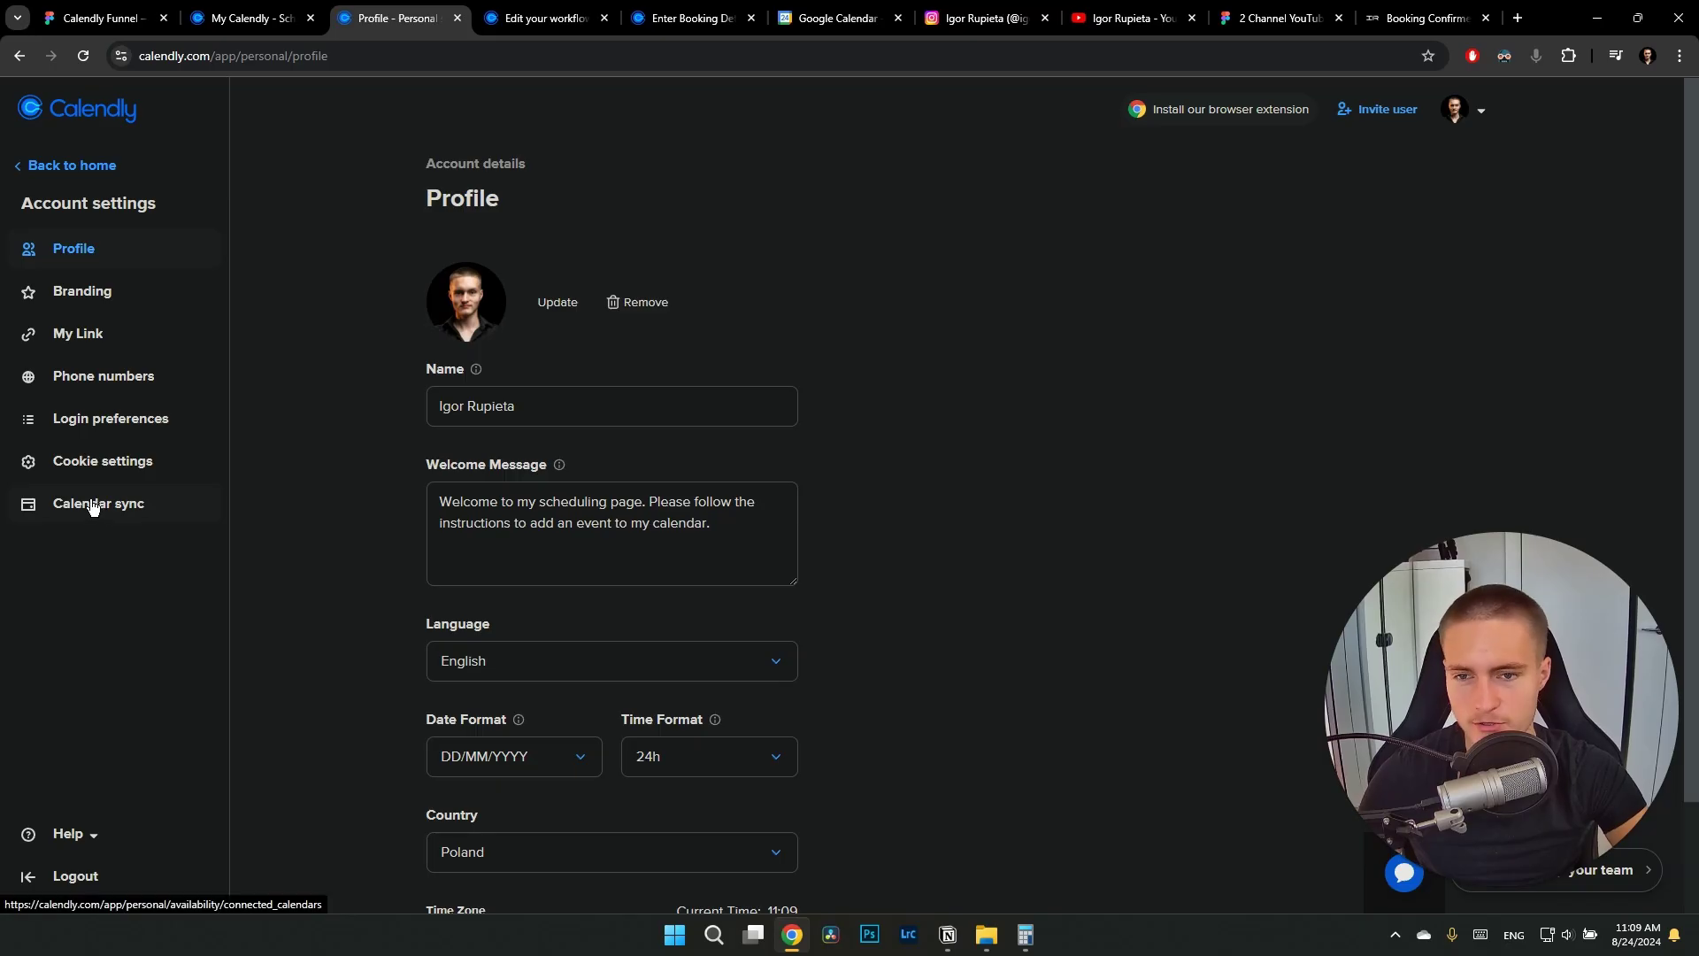
click(91, 501)
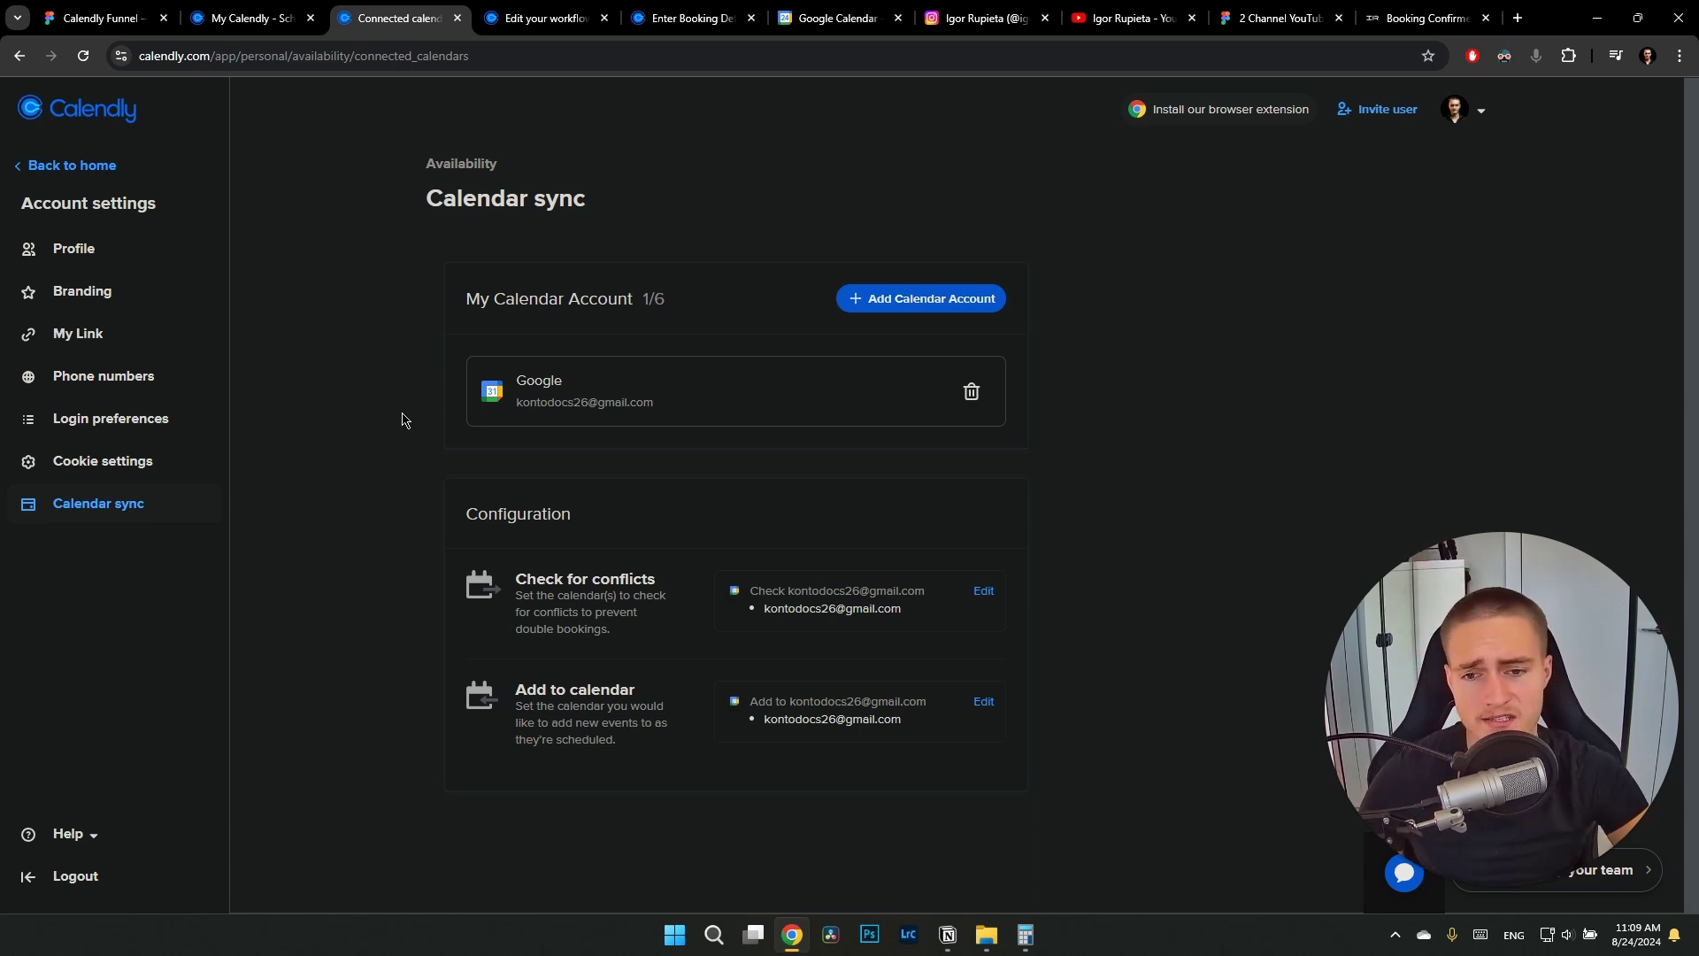
Start adding a calendar account to view the providers that can be connected, and go back without connecting one
click(879, 305)
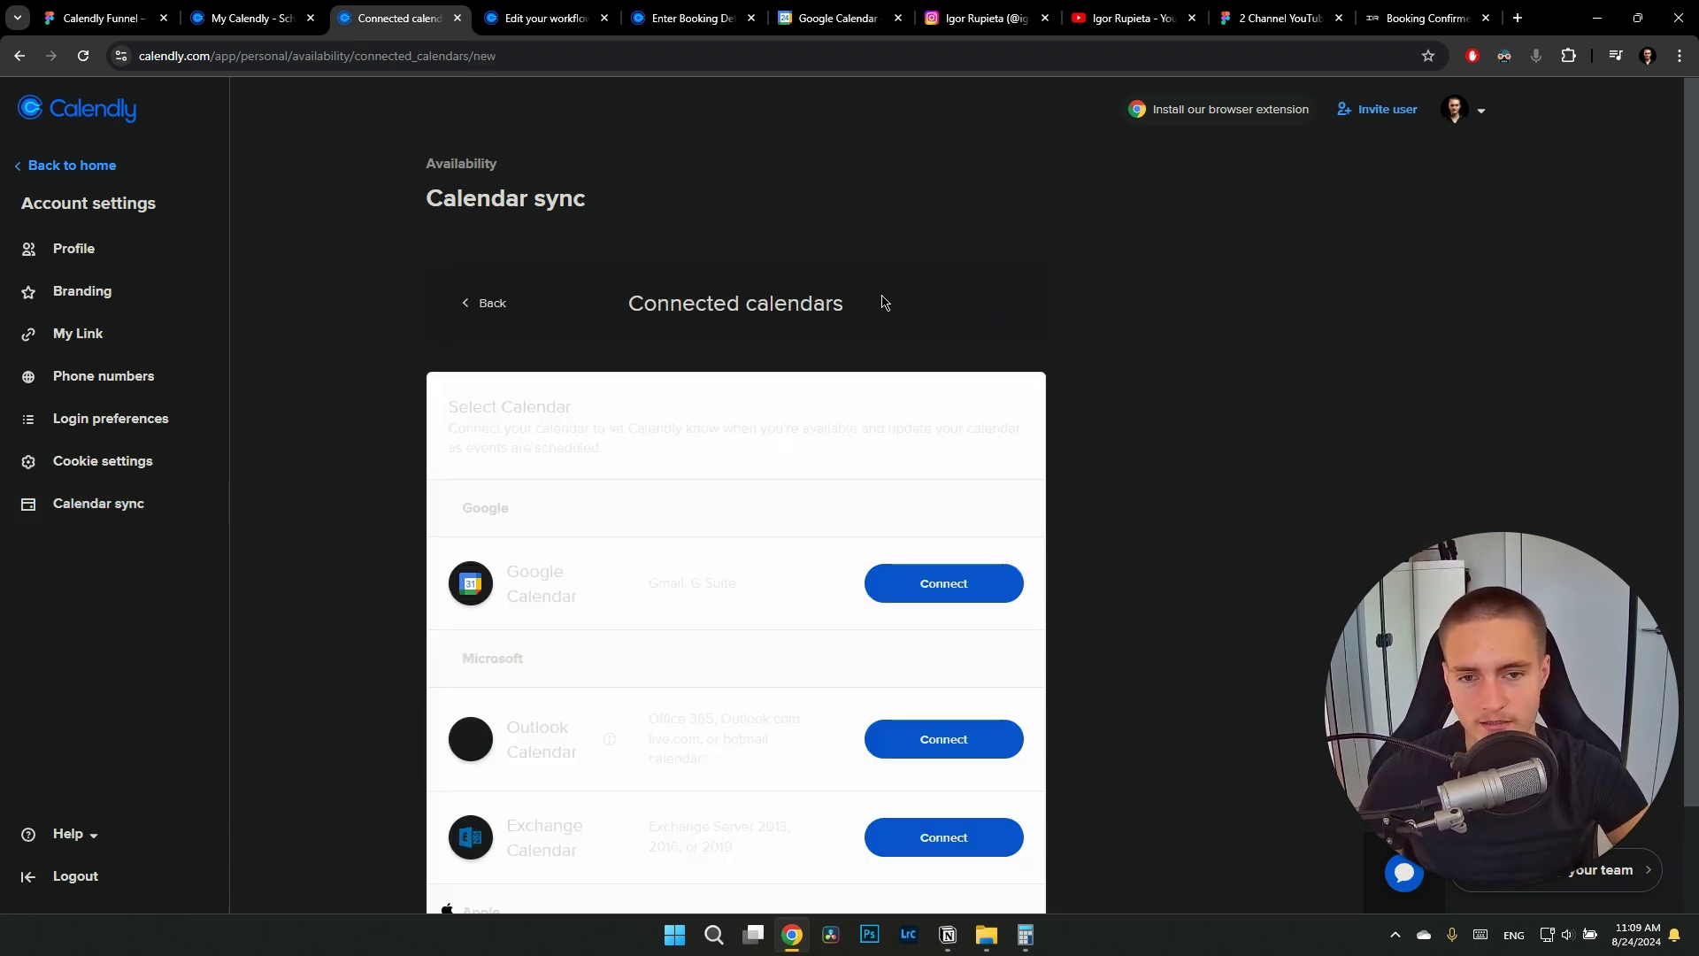
click(995, 504)
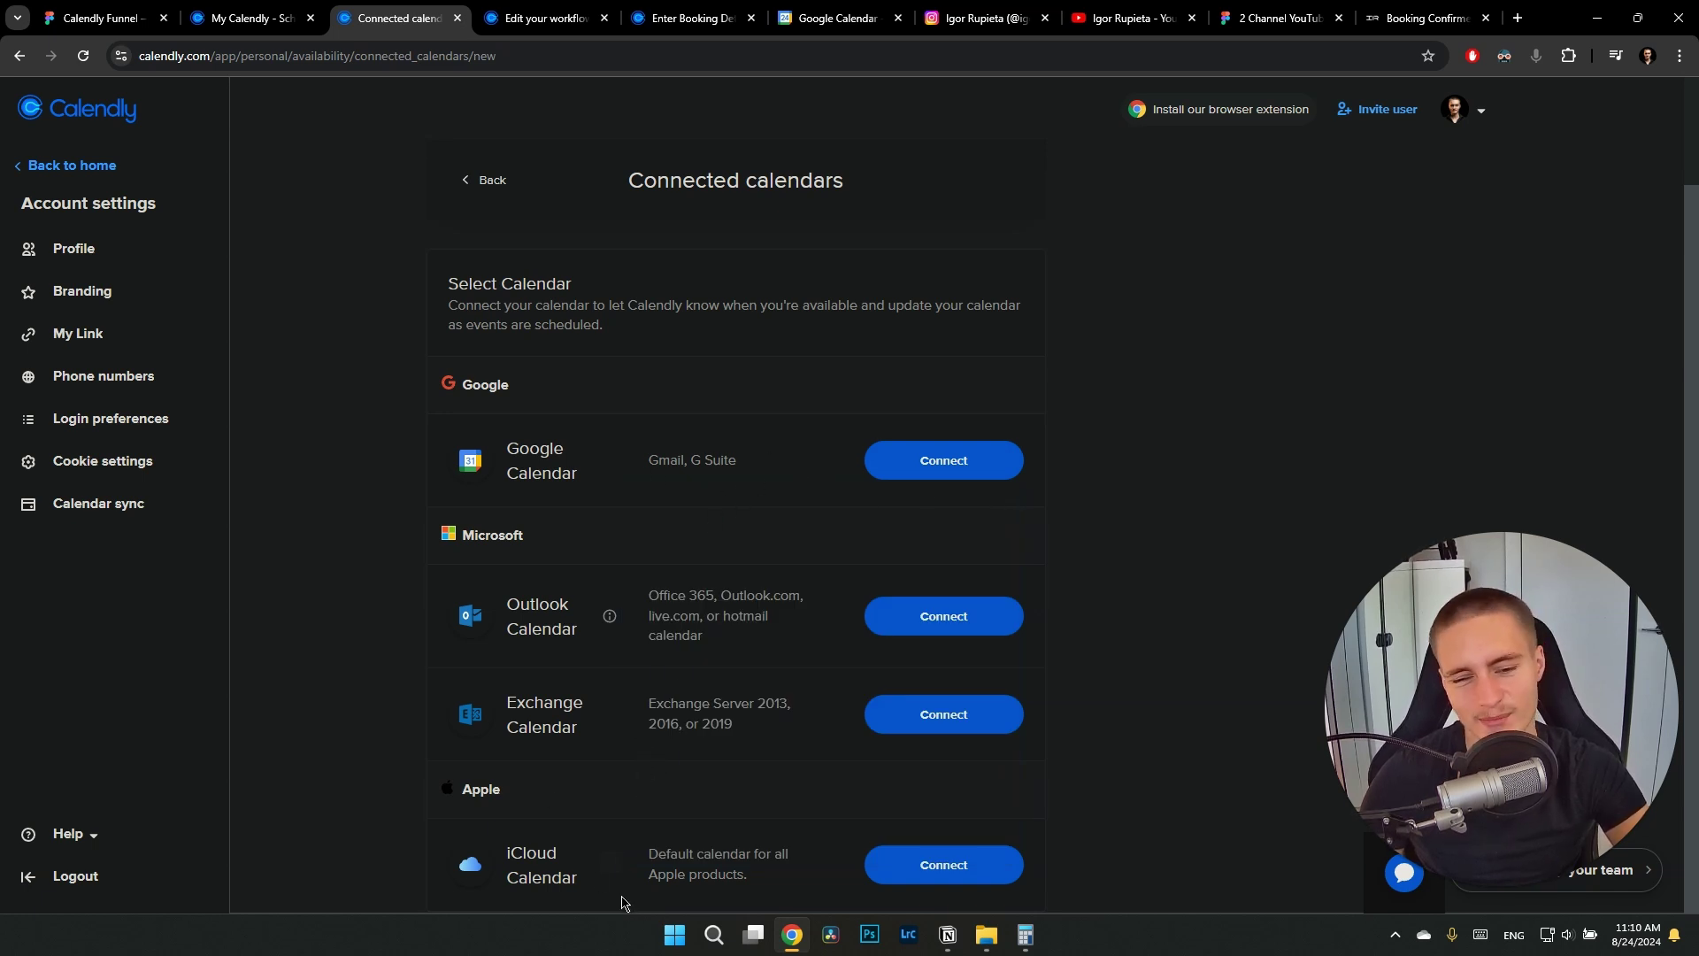
click(473, 183)
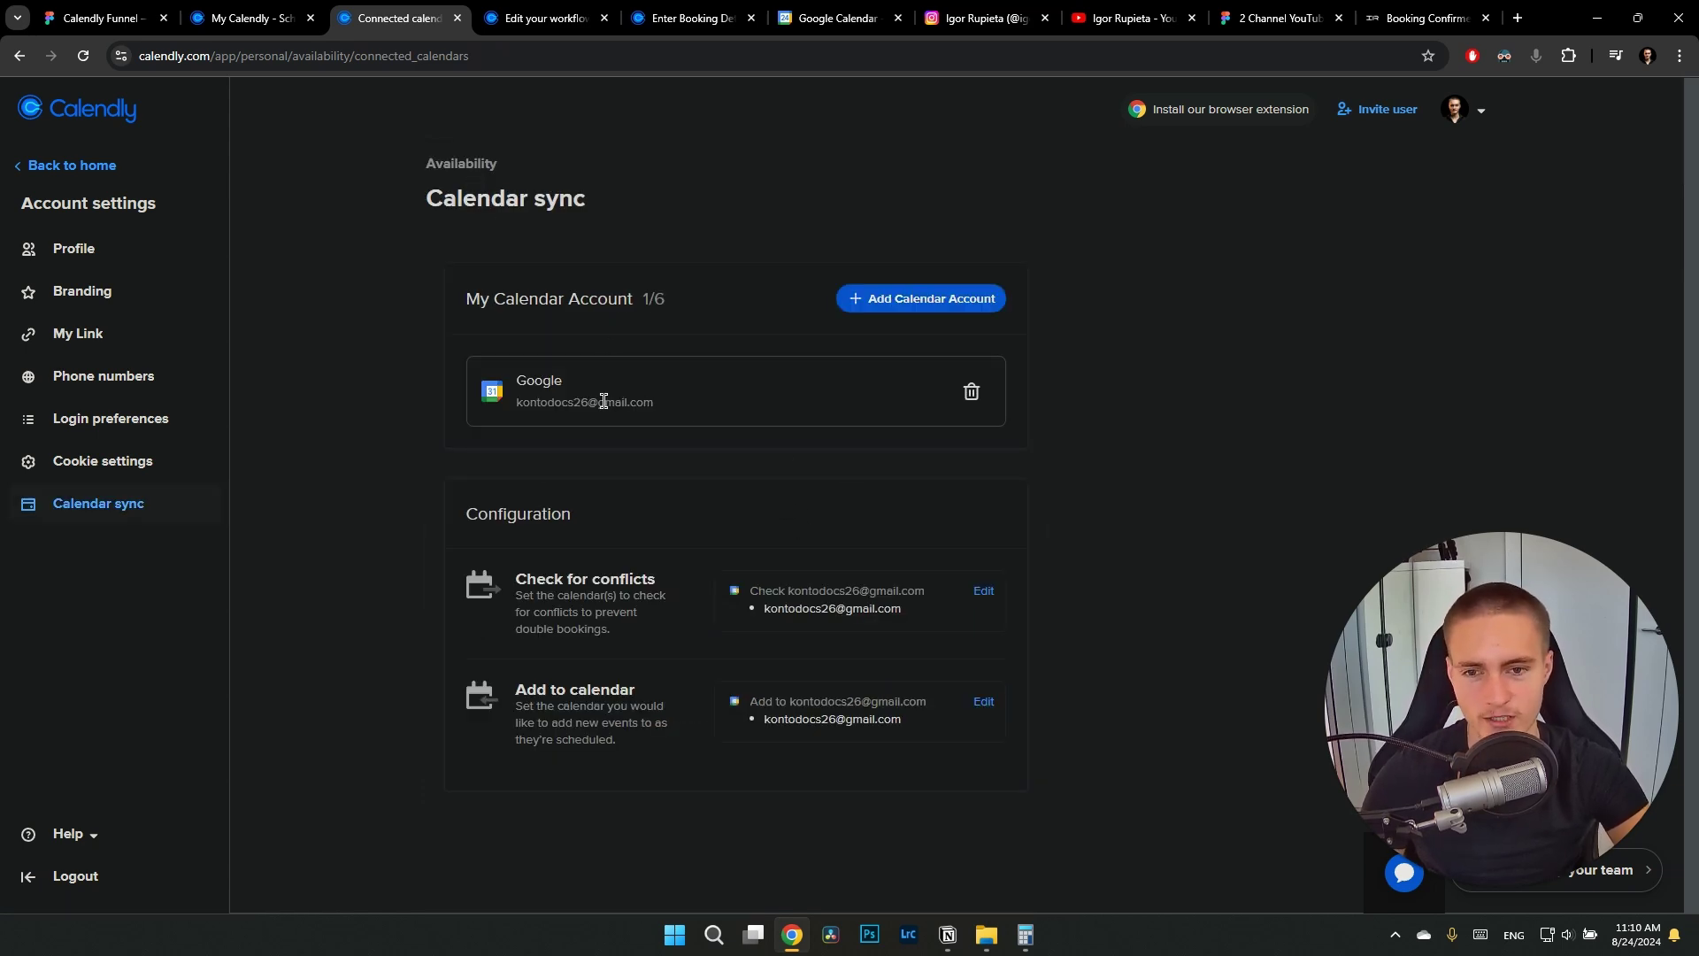
Switch to Google Calendar and examine the week of August 26 to September 1 for blocked and free hours
click(838, 18)
scroll(855, 406, up, 4)
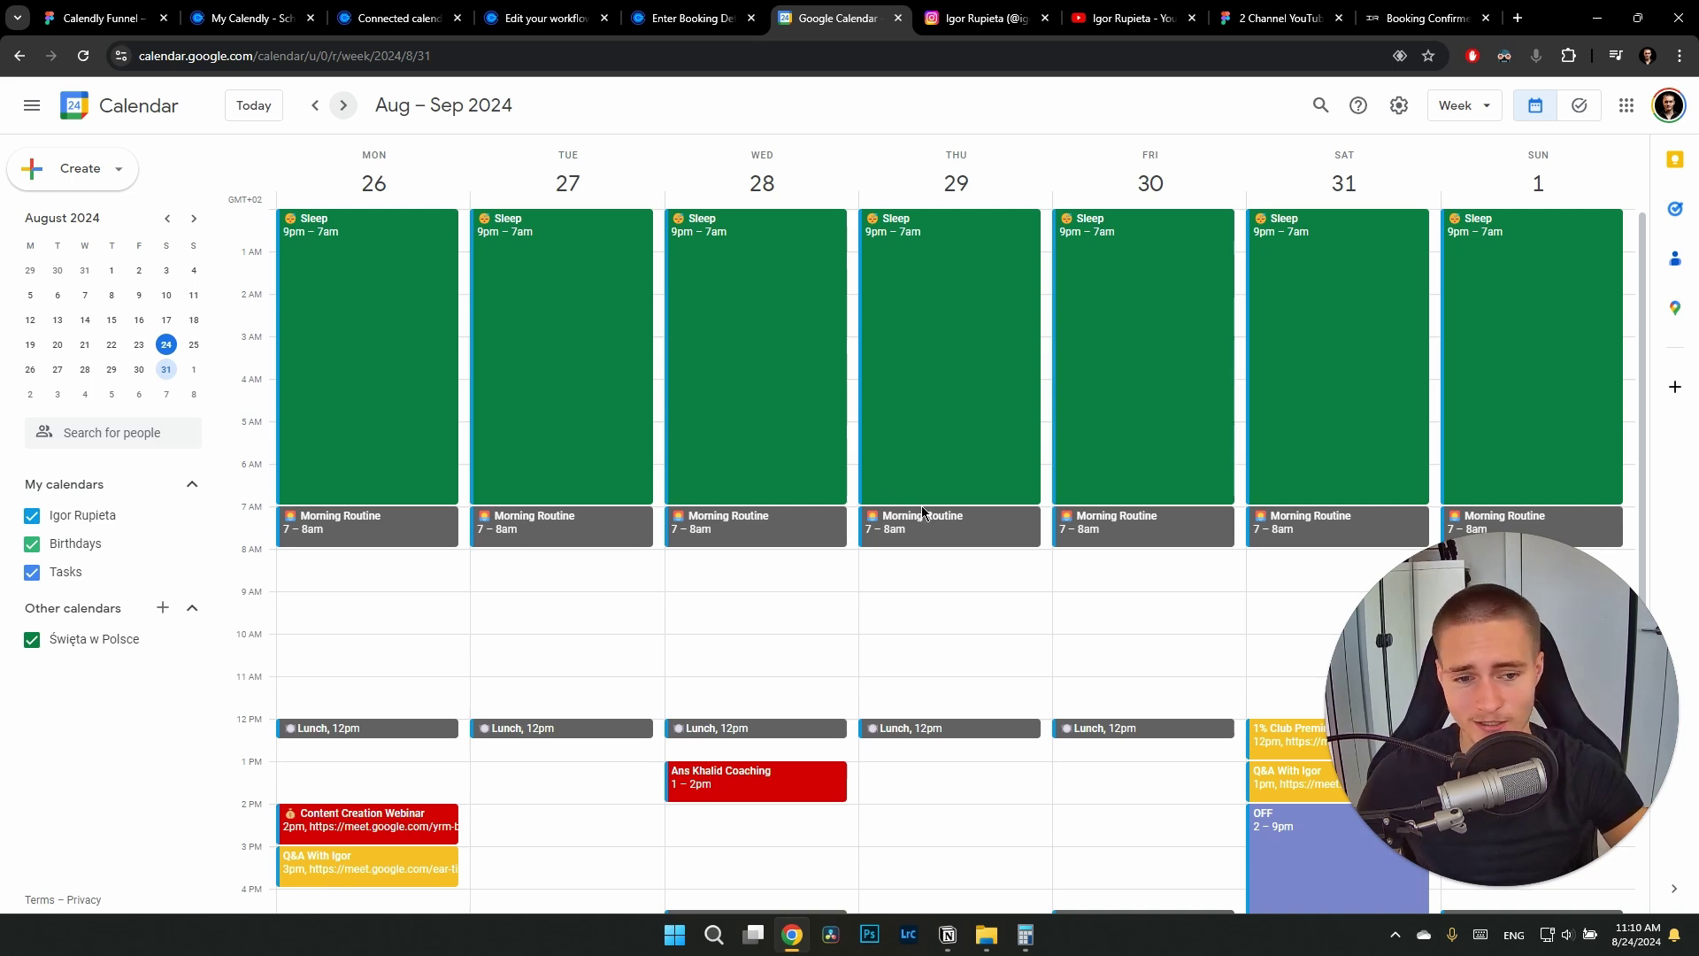
scroll(921, 511, down, 3)
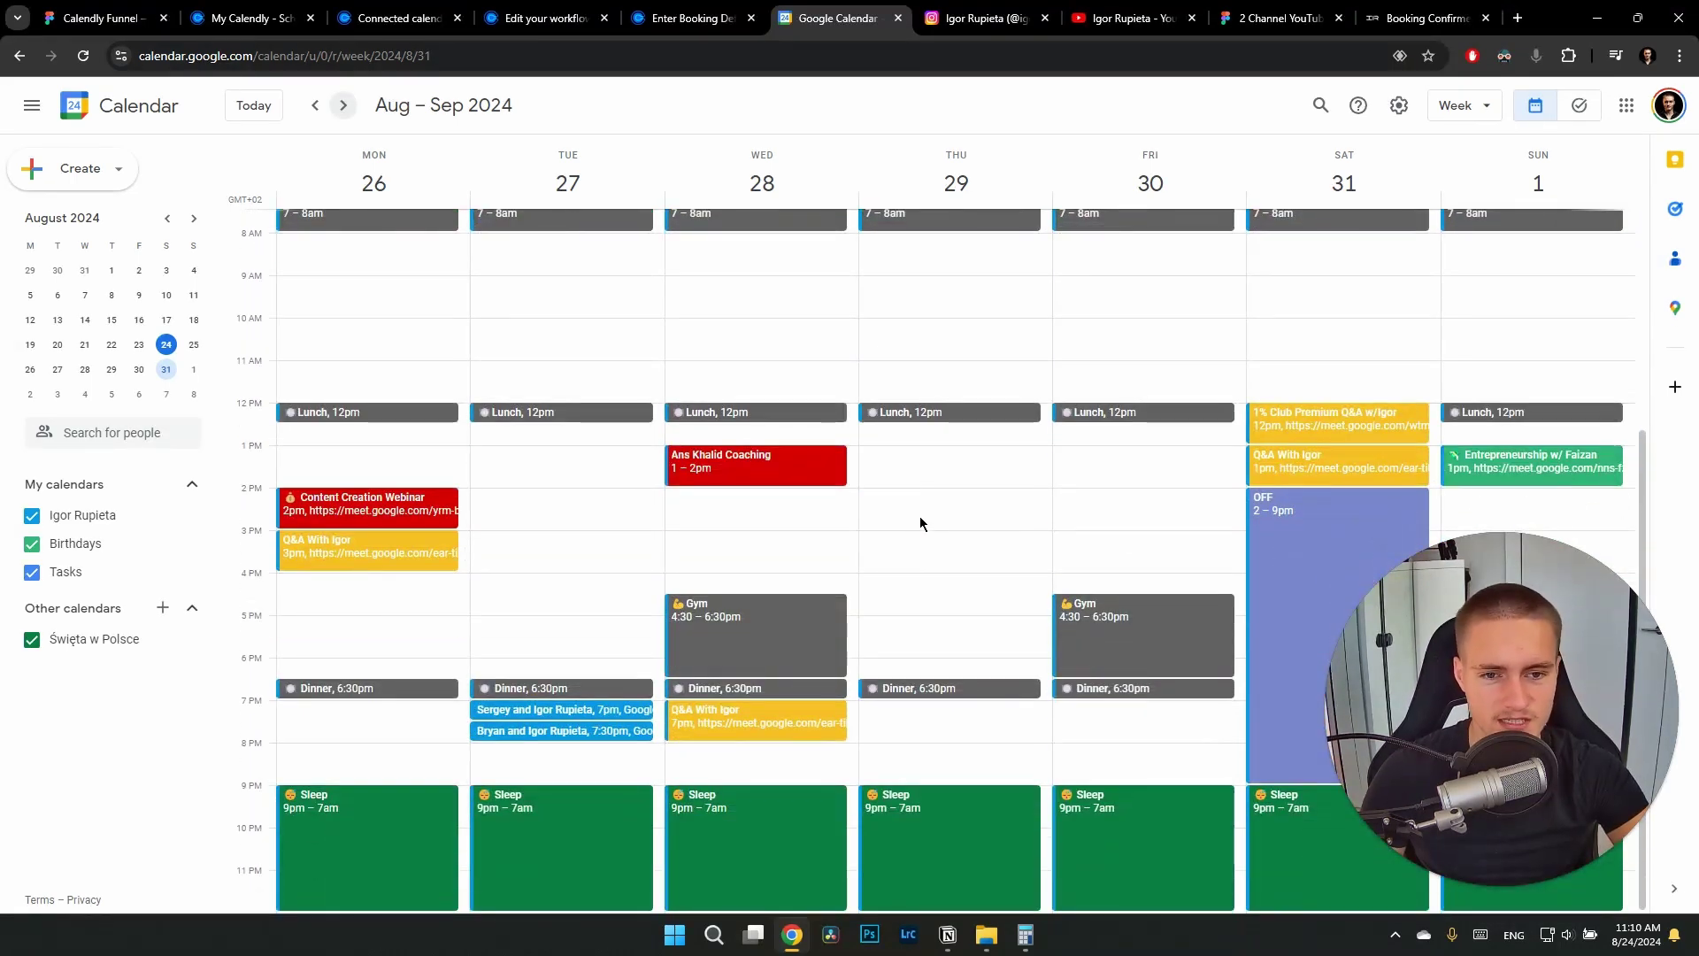
scroll(926, 516, up, 4)
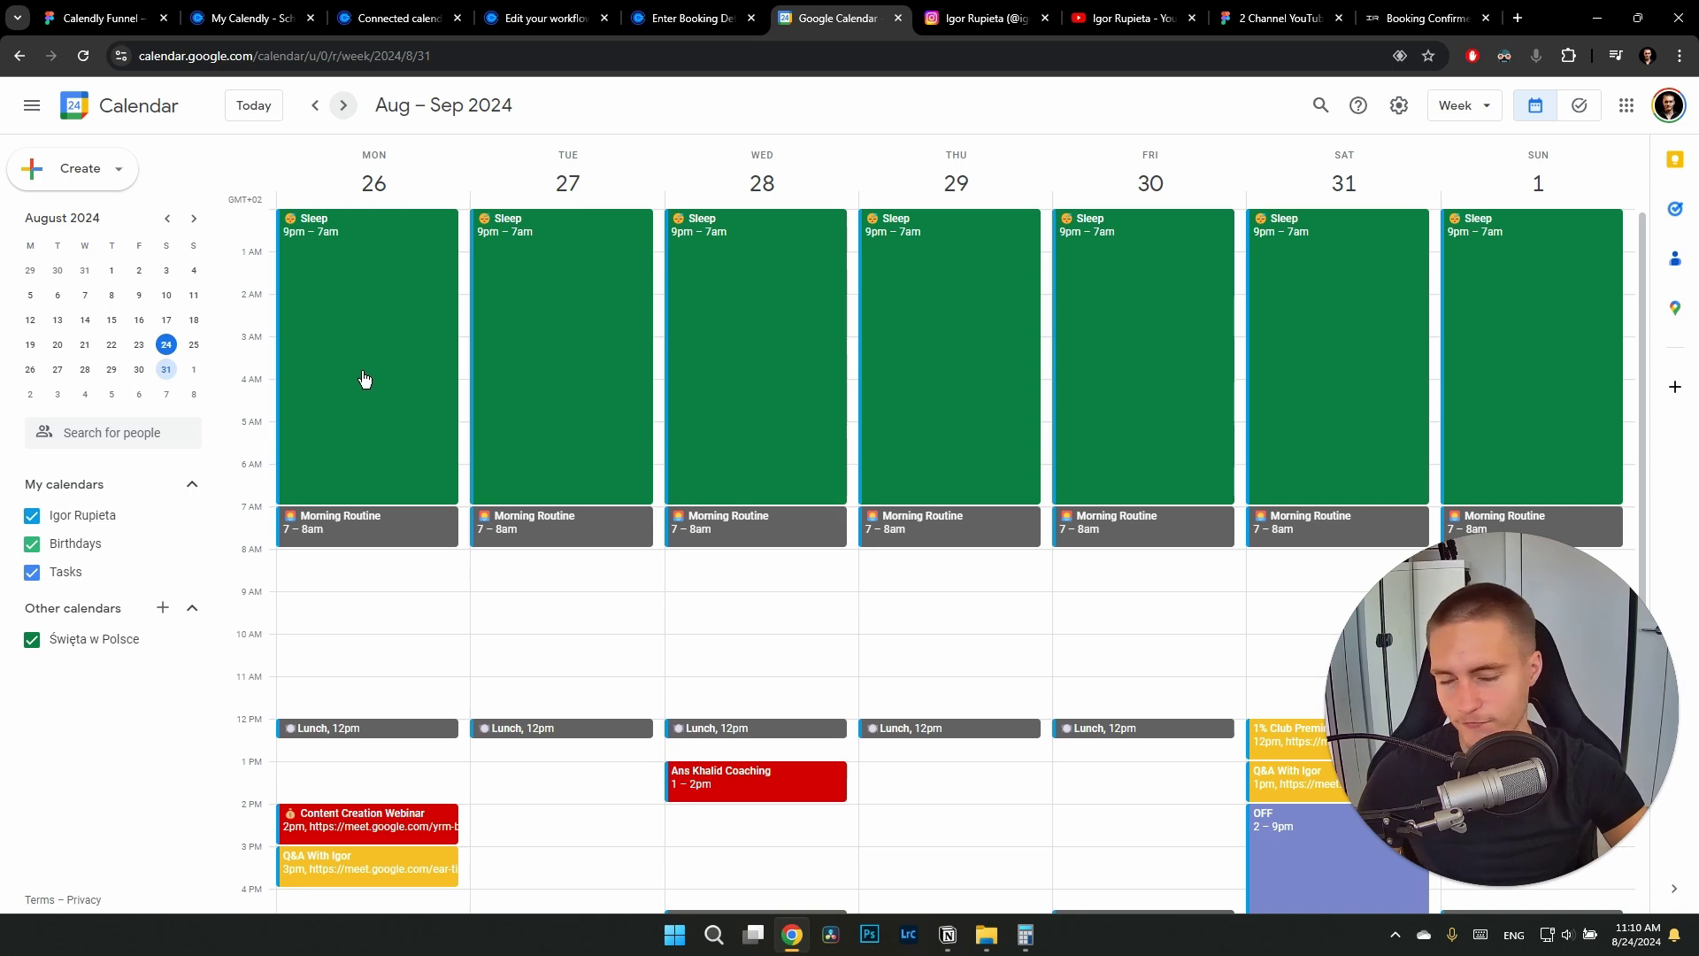
scroll(377, 372, down, 4)
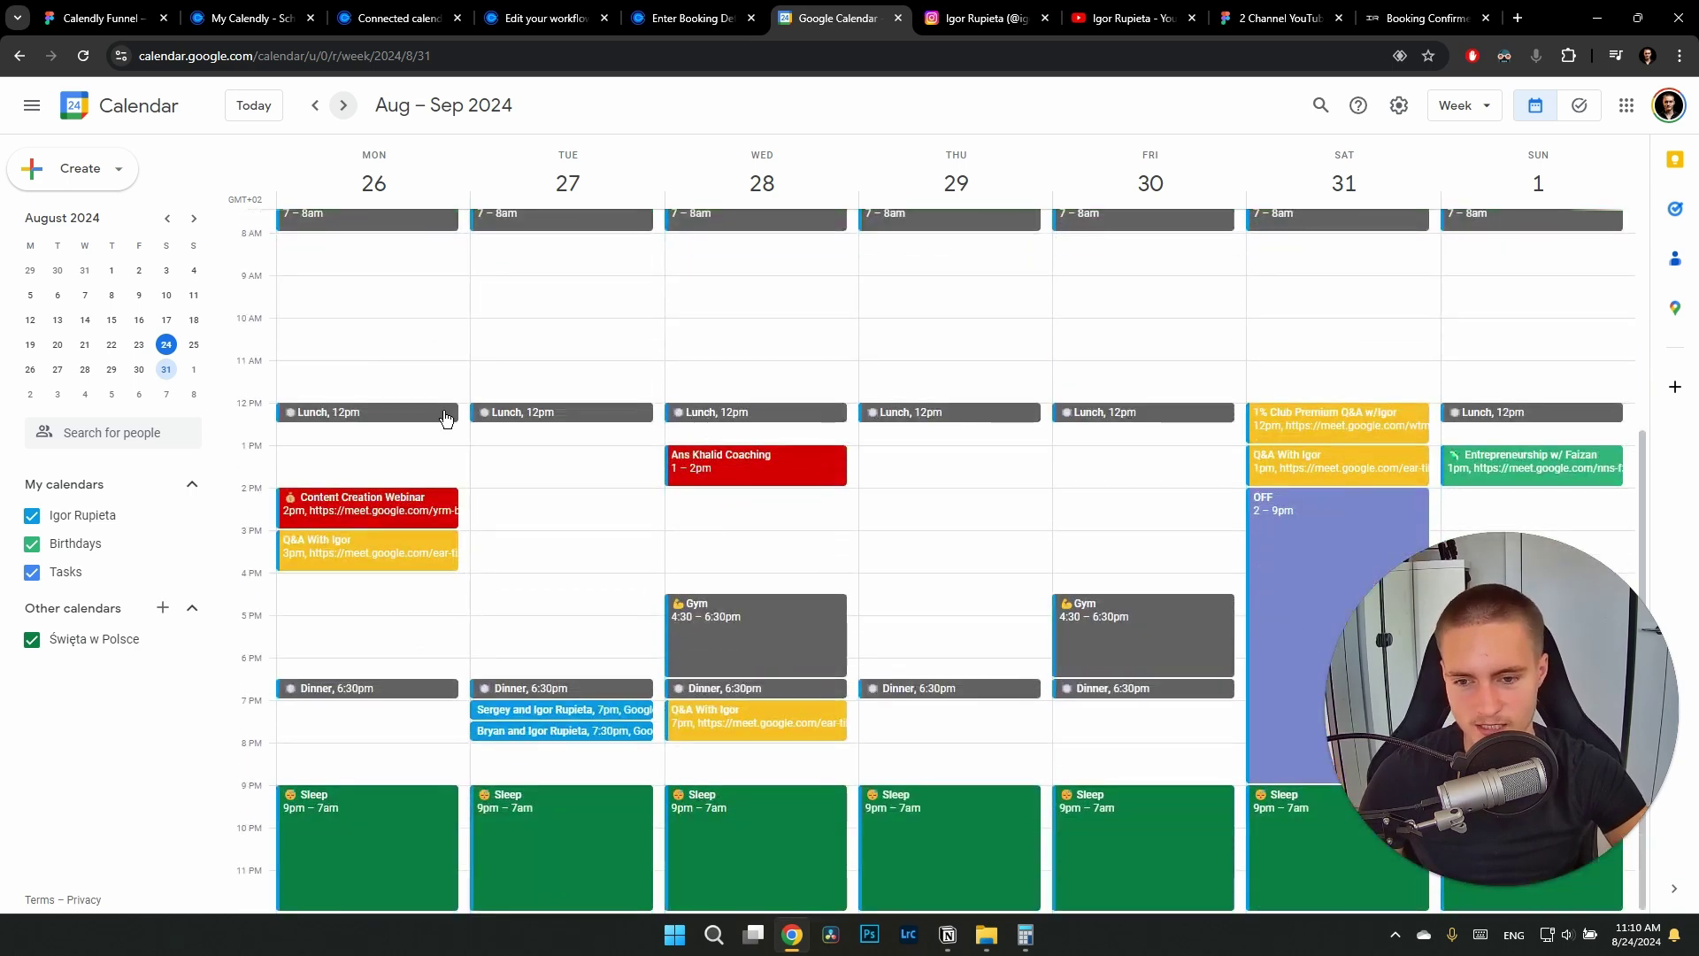
scroll(445, 417, up, 4)
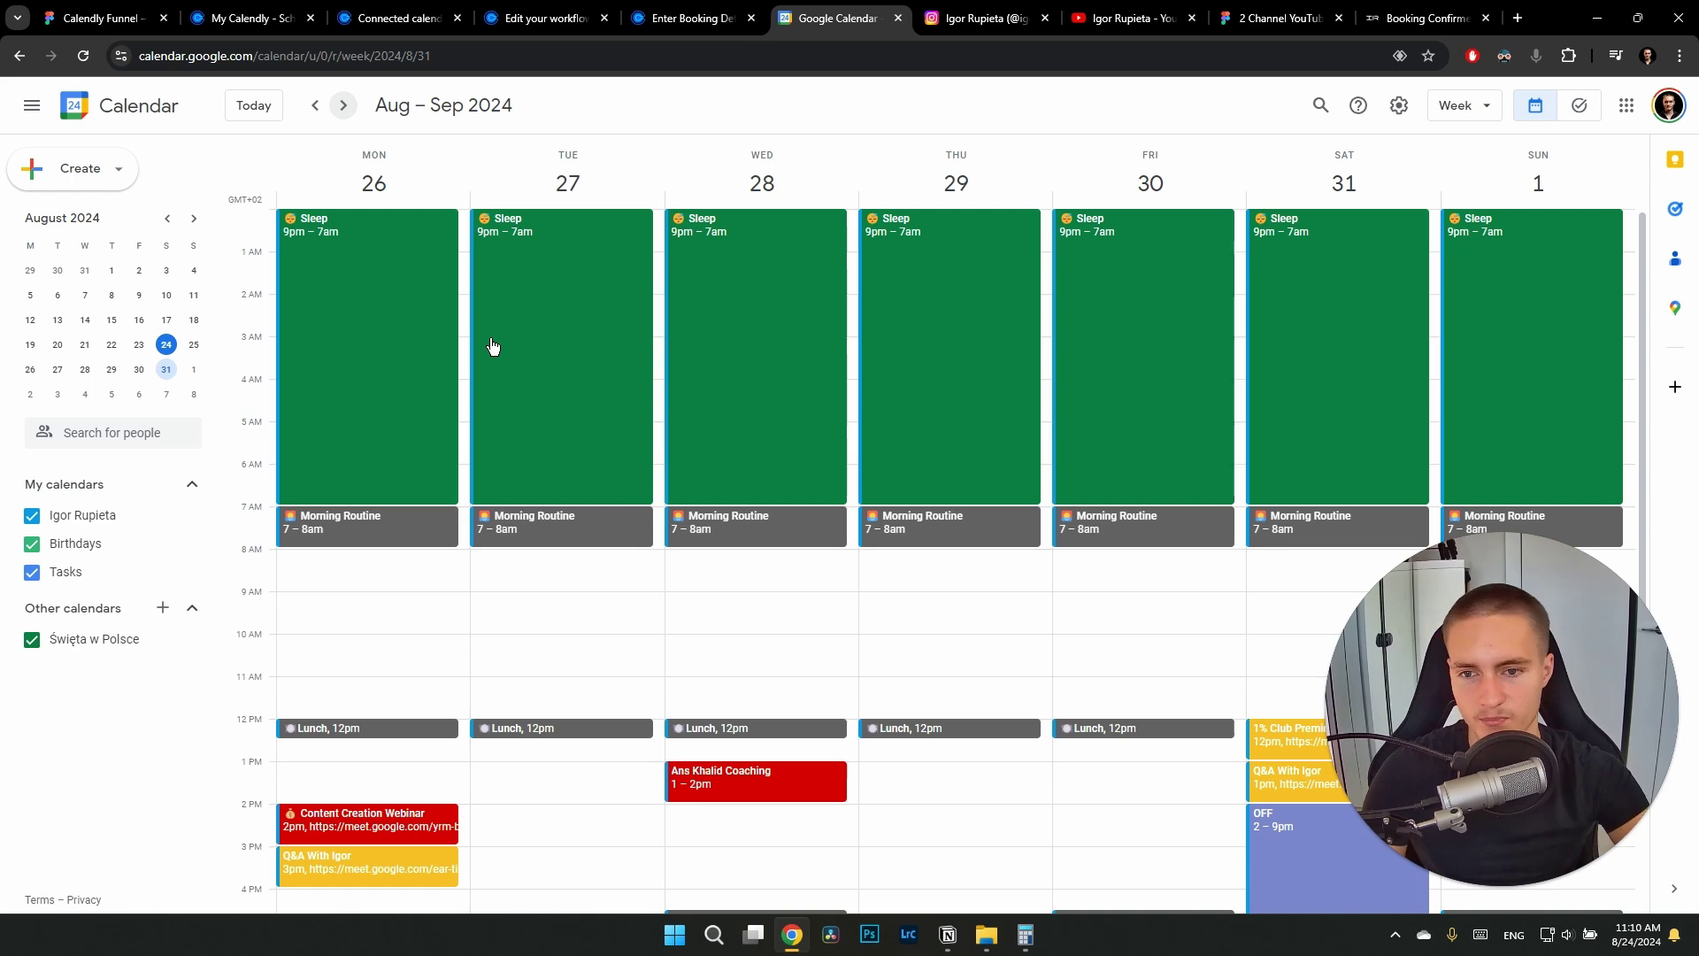
scroll(491, 353, down, 4)
scroll(369, 402, up, 4)
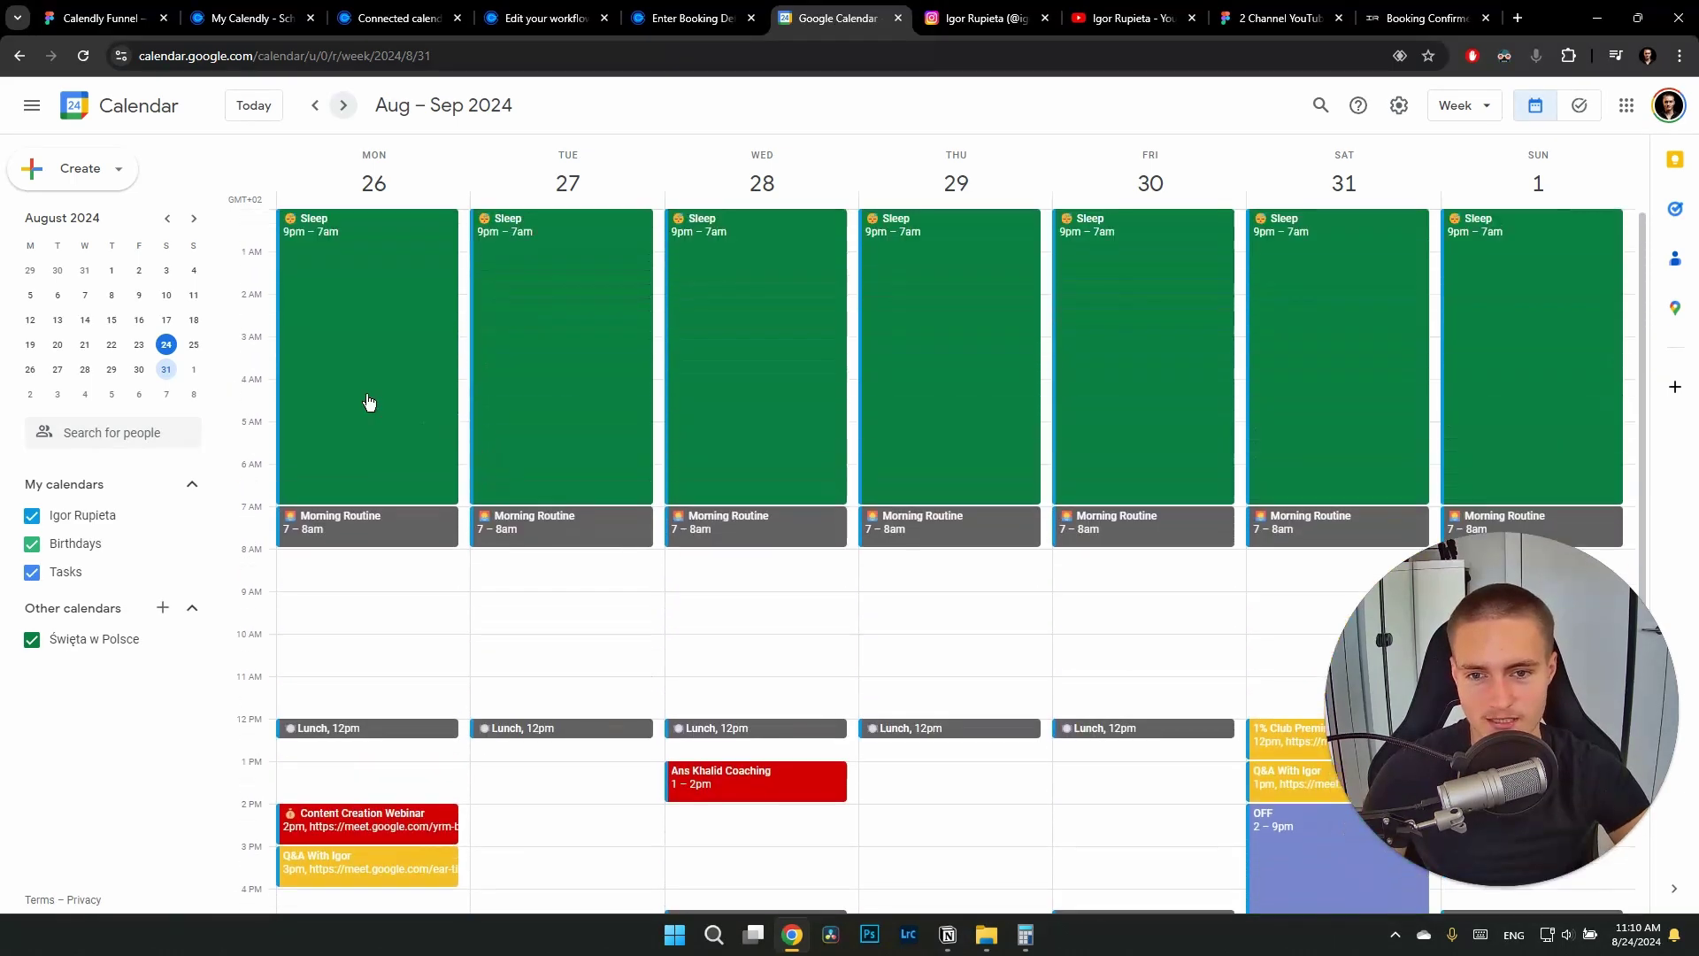
scroll(1434, 412, down, 3)
scroll(1434, 412, down, 2)
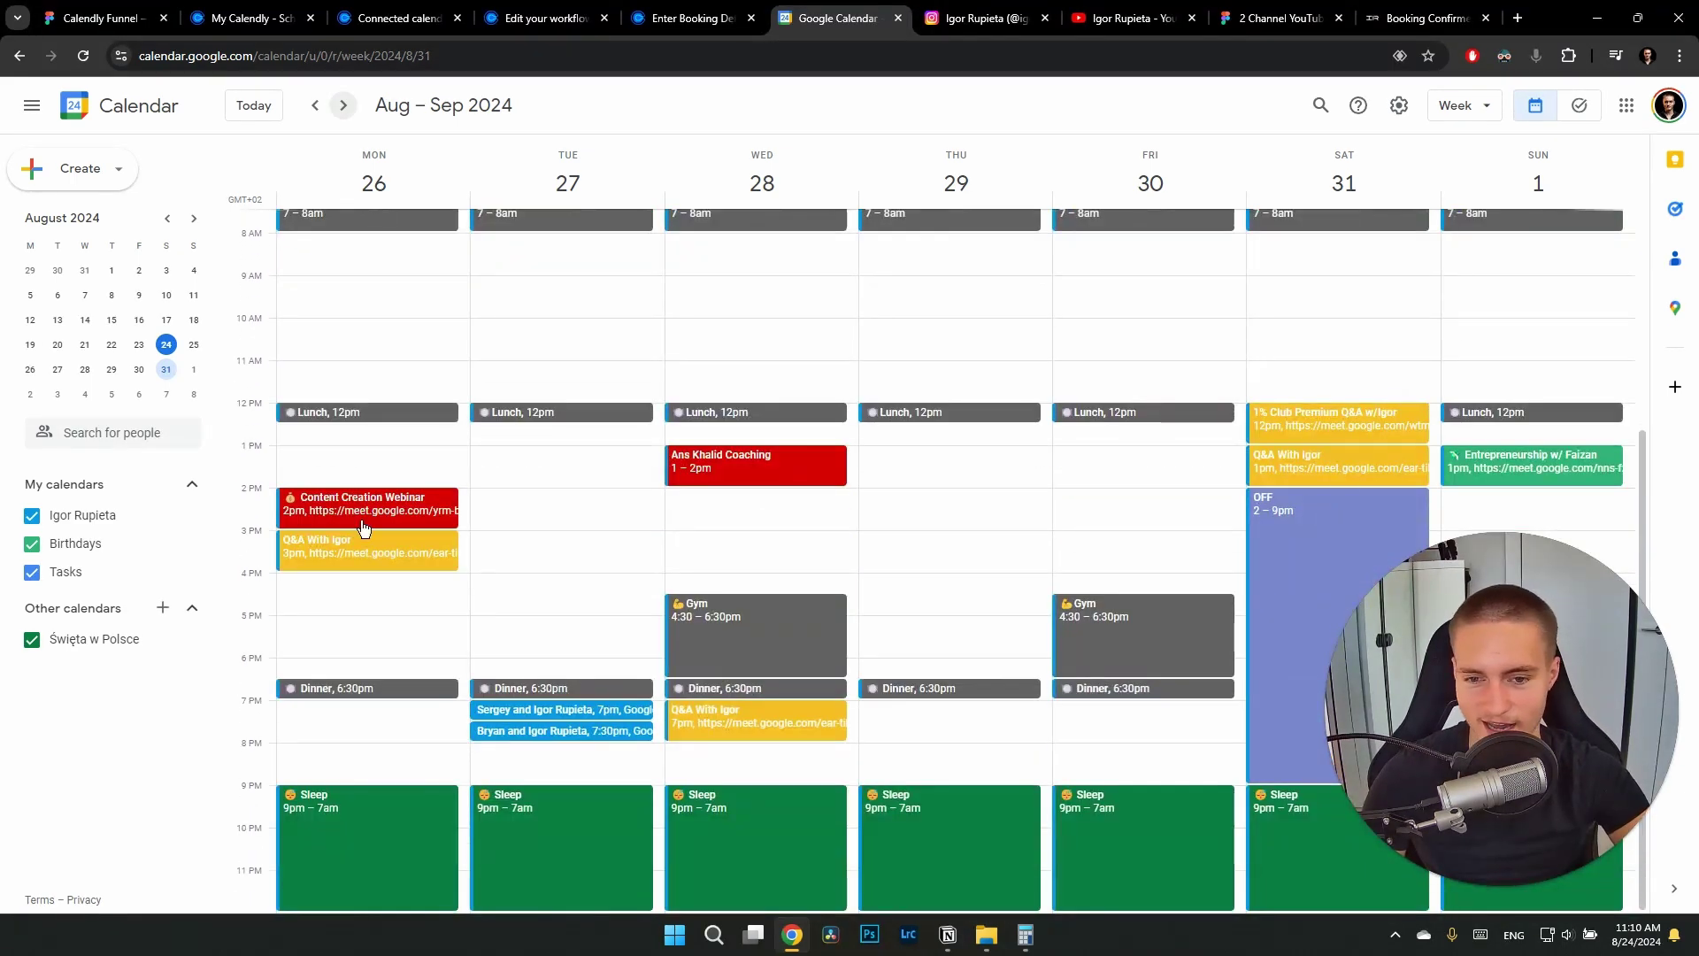
scroll(645, 641, up, 3)
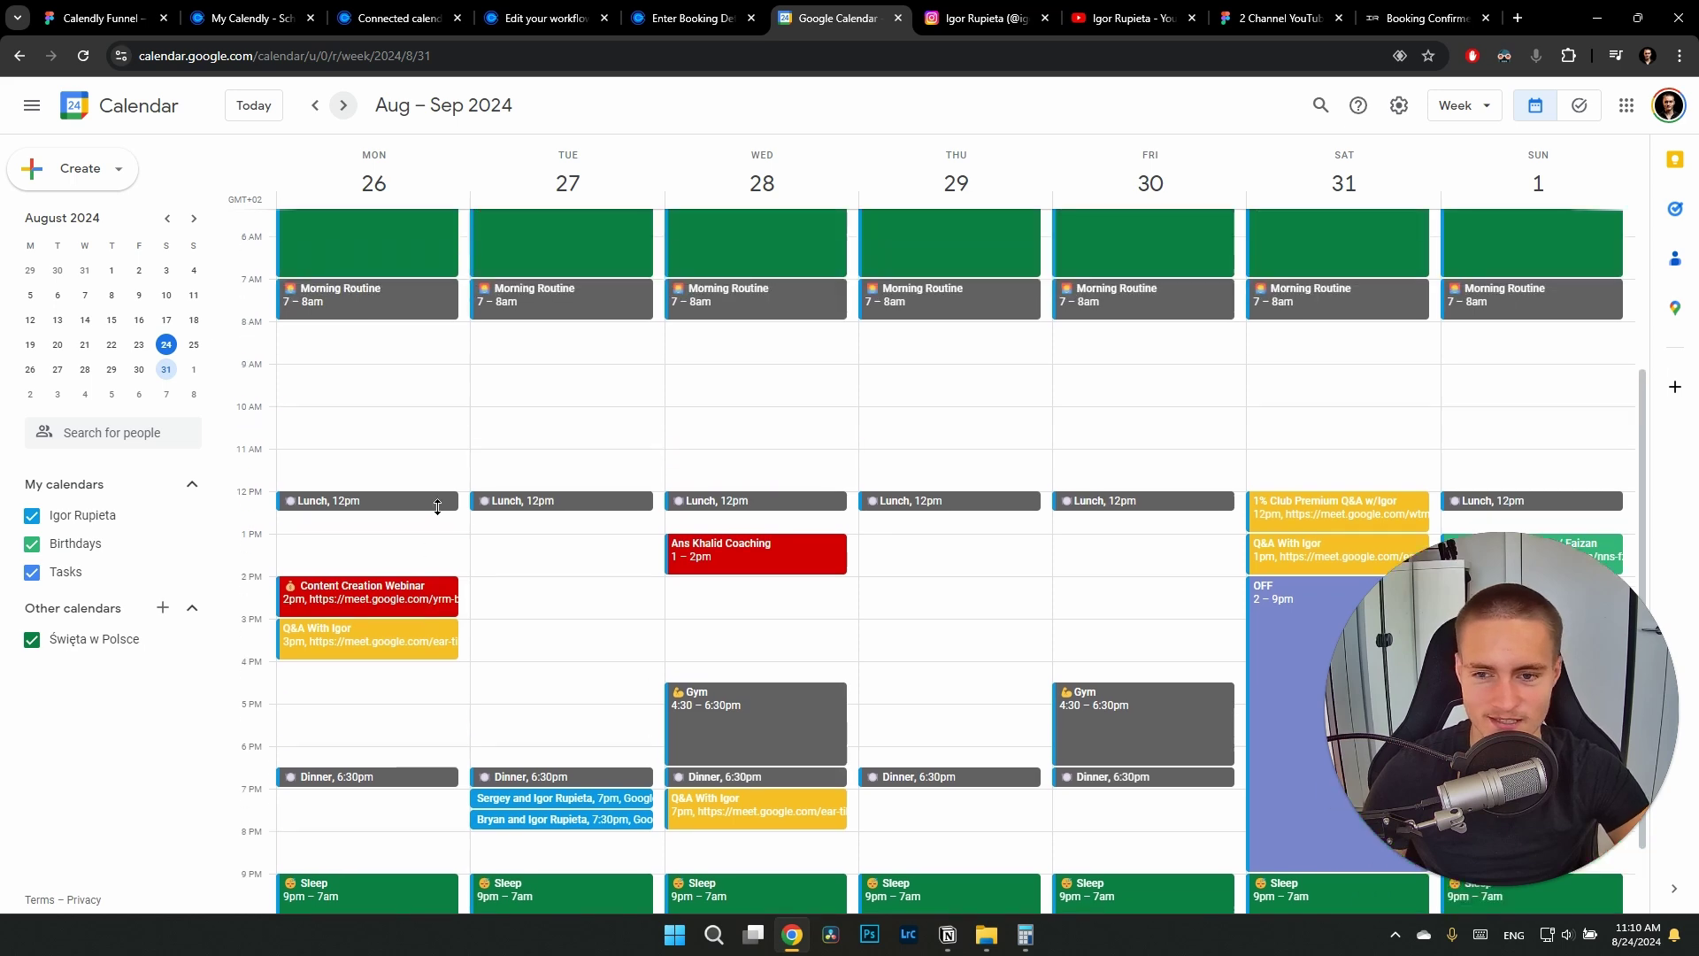
scroll(876, 472, up, 5)
scroll(927, 542, down, 5)
scroll(928, 542, up, 3)
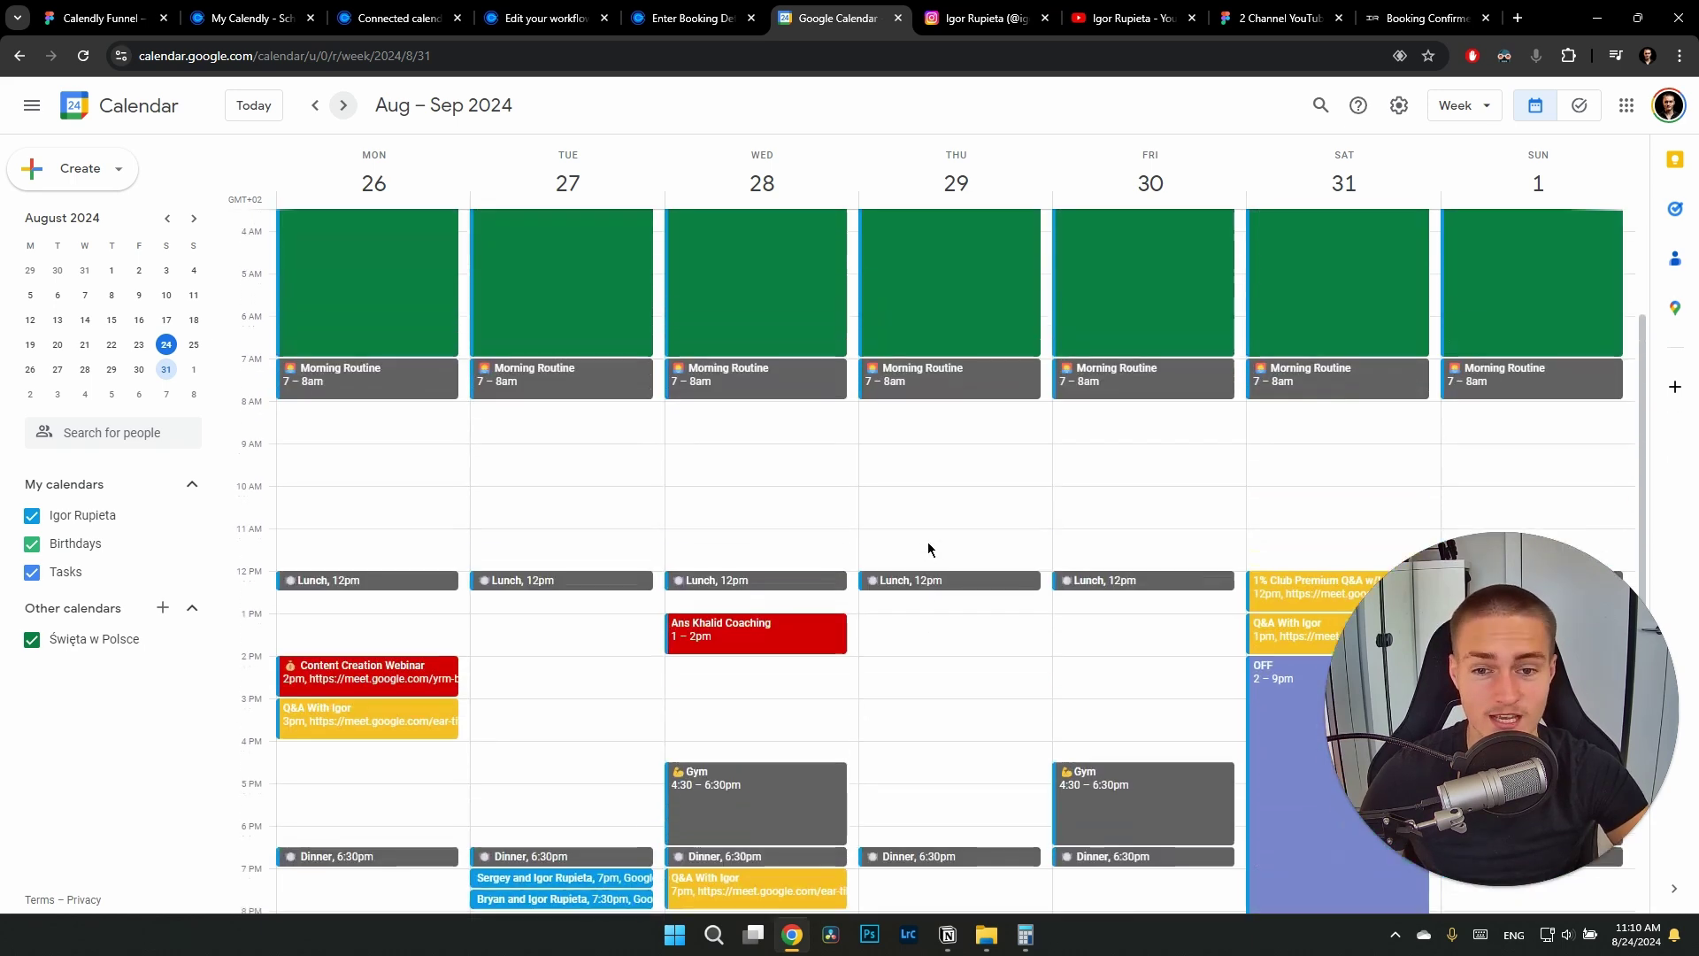
scroll(947, 559, up, 3)
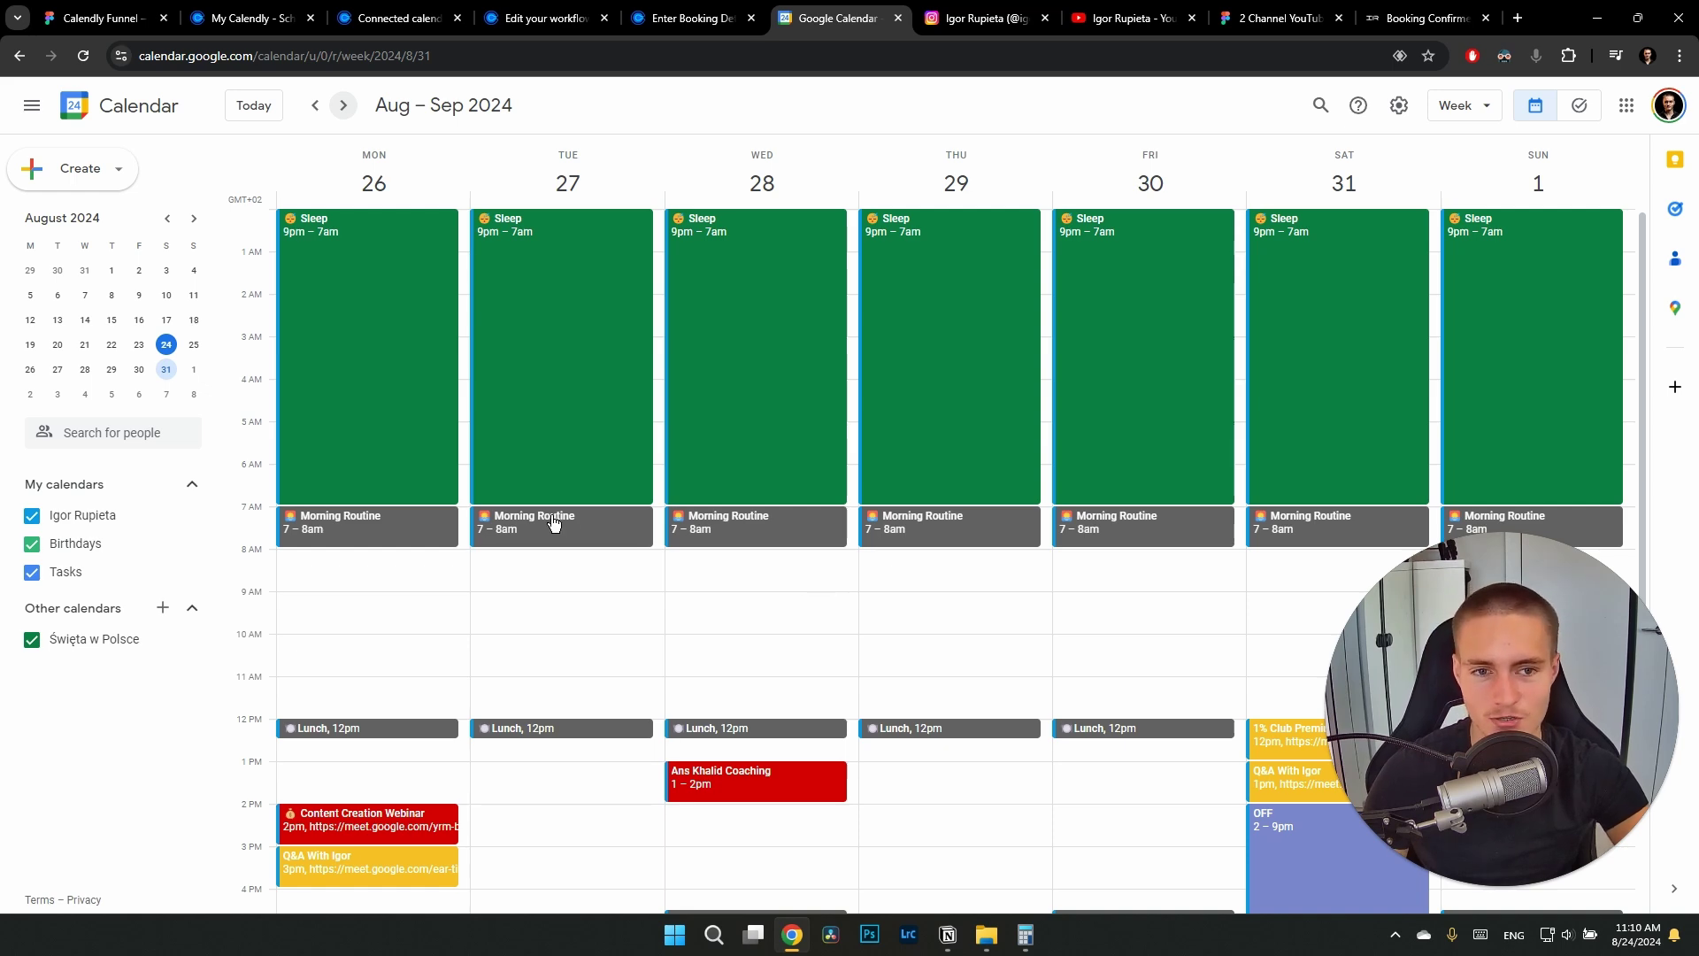
scroll(611, 512, down, 4)
scroll(617, 506, up, 3)
scroll(618, 505, down, 1)
scroll(619, 501, up, 2)
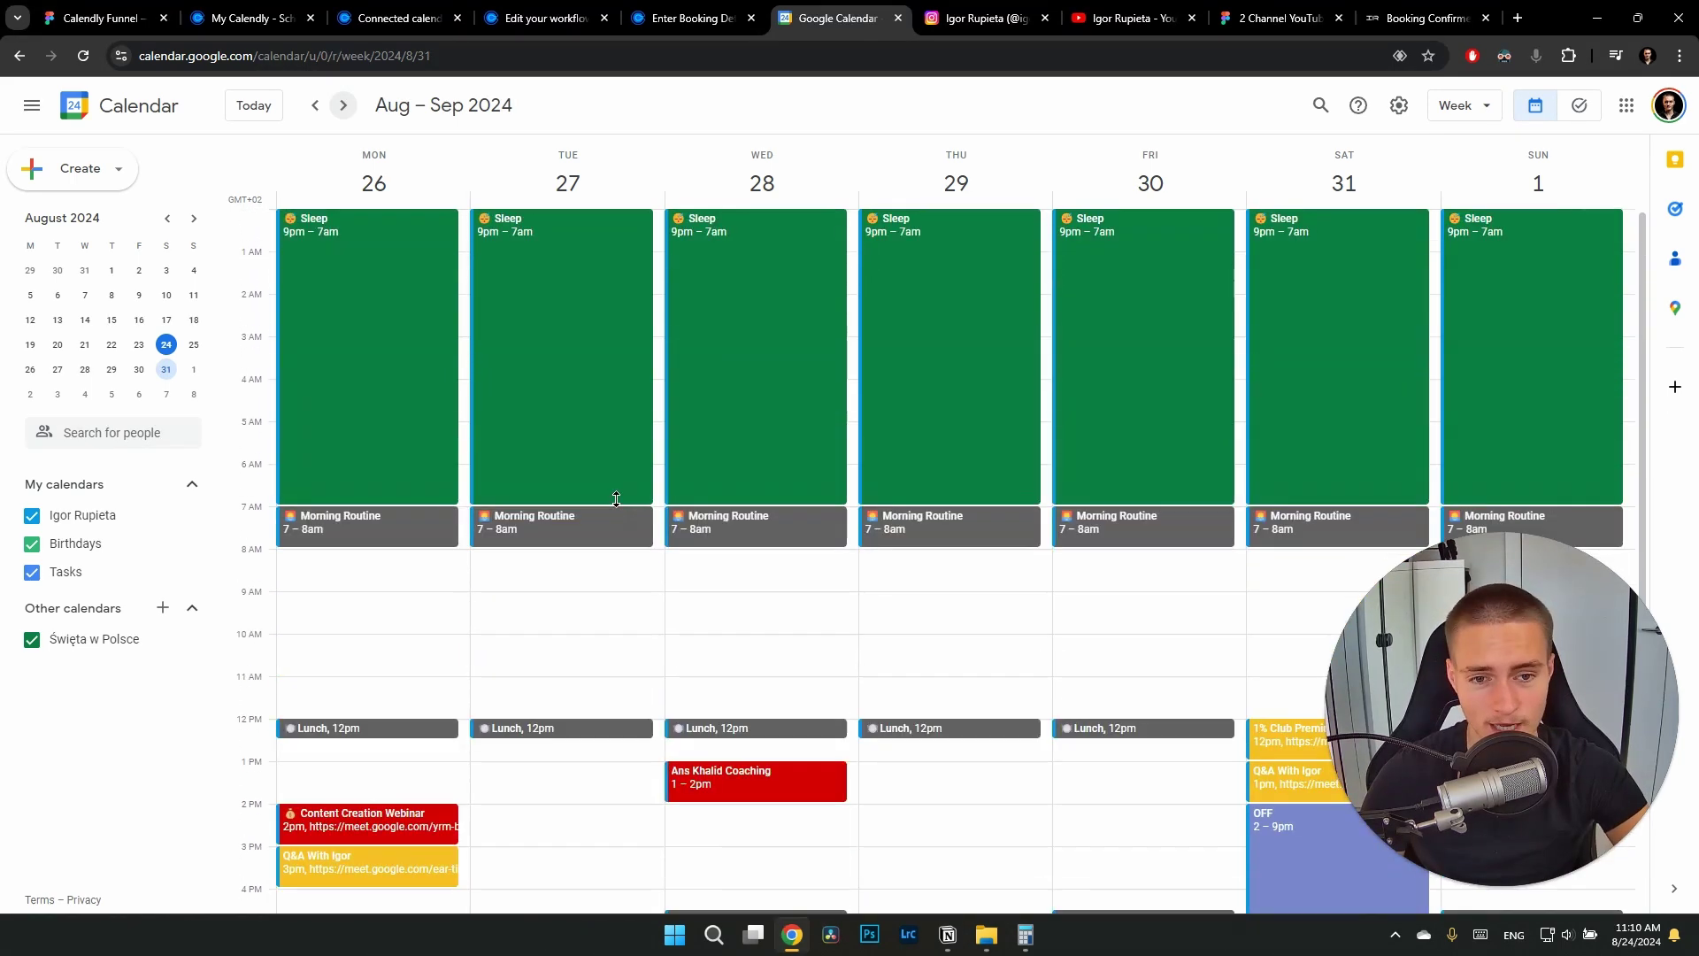
scroll(601, 515, down, 1)
scroll(531, 487, up, 1)
scroll(354, 354, up, 1)
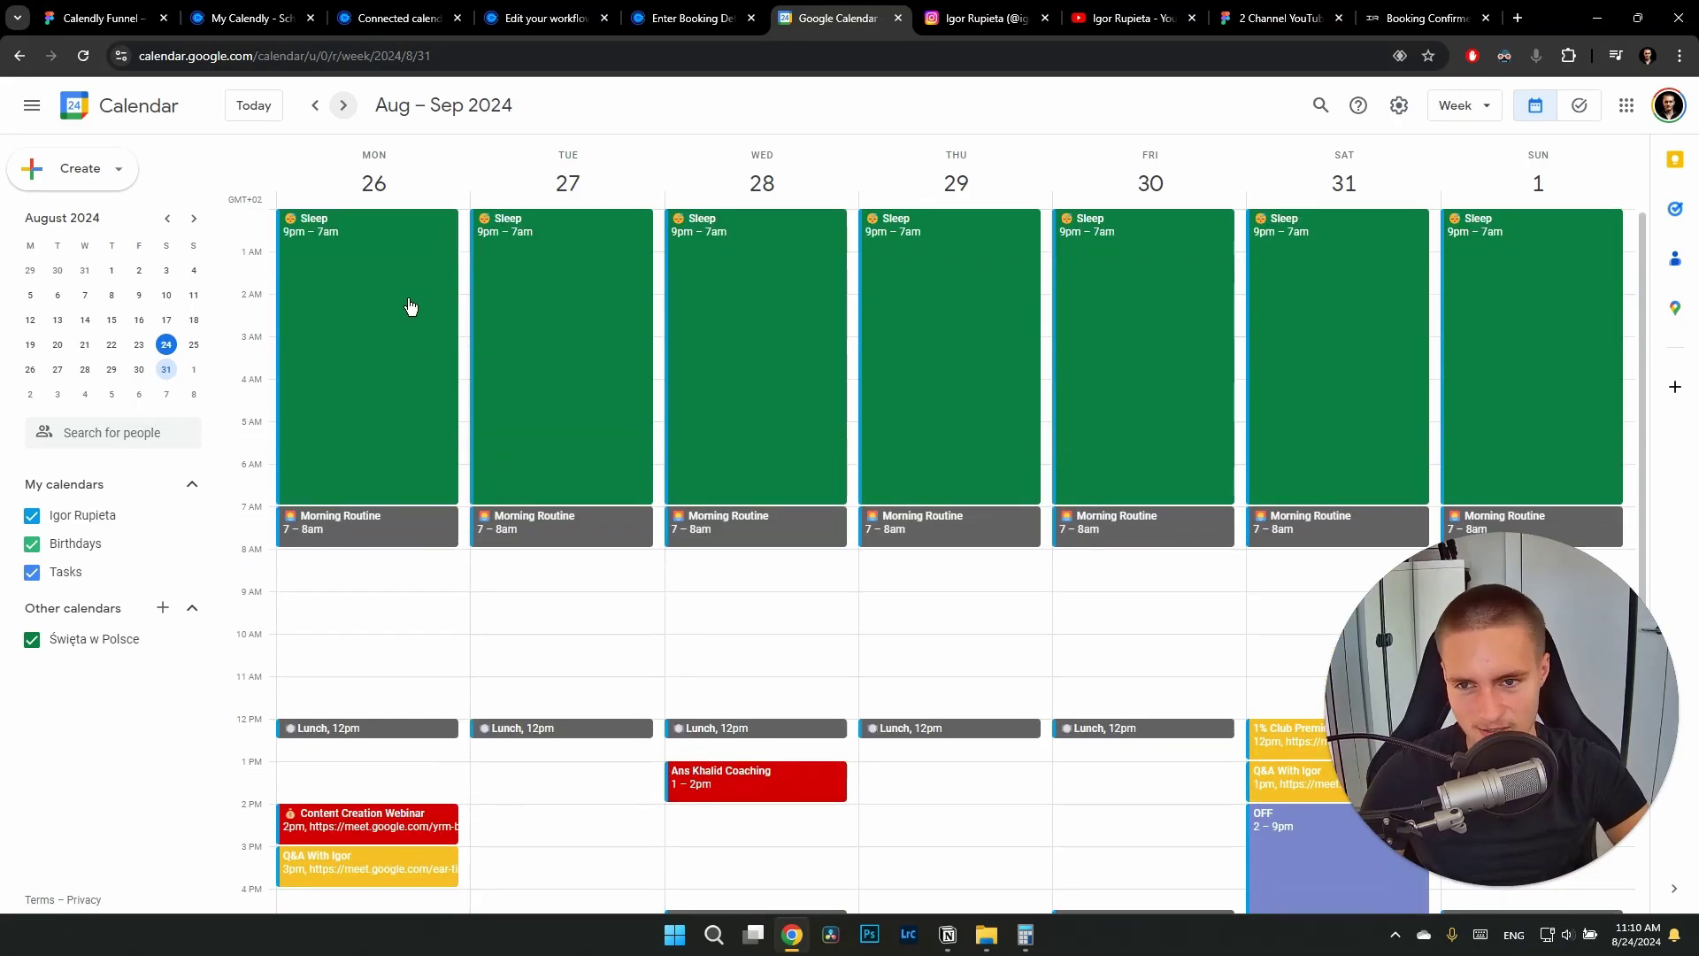
scroll(410, 304, down, 3)
scroll(620, 549, down, 1)
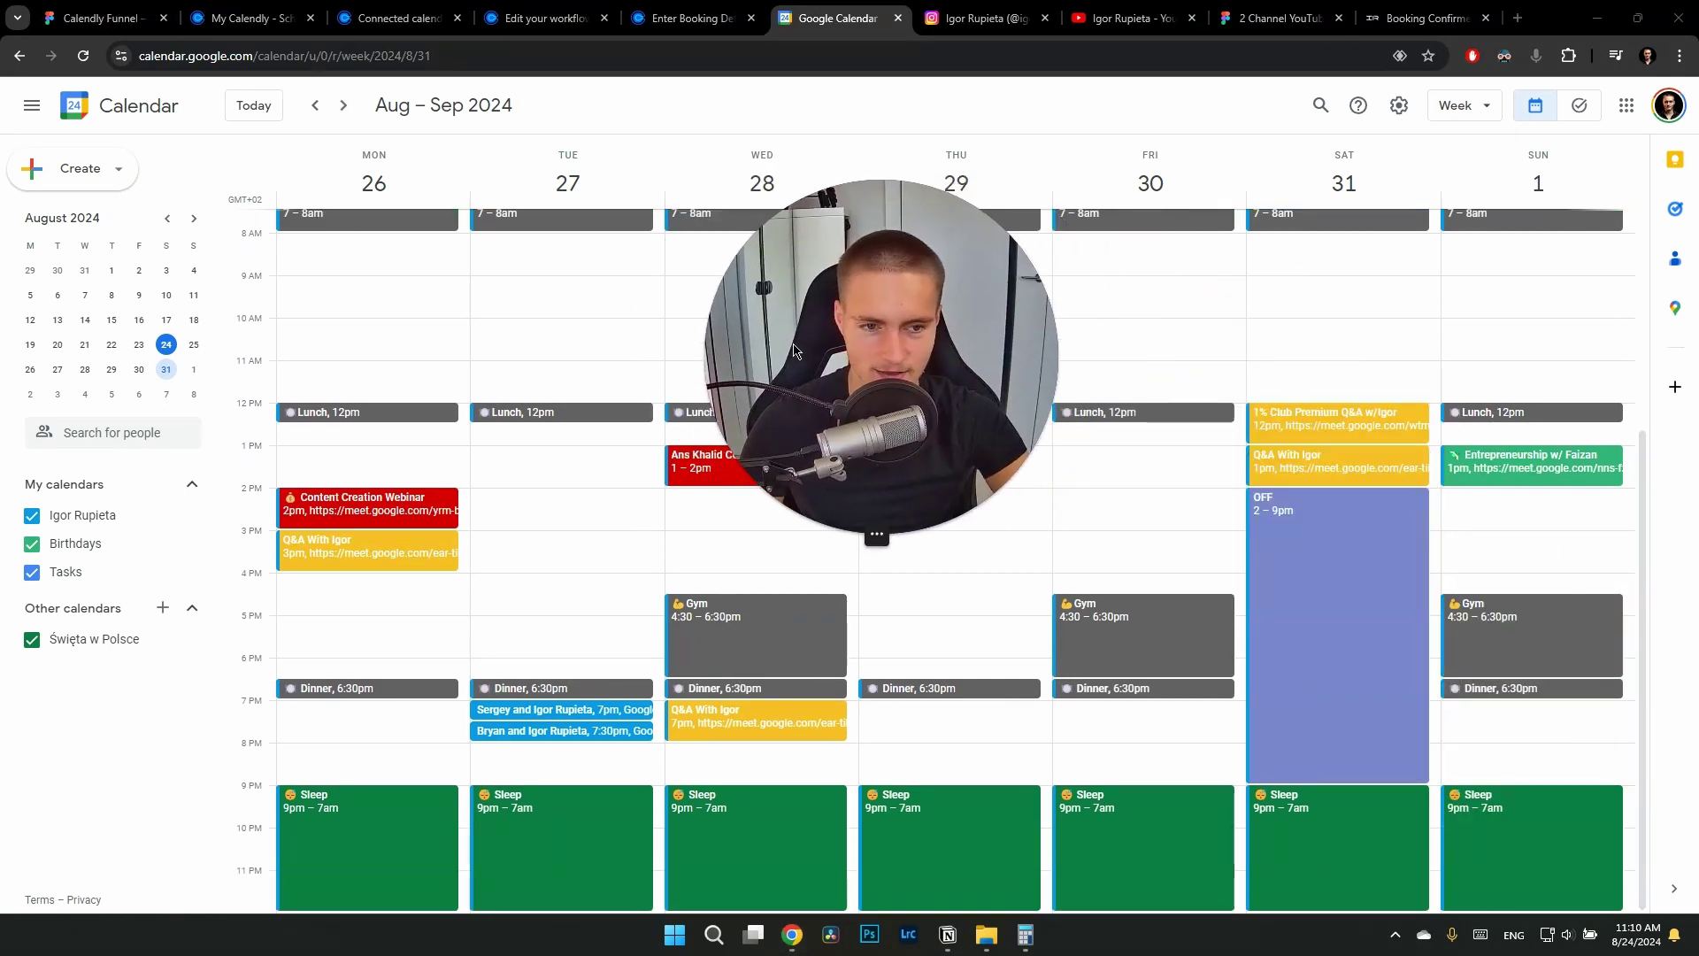
scroll(1452, 474, up, 2)
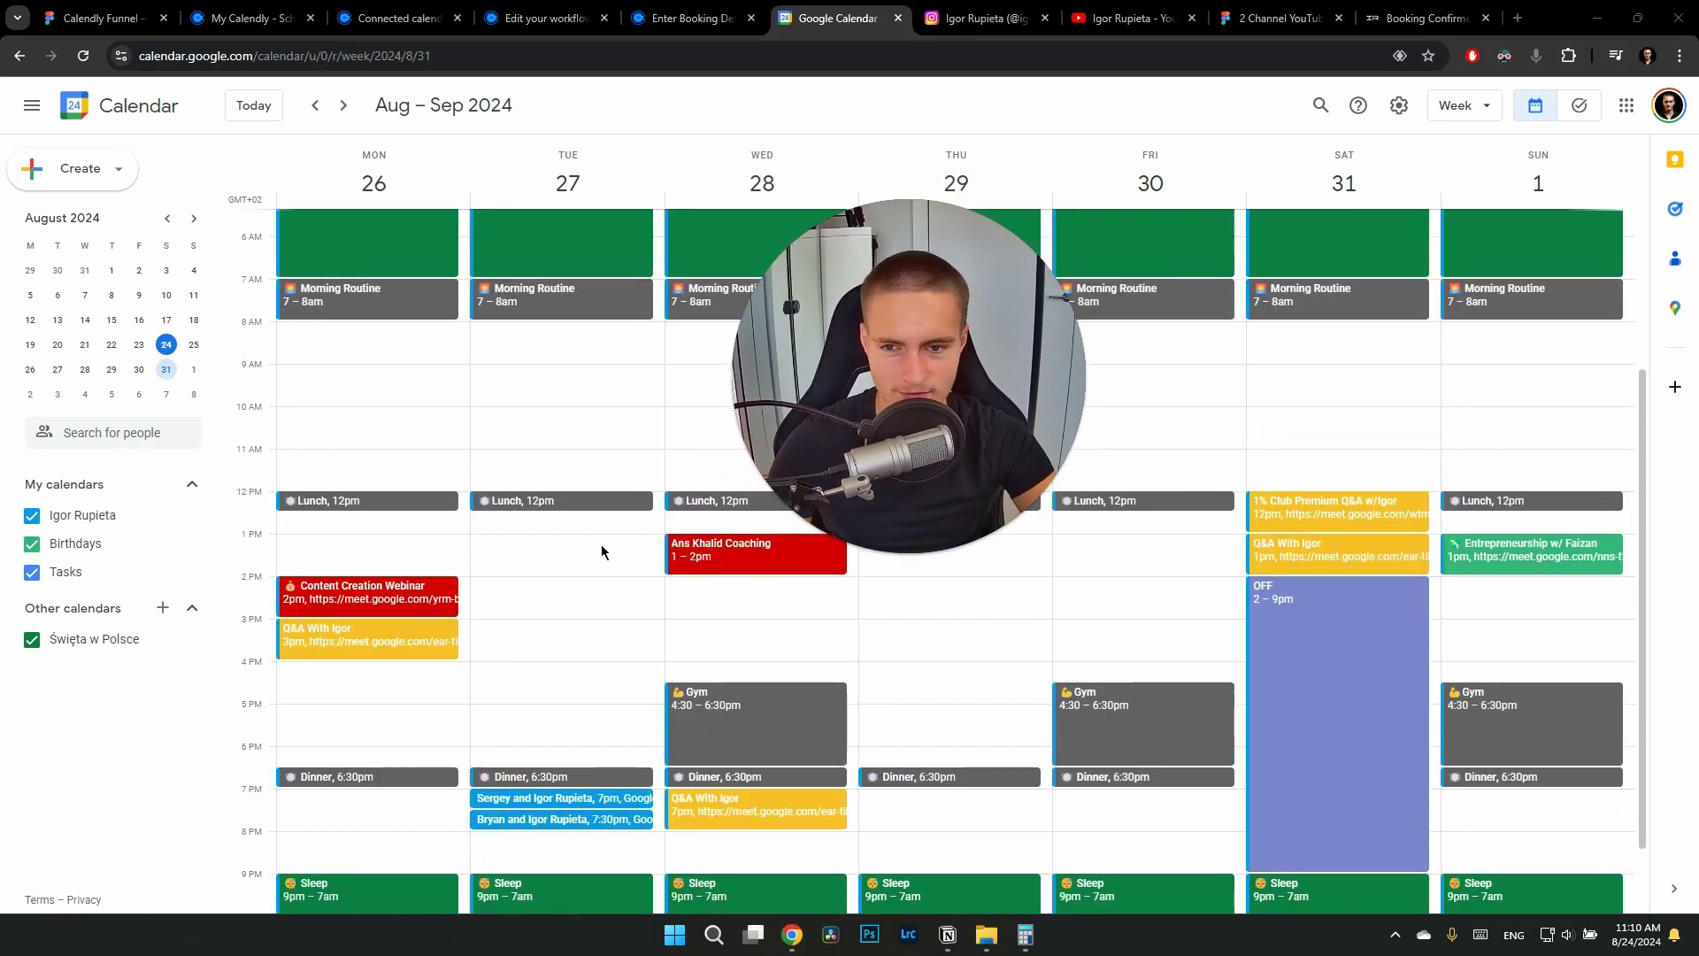
scroll(401, 294, down, 2)
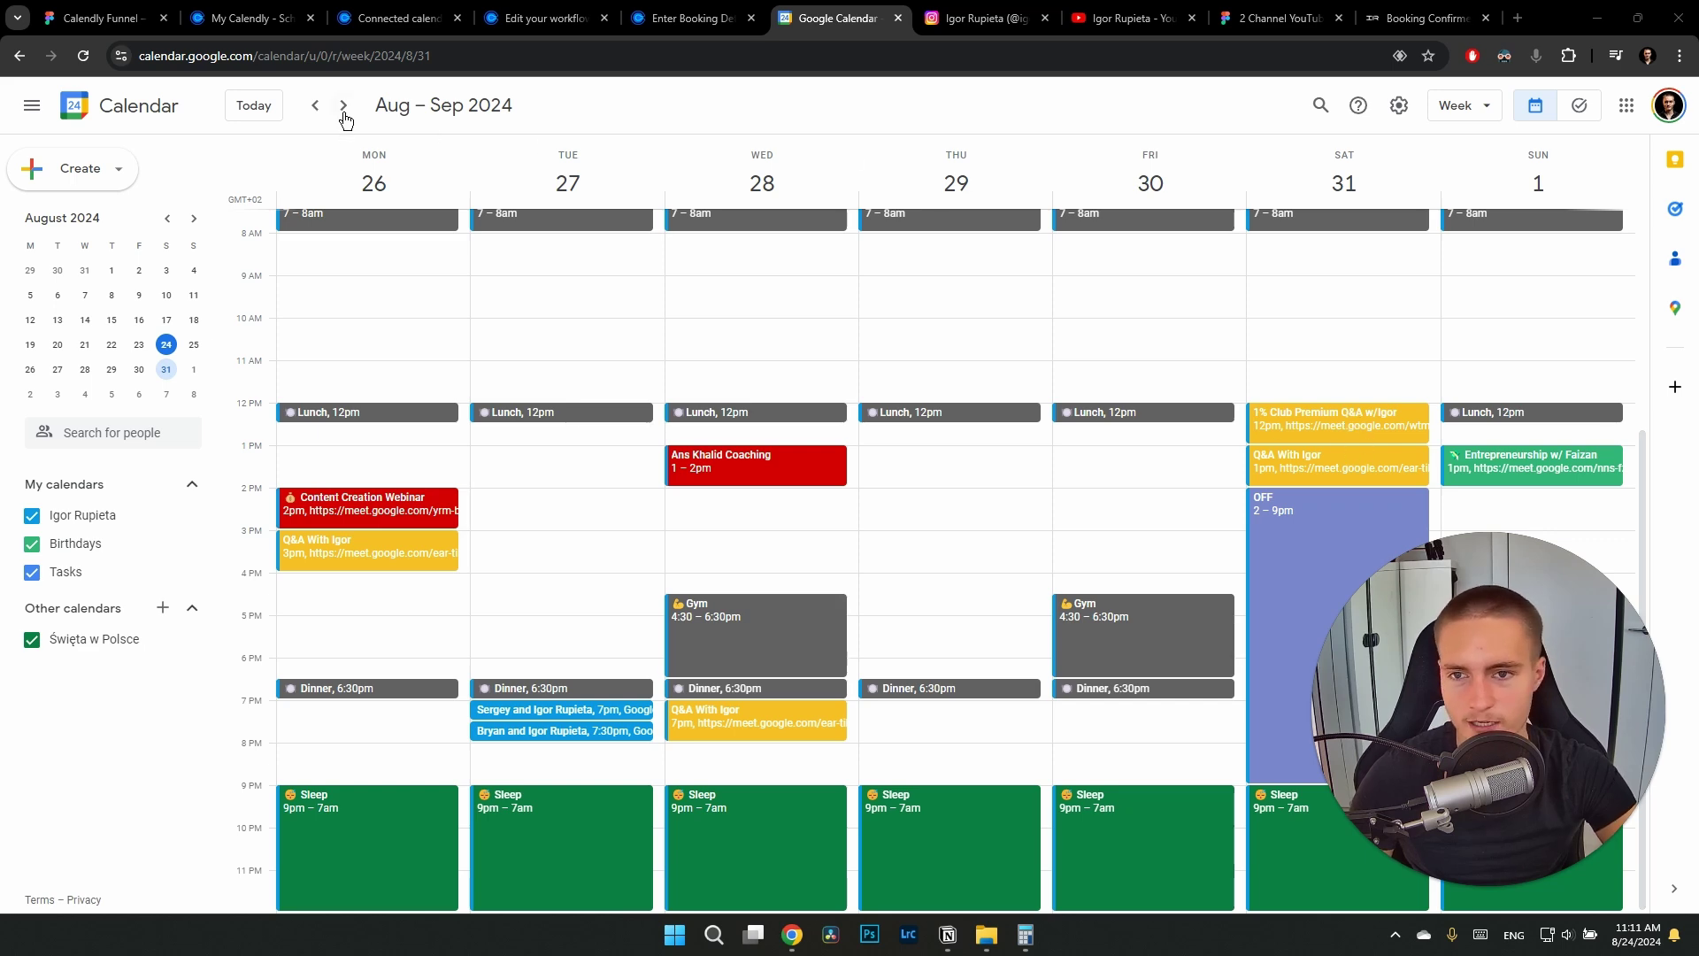
Check the week of September 2 to 8, return to the week of August 26 and look over its daytime hours
click(344, 106)
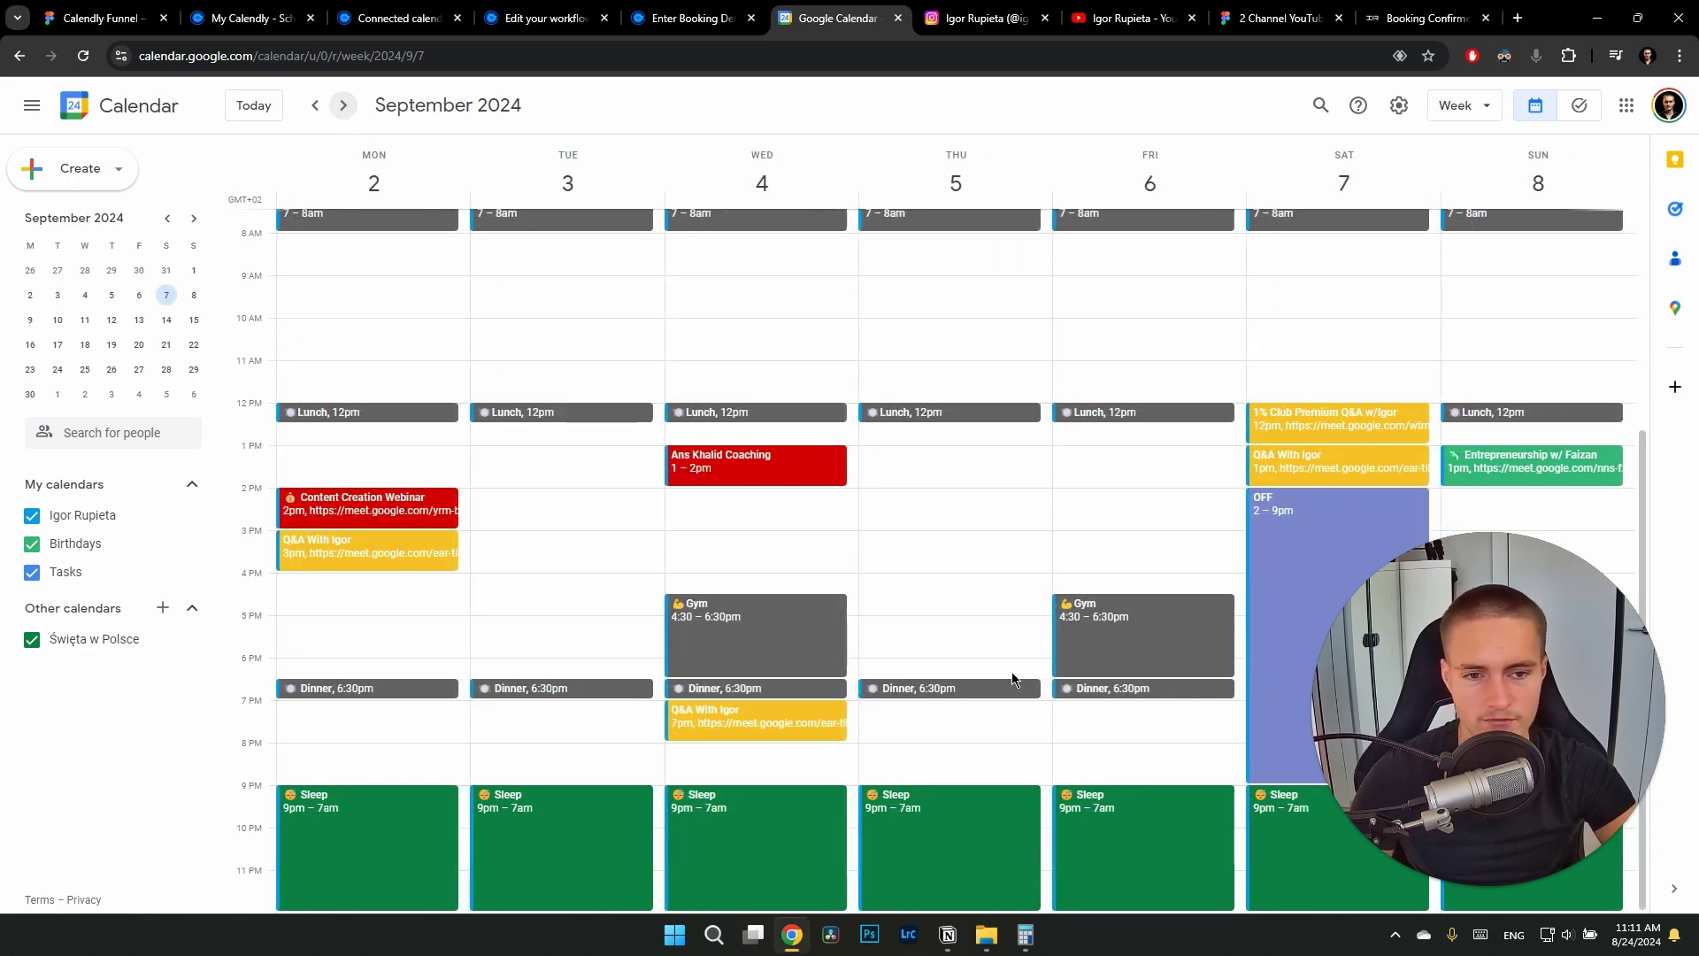
click(315, 106)
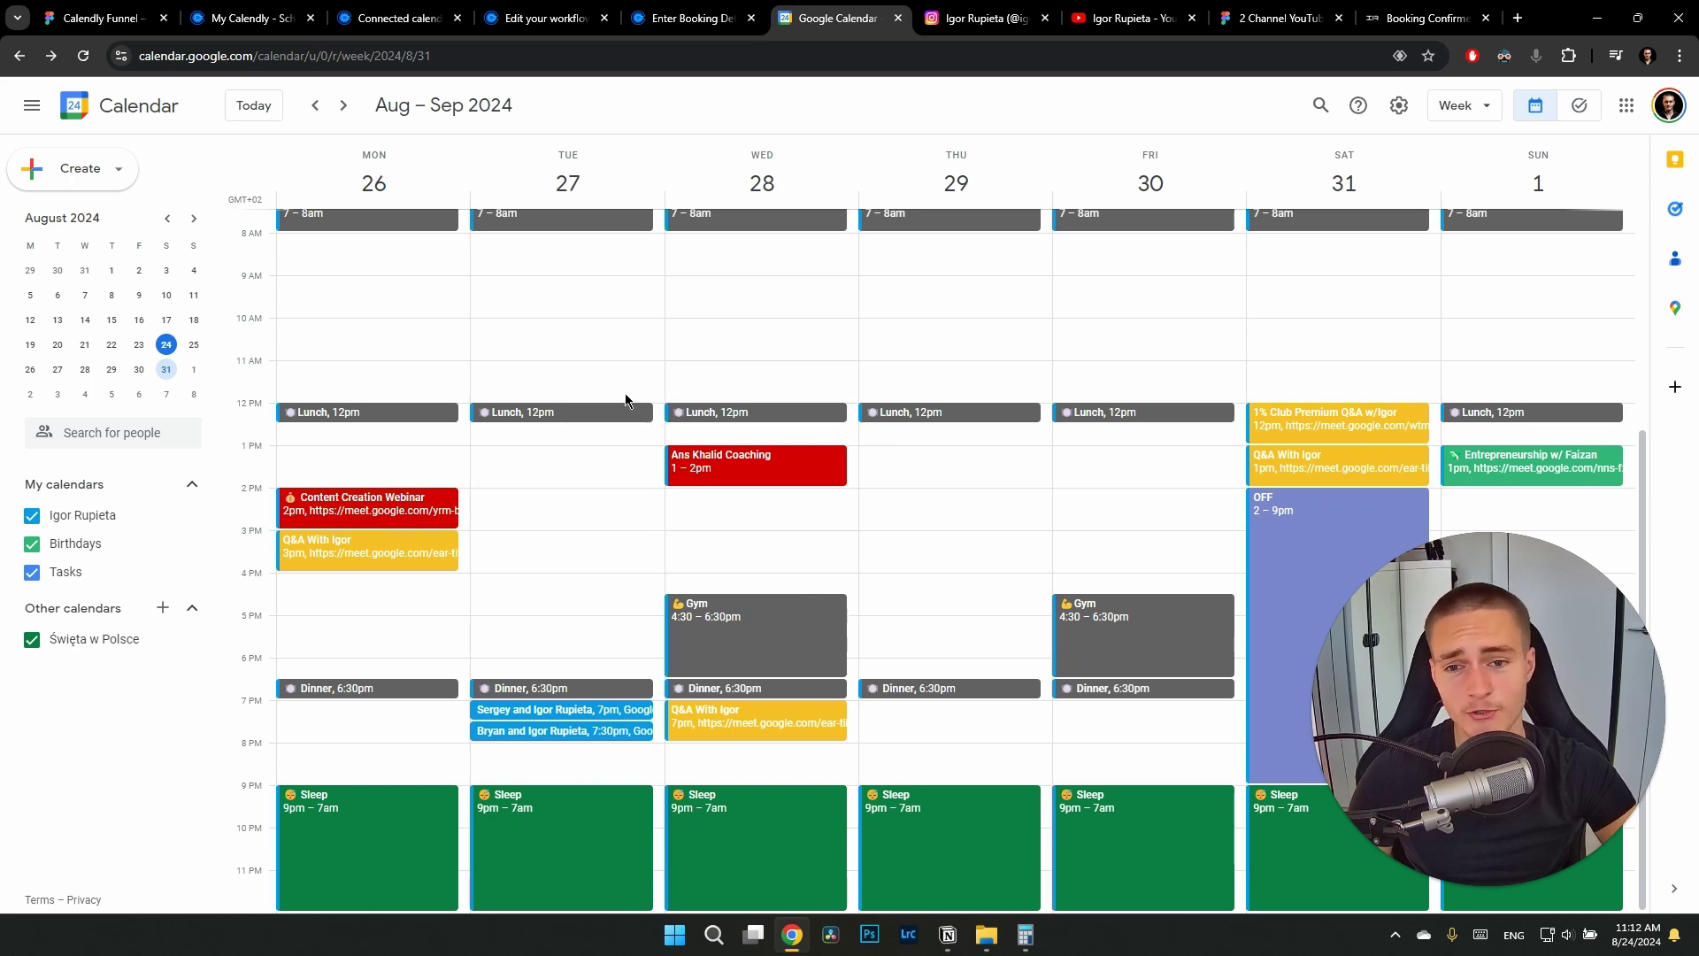
scroll(762, 527, up, 2)
scroll(800, 516, down, 2)
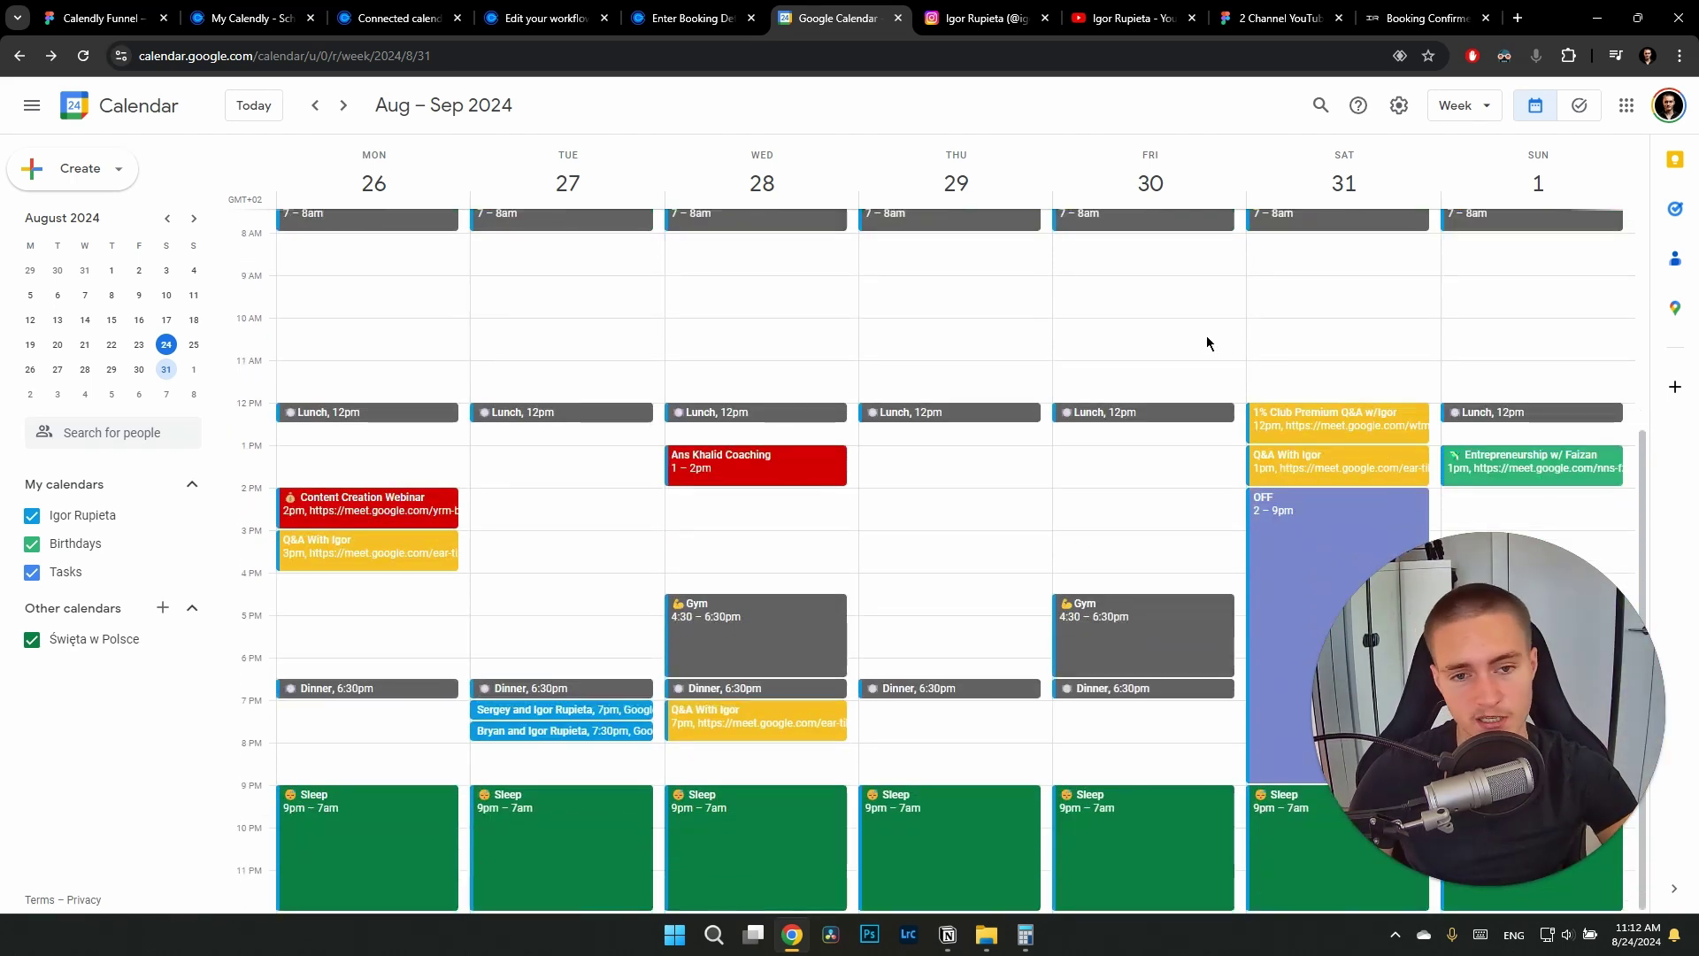
scroll(484, 402, up, 2)
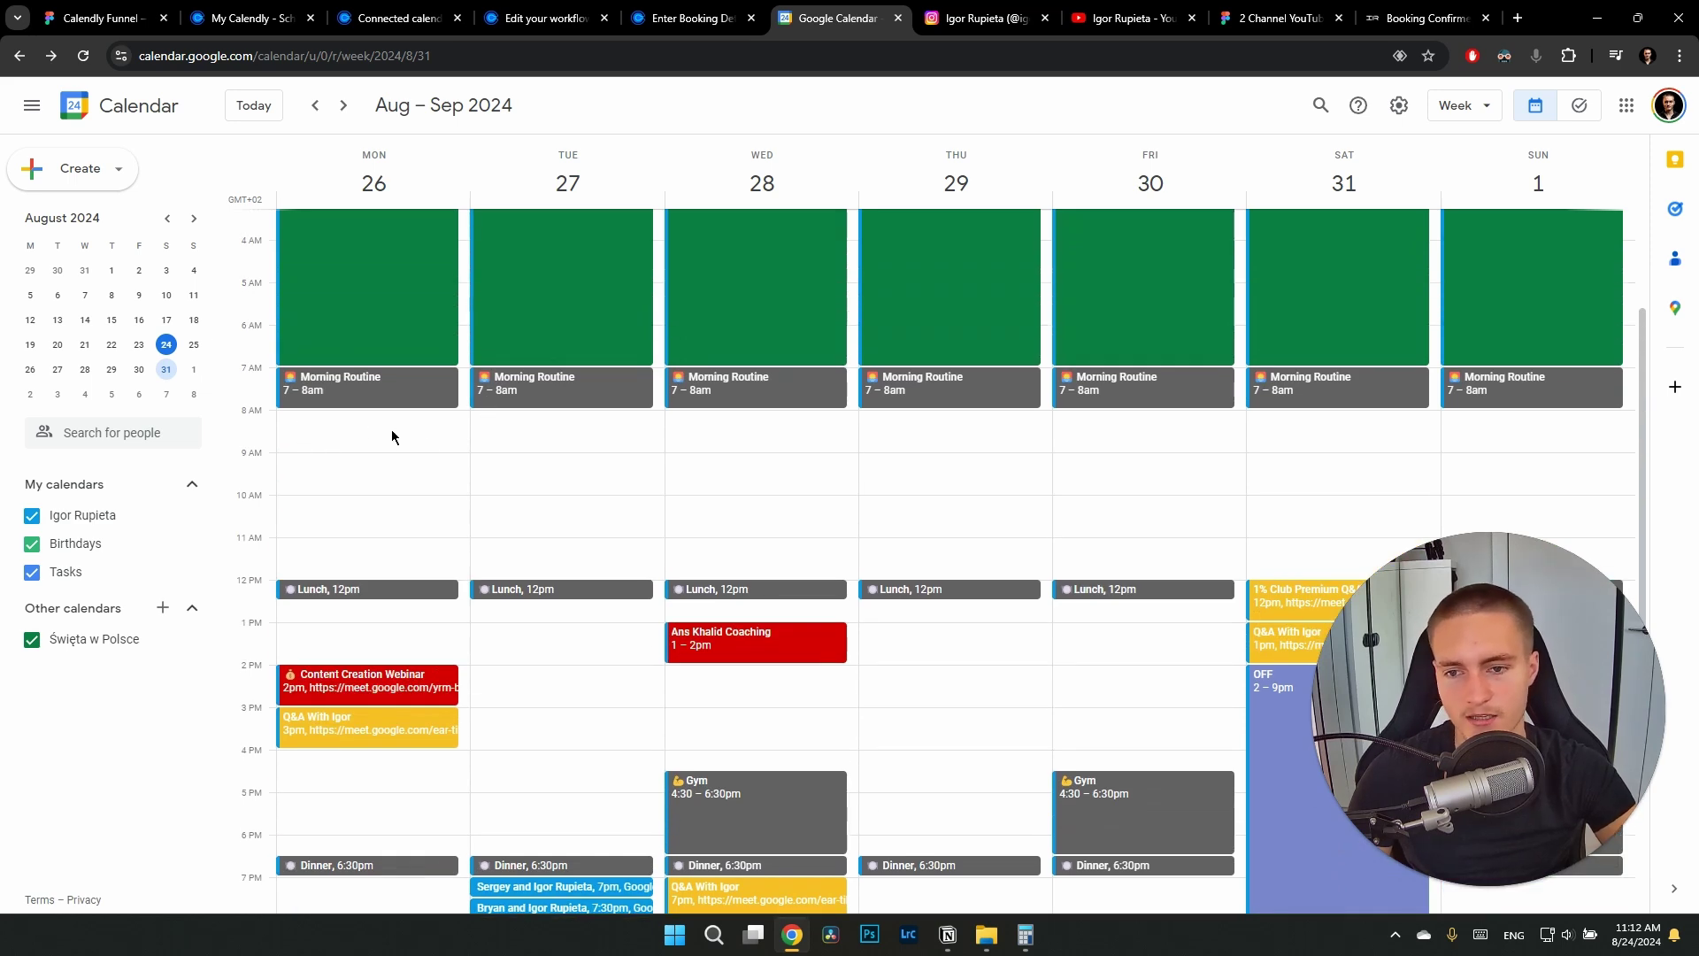
scroll(501, 480, down, 2)
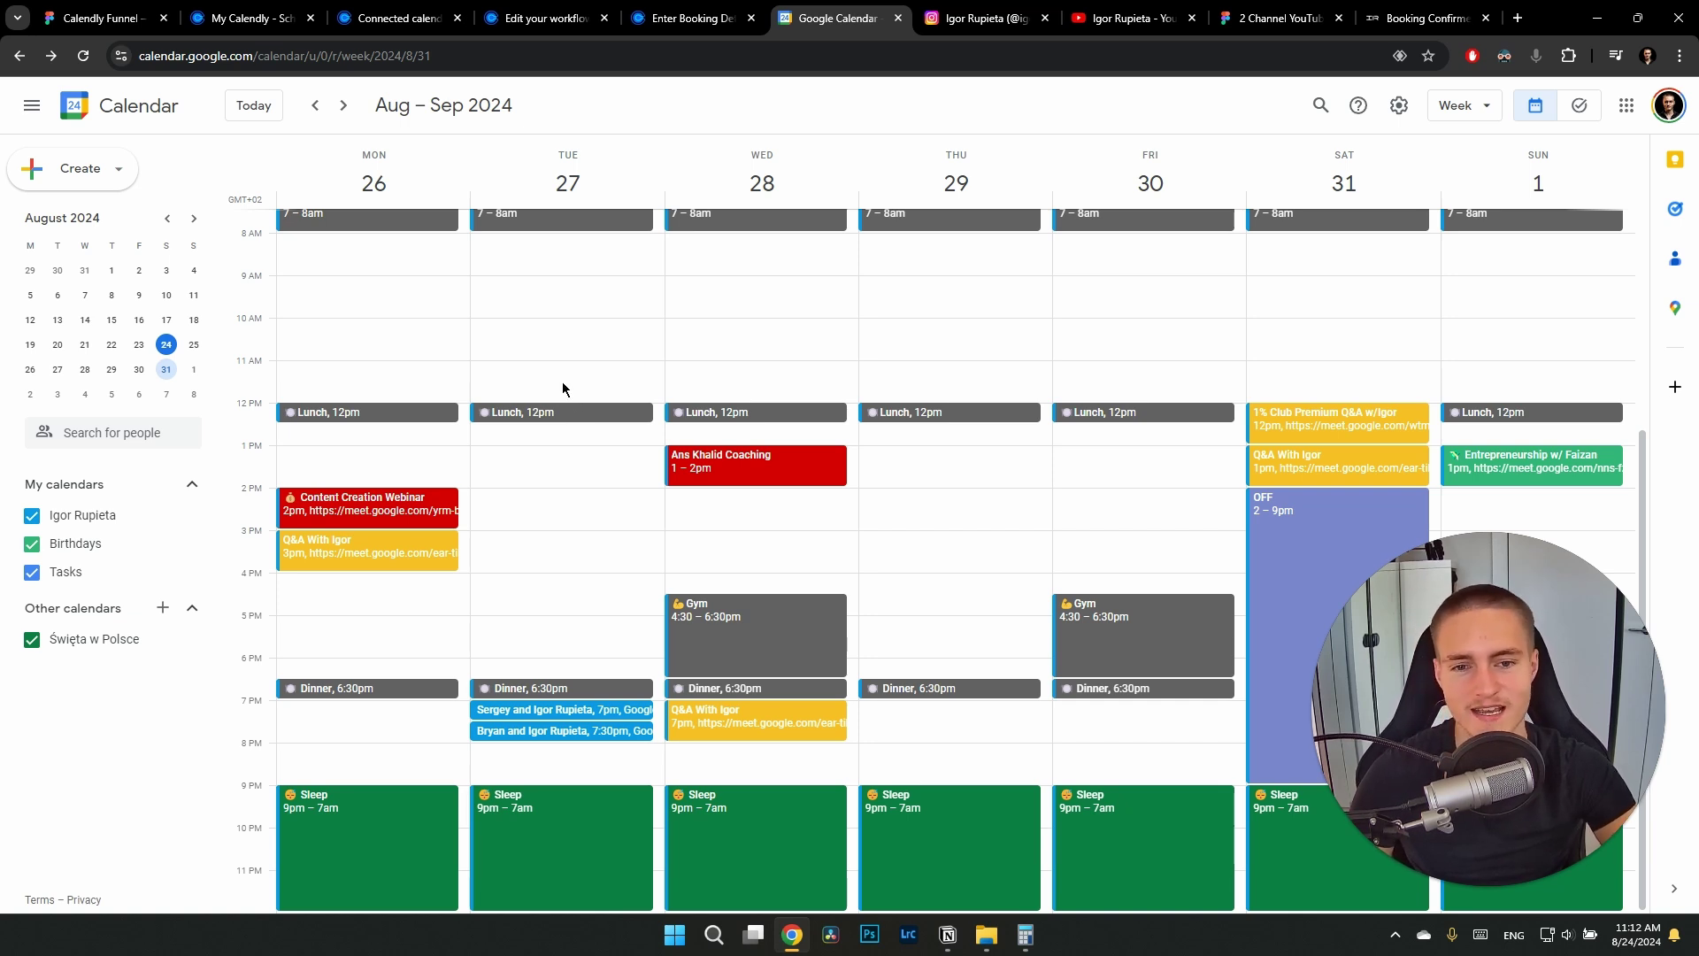
Start an 8:45–10am event on Tuesday, August 27 and discard it, and view the details of that day's Dinner event
drag(484, 284, 656, 310)
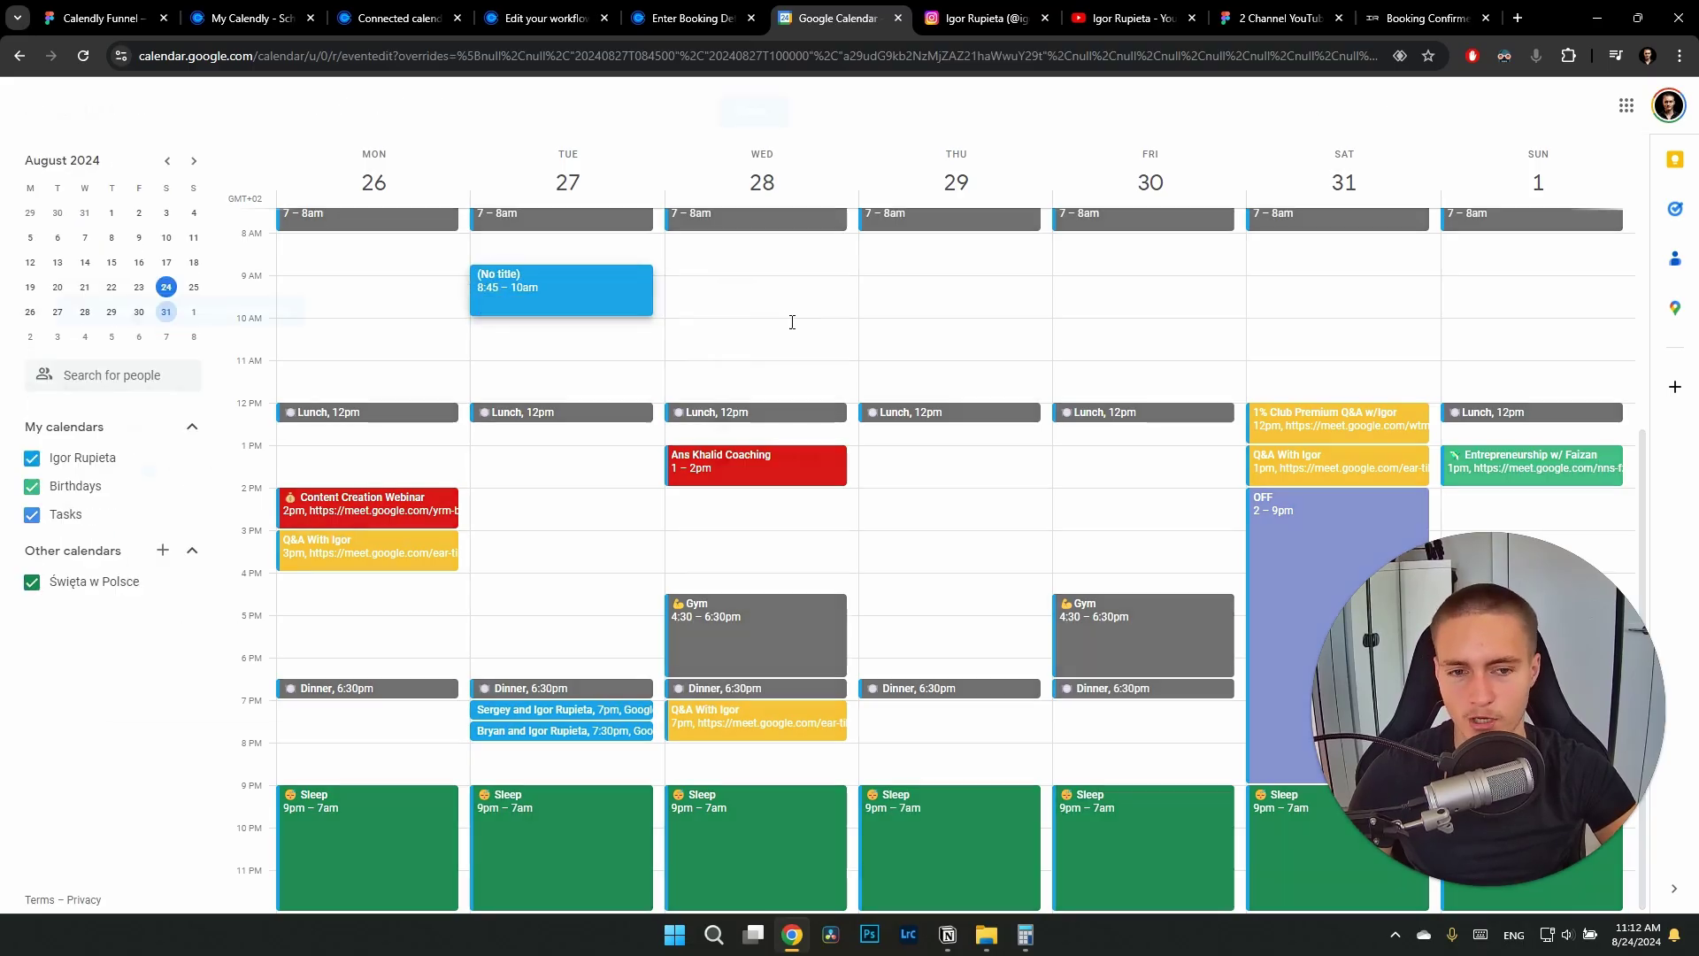
click(31, 116)
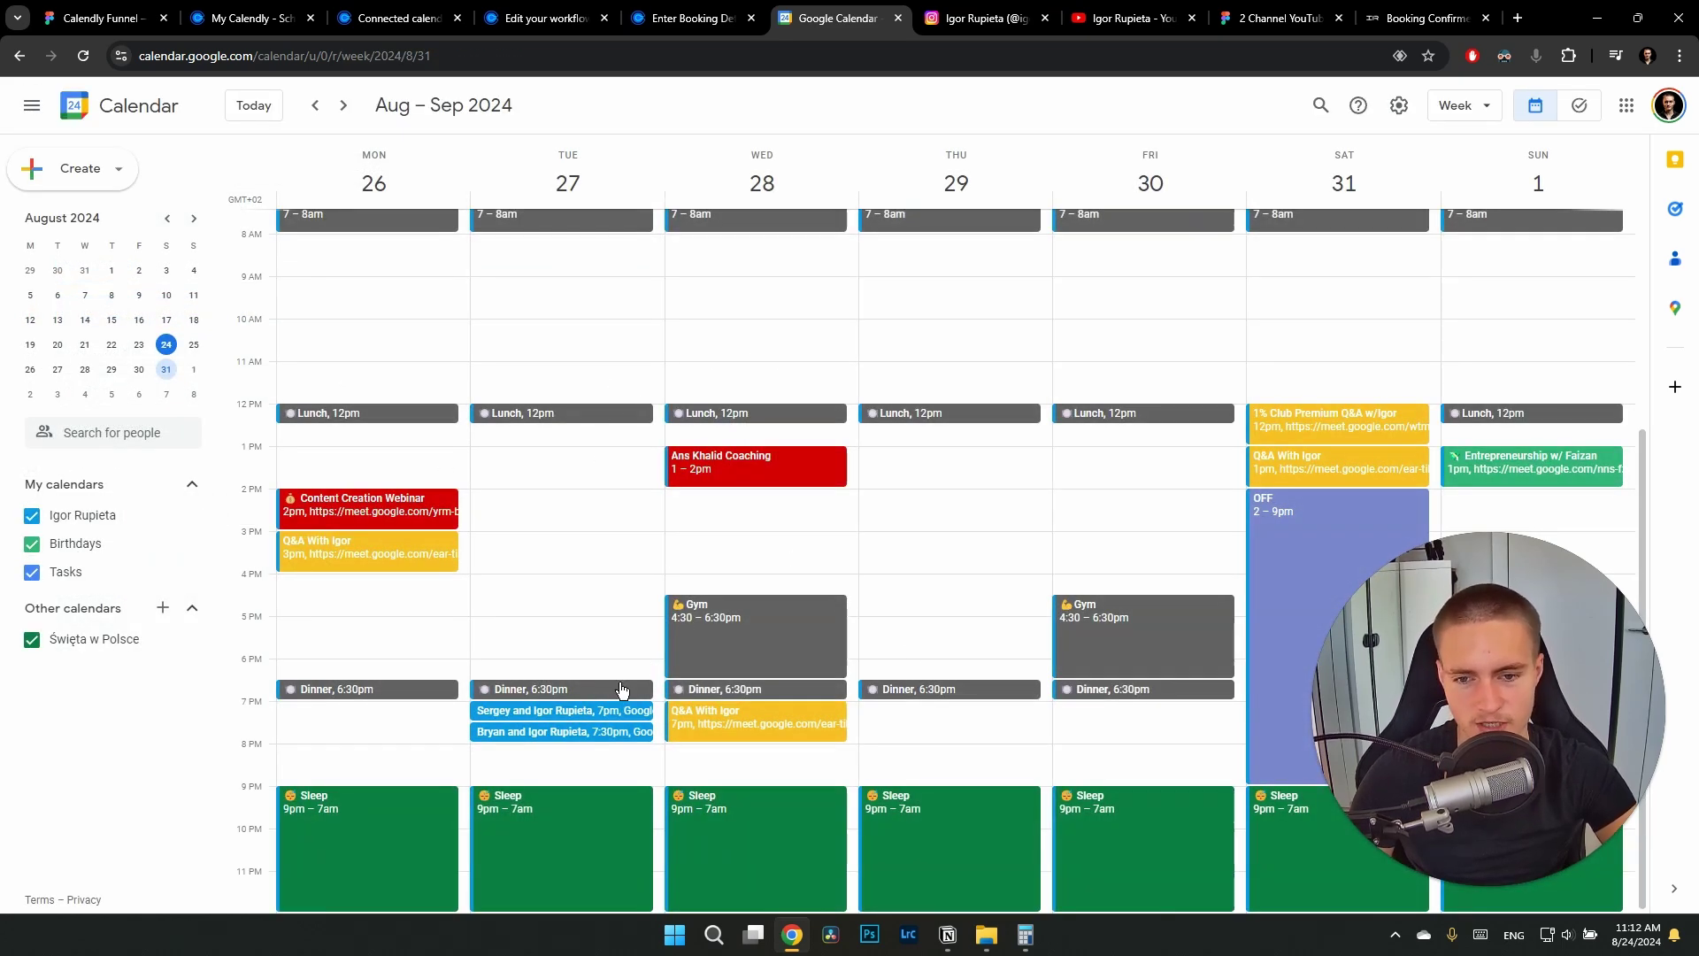
click(637, 689)
click(290, 383)
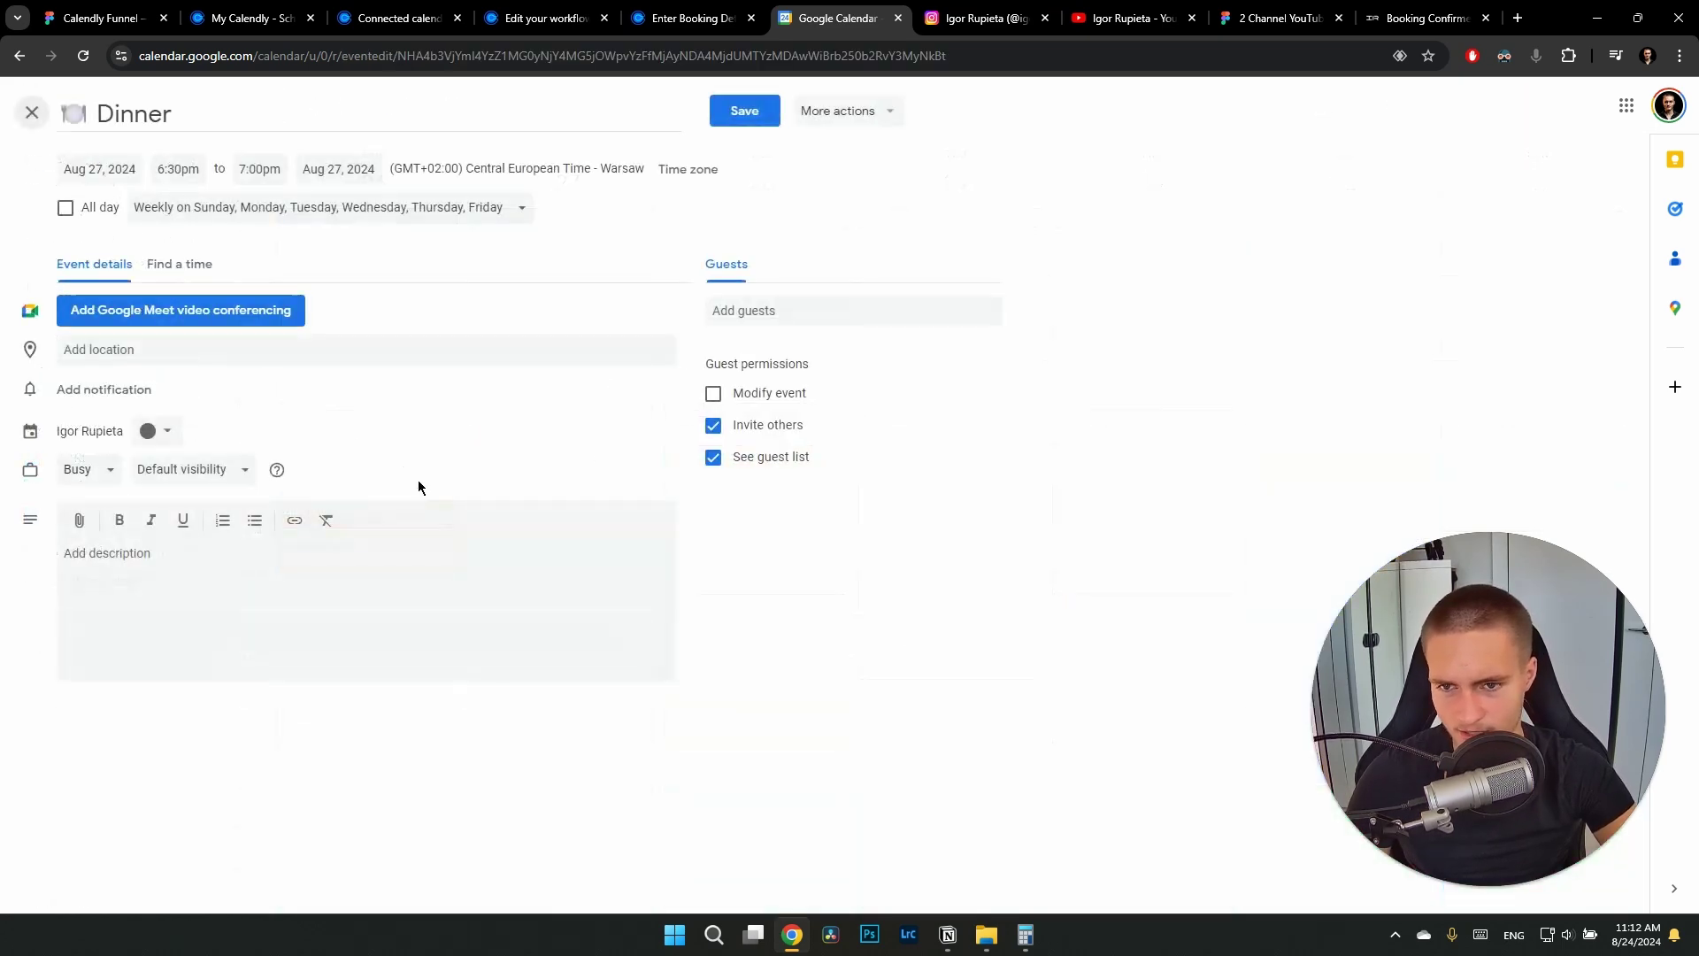
key(Escape)
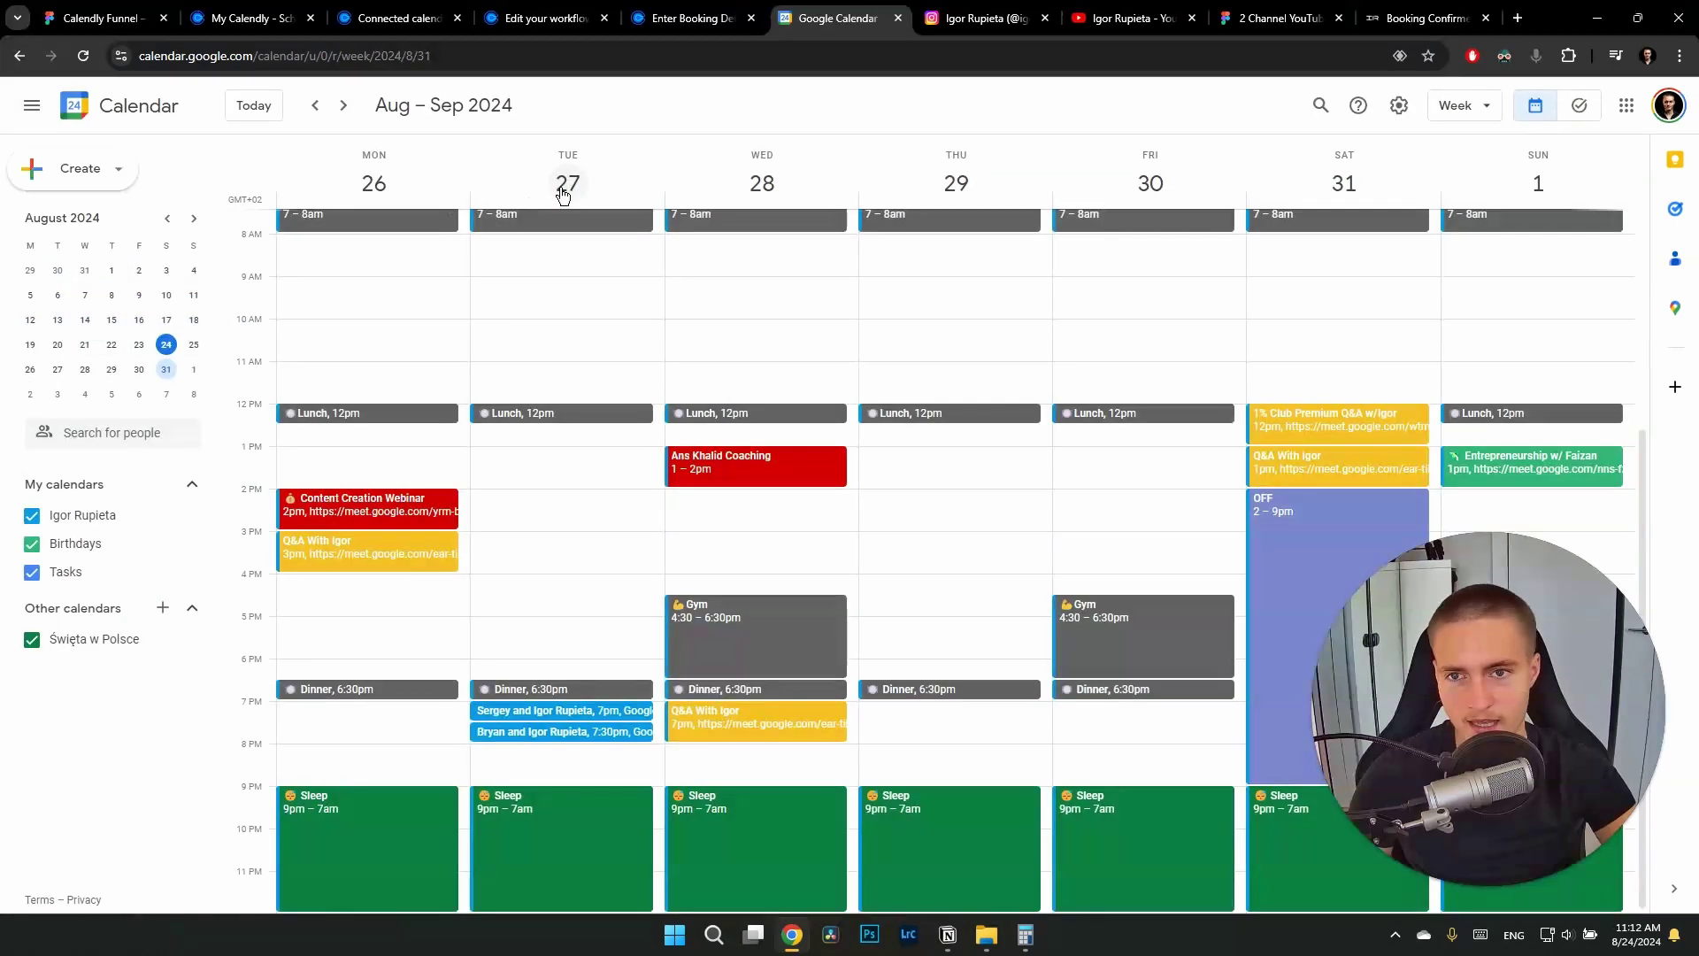
View the details of the OFF event on Saturday, August 31, and look over that week's blocked and free hours
scroll(672, 424, up, 3)
scroll(705, 475, down, 3)
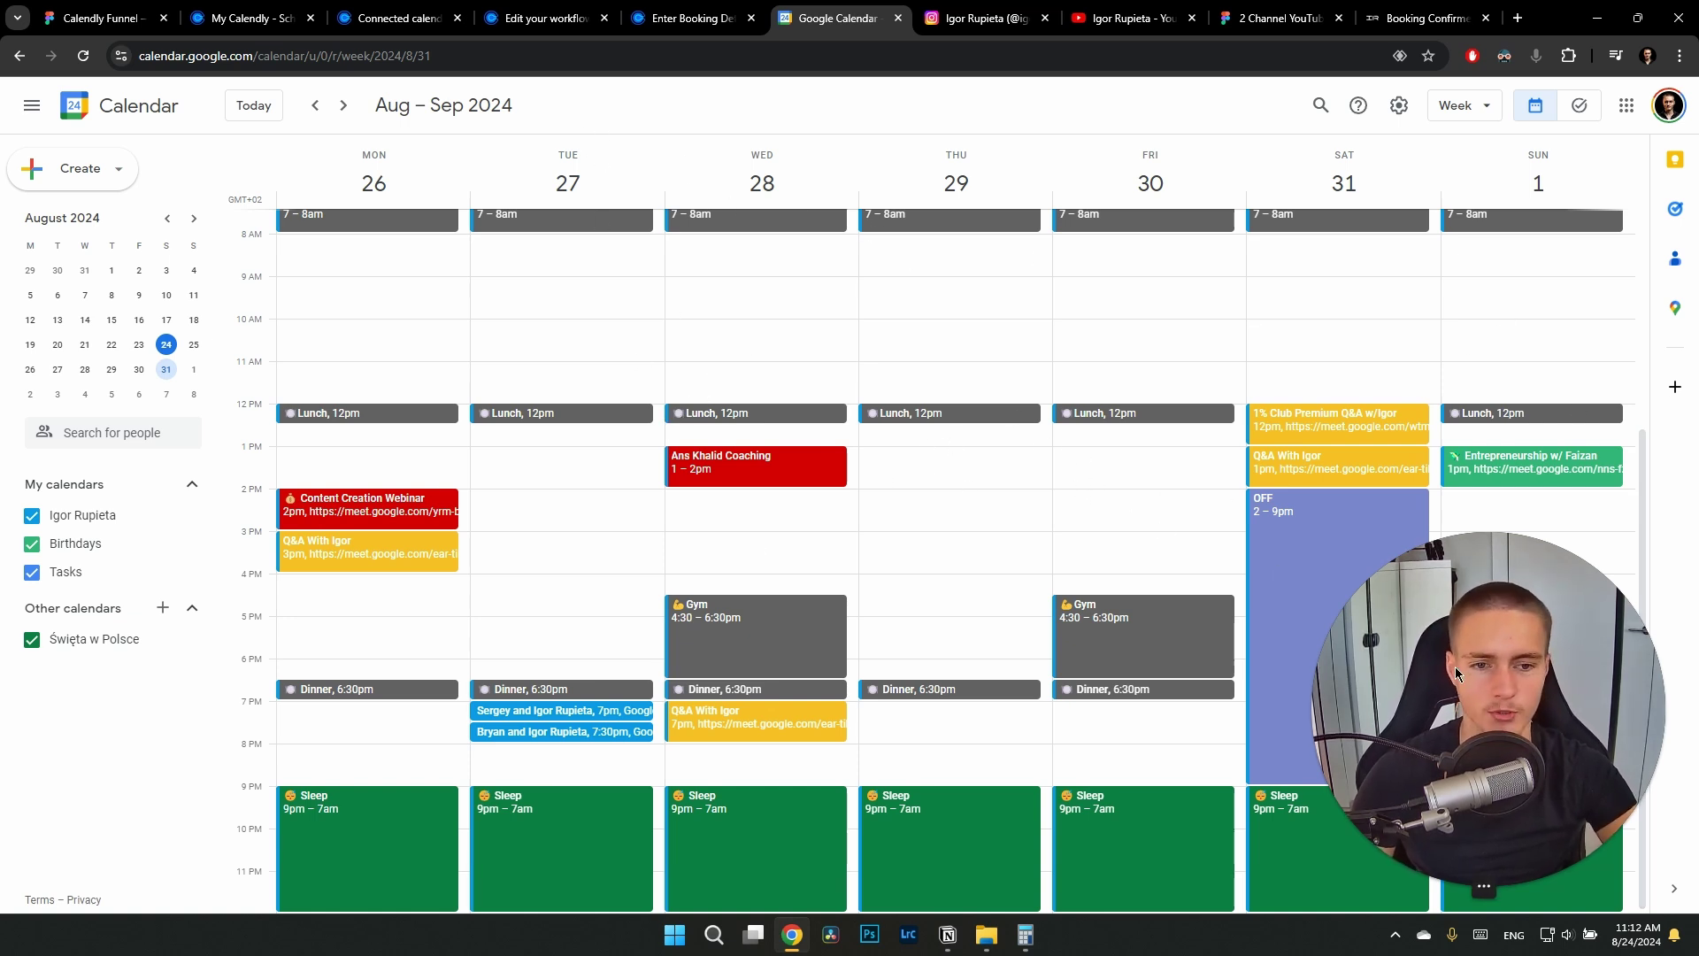
scroll(1327, 265, up, 3)
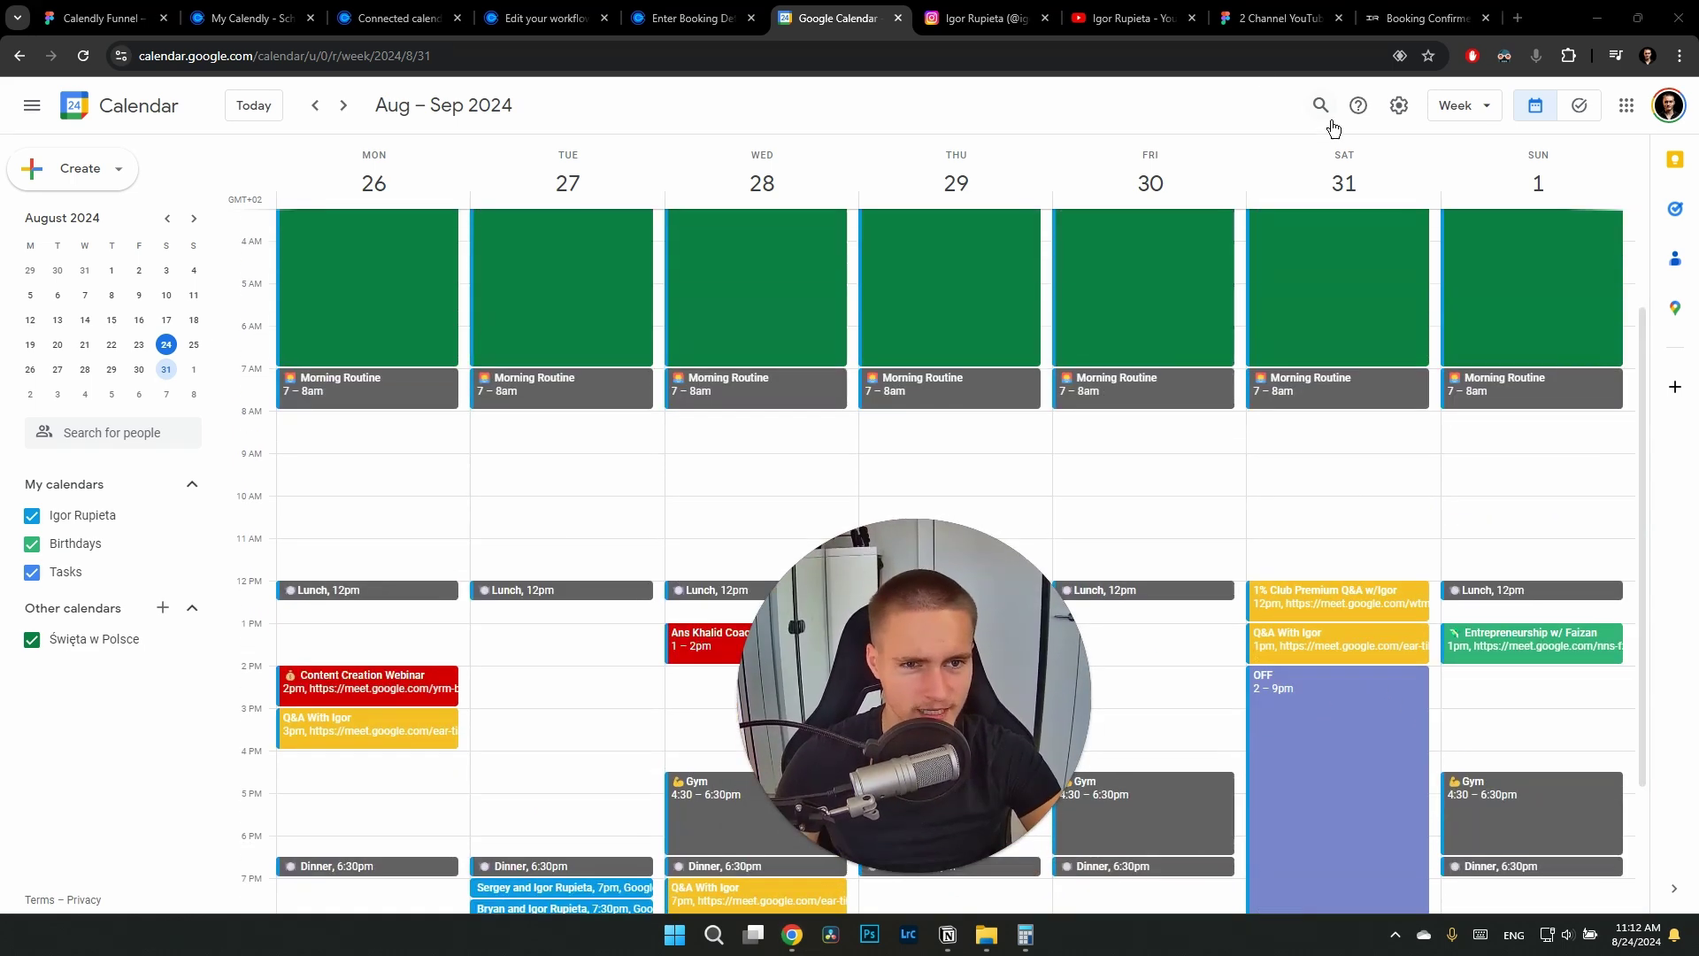
scroll(1320, 342, down, 2)
scroll(1320, 343, down, 1)
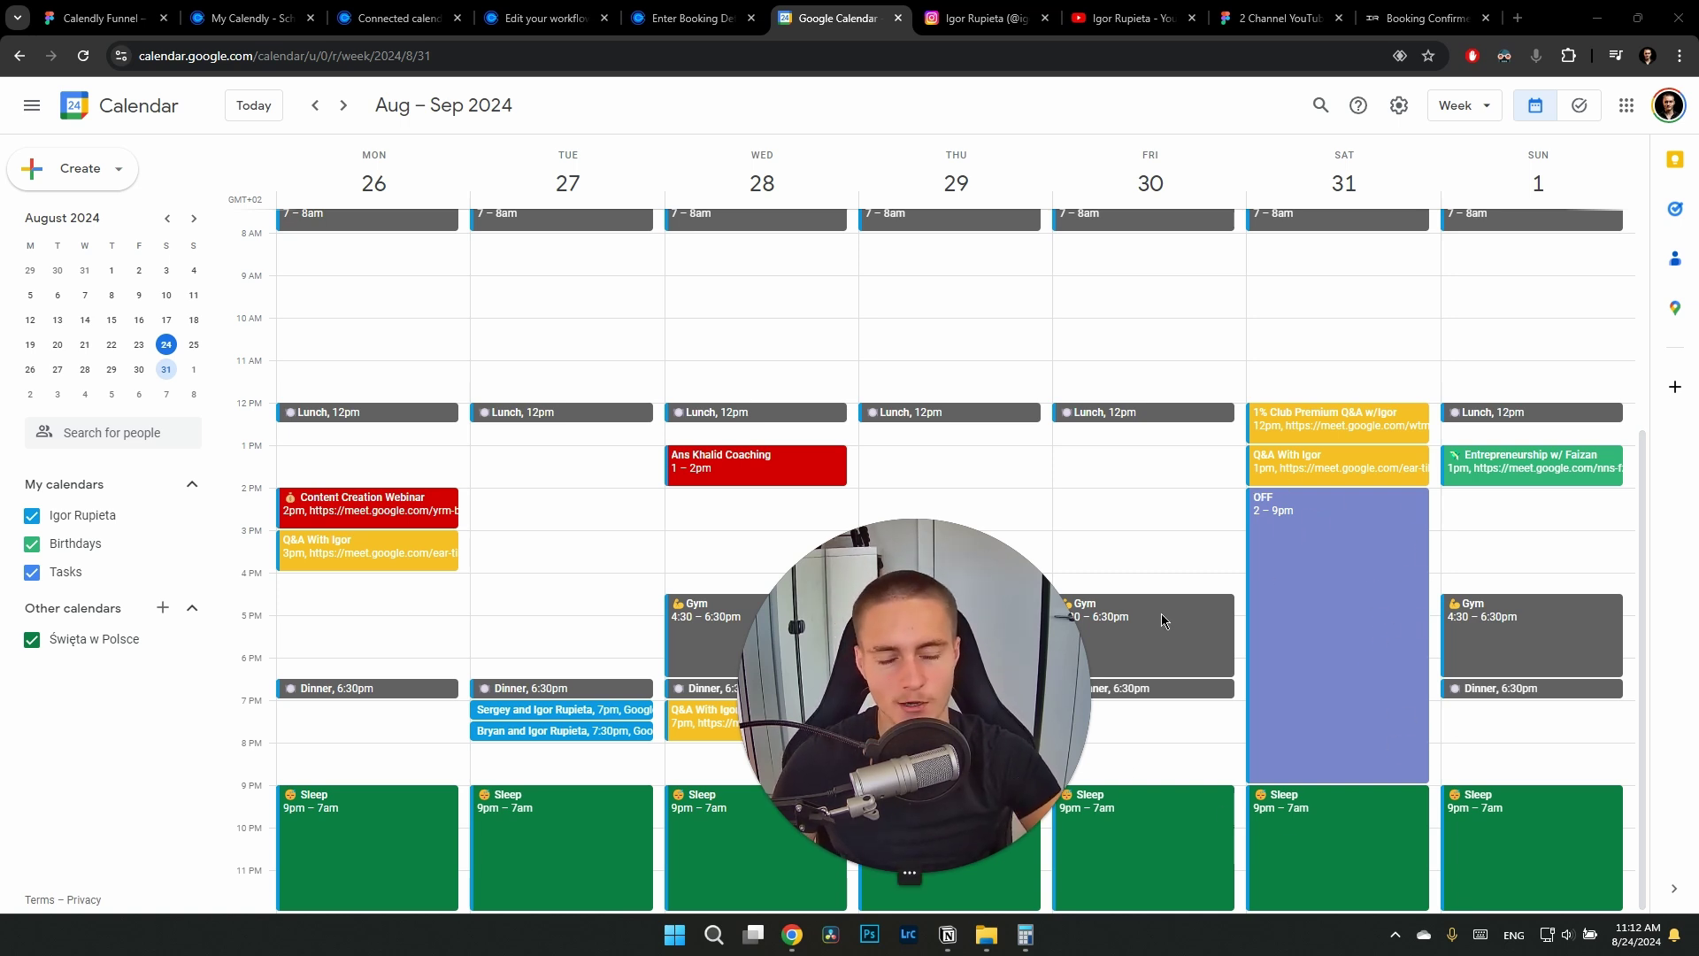
click(1394, 516)
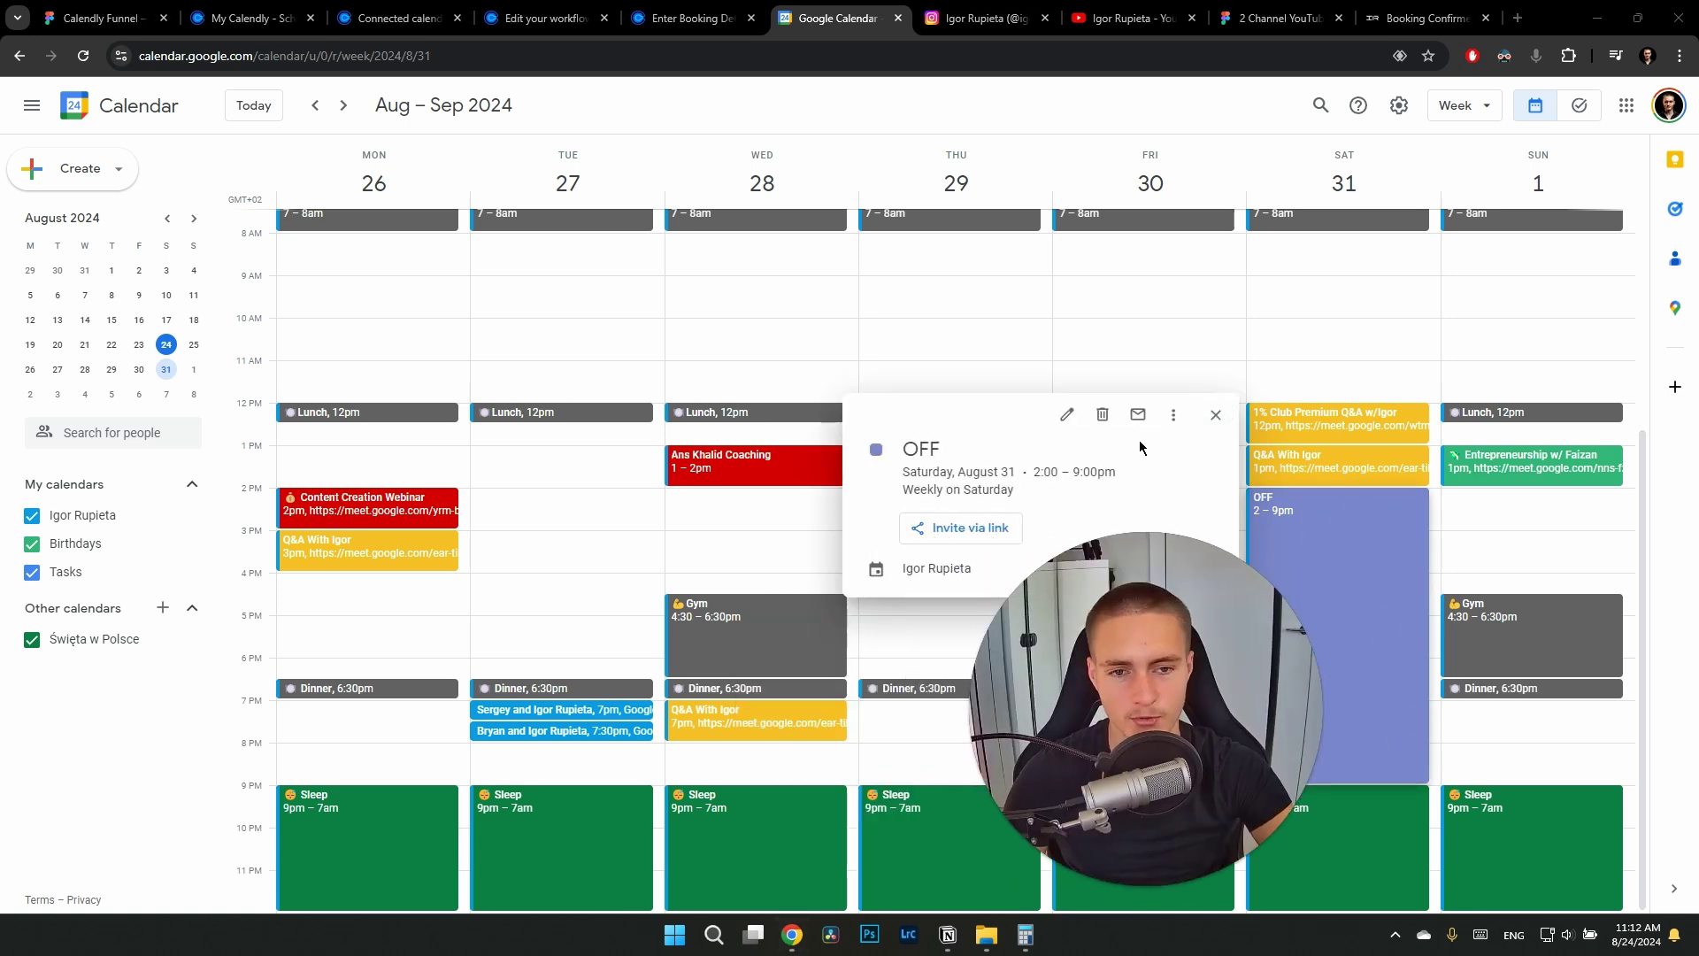
click(1051, 361)
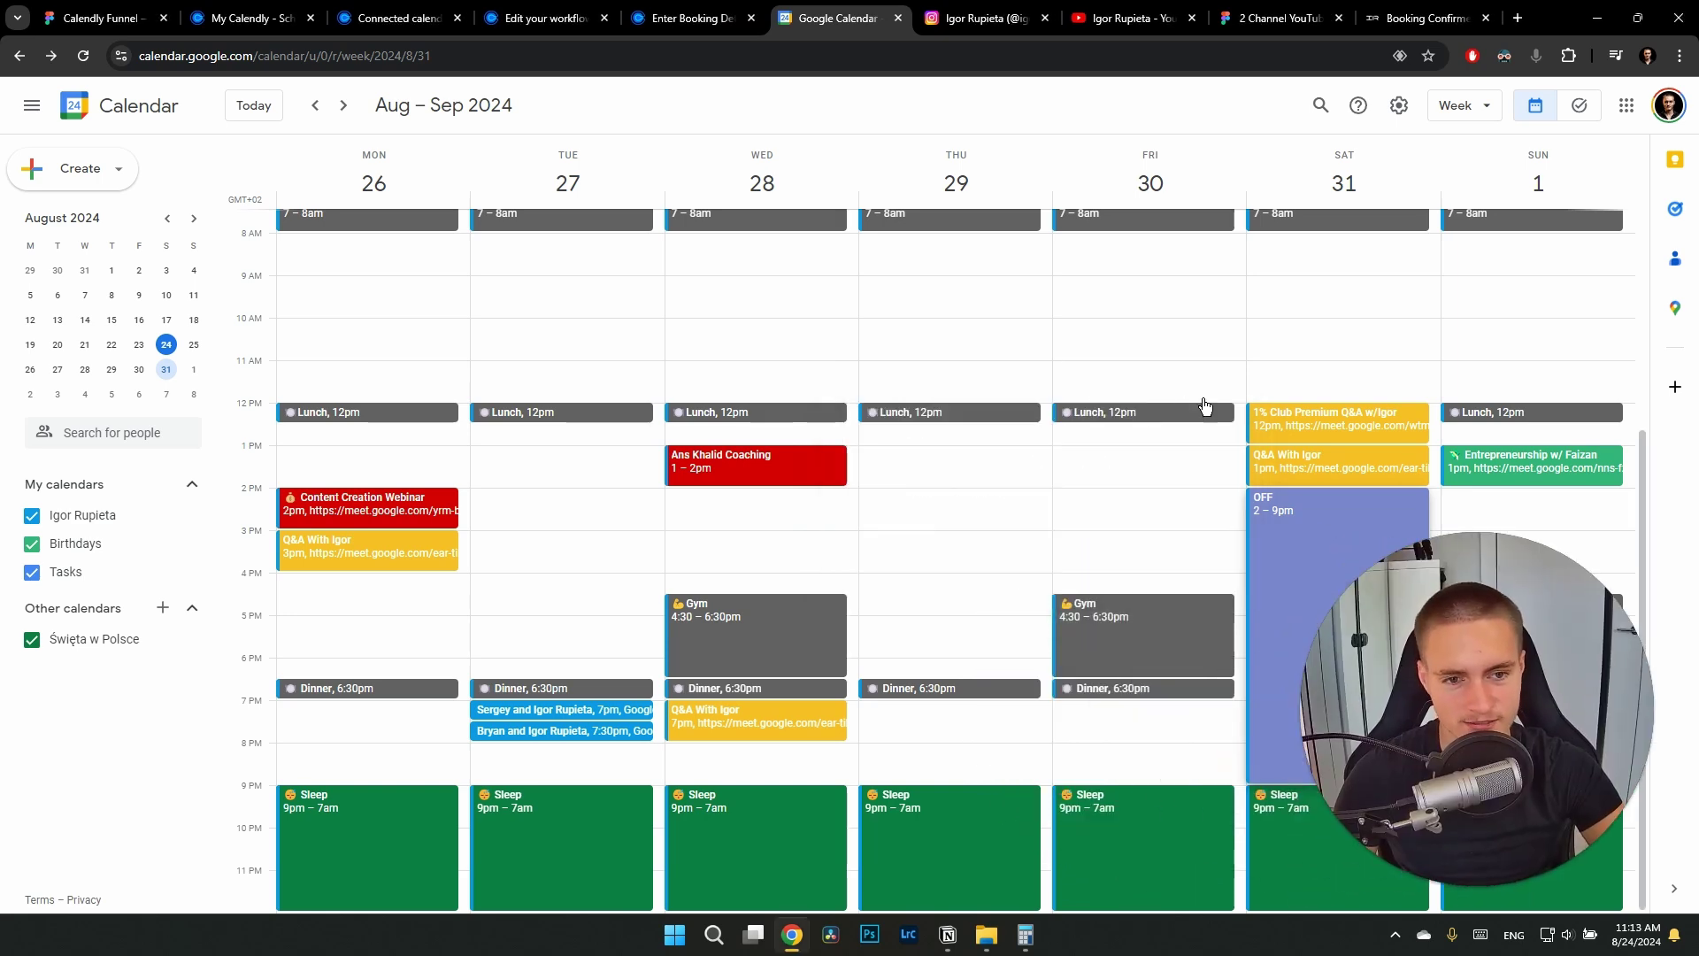
scroll(956, 346, up, 4)
scroll(956, 345, down, 4)
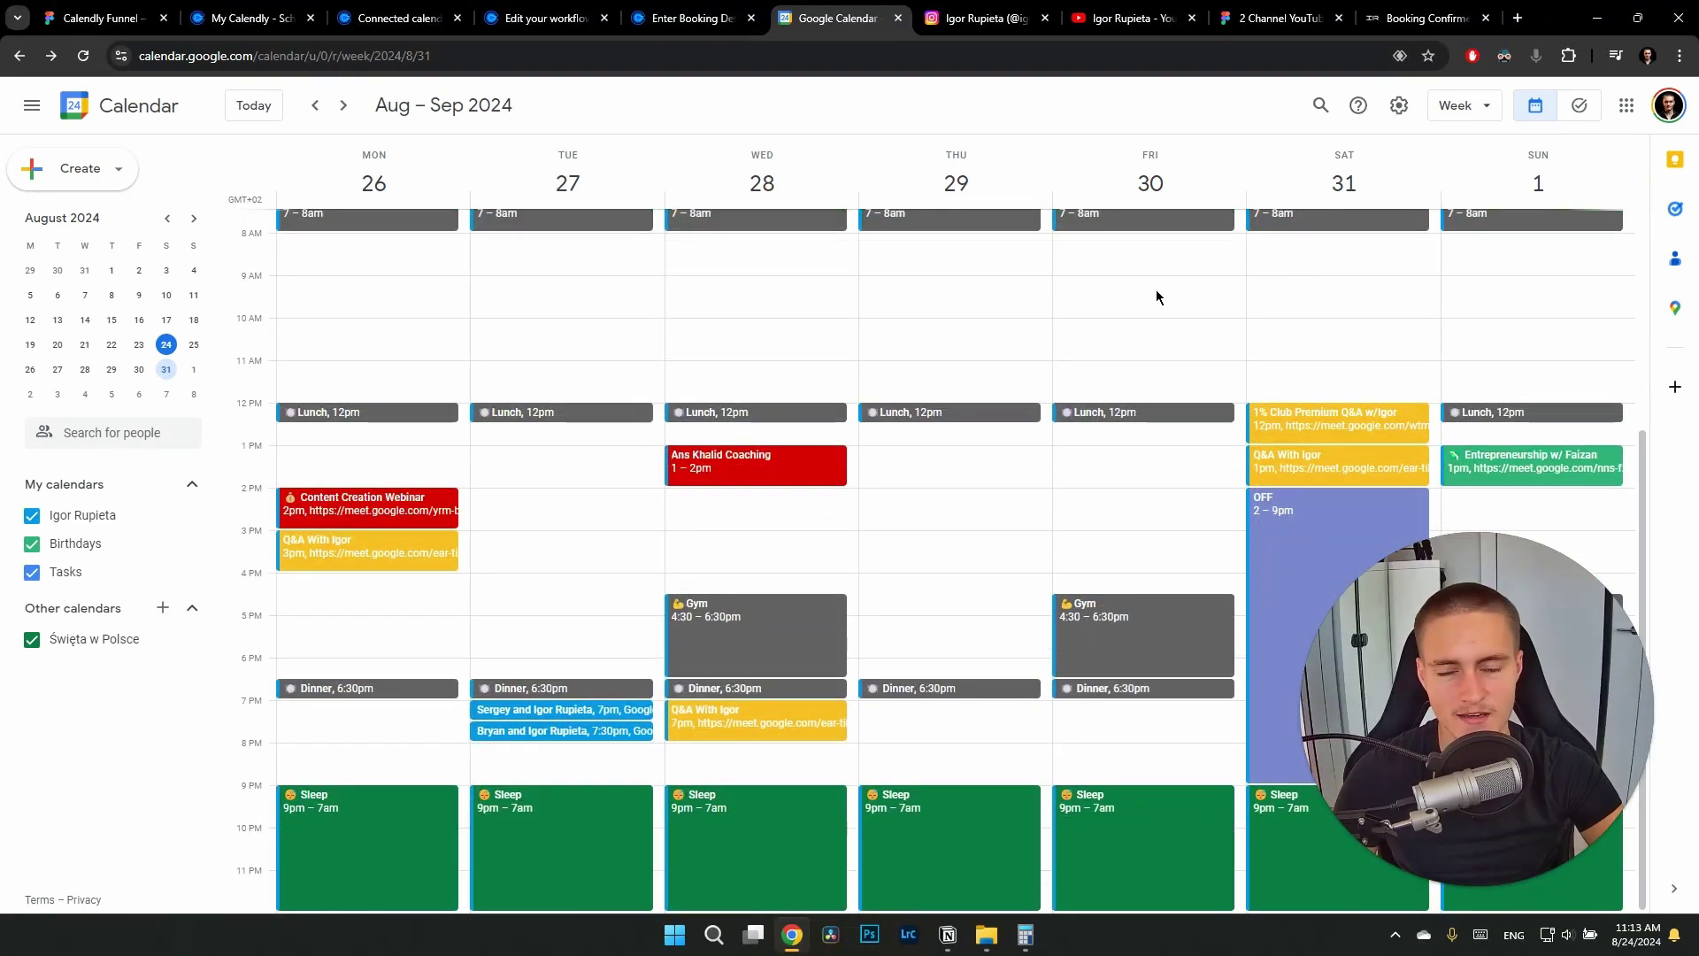
Switch to Calendly, check the calendar sync page, and go back from the Roadmap Call details form to its date selection
click(97, 16)
click(248, 16)
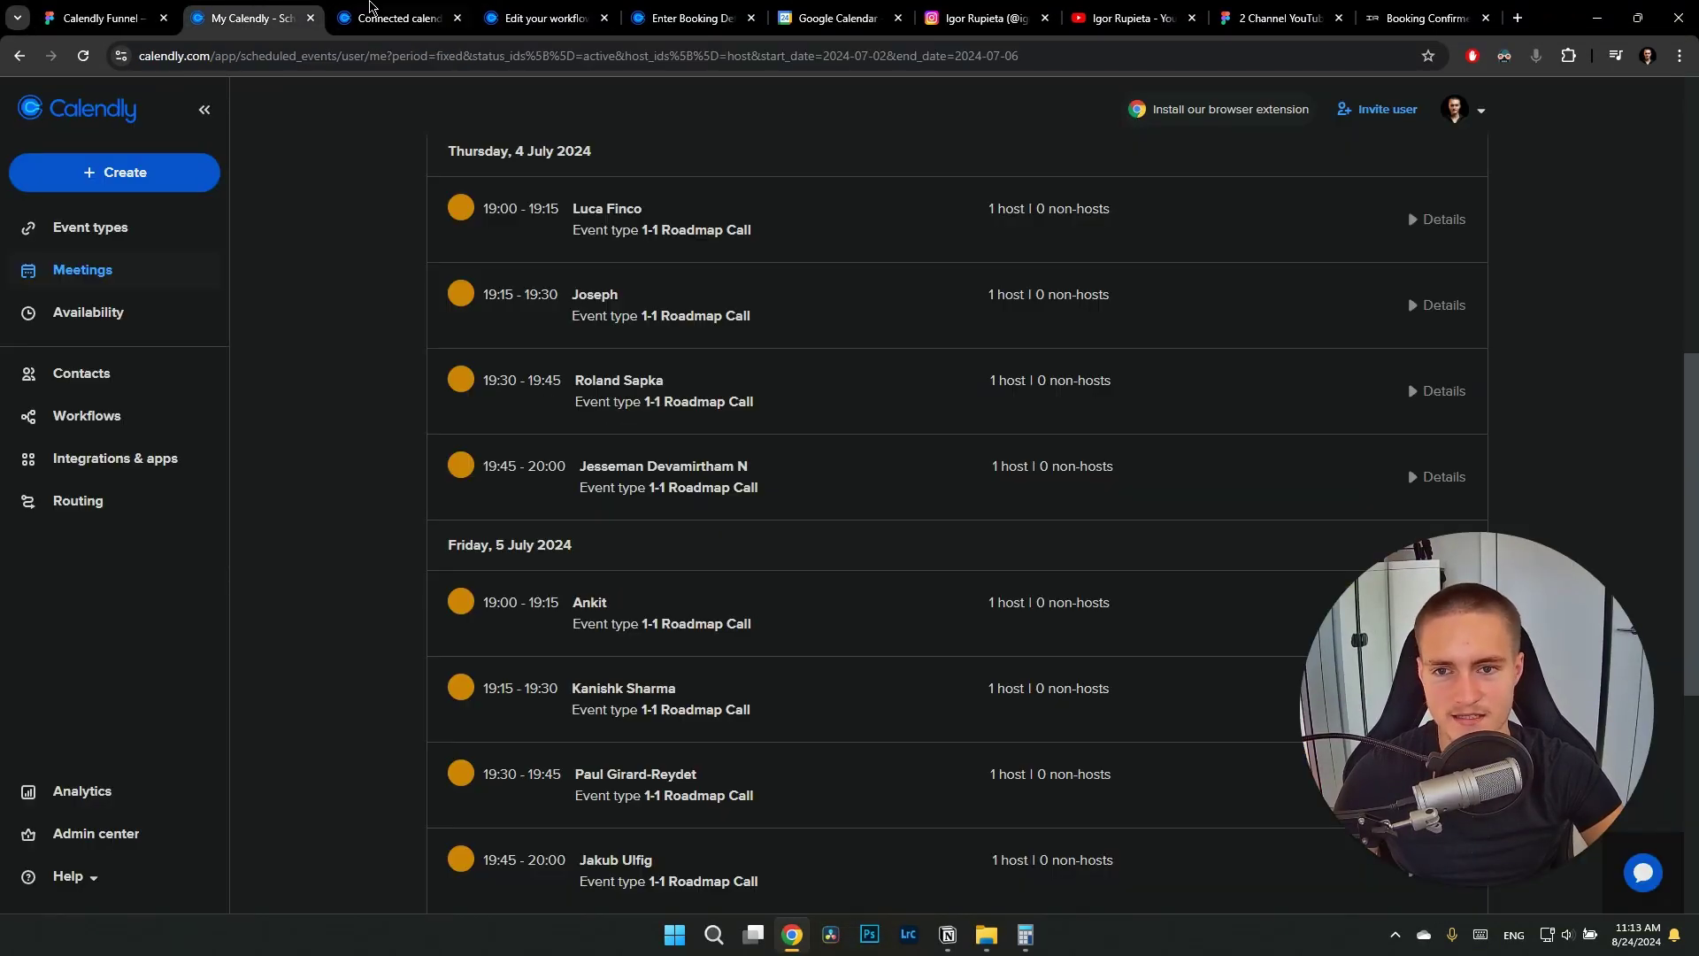
click(376, 11)
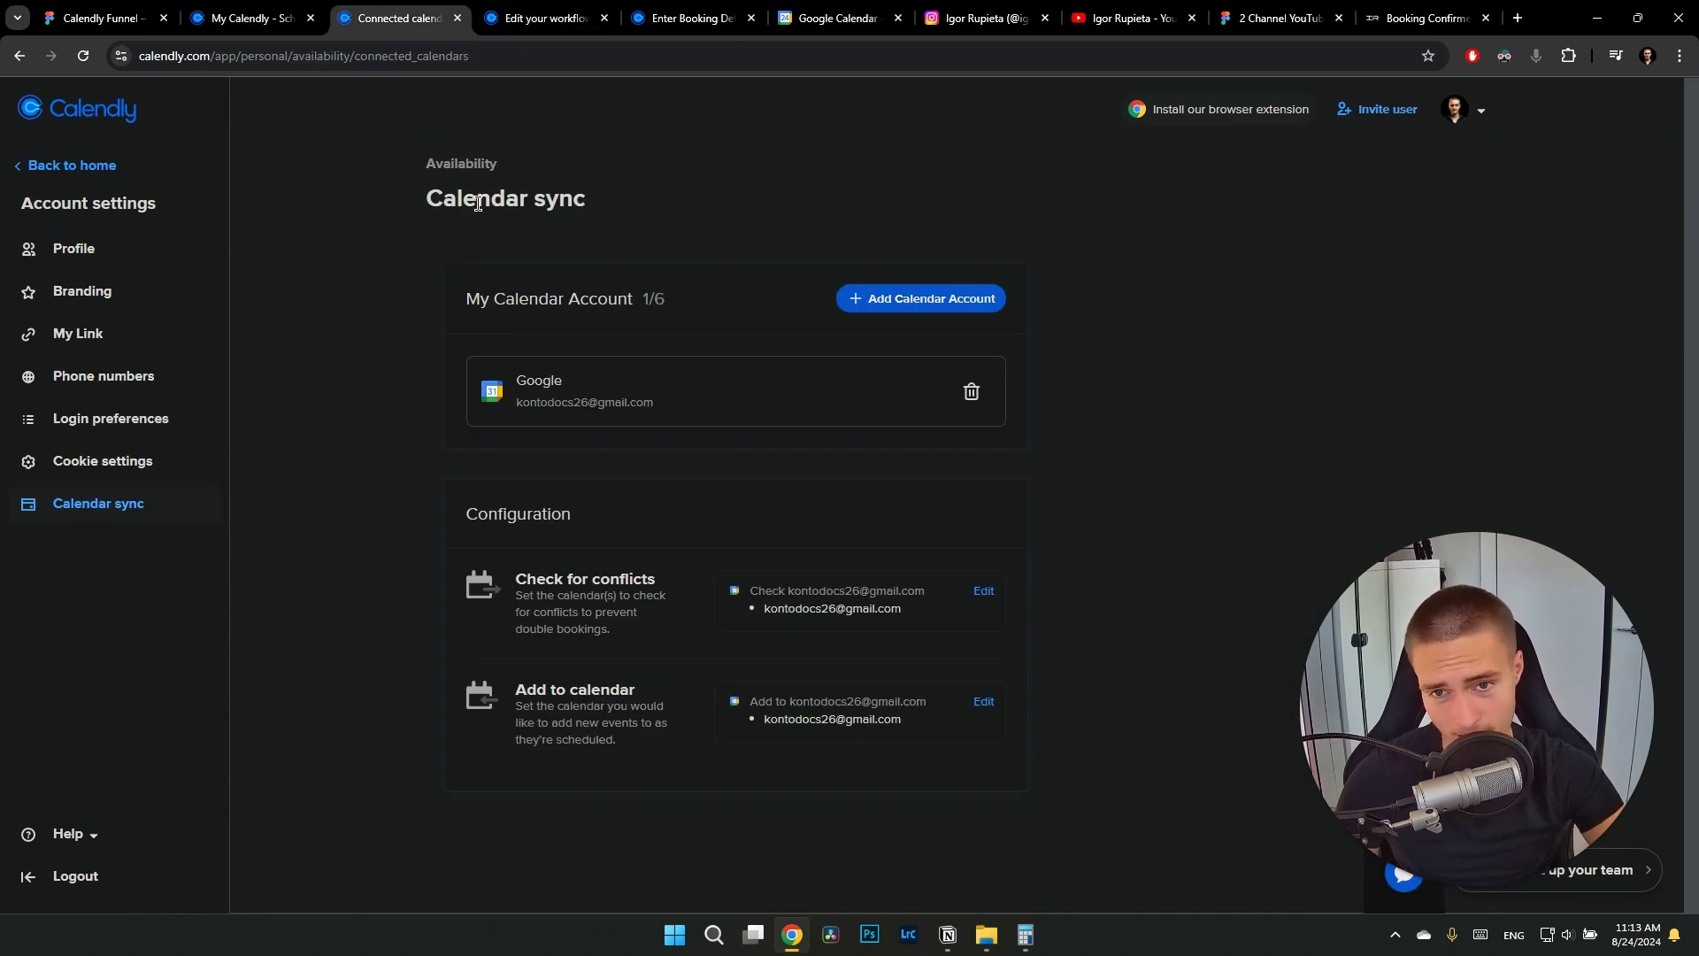
click(613, 12)
click(659, 16)
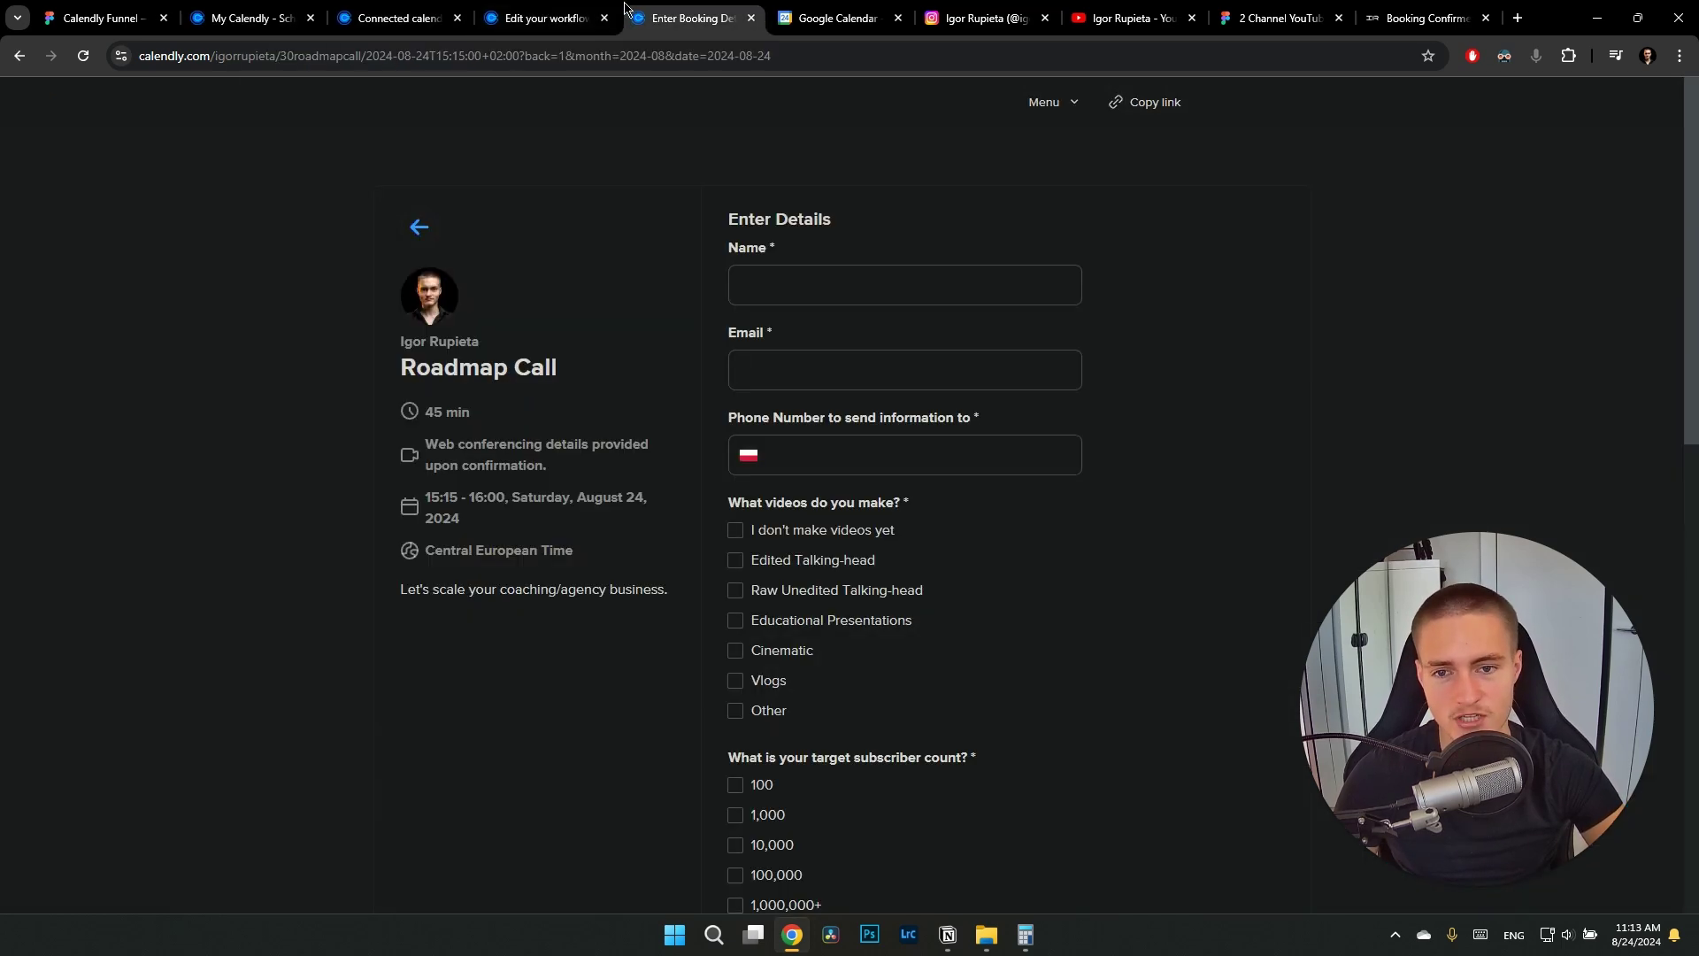
scroll(674, 426, down, 5)
scroll(675, 427, up, 5)
click(421, 230)
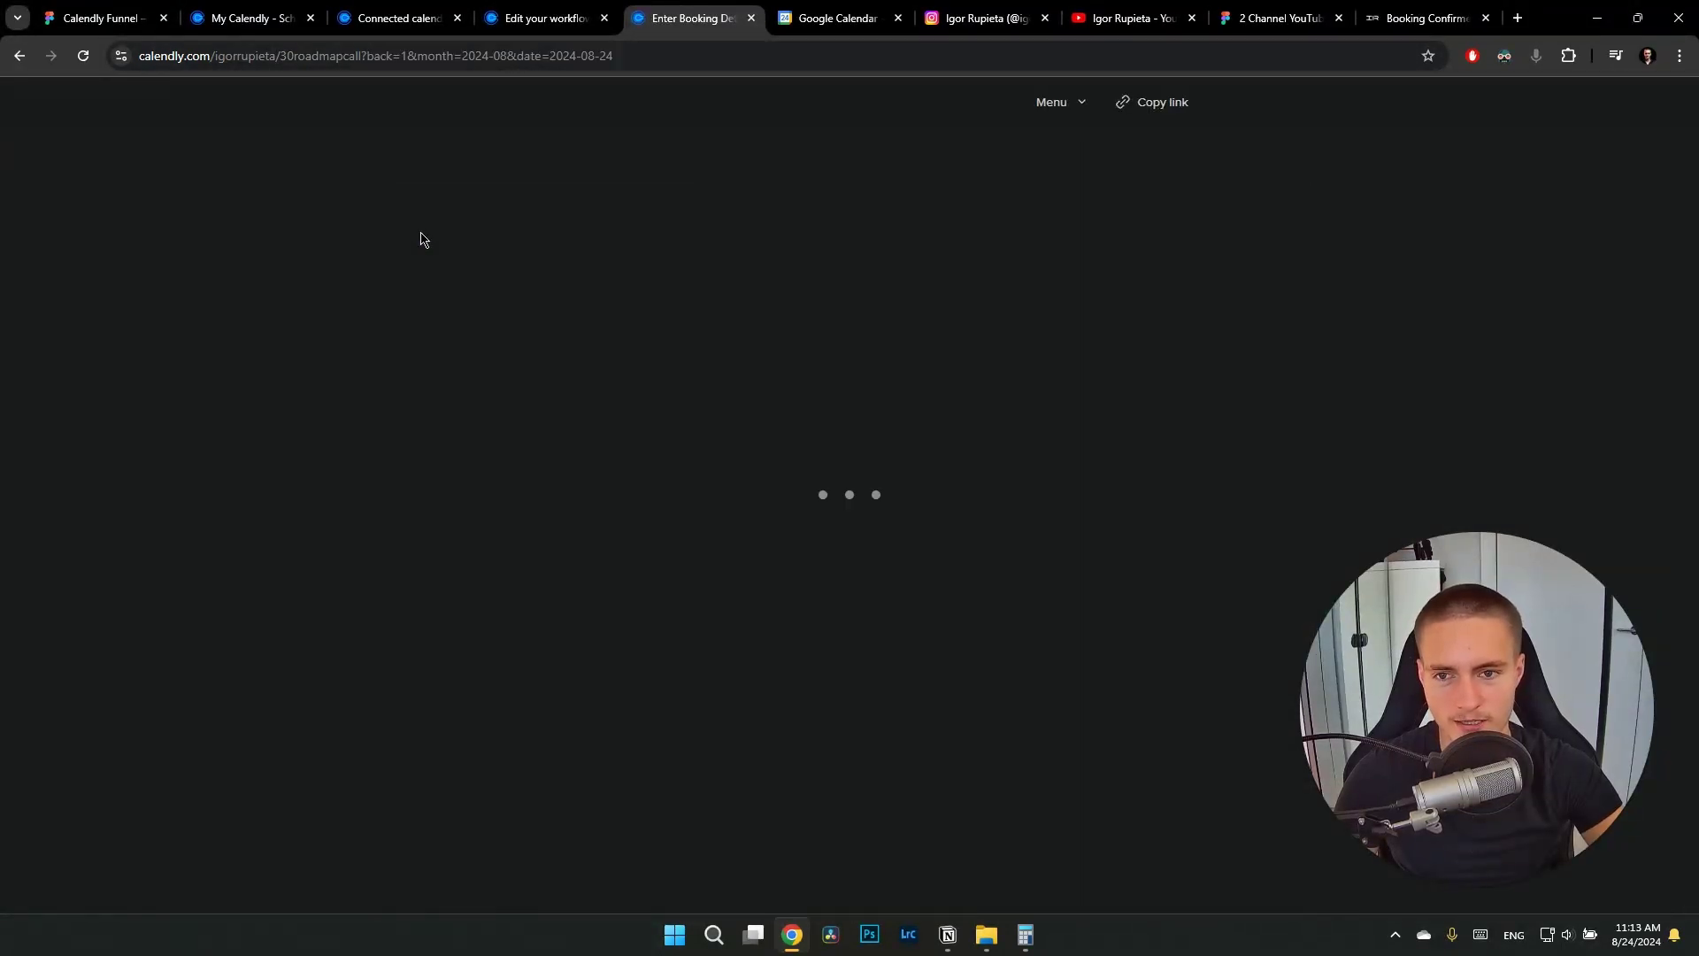
Compare Sunday, August 25 in Google Calendar with the times offered for that date on the Roadmap Call booking page
click(836, 17)
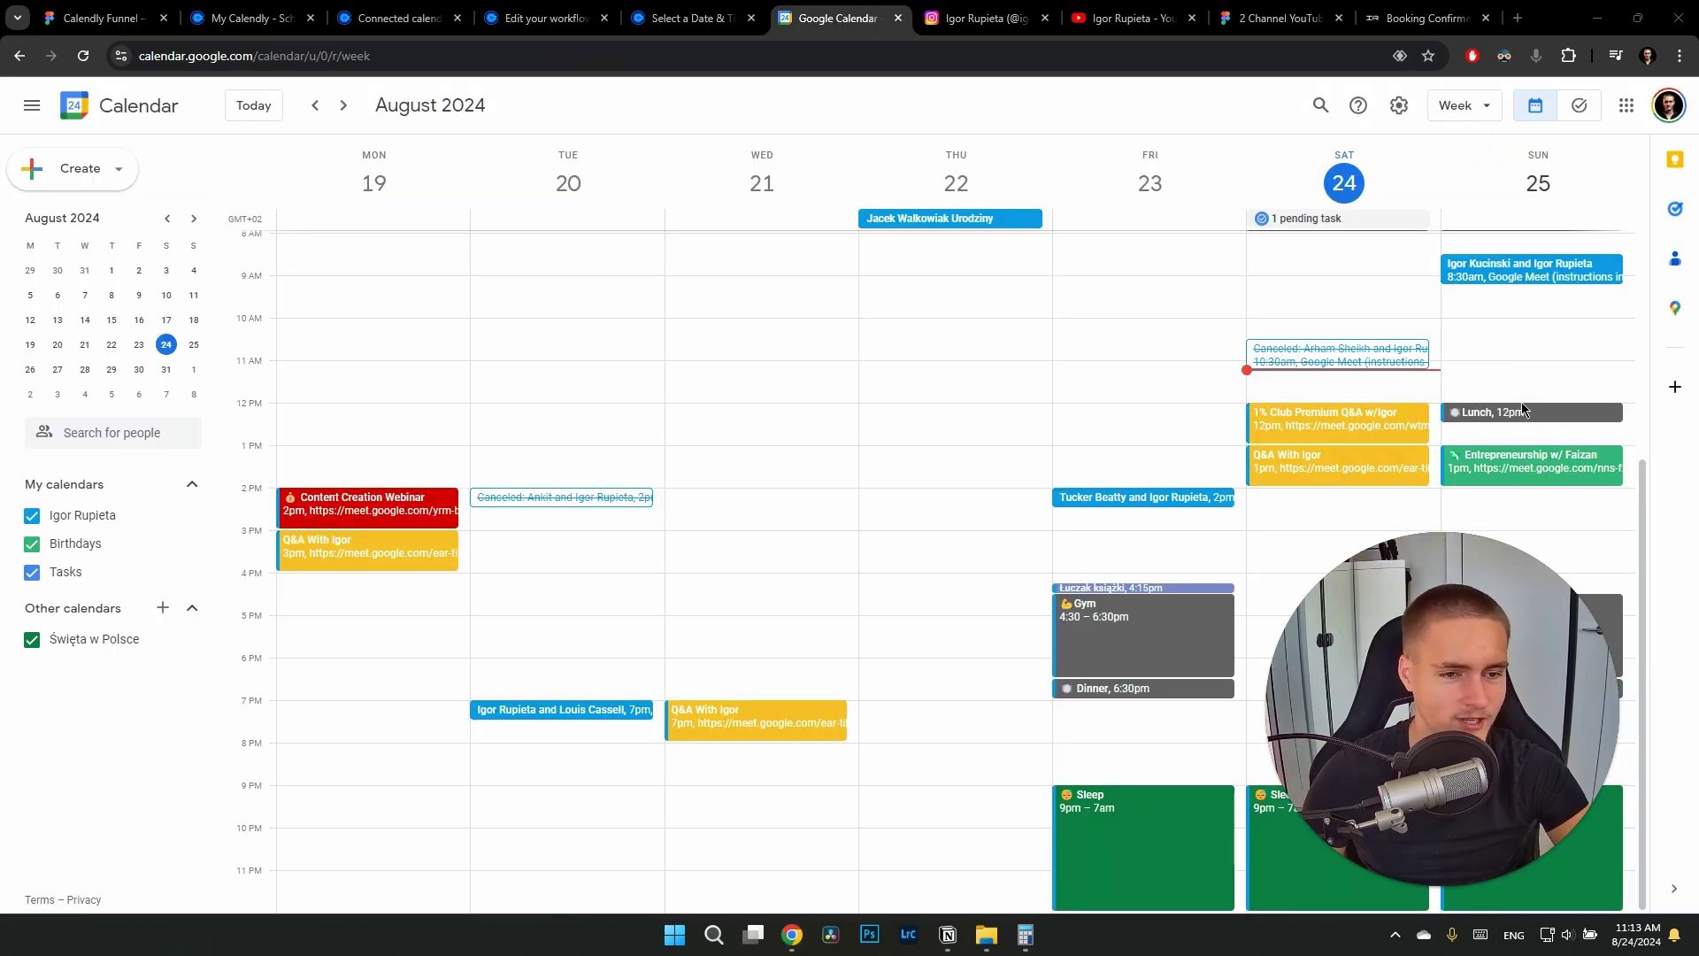
click(667, 11)
click(1031, 491)
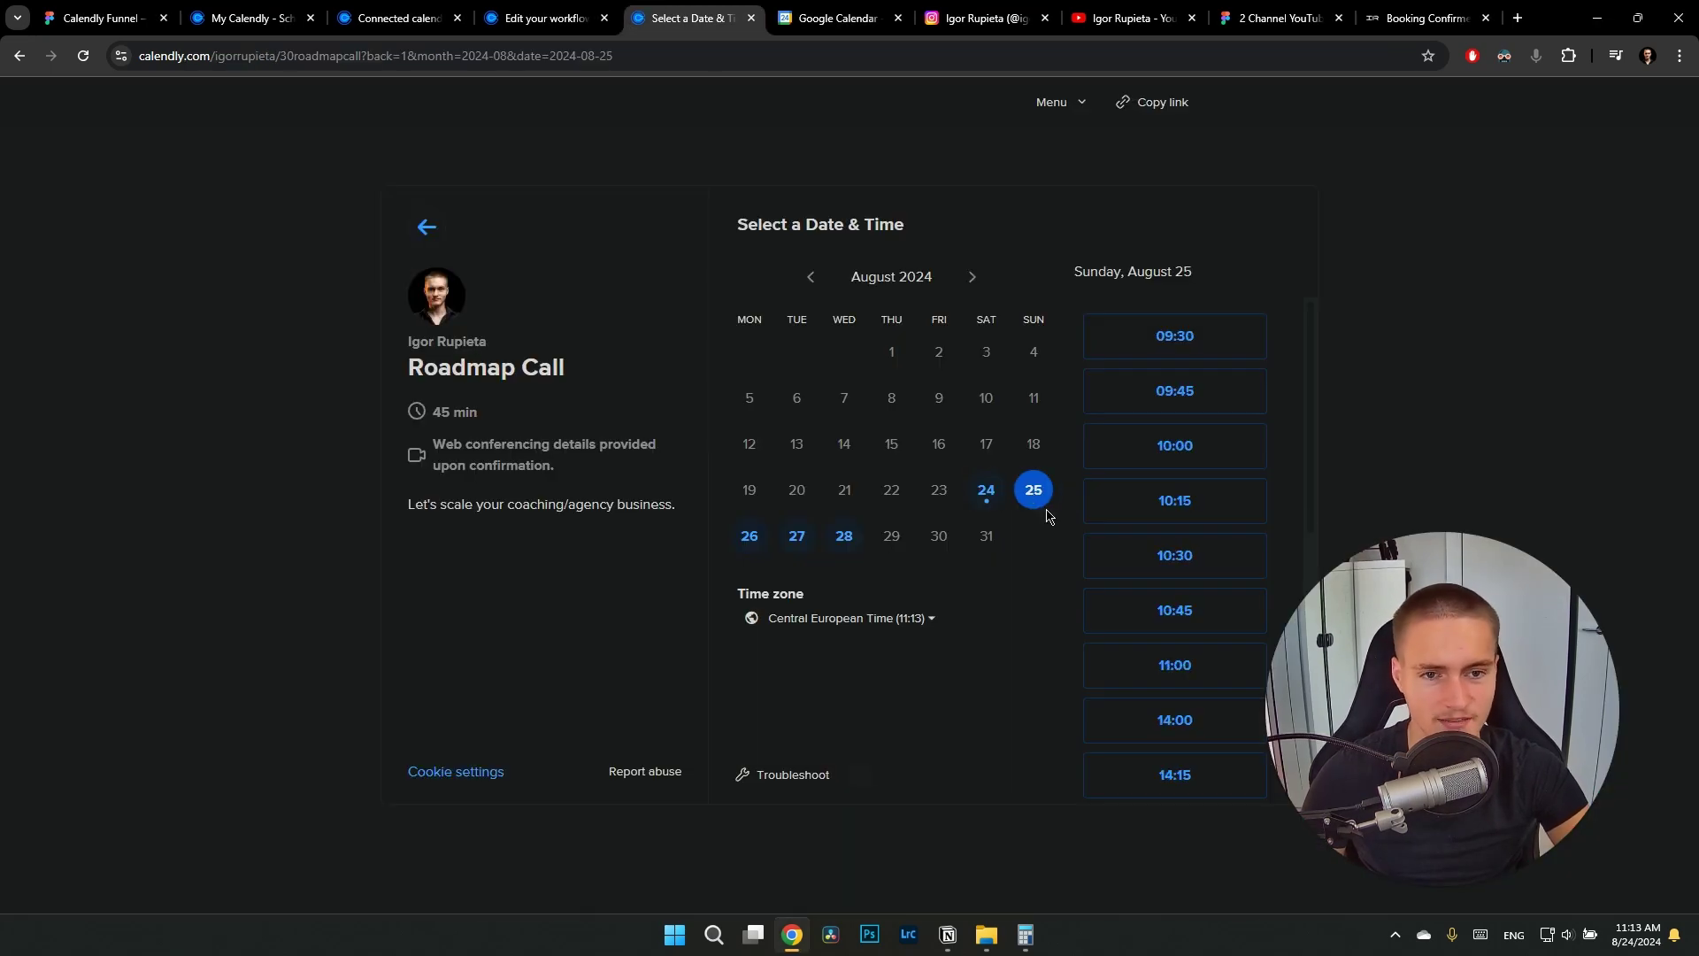
scroll(1226, 451, down, 3)
scroll(1172, 487, up, 1)
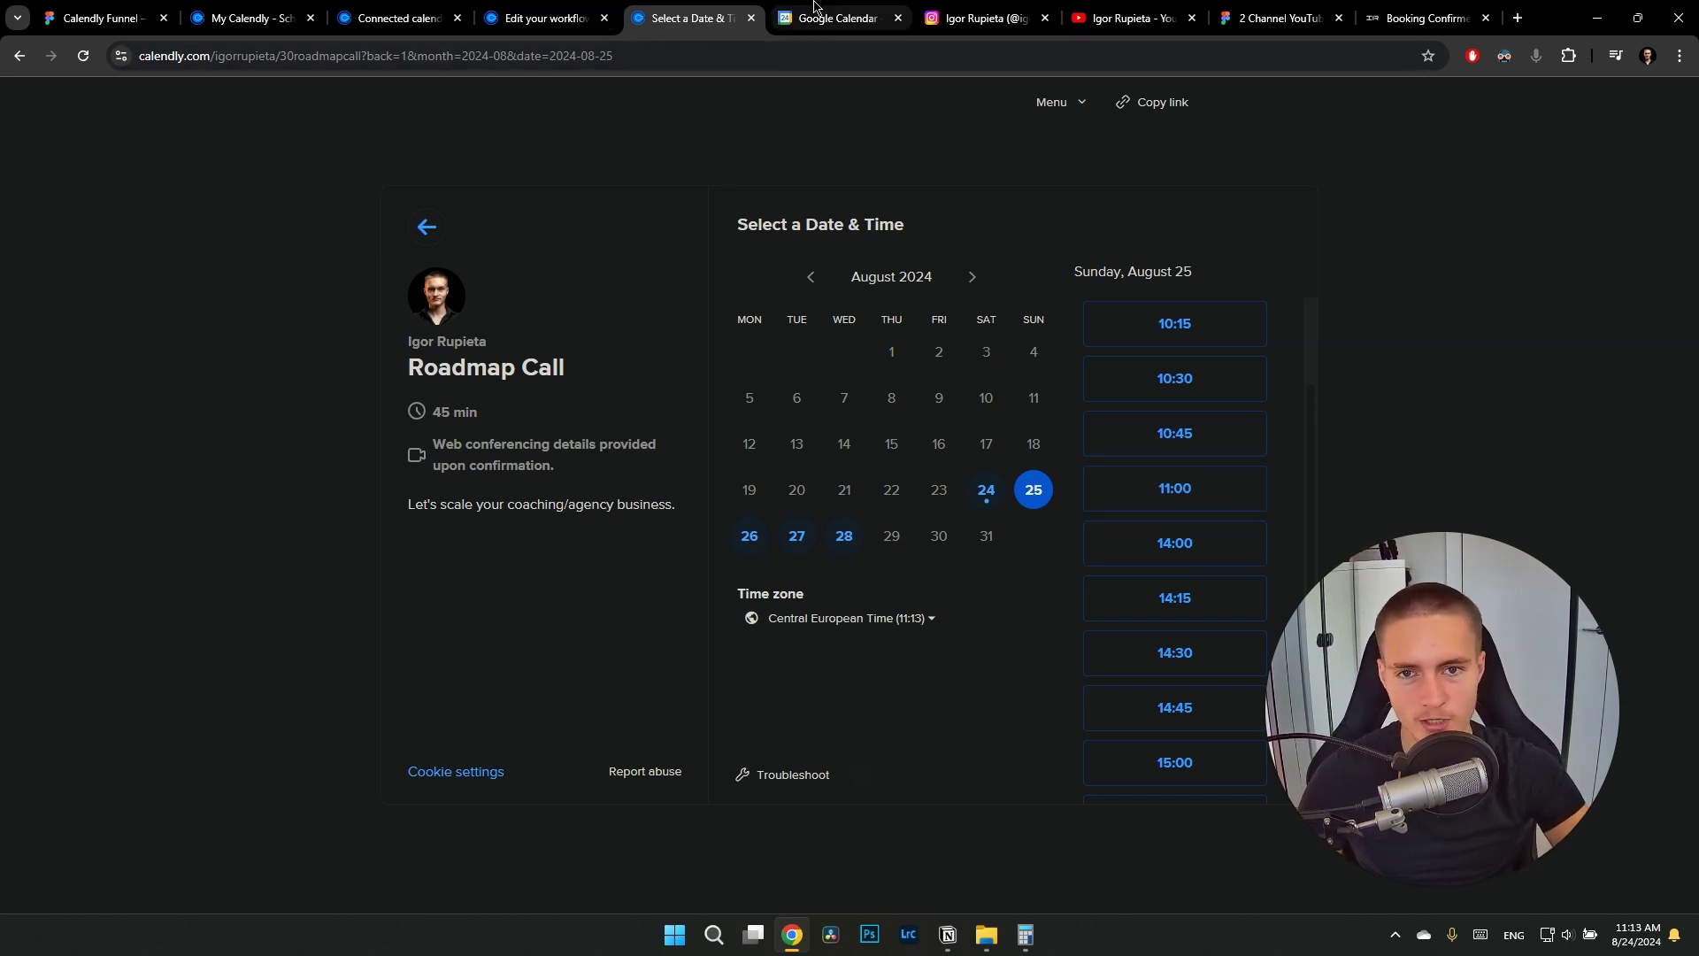
Switch to Google Calendar and examine the daily routine blocks in the week of August 26 to September 1
click(815, 16)
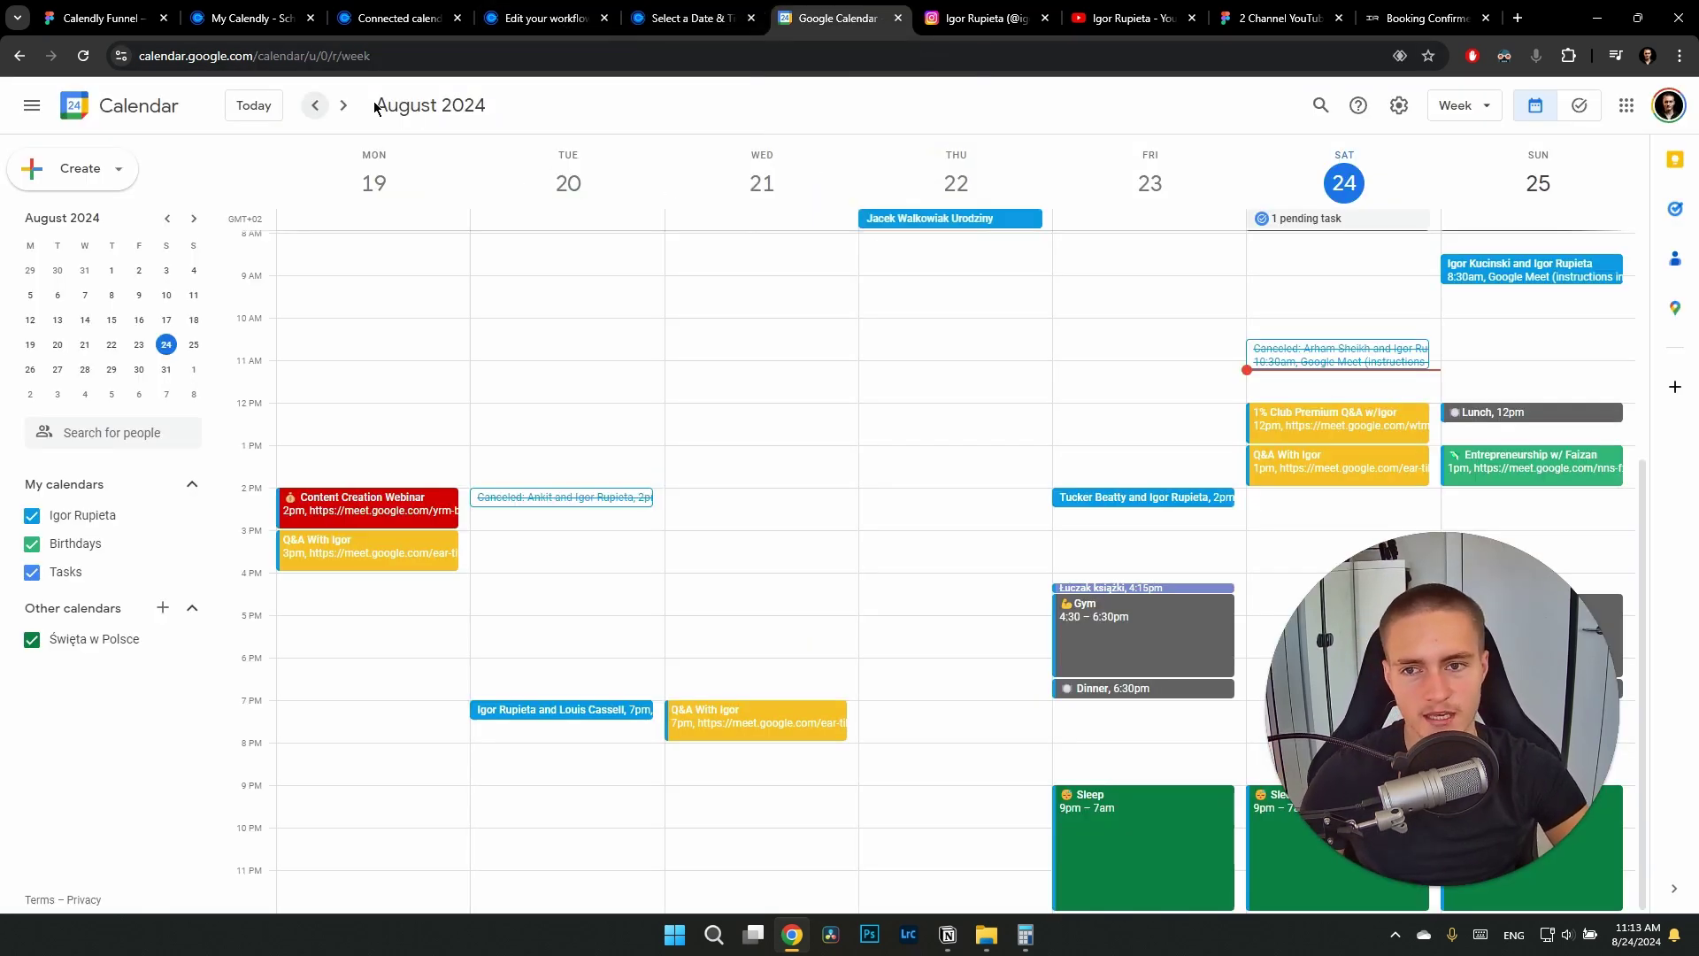
click(343, 105)
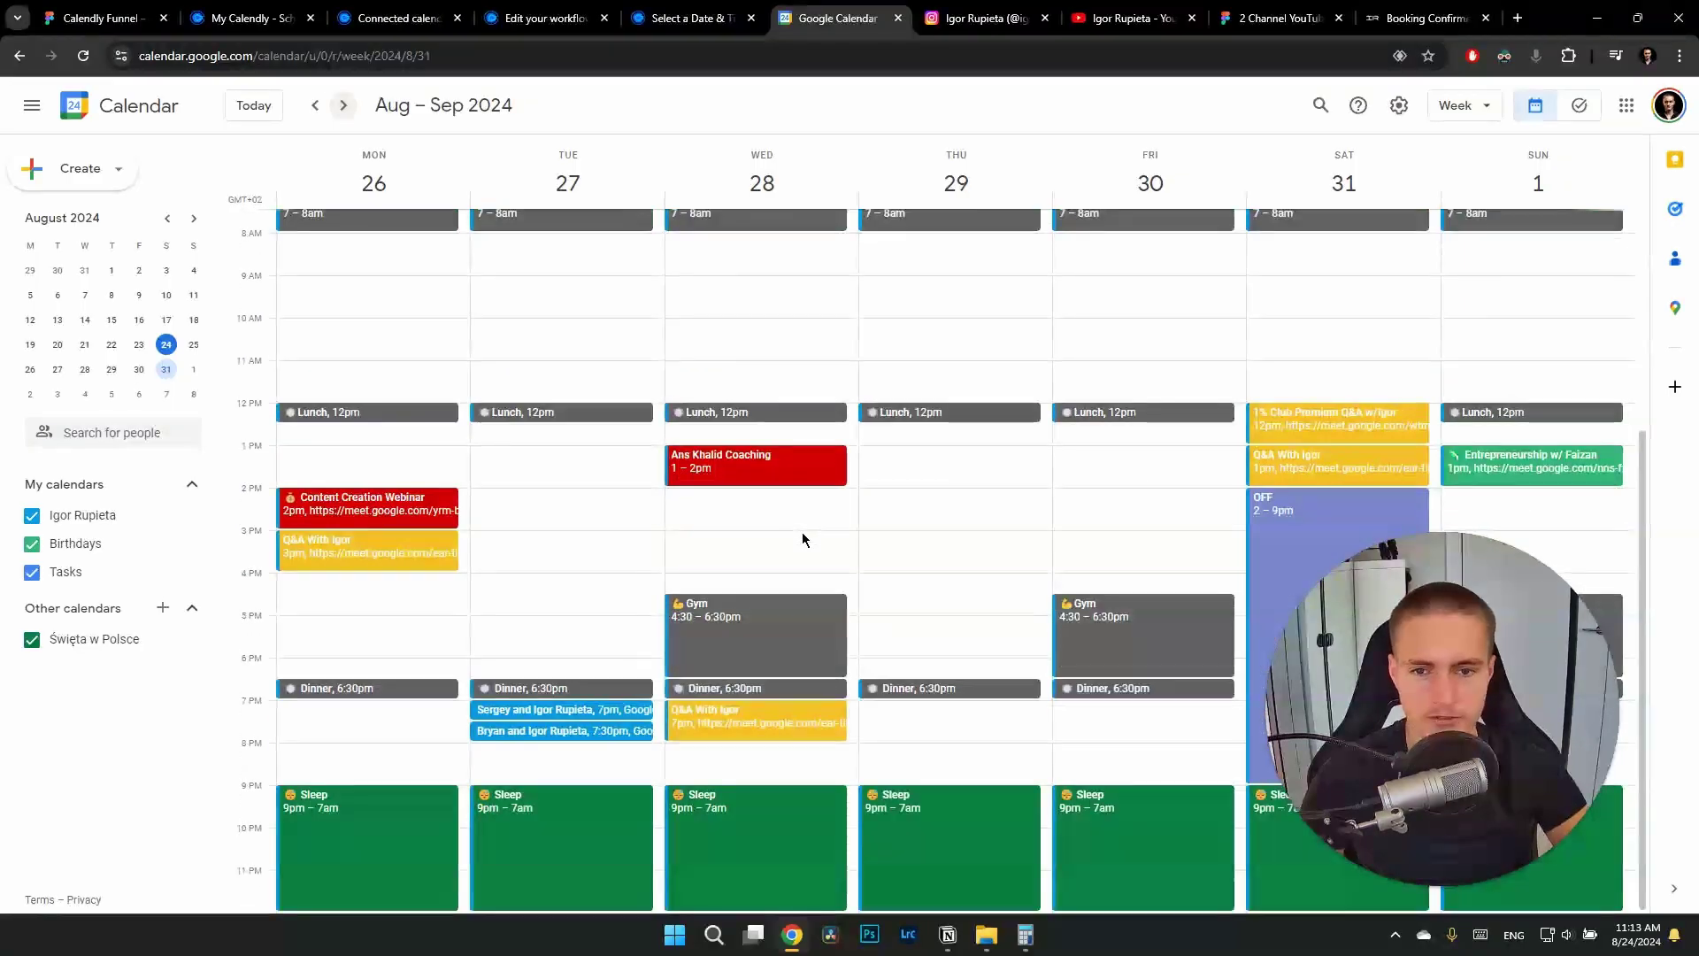
scroll(634, 394, up, 2)
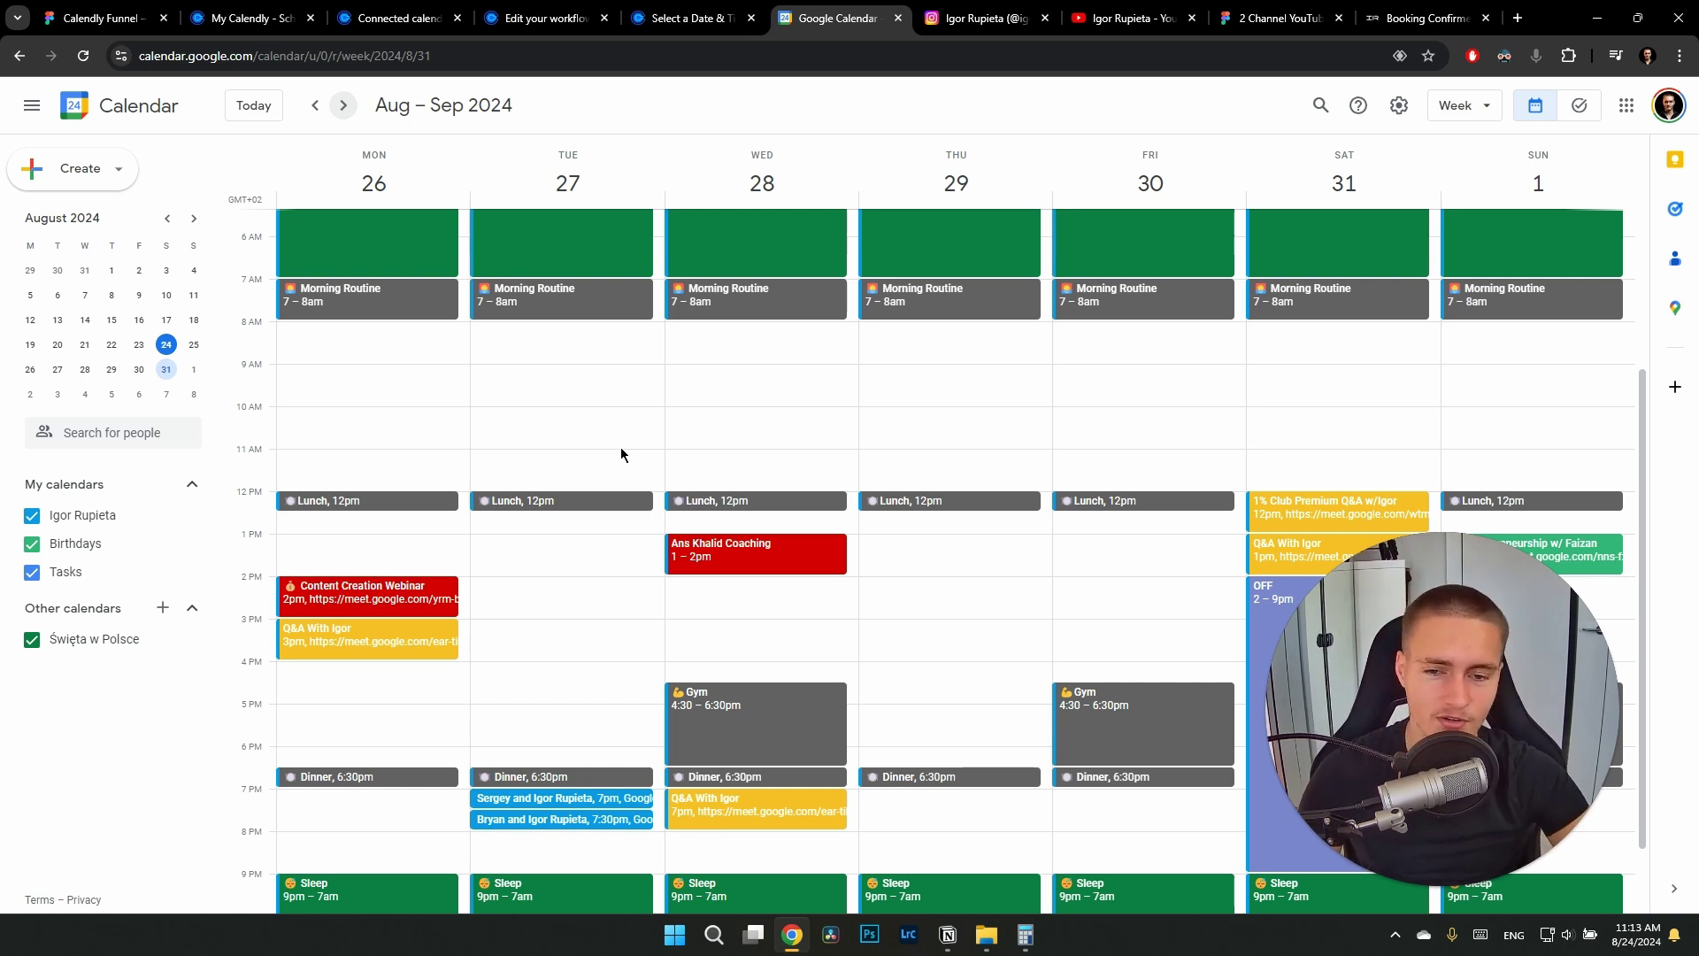
click(686, 16)
click(553, 16)
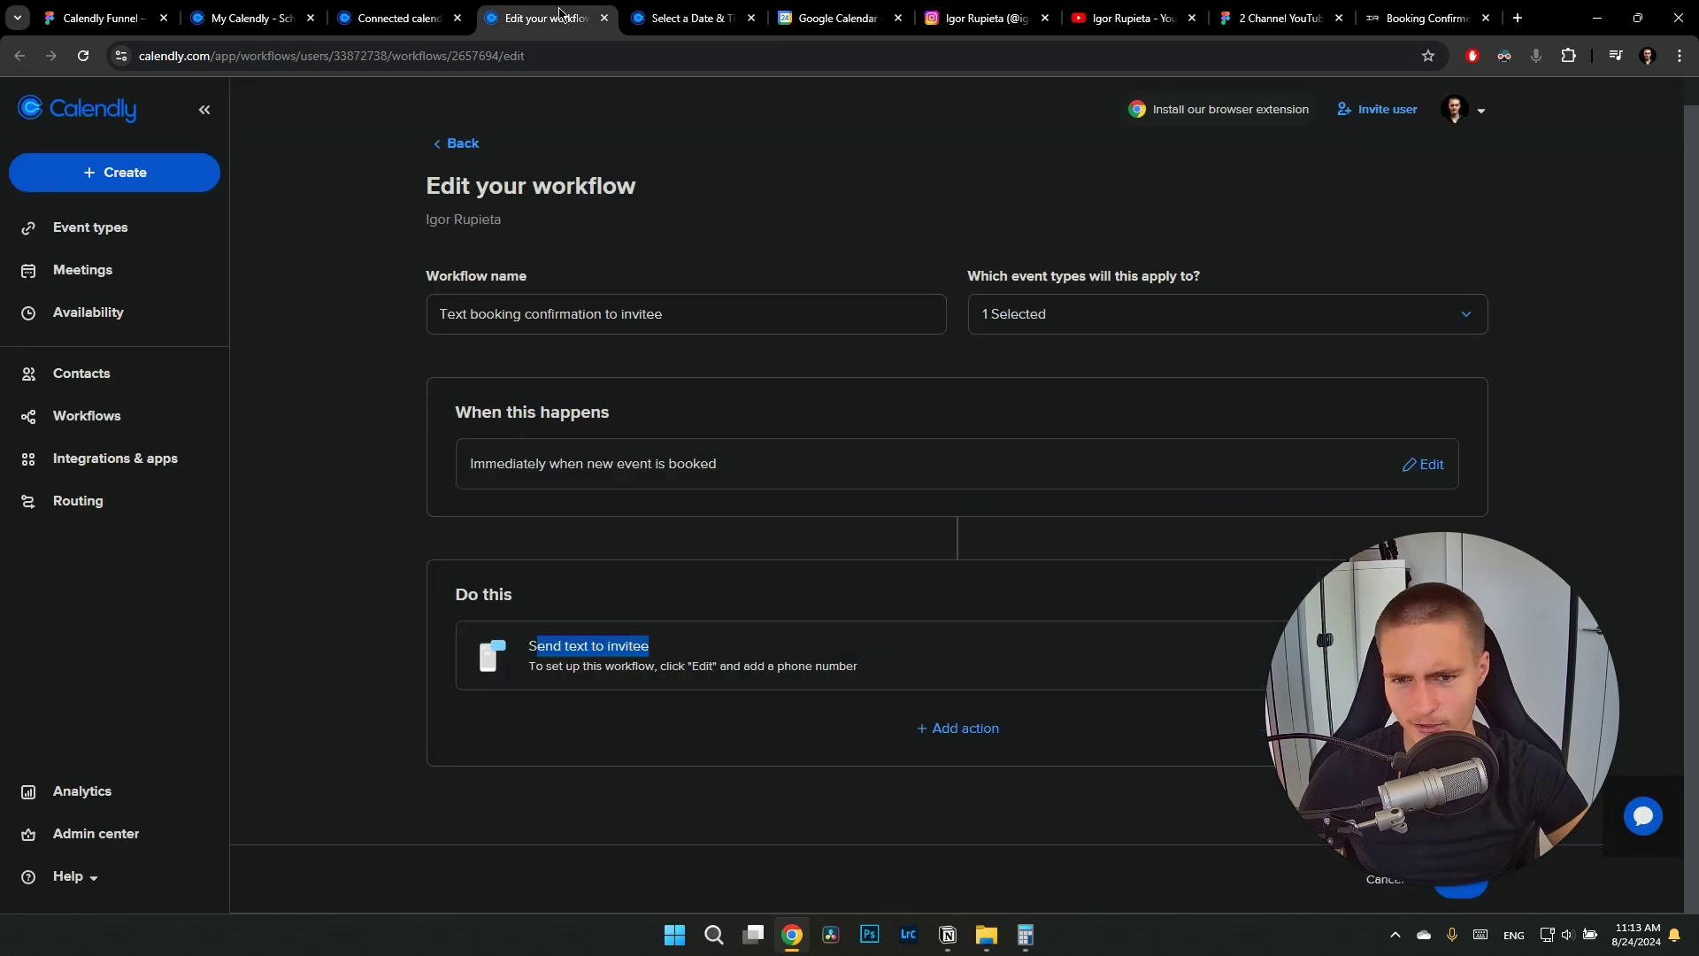
click(662, 6)
click(836, 17)
scroll(1198, 534, down, 1)
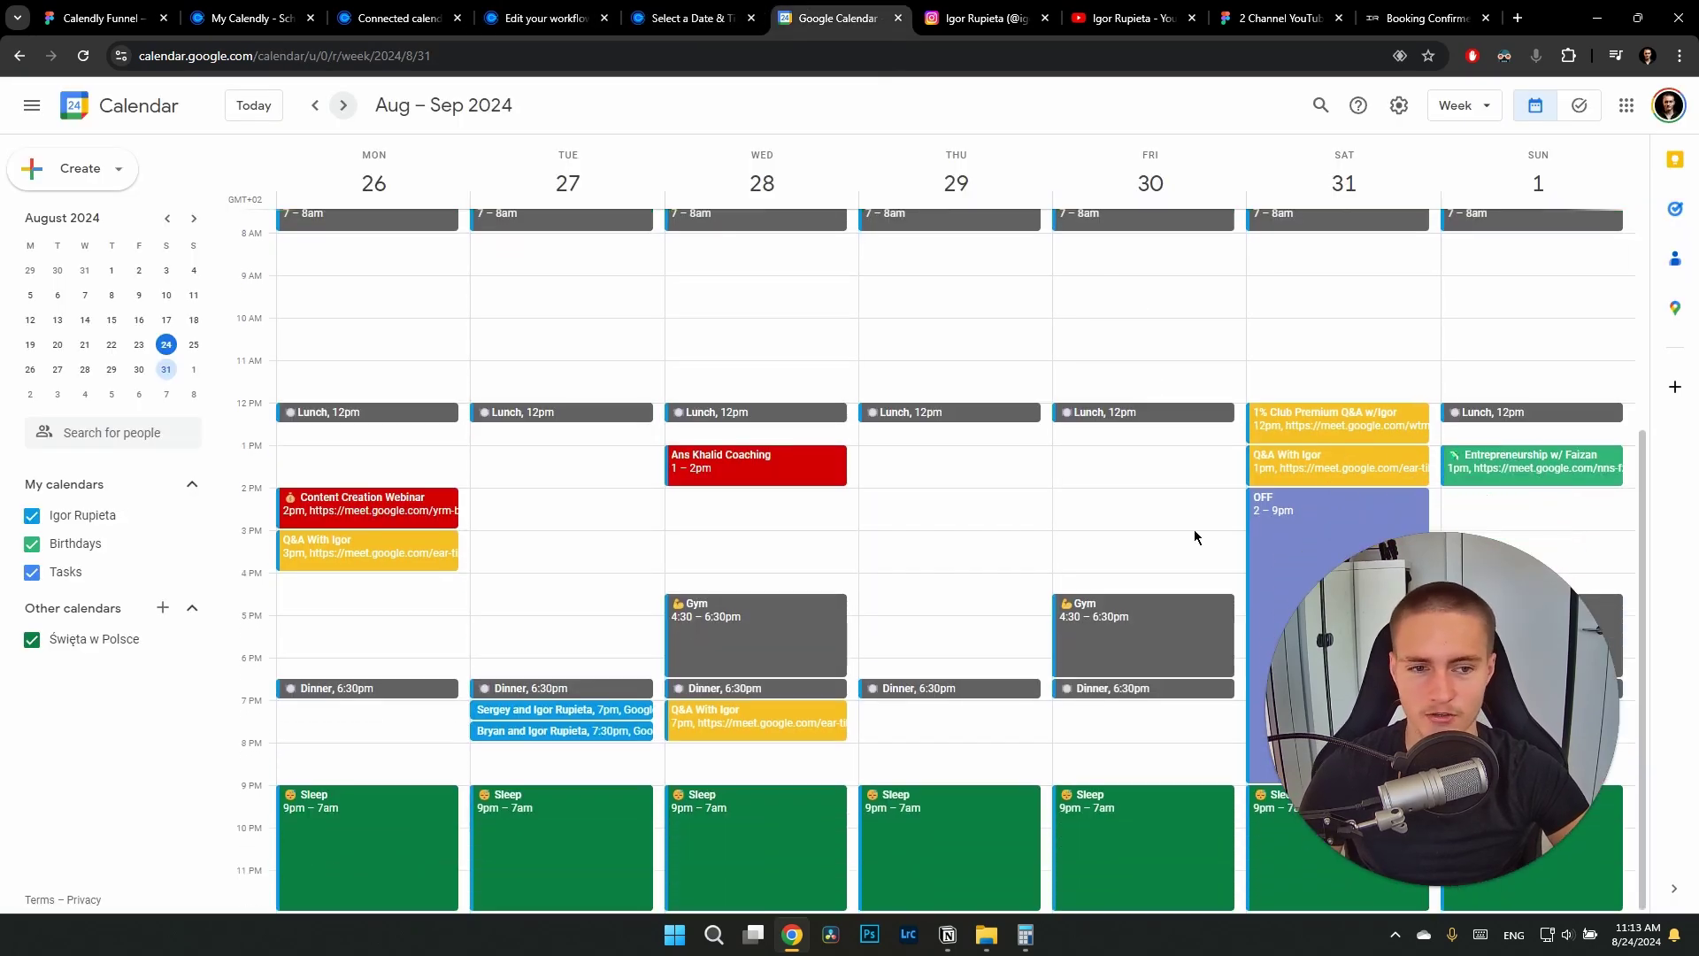
scroll(1301, 487, up, 1)
scroll(1301, 486, up, 2)
scroll(1416, 425, down, 3)
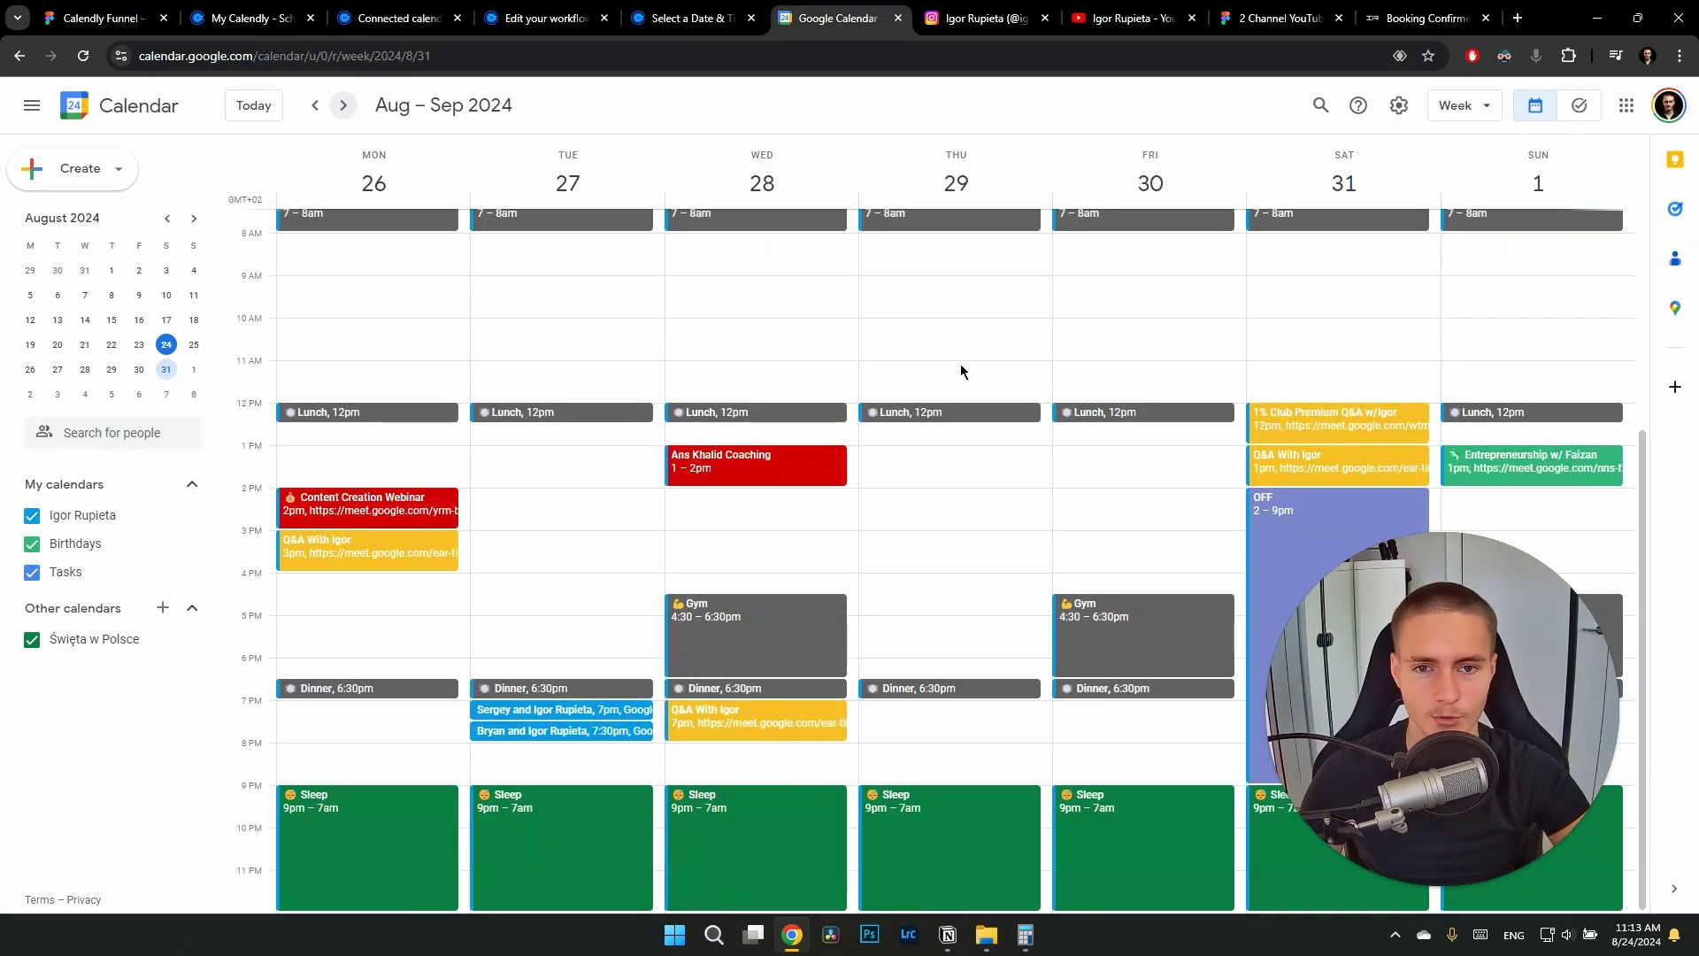
scroll(876, 584, up, 3)
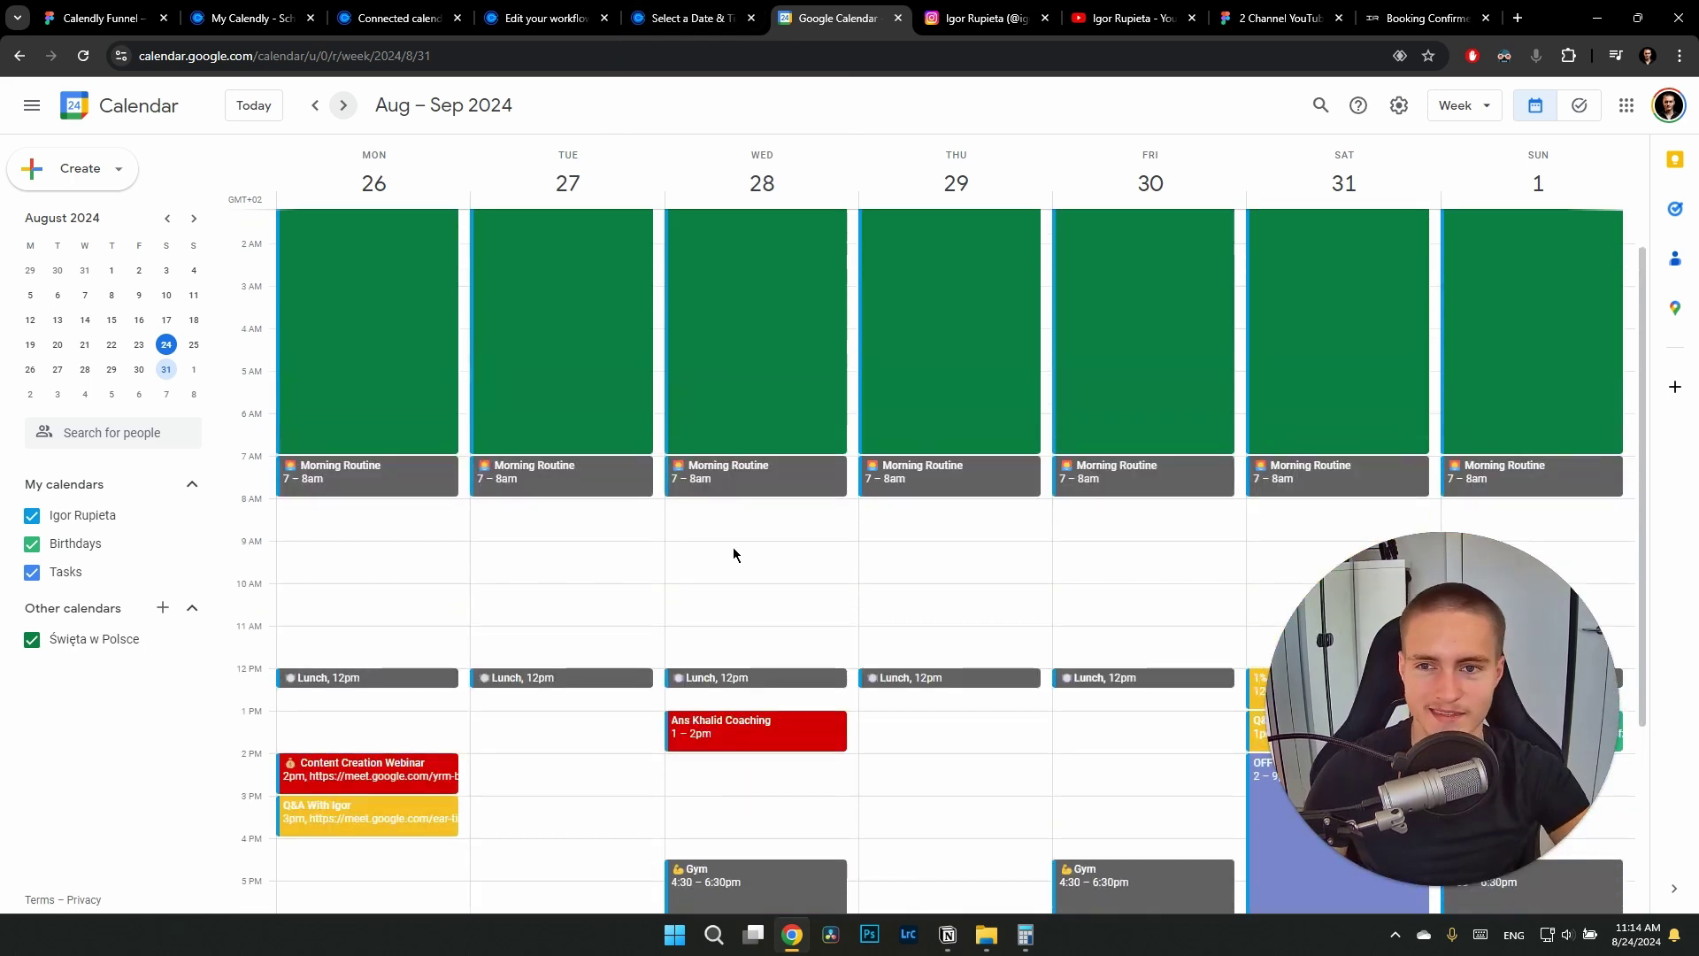
Switch to the Calendly Funnel board in FigJam and review its flow alongside the live Booking Confirmed page
click(694, 18)
click(541, 17)
click(99, 18)
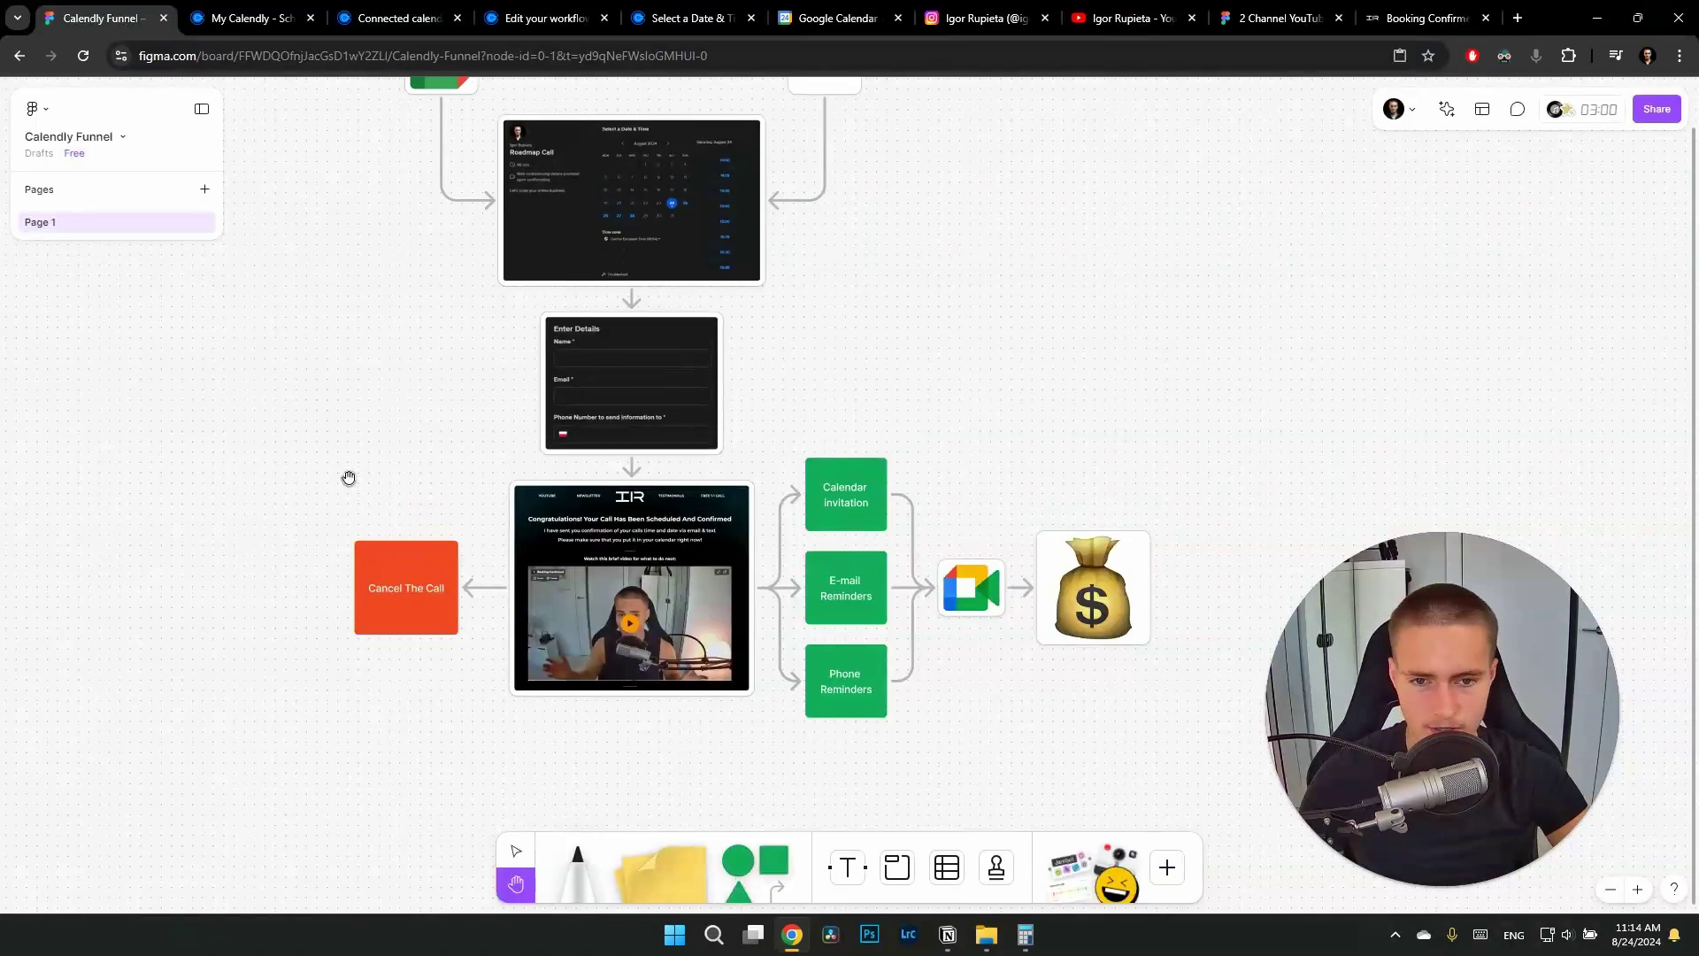
scroll(371, 434, up, 1)
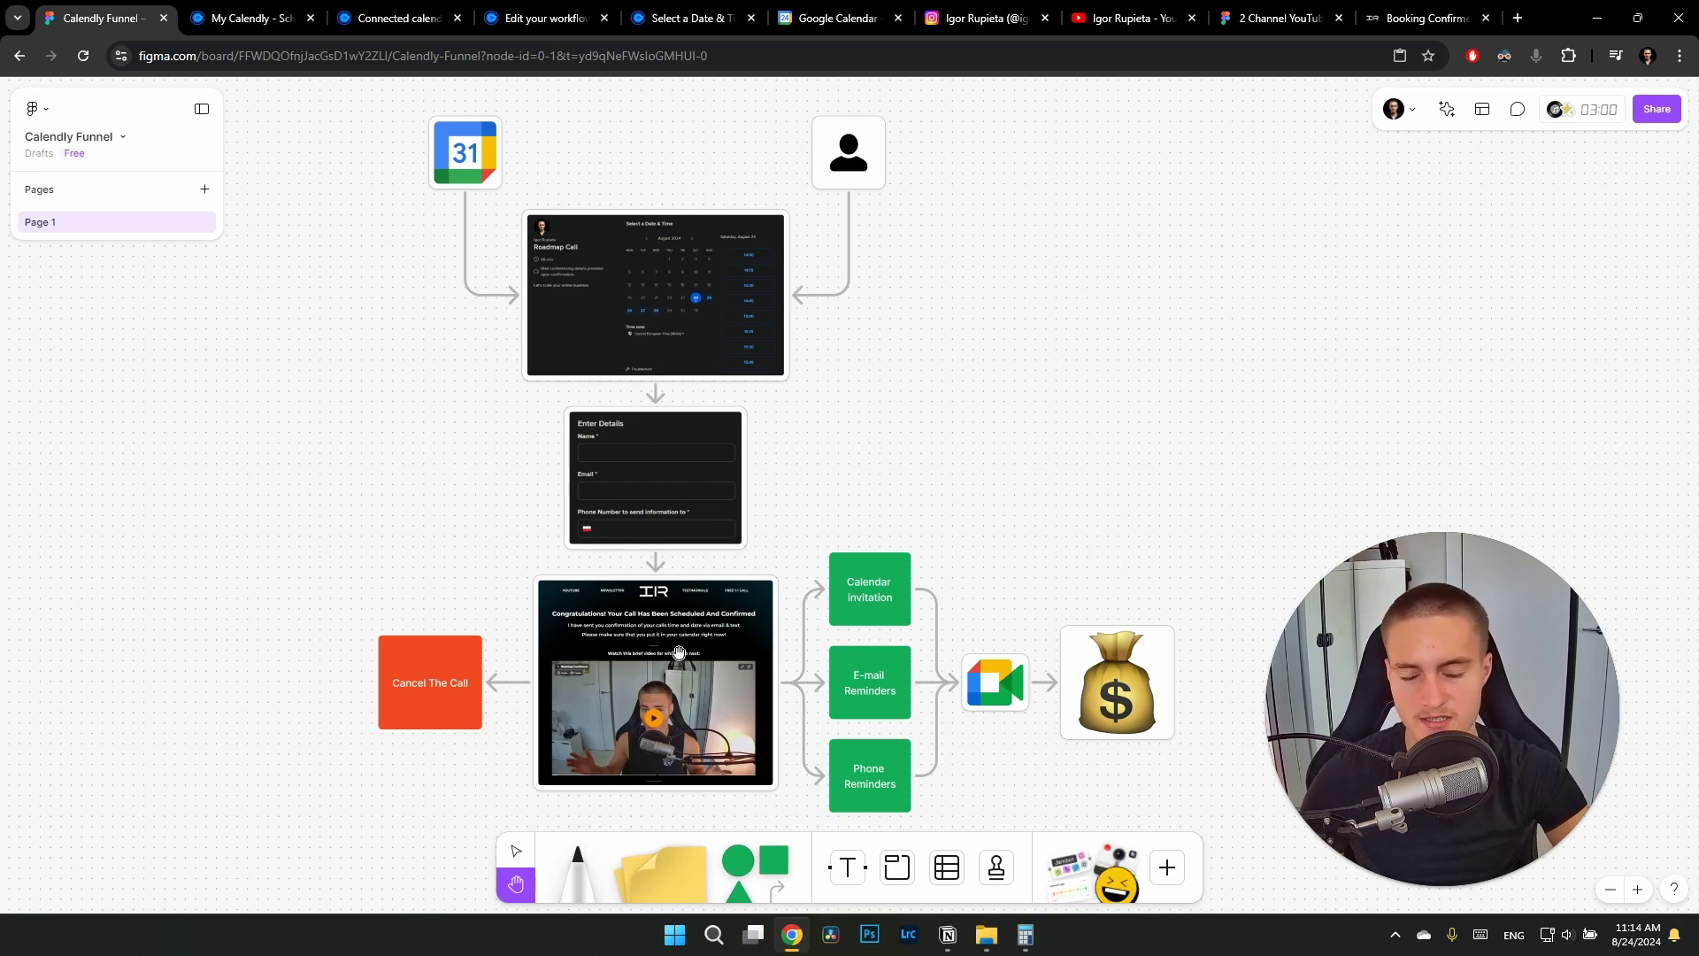
click(1425, 18)
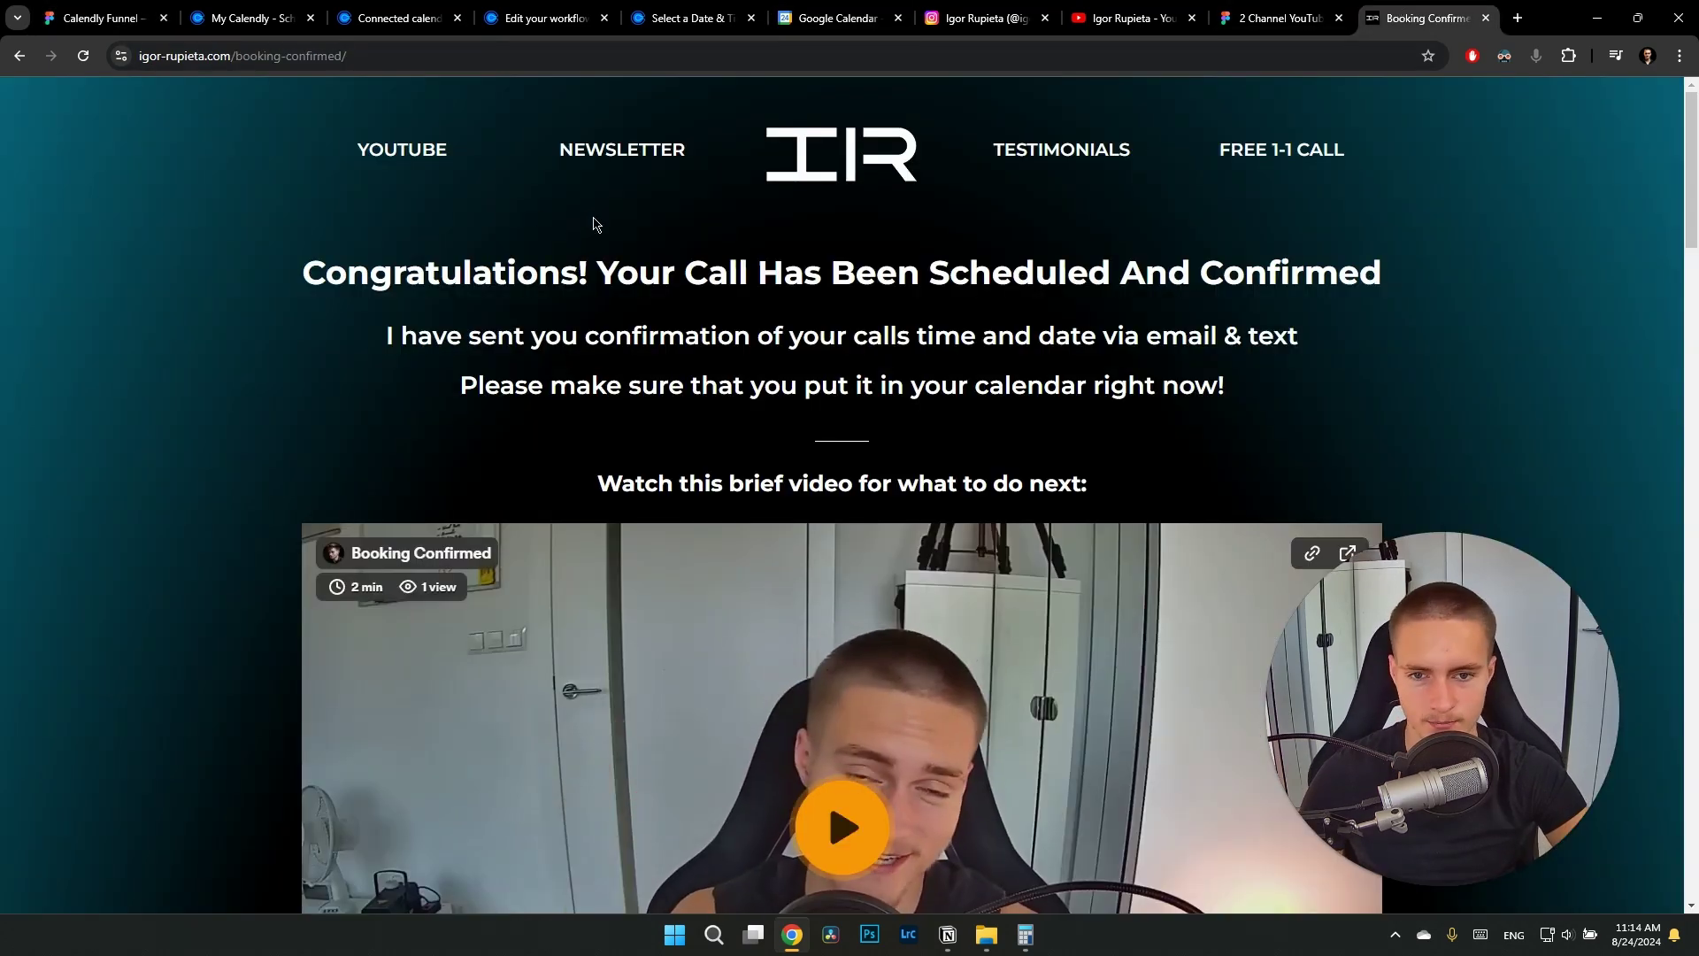
scroll(284, 341, down, 3)
scroll(284, 341, up, 3)
key(ctrl+Tab)
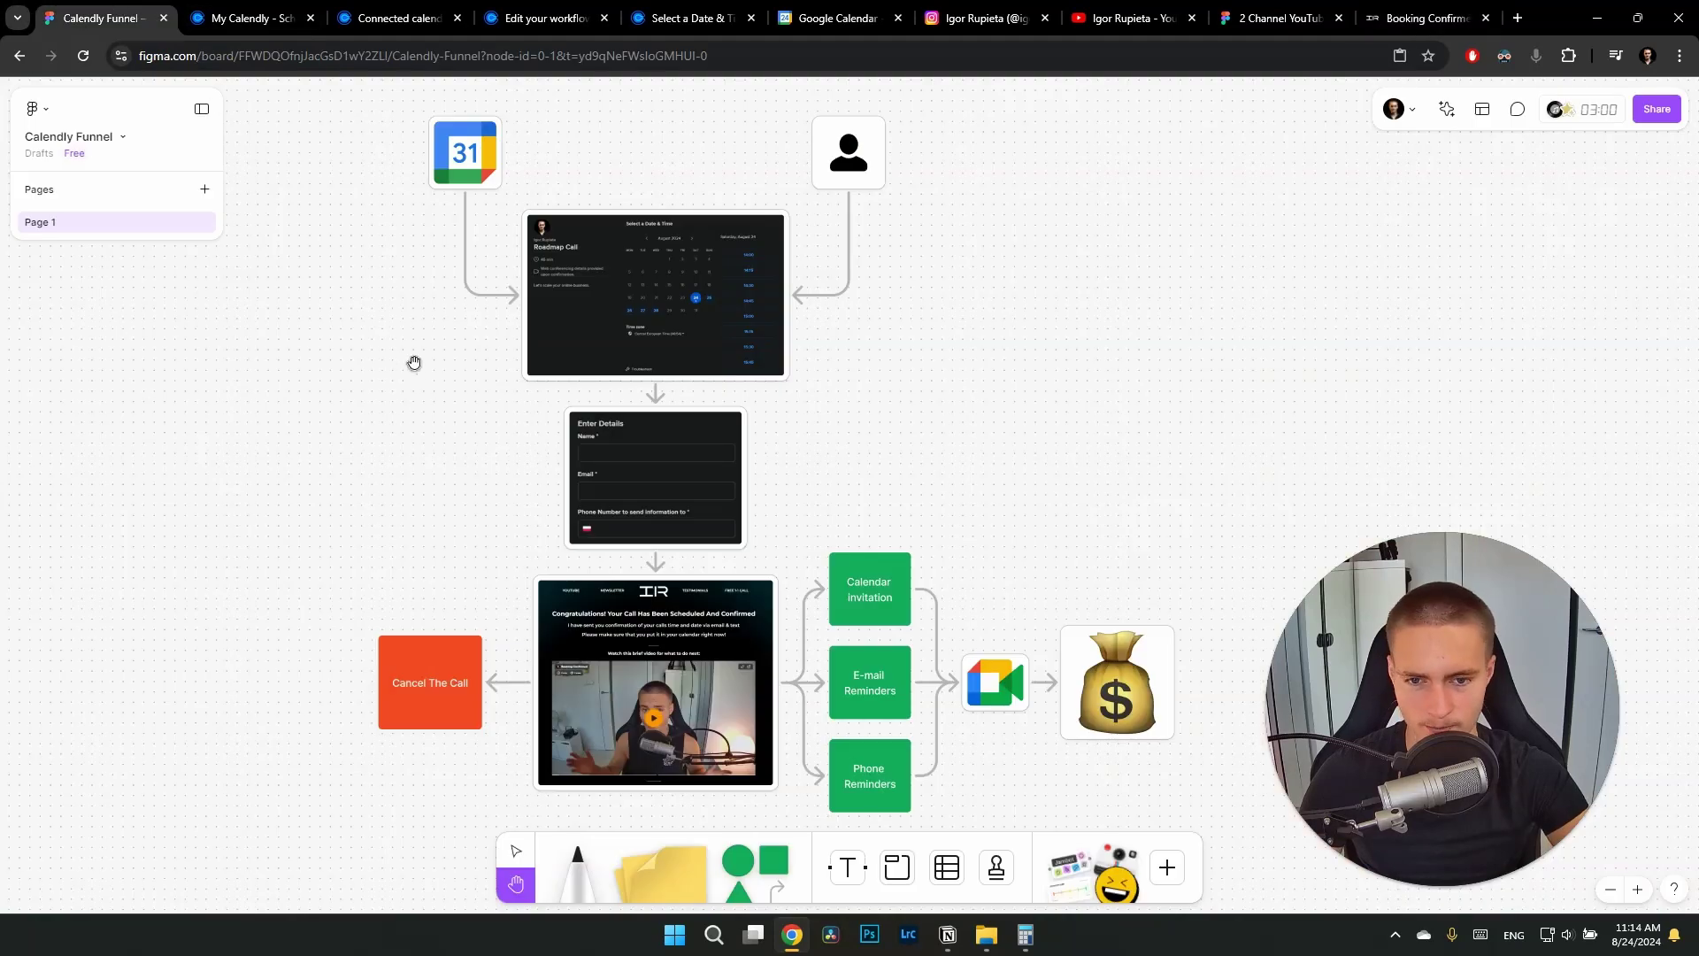
scroll(455, 439, down, 2)
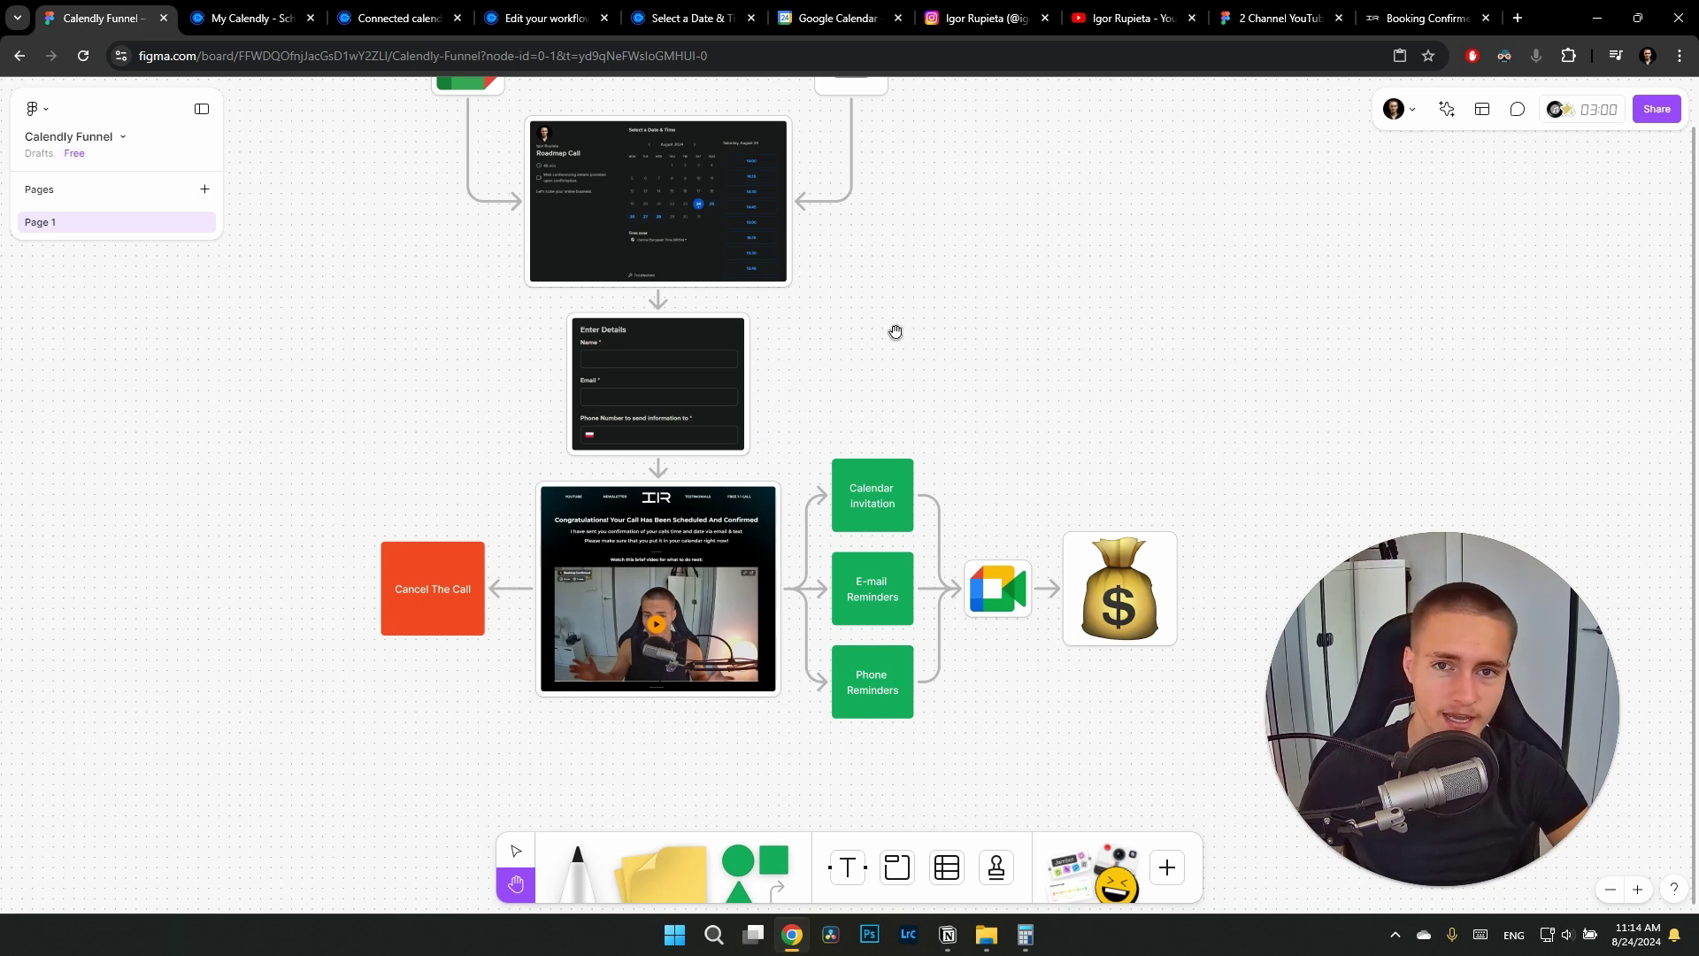
Switch to Google Calendar, check the week of September 2 to 8, and return to the week of August 26
click(837, 18)
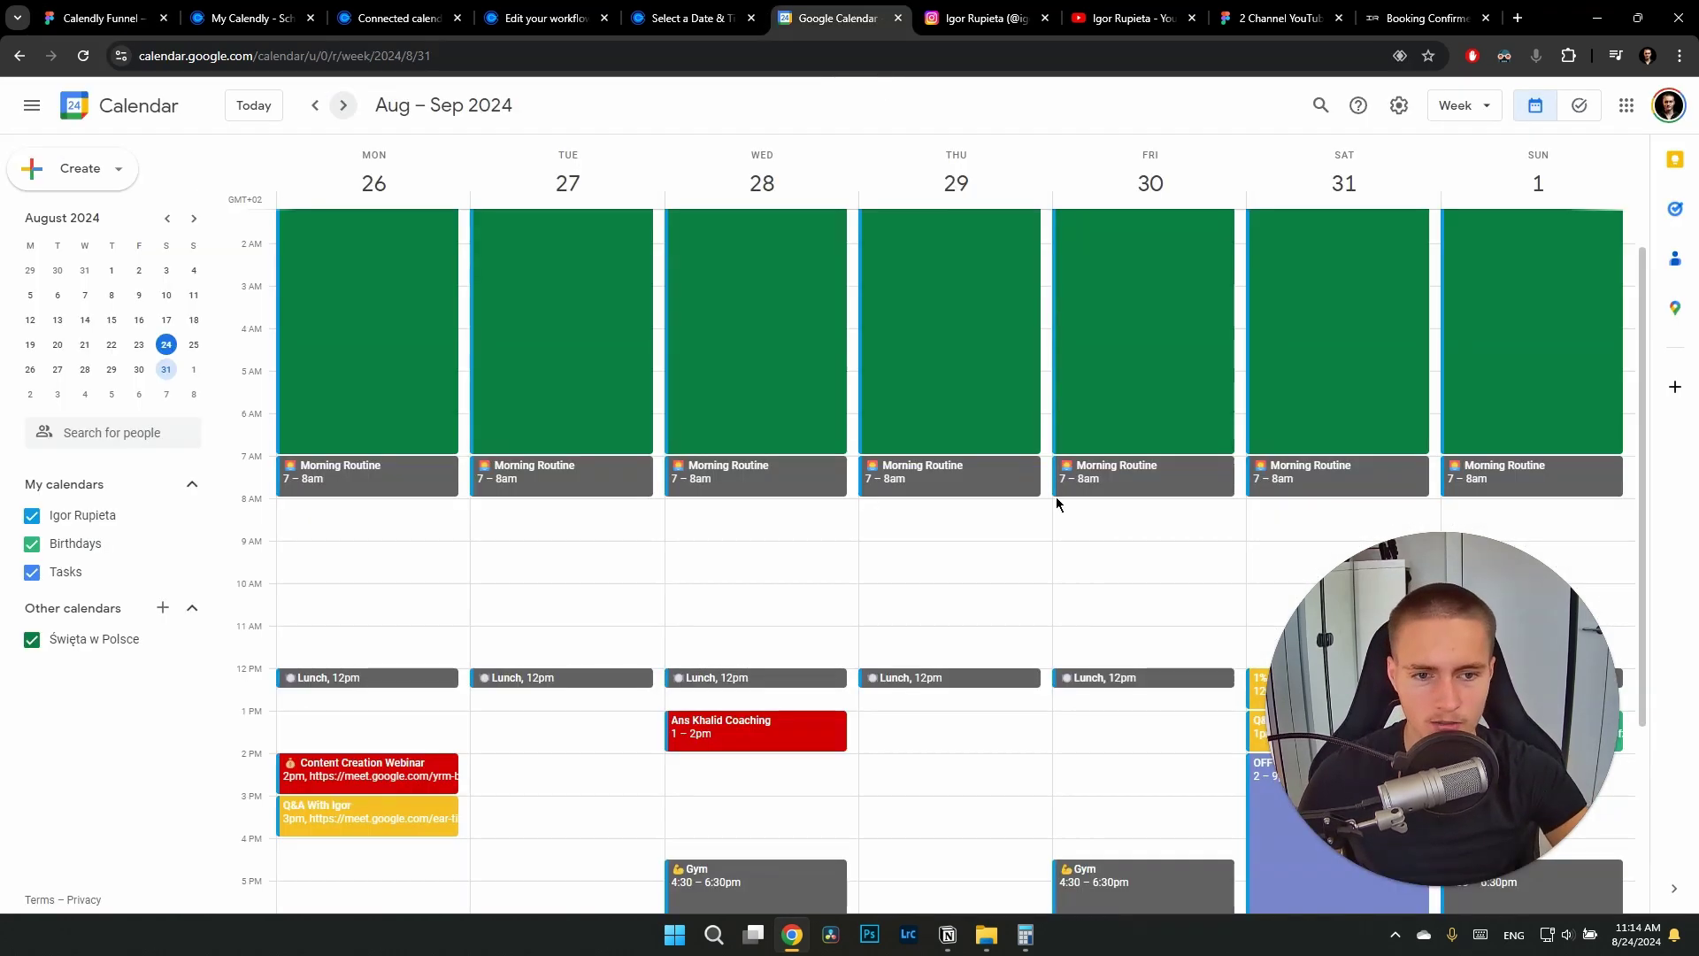
click(344, 106)
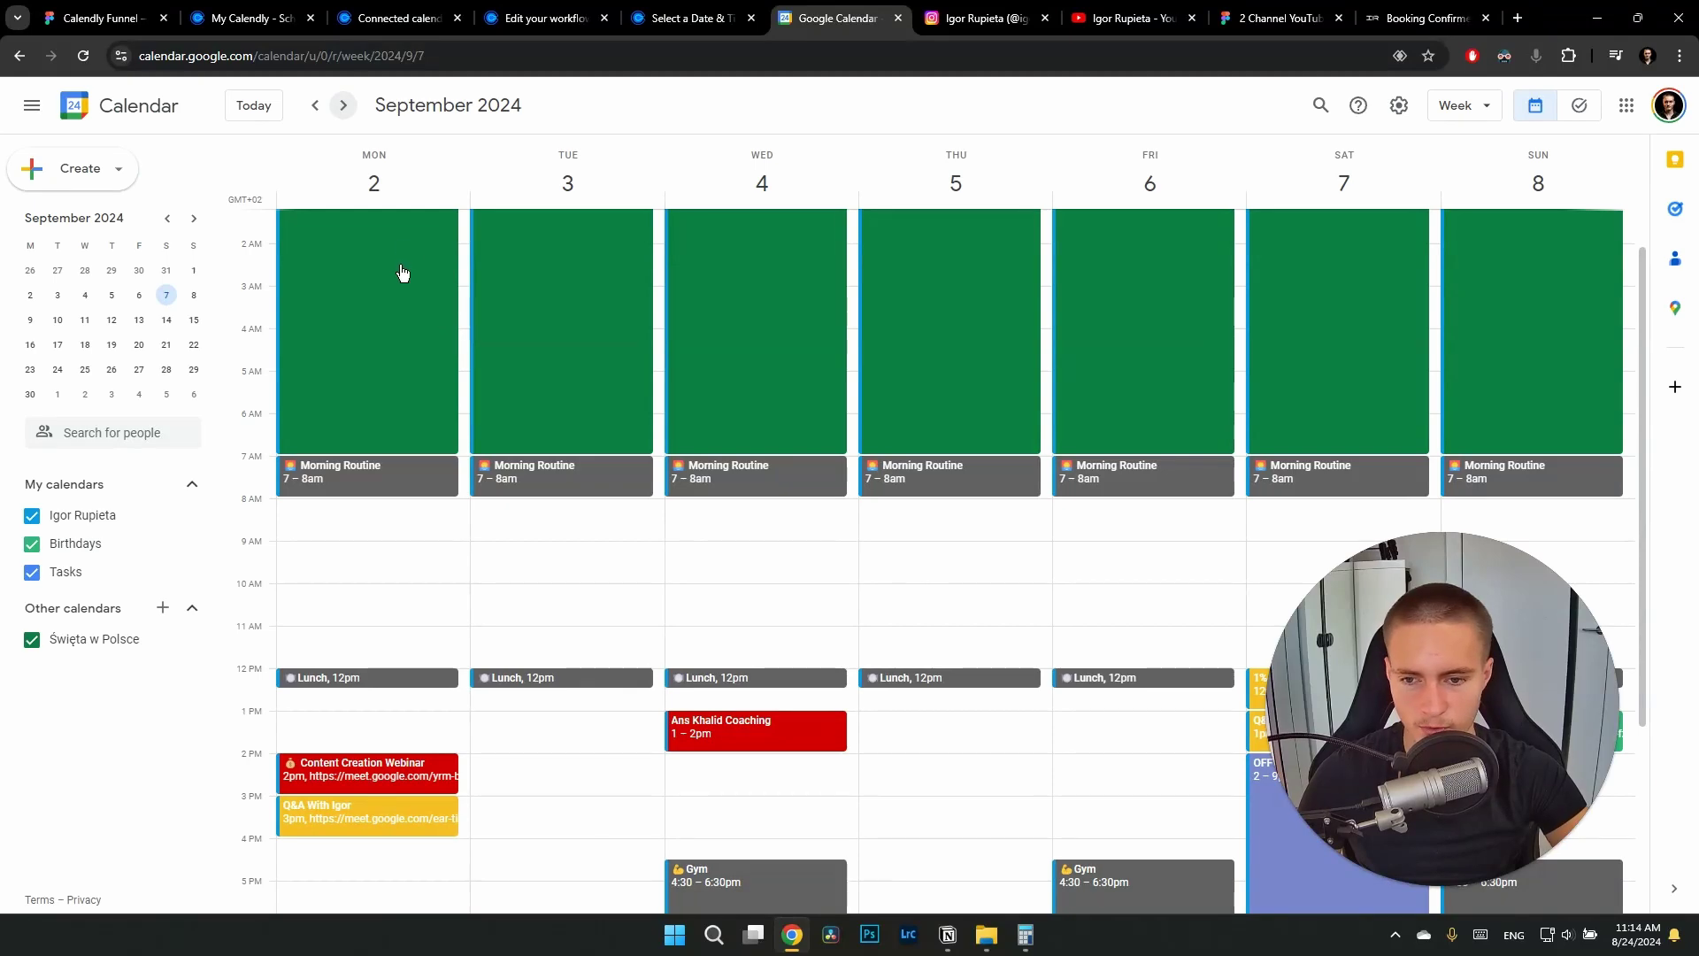
scroll(401, 273, down, 3)
scroll(372, 221, up, 1)
click(316, 106)
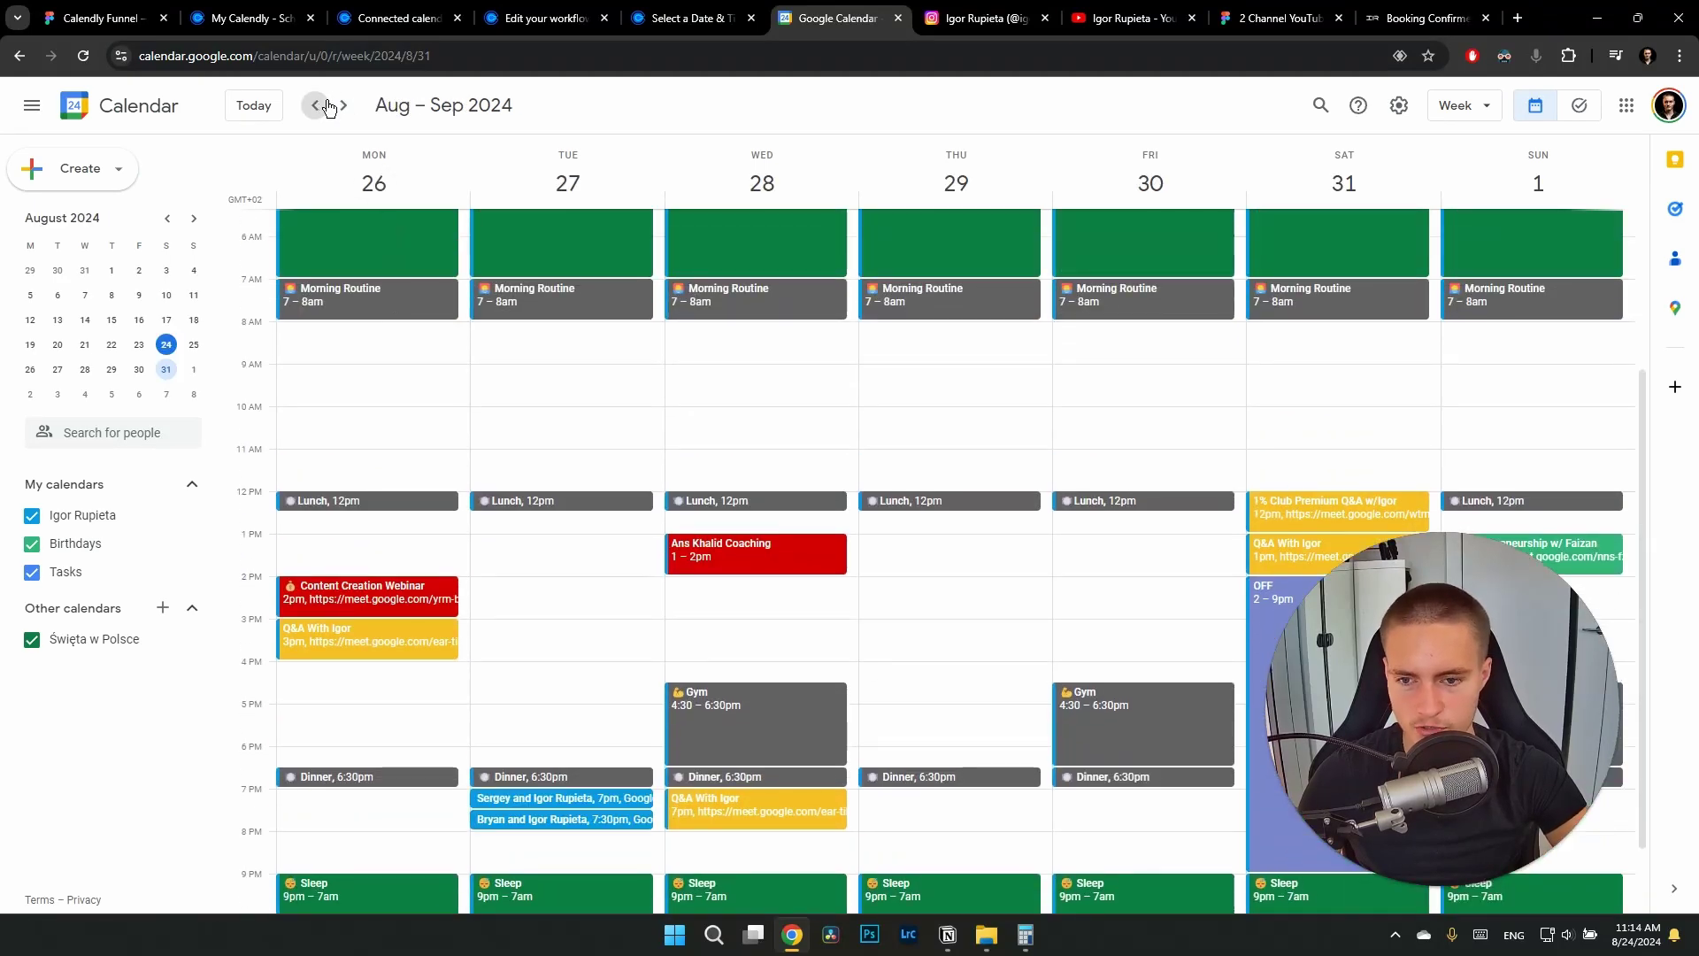
scroll(545, 717, down, 1)
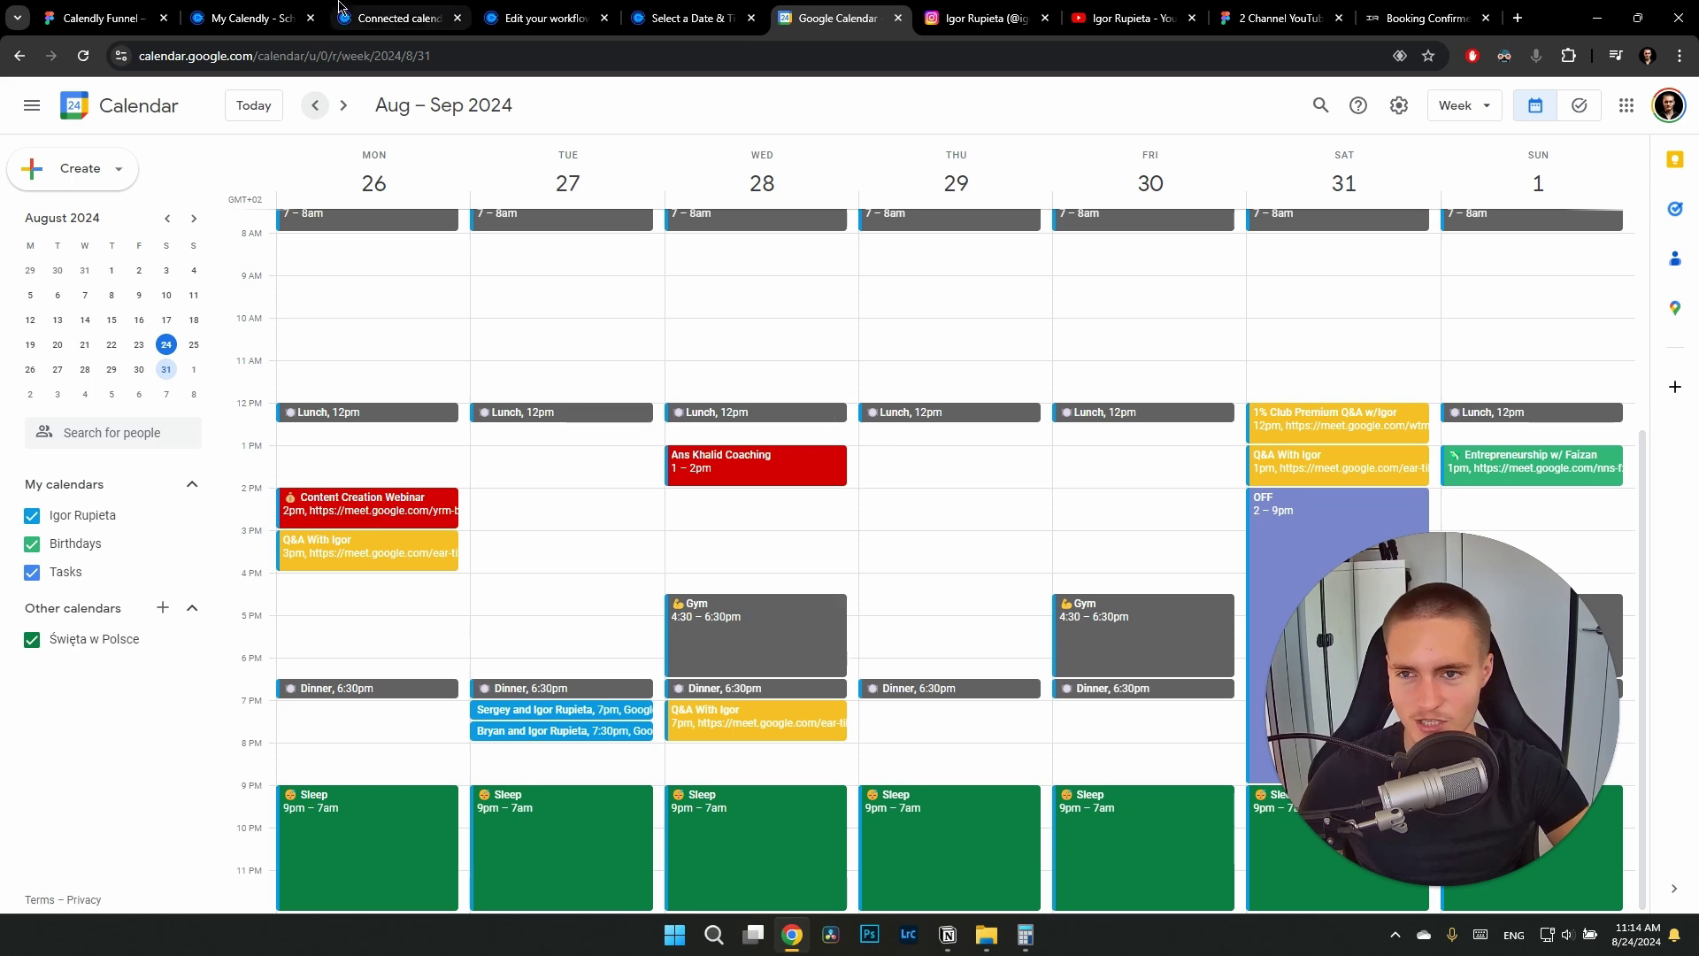
Switch to the Calendly Funnel board and review the flow from booking page to call, with a glance at Calendly's meetings list
click(130, 12)
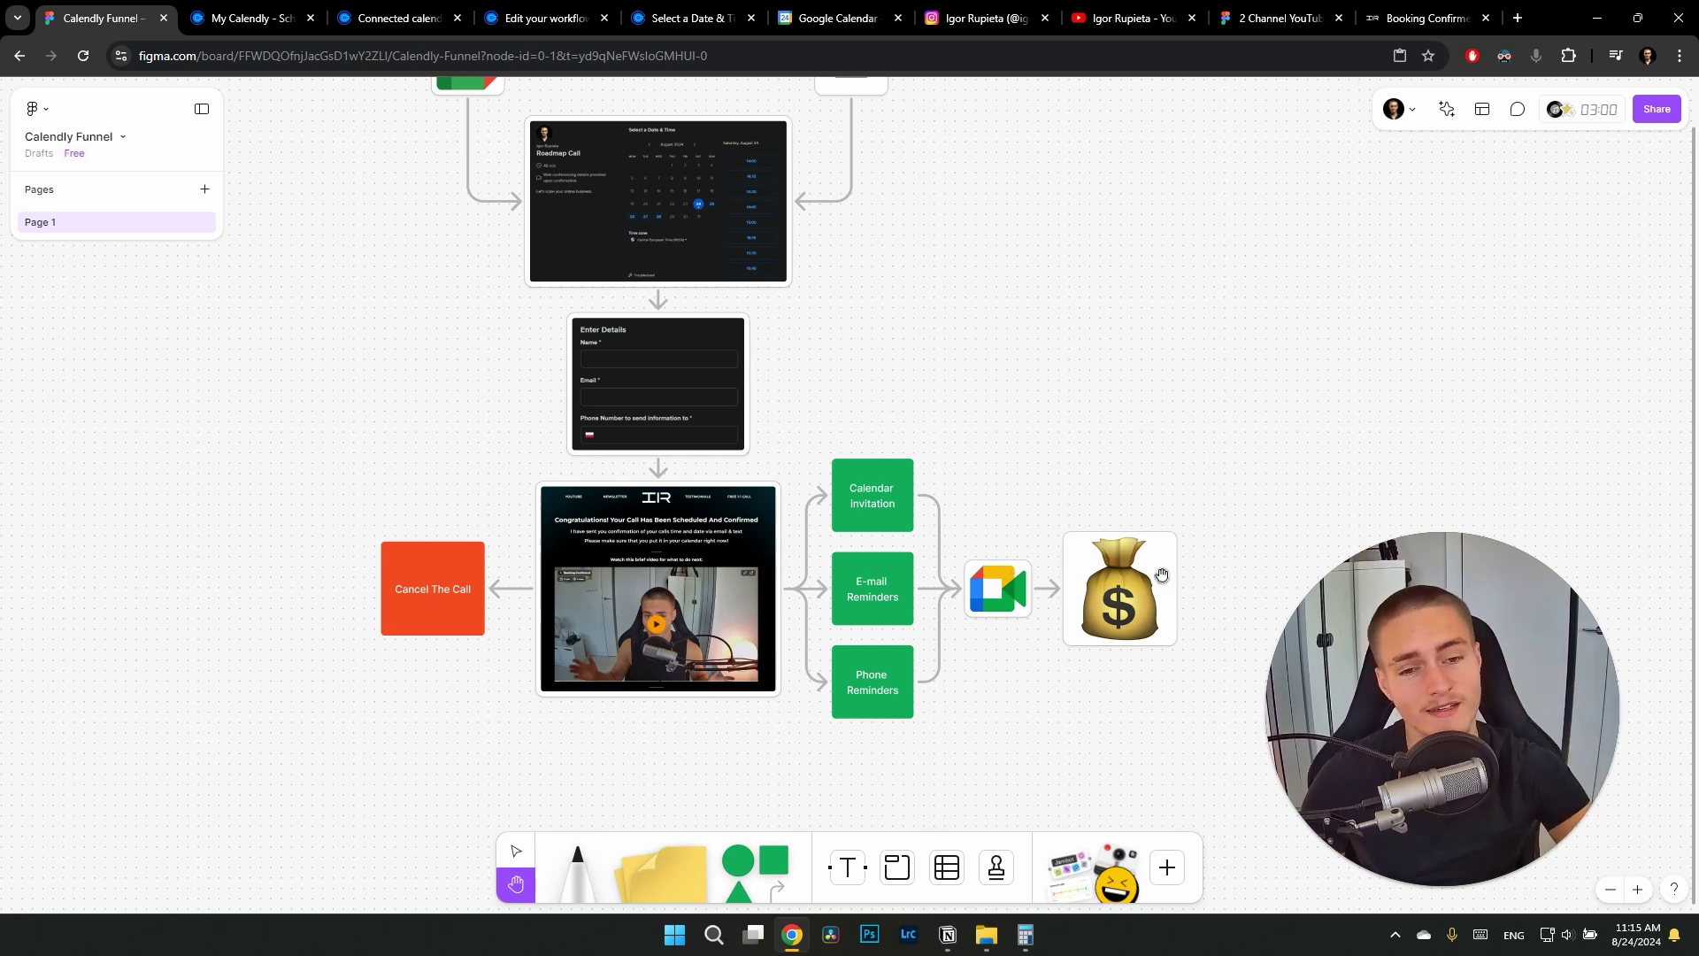
scroll(929, 326, up, 3)
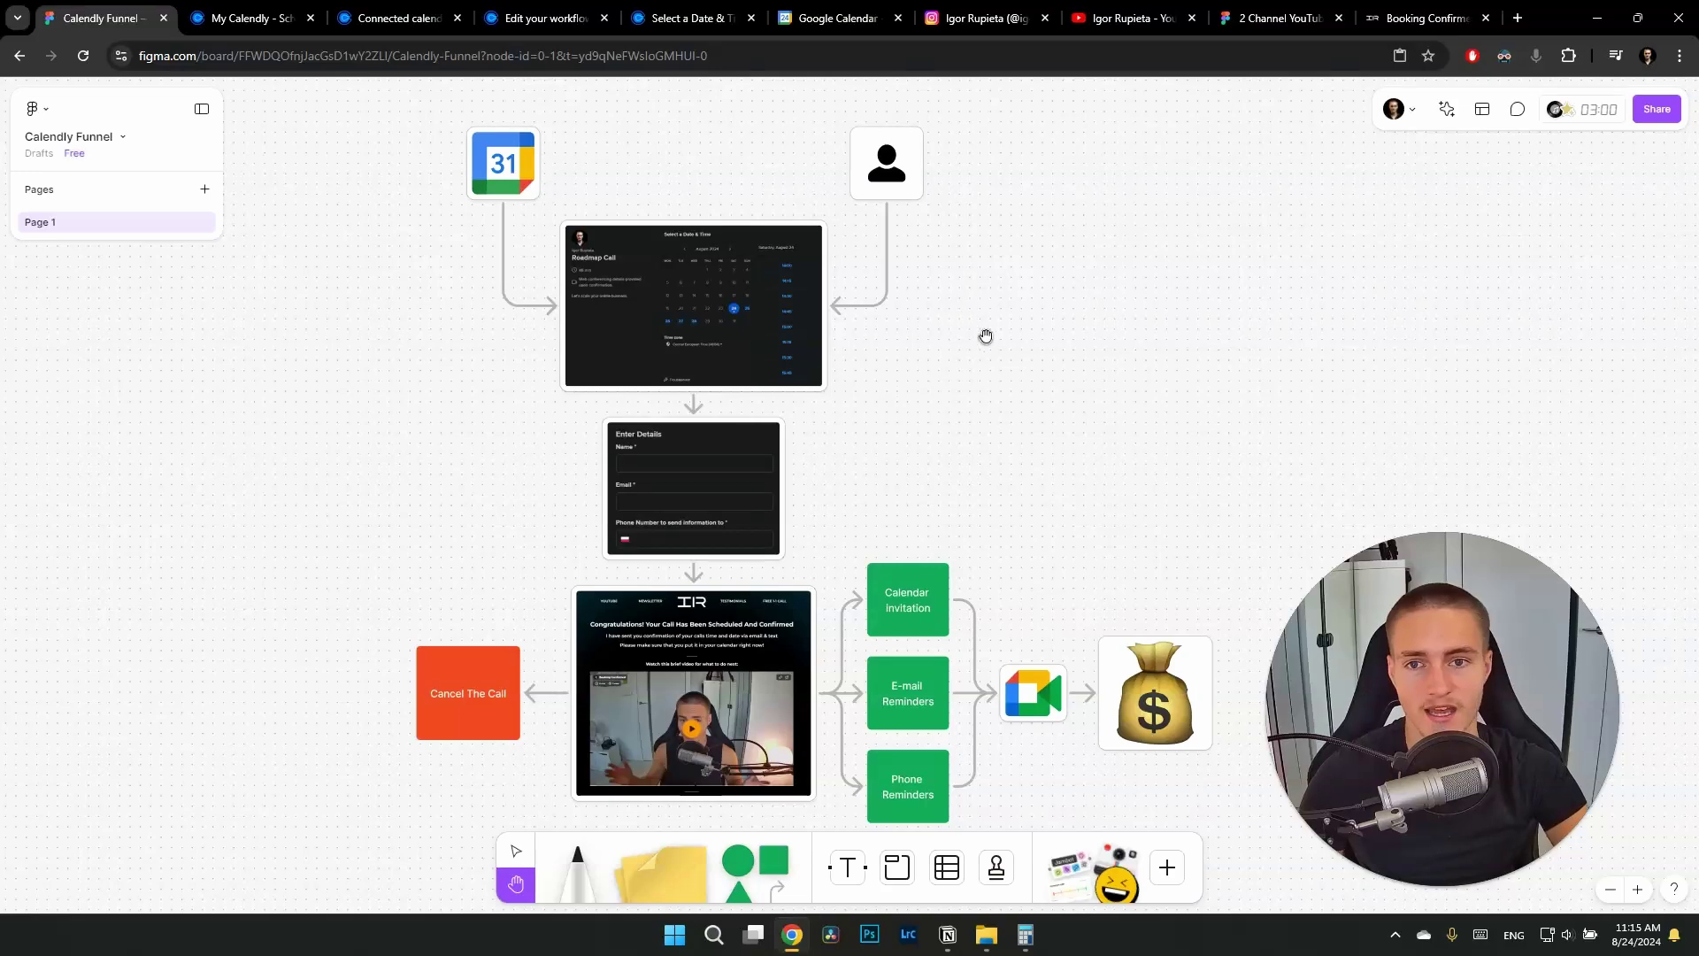
scroll(985, 336, down, 1)
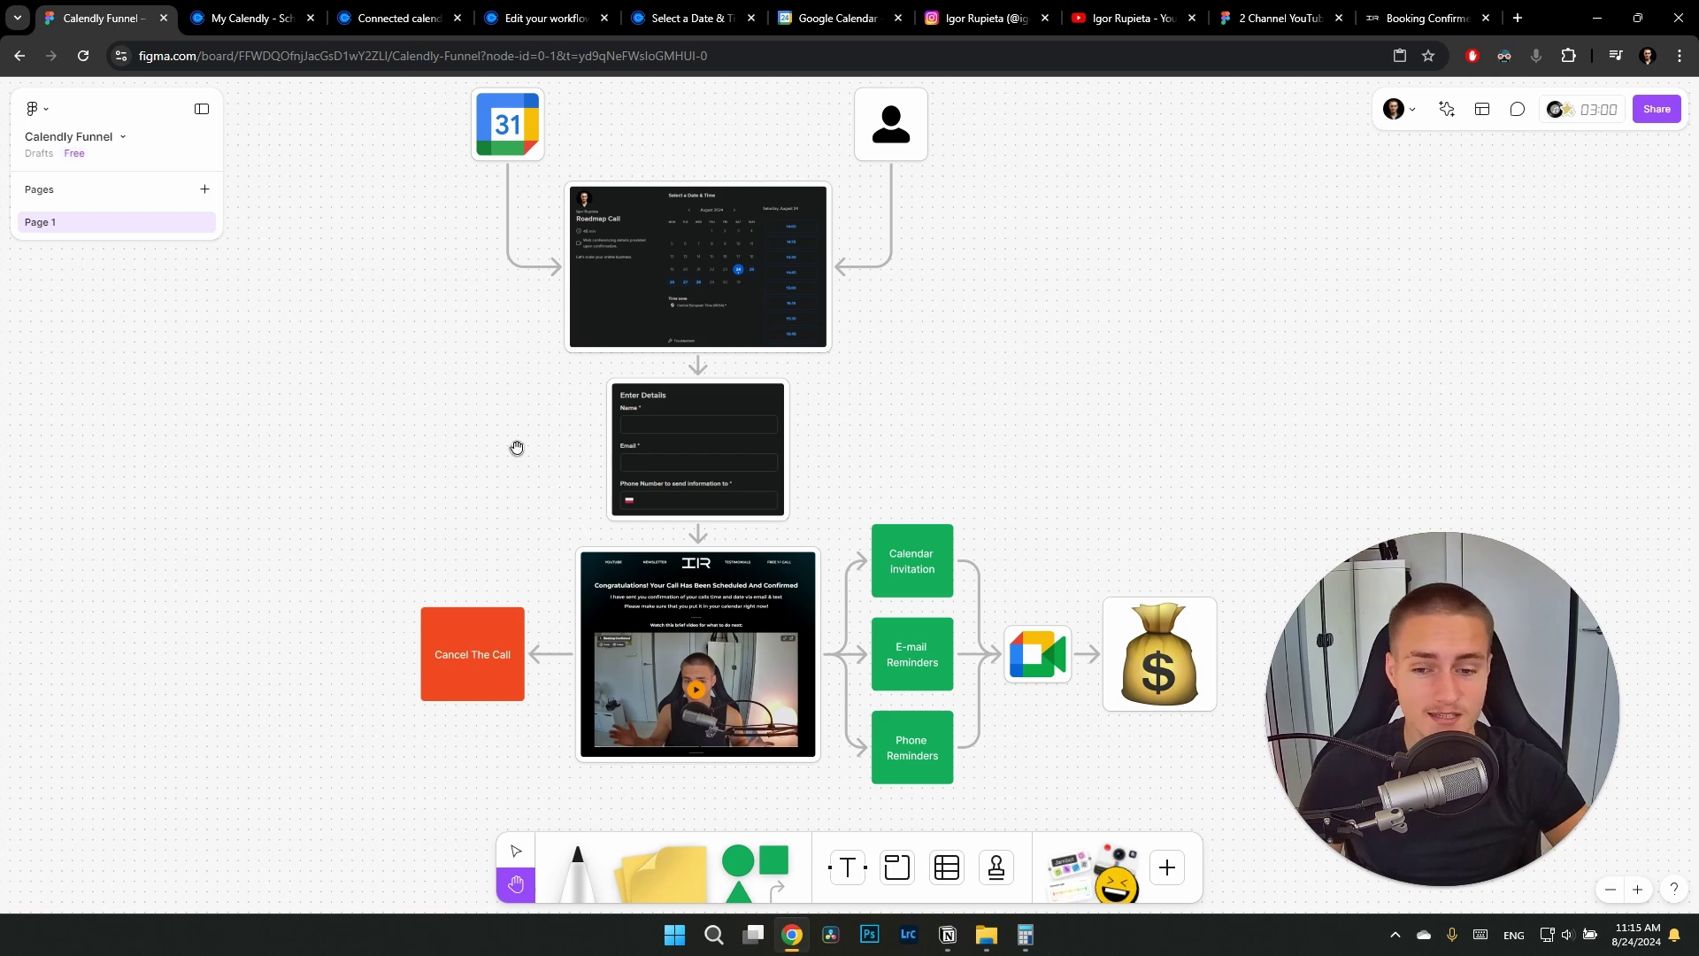
click(381, 16)
click(279, 13)
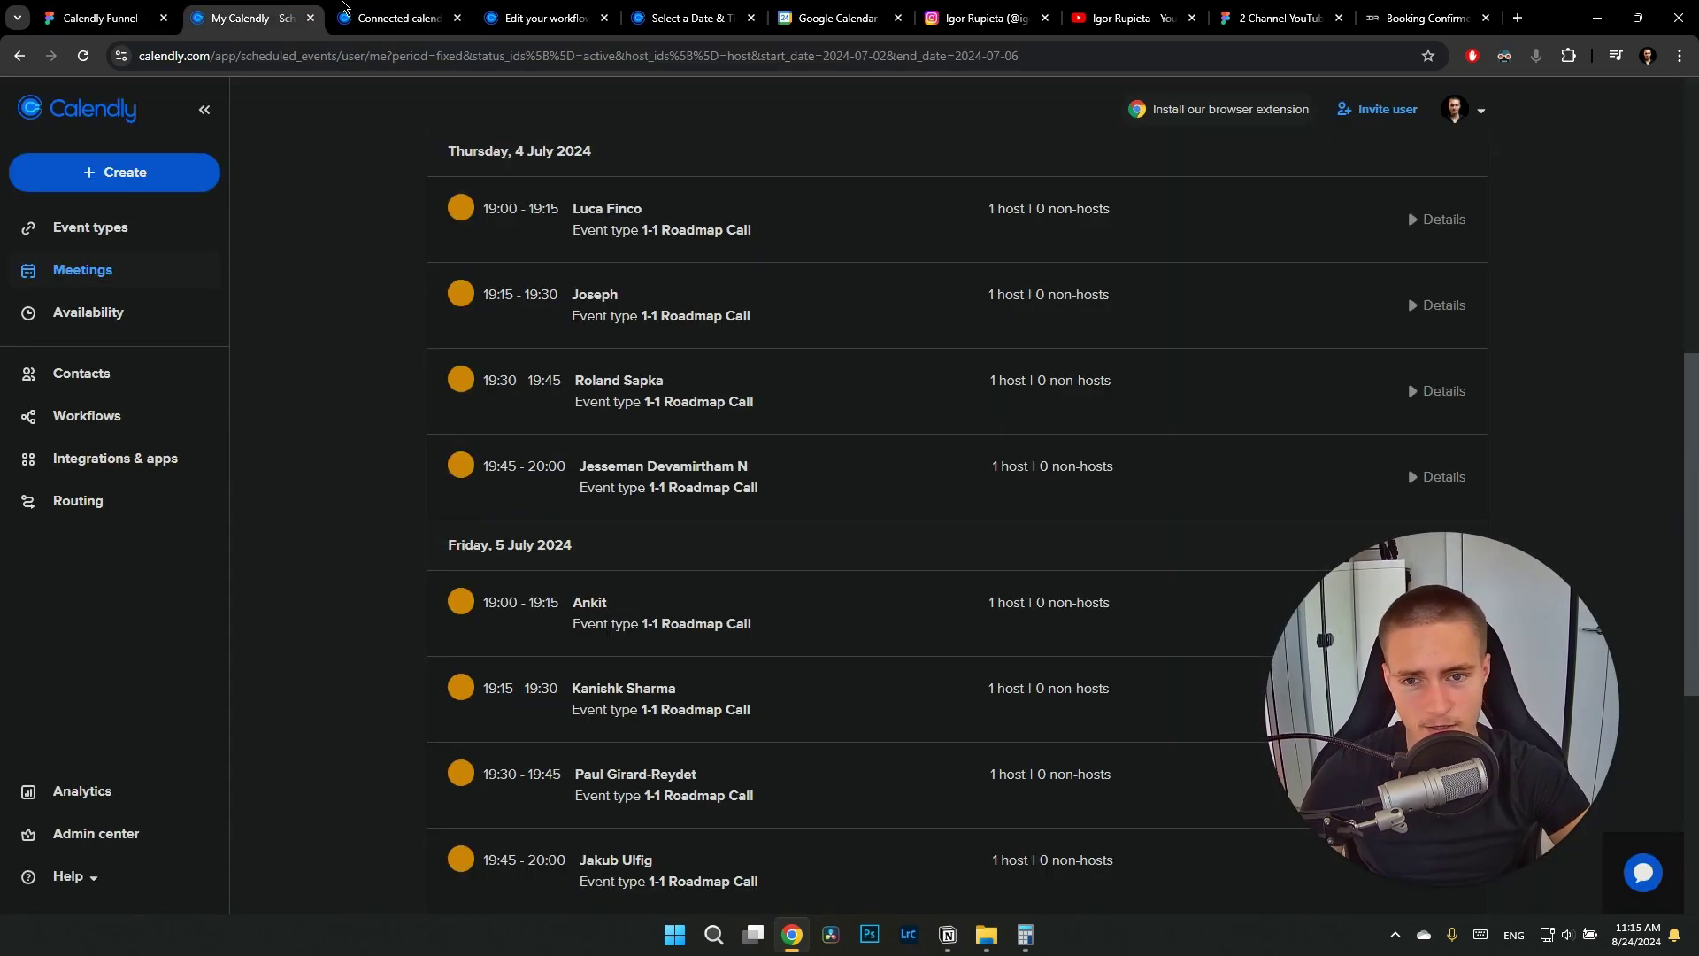
click(110, 13)
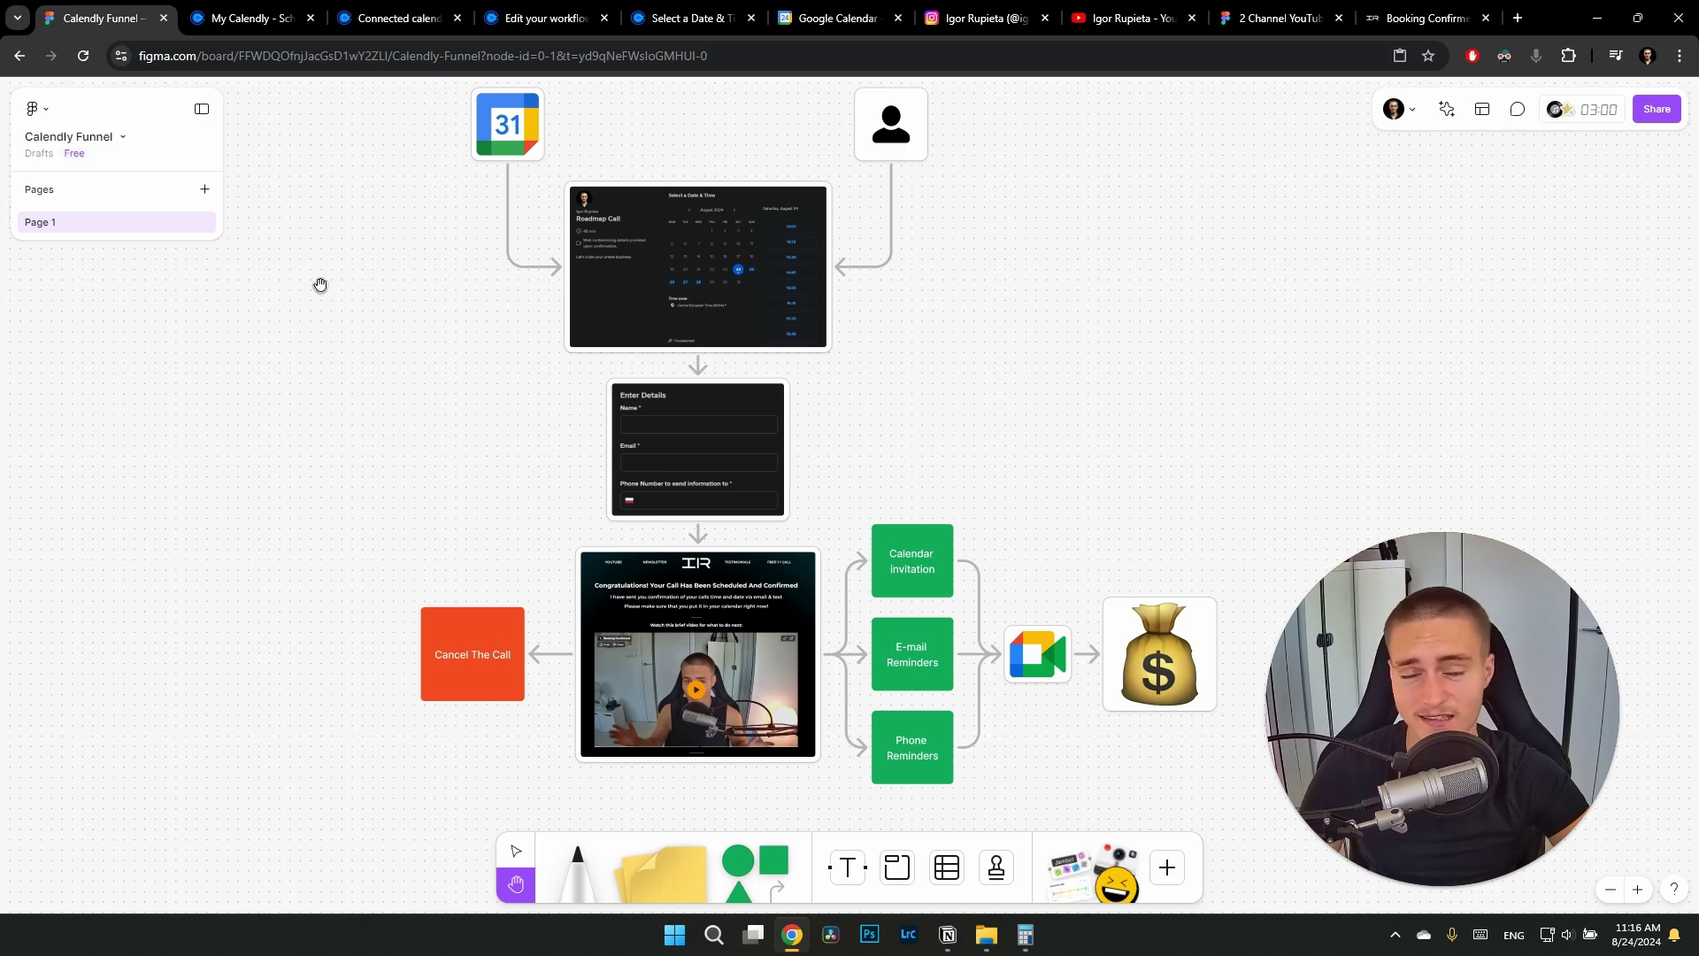
scroll(376, 319, up, 1)
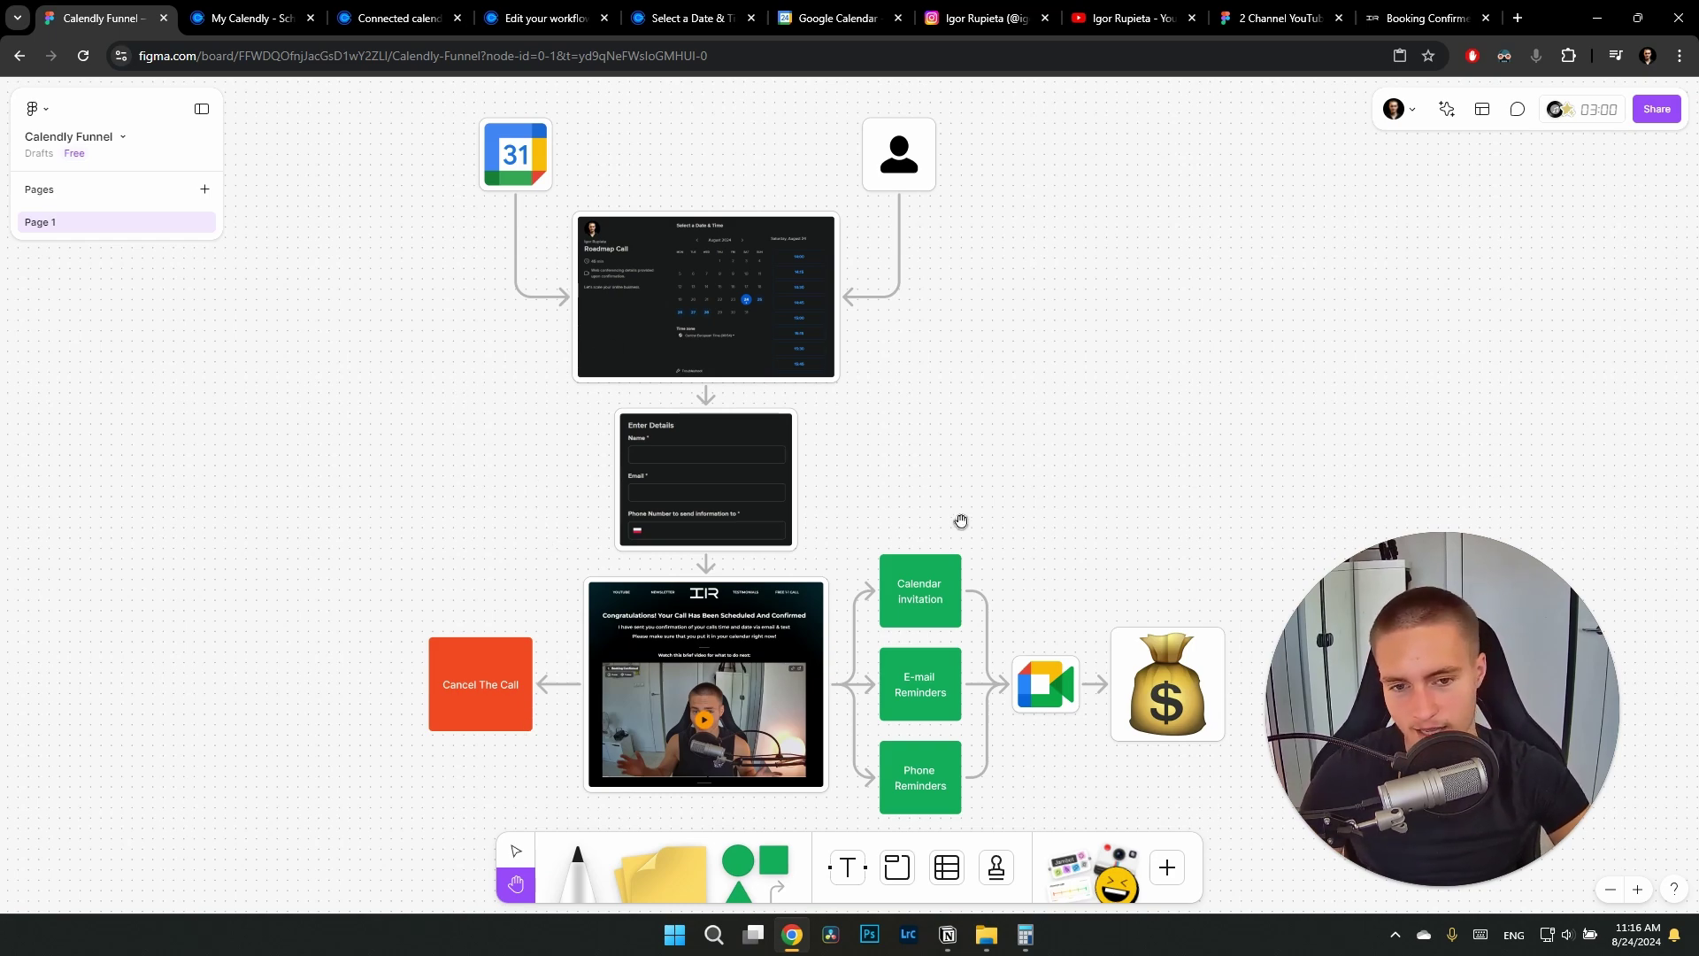
scroll(944, 486, right, 2)
scroll(945, 486, down, 1)
scroll(891, 474, up, 2)
scroll(891, 474, left, 2)
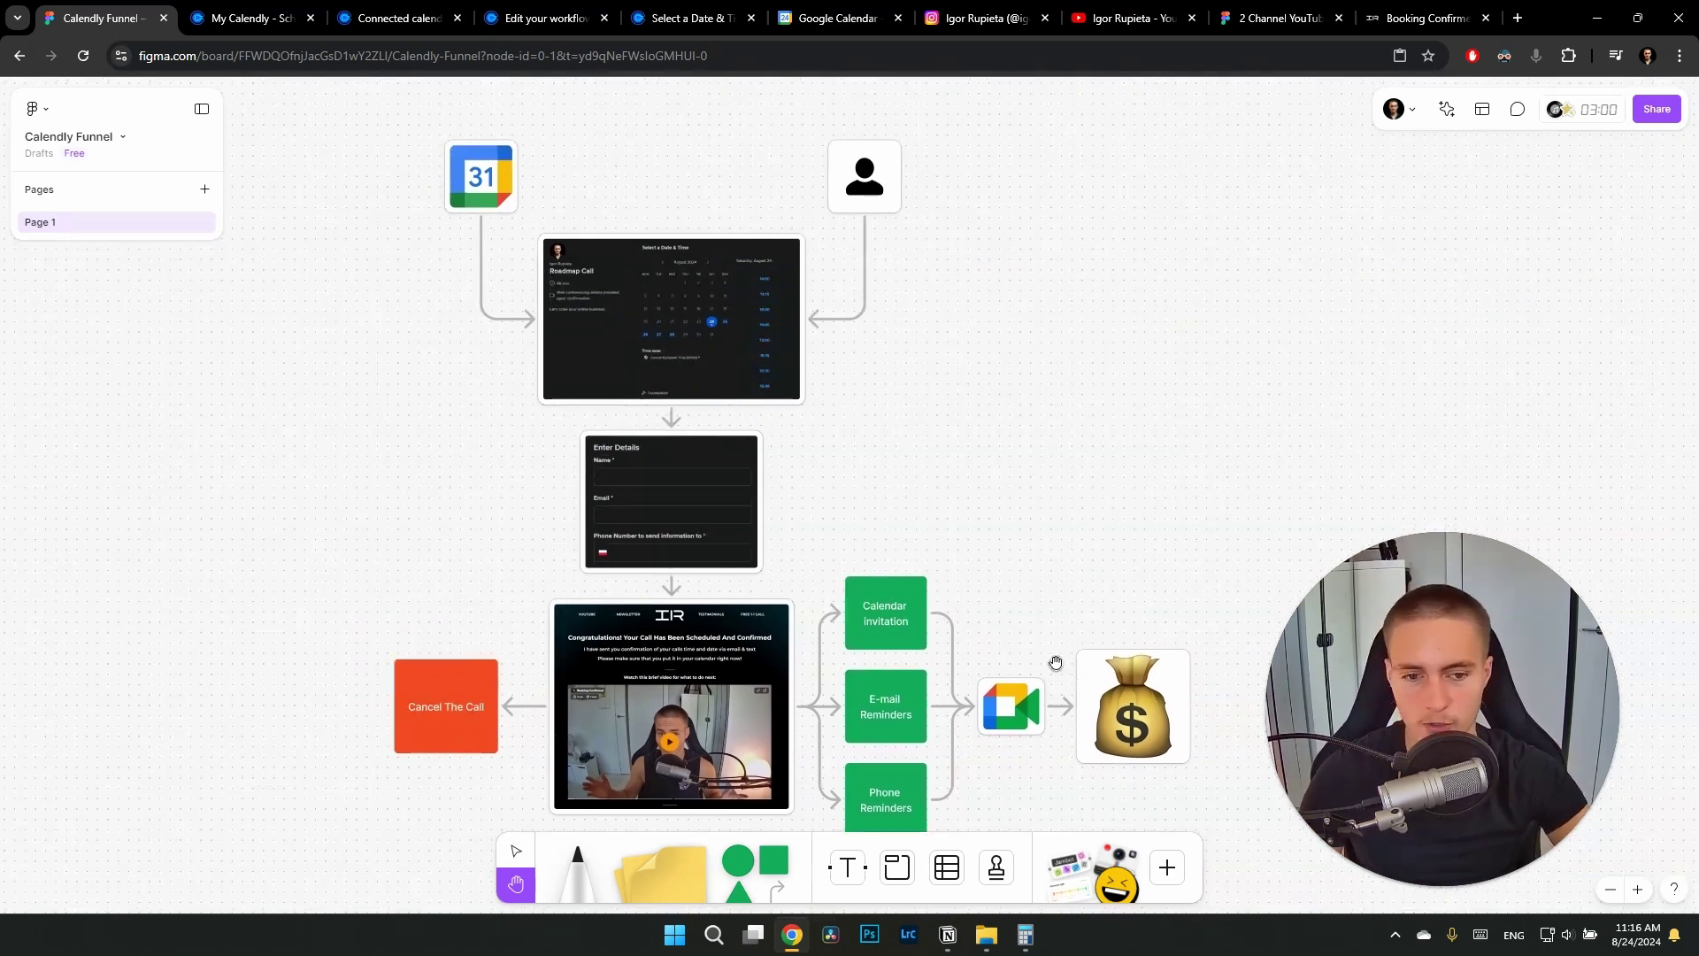
scroll(1007, 457, down, 2)
scroll(1301, 429, up, 2)
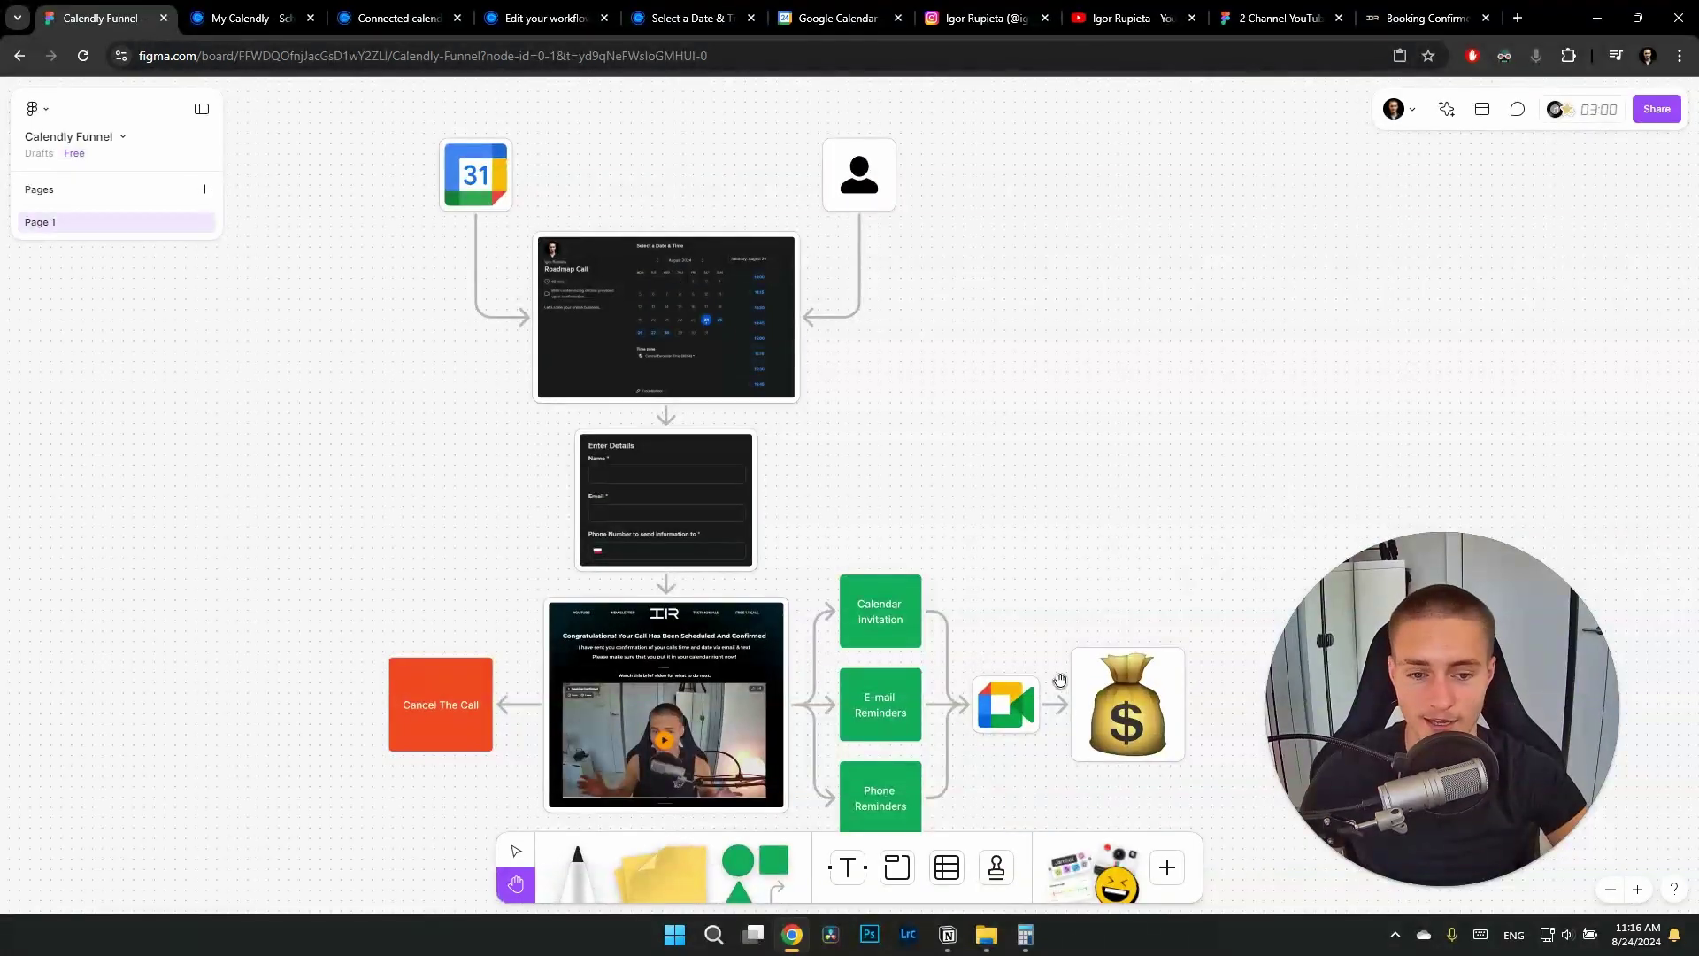
scroll(991, 571, down, 2)
scroll(991, 566, left, 1)
scroll(997, 522, up, 2)
scroll(1003, 483, left, 1)
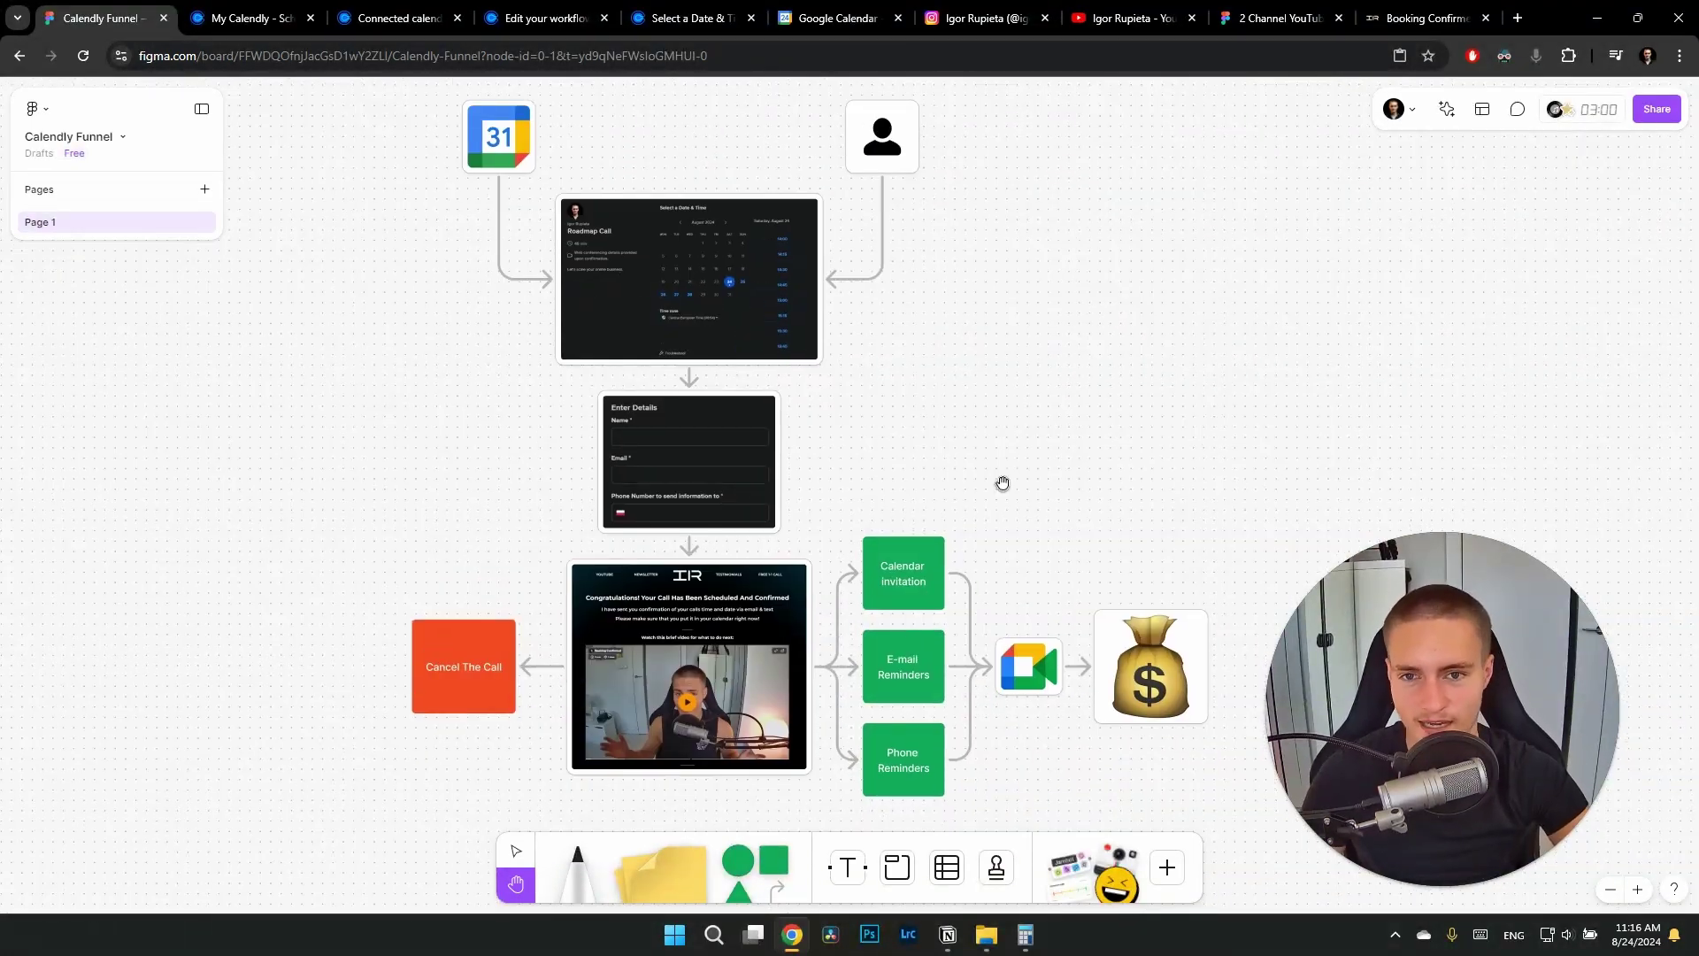